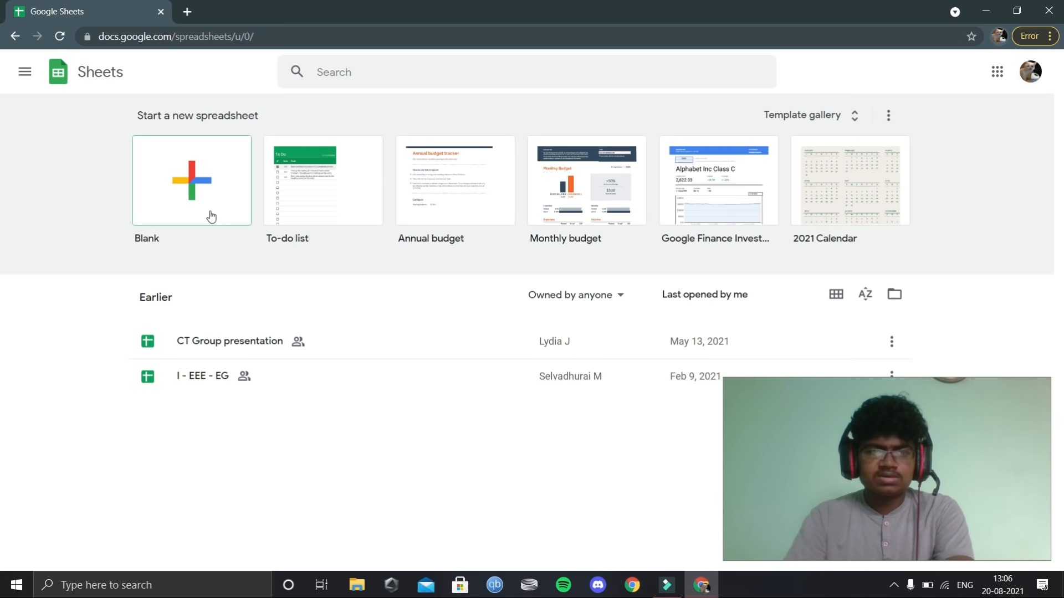
Create a new blank spreadsheet and select cell B1
{"action": "left_click", "coordinate": [211, 217]}
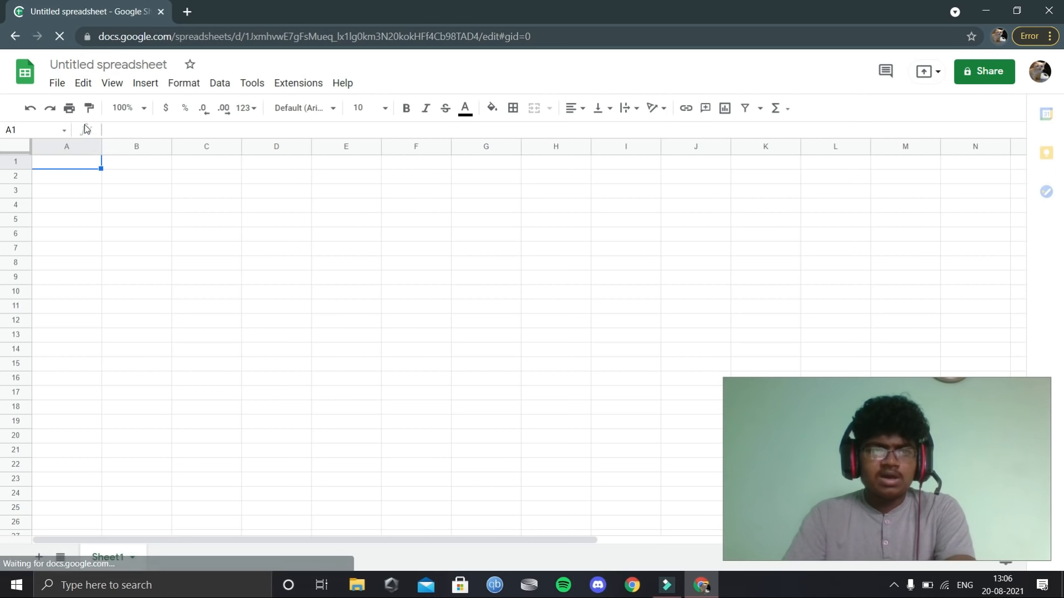
{"action": "left_click", "coordinate": [147, 164]}
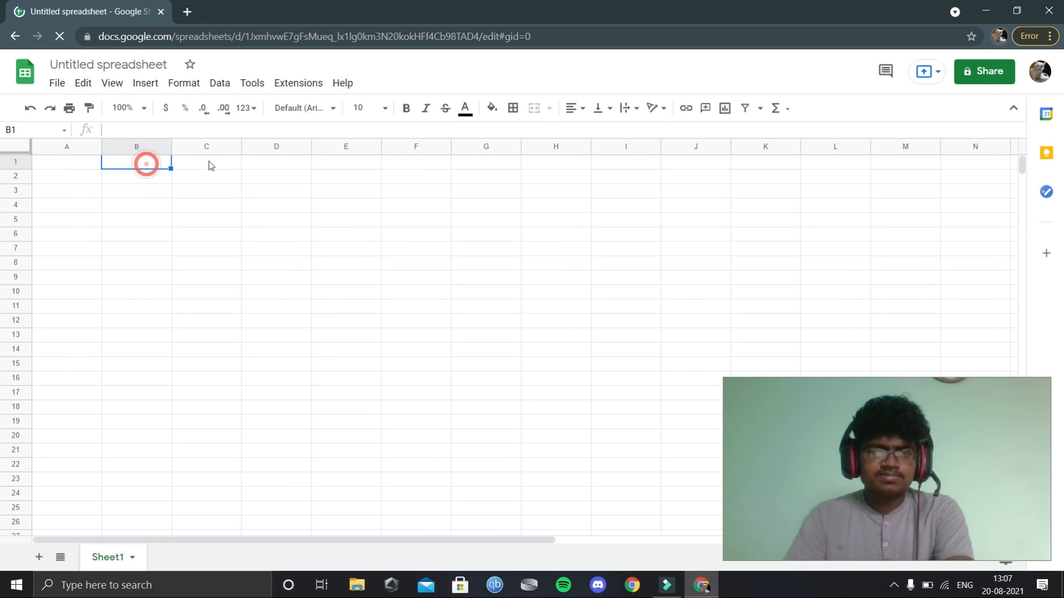
{"action": "left_click", "coordinate": [209, 166]}
{"action": "left_click", "coordinate": [76, 161]}
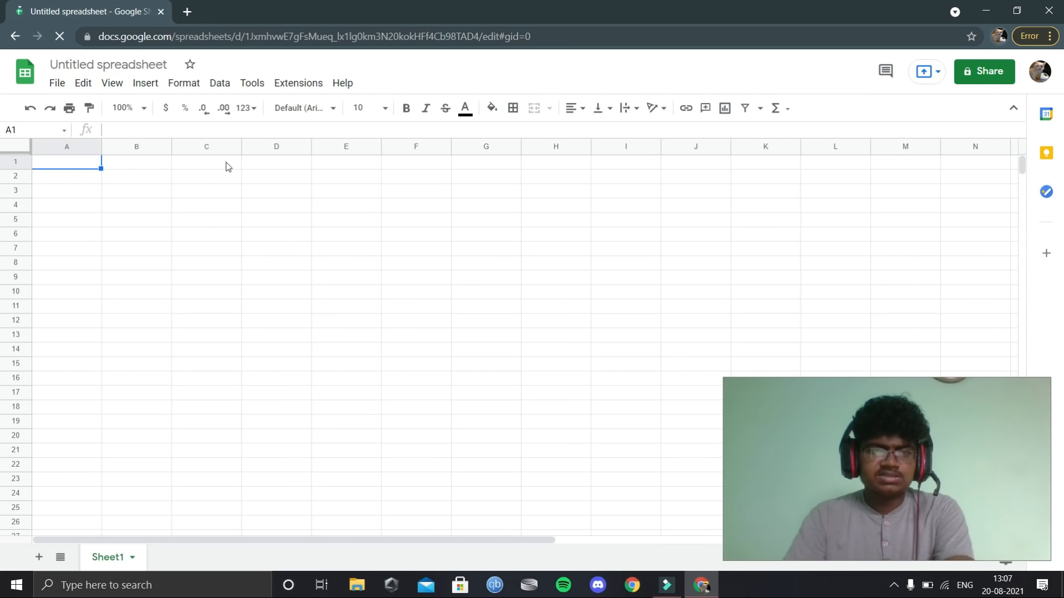
{"action": "left_click", "coordinate": [143, 167]}
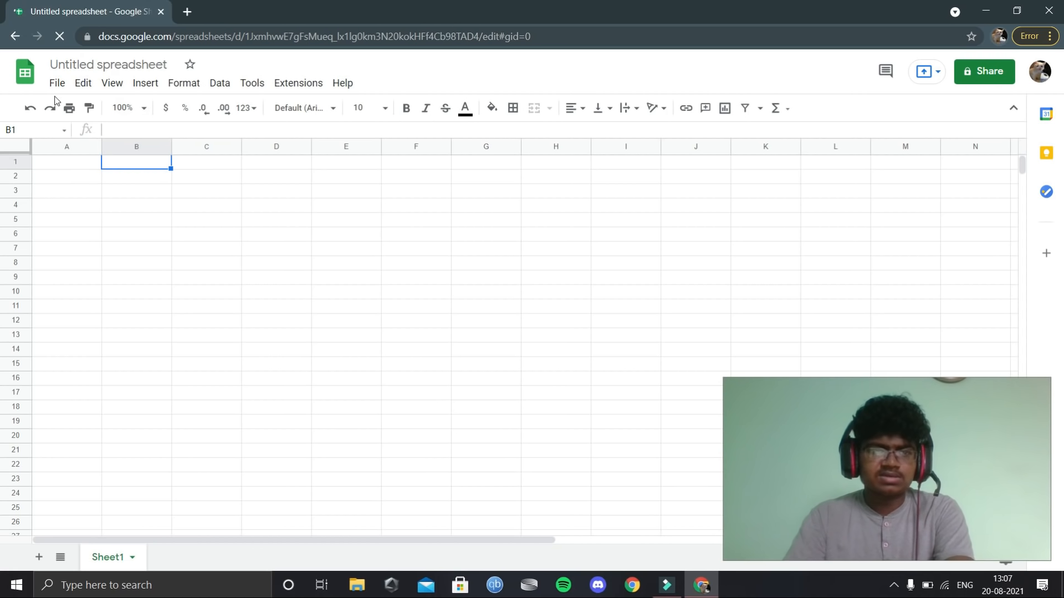
Rename the untitled spreadsheet as "sheets example"
{"action": "left_click", "coordinate": [129, 61]}
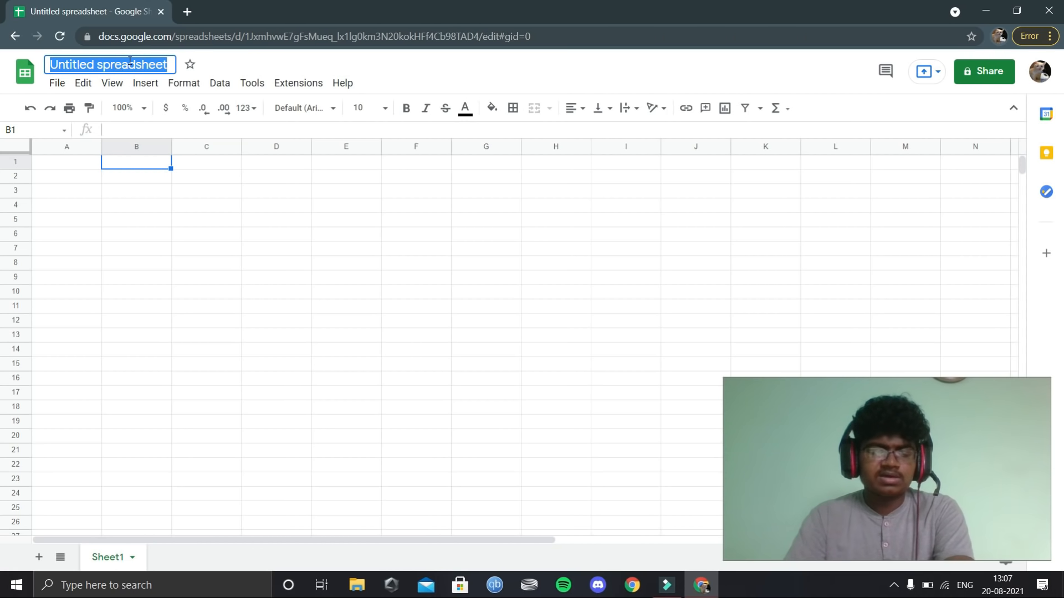
{"action": "type", "text": "shee"}
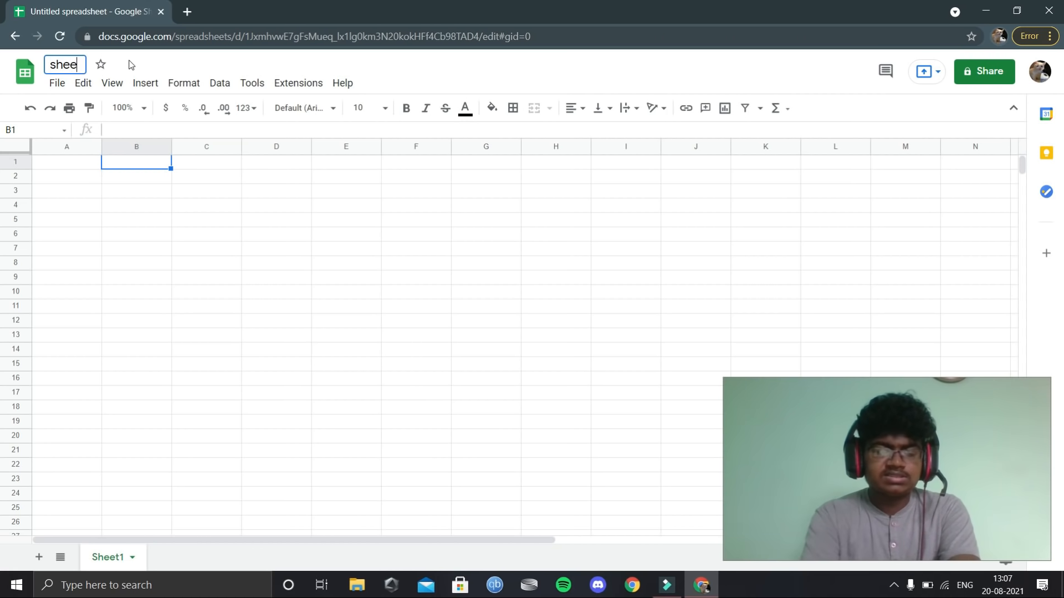
{"action": "type", "text": "ts e"}
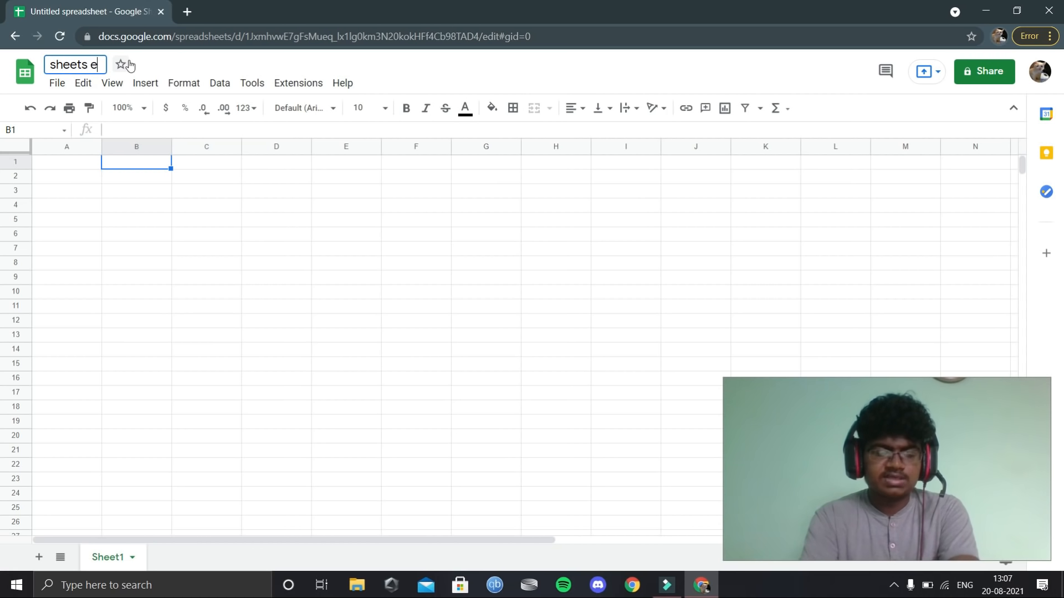
{"action": "type", "text": "xample"}
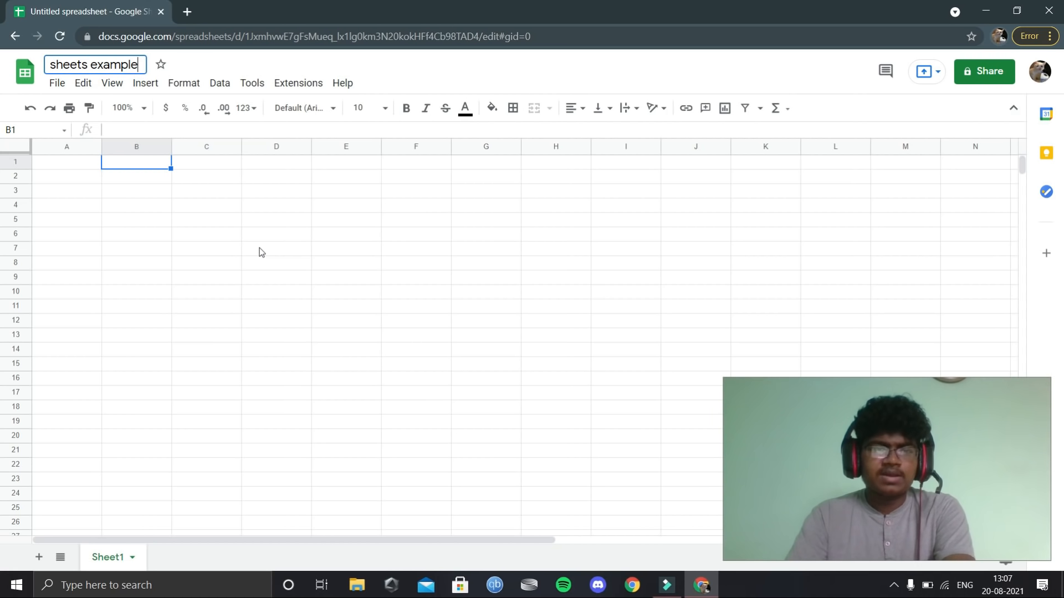
{"action": "left_click", "coordinate": [93, 169]}
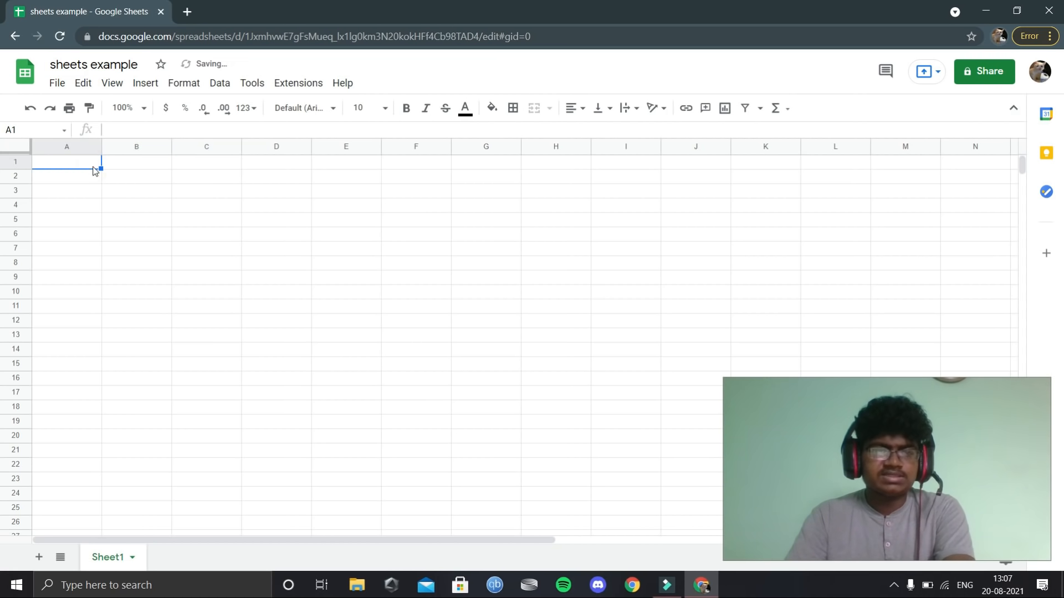
Look through the available file, view, insert and format commands, and dismiss the notice about the data command changes
{"action": "left_click", "coordinate": [59, 85]}
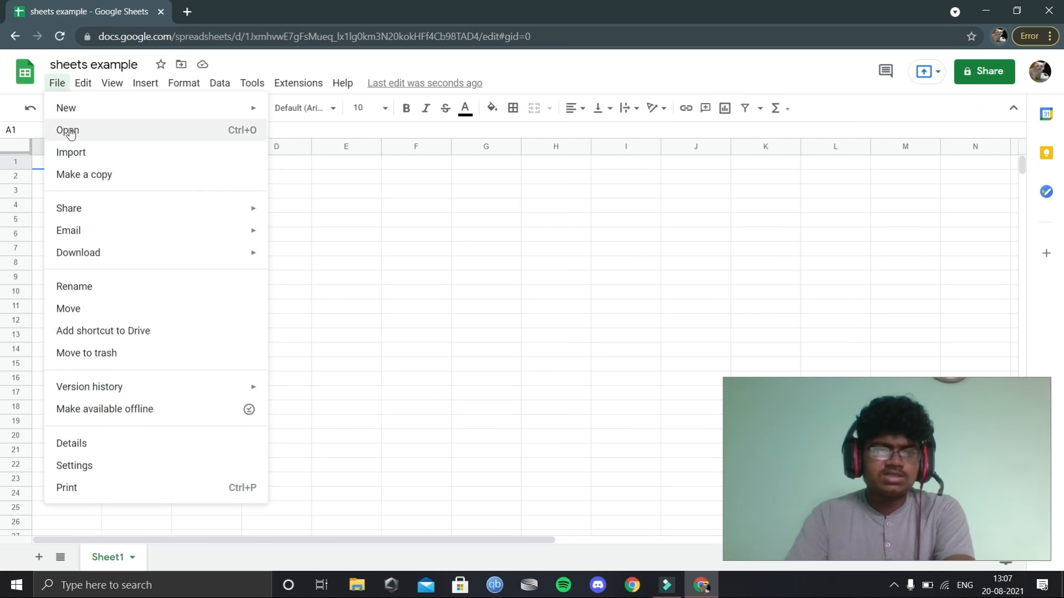
{"action": "mouse_move", "coordinate": [84, 87]}
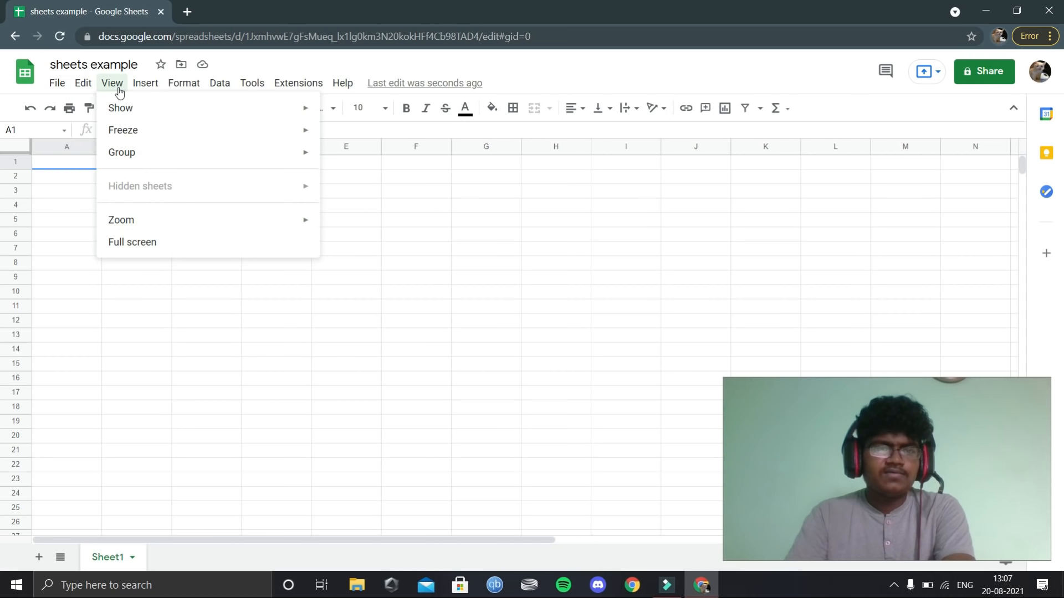
{"action": "mouse_move", "coordinate": [133, 113]}
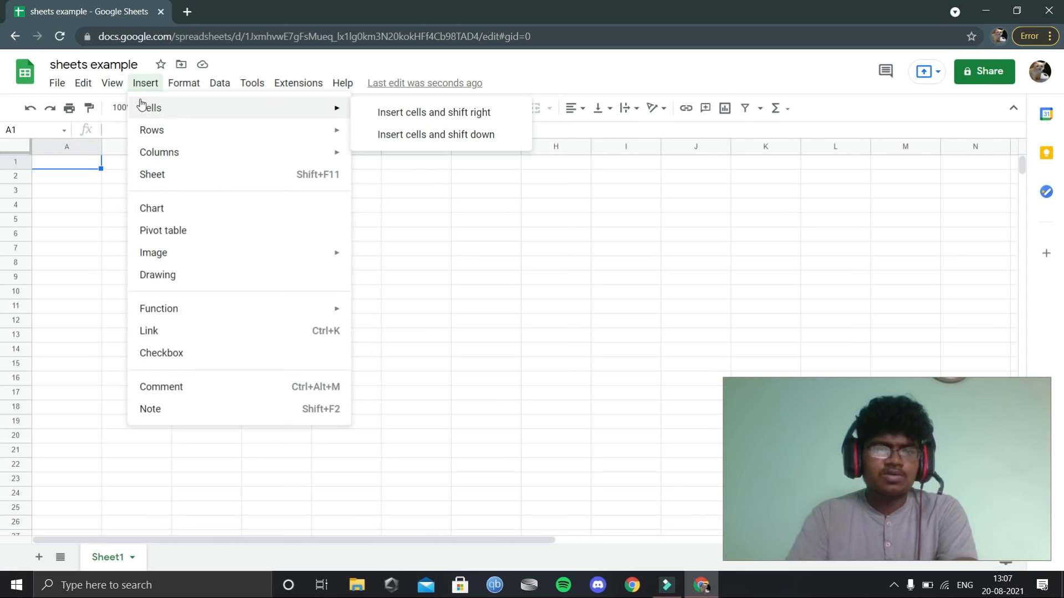
{"action": "mouse_move", "coordinate": [157, 153]}
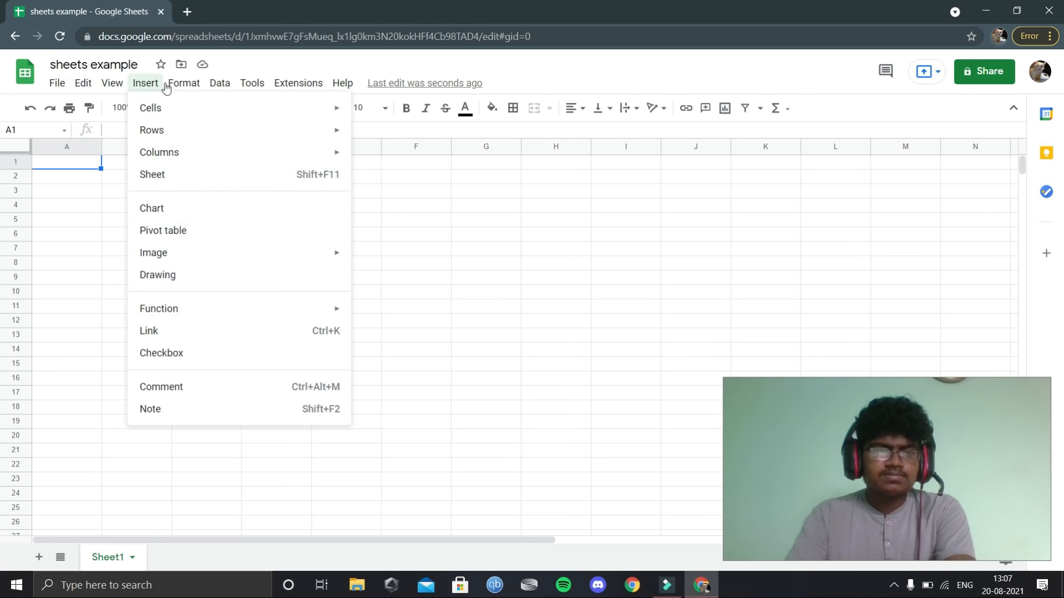
{"action": "mouse_move", "coordinate": [178, 88]}
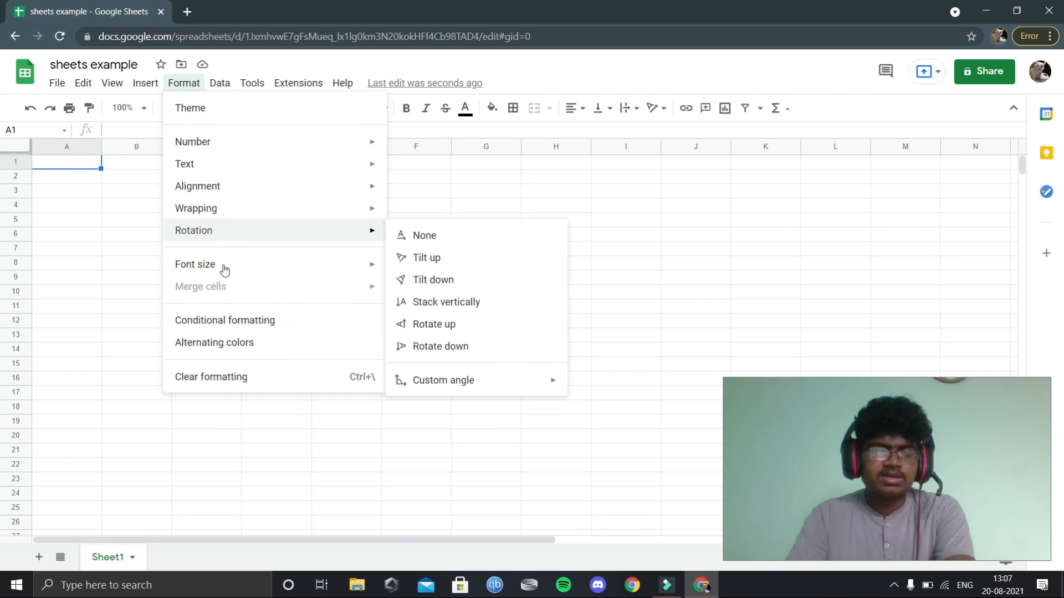
{"action": "mouse_move", "coordinate": [224, 269]}
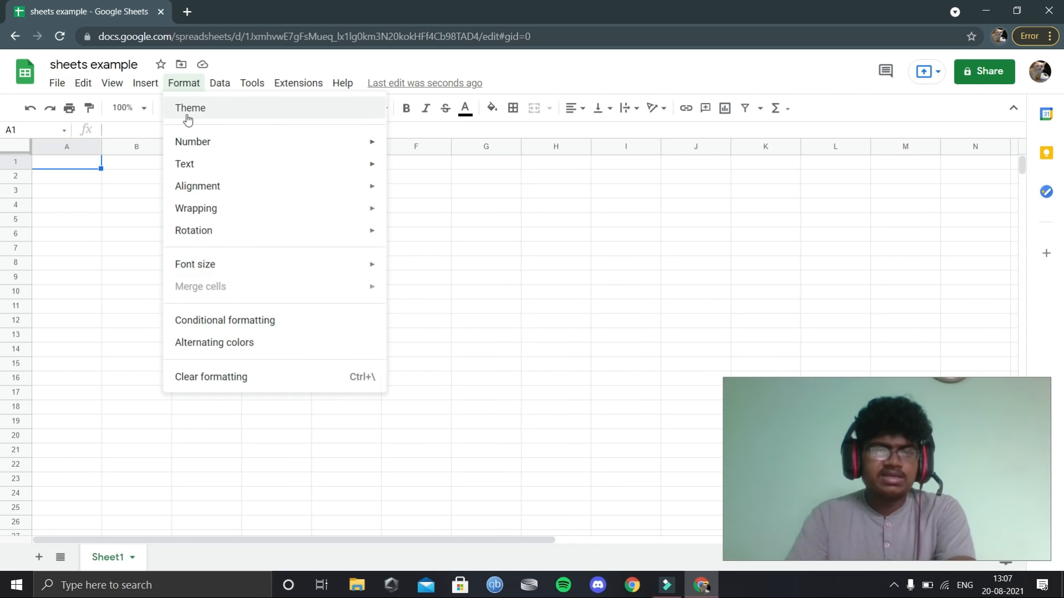
{"action": "left_click", "coordinate": [216, 88]}
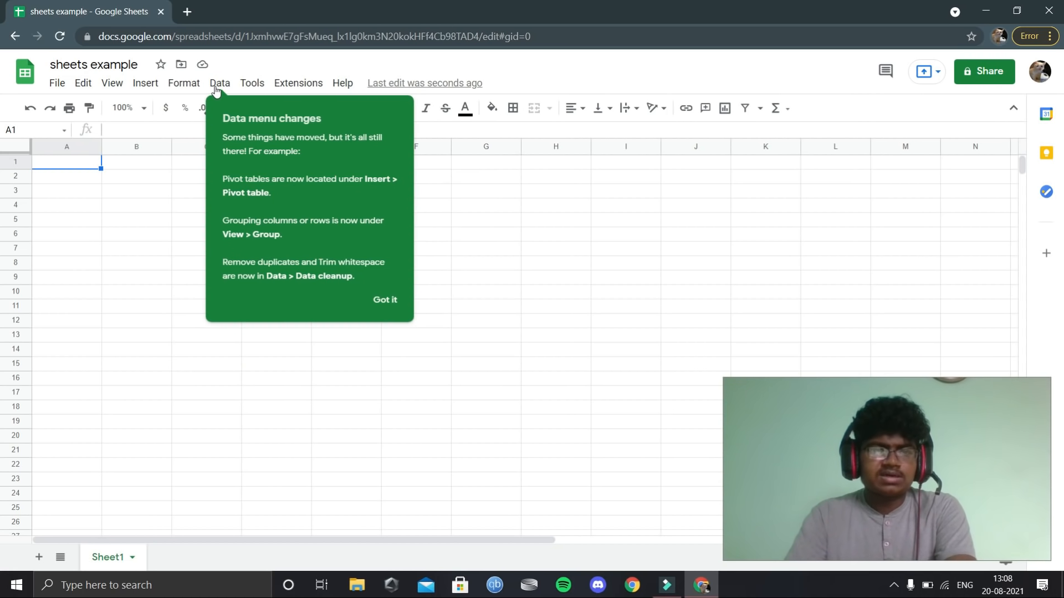
{"action": "left_click", "coordinate": [253, 86]}
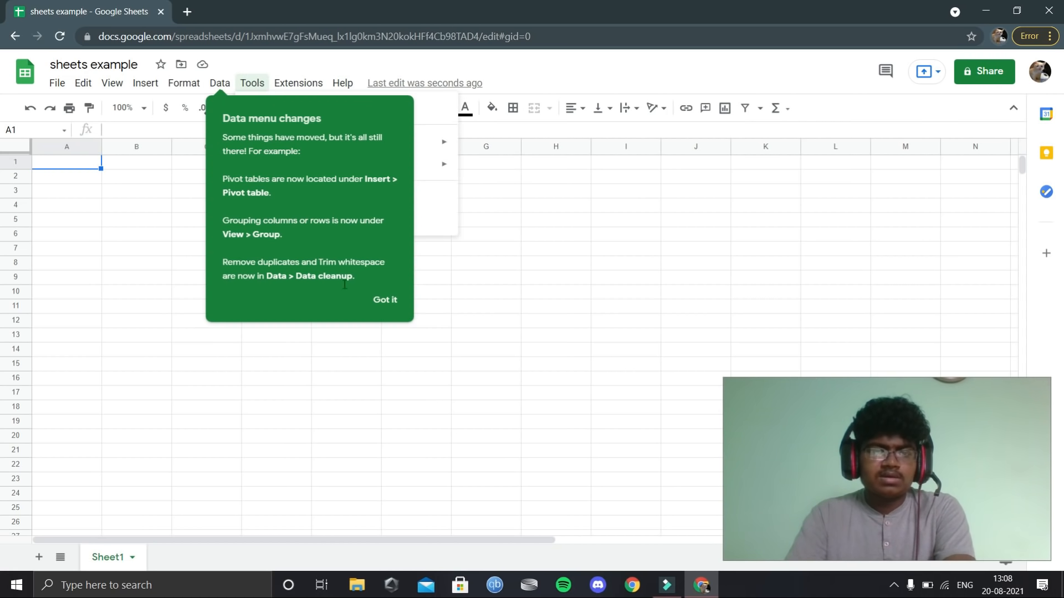
{"action": "left_click", "coordinate": [380, 301]}
Examine the spelling, autocomplete, add-on and help options, and review the file commands again
{"action": "left_click", "coordinate": [253, 83]}
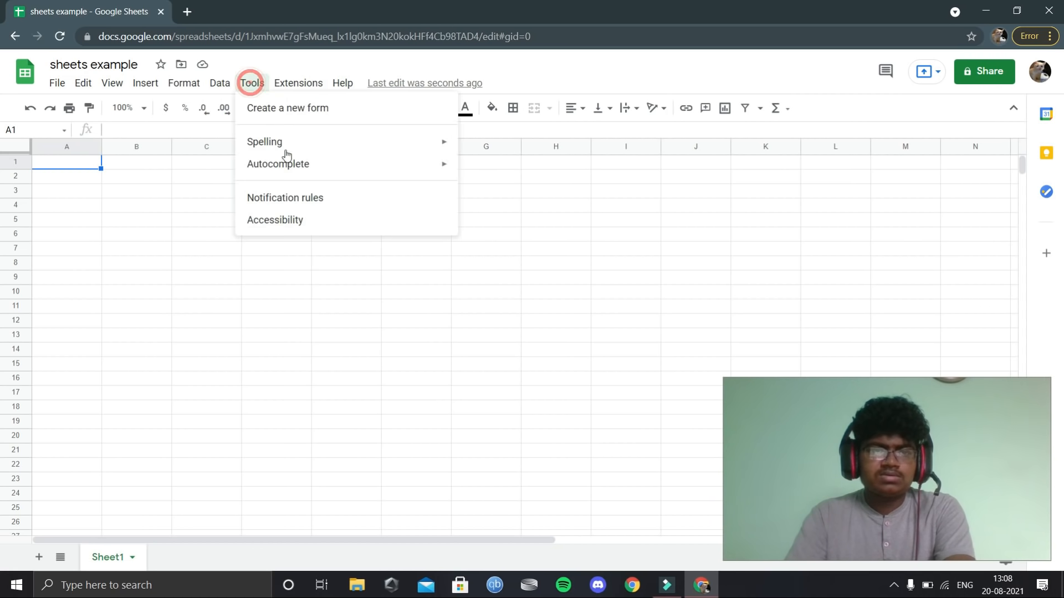
{"action": "mouse_move", "coordinate": [286, 139]}
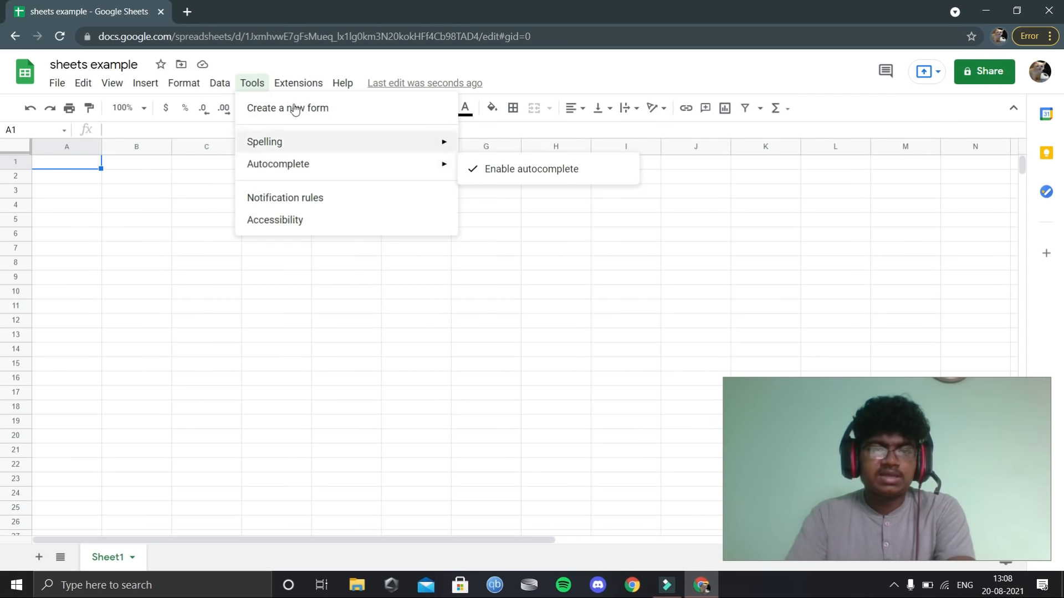
{"action": "mouse_move", "coordinate": [299, 88]}
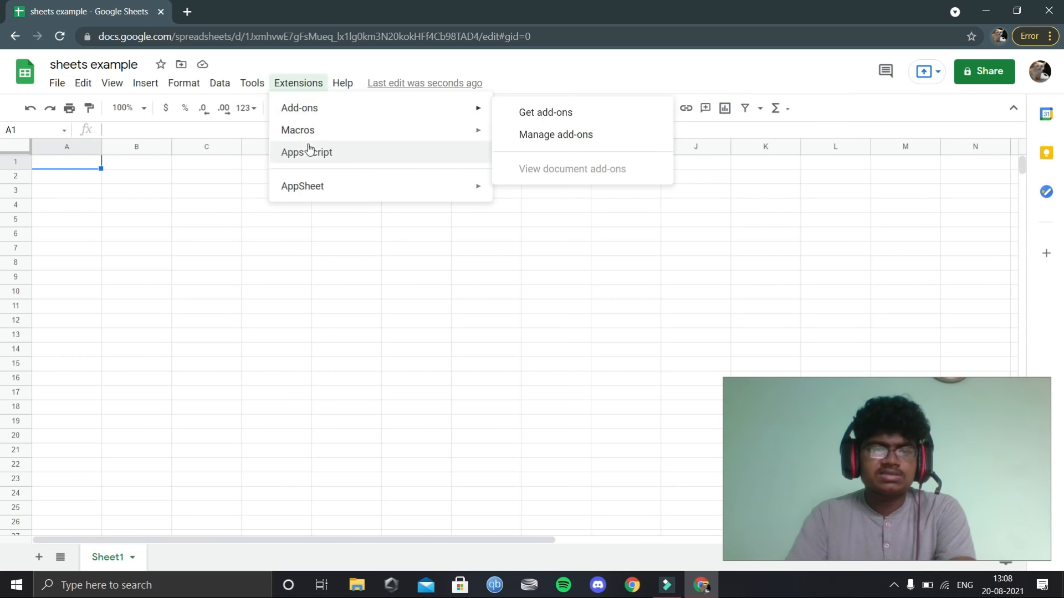
{"action": "mouse_move", "coordinate": [311, 109]}
{"action": "mouse_move", "coordinate": [336, 87]}
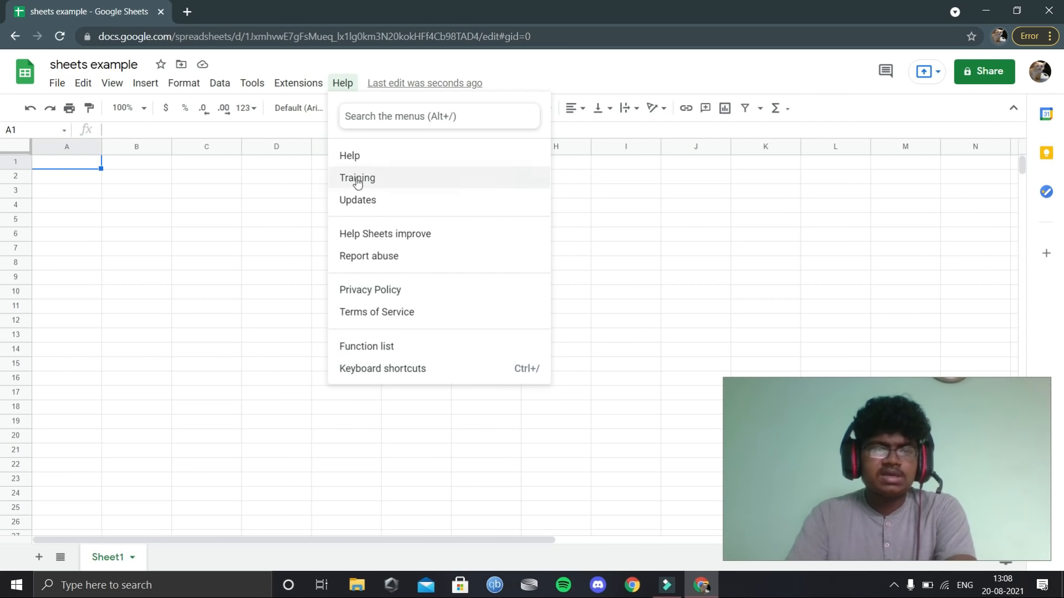
{"action": "left_click", "coordinate": [77, 164]}
{"action": "left_click", "coordinate": [337, 84]}
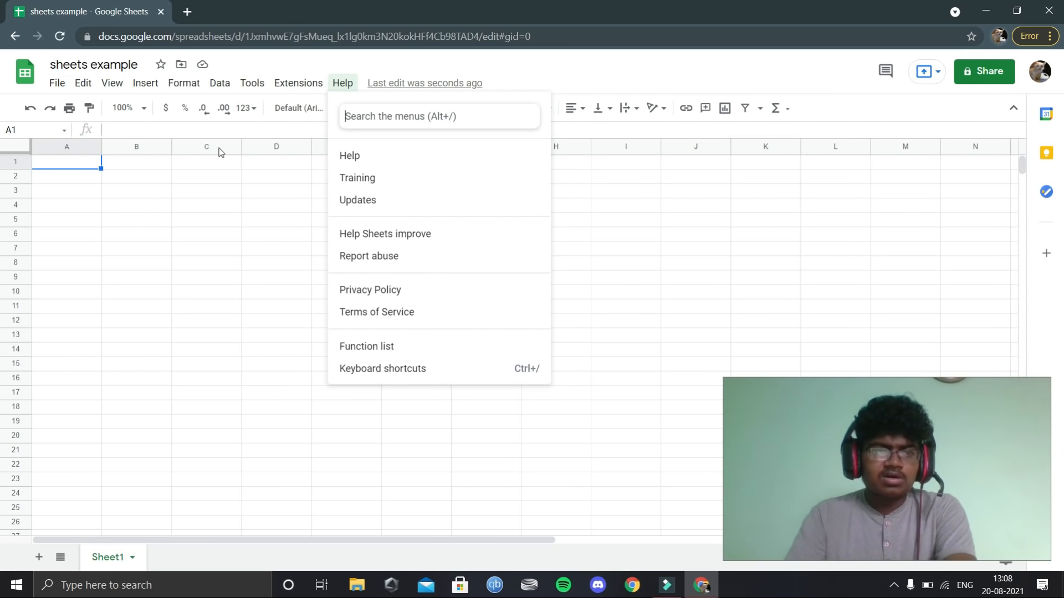
{"action": "left_click", "coordinate": [57, 83]}
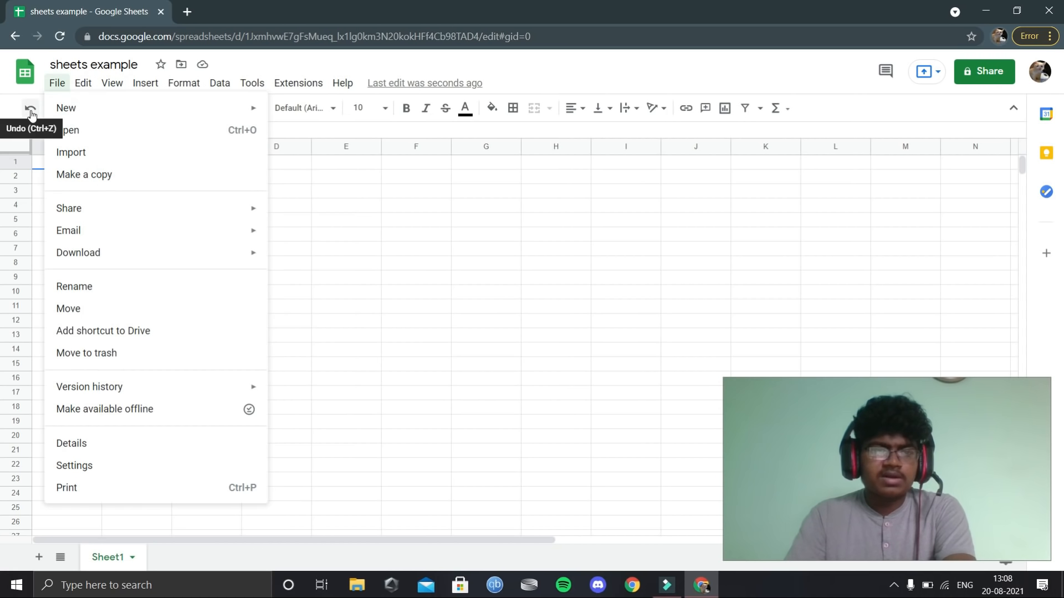
{"action": "left_click", "coordinate": [341, 182]}
Enter the sample text "adxx" in cell A1
{"action": "left_click", "coordinate": [74, 166]}
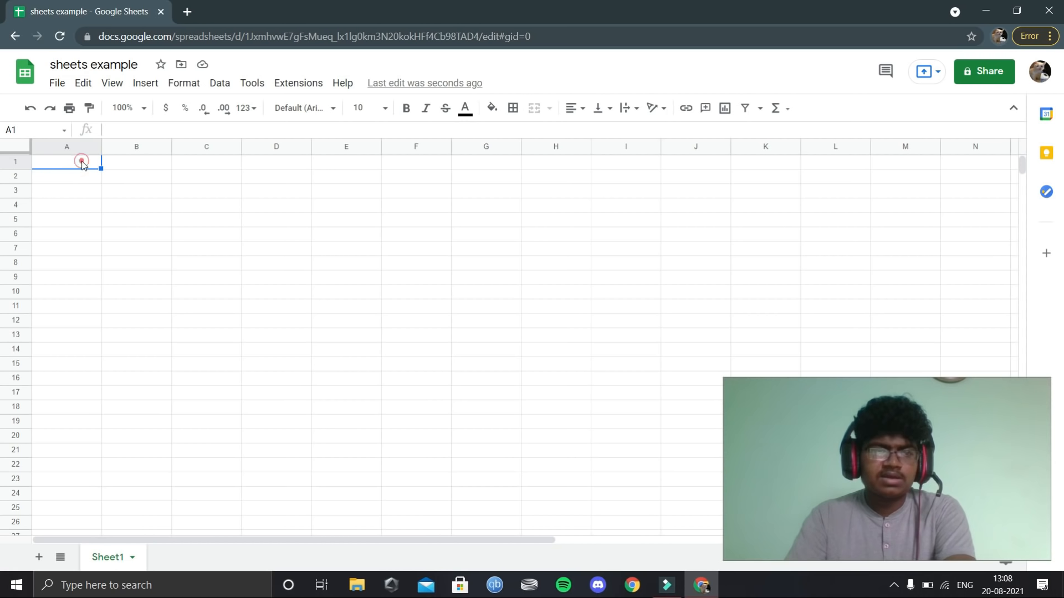
{"action": "type", "text": "adxx"}
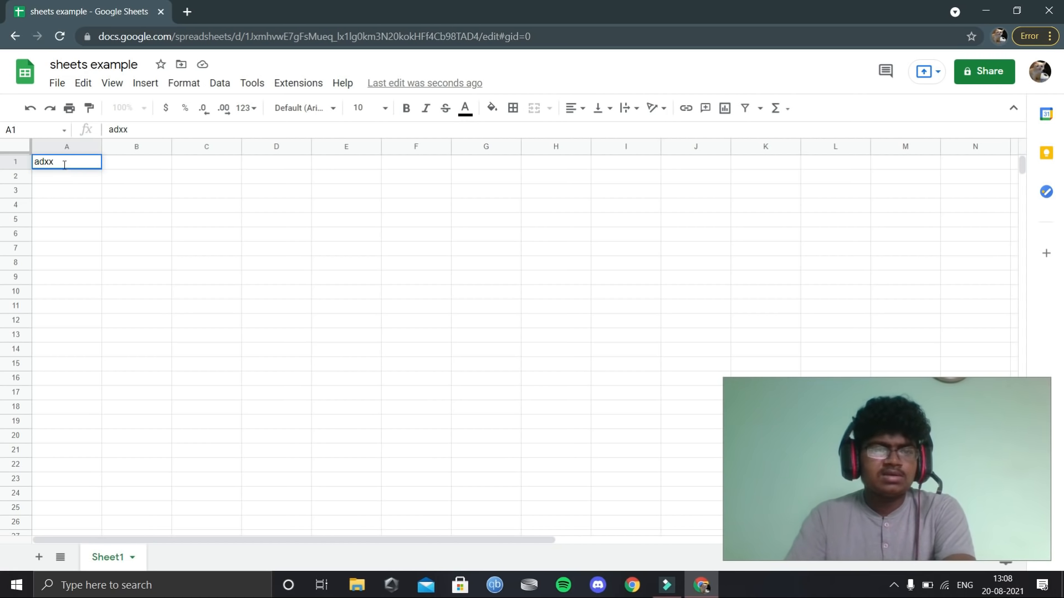
{"action": "mouse_move", "coordinate": [71, 165]}
{"action": "left_mouse_down"}
{"action": "mouse_move", "coordinate": [34, 167]}
{"action": "mouse_move", "coordinate": [73, 162]}
{"action": "mouse_move", "coordinate": [62, 181]}
{"action": "left_mouse_up"}
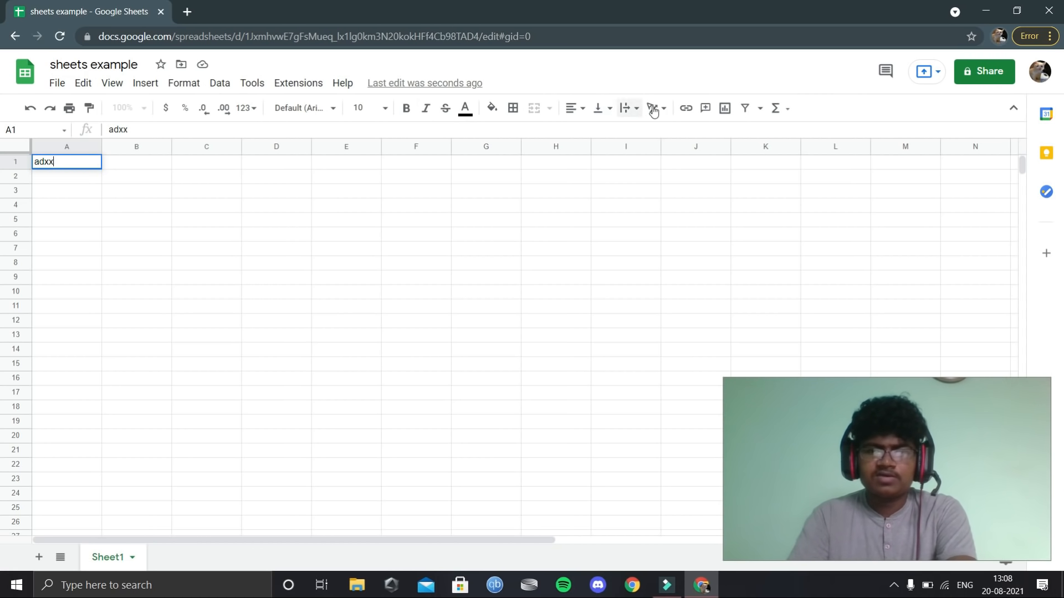
{"action": "left_click", "coordinate": [332, 86]}
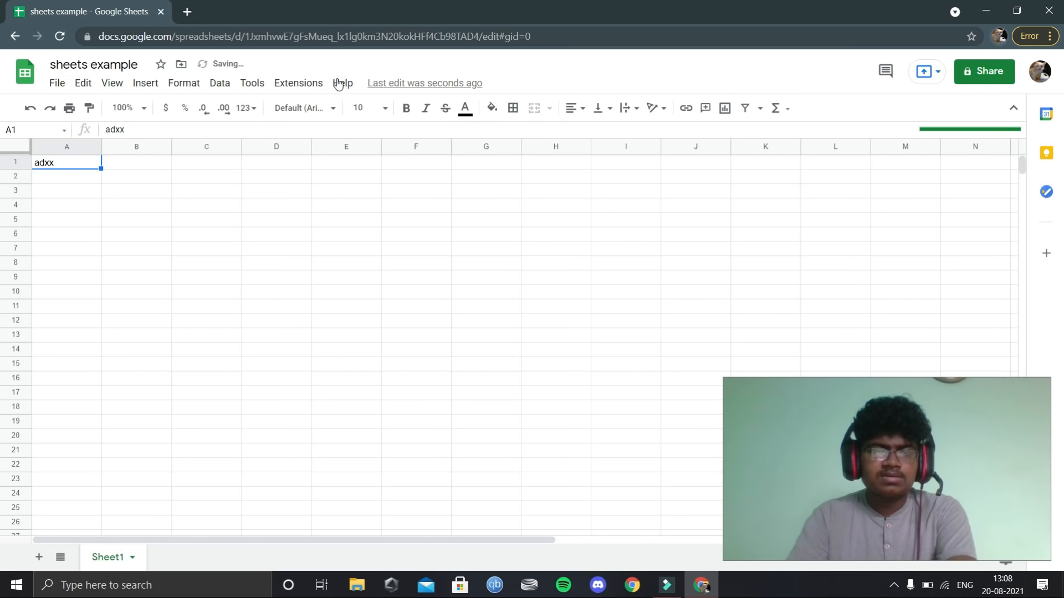
Search the commands for "bold" and apply bold formatting to cell A1
{"action": "left_click", "coordinate": [343, 83]}
{"action": "type", "text": "bold"}
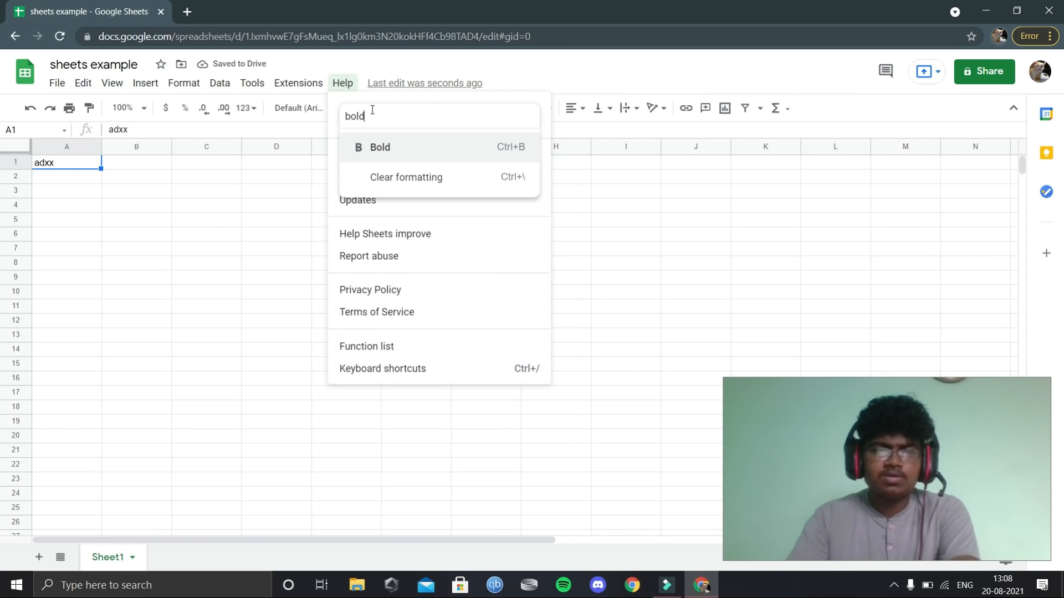
{"action": "left_click", "coordinate": [381, 148]}
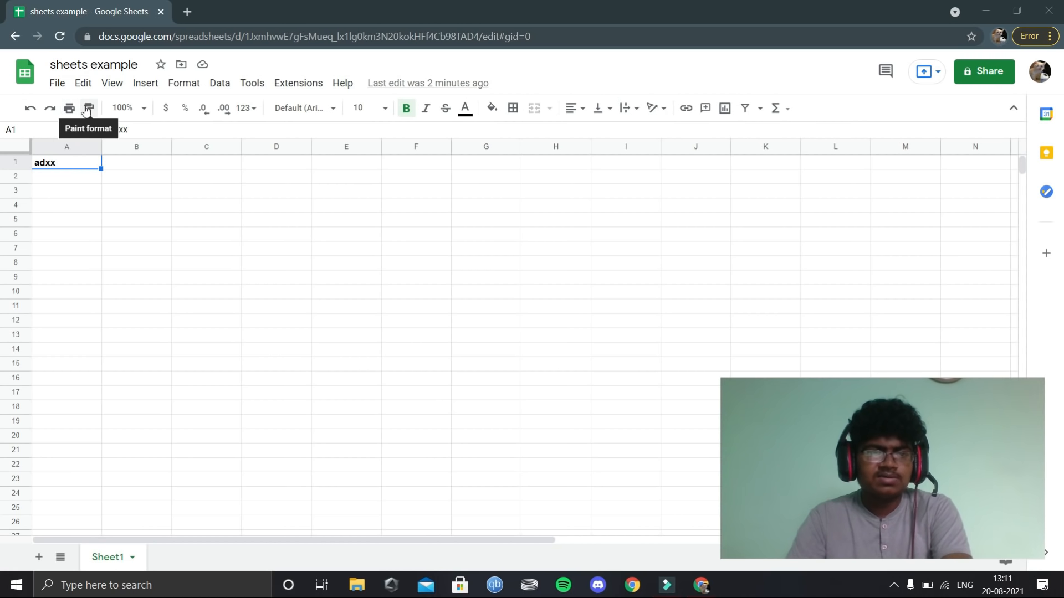
Zoom the sheet to 150% and view the available number formats
{"action": "left_click", "coordinate": [119, 109]}
{"action": "left_click", "coordinate": [122, 243]}
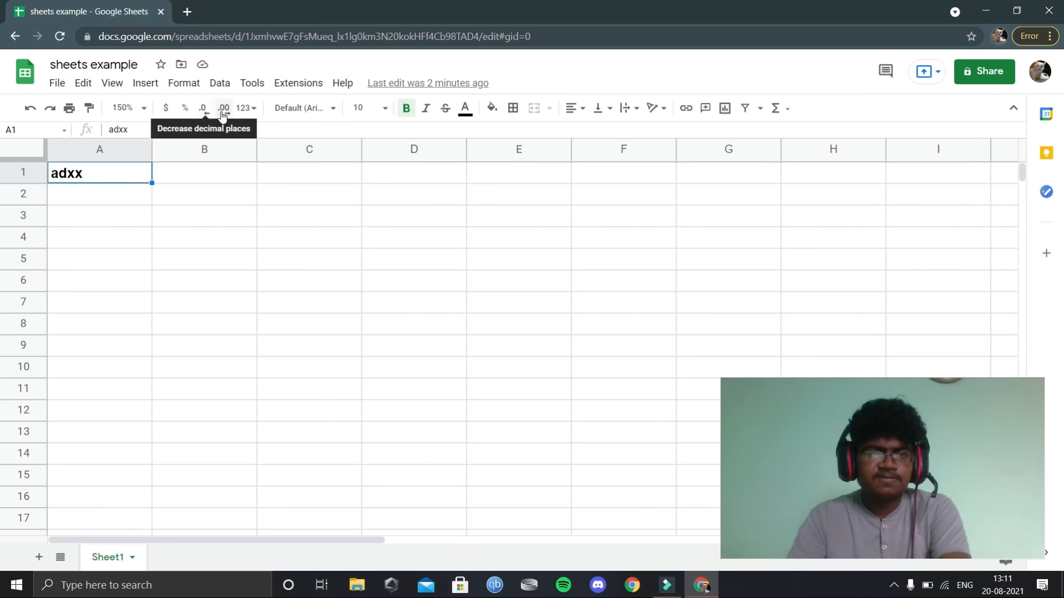
{"action": "left_click", "coordinate": [245, 108]}
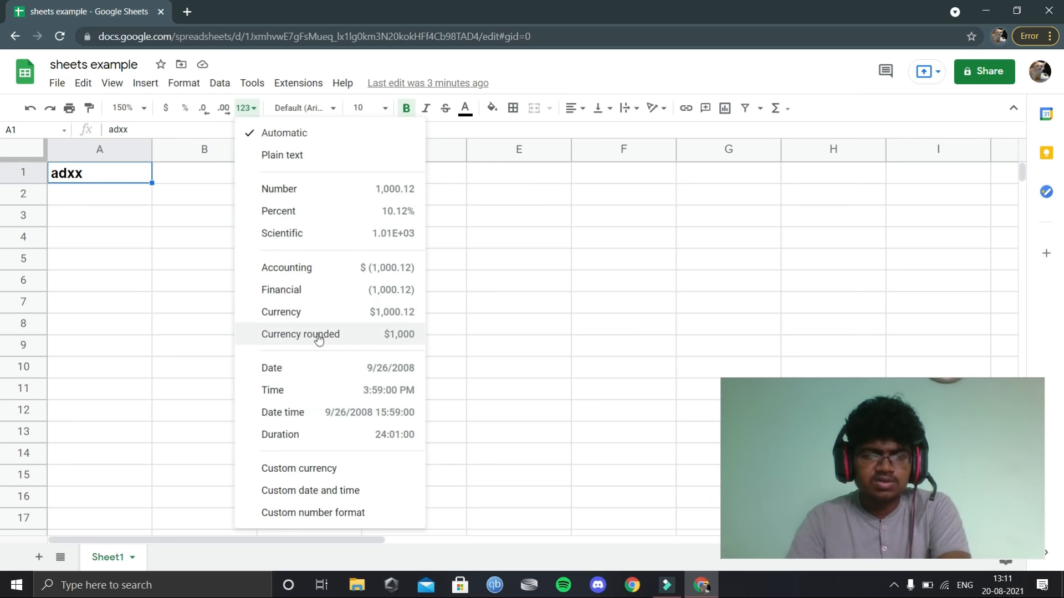
Change the font of cell A1 to Comic Sans and reduce its font size
{"action": "left_click", "coordinate": [313, 111]}
{"action": "left_click", "coordinate": [309, 314]}
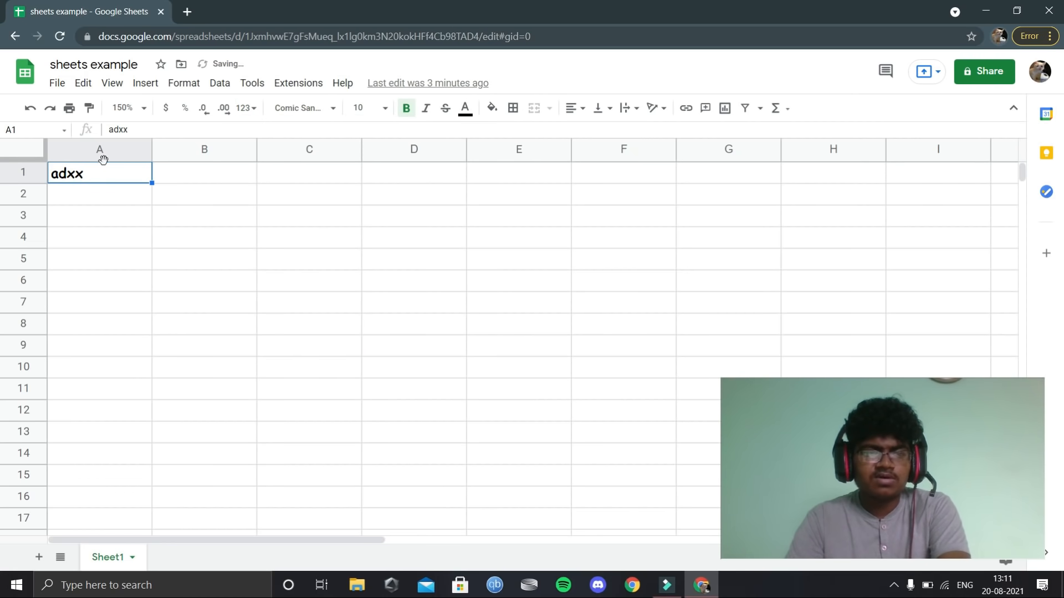
{"action": "left_click", "coordinate": [386, 113]}
{"action": "left_click", "coordinate": [367, 180]}
Apply bold and italic formatting to the empty cell D1
{"action": "left_click", "coordinate": [364, 181]}
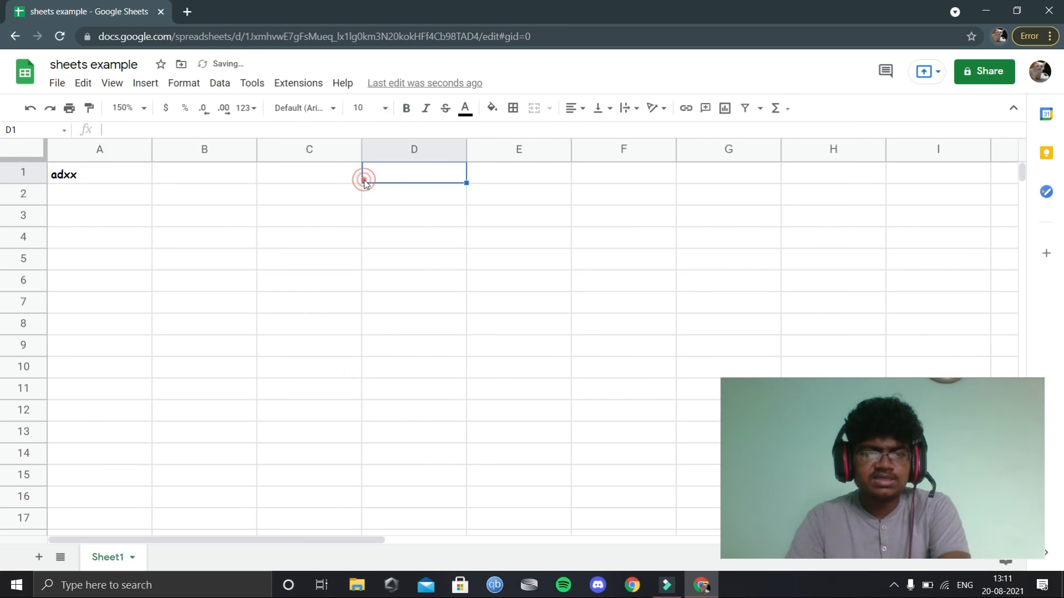
{"action": "left_click", "coordinate": [405, 110]}
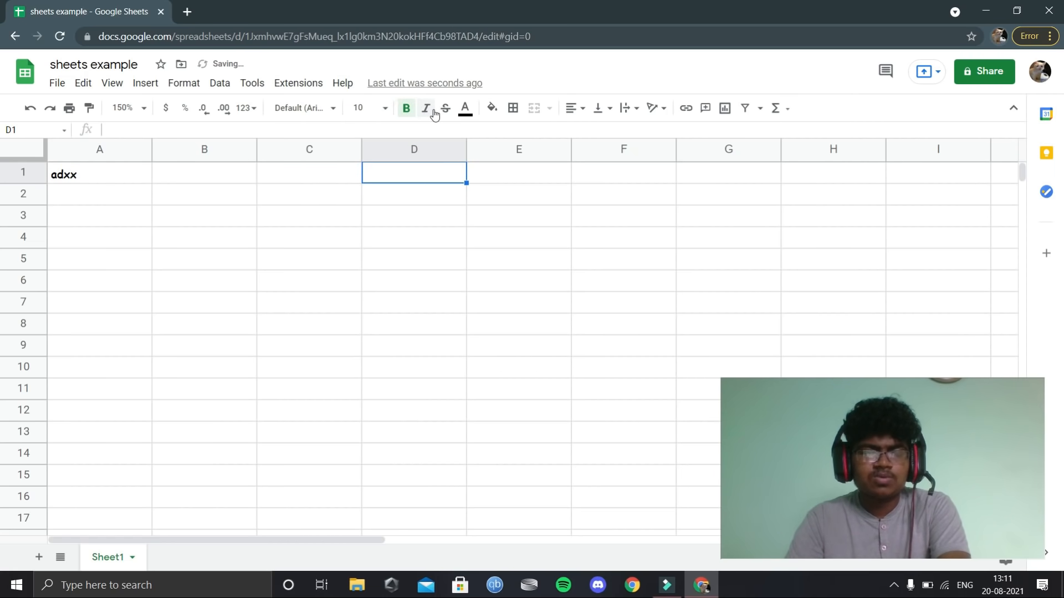
{"action": "left_click", "coordinate": [420, 113]}
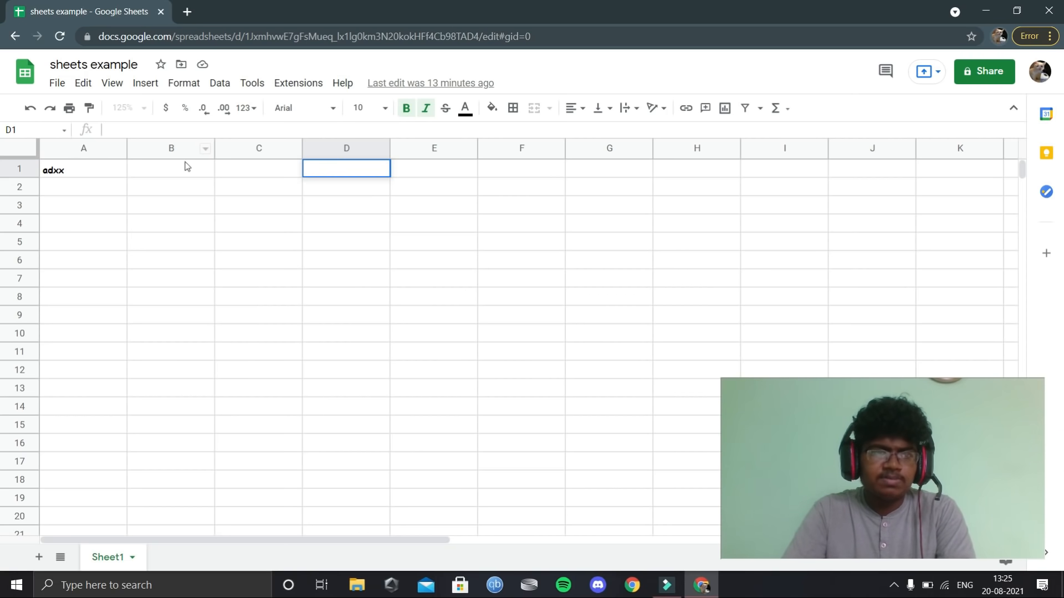
Clear the contents of cell A1
{"action": "left_click", "coordinate": [89, 178]}
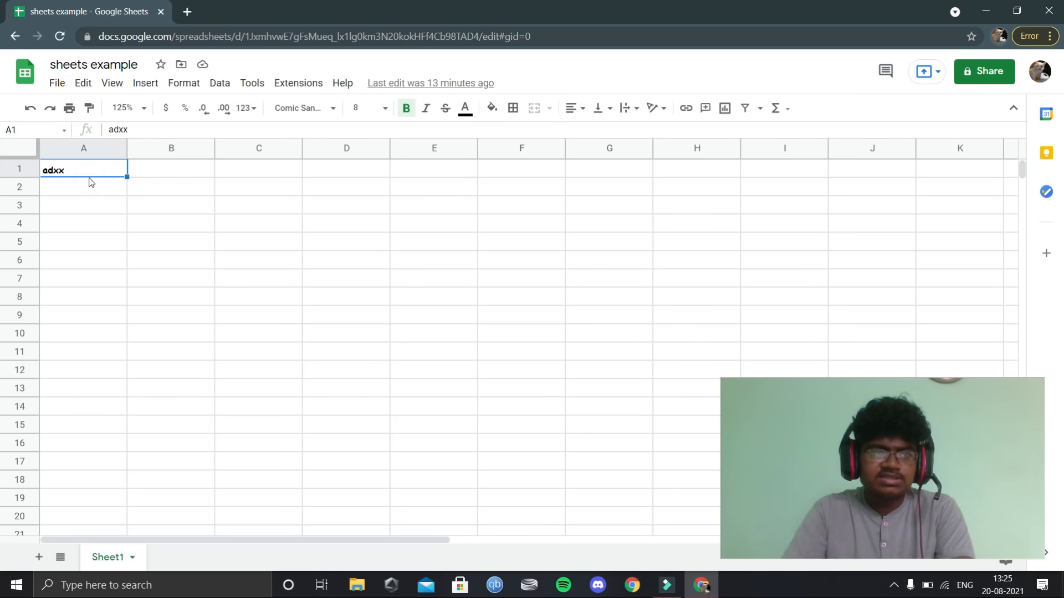
{"action": "key", "text": "Delete"}
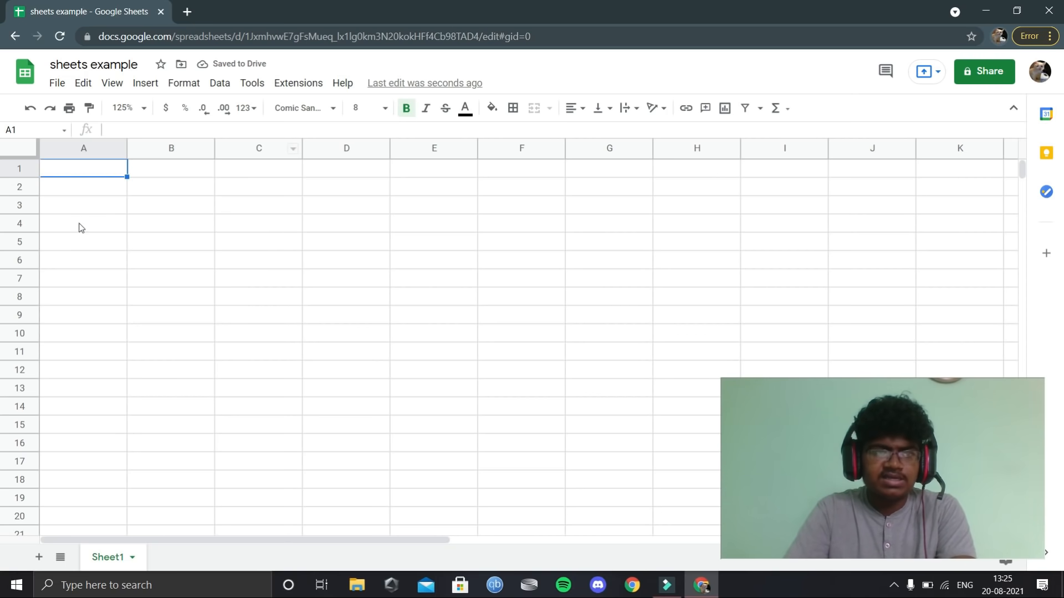
Select cells D3 and F9, move the selection cell by cell across the empty grid to H2, and decline Sticky Keys
{"action": "left_click", "coordinate": [364, 205]}
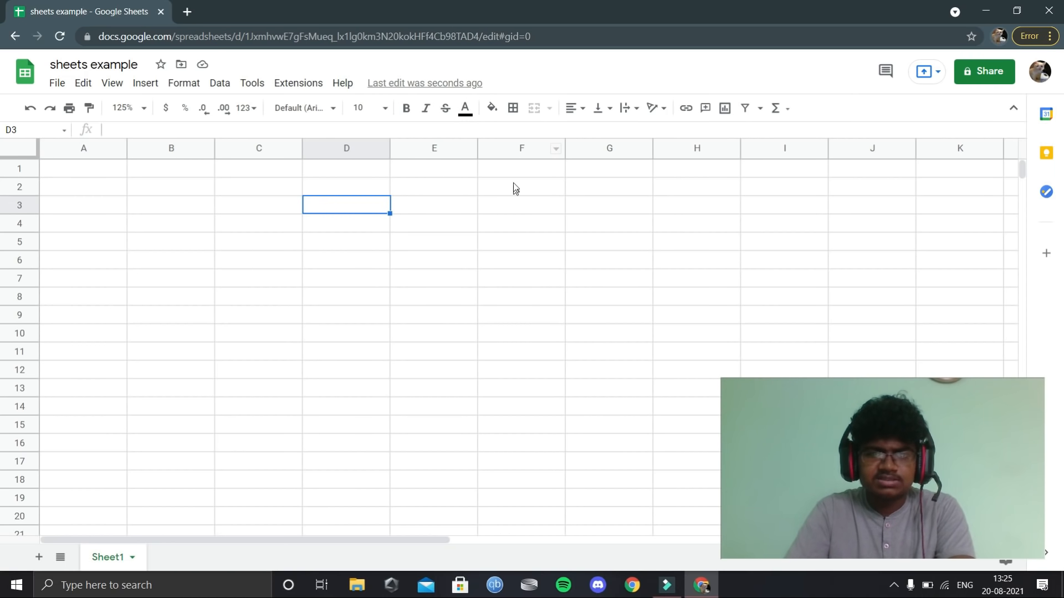
{"action": "left_click", "coordinate": [519, 312]}
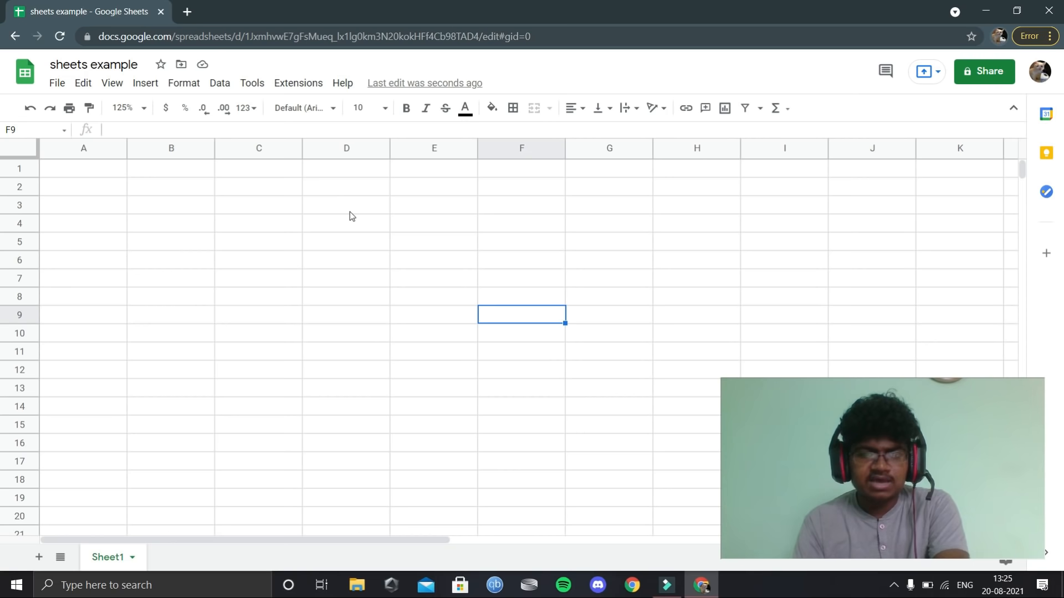
{"action": "key", "text": "Left"}
{"action": "key", "text": "Left"}
{"action": "key", "text": "Left"}
{"action": "key", "text": "Left"}
{"action": "key", "text": "Left"}
{"action": "key", "text": "Up"}
{"action": "key", "text": "Up"}
{"action": "key", "text": "Up"}
{"action": "key", "text": "Down"}
{"action": "key", "text": "Down"}
{"action": "key", "text": "Down"}
{"action": "key", "text": "Right"}
{"action": "key", "text": "Right"}
{"action": "key", "text": "Right"}
{"action": "key", "text": "Right"}
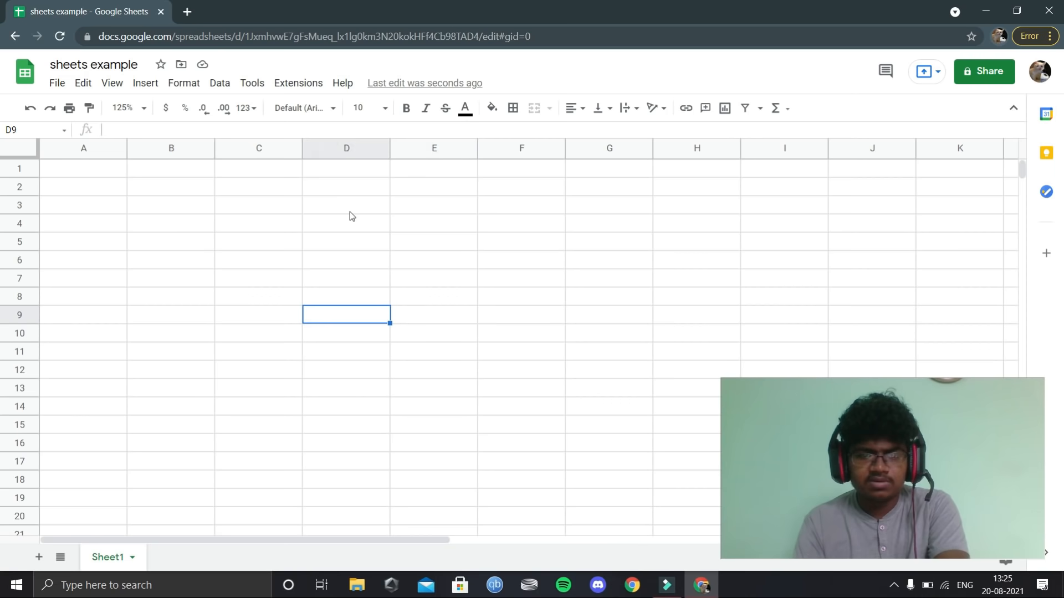
{"action": "key", "text": "Left"}
{"action": "key", "text": "Left"}
{"action": "key", "text": "Left"}
{"action": "key", "text": "Up"}
{"action": "key", "text": "Up"}
{"action": "key", "text": "Up"}
{"action": "key", "text": "Up"}
{"action": "key", "text": "Right"}
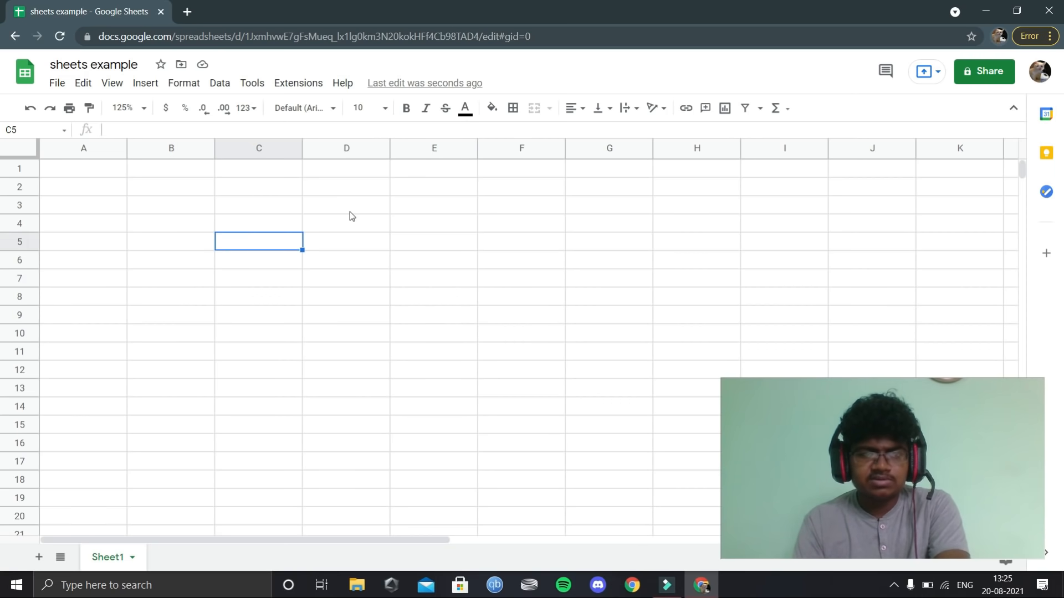
{"action": "key", "text": "Up"}
{"action": "key", "text": "Right"}
{"action": "key", "text": "Left"}
{"action": "key", "text": "Up"}
{"action": "key", "text": "Up"}
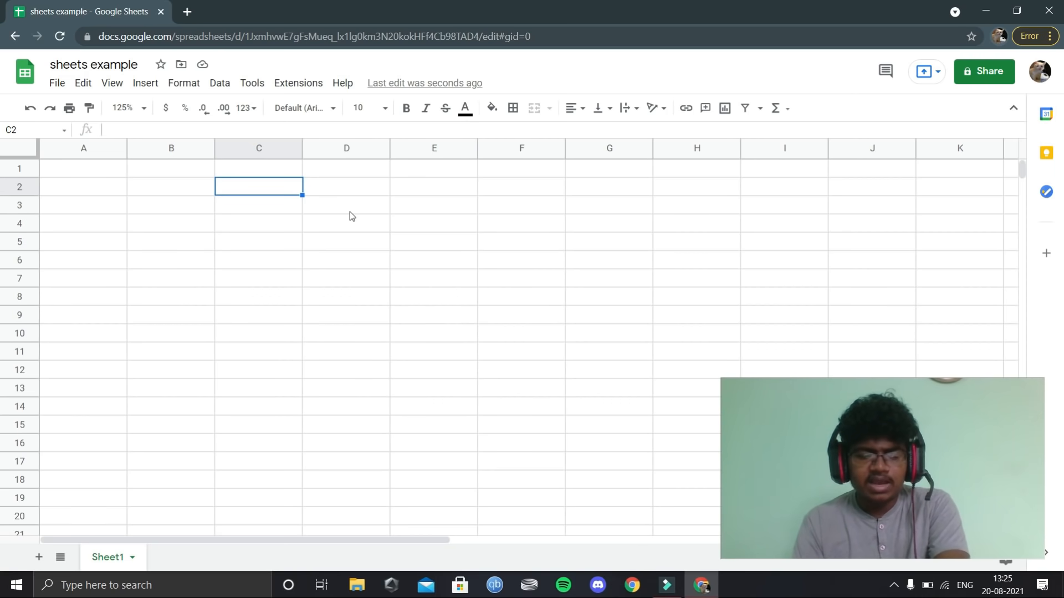
{"action": "key", "text": "Right"}
{"action": "key", "text": "Right"}
{"action": "key", "text": "Right"}
{"action": "key", "text": "Right"}
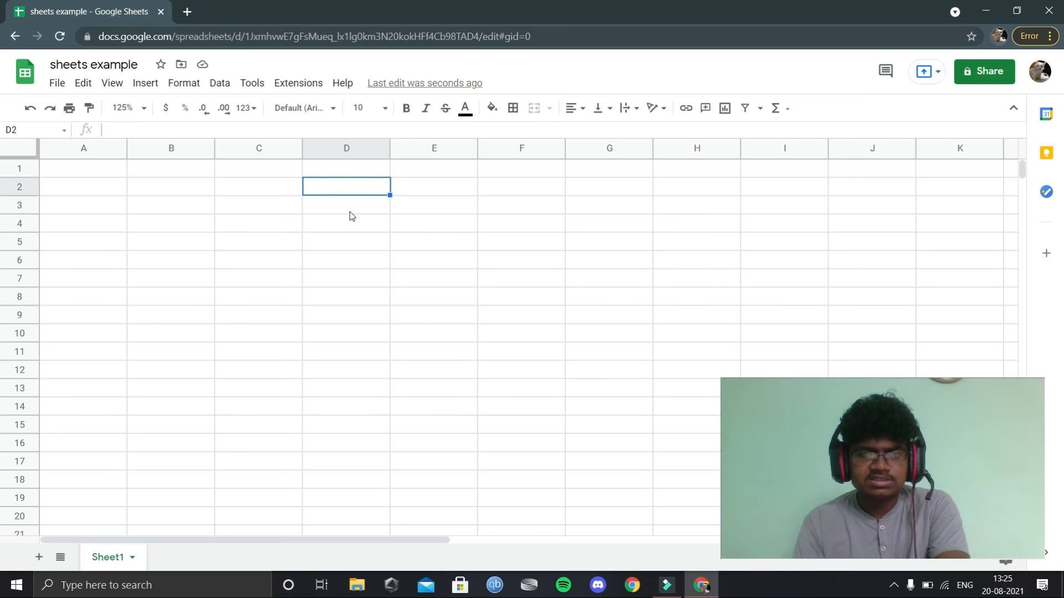
{"action": "key", "text": "Right"}
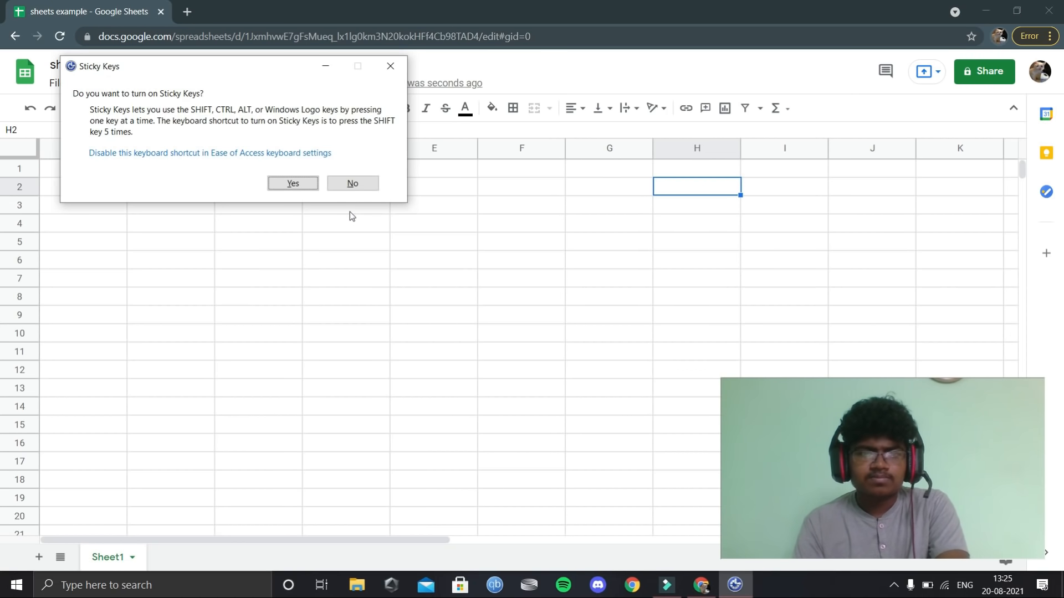
{"action": "left_click", "coordinate": [335, 183]}
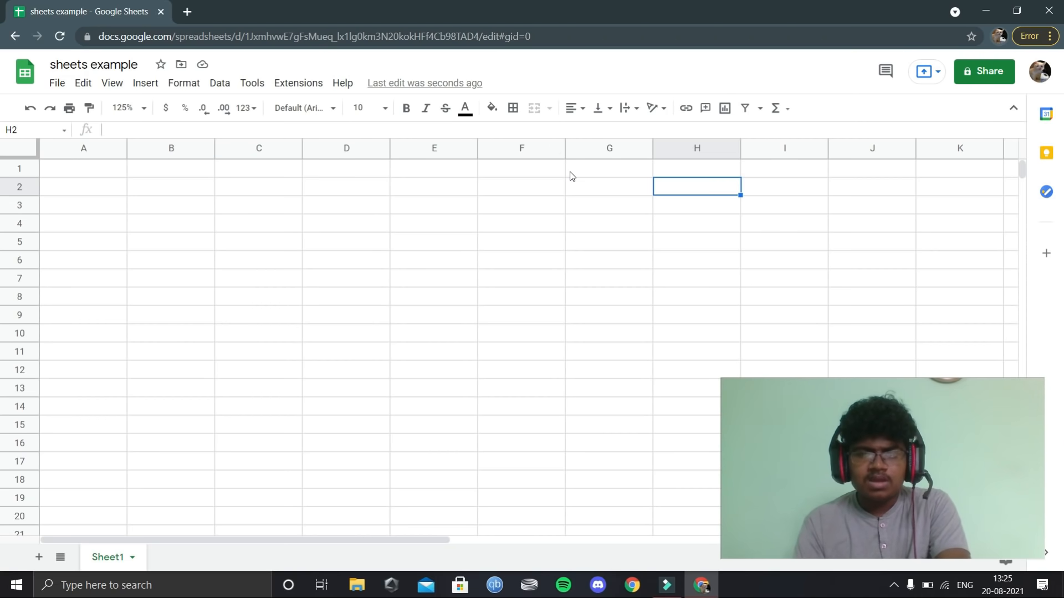
Step through empty cells starting from H2, opening and committing them without entering any content
{"action": "key", "text": "Return"}
{"action": "key", "text": "Return"}
{"action": "key", "text": "Return"}
{"action": "key", "text": "Return"}
{"action": "key", "text": "Return"}
{"action": "key", "text": "Return"}
{"action": "key", "text": "Return"}
{"action": "key", "text": "Return"}
{"action": "key", "text": "Return"}
{"action": "key", "text": "Return"}
{"action": "key", "text": "Return"}
{"action": "key", "text": "Return"}
{"action": "key", "text": "Return"}
{"action": "key", "text": "Return"}
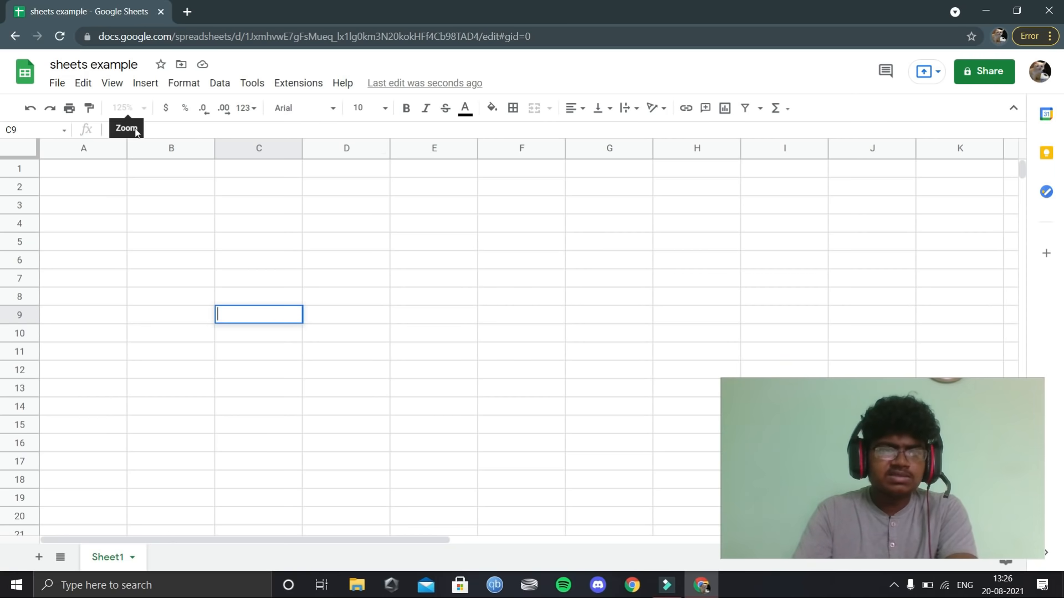
Select cell A2 and try to jump to another cell by entering 23 as the cell reference
{"action": "left_click", "coordinate": [83, 188]}
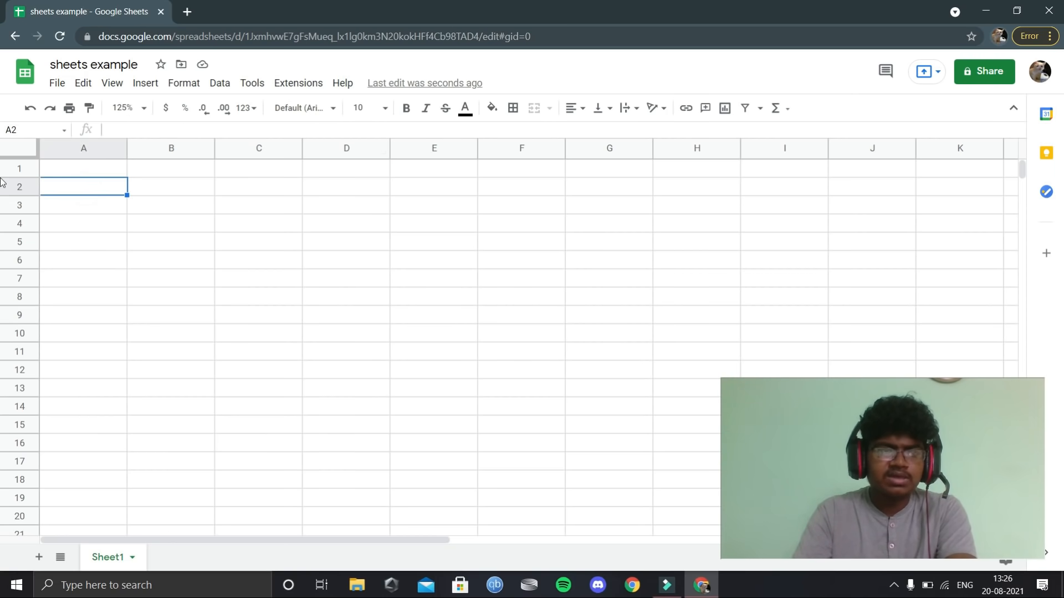
{"action": "left_click", "coordinate": [22, 130]}
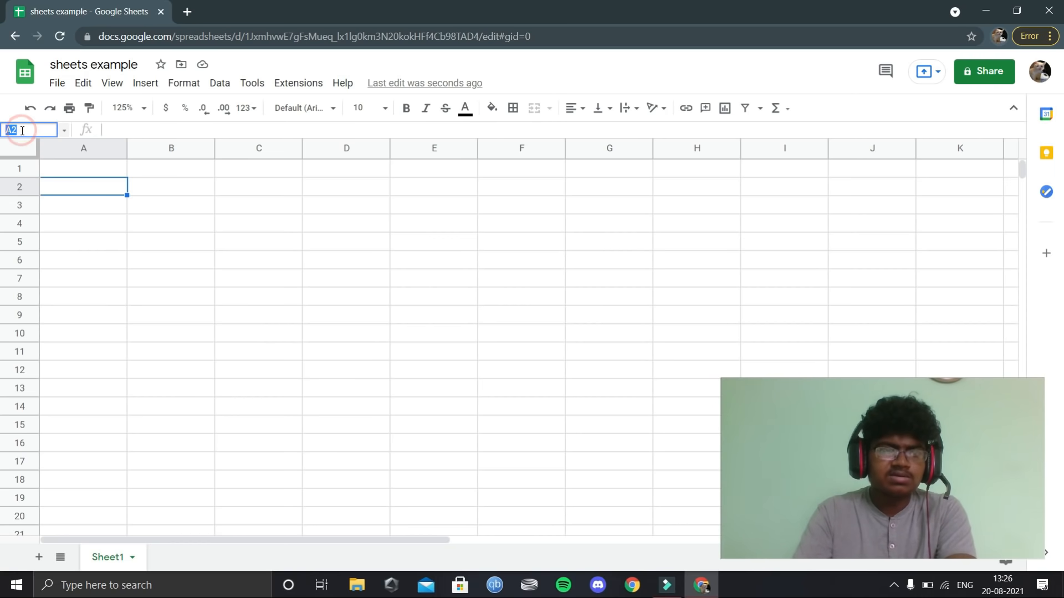
{"action": "type", "text": "23"}
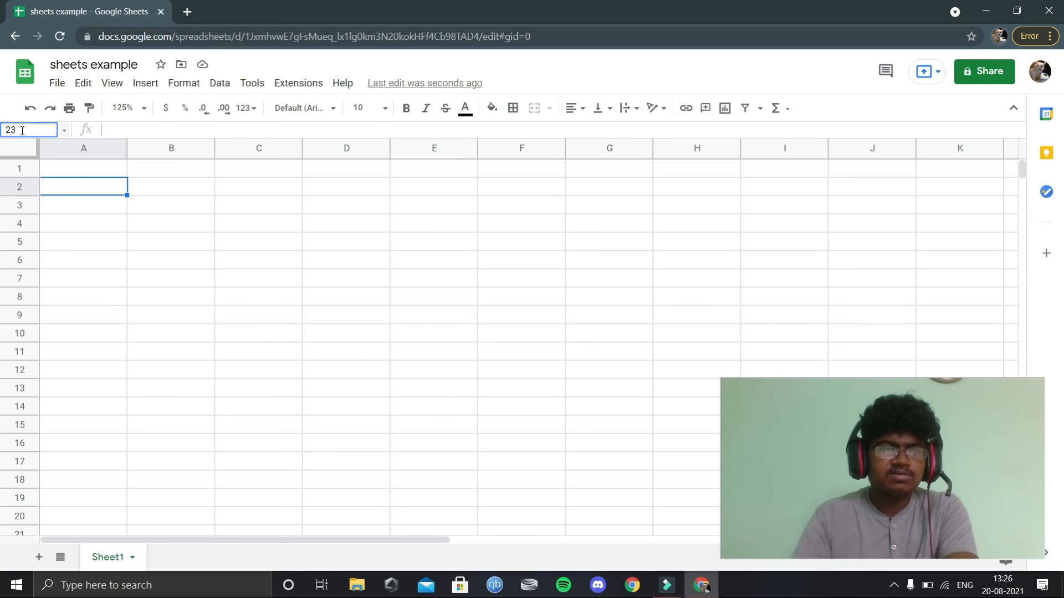
{"action": "key", "text": "Return"}
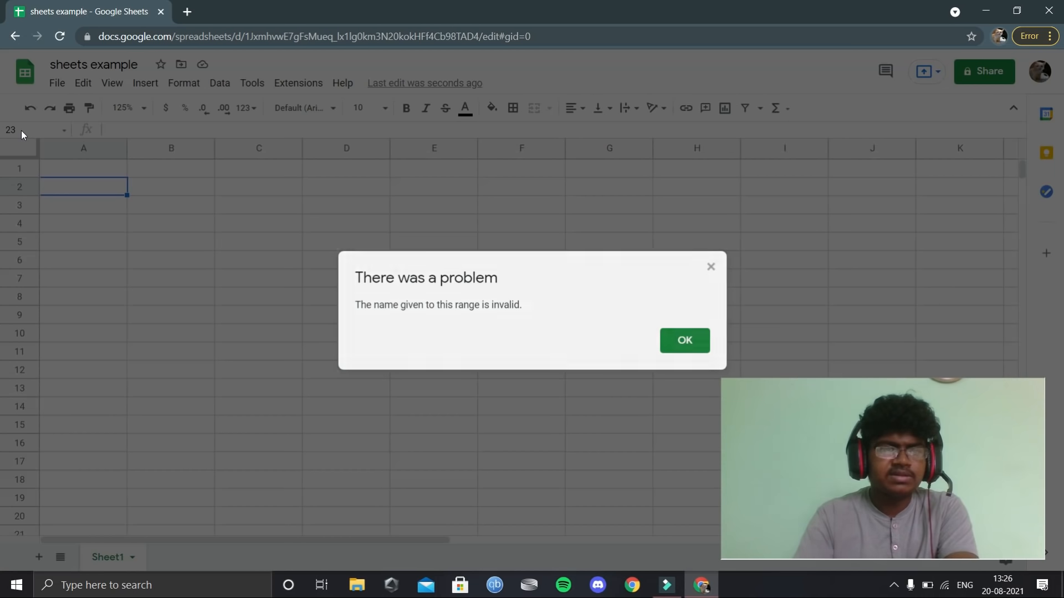
{"action": "left_click", "coordinate": [685, 349]}
Jump directly to cell F3 by entering its cell reference
{"action": "type", "text": "A"}
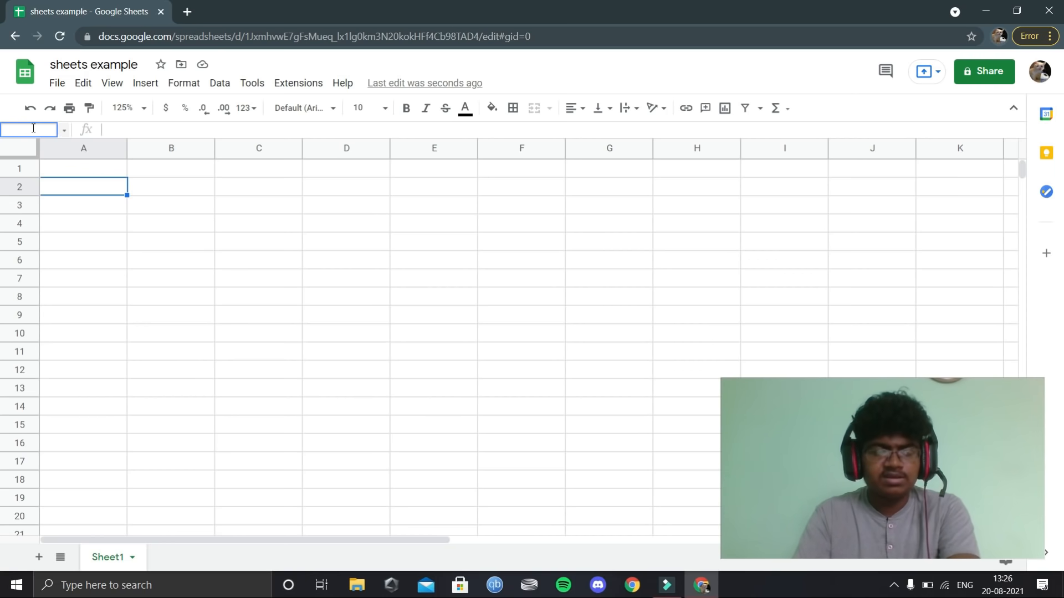
{"action": "type", "text": "f3"}
{"action": "key", "text": "Return"}
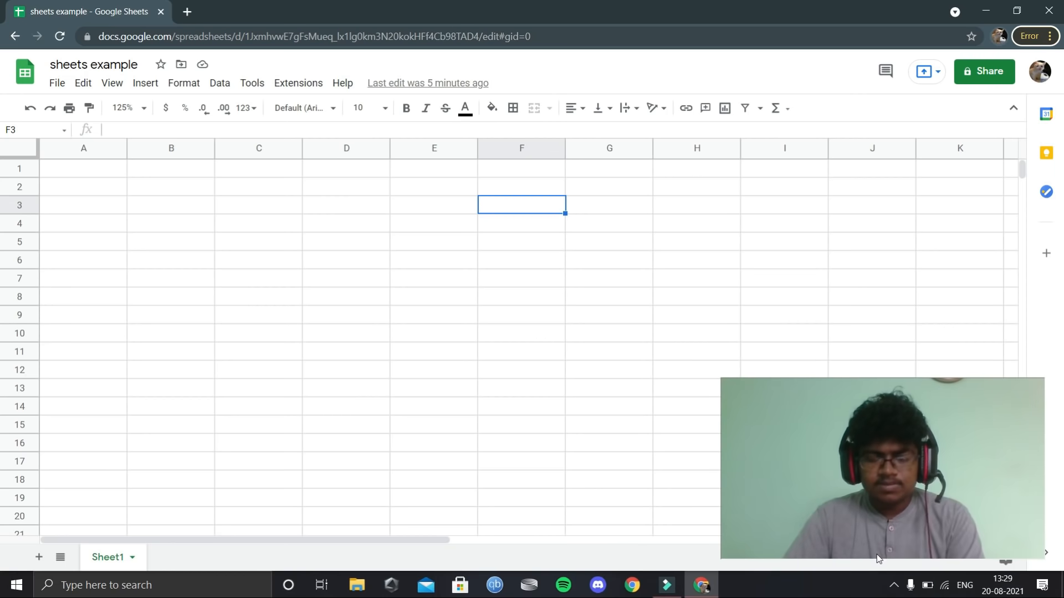
Enter the column headers NAME, DATE and Salary in cells A1, B1 and C1
{"action": "left_click", "coordinate": [69, 168]}
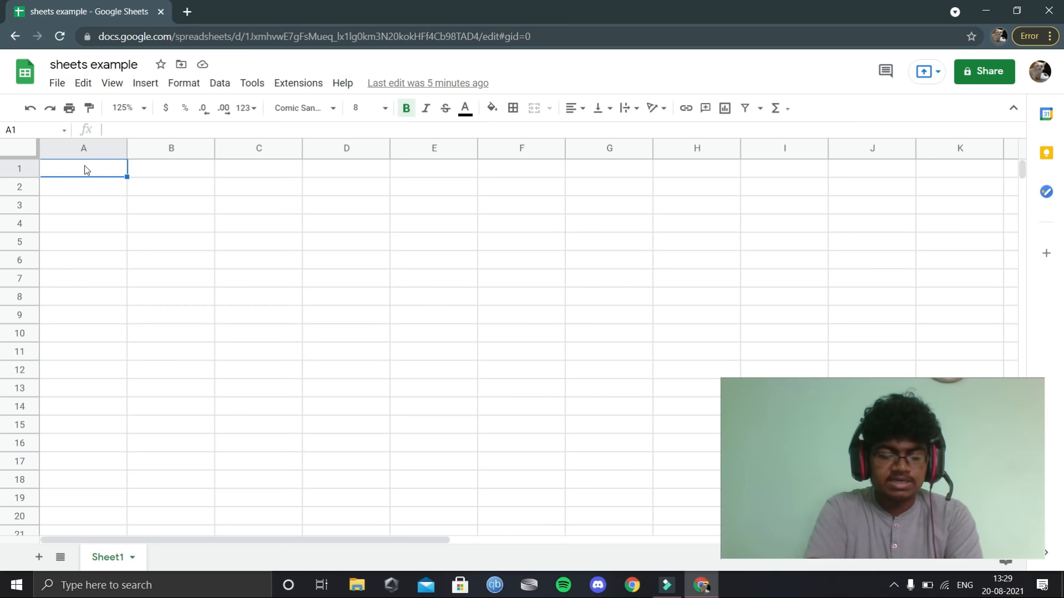
{"action": "type", "text": "NAMW"}
{"action": "key", "text": "BackSpace"}
{"action": "type", "text": "E"}
{"action": "key", "text": "Tab"}
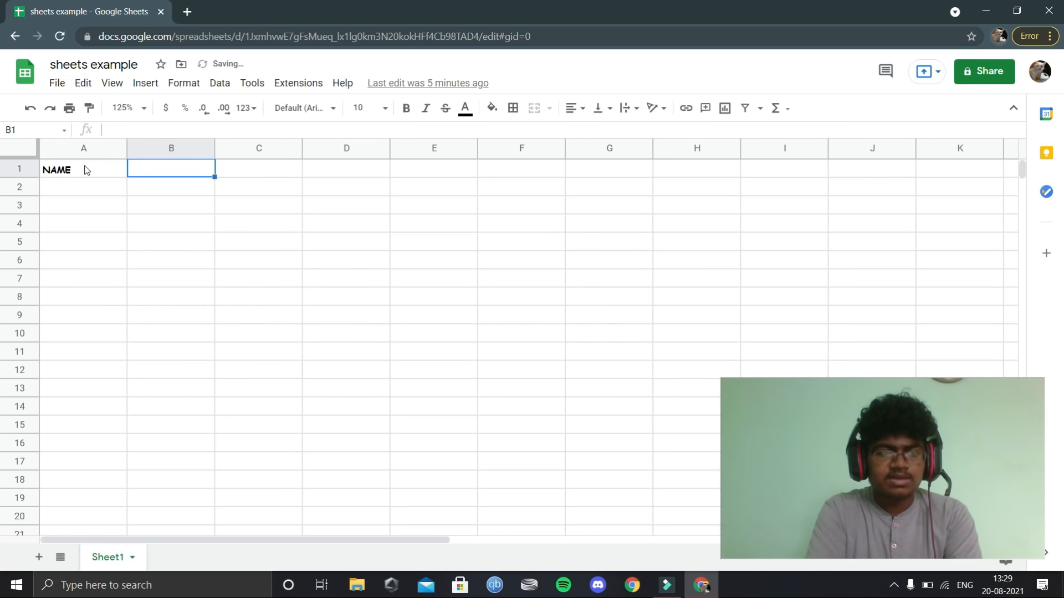
{"action": "type", "text": "DATE"}
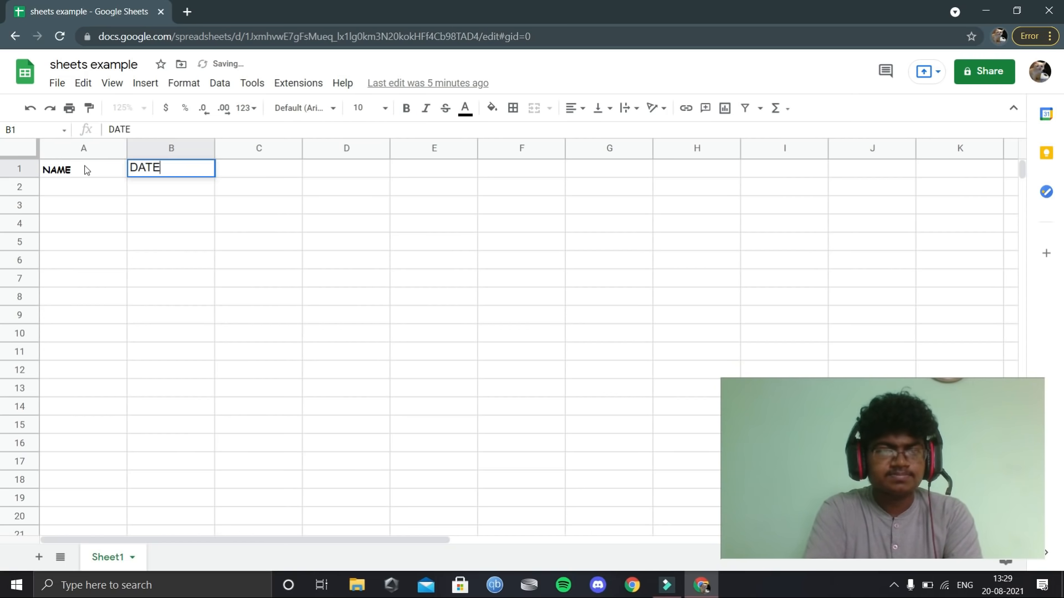
{"action": "key", "text": "Tab"}
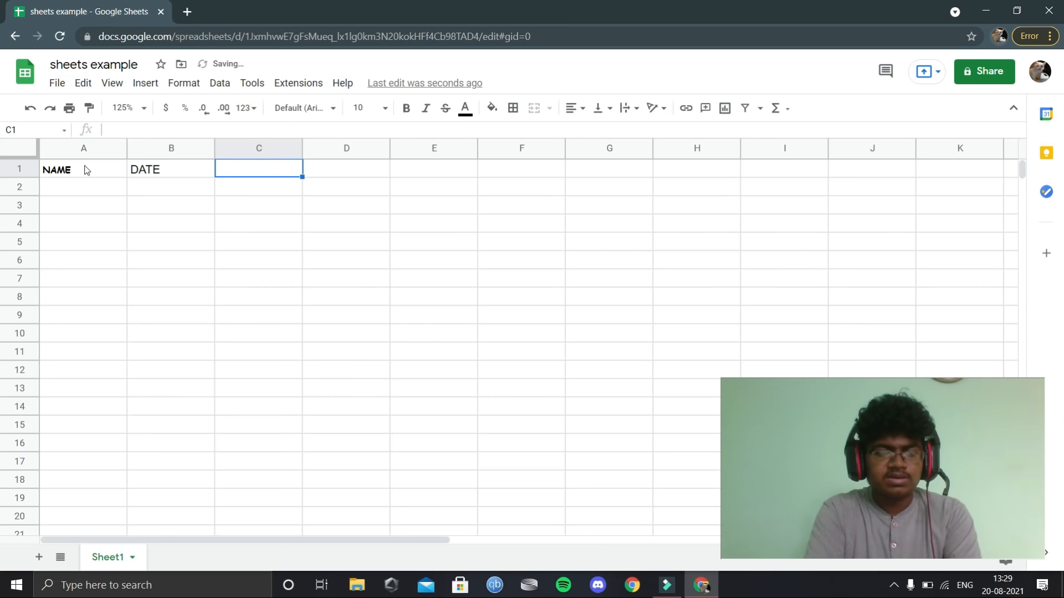
{"action": "type", "text": "Salary"}
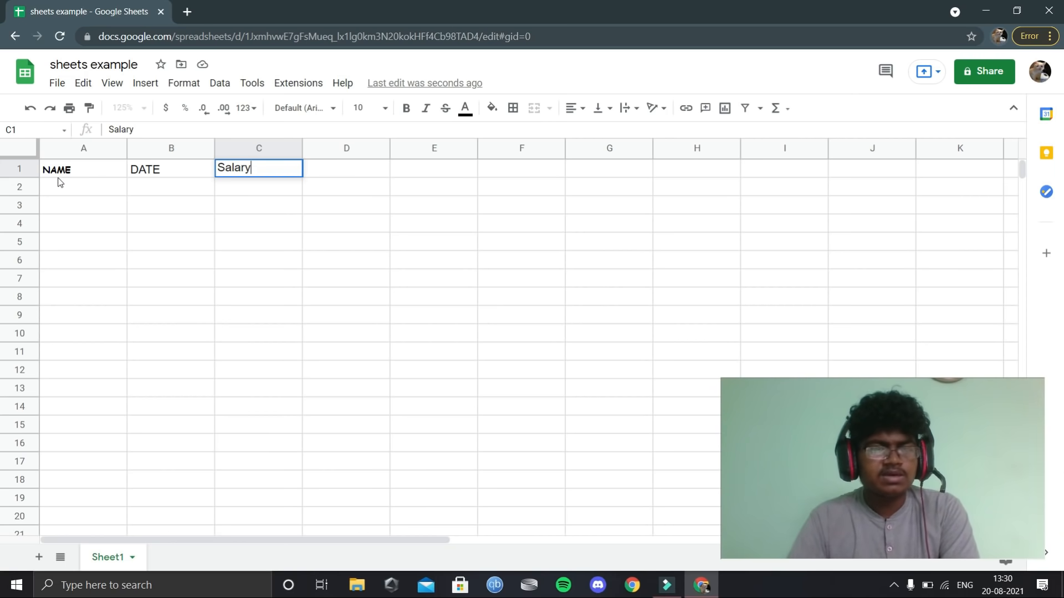
{"action": "left_click", "coordinate": [189, 171]}
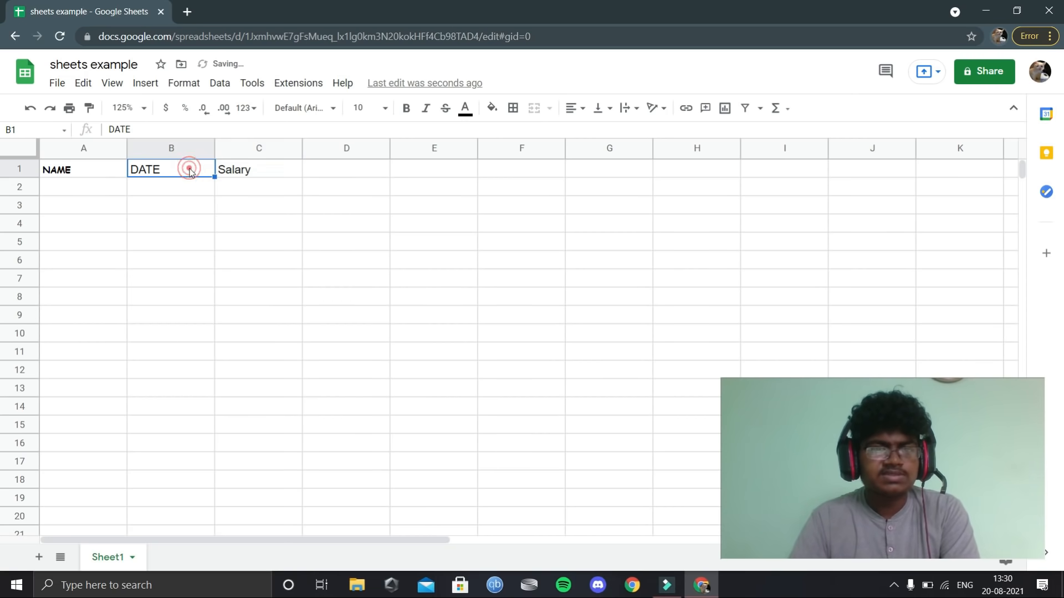
{"action": "left_click", "coordinate": [105, 170]}
{"action": "left_click", "coordinate": [262, 168]}
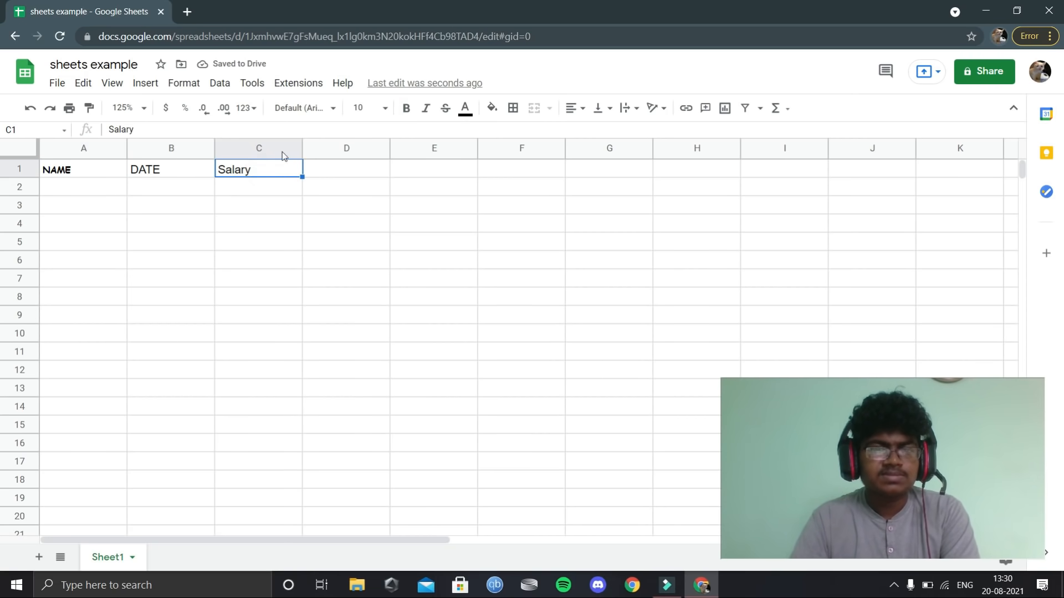
Enter the person's name in cell A2 under the NAME header
{"action": "left_click", "coordinate": [100, 189]}
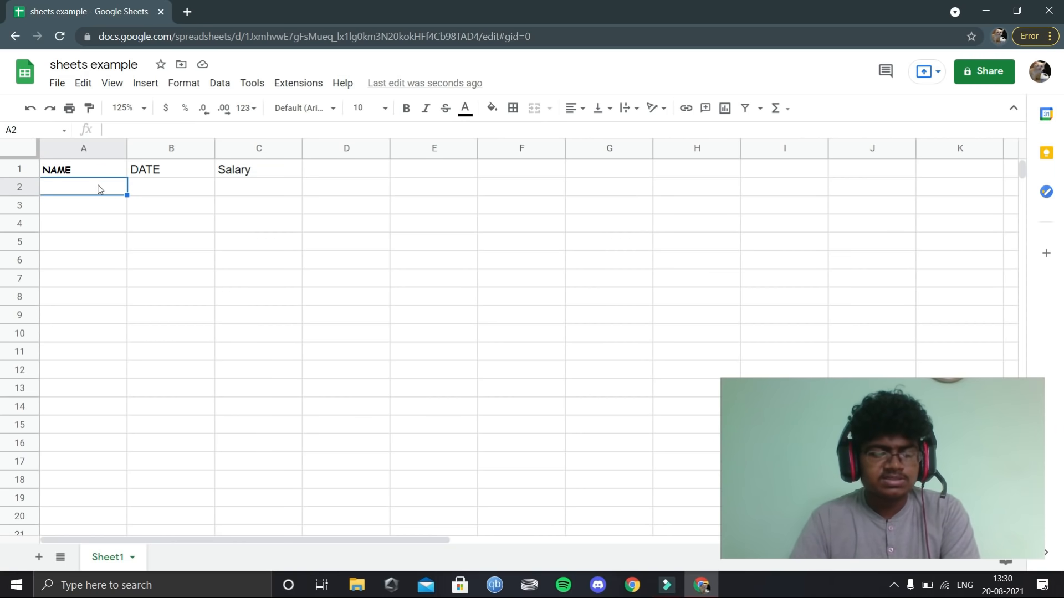
{"action": "type", "text": "A"}
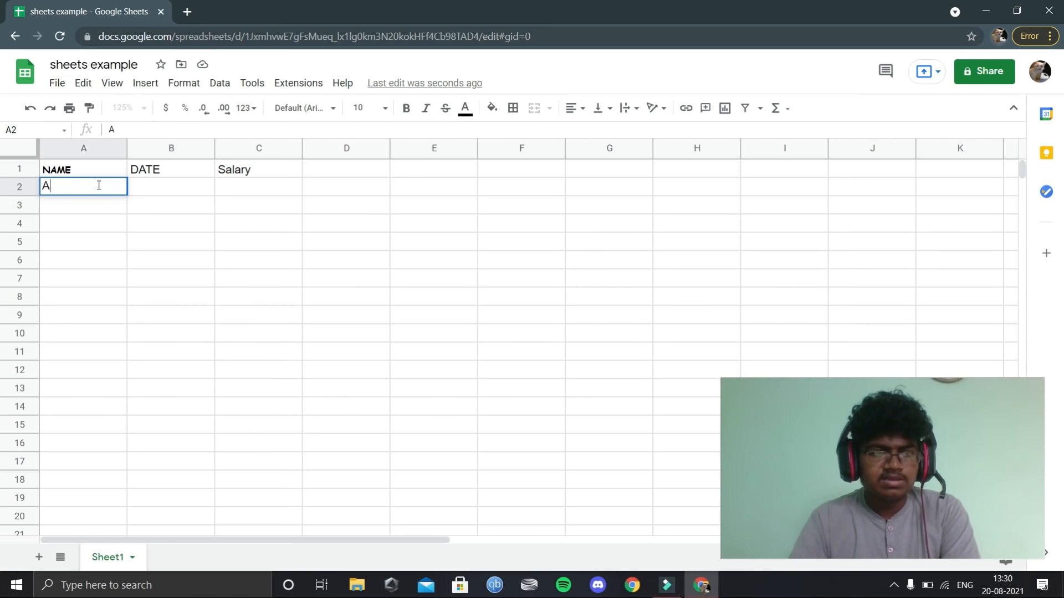
{"action": "type", "text": "idzz"}
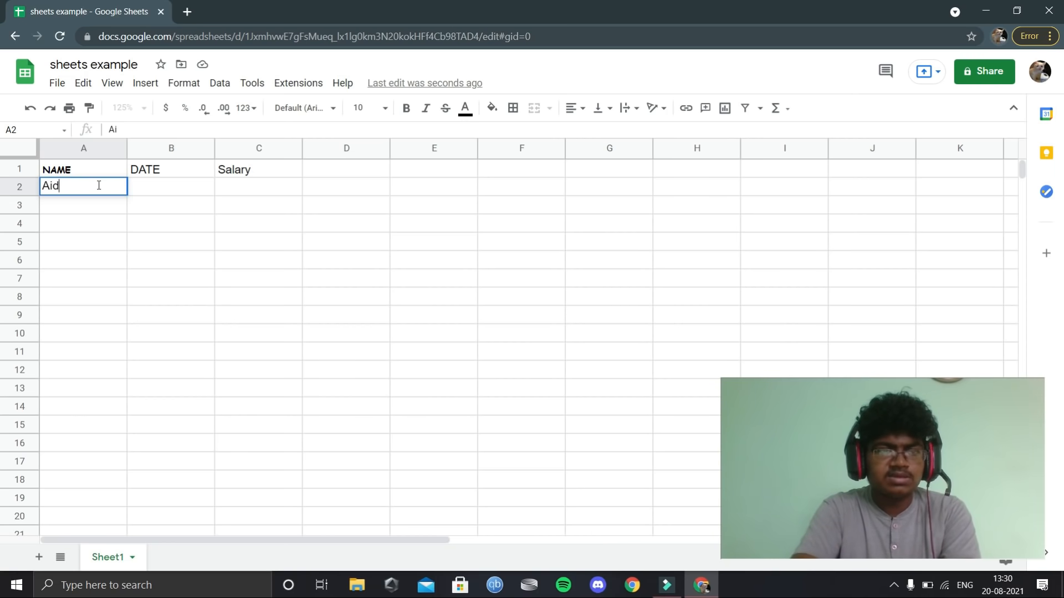
{"action": "key", "text": "BackSpace"}
{"action": "key", "text": "BackSpace"}
{"action": "key", "text": "BackSpace"}
{"action": "key", "text": "BackSpace"}
{"action": "type", "text": "dixzz"}
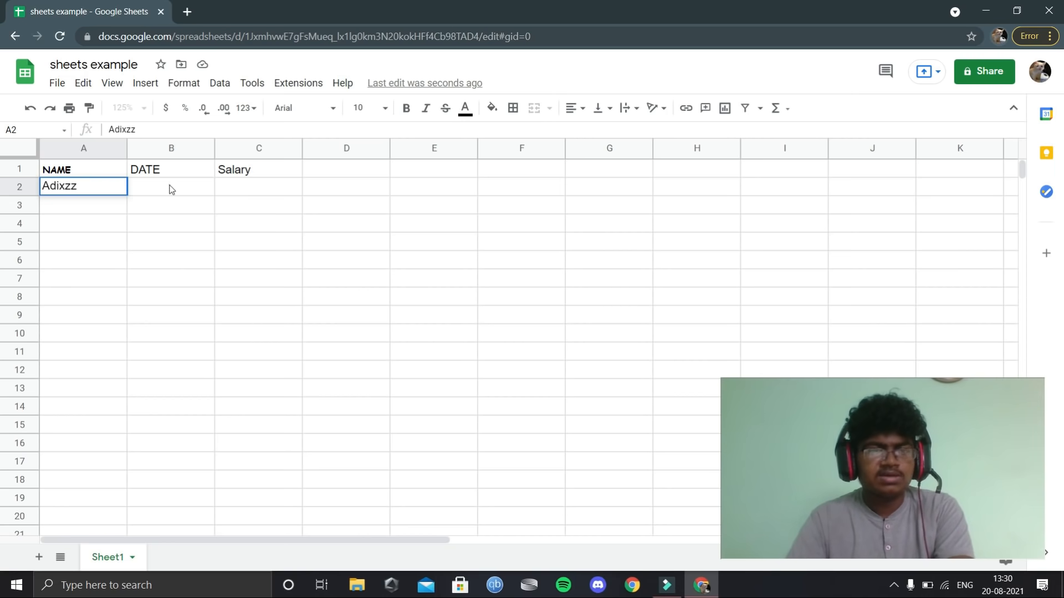
Enter the date 02/03/2021 in cell B2
{"action": "left_click", "coordinate": [182, 190]}
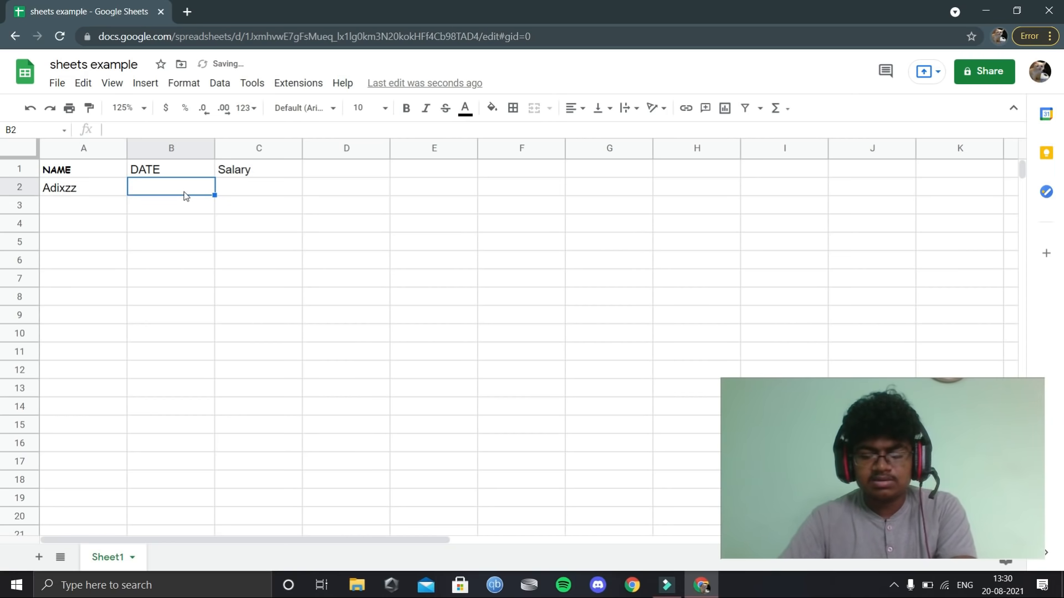
{"action": "type", "text": "02/"}
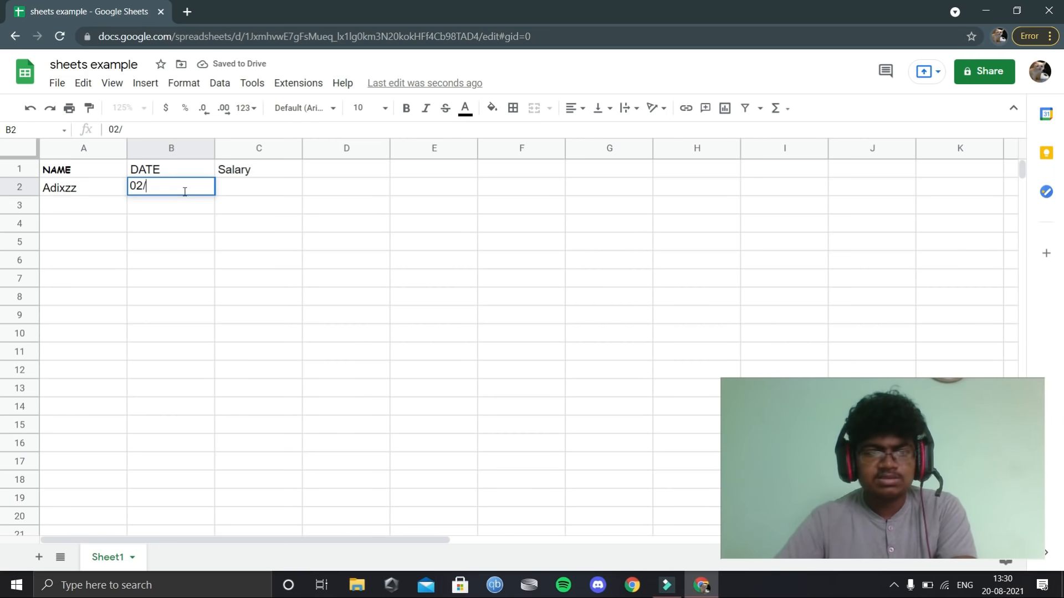
{"action": "type", "text": "03"}
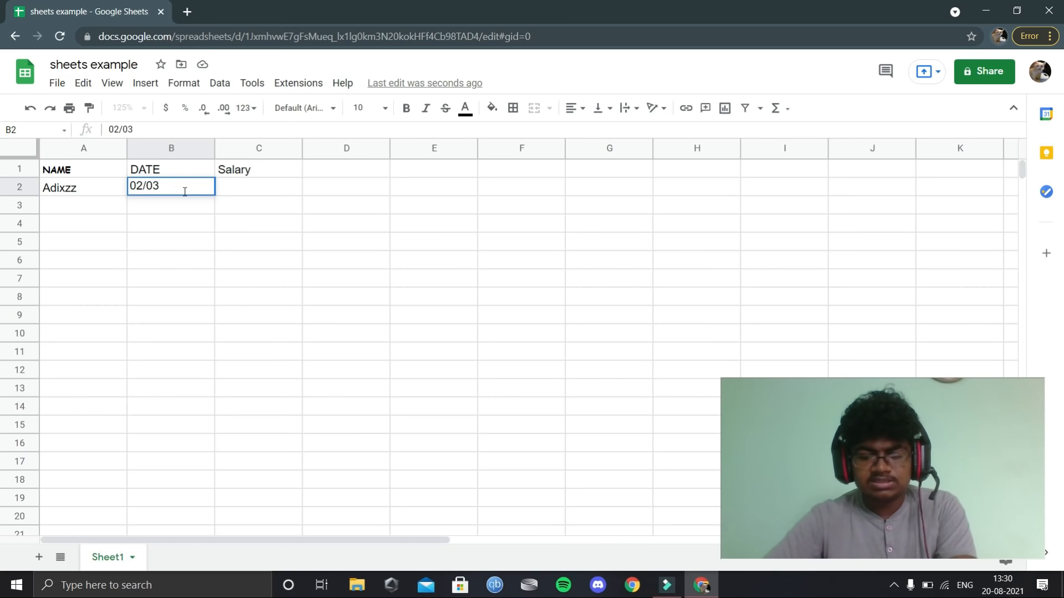
{"action": "type", "text": "/20"}
{"action": "key", "text": "BackSpace"}
{"action": "type", "text": "2021"}
{"action": "left_click", "coordinate": [250, 195]}
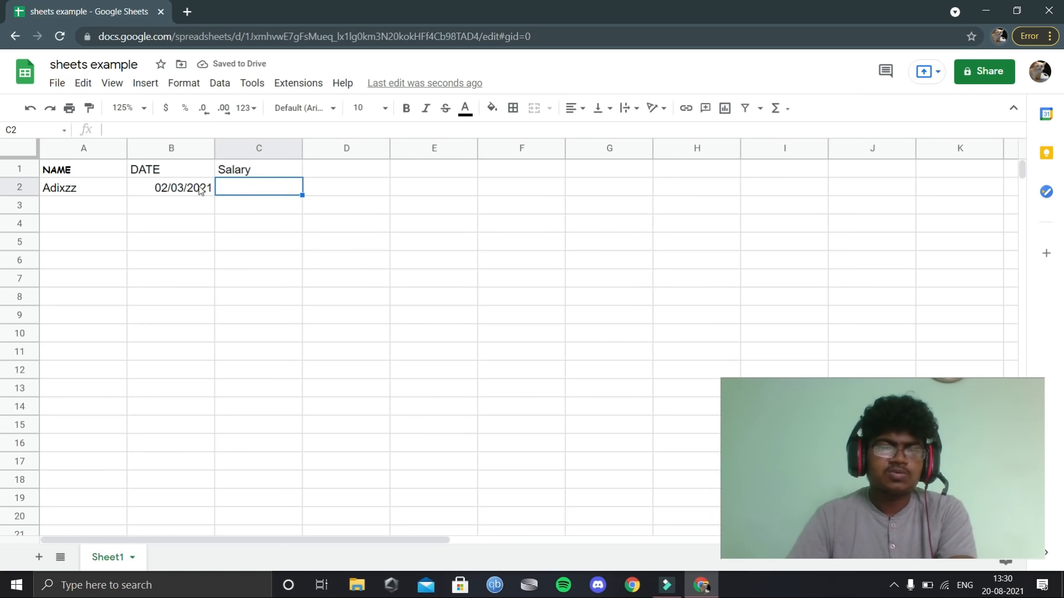
{"action": "type", "text": "5"}
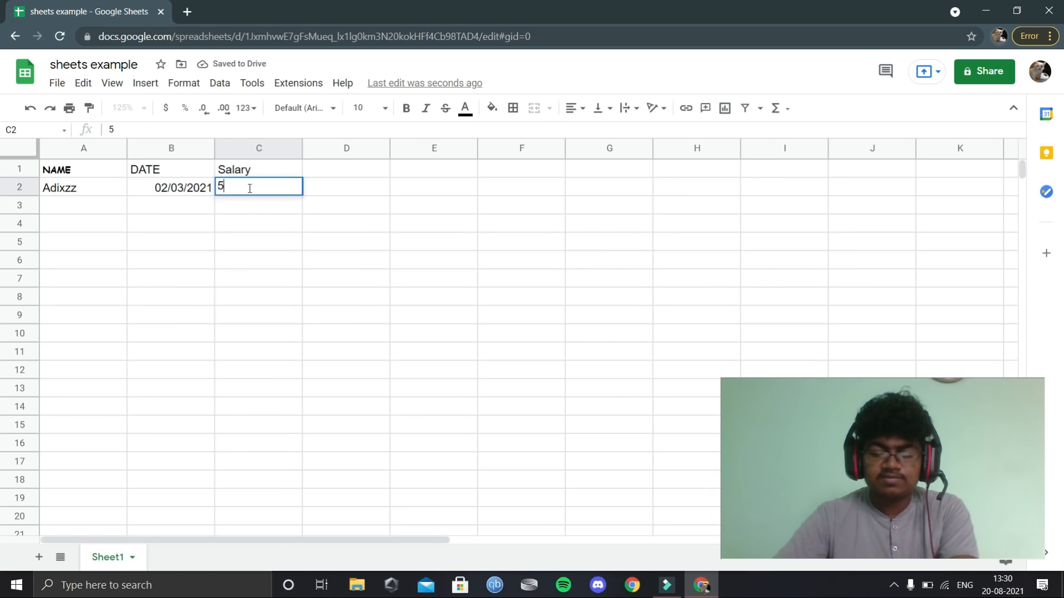
{"action": "type", "text": "5555555555"}
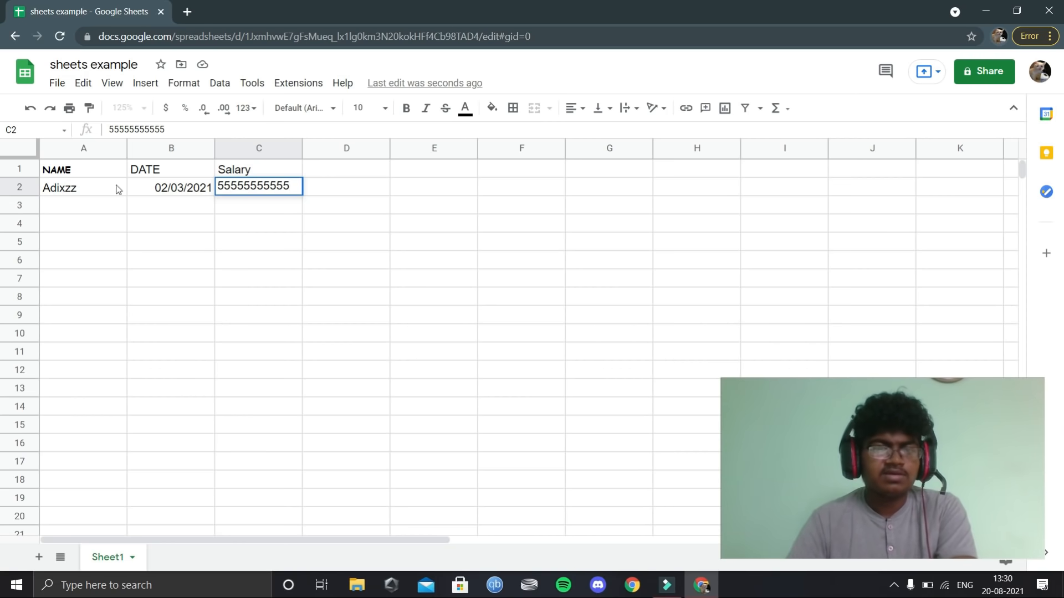
{"action": "left_click", "coordinate": [271, 205]}
{"action": "left_click", "coordinate": [276, 187]}
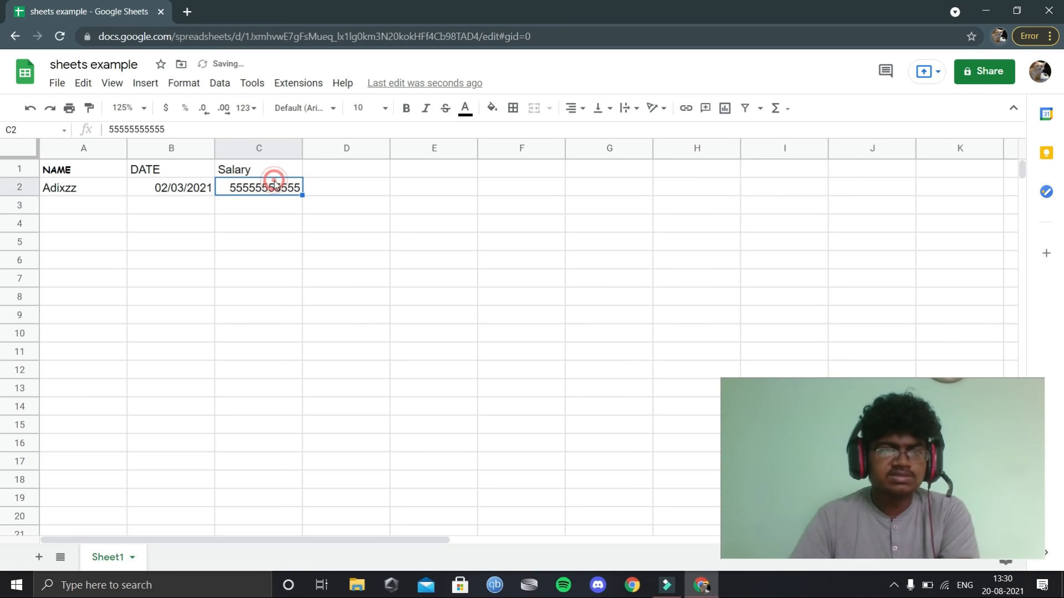
Check the contents of cells A2 and B2 in the formula bar
{"action": "left_click", "coordinate": [104, 188]}
{"action": "left_click", "coordinate": [143, 124]}
{"action": "left_click", "coordinate": [153, 191]}
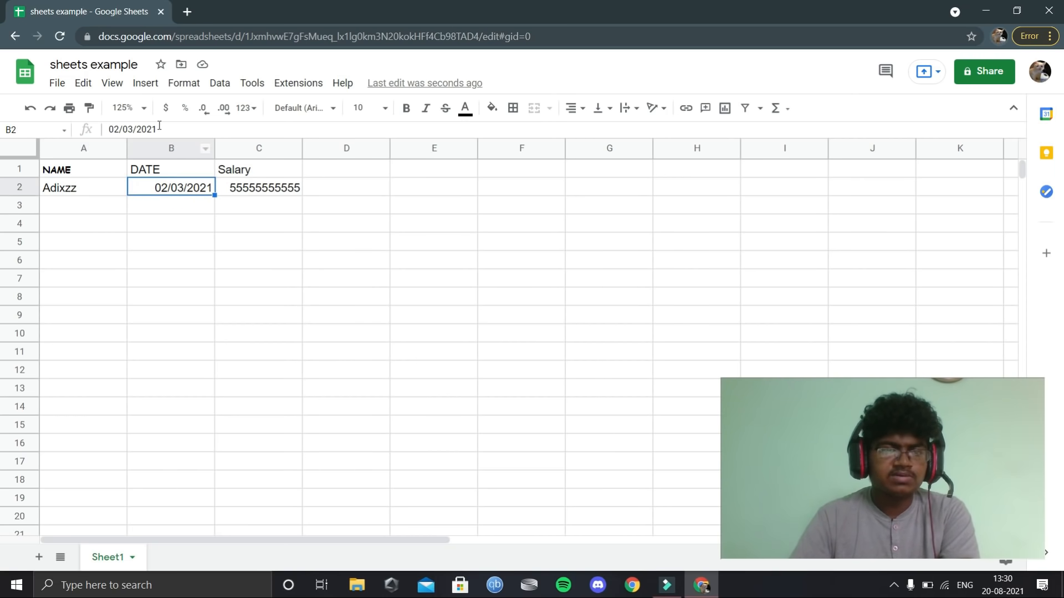
Enter the text dad in cell D2 through the formula bar, erase it and return to cell B2
{"action": "left_click", "coordinate": [316, 191]}
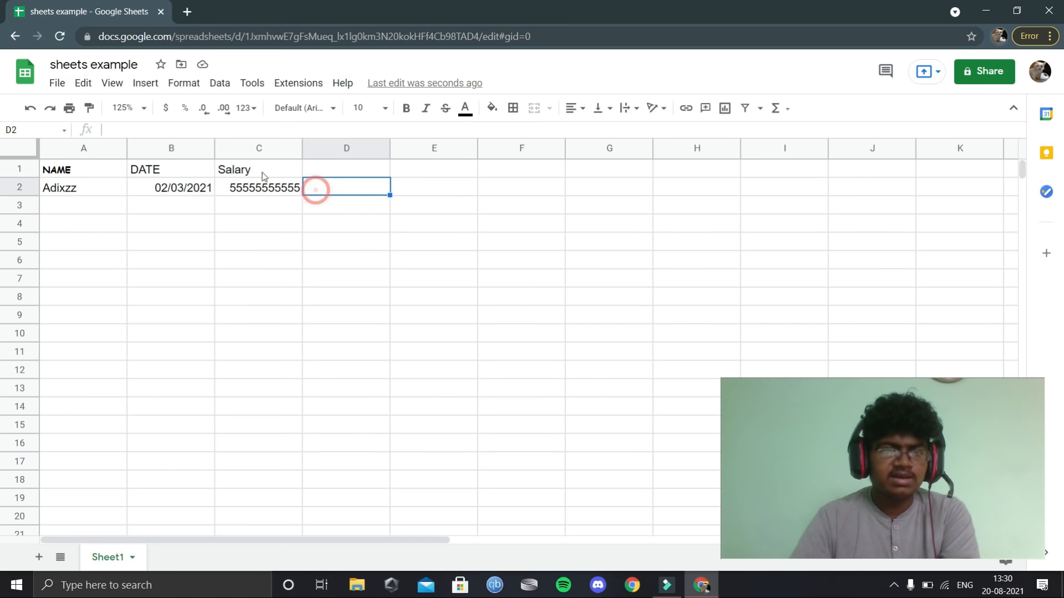
{"action": "left_click", "coordinate": [185, 133]}
{"action": "type", "text": "dad"}
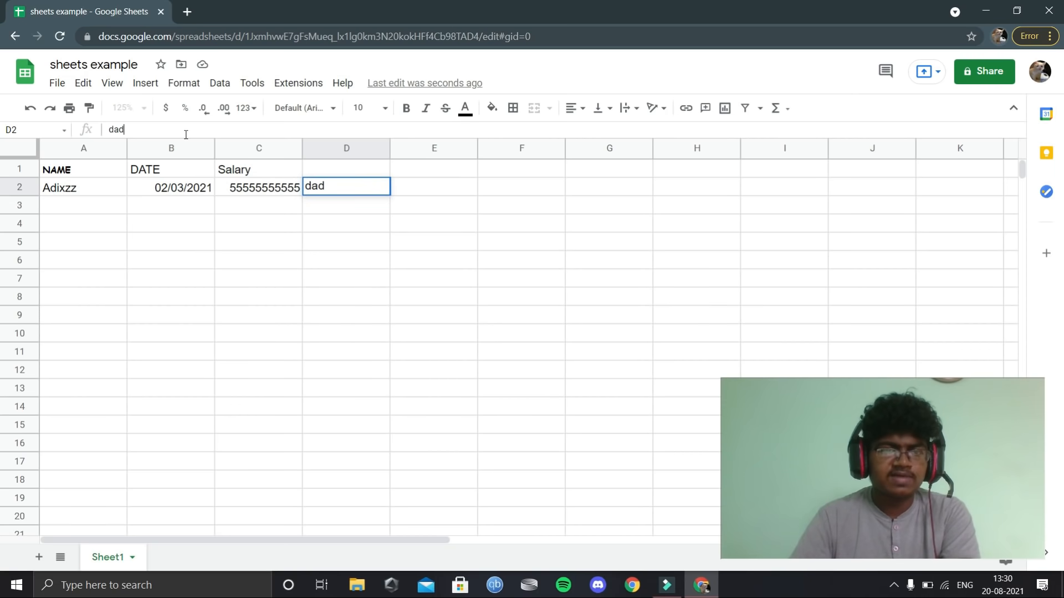
{"action": "key", "text": "BackSpace"}
{"action": "key", "text": "BackSpace"}
{"action": "key", "text": "BackSpace"}
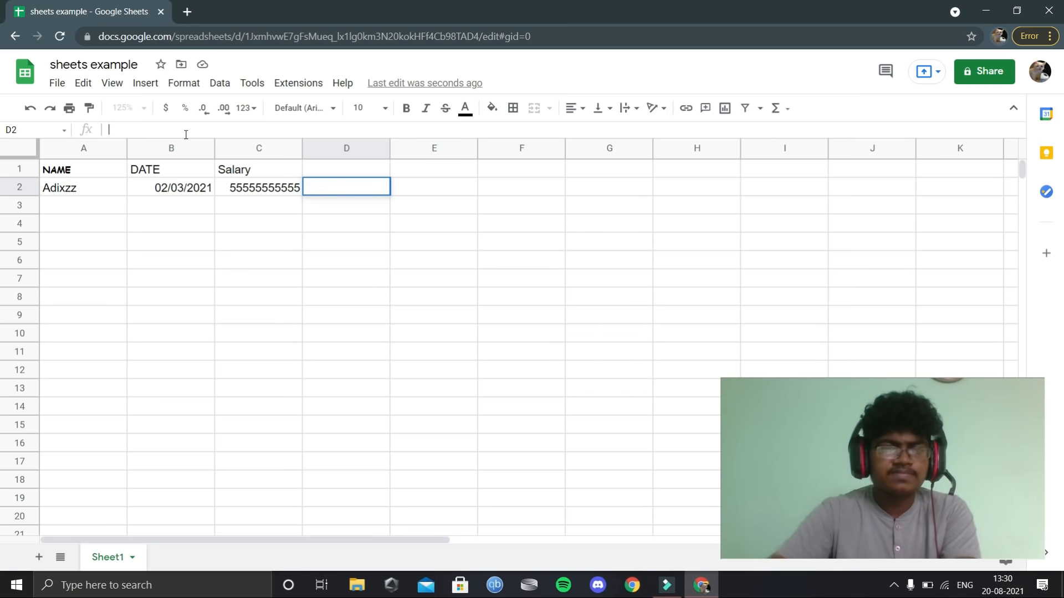
{"action": "left_click", "coordinate": [197, 191]}
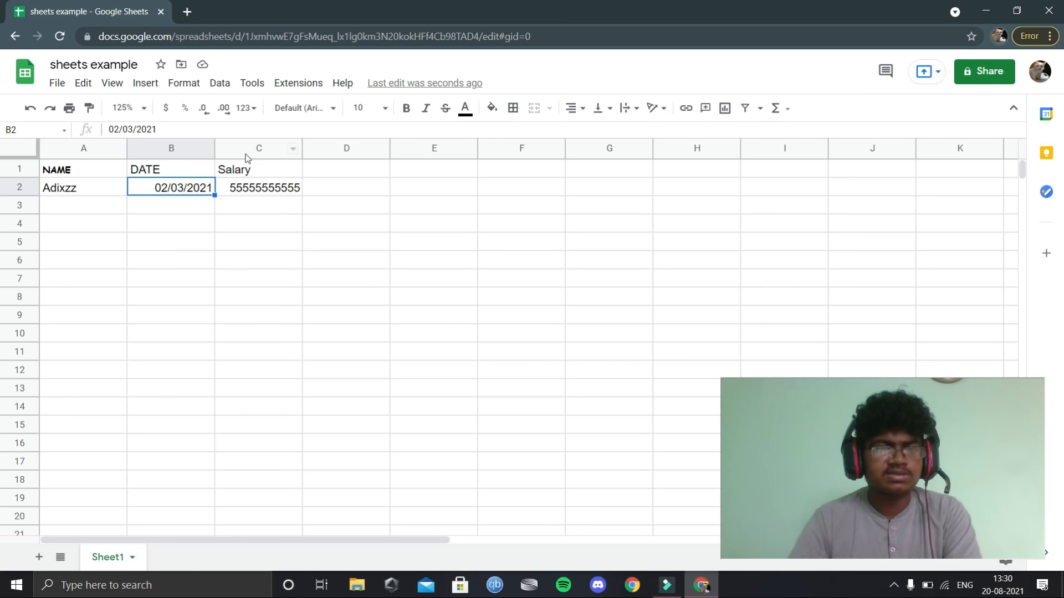
Copy the table range A1:C2 and move to the empty cell B4
{"action": "left_click", "coordinate": [253, 190]}
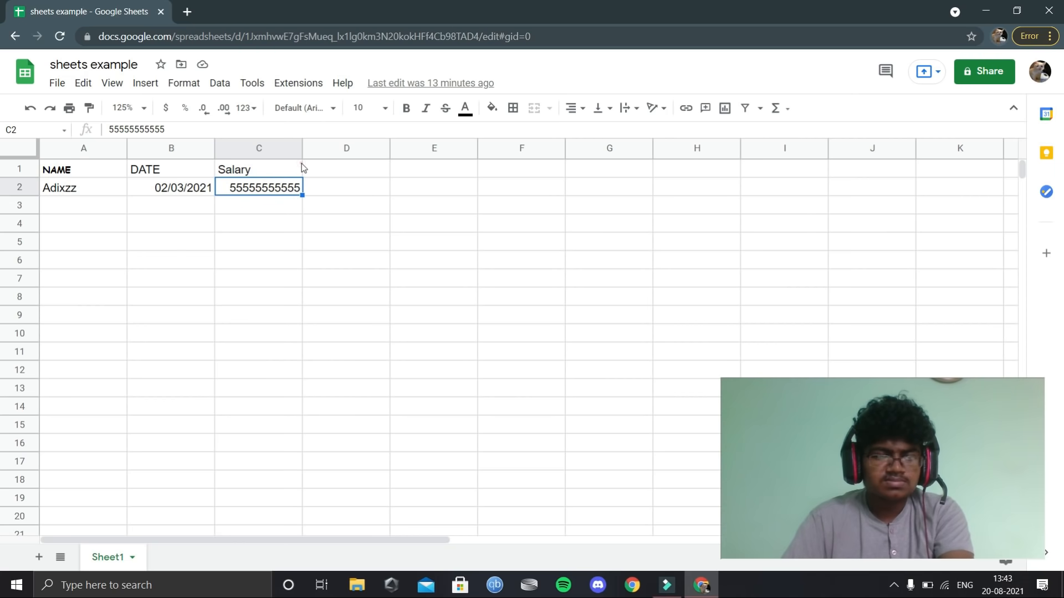
{"action": "left_click_drag", "start_coordinate": [301, 164], "coordinate": [299, 187]}
{"action": "left_click_drag", "start_coordinate": [45, 165], "coordinate": [277, 189]}
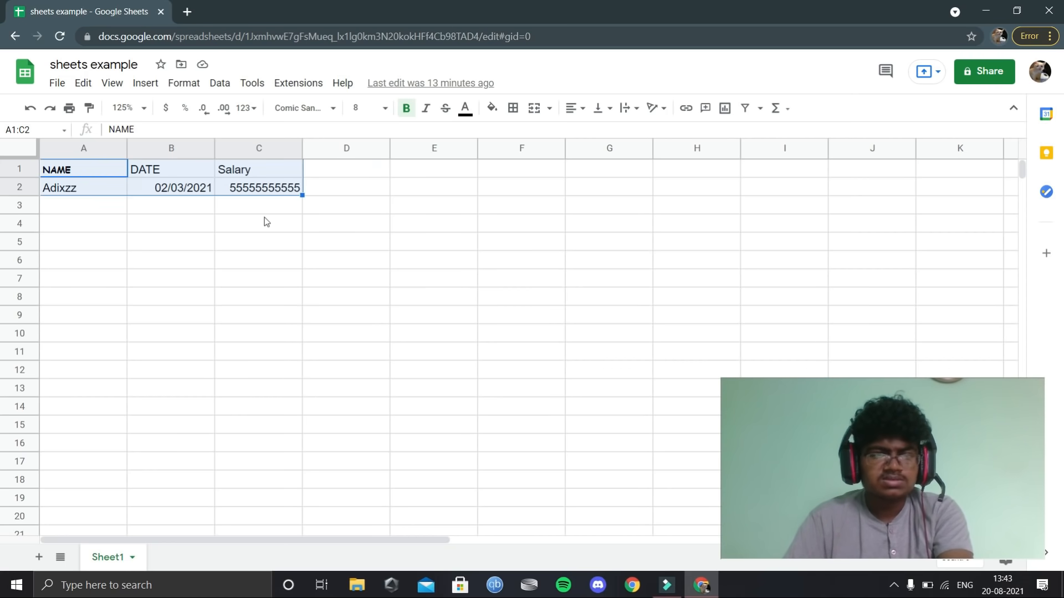
{"action": "right_click", "coordinate": [253, 165]}
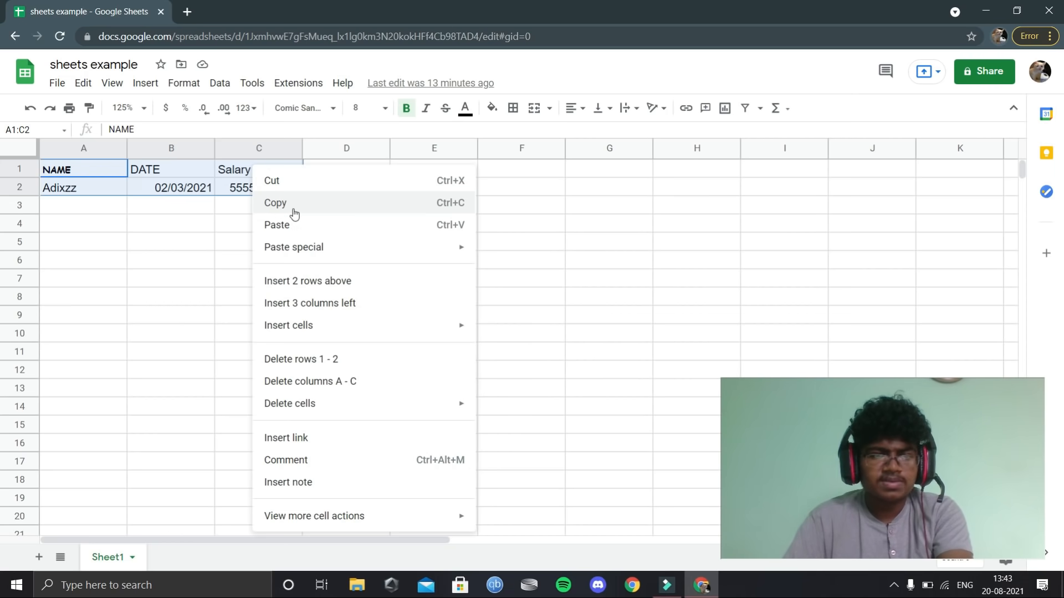
{"action": "left_click", "coordinate": [292, 209]}
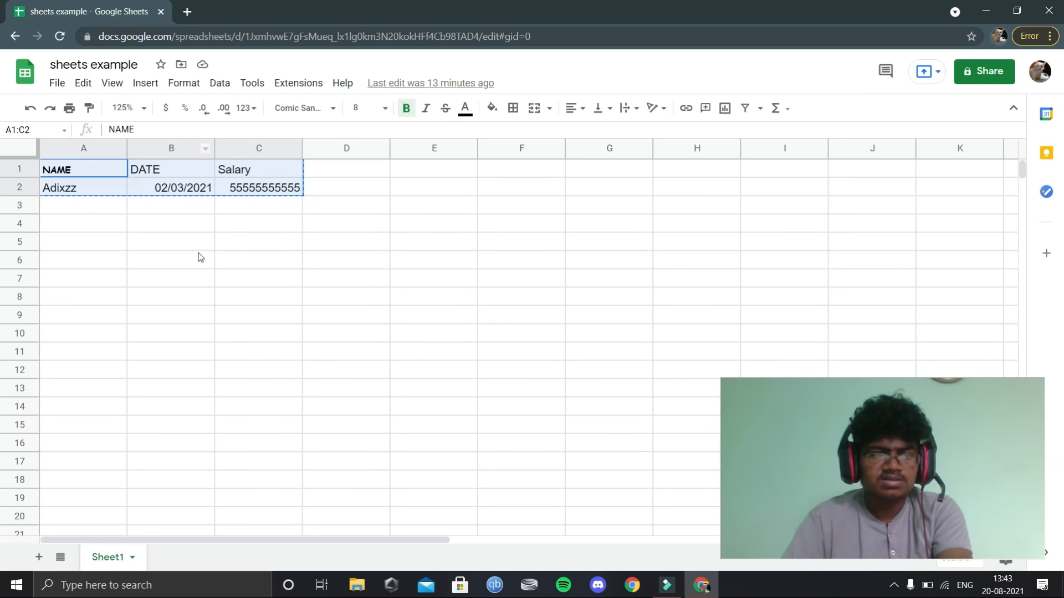
{"action": "left_click", "coordinate": [196, 224]}
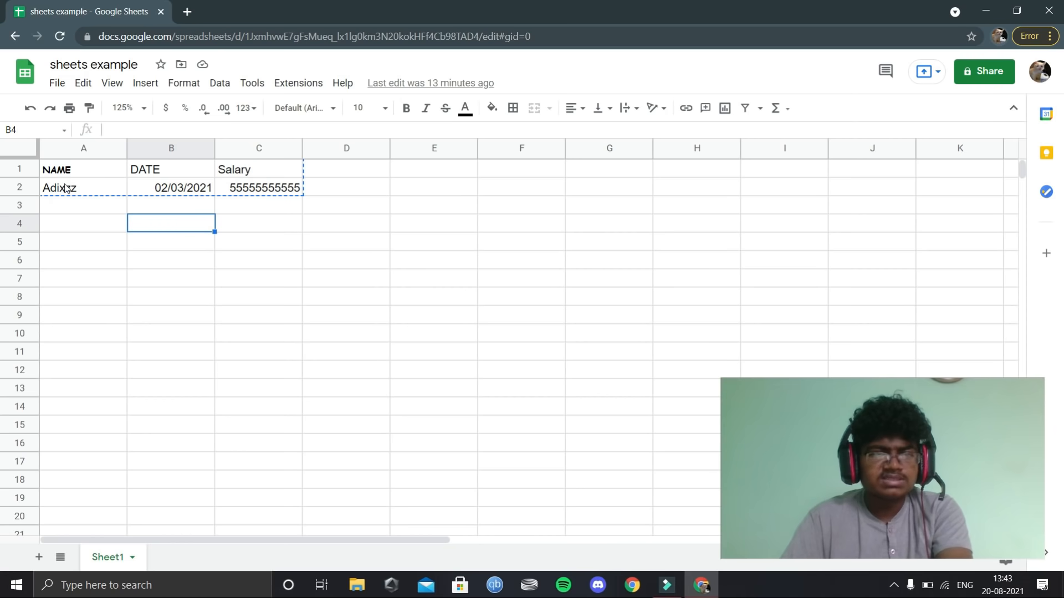
Select the table range A1:C2 by extending the selection from A1, and clear its contents
{"action": "left_click", "coordinate": [46, 169]}
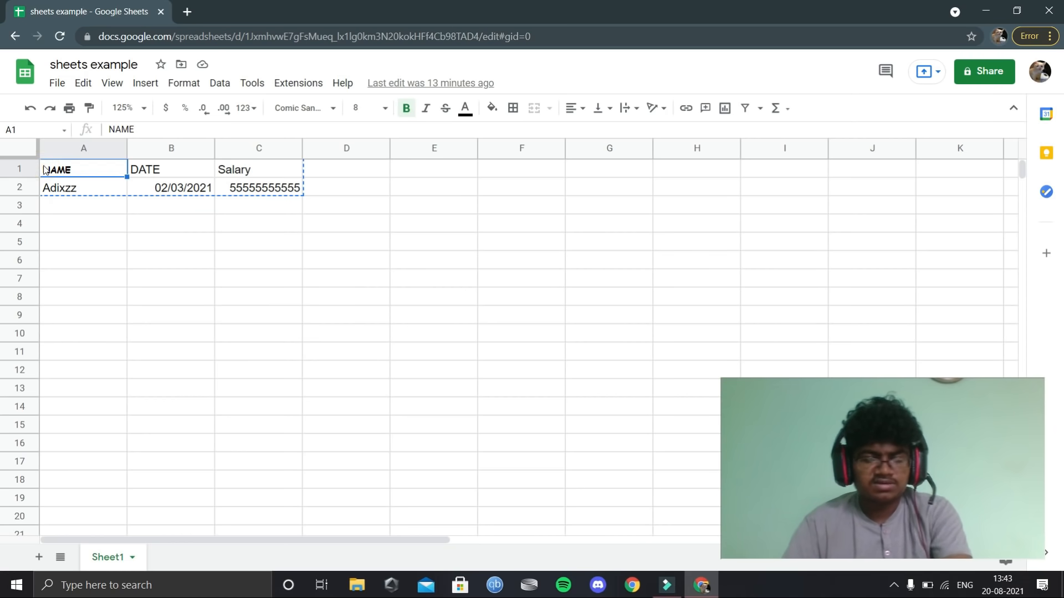
{"action": "key", "text": "shift+Right"}
{"action": "key", "text": "shift+Right"}
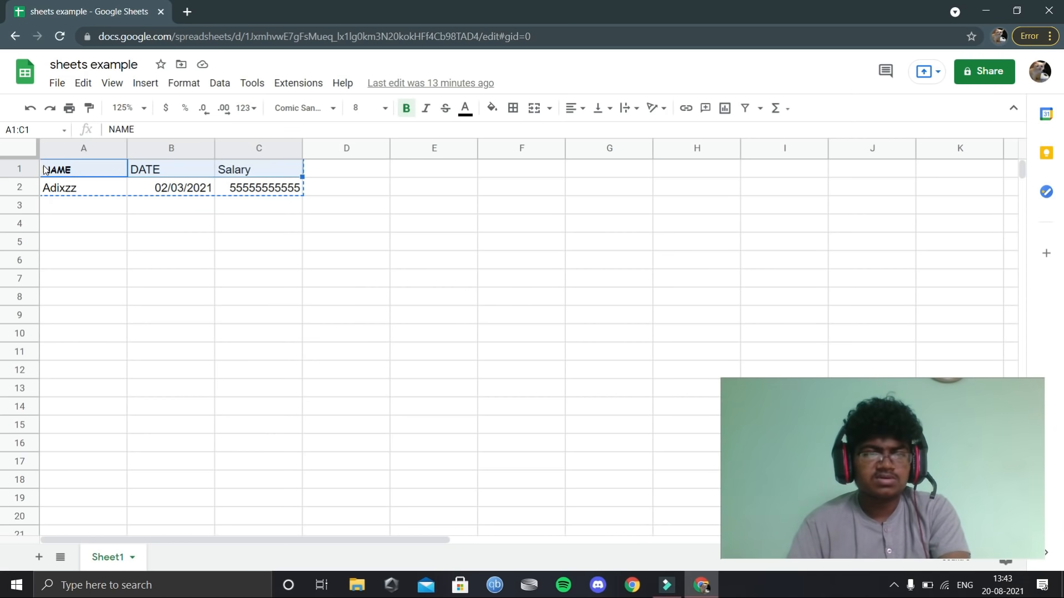
{"action": "key", "text": "shift+Down"}
{"action": "key", "text": "shift+Down"}
{"action": "key", "text": "shift+Up"}
{"action": "key", "text": "shift+Right"}
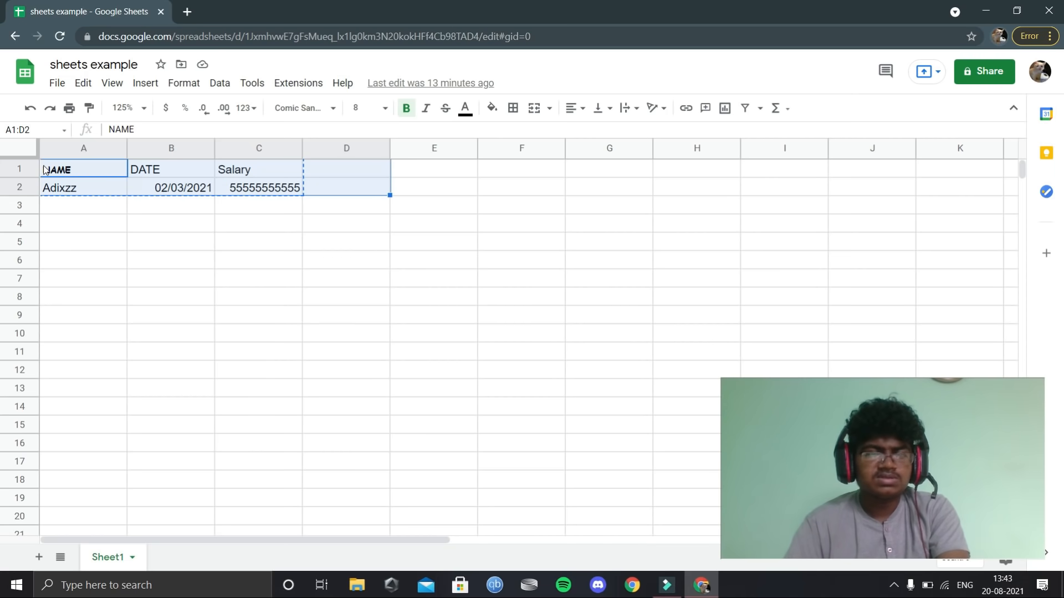
{"action": "key", "text": "shift+Right"}
{"action": "key", "text": "shift+Down"}
{"action": "key", "text": "shift+Left"}
{"action": "key", "text": "shift+Left"}
{"action": "key", "text": "shift+Left"}
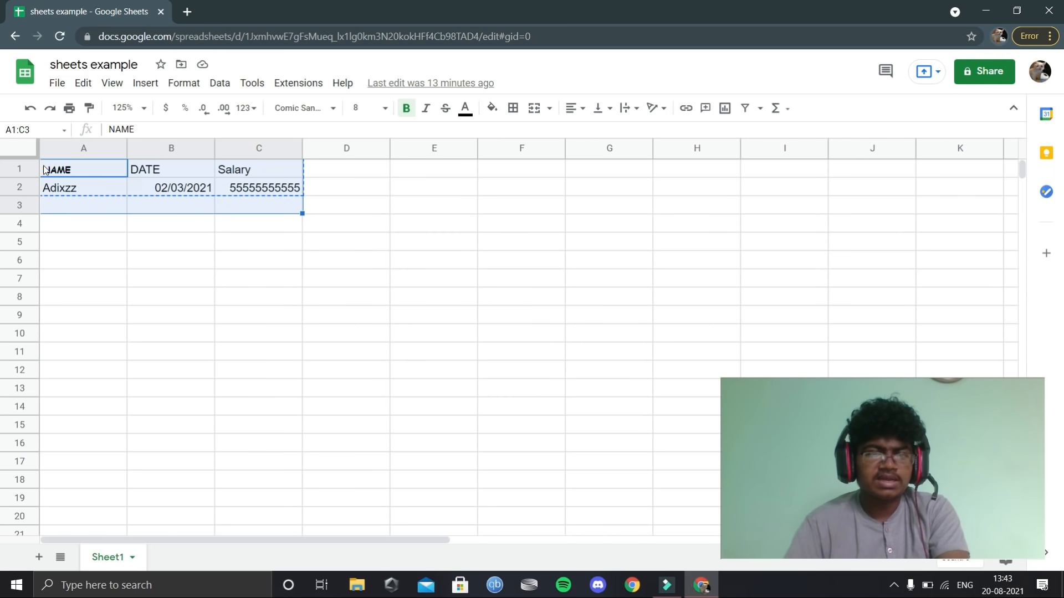
{"action": "key", "text": "shift+Right"}
{"action": "key", "text": "shift+Up"}
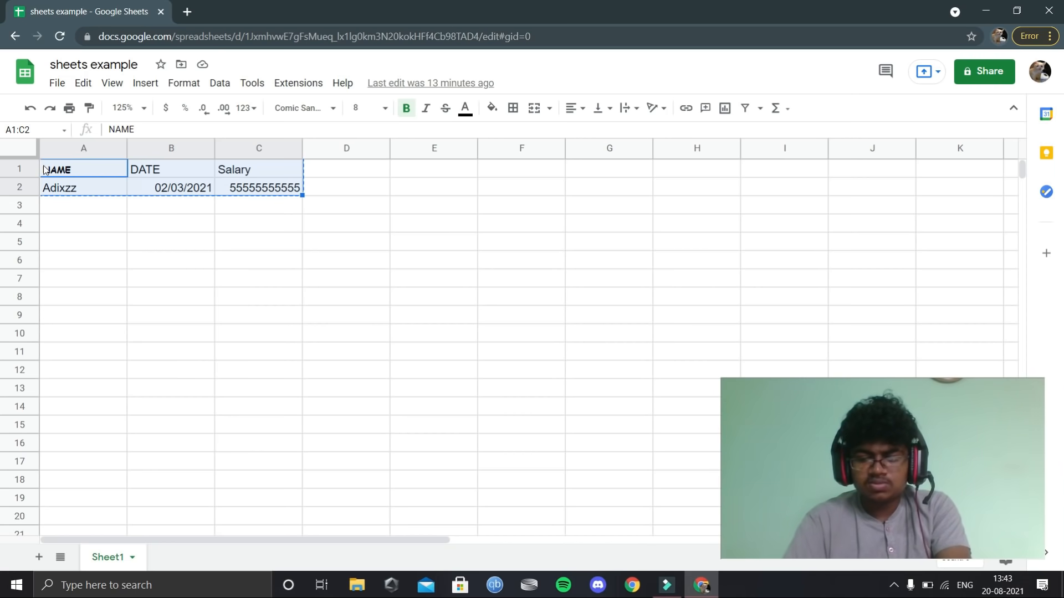
{"action": "key", "text": "Delete"}
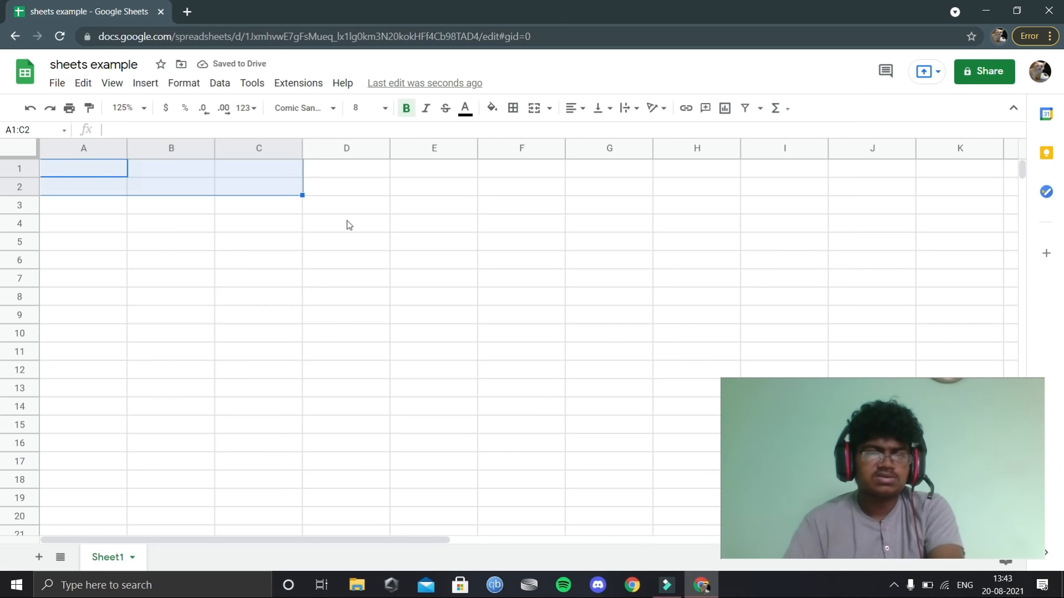
{"action": "left_click", "coordinate": [281, 206]}
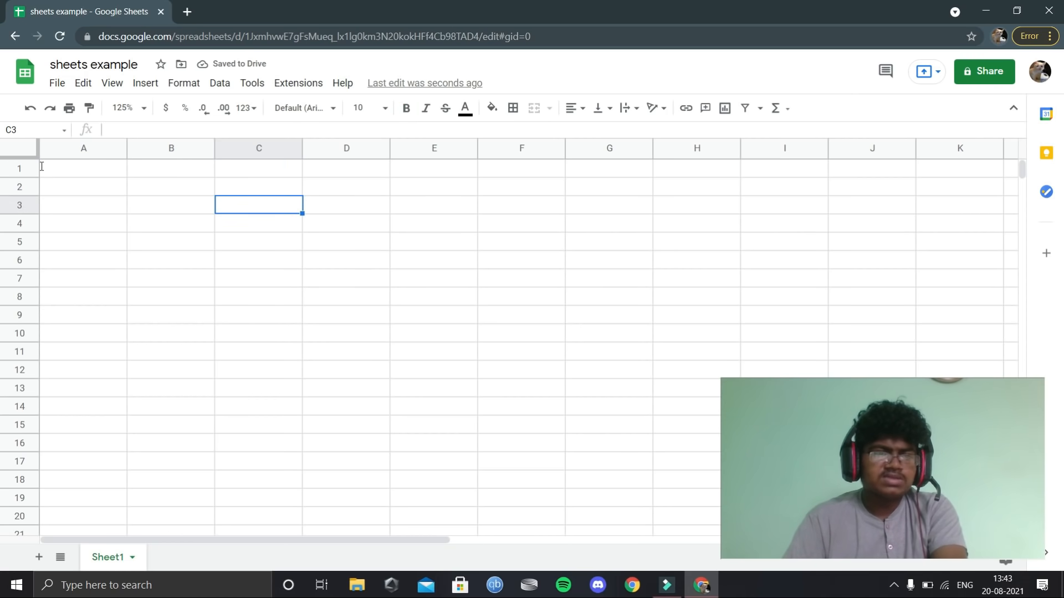
Enter the number 1 in both cell A1 and cell A2
{"action": "left_click", "coordinate": [69, 167]}
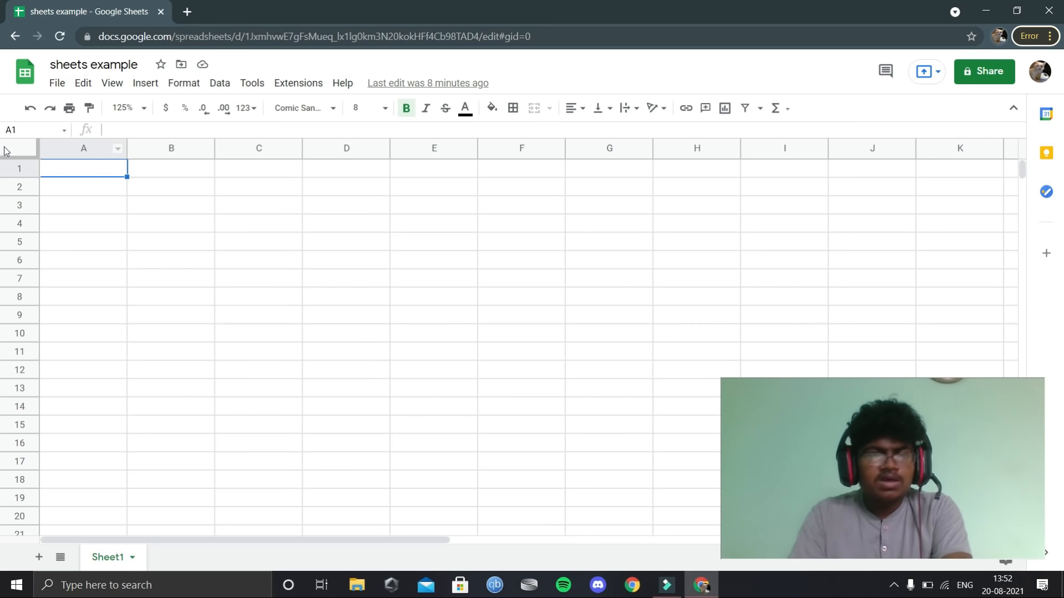
{"action": "left_click", "coordinate": [96, 169]}
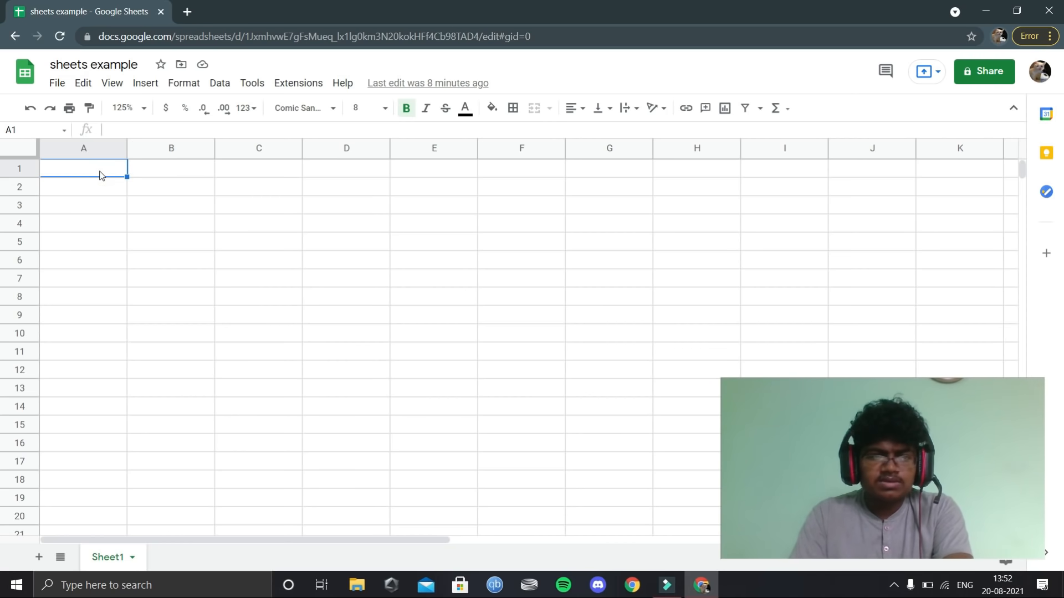
{"action": "type", "text": "1"}
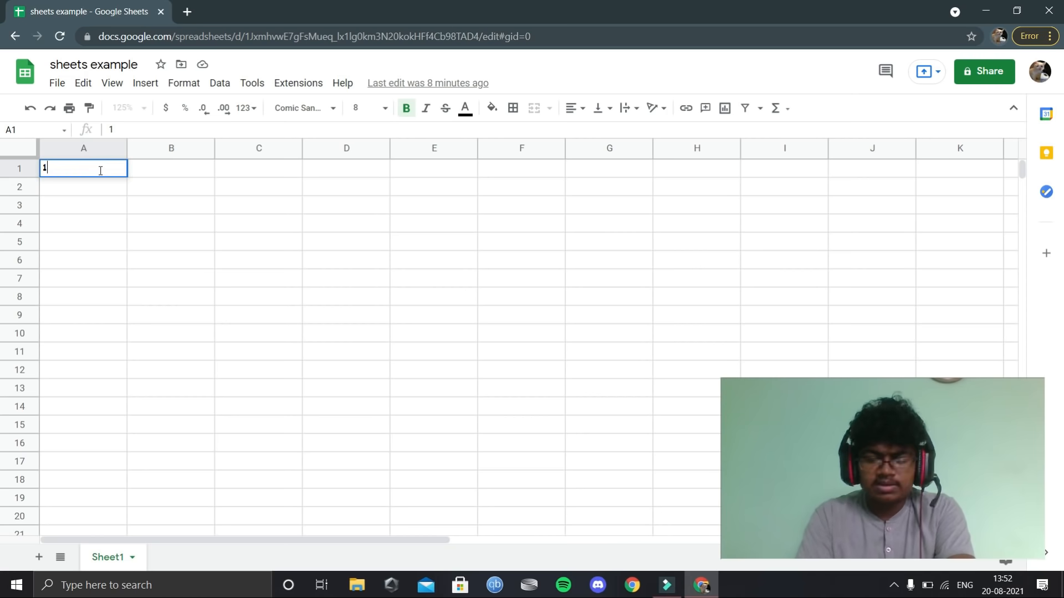
{"action": "key", "text": "Return"}
{"action": "type", "text": "1"}
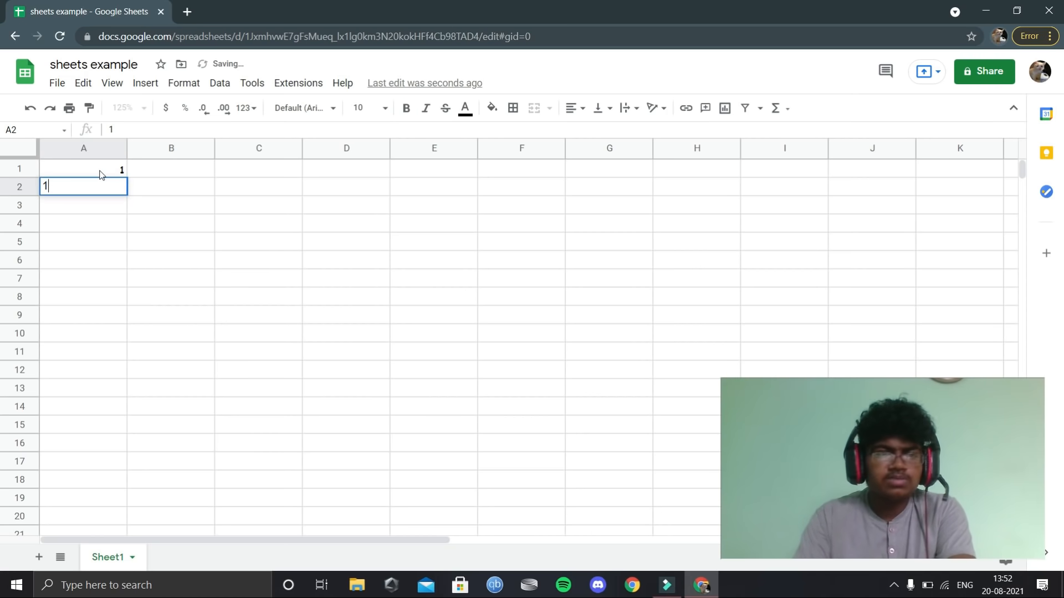
{"action": "left_click", "coordinate": [93, 205]}
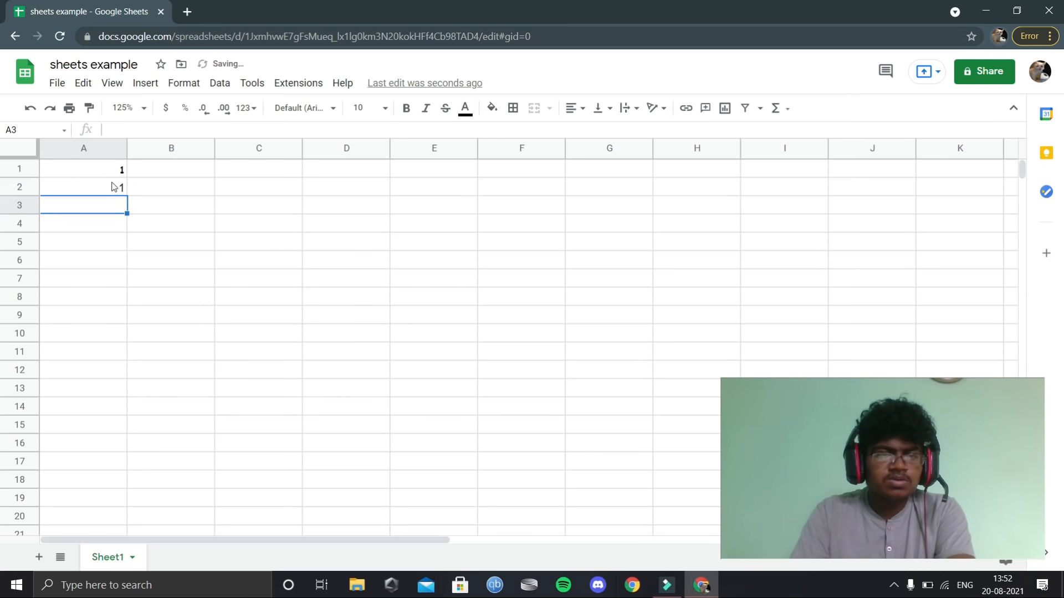
Compare the contents and formatting of cells A1 and A2 by selecting each in turn
{"action": "left_click", "coordinate": [100, 167]}
{"action": "left_click", "coordinate": [104, 190]}
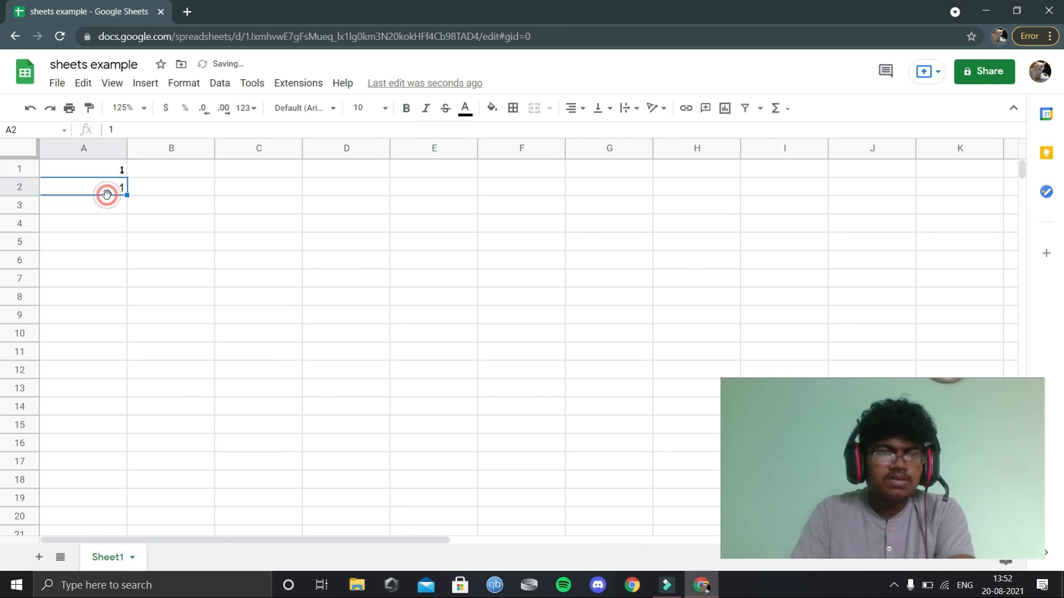
{"action": "left_click", "coordinate": [129, 126]}
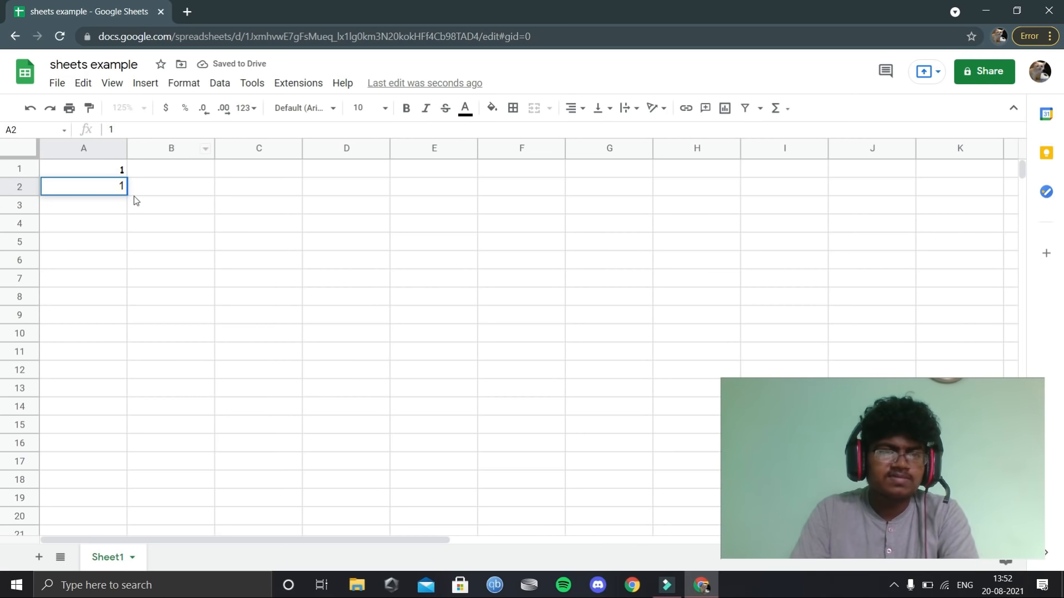
{"action": "left_click", "coordinate": [108, 175]}
{"action": "left_click", "coordinate": [105, 190]}
{"action": "left_click", "coordinate": [109, 168]}
{"action": "left_click", "coordinate": [106, 189]}
{"action": "left_click", "coordinate": [111, 168]}
{"action": "left_click", "coordinate": [107, 188]}
{"action": "left_click", "coordinate": [110, 168]}
{"action": "left_click", "coordinate": [107, 188]}
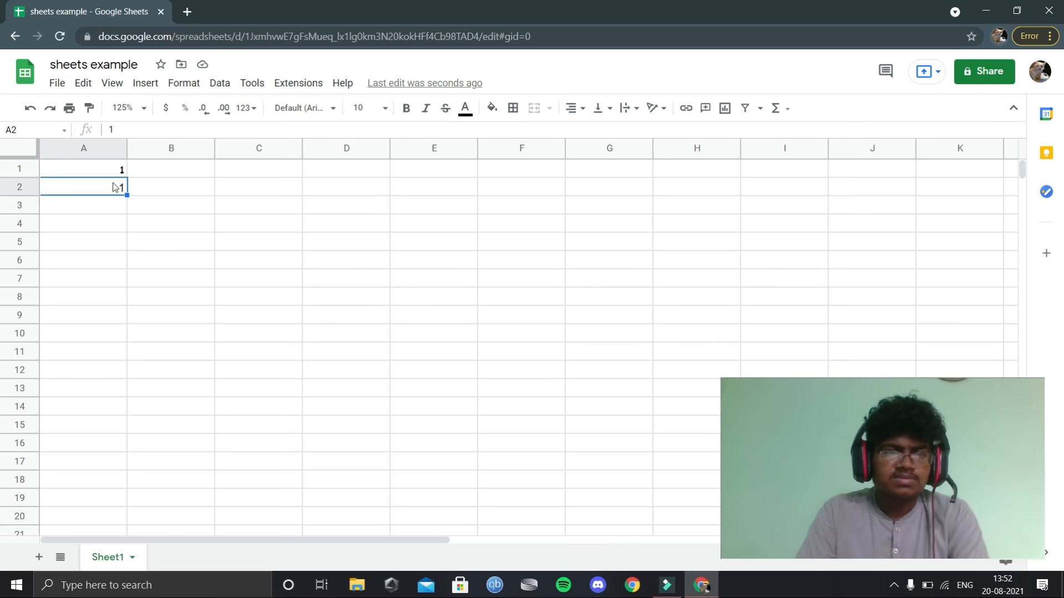
Underline the value in cell A1 by finding the Underline command with a search for "under"
{"action": "left_click", "coordinate": [117, 169]}
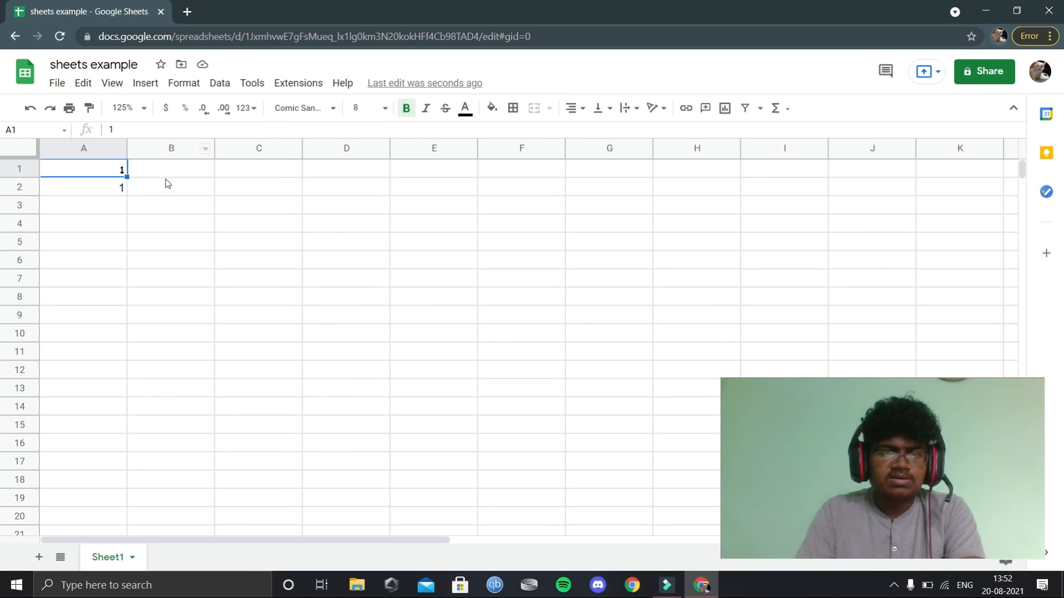
{"action": "left_click", "coordinate": [349, 88]}
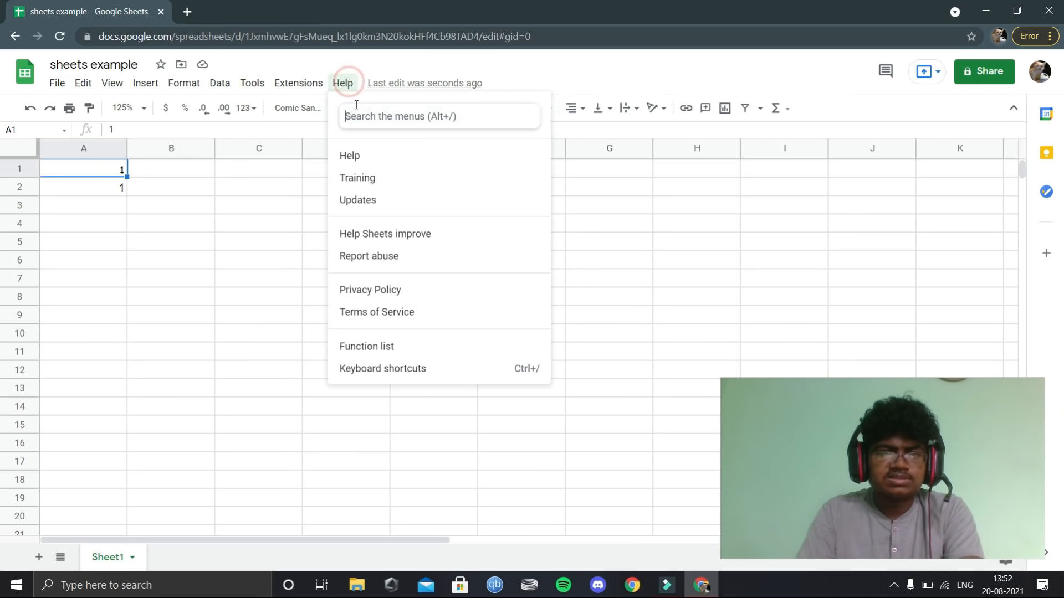
{"action": "type", "text": "under"}
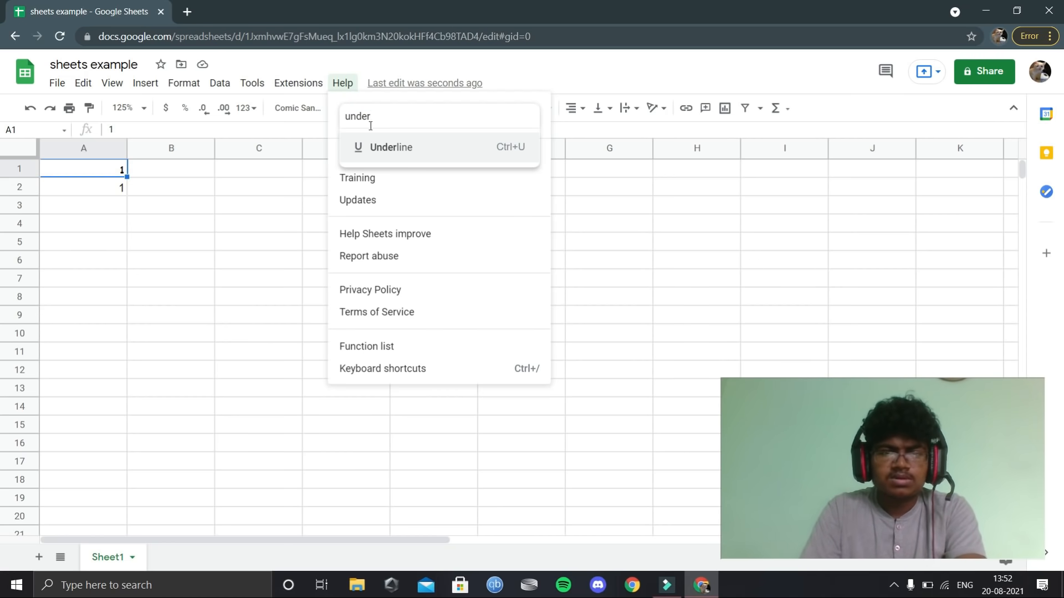
{"action": "left_click", "coordinate": [368, 145]}
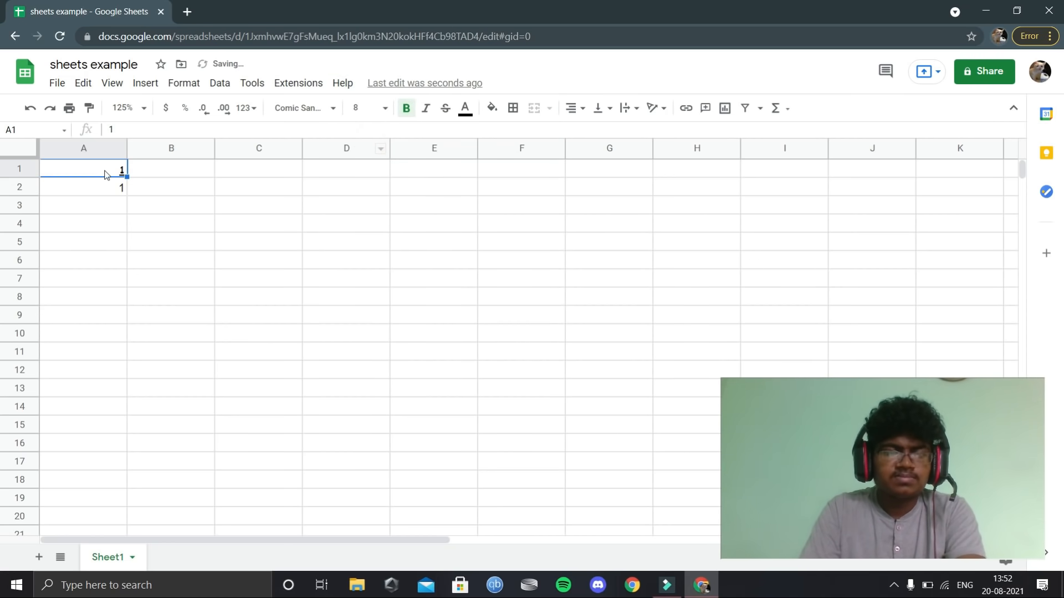
{"action": "left_click", "coordinate": [176, 231]}
{"action": "left_click", "coordinate": [115, 280]}
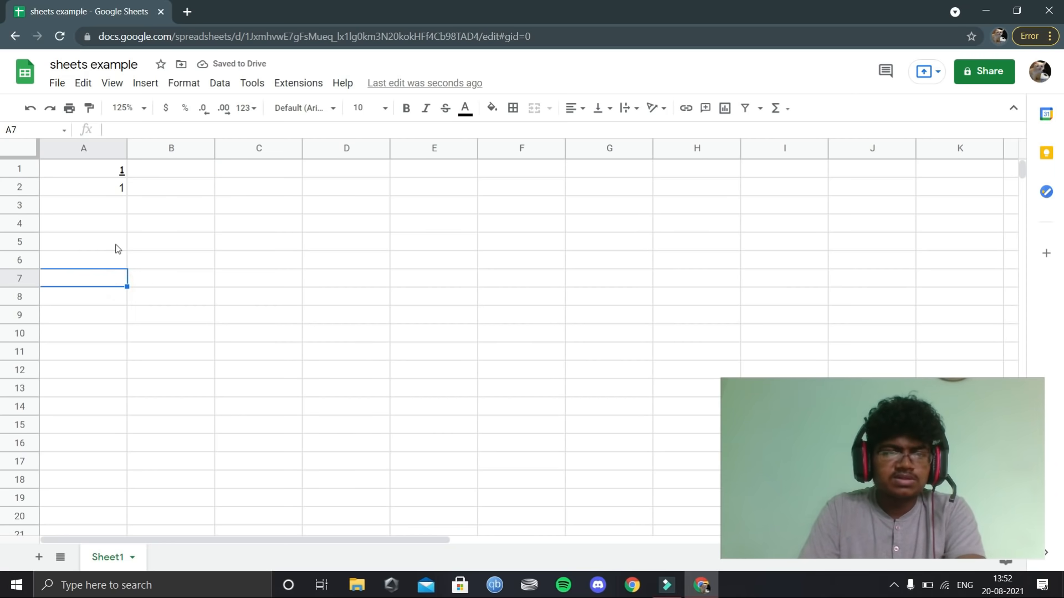
Examine how the underlined cell A1 differs from cell A2 by alternating between them
{"action": "left_click", "coordinate": [96, 174]}
{"action": "left_click", "coordinate": [99, 191]}
{"action": "left_click", "coordinate": [106, 171]}
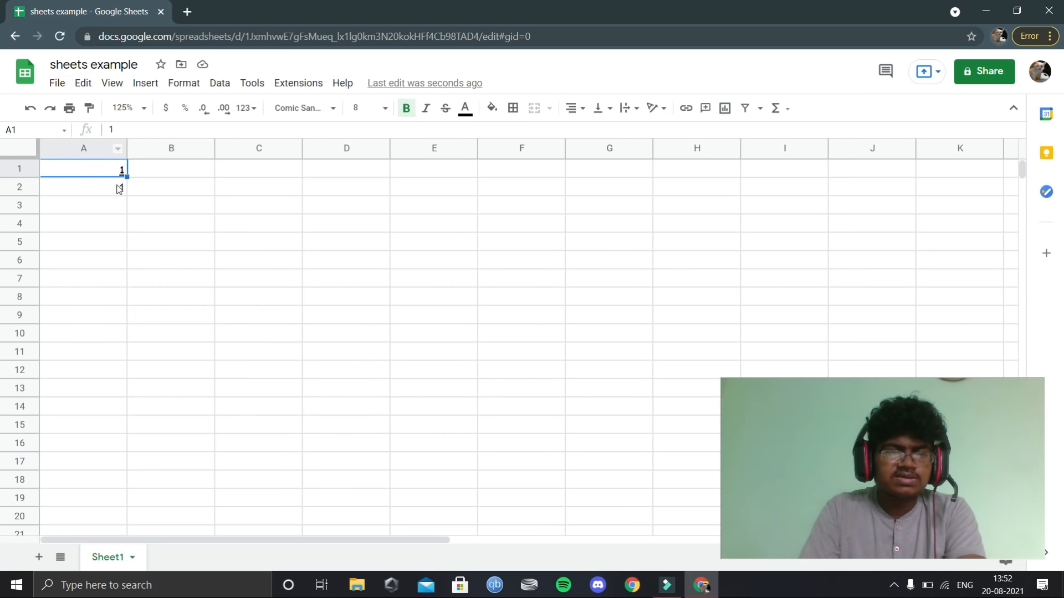
{"action": "left_click", "coordinate": [102, 192]}
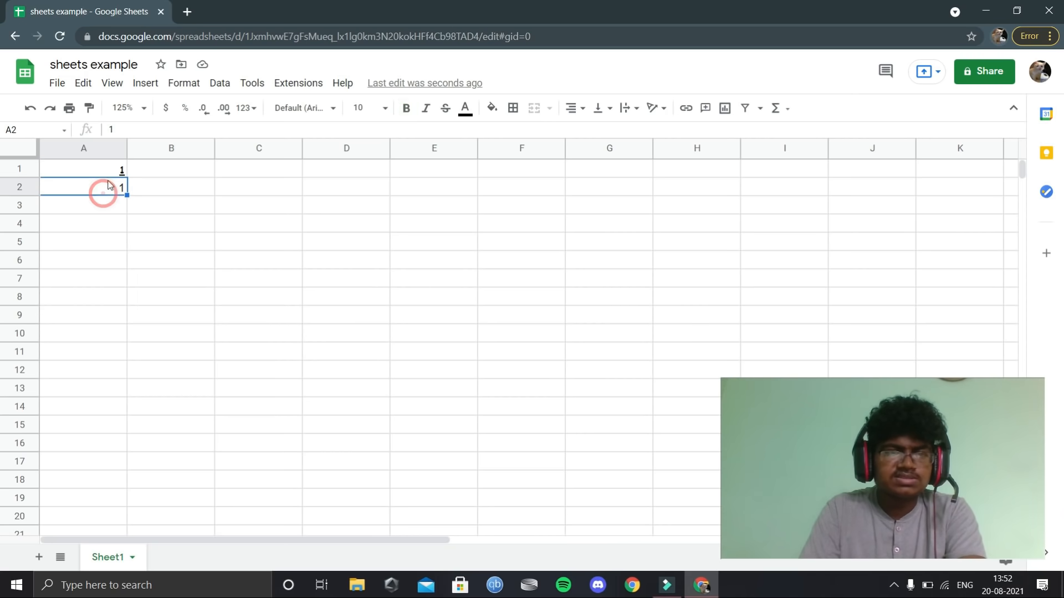
{"action": "left_click", "coordinate": [107, 171]}
{"action": "left_click", "coordinate": [105, 191]}
{"action": "left_click", "coordinate": [105, 168]}
{"action": "left_click", "coordinate": [97, 186]}
{"action": "left_click", "coordinate": [101, 168]}
{"action": "left_click", "coordinate": [99, 187]}
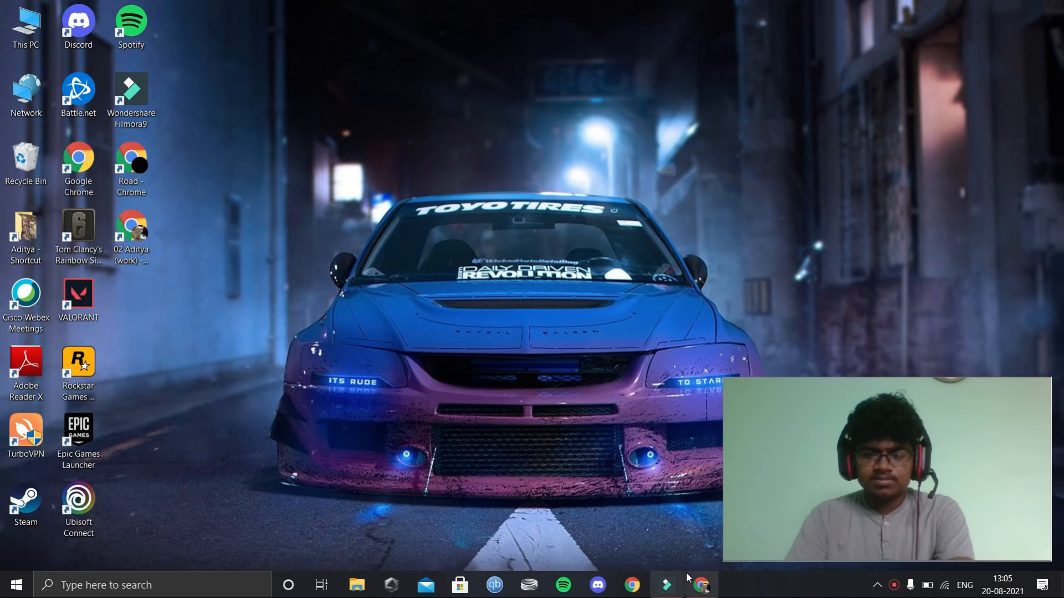
Switch from the desktop to the Google Chrome window showing a new tab
{"action": "mouse_move", "coordinate": [689, 578]}
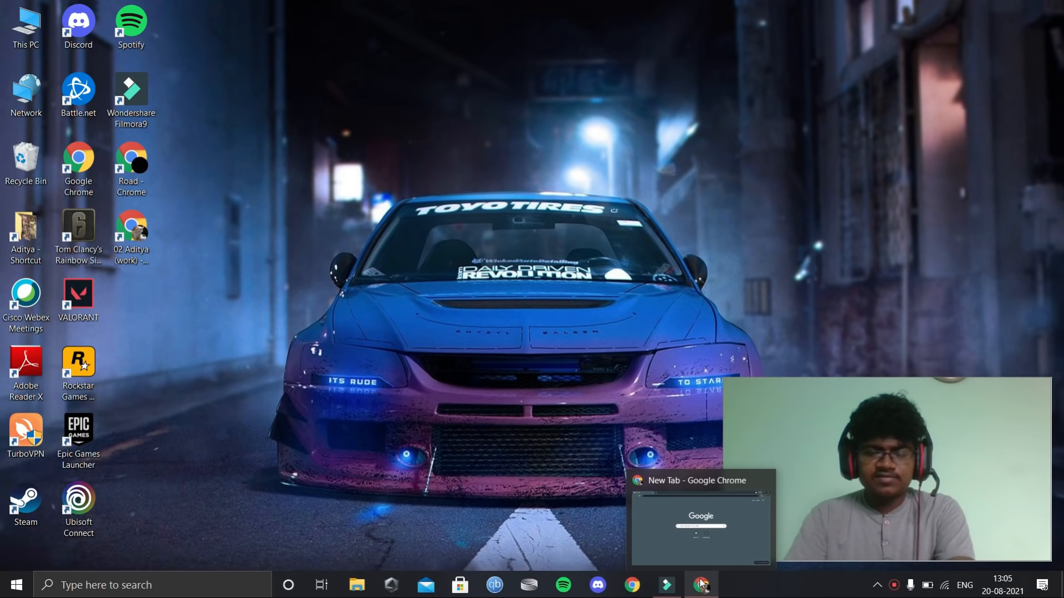
{"action": "left_click", "coordinate": [701, 584]}
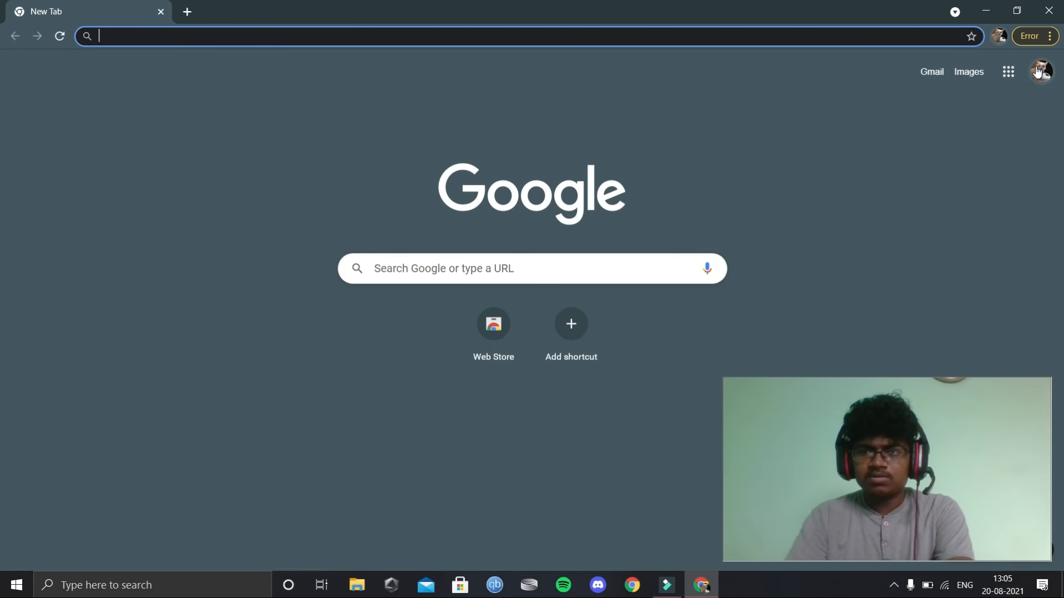
Open Google Sheets from the list of Google apps
{"action": "left_click", "coordinate": [1010, 73]}
{"action": "scroll", "coordinate": [972, 162], "scroll_direction": "down", "scroll_amount": 7}
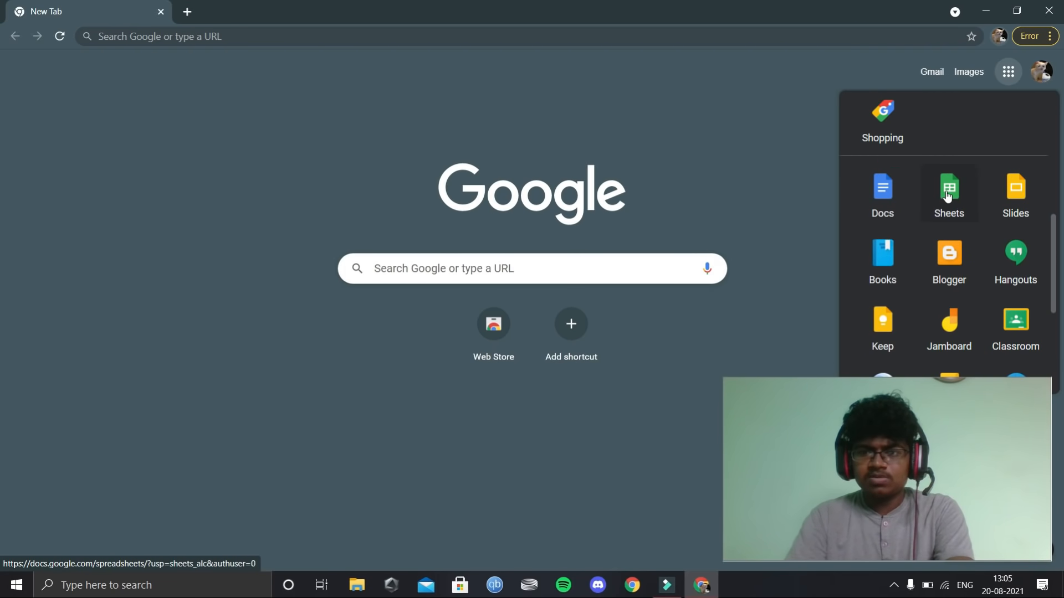
{"action": "left_click", "coordinate": [949, 194]}
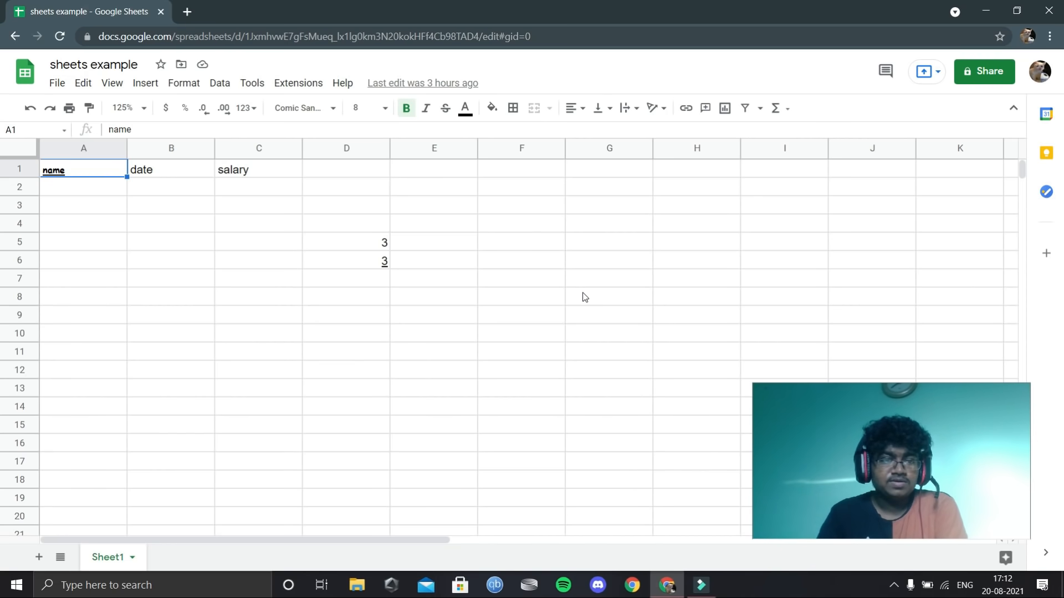
{"action": "left_click", "coordinate": [91, 175]}
{"action": "left_click", "coordinate": [101, 162]}
{"action": "left_click", "coordinate": [92, 168]}
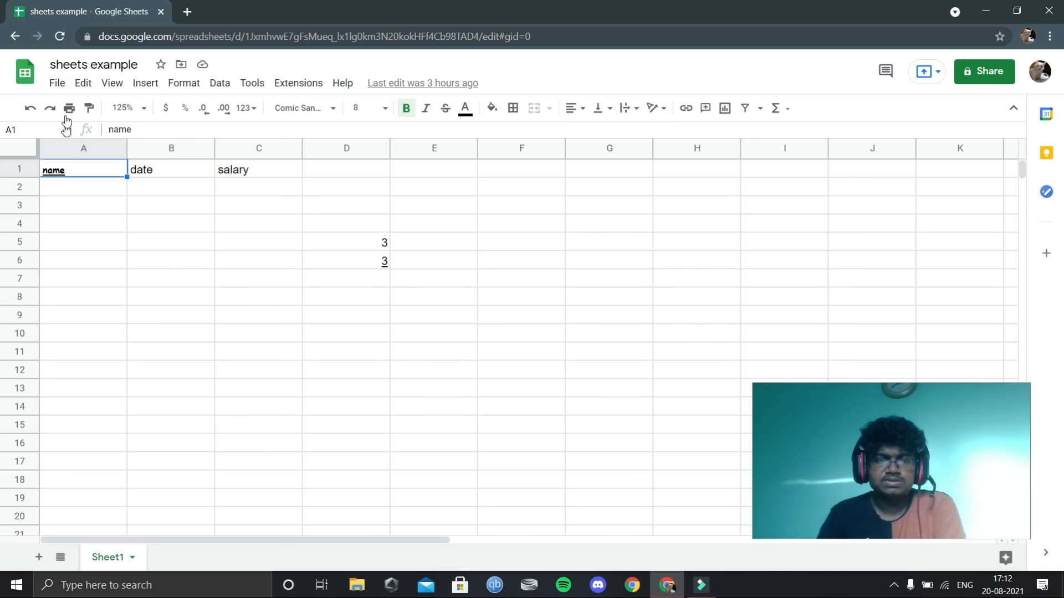
Create a new blank spreadsheet and close the "sheets example" spreadsheet
{"action": "left_click", "coordinate": [57, 84]}
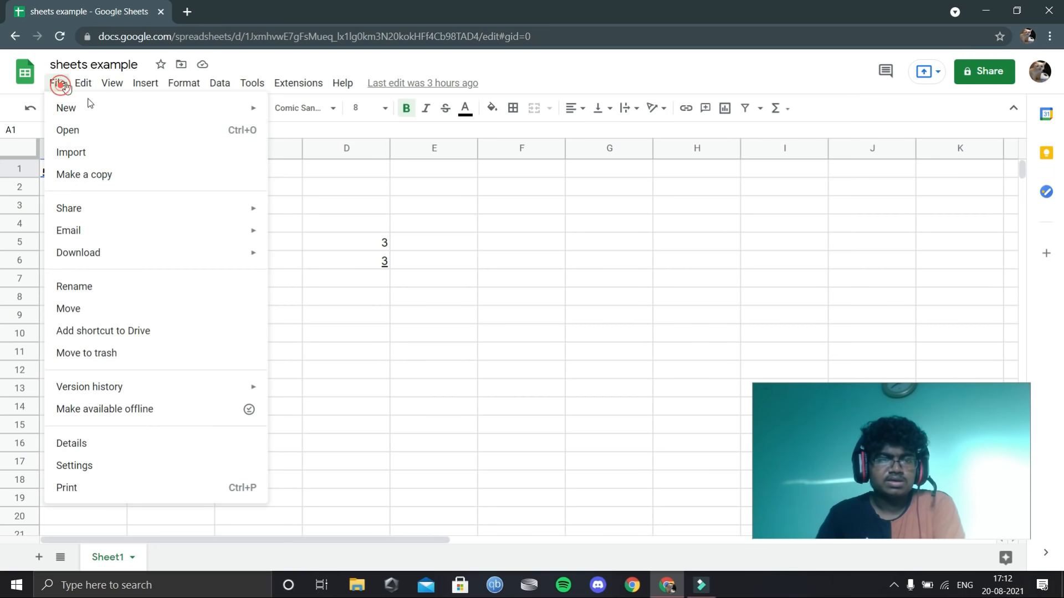
{"action": "left_click", "coordinate": [57, 83]}
{"action": "left_click", "coordinate": [60, 82]}
{"action": "mouse_move", "coordinate": [74, 117]}
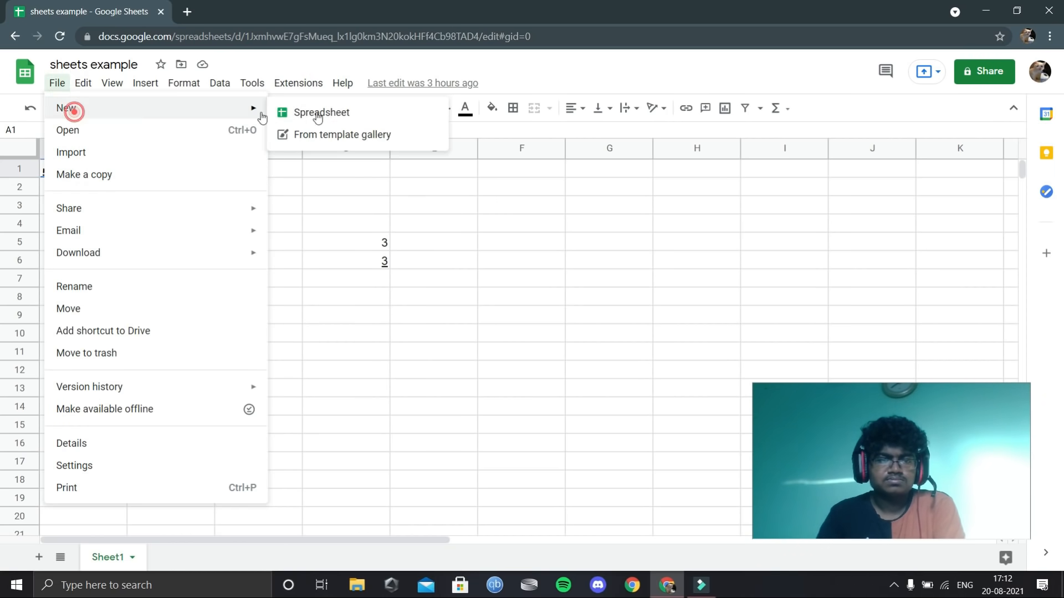
{"action": "left_click", "coordinate": [345, 110]}
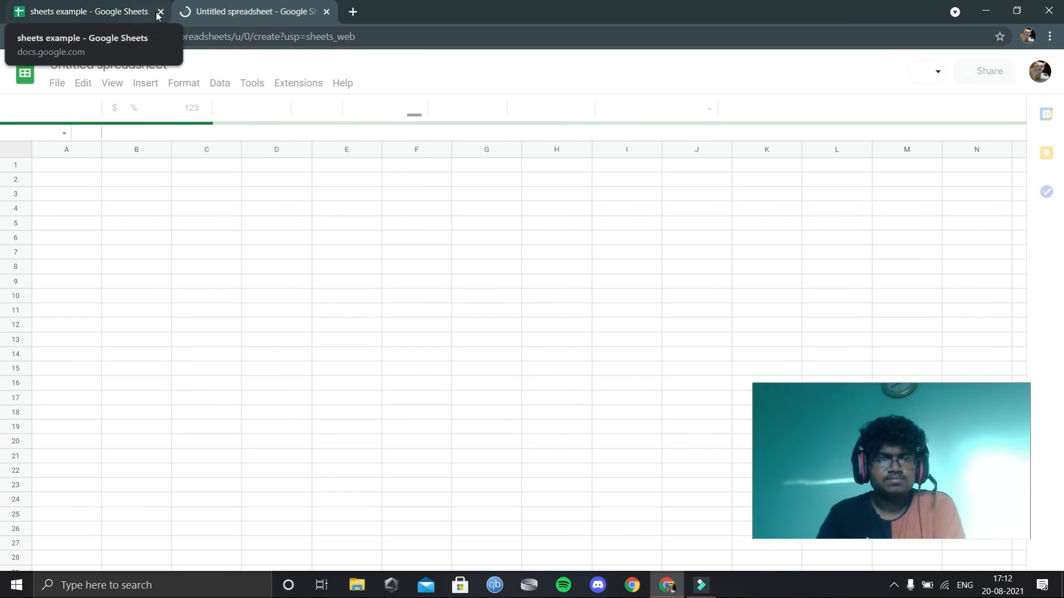
{"action": "left_click", "coordinate": [90, 11]}
{"action": "left_click", "coordinate": [161, 12]}
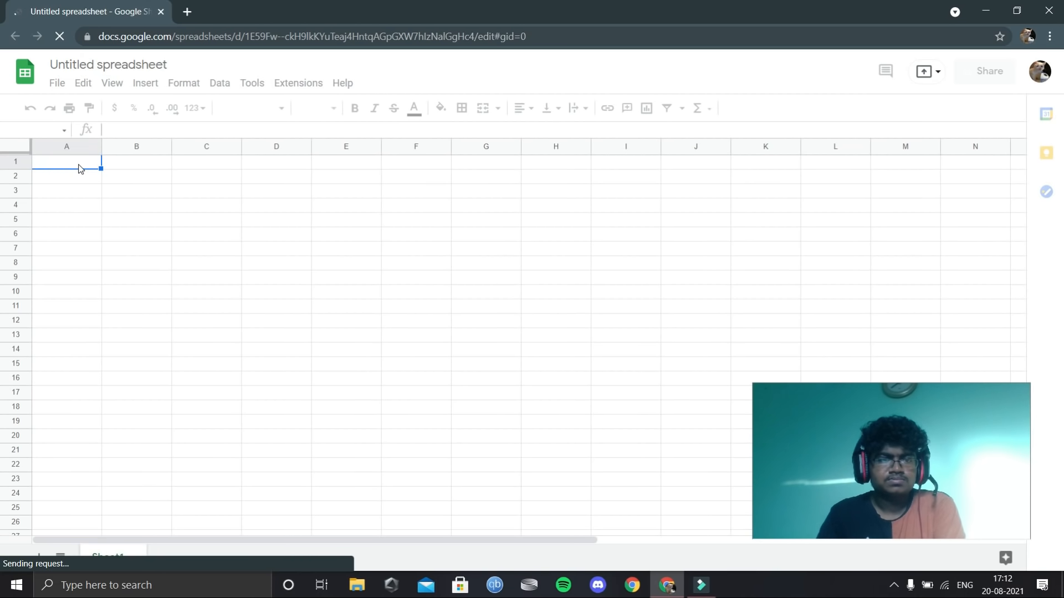
Enter the heading "sales person" in cell A1 of the new spreadsheet
{"action": "left_click", "coordinate": [72, 165]}
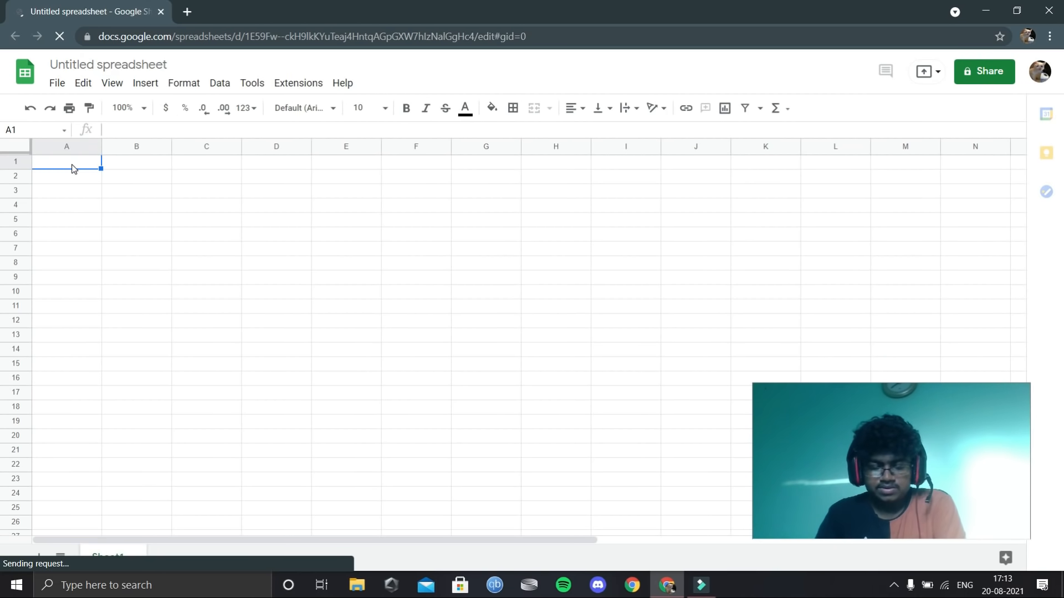
{"action": "left_click", "coordinate": [71, 165]}
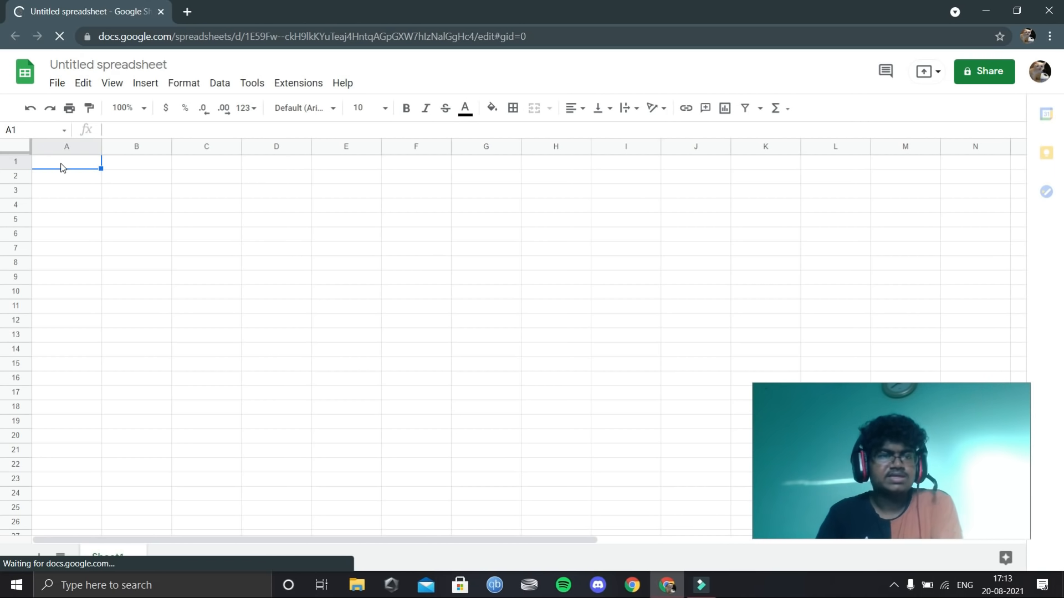
{"action": "type", "text": "s"}
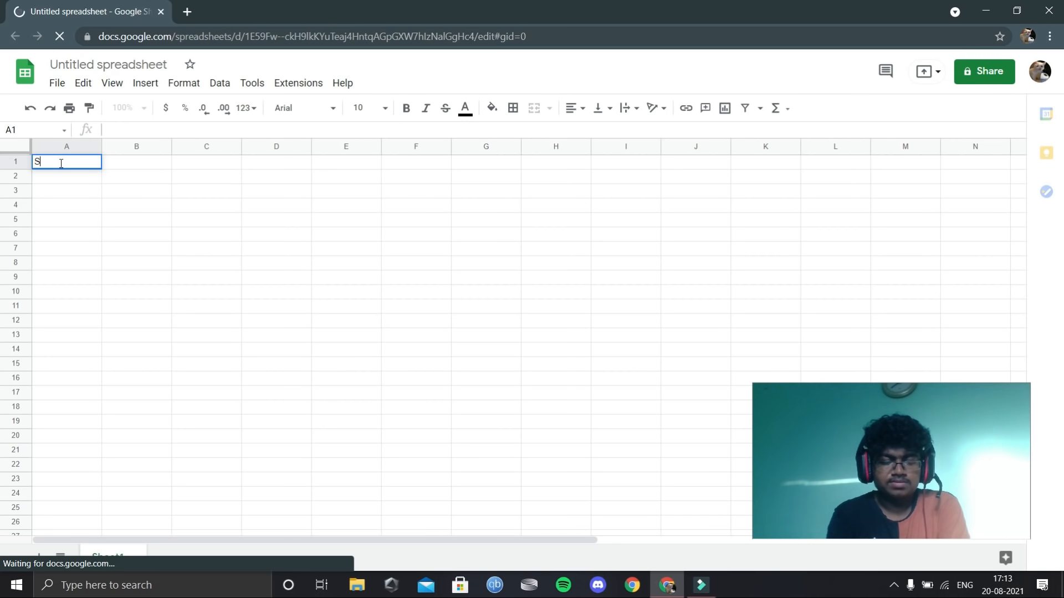
{"action": "type", "text": "alse"}
{"action": "key", "text": "BackSpace"}
{"action": "key", "text": "BackSpace"}
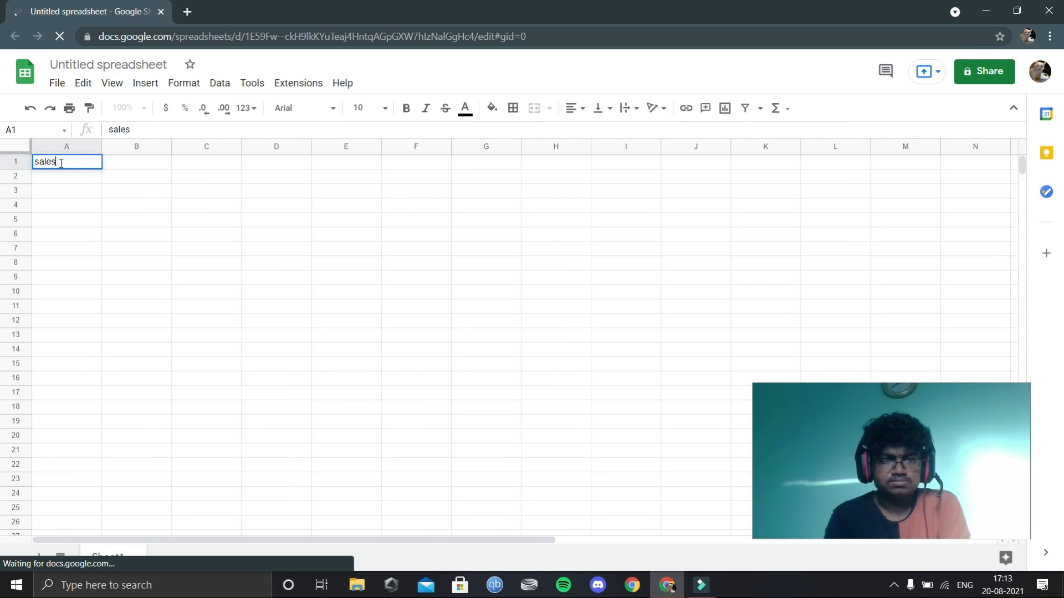
{"action": "type", "text": "on"}
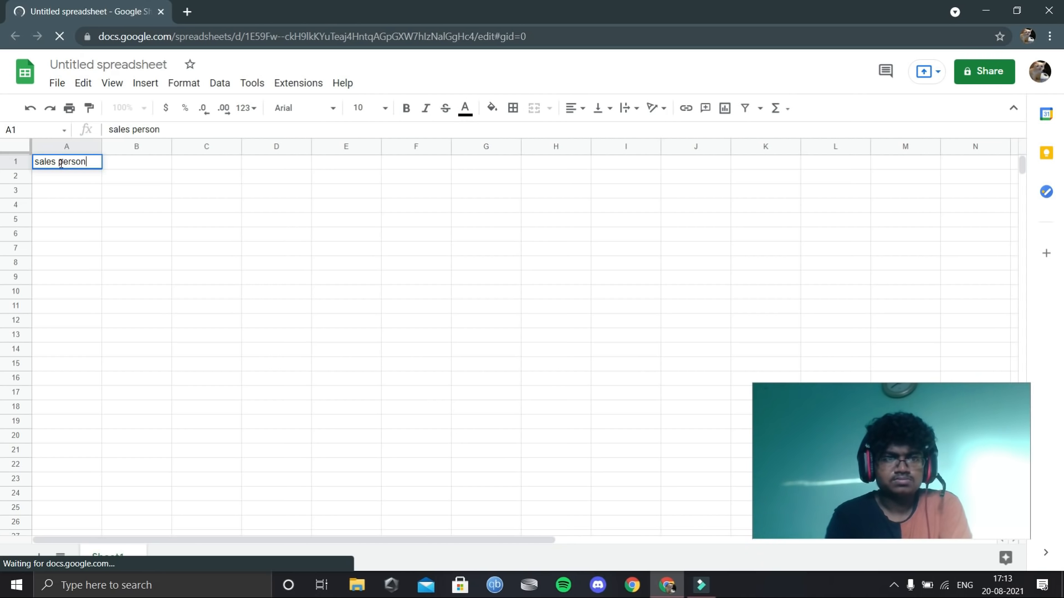
{"action": "key", "text": "Tab"}
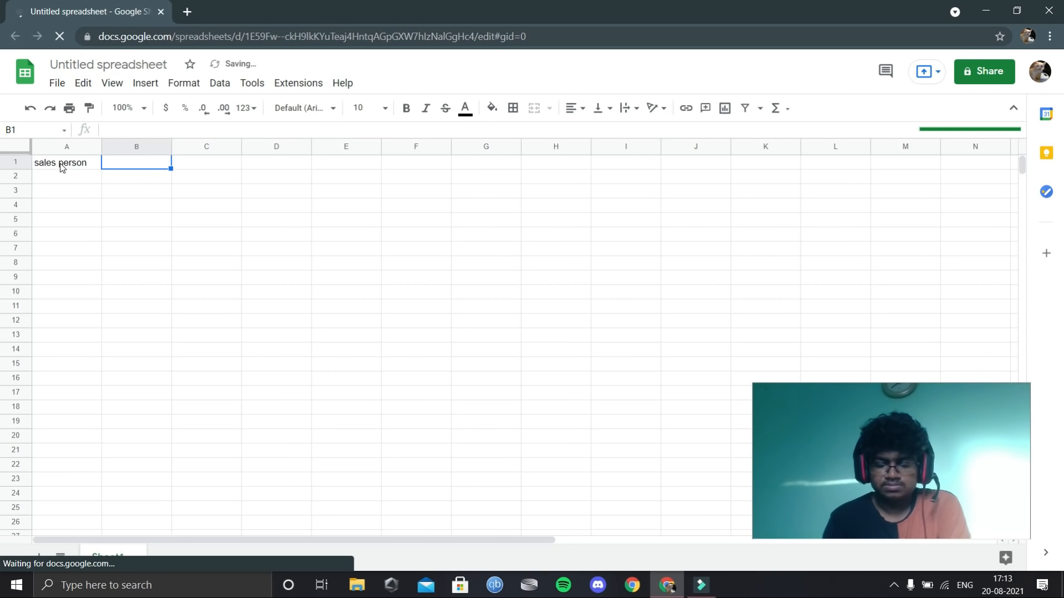
Enter the column headings "week 1", "week 2" and "week 3" in cells B1 to D1
{"action": "type", "text": "e"}
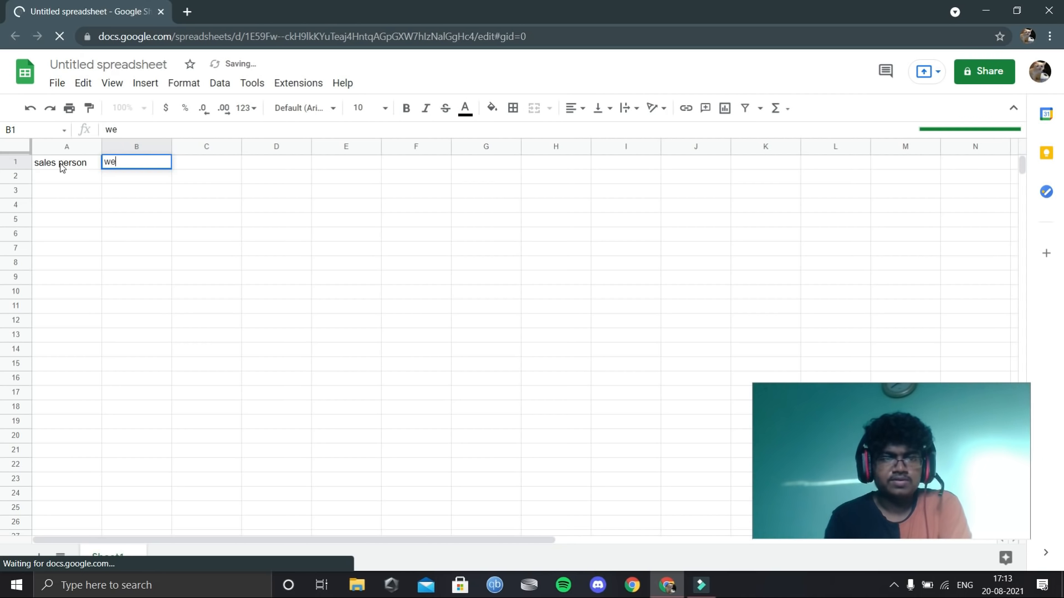
{"action": "type", "text": "ek 1"}
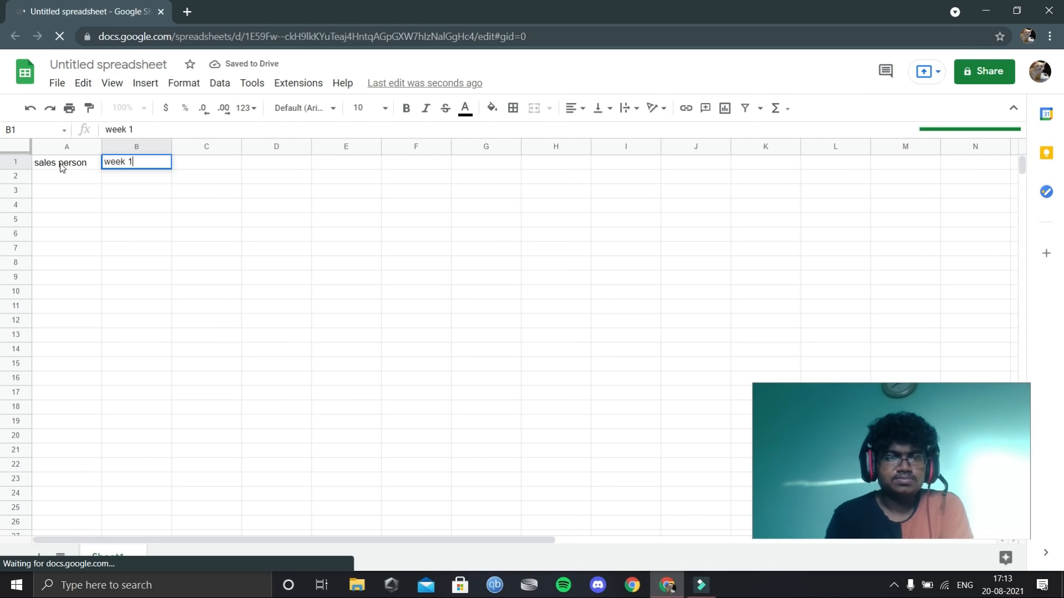
{"action": "key", "text": "Tab"}
{"action": "type", "text": "wee"}
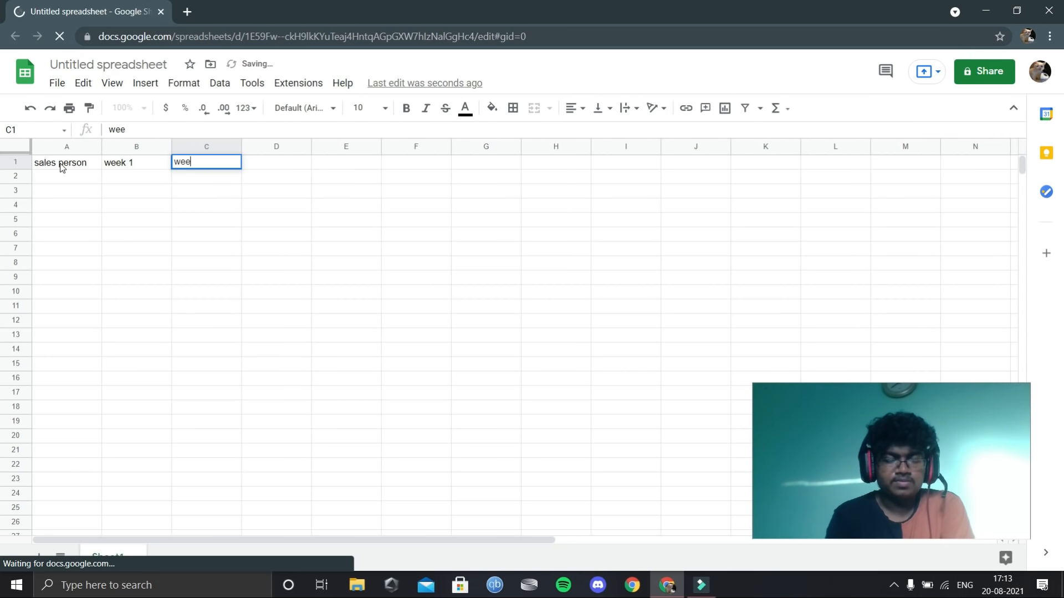
{"action": "key", "text": "Tab"}
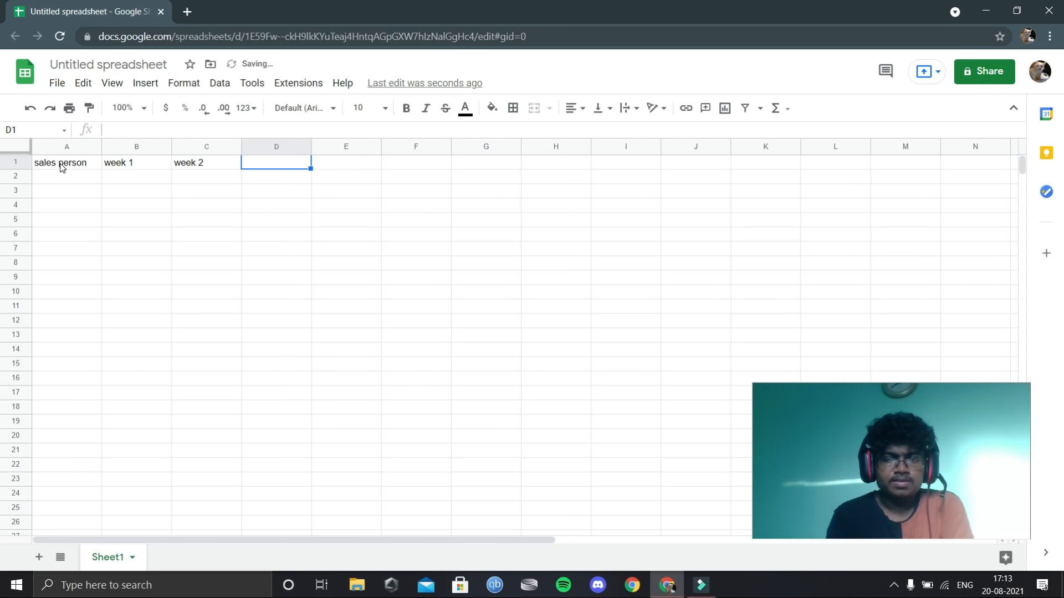
{"action": "type", "text": "week 3"}
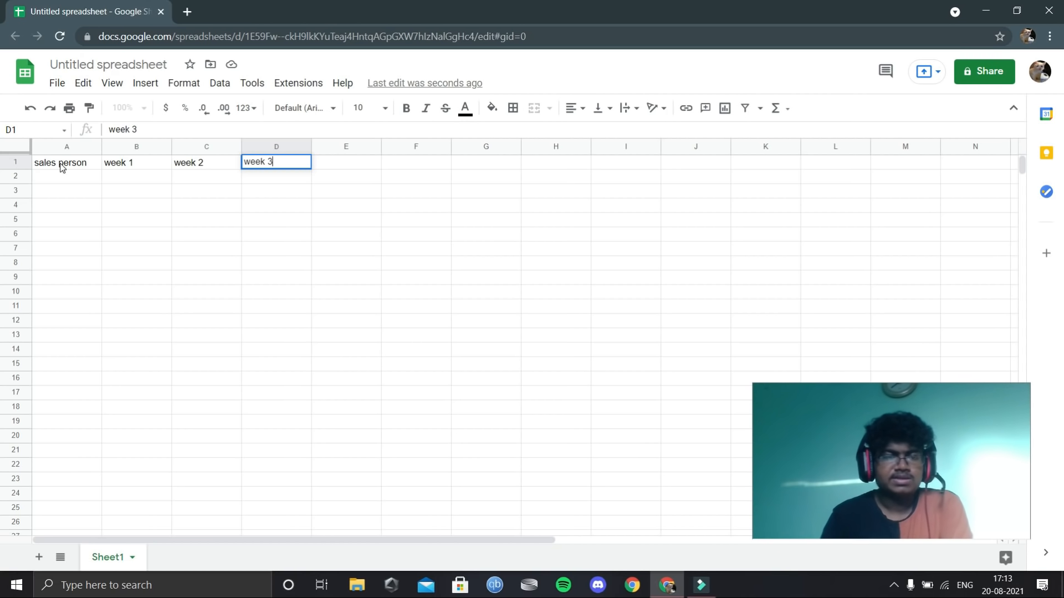
Fill cells A2 to A4 with the first names of the three salespeople
{"action": "left_click", "coordinate": [54, 177]}
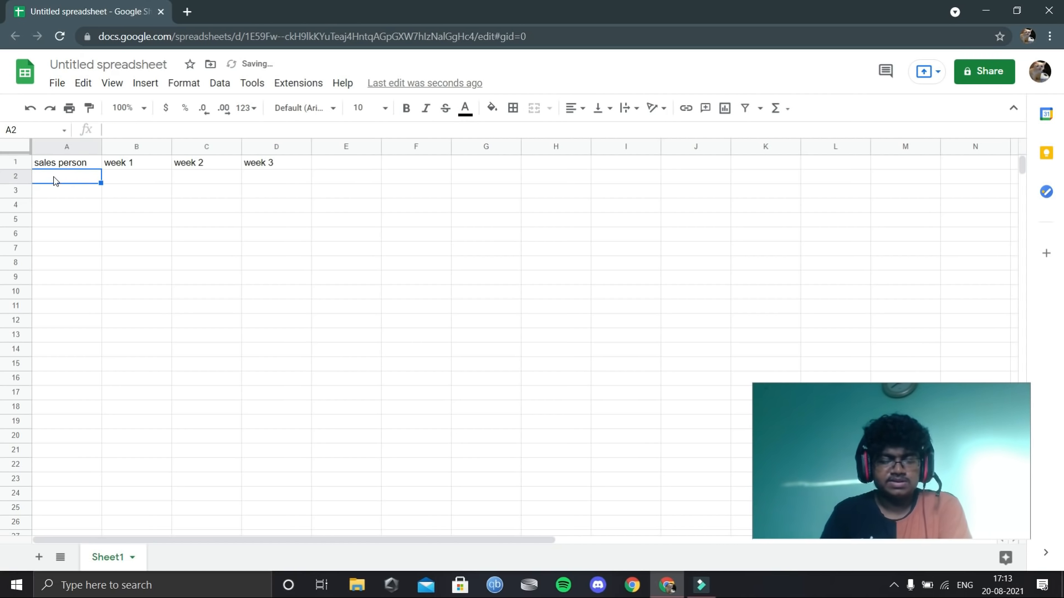
{"action": "type", "text": "joe"}
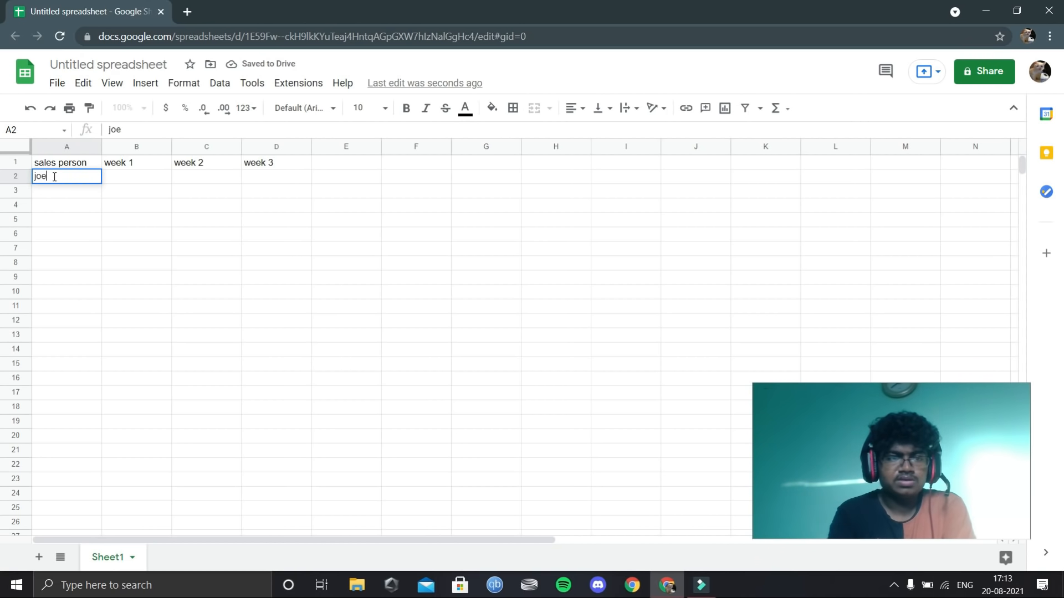
{"action": "key", "text": "Return"}
{"action": "type", "text": "liza"}
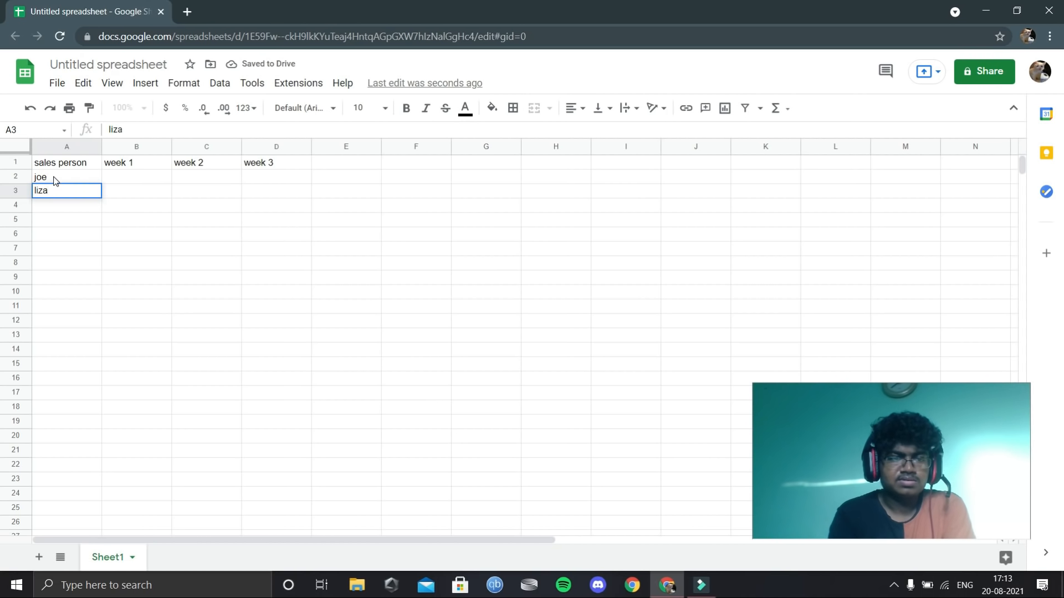
{"action": "key", "text": "Return"}
{"action": "type", "text": "jac"}
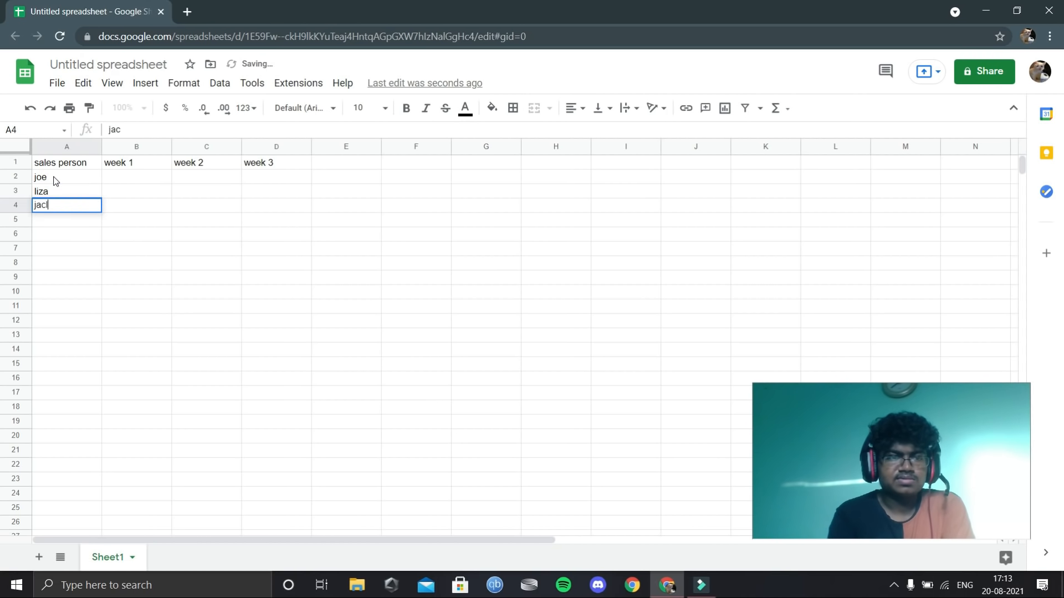
{"action": "type", "text": "l"}
{"action": "key", "text": "BackSpace"}
{"action": "type", "text": "k"}
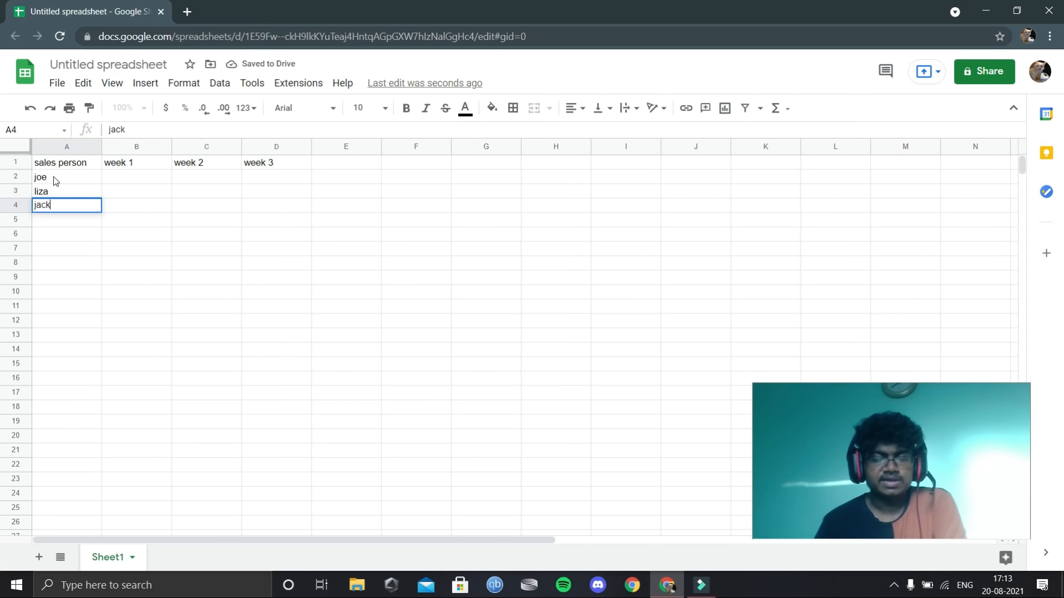
{"action": "key", "text": "Tab"}
Enter the first salesperson's weekly figures 1200, 1500 and 1400 in cells B2 to D2
{"action": "key", "text": "Up"}
{"action": "key", "text": "Up"}
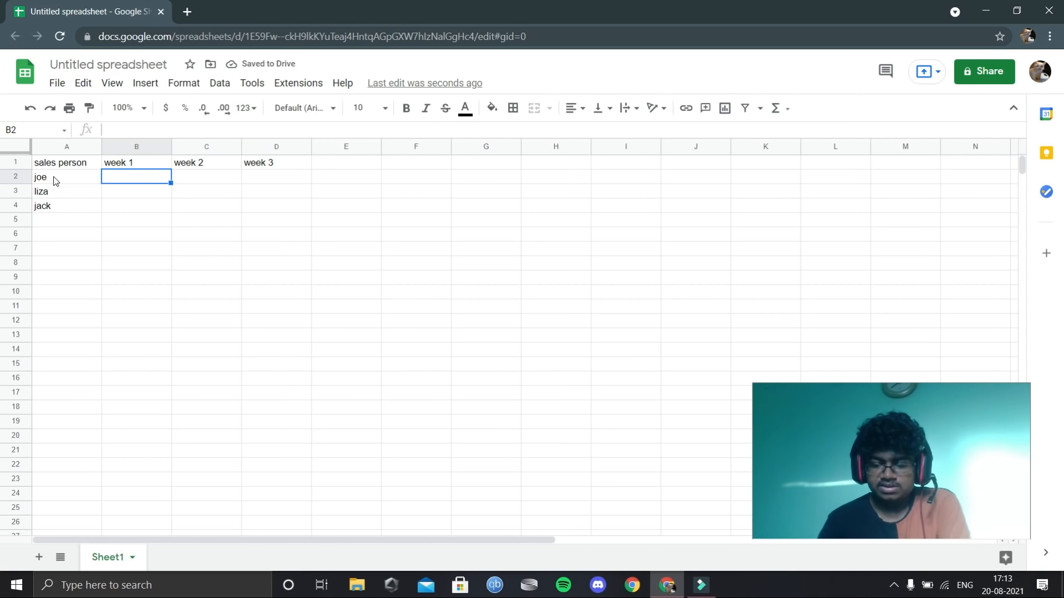
{"action": "type", "text": "1200"}
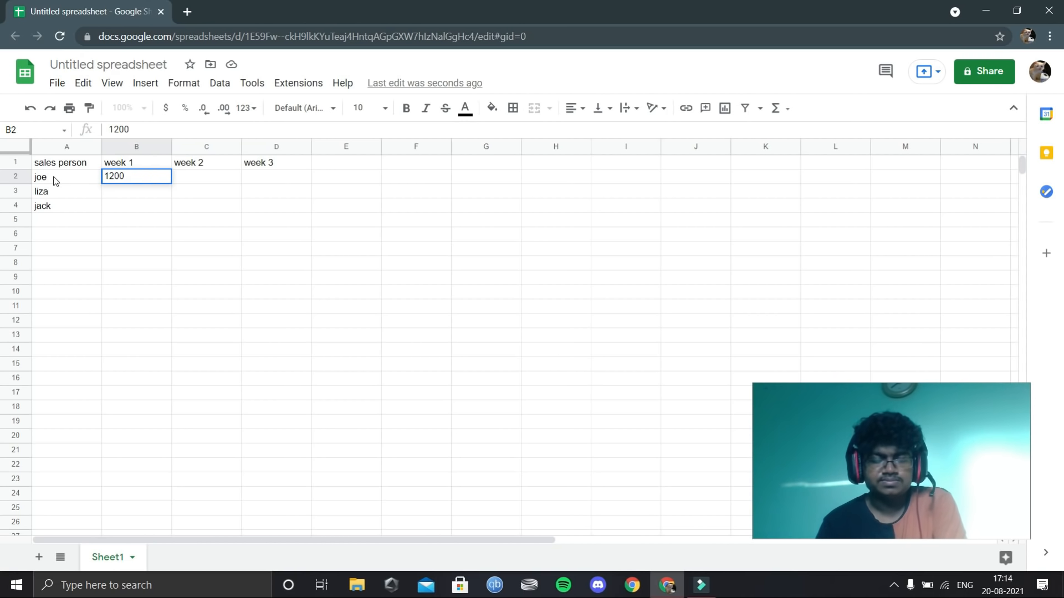
{"action": "key", "text": "Tab"}
{"action": "type", "text": "155"}
{"action": "type", "text": "0"}
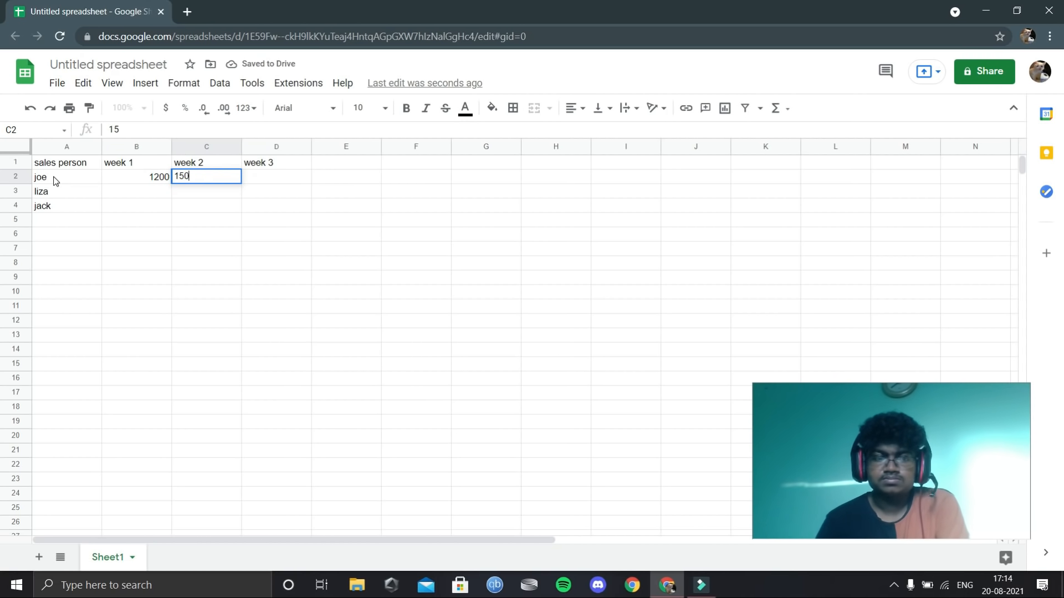
{"action": "key", "text": "Tab"}
{"action": "type", "text": "1400"}
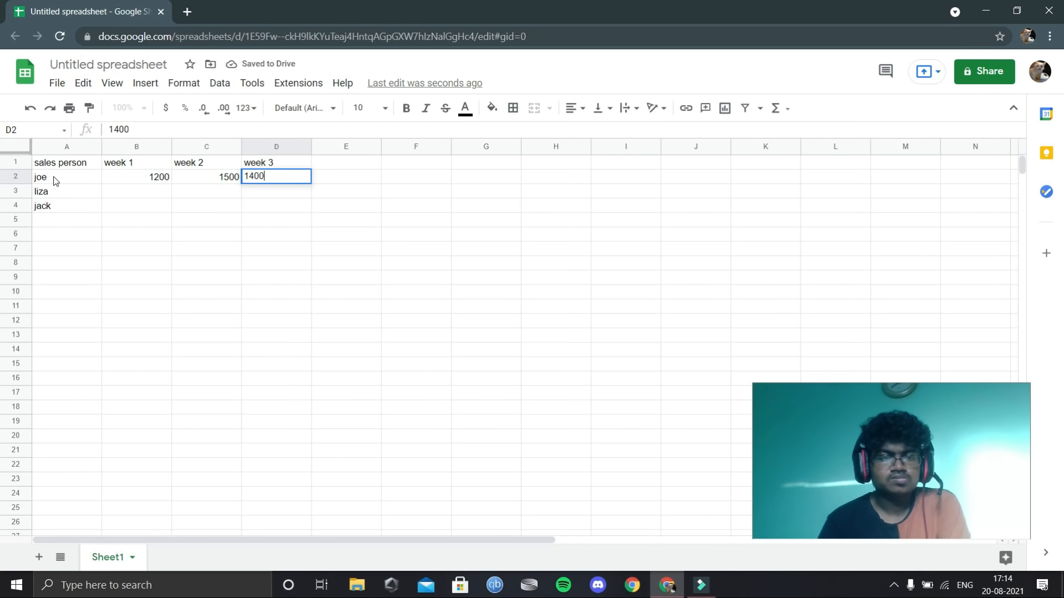
{"action": "key", "text": "Tab"}
Enter the second salesperson's weekly figures 1700, 1400 and 1200 in cells B3 to D3
{"action": "left_click", "coordinate": [162, 193]}
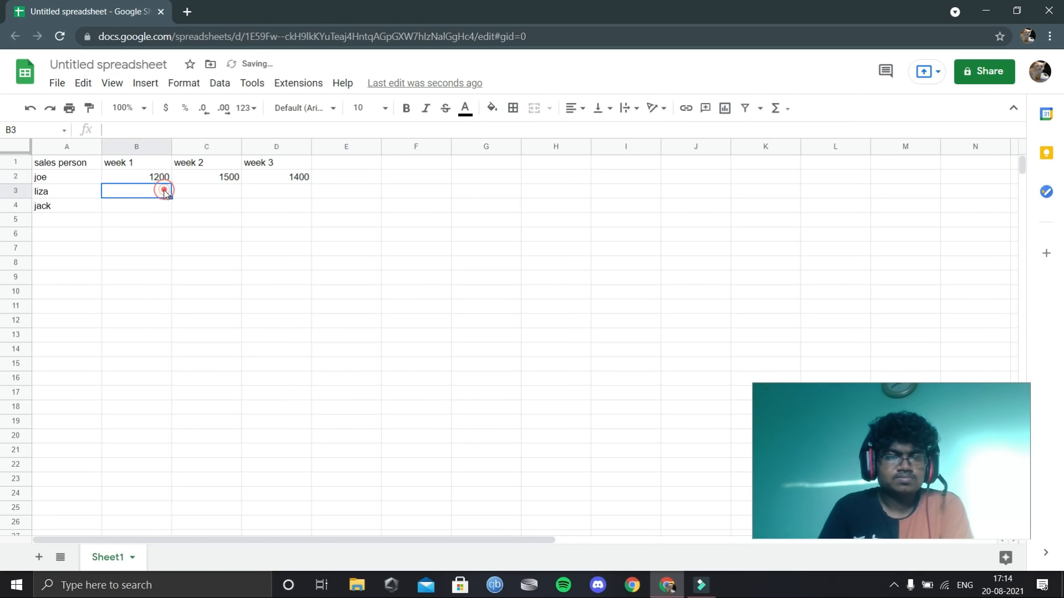
{"action": "type", "text": "1700"}
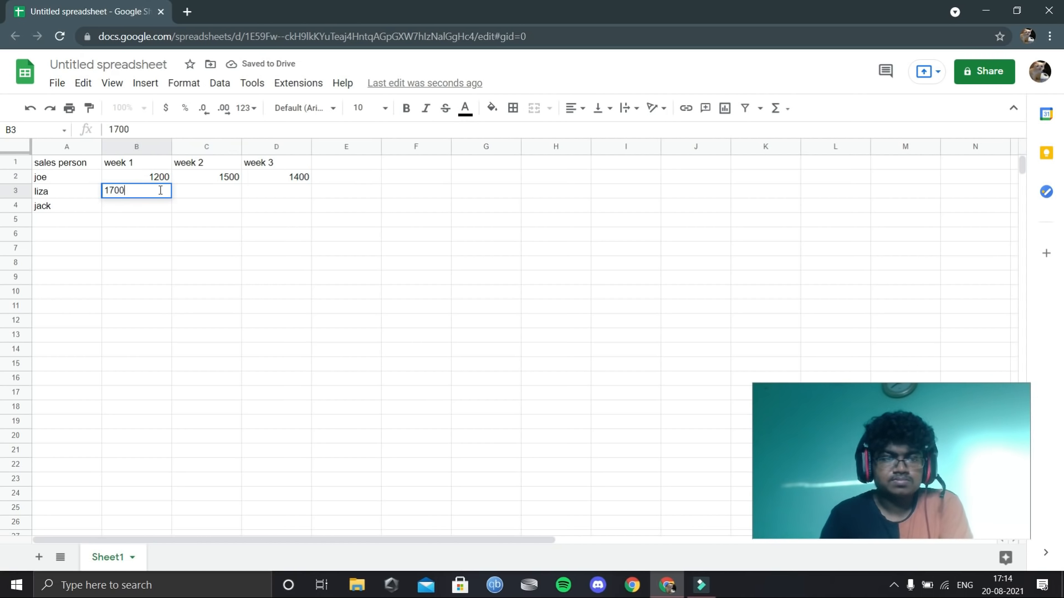
{"action": "key", "text": "Tab"}
{"action": "type", "text": "1400"}
{"action": "key", "text": "Tab"}
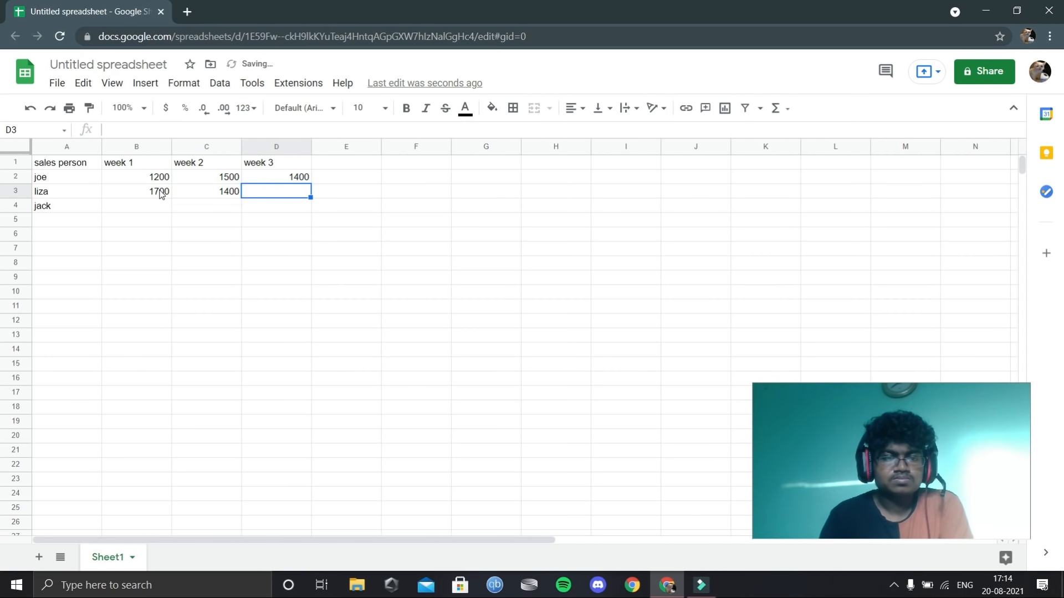
{"action": "type", "text": "12"}
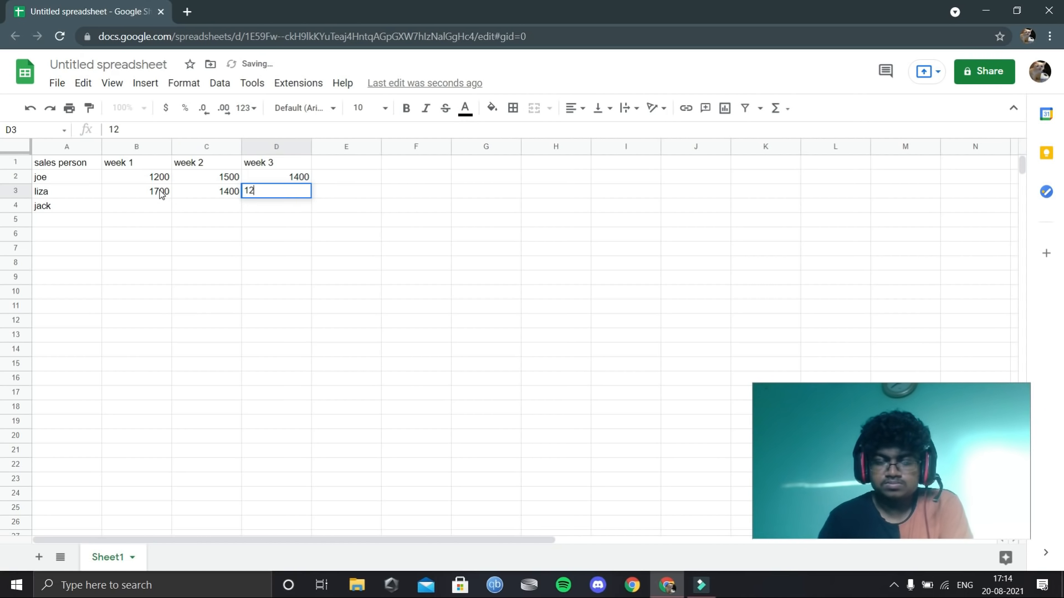
{"action": "type", "text": "00"}
{"action": "key", "text": "Tab"}
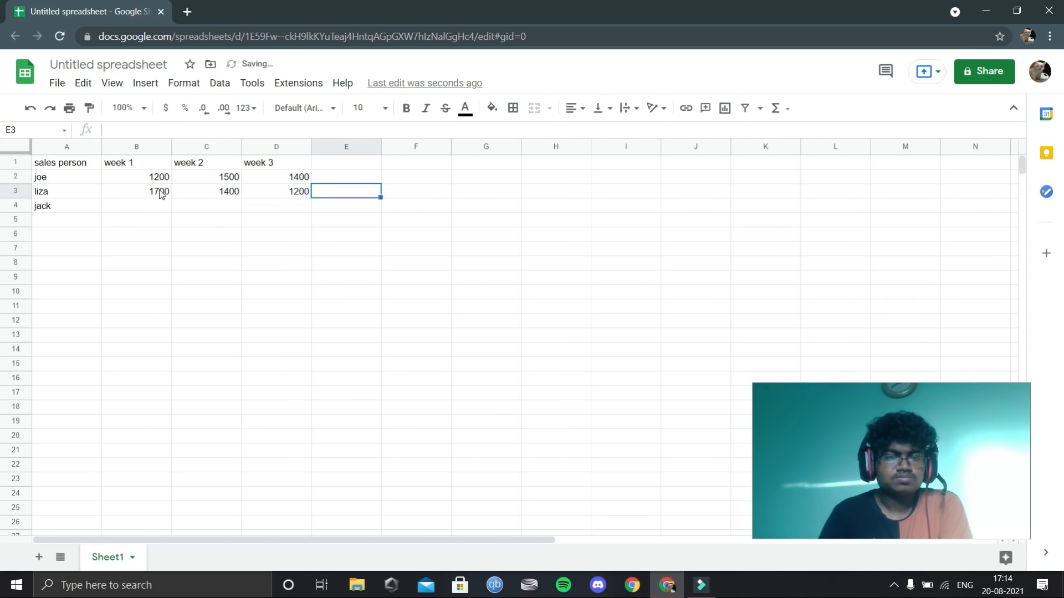
Enter the third salesperson's weekly figures 1600, 1400 and 1500 in cells B4 to D4
{"action": "left_click", "coordinate": [110, 207]}
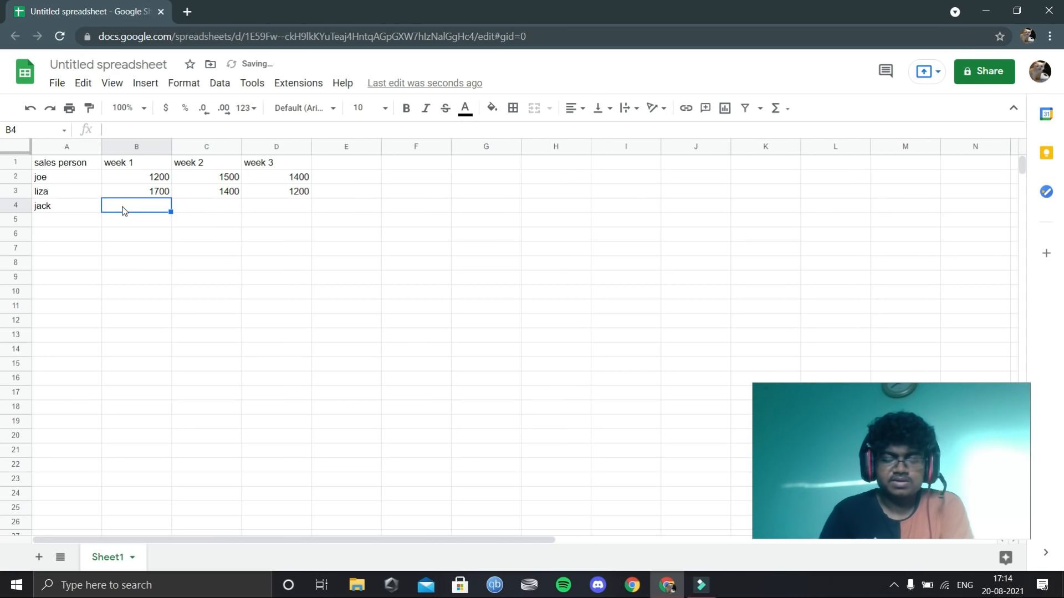
{"action": "type", "text": "1600"}
{"action": "key", "text": "Tab"}
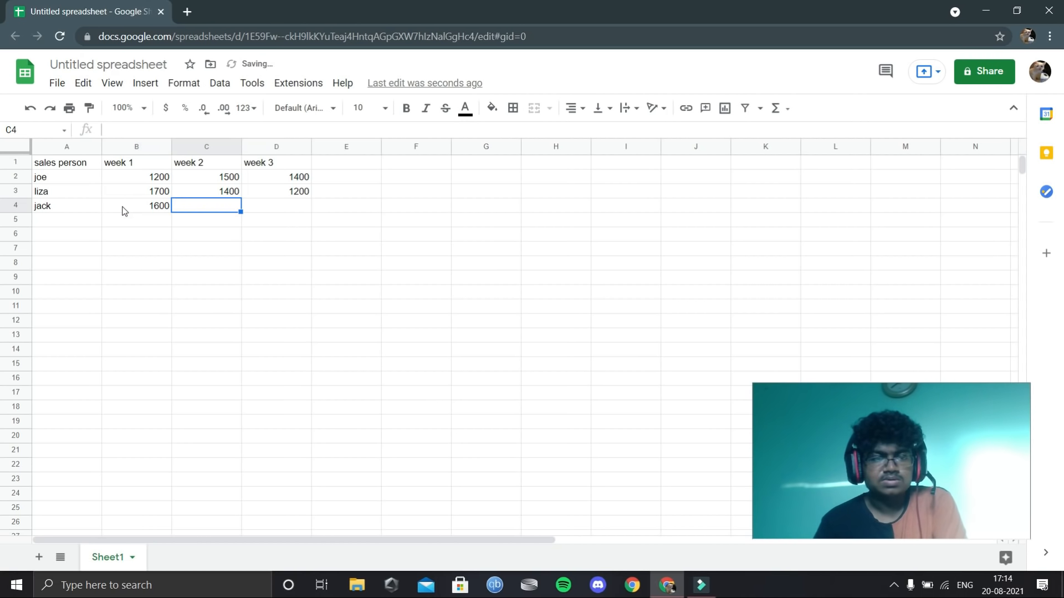
{"action": "type", "text": "1400"}
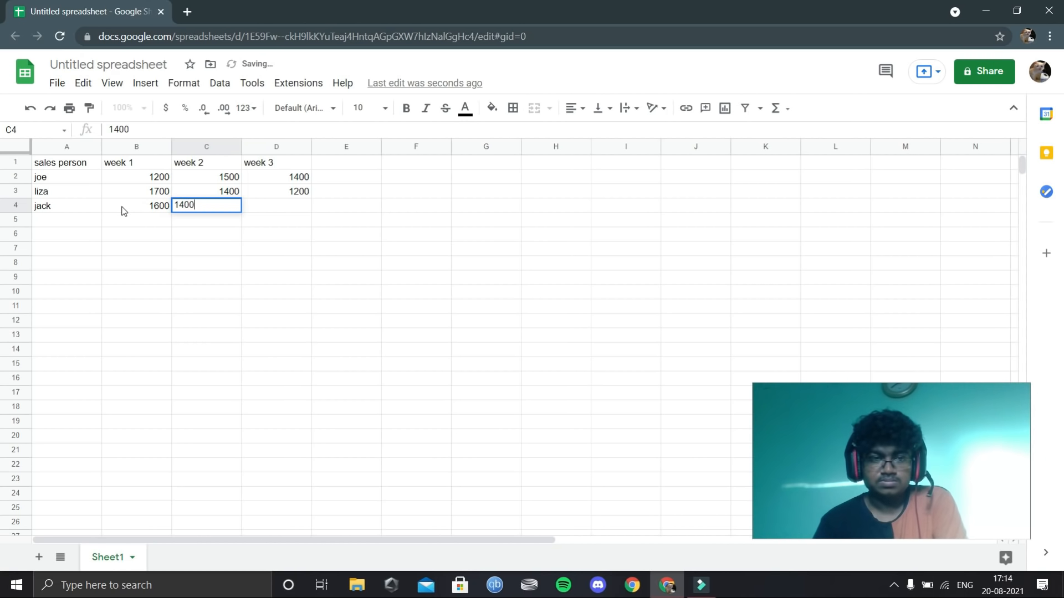
{"action": "key", "text": "Tab"}
{"action": "type", "text": "1500"}
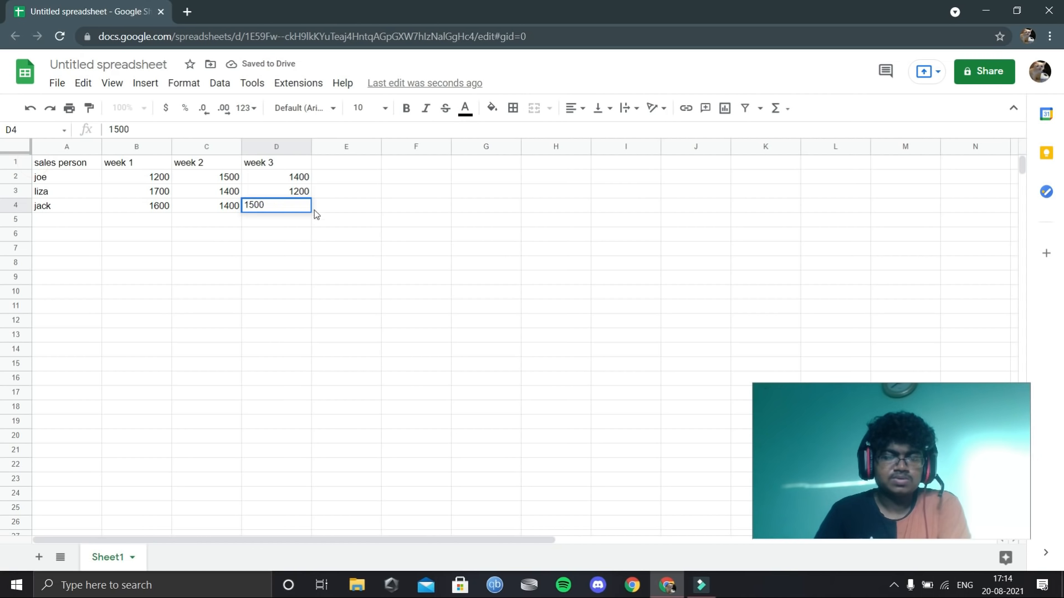
{"action": "left_click_drag", "start_coordinate": [314, 209], "coordinate": [55, 162]}
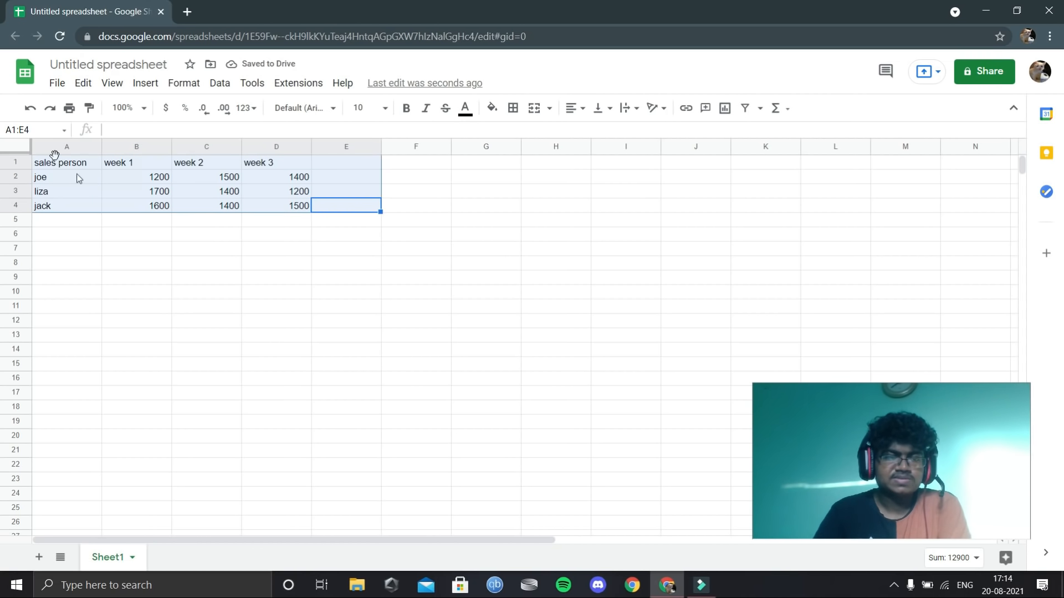
{"action": "left_click_drag", "start_coordinate": [90, 311], "coordinate": [90, 321]}
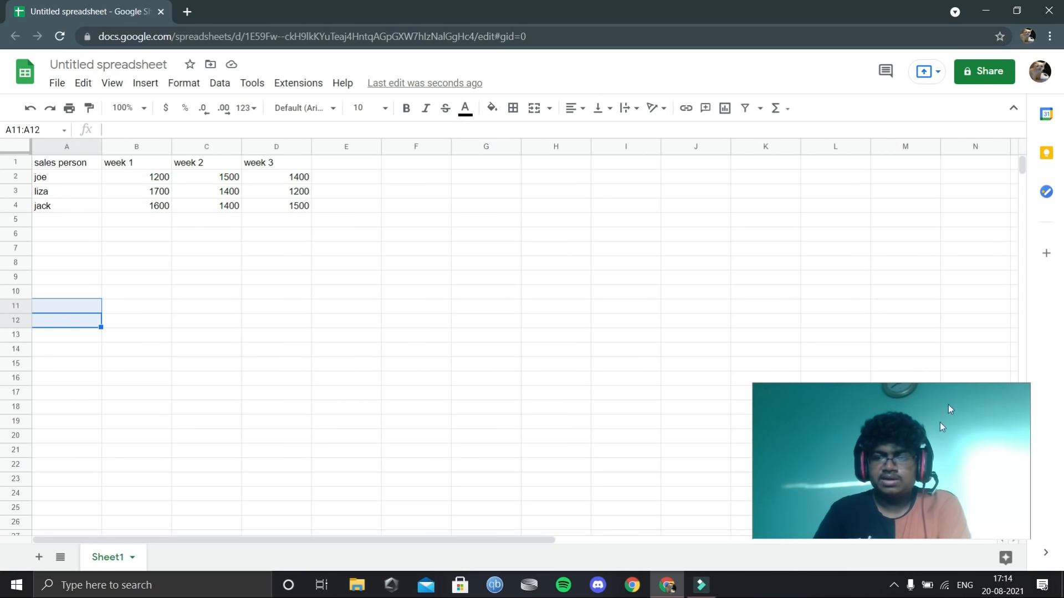
Open the Explore suggestions for the sales data and set the sheet zoom to 125%
{"action": "left_click", "coordinate": [889, 424]}
{"action": "left_click_drag", "start_coordinate": [889, 423], "coordinate": [860, 402]}
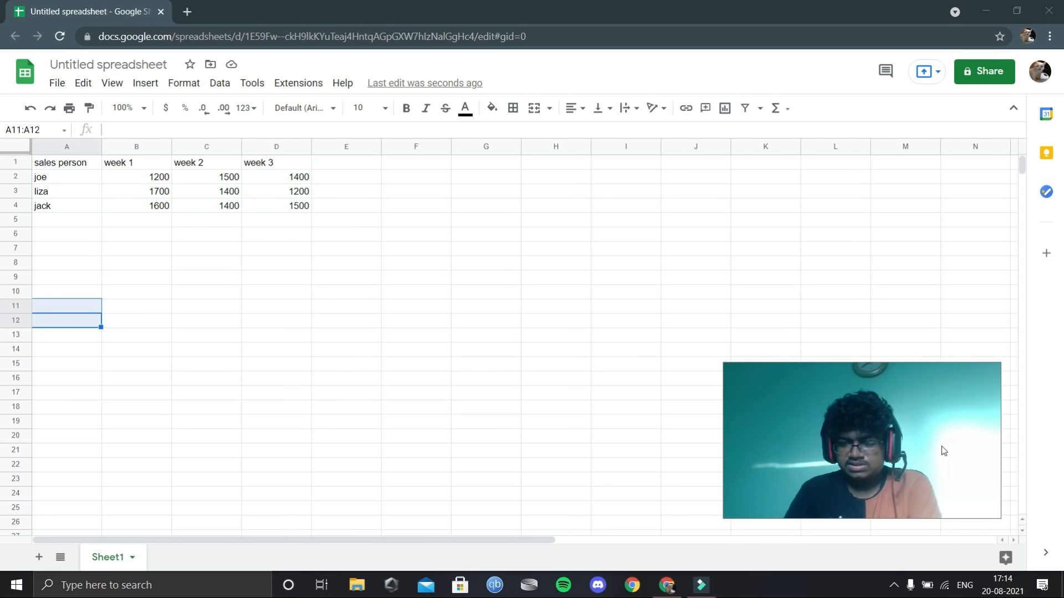
{"action": "left_click", "coordinate": [997, 556]}
{"action": "left_click_drag", "start_coordinate": [905, 421], "coordinate": [216, 419]}
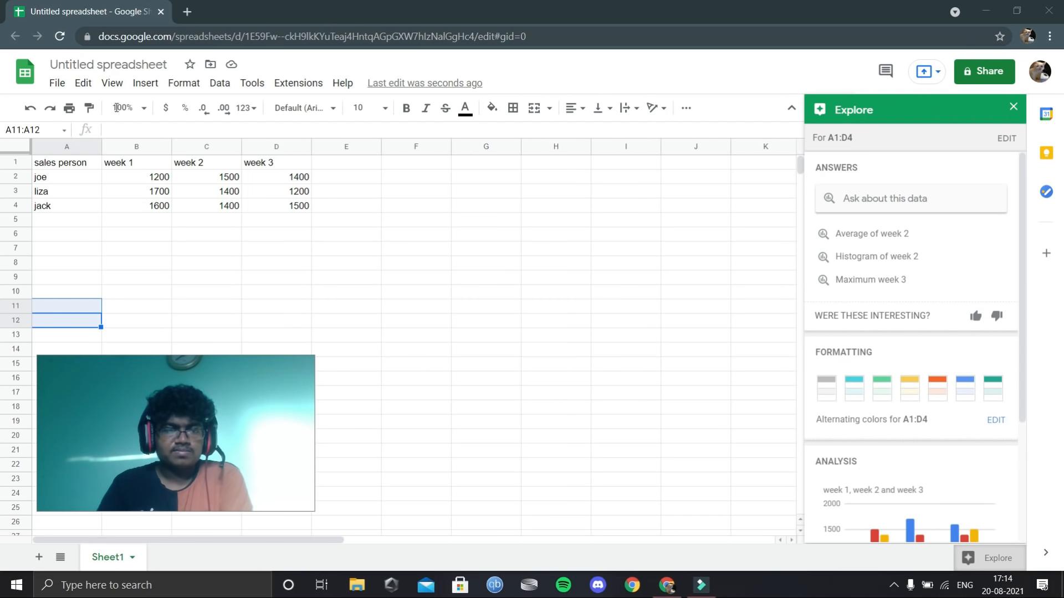
{"action": "left_click", "coordinate": [144, 108]}
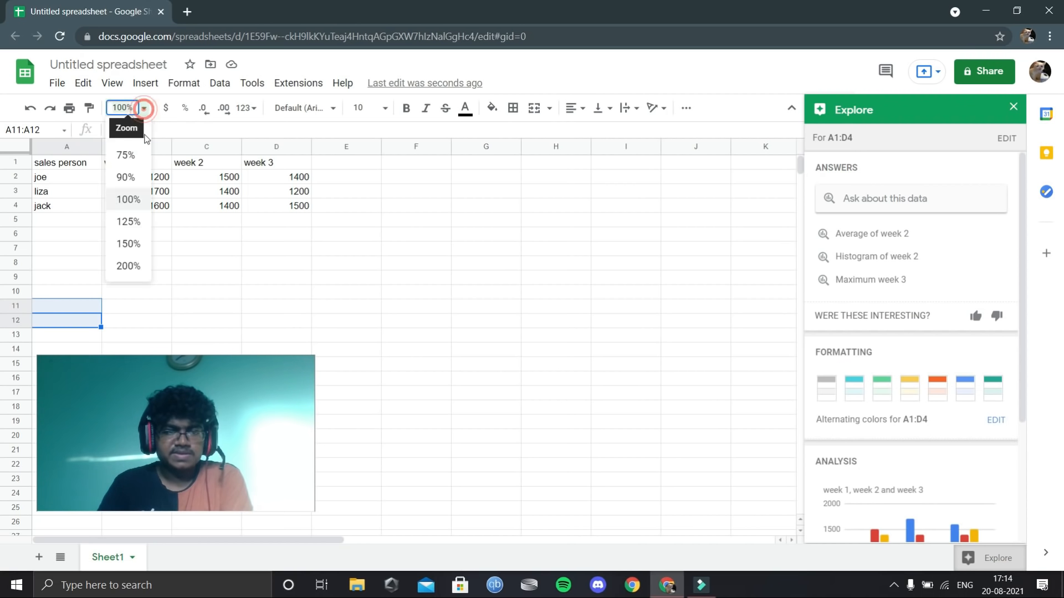
{"action": "left_click", "coordinate": [128, 221]}
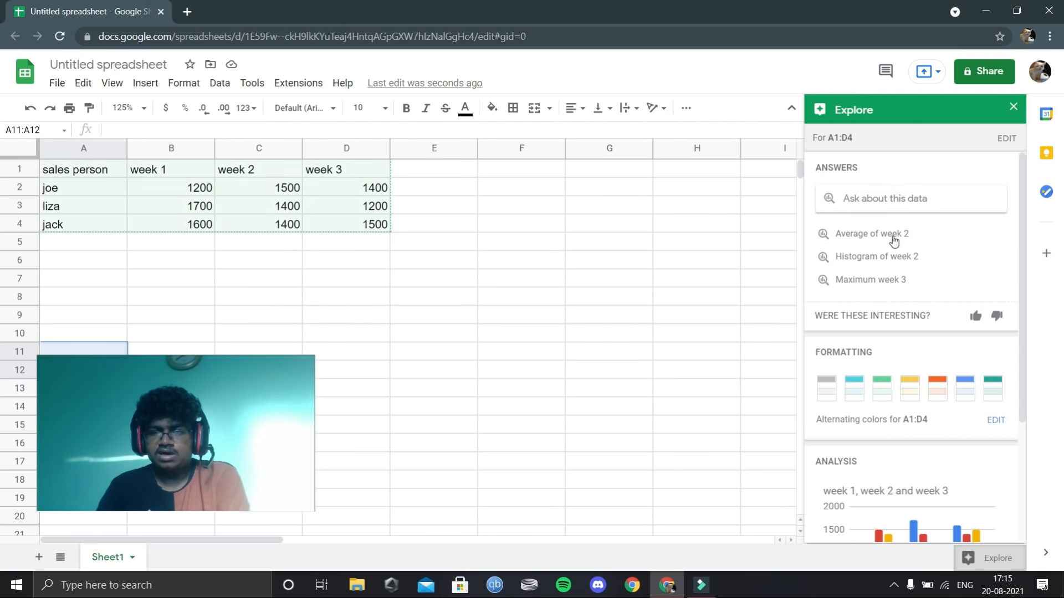
Get the suggested "Average of week 2" answer with its formula and give it a positive rating
{"action": "left_click", "coordinate": [849, 235]}
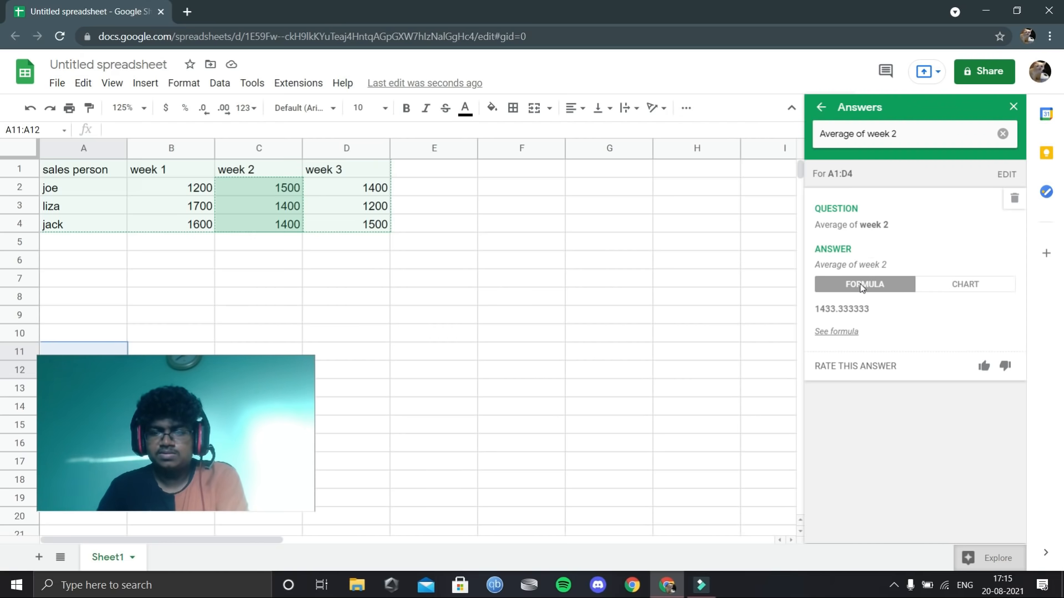
{"action": "left_click", "coordinate": [843, 333]}
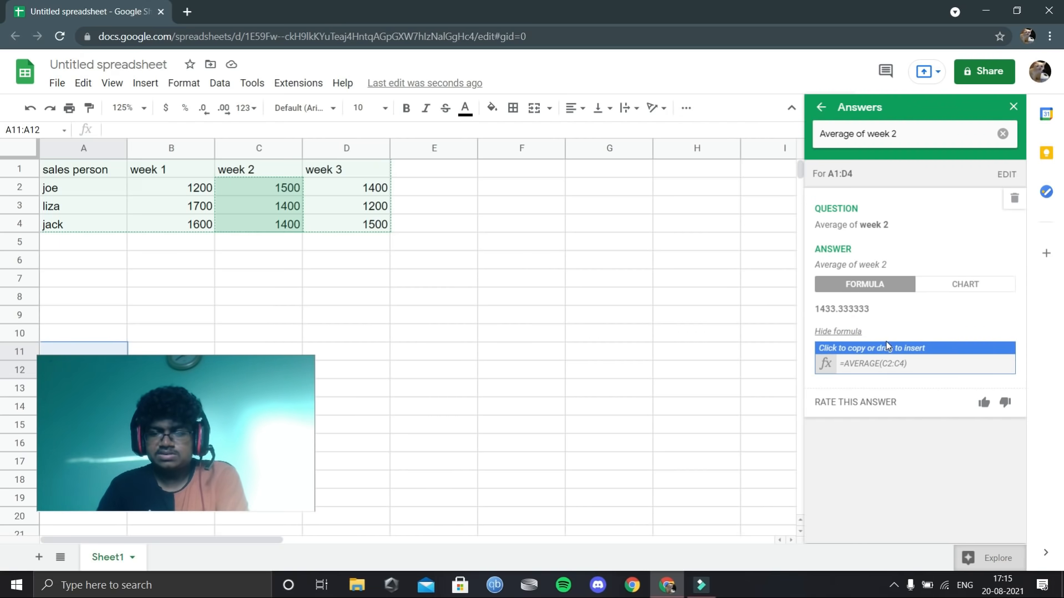
{"action": "left_click", "coordinate": [984, 405]}
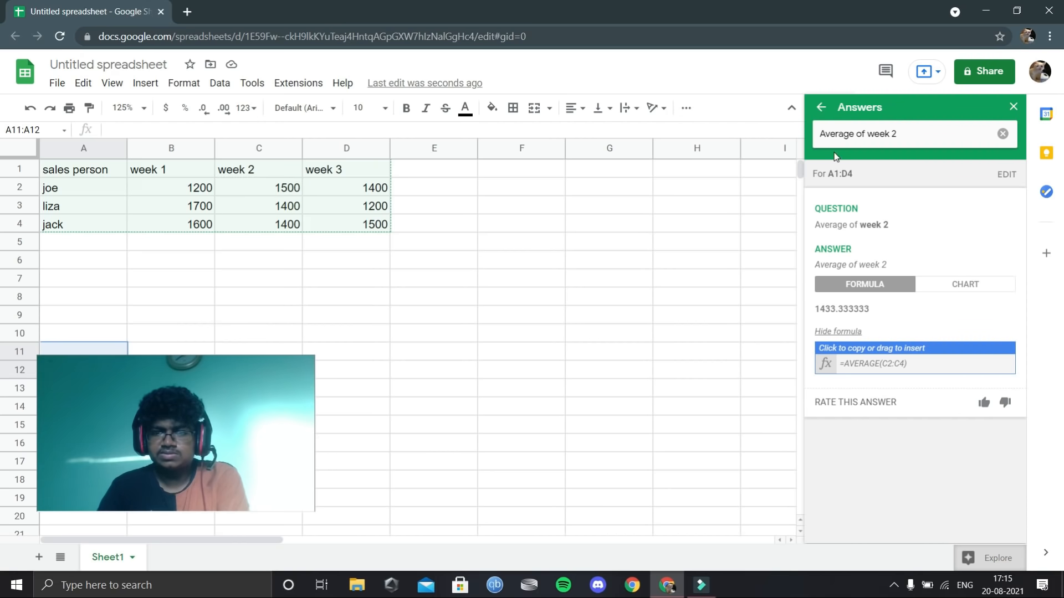
{"action": "left_click", "coordinate": [819, 109]}
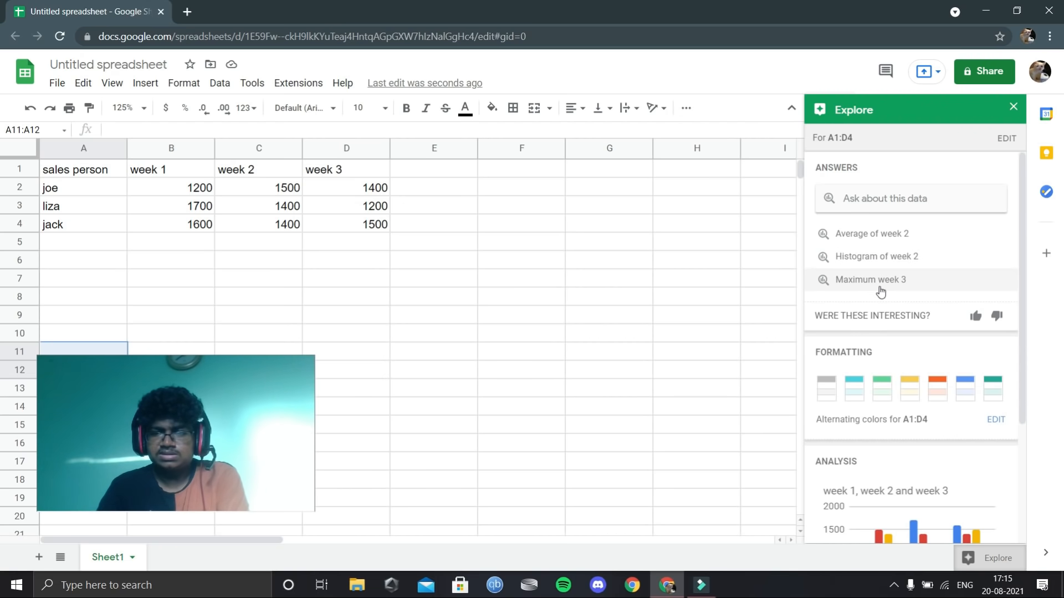
Get the suggested "Maximum week 3" answer with its formula and give it a positive rating
{"action": "left_click", "coordinate": [893, 282]}
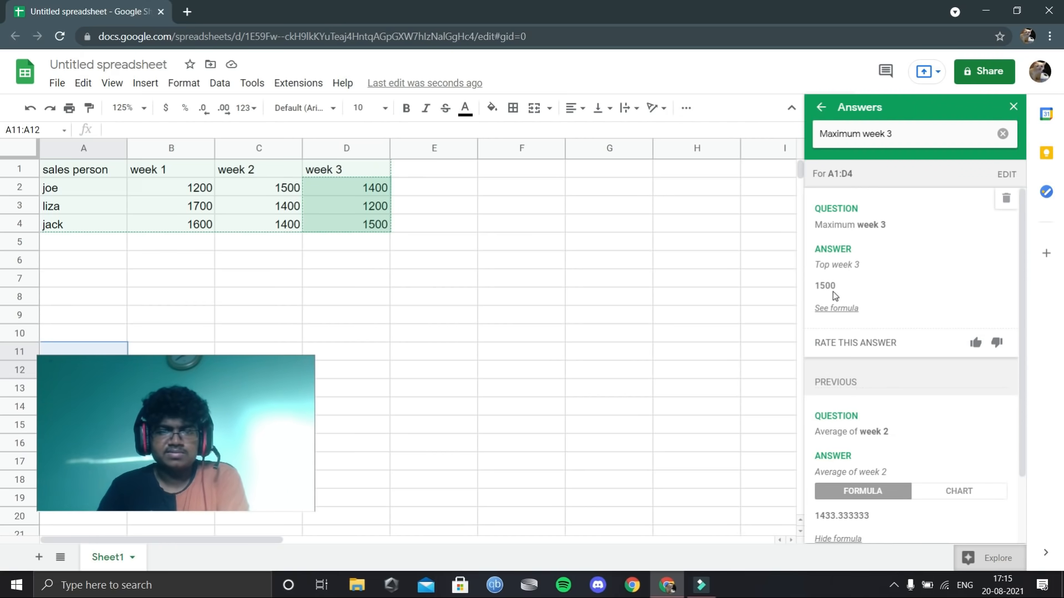
{"action": "left_click", "coordinate": [845, 309]}
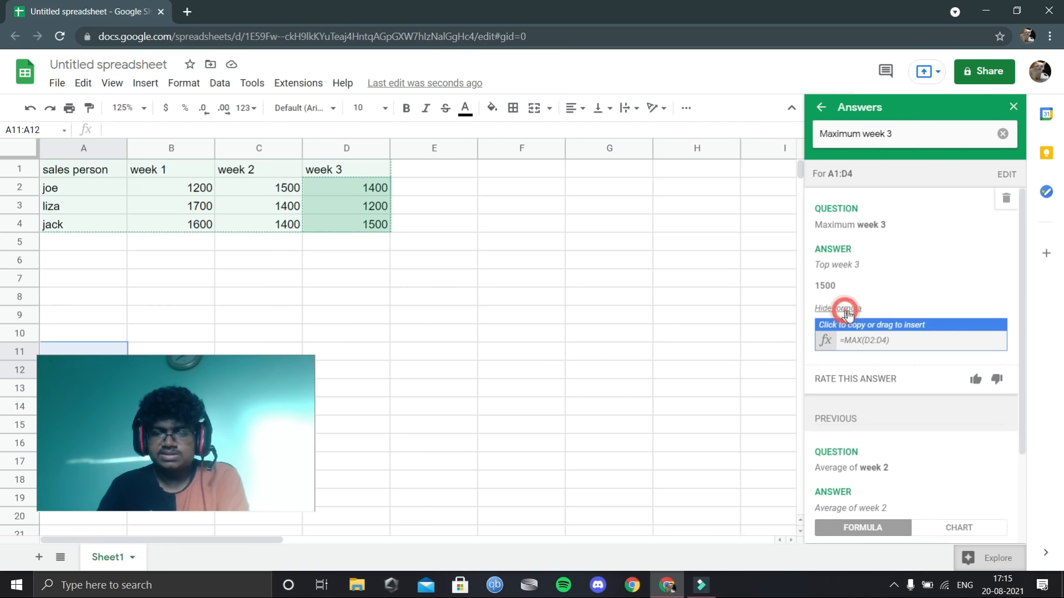
{"action": "left_click", "coordinate": [975, 380]}
Review the week 3 maximum and the previous week 2 average answers, and return to the Explore overview
{"action": "scroll", "coordinate": [949, 372], "scroll_direction": "down", "scroll_amount": 2}
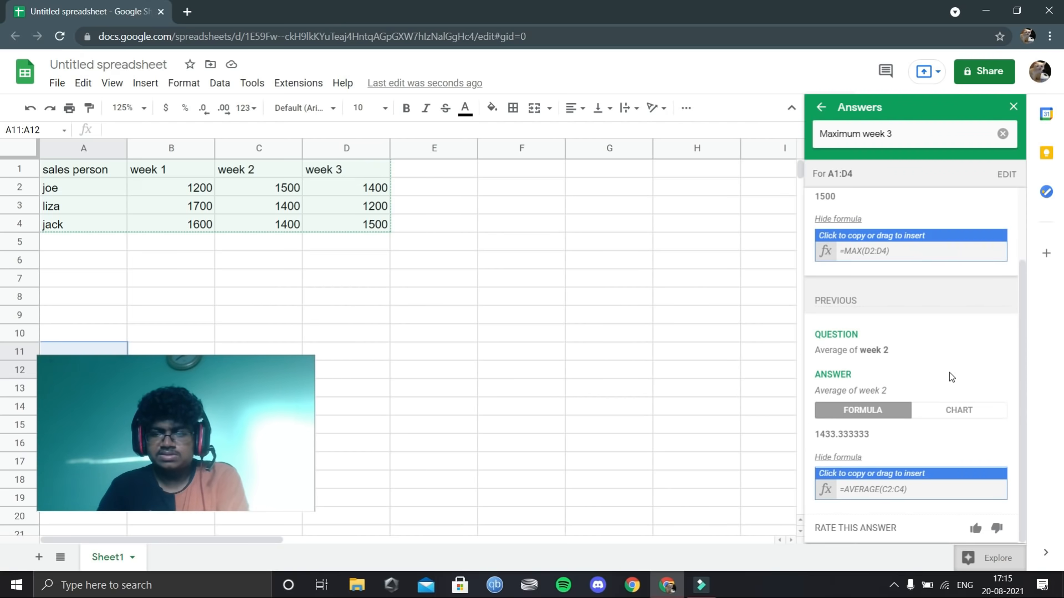
{"action": "scroll", "coordinate": [949, 372], "scroll_direction": "up", "scroll_amount": 2}
{"action": "scroll", "coordinate": [949, 371], "scroll_direction": "down", "scroll_amount": 2}
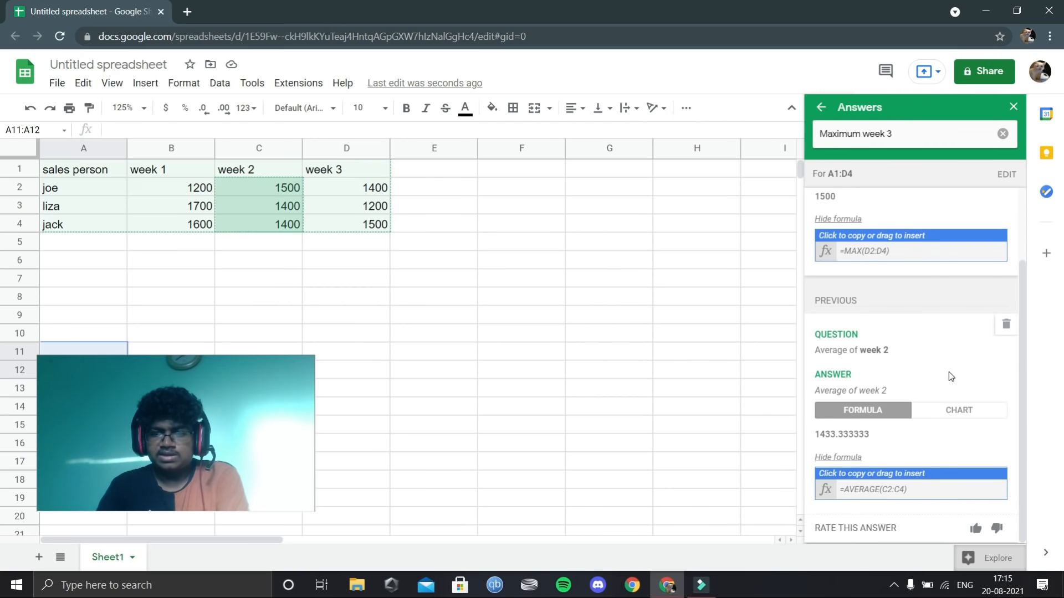
{"action": "scroll", "coordinate": [930, 288], "scroll_direction": "up", "scroll_amount": 2}
{"action": "scroll", "coordinate": [922, 228], "scroll_direction": "down", "scroll_amount": 2}
{"action": "scroll", "coordinate": [875, 315], "scroll_direction": "up", "scroll_amount": 1}
{"action": "scroll", "coordinate": [876, 315], "scroll_direction": "down", "scroll_amount": 1}
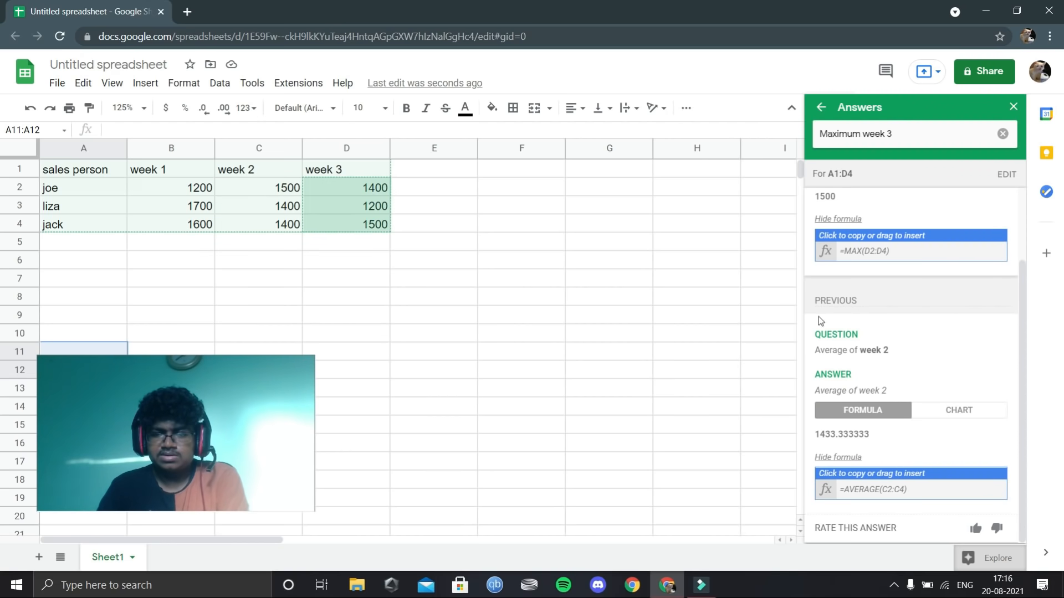
{"action": "scroll", "coordinate": [852, 342], "scroll_direction": "up", "scroll_amount": 2}
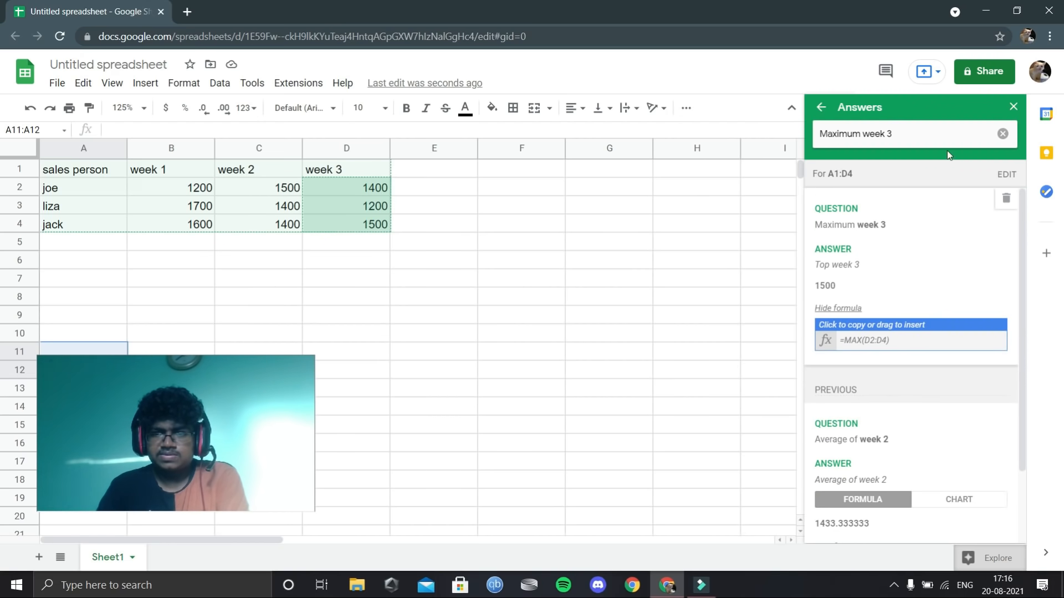
{"action": "left_click", "coordinate": [819, 111]}
Try the cyan, green, yellow, orange, blue and teal alternating color schemes on A1:D4
{"action": "scroll", "coordinate": [933, 295], "scroll_direction": "down", "scroll_amount": 2}
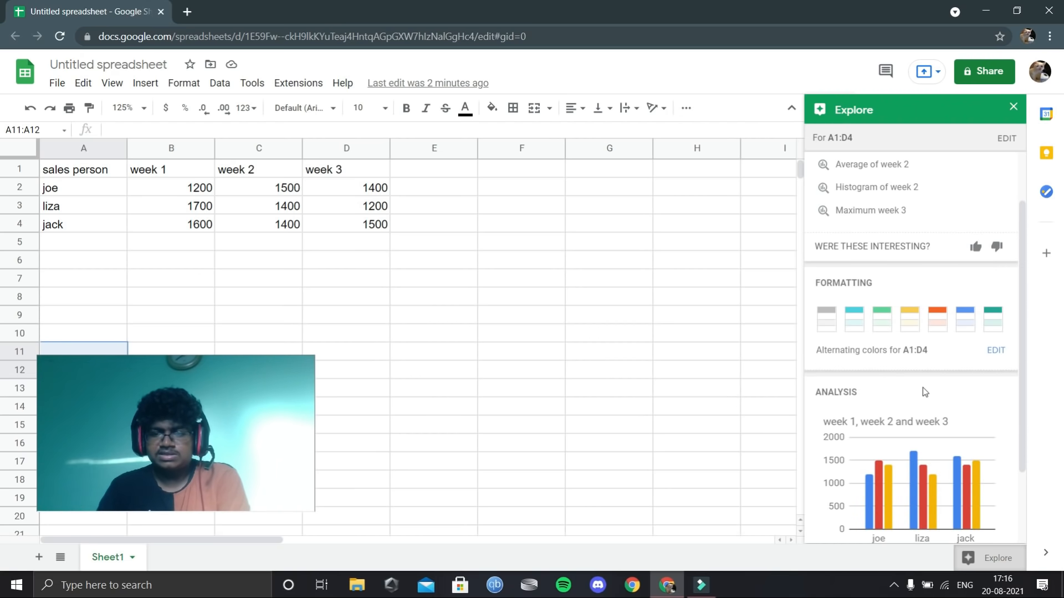
{"action": "left_click", "coordinate": [857, 321]}
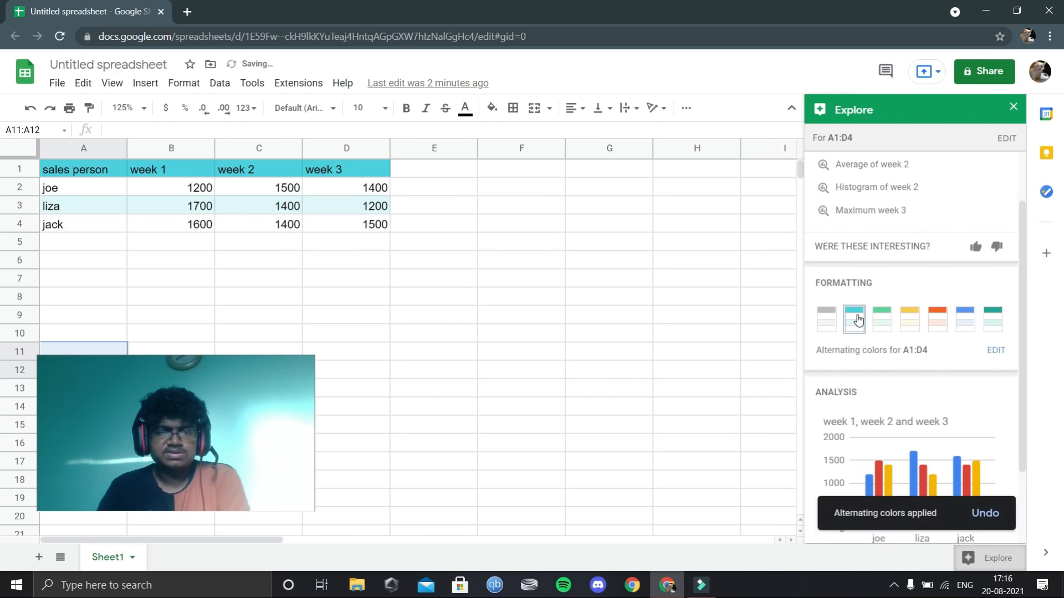
{"action": "left_click", "coordinate": [887, 327]}
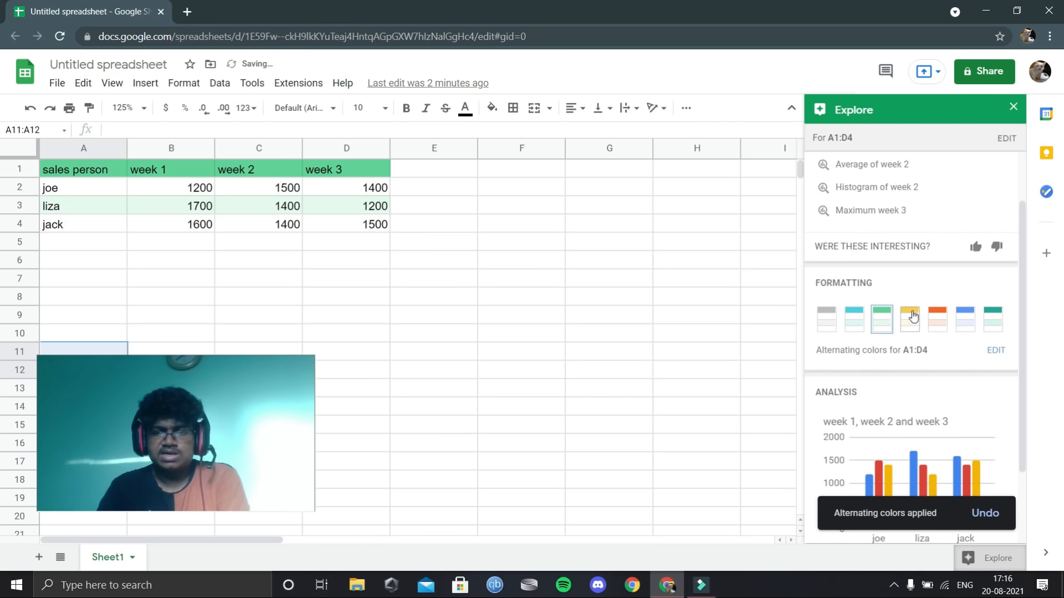
{"action": "left_click", "coordinate": [909, 317]}
{"action": "left_click", "coordinate": [938, 317]}
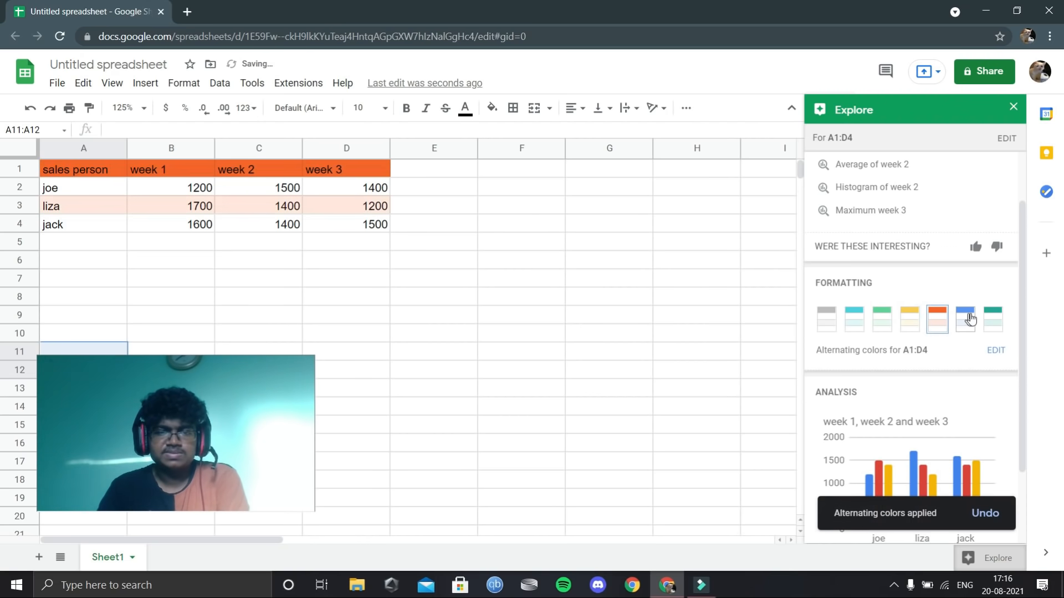
{"action": "left_click", "coordinate": [967, 319]}
{"action": "left_click", "coordinate": [989, 322]}
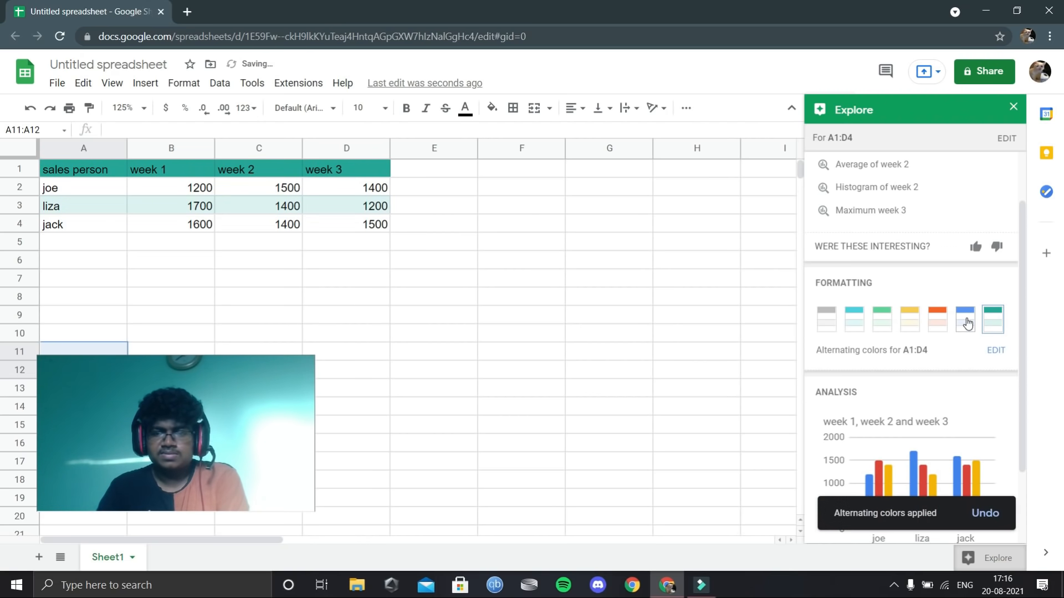
{"action": "left_click", "coordinate": [965, 320]}
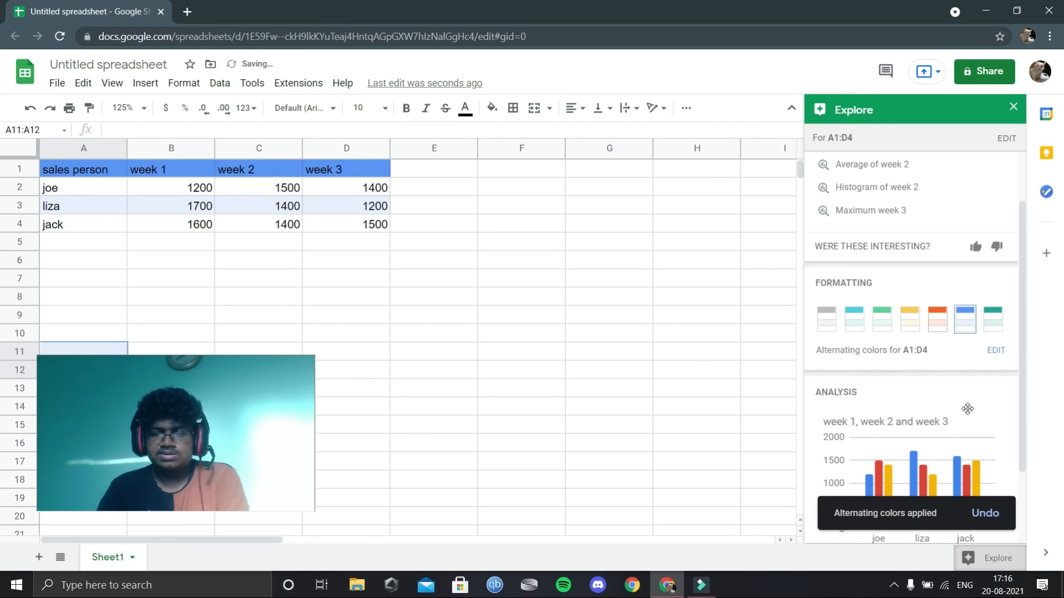
Undo the blue color scheme and apply the cyan alternating colors to A1:D4
{"action": "left_click", "coordinate": [984, 514]}
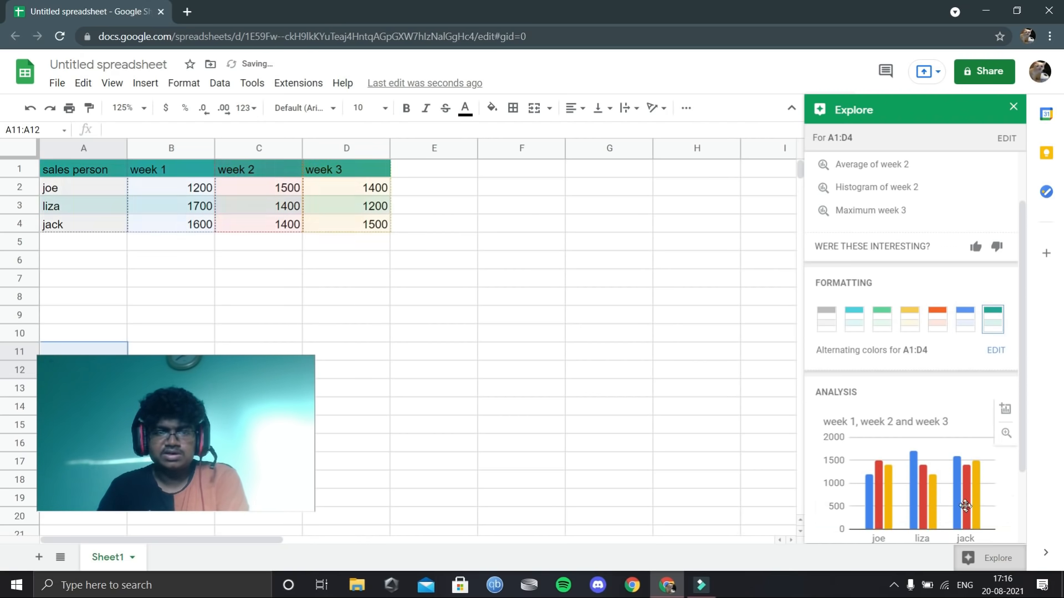
{"action": "left_click", "coordinate": [833, 327]}
{"action": "left_click", "coordinate": [850, 326]}
Insert the suggested "week 1, week 2 and week 3" column chart from the Explore analysis into the sheet
{"action": "scroll", "coordinate": [922, 308], "scroll_direction": "down", "scroll_amount": 1}
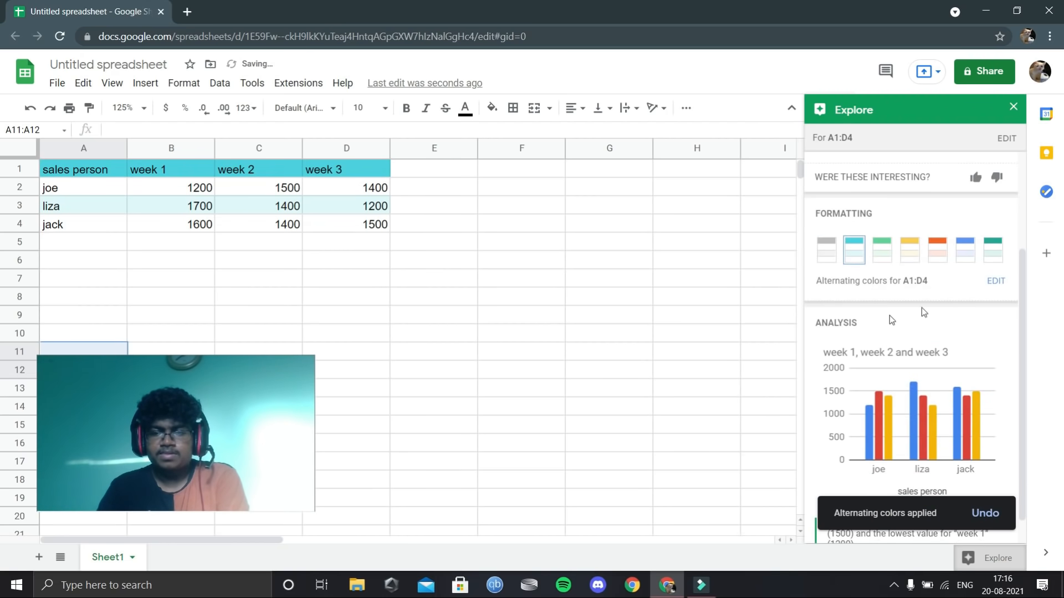
{"action": "scroll", "coordinate": [891, 299], "scroll_direction": "down", "scroll_amount": 1}
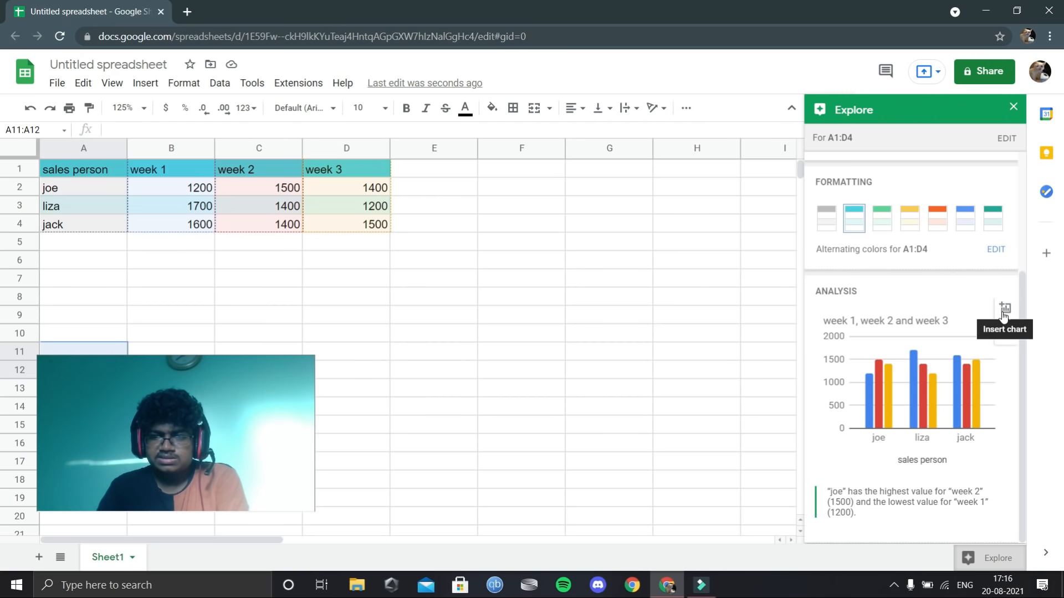
{"action": "left_click", "coordinate": [1004, 309]}
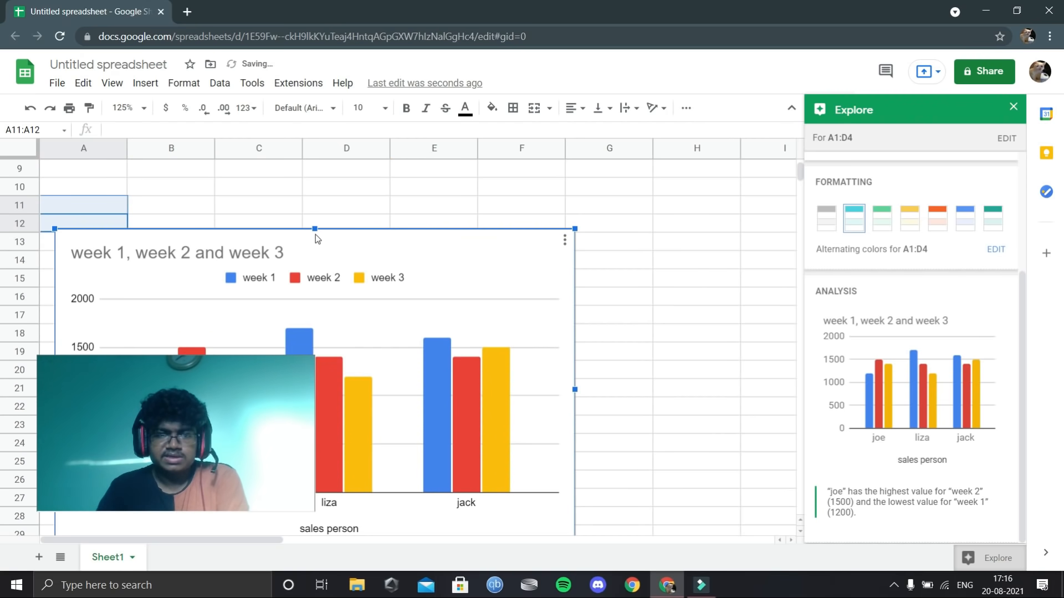
Reduce the chart's height slightly and move it beside the sales table, starting at about cell E4
{"action": "left_click_drag", "start_coordinate": [317, 229], "coordinate": [323, 261]}
{"action": "left_click_drag", "start_coordinate": [338, 339], "coordinate": [443, 265]}
{"action": "scroll", "coordinate": [491, 301], "scroll_direction": "down", "scroll_amount": 2}
{"action": "scroll", "coordinate": [491, 302], "scroll_direction": "up", "scroll_amount": 4}
{"action": "left_click_drag", "start_coordinate": [387, 312], "coordinate": [634, 206]}
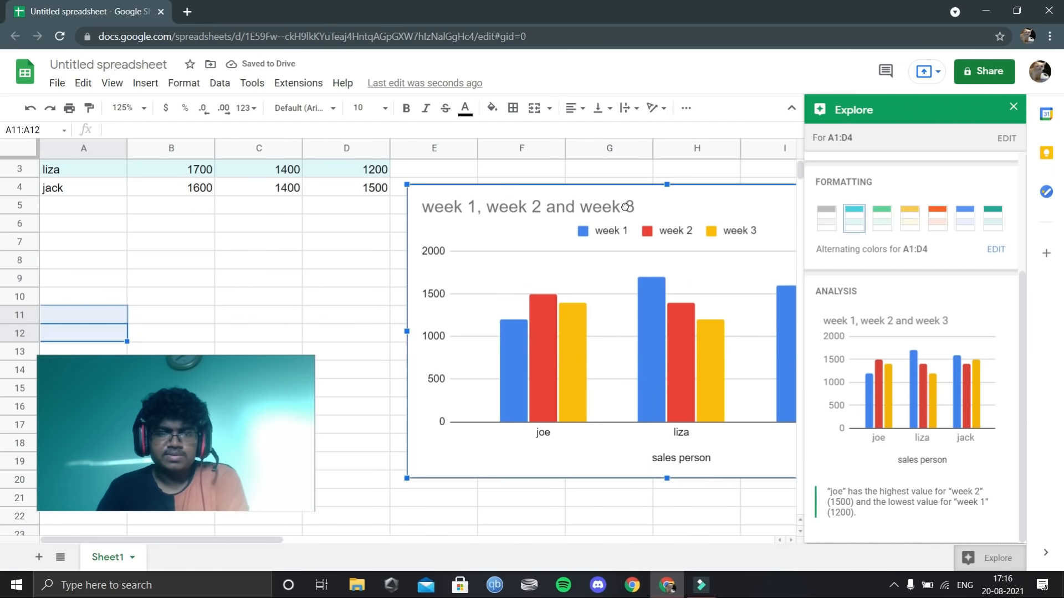
Reduce the sheet zoom to 90% and deselect the chart by selecting cell C11, then zoom out to 50%
{"action": "left_click", "coordinate": [124, 107]}
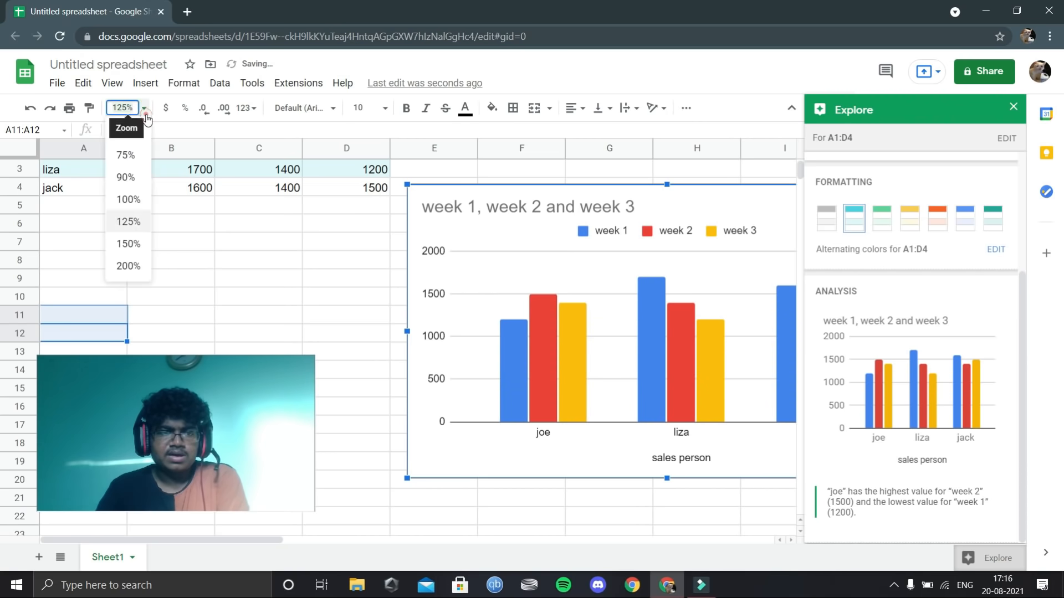
{"action": "left_click", "coordinate": [126, 178]}
{"action": "left_click", "coordinate": [189, 267]}
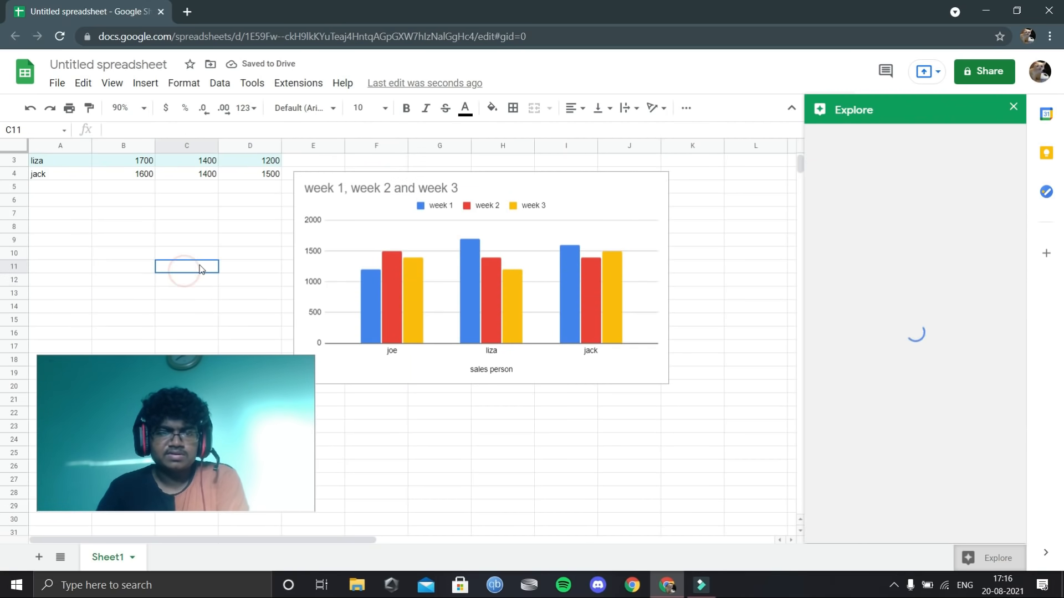
{"action": "left_click", "coordinate": [141, 107]}
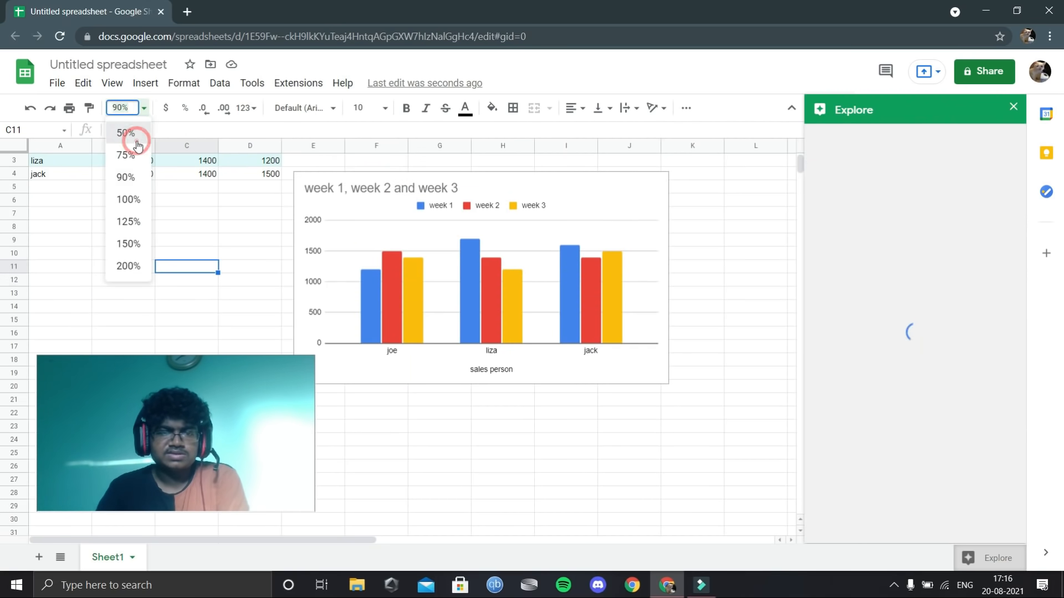
{"action": "left_click", "coordinate": [136, 136]}
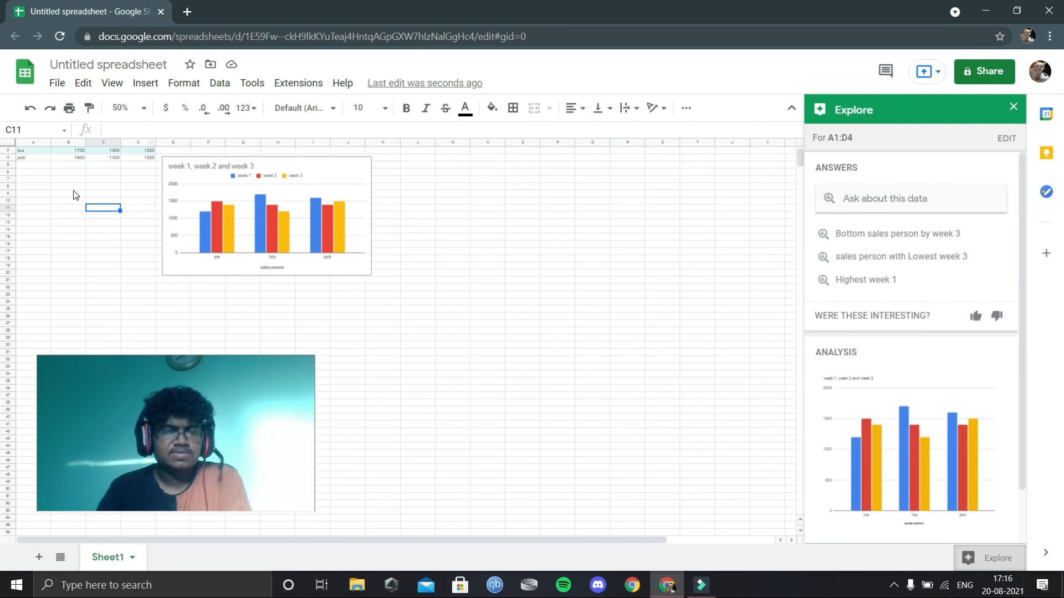
Move the column chart up beside the sales table so it starts at about row 1
{"action": "scroll", "coordinate": [76, 196], "scroll_direction": "up", "scroll_amount": 1}
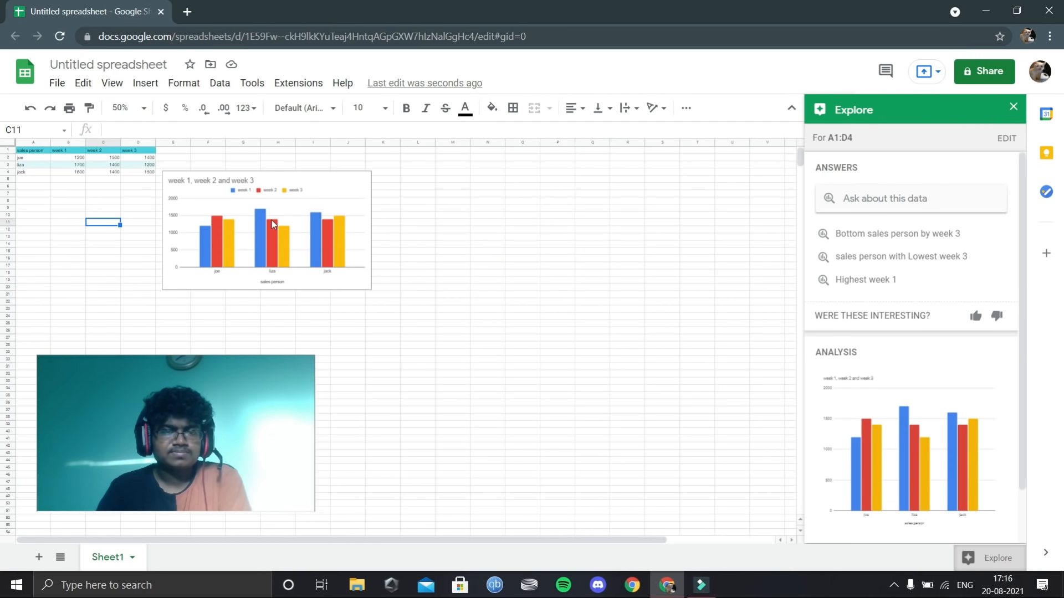
{"action": "left_click", "coordinate": [264, 187]}
{"action": "left_click_drag", "start_coordinate": [267, 186], "coordinate": [266, 172]}
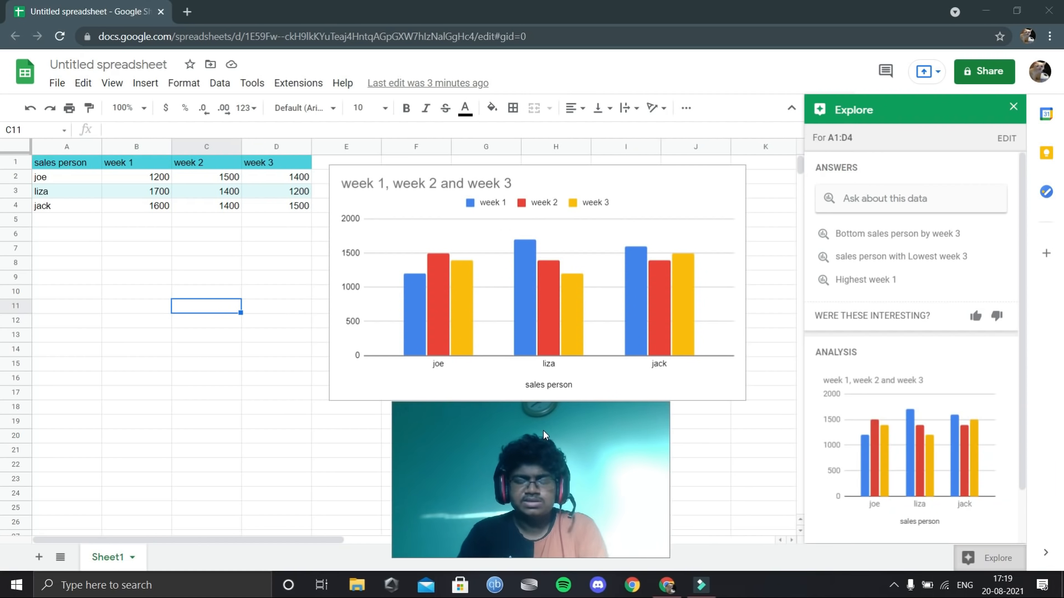
Enlarge the suggested "week 1, week 2 and week 3" chart, examine each salesperson's weekly bars, and close the preview
{"action": "mouse_move", "coordinate": [1007, 392]}
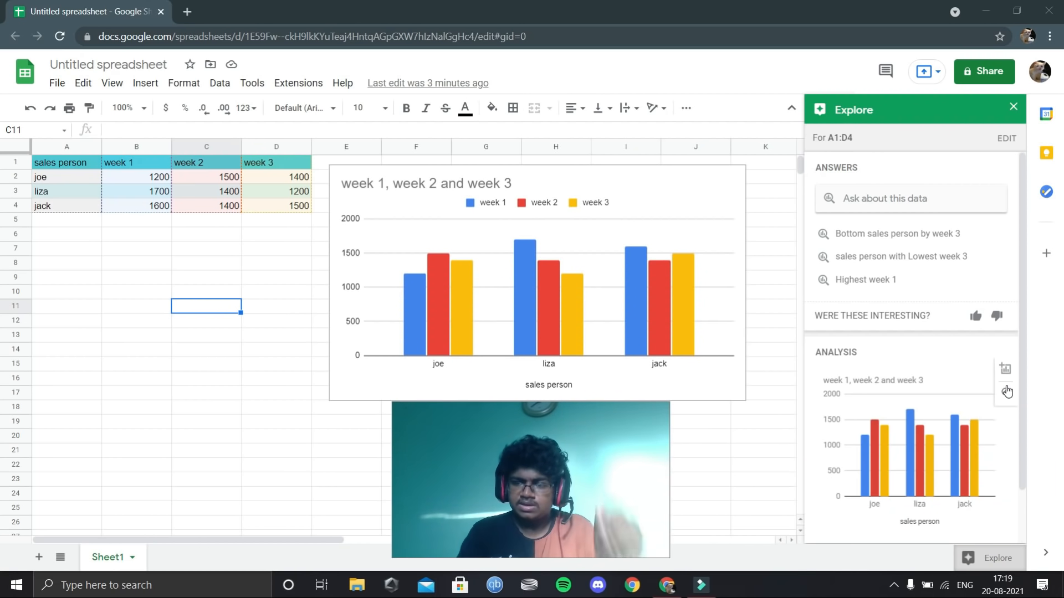
{"action": "left_click", "coordinate": [1007, 392]}
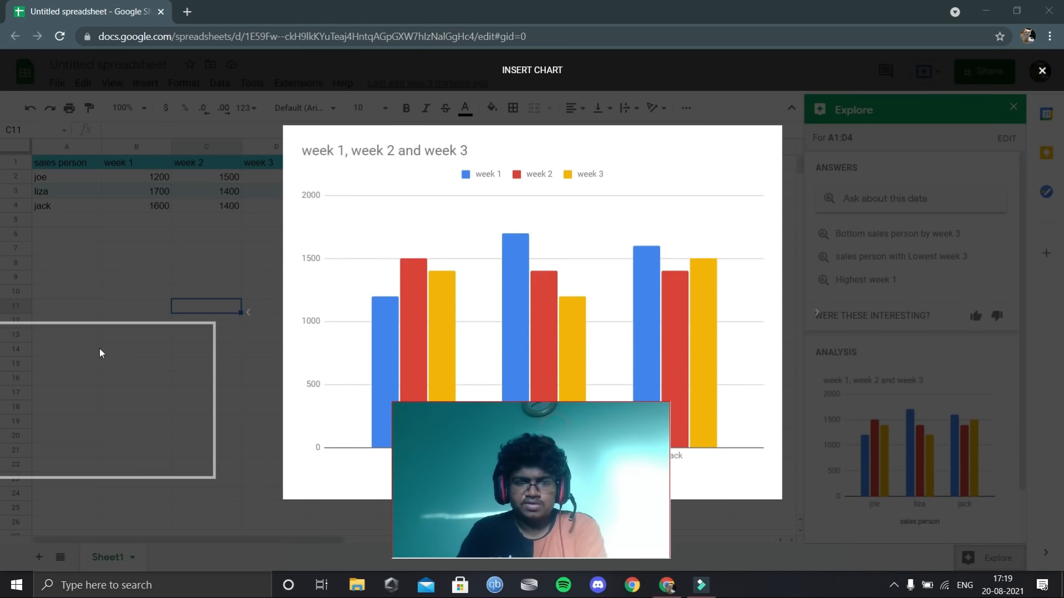
{"action": "mouse_move", "coordinate": [403, 307]}
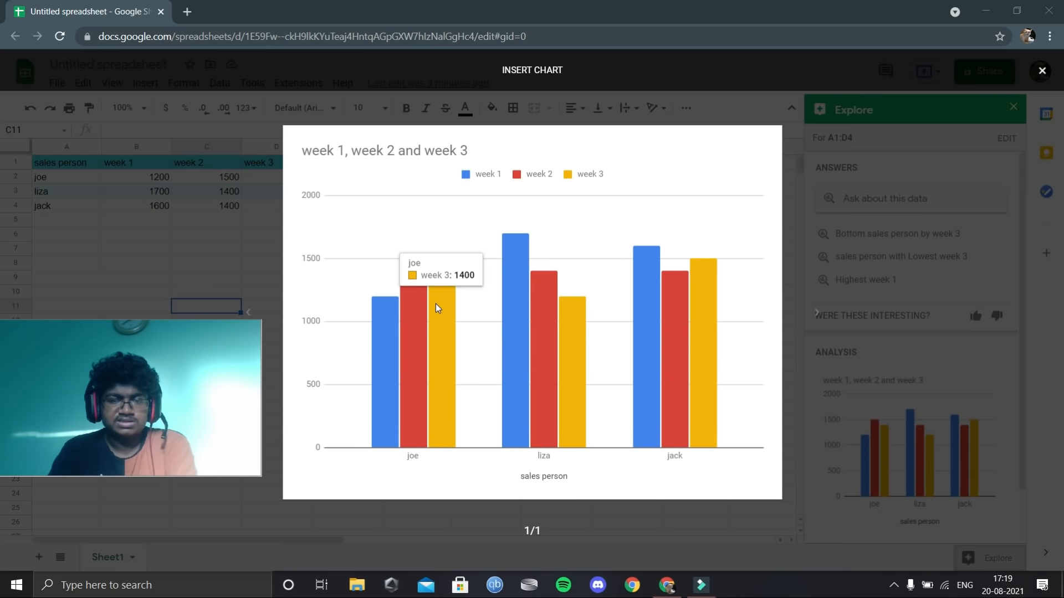
{"action": "mouse_move", "coordinate": [511, 291]}
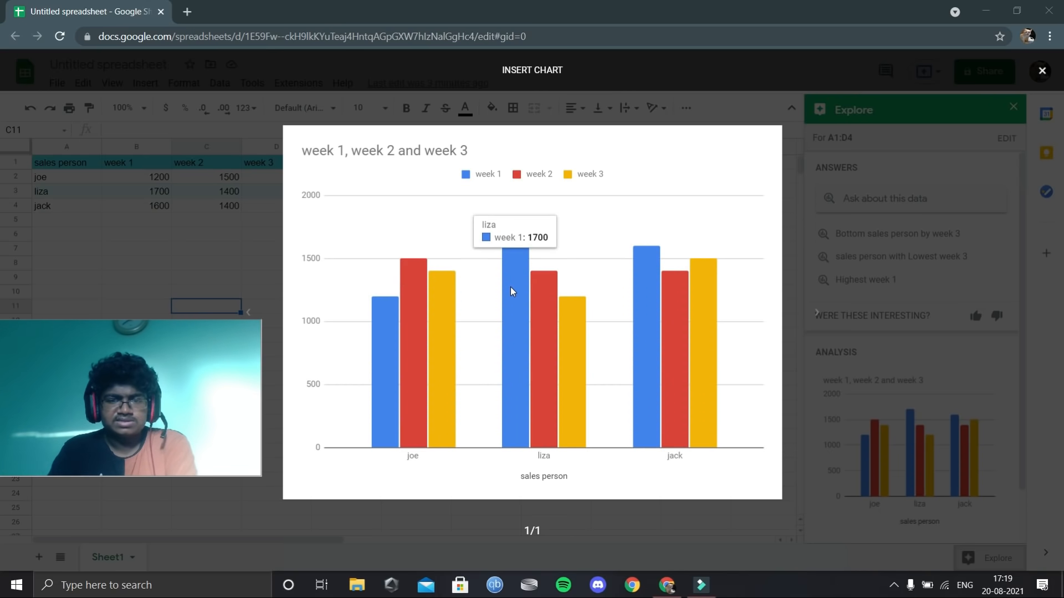
{"action": "mouse_move", "coordinate": [560, 320]}
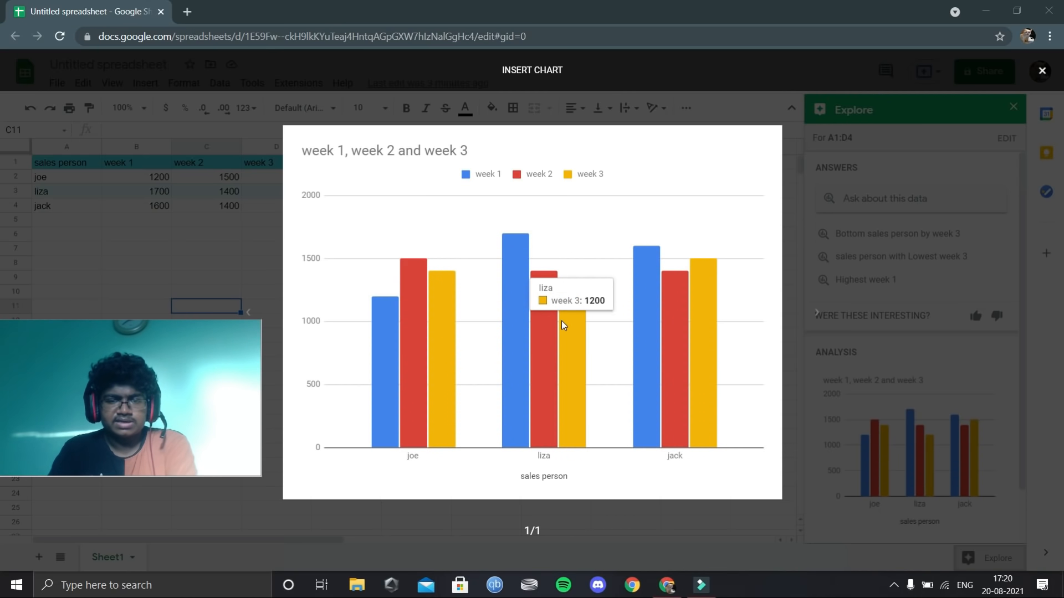
{"action": "mouse_move", "coordinate": [643, 295]}
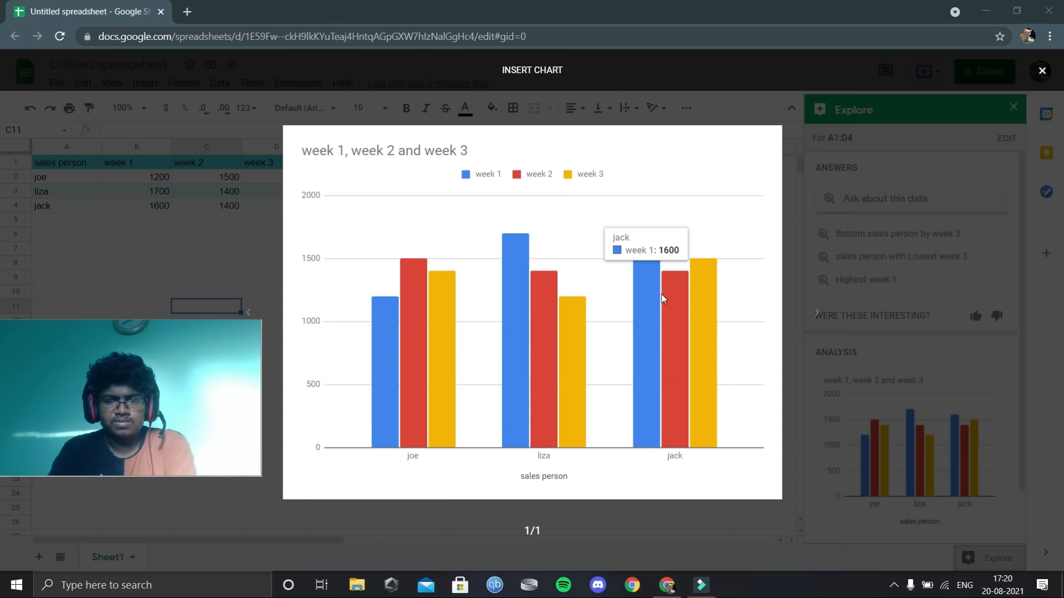
{"action": "mouse_move", "coordinate": [699, 287]}
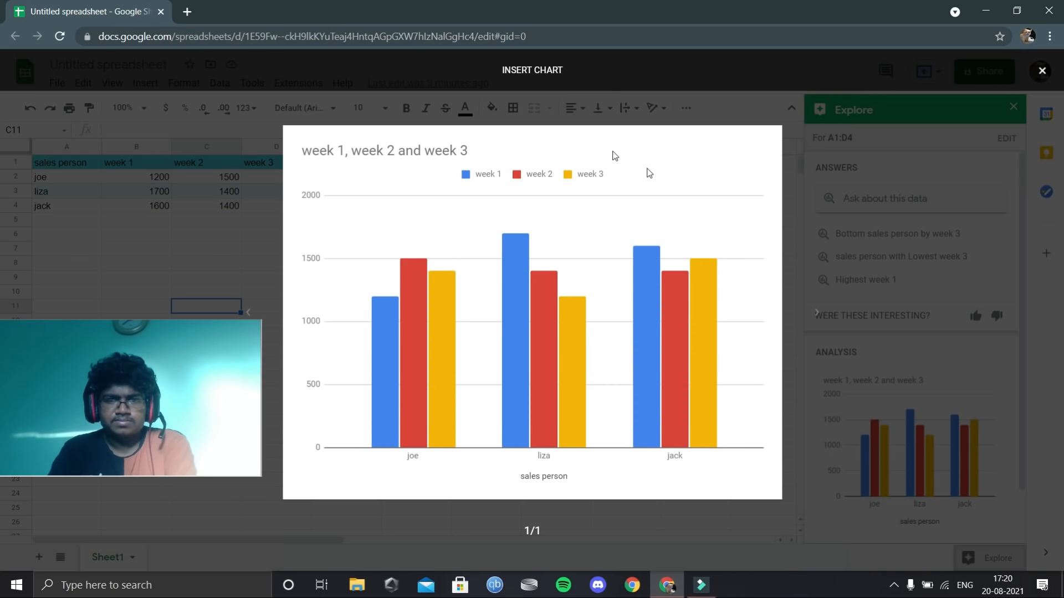
{"action": "left_click", "coordinate": [1042, 71]}
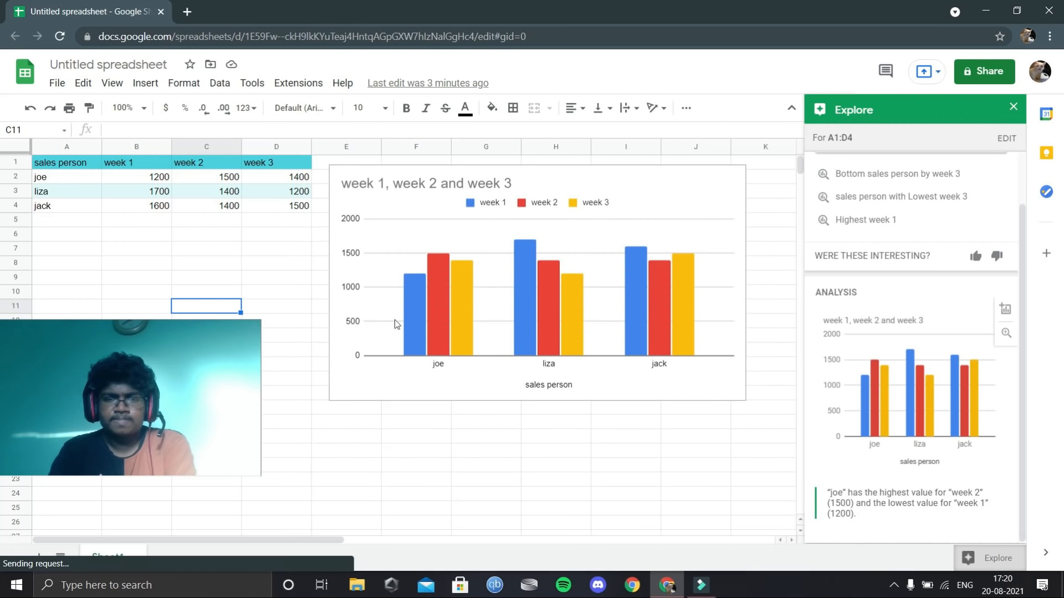
Delete the "week 1, week 2 and week 3" chart from the sheet and close the Explore pane
{"action": "left_click_drag", "start_coordinate": [184, 385], "coordinate": [977, 448]}
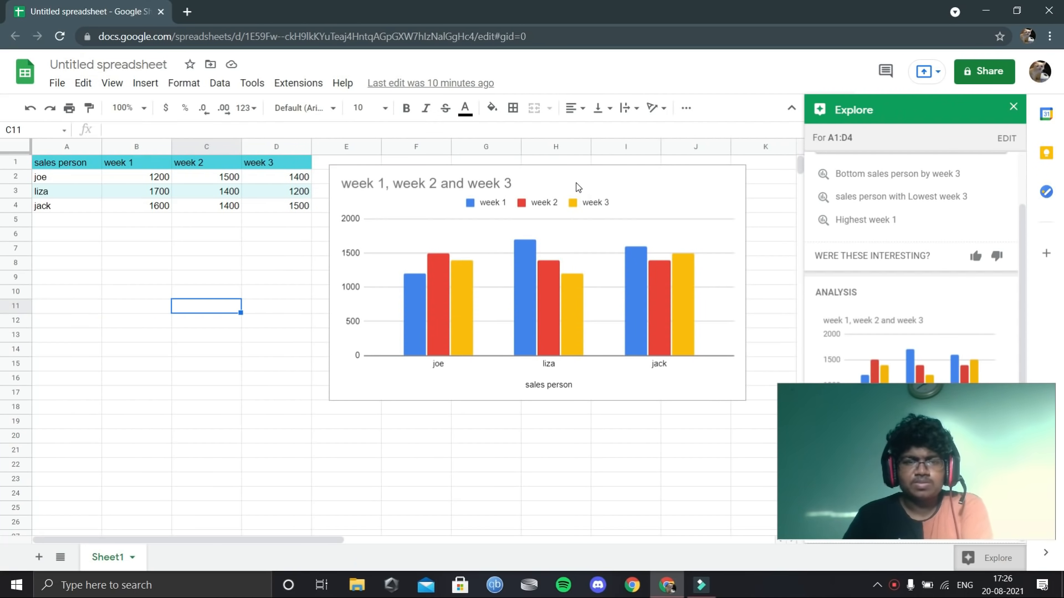
{"action": "left_click", "coordinate": [605, 178]}
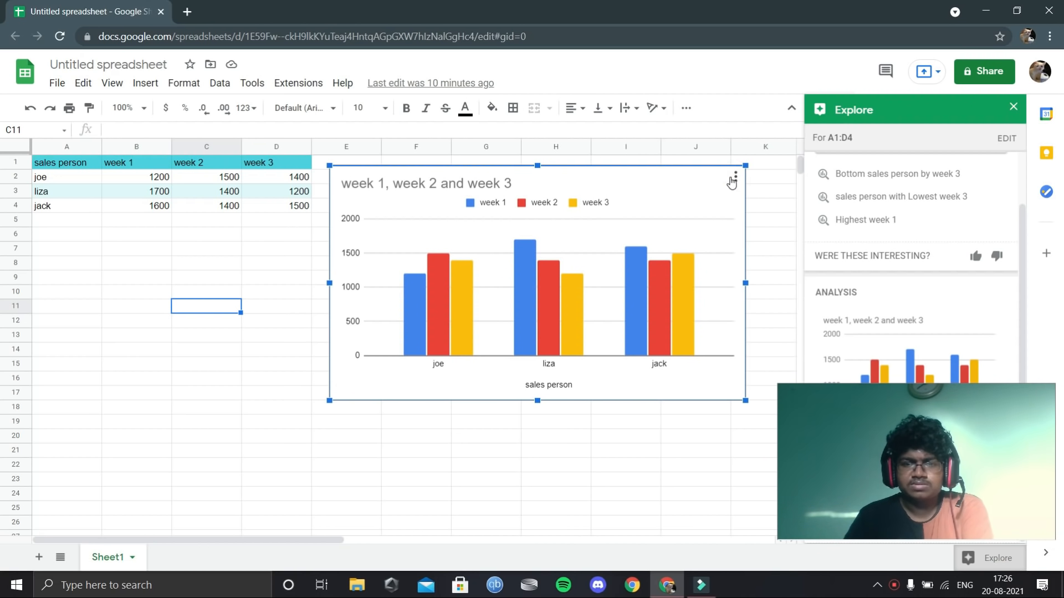
{"action": "left_click", "coordinate": [734, 176]}
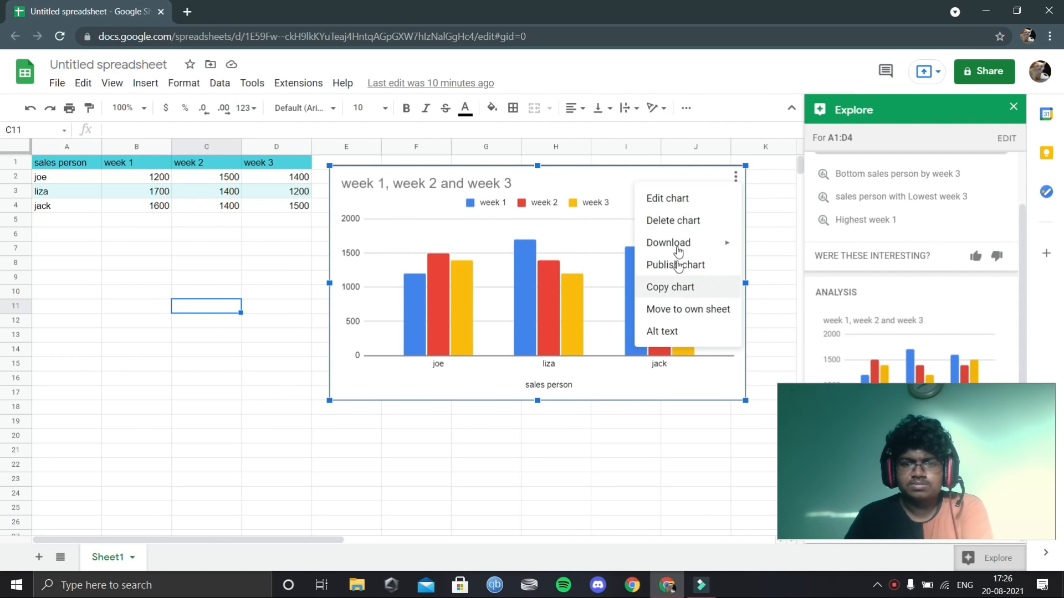
{"action": "left_click", "coordinate": [675, 220]}
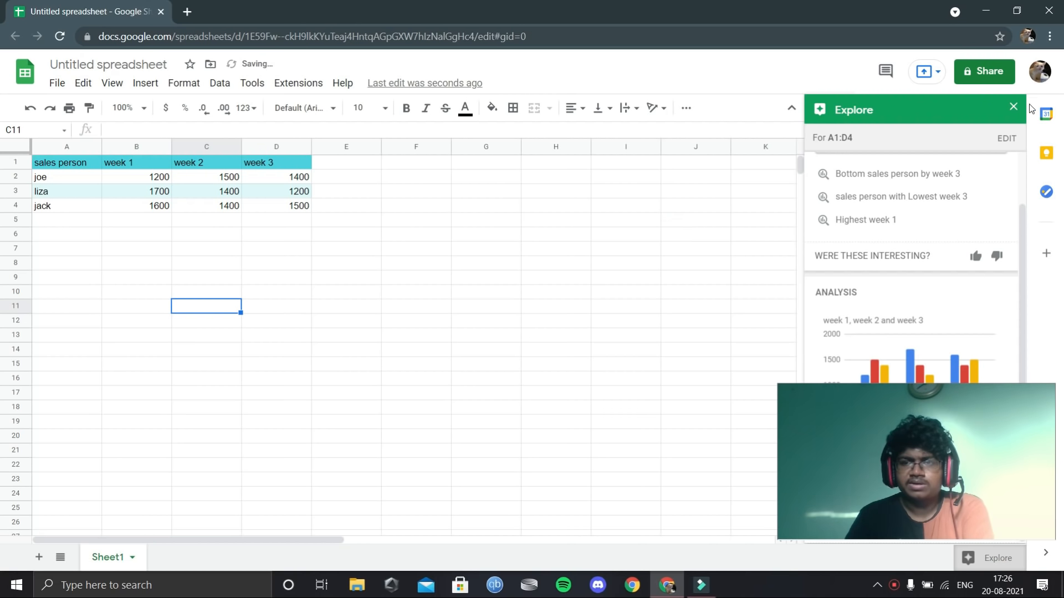
{"action": "left_click", "coordinate": [1014, 108]}
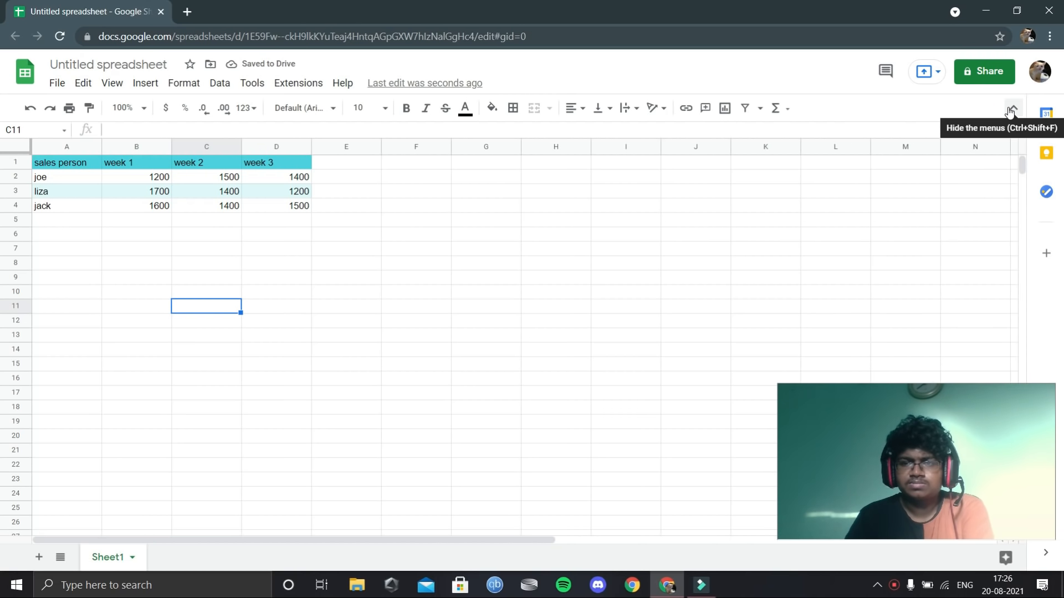
Switch to the compact view with the menus hidden and set the sheet zoom to 125%
{"action": "left_click", "coordinate": [1010, 110]}
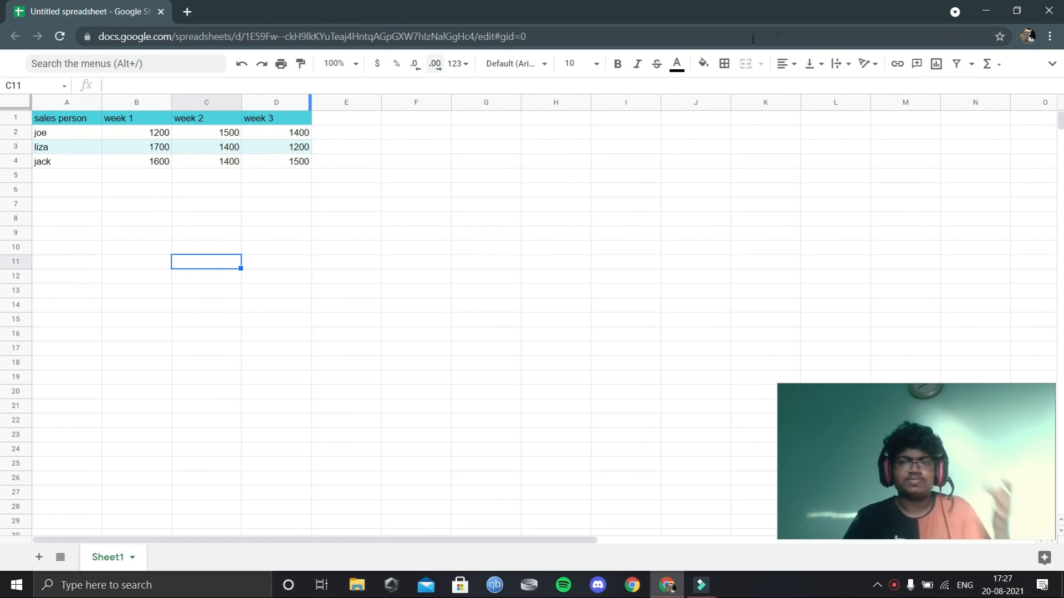
{"action": "left_click", "coordinate": [1049, 65]}
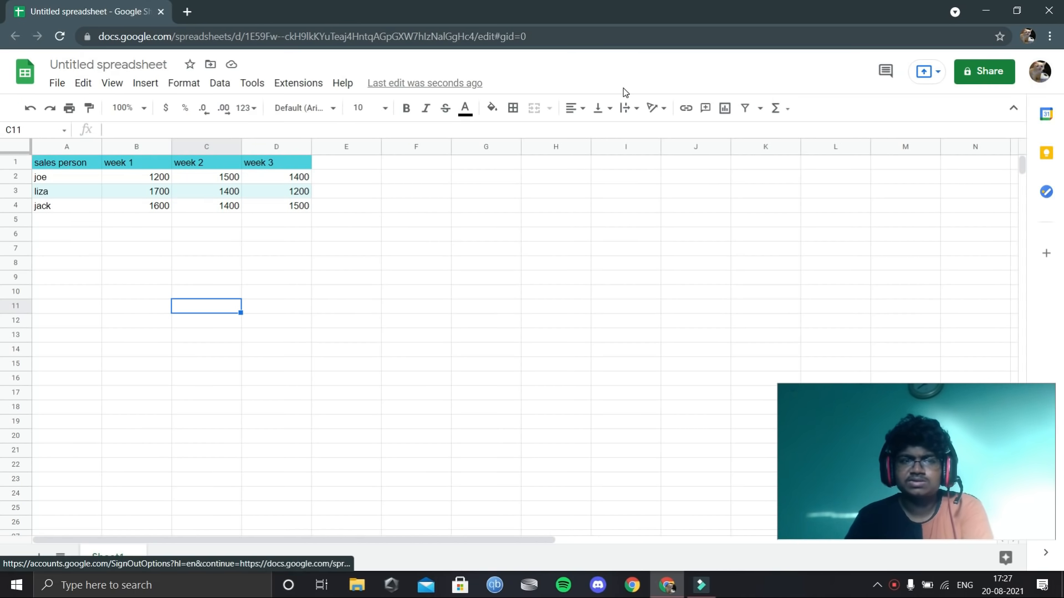
{"action": "left_click", "coordinate": [1011, 106]}
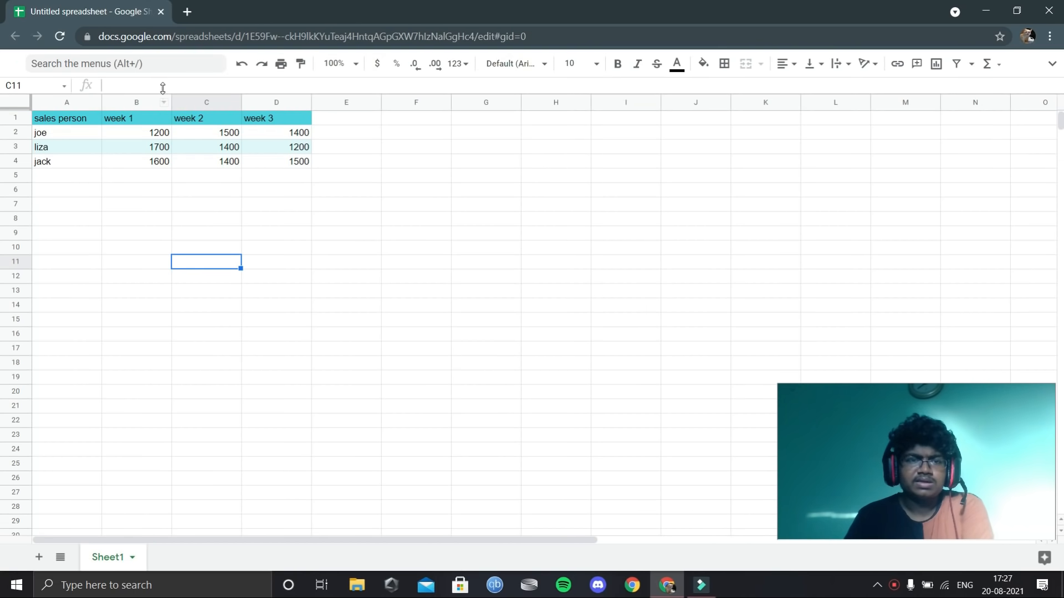
{"action": "left_click", "coordinate": [355, 64]}
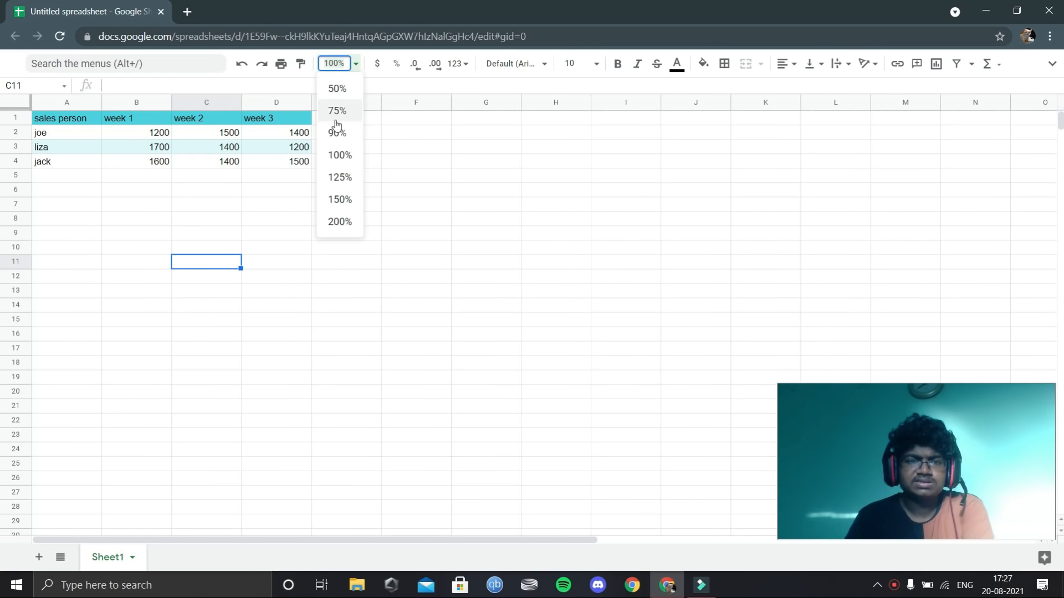
{"action": "left_click", "coordinate": [339, 178]}
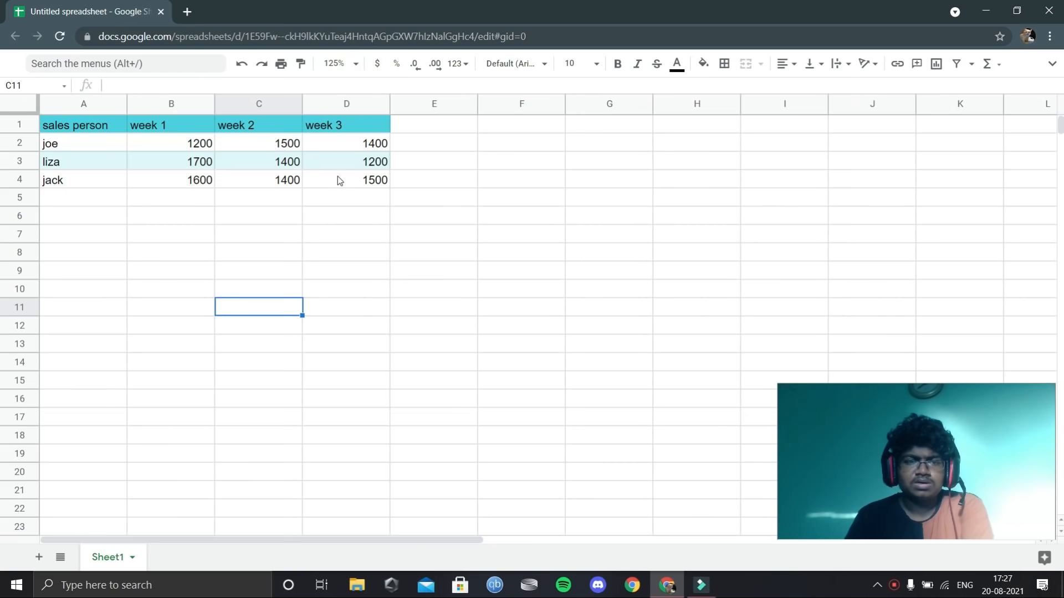
Add the header "total" in cell E1, beside the week 3 column
{"action": "left_click", "coordinate": [412, 129]}
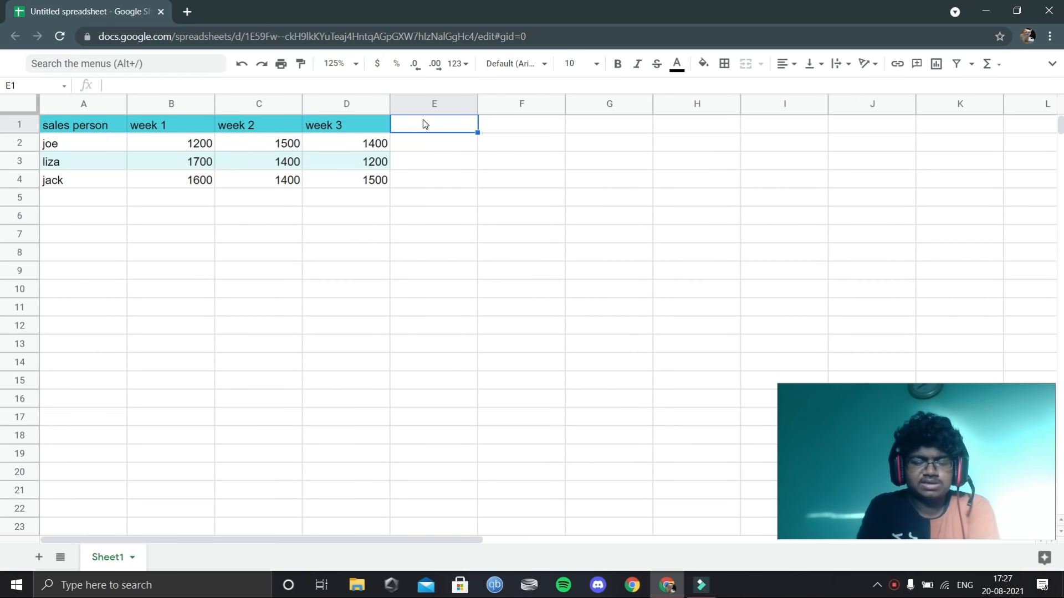
{"action": "type", "text": "to"}
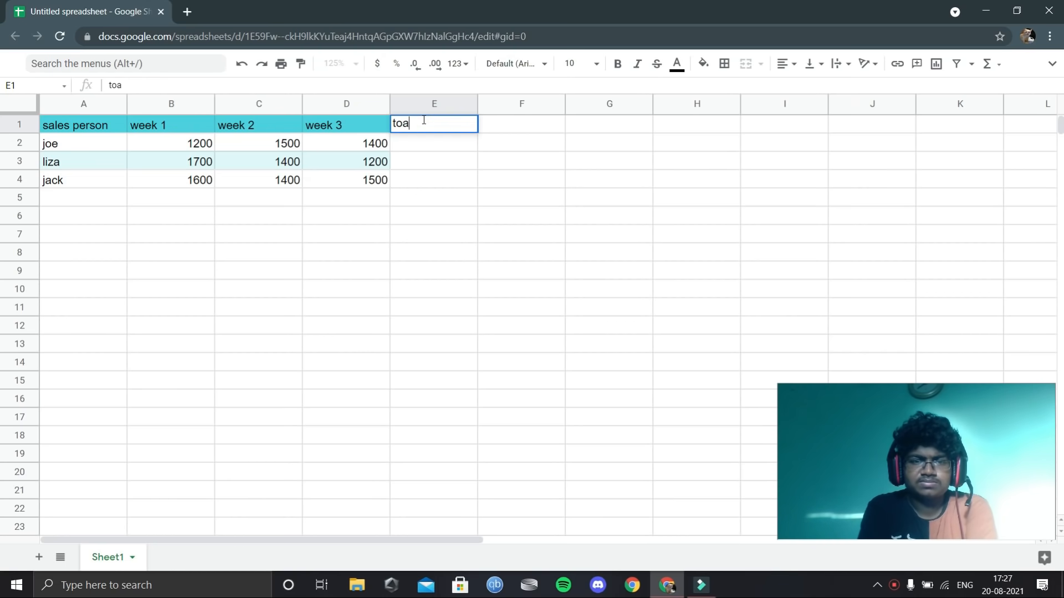
{"action": "type", "text": "tal"}
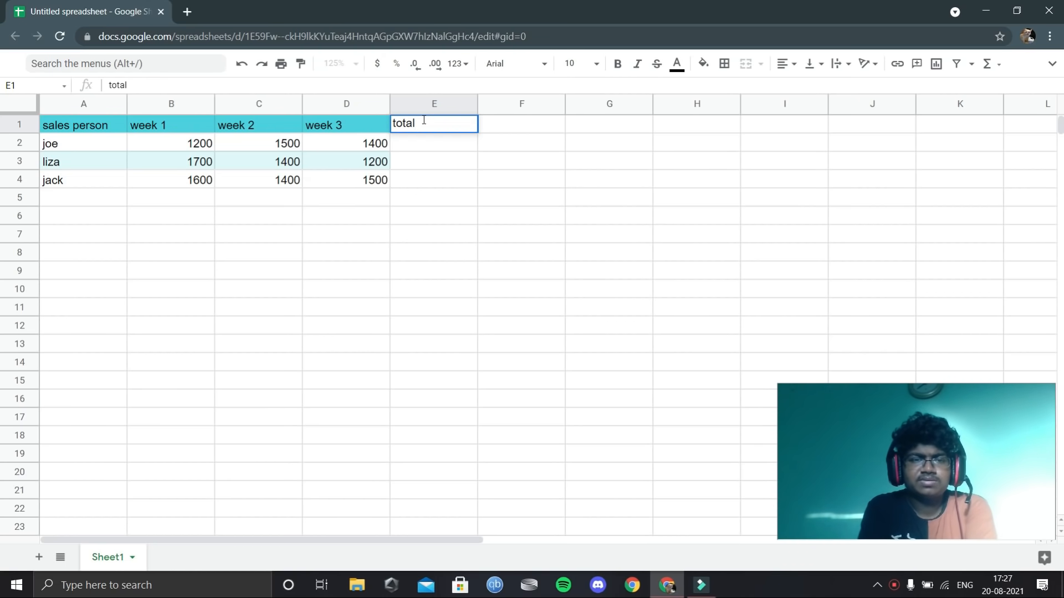
Total the first salesperson's three weeks in cell E2 with the formula =1200+1500+1400
{"action": "left_click", "coordinate": [413, 144]}
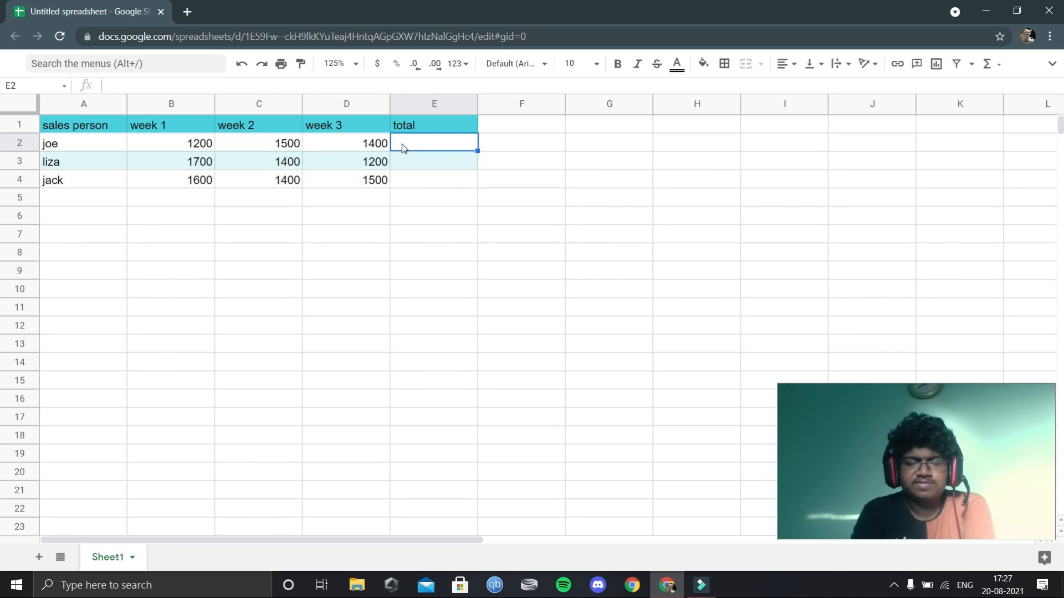
{"action": "type", "text": "="}
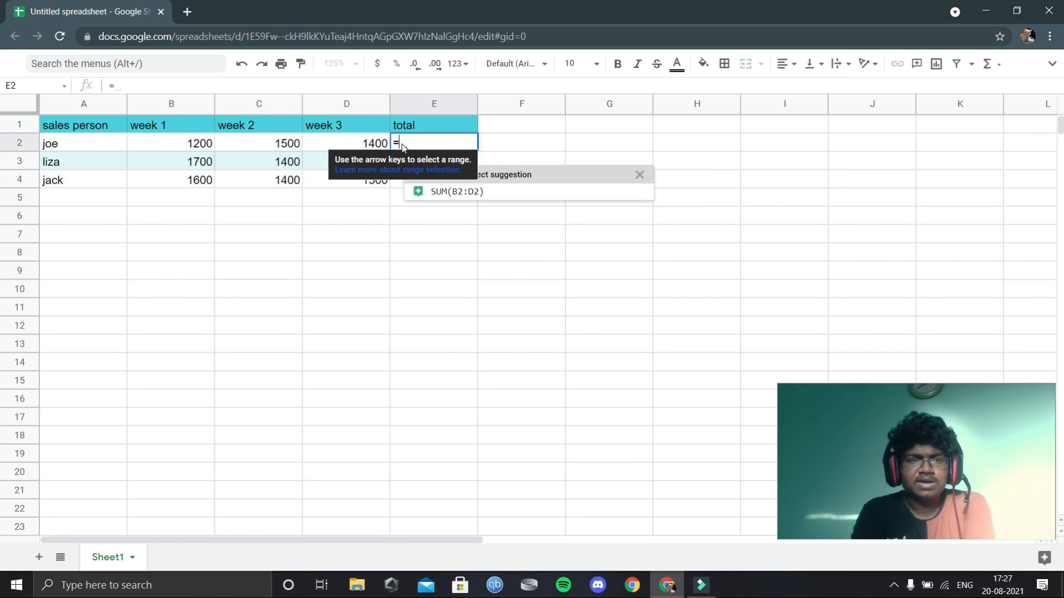
{"action": "type", "text": "1200"}
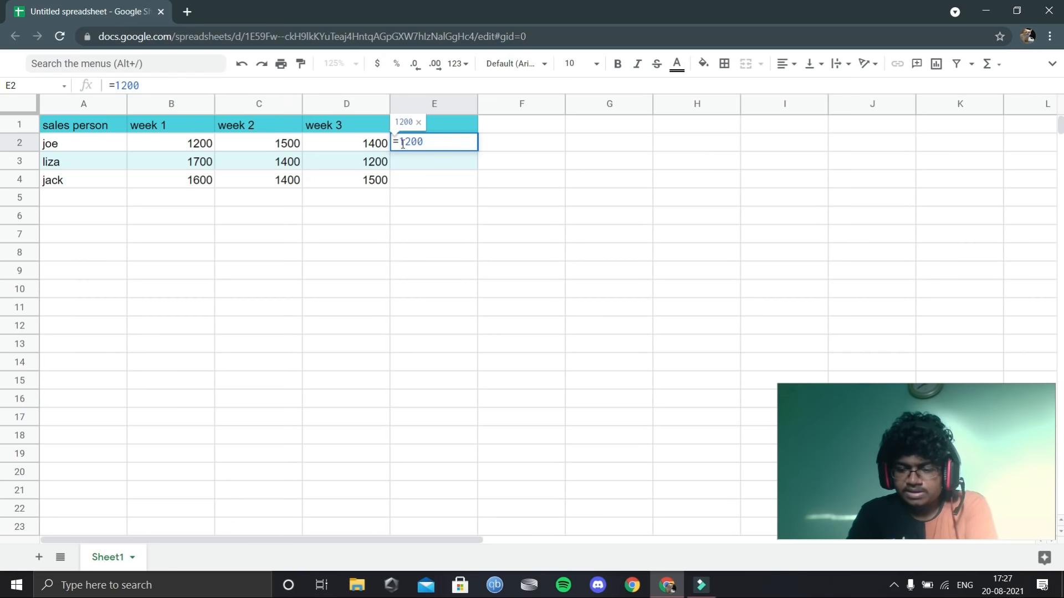
{"action": "type", "text": "+"}
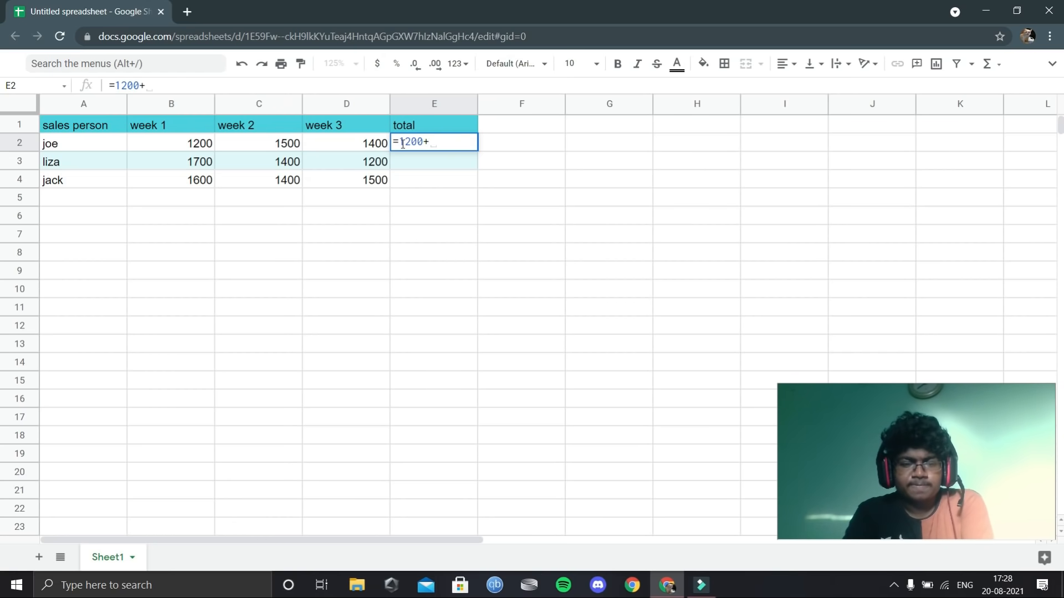
{"action": "type", "text": "1500"}
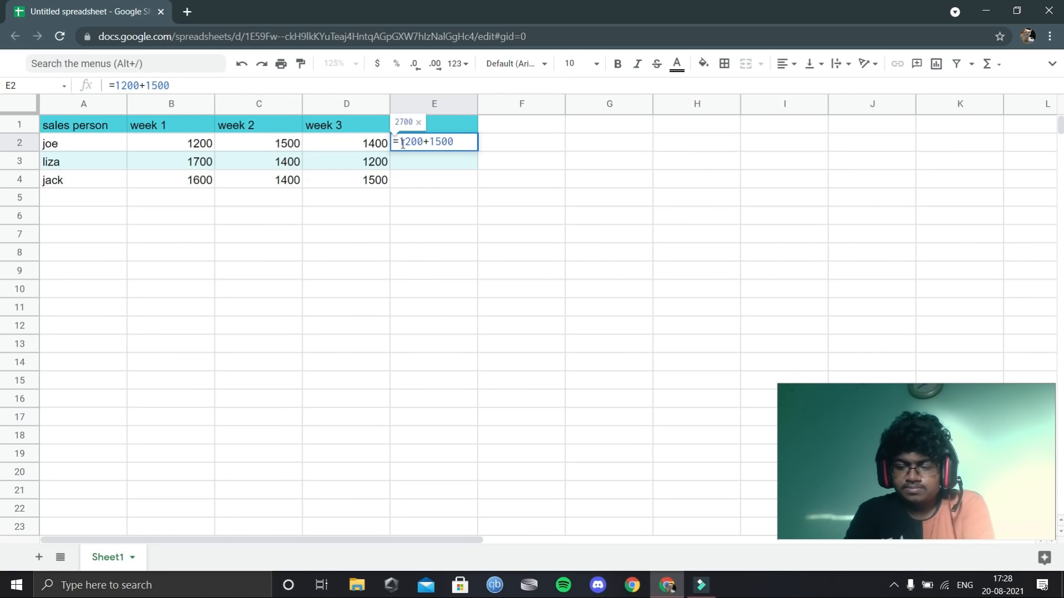
{"action": "type", "text": "+1400"}
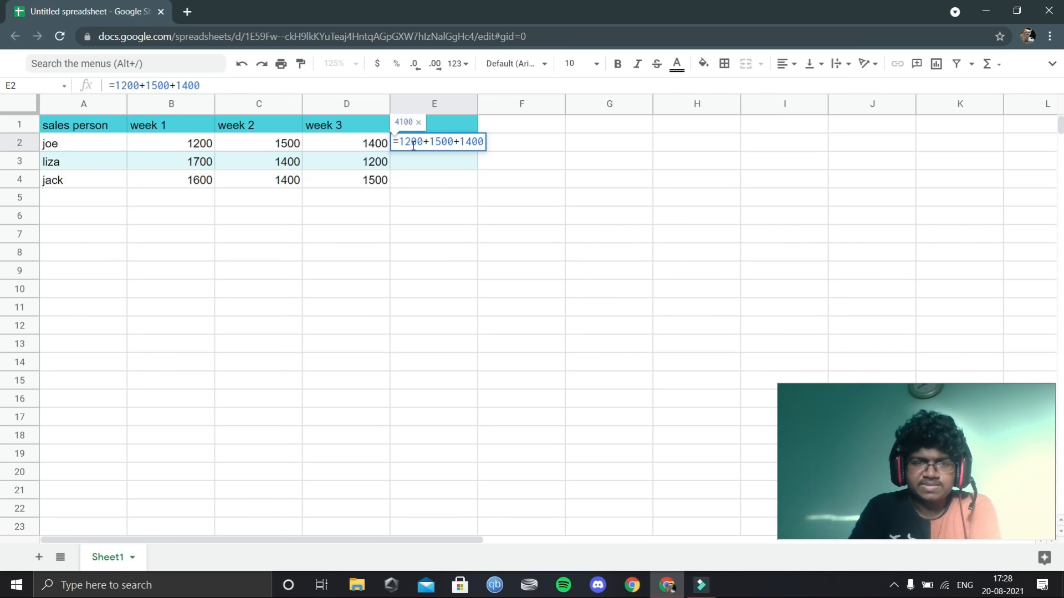
{"action": "key", "text": "Return"}
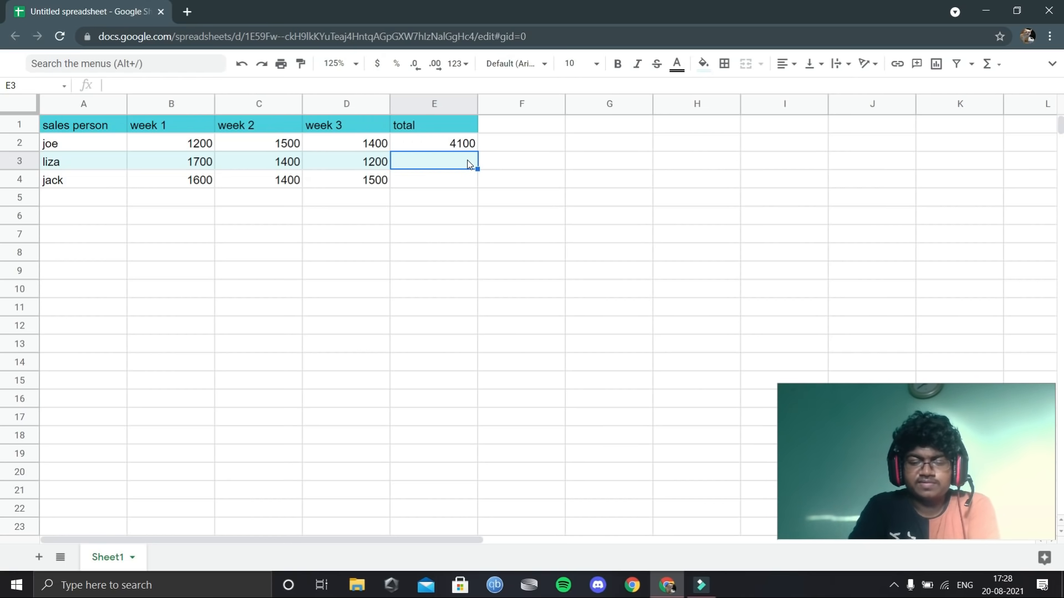
Total the second salesperson's three weeks in cell E3 with the formula =1700+1400+1200 and select cell E4
{"action": "type", "text": "="}
{"action": "type", "text": "1"}
{"action": "type", "text": "770"}
{"action": "key", "text": "BackSpace"}
{"action": "key", "text": "BackSpace"}
{"action": "type", "text": "00"}
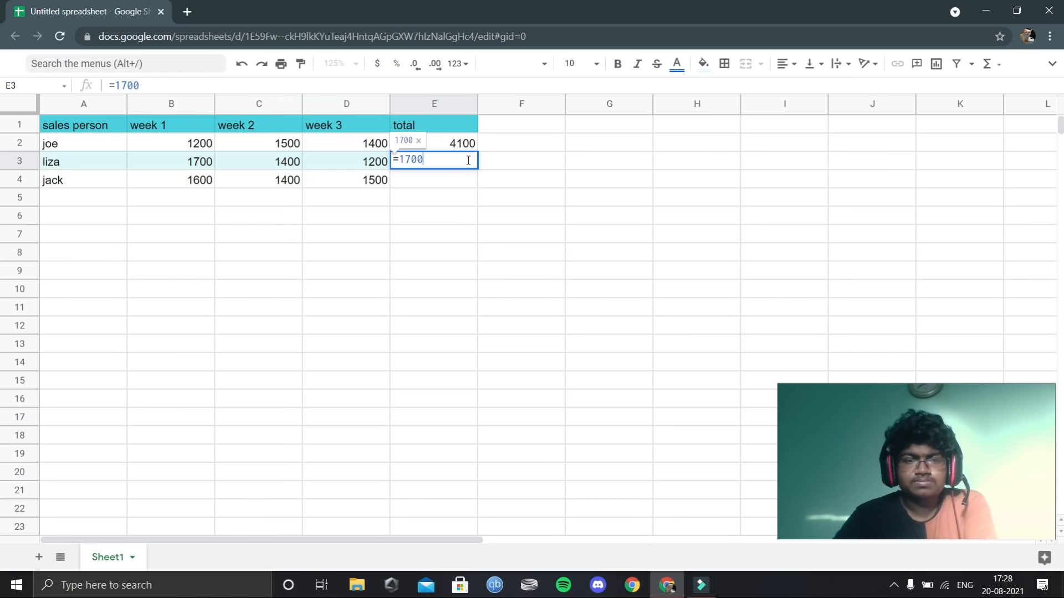
{"action": "type", "text": "+1400+"}
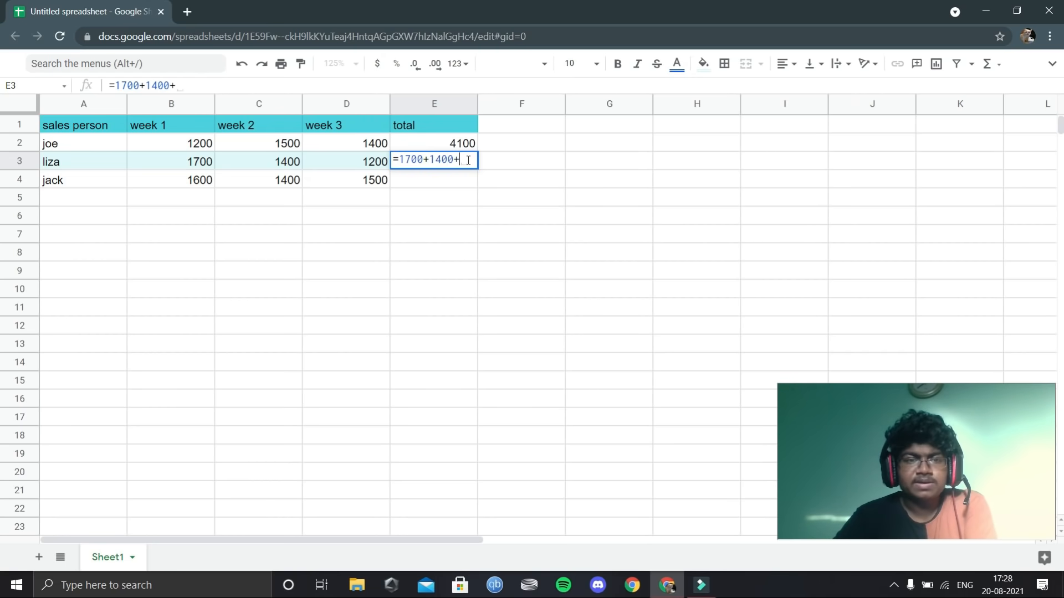
{"action": "type", "text": "1200"}
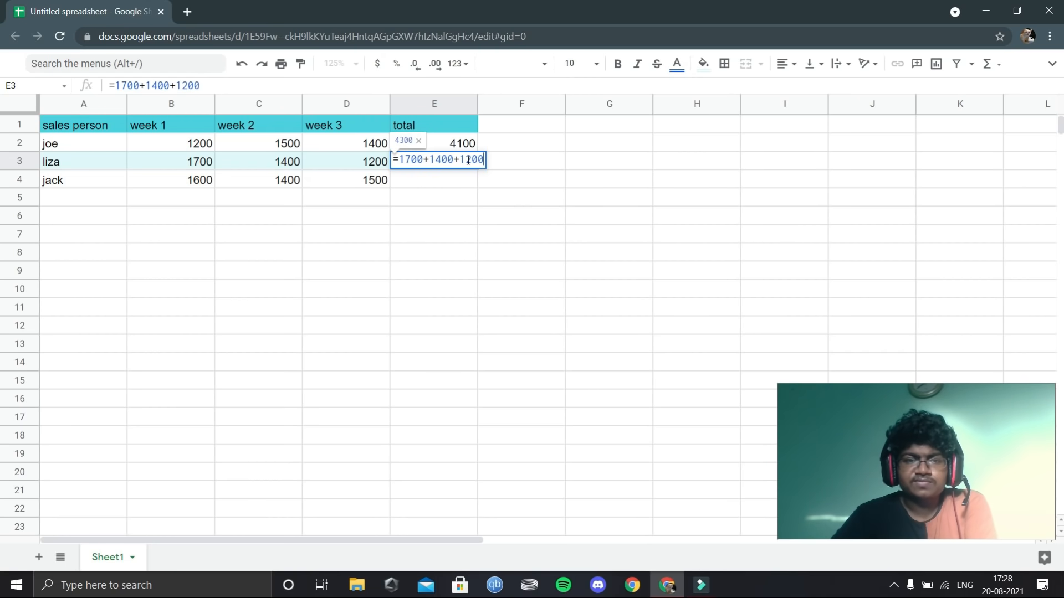
{"action": "key", "text": "Return"}
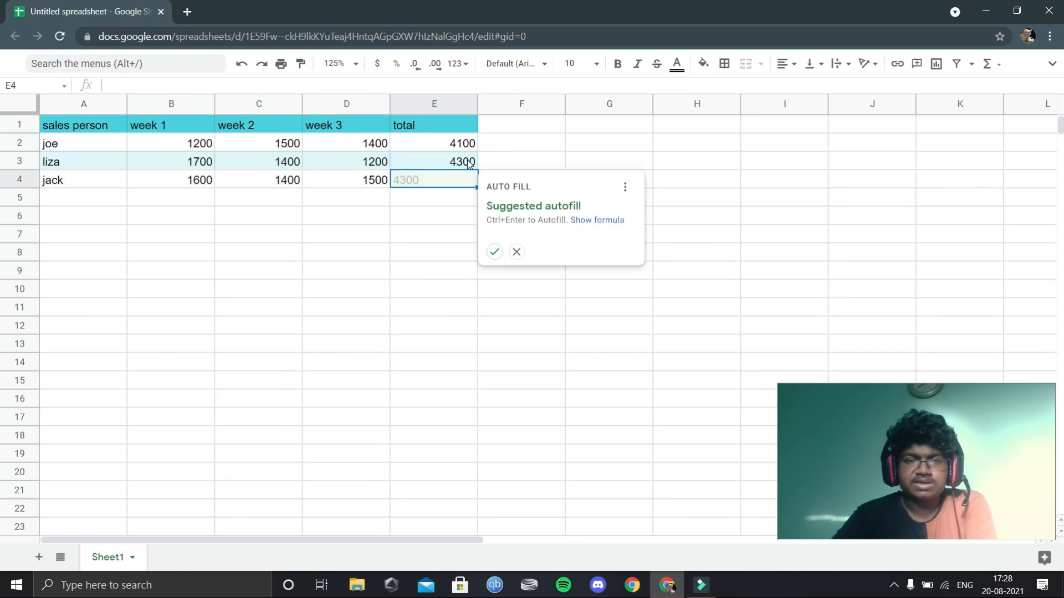
{"action": "left_click", "coordinate": [451, 185]}
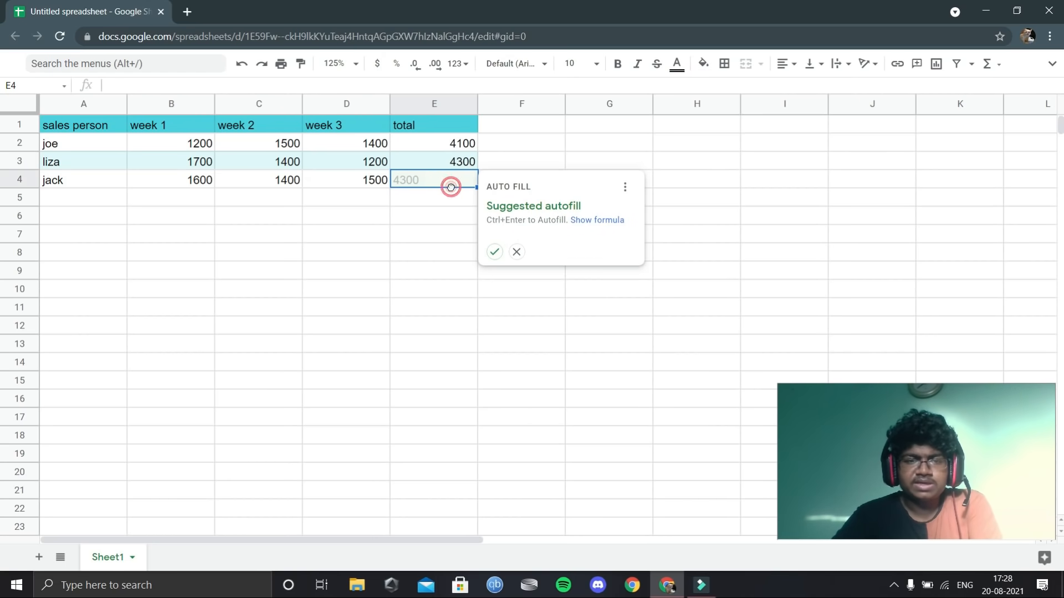
Total the third salesperson's three weeks in cell E4 with the formula =1600+1400+1500
{"action": "type", "text": "="}
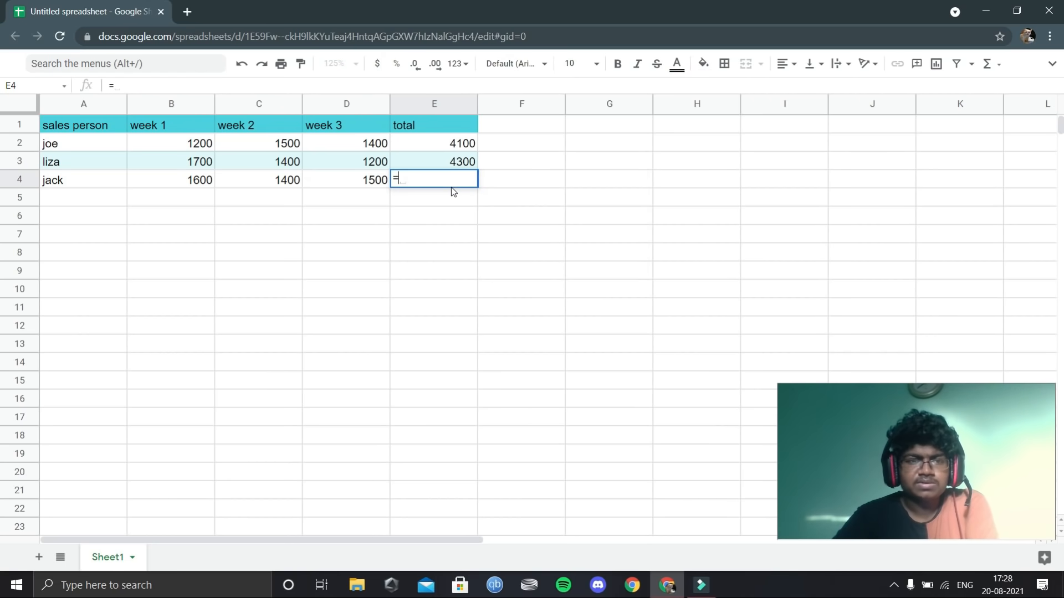
{"action": "type", "text": "16"}
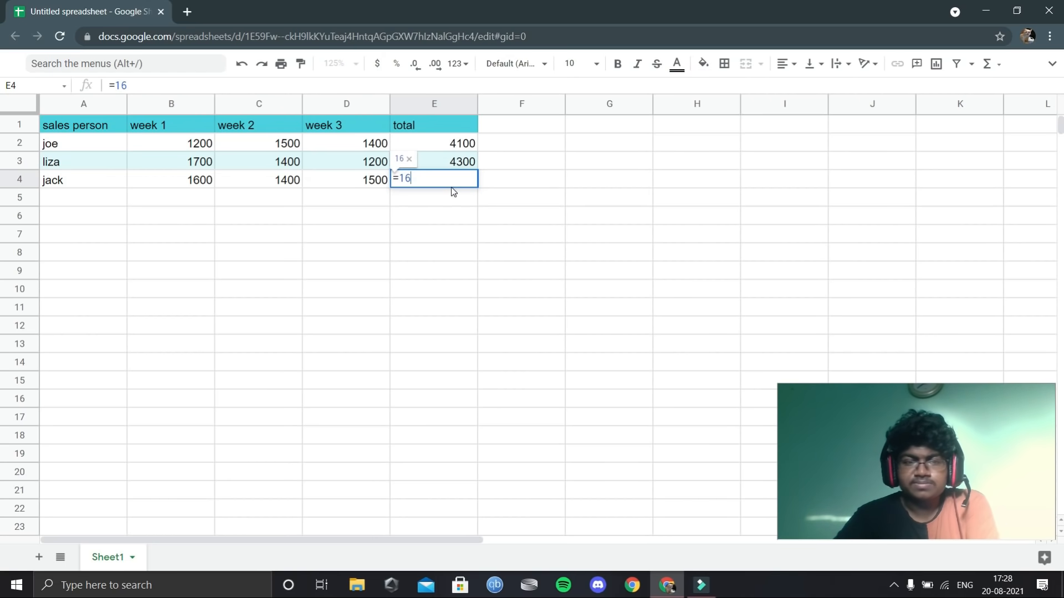
{"action": "type", "text": "00+"}
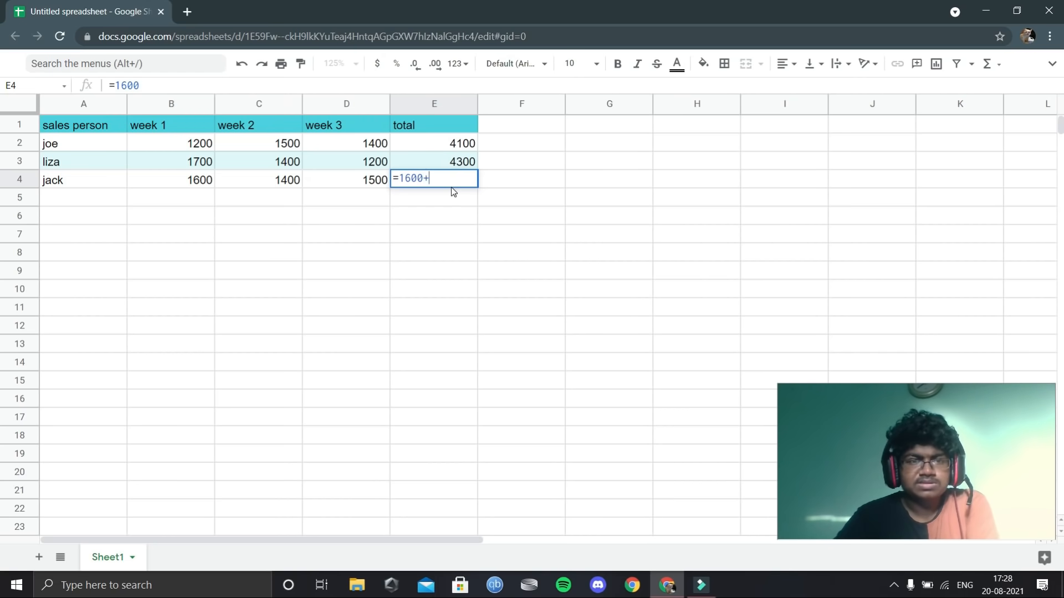
{"action": "type", "text": "1400+1500"}
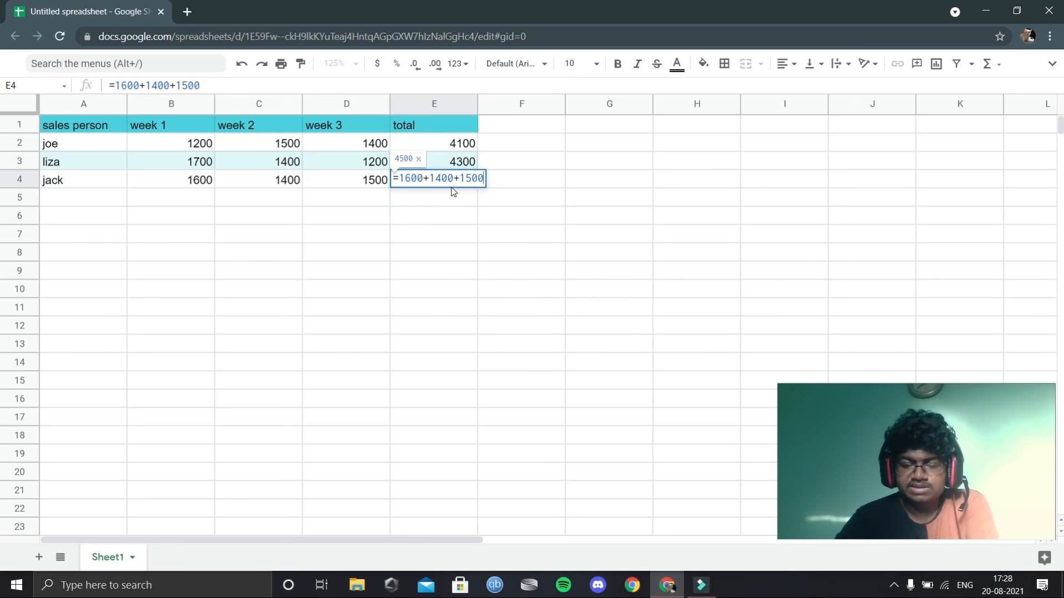
{"action": "key", "text": "Return"}
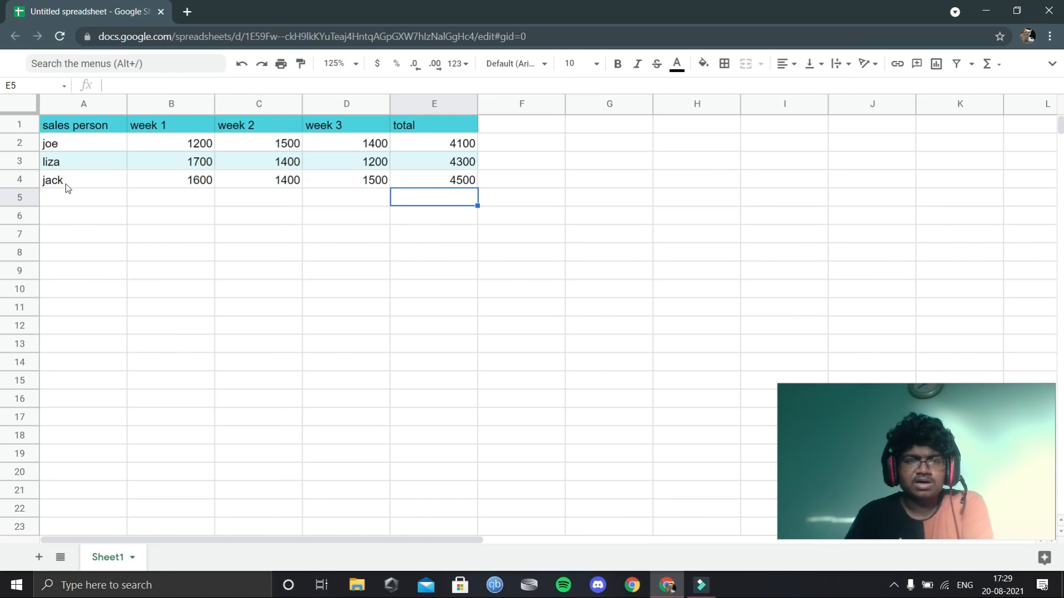
Try out multiplication in empty cell E11 with the formula =1400*4 and clear the result
{"action": "left_click", "coordinate": [424, 306]}
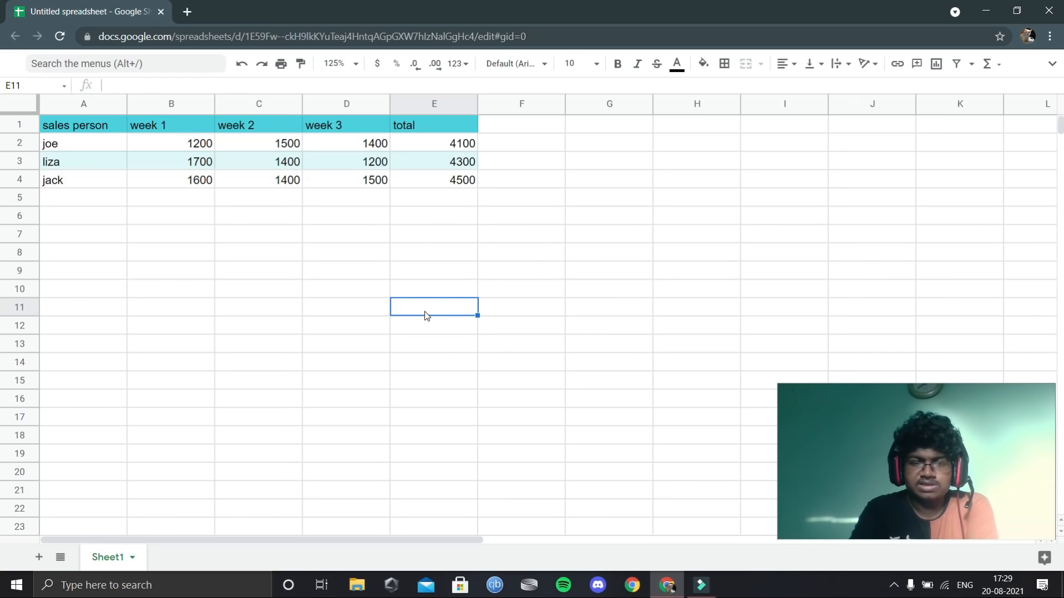
{"action": "type", "text": "="}
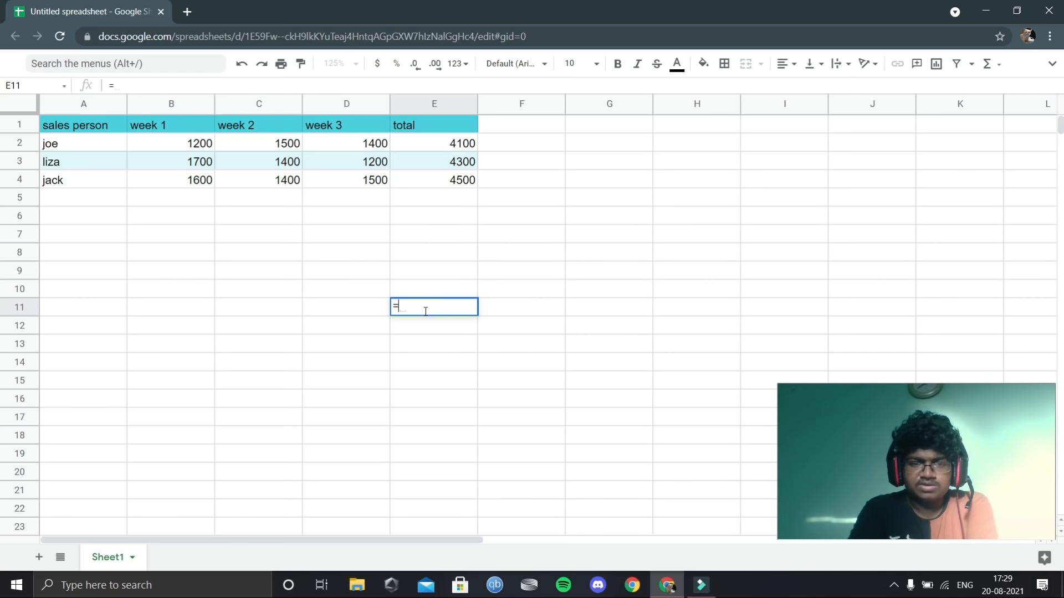
{"action": "type", "text": "1400"}
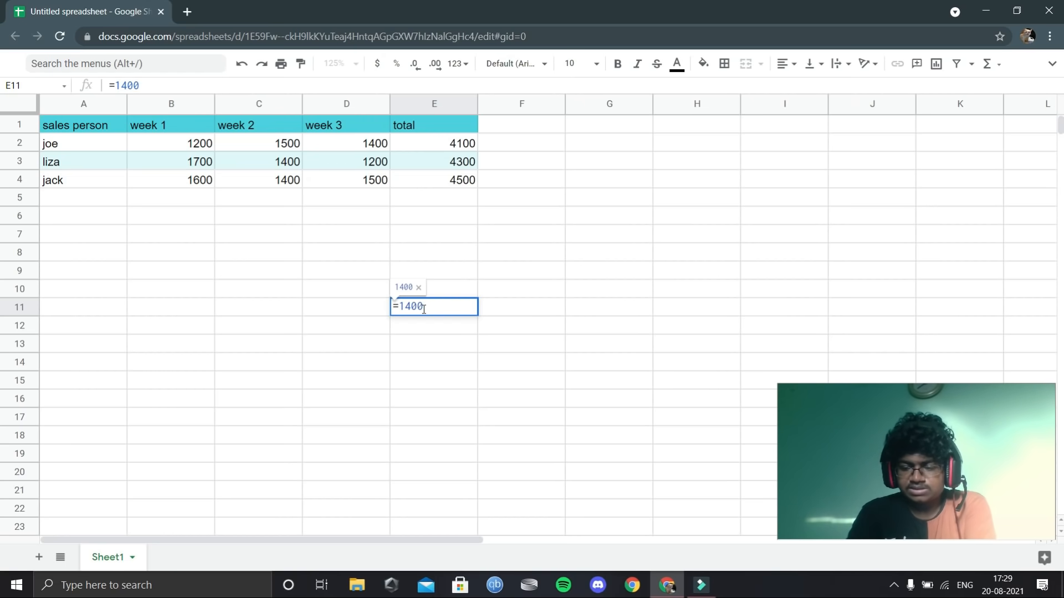
{"action": "type", "text": "*"}
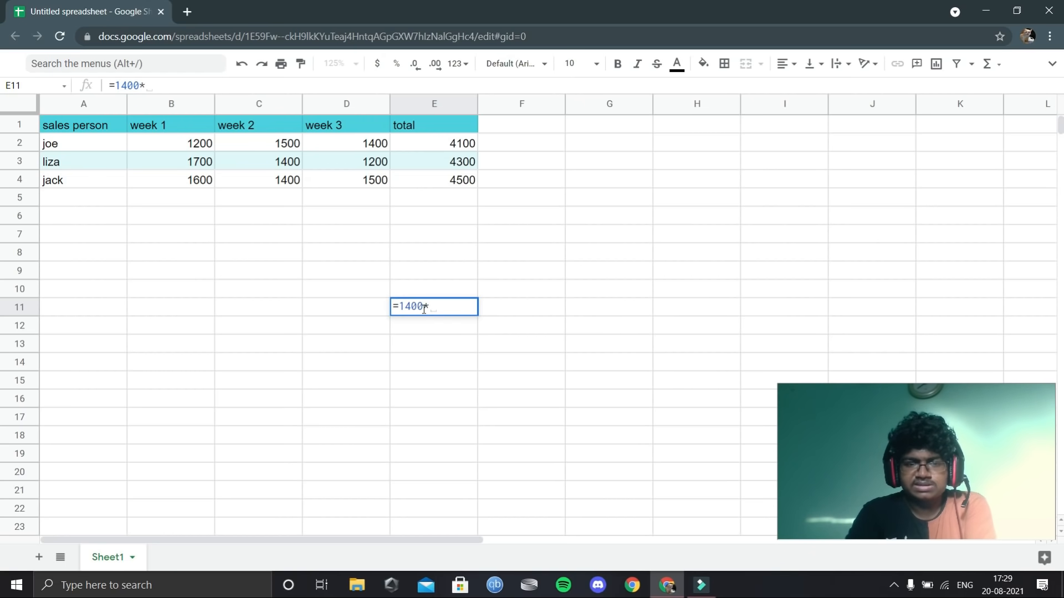
{"action": "type", "text": "4"}
{"action": "key", "text": "Return"}
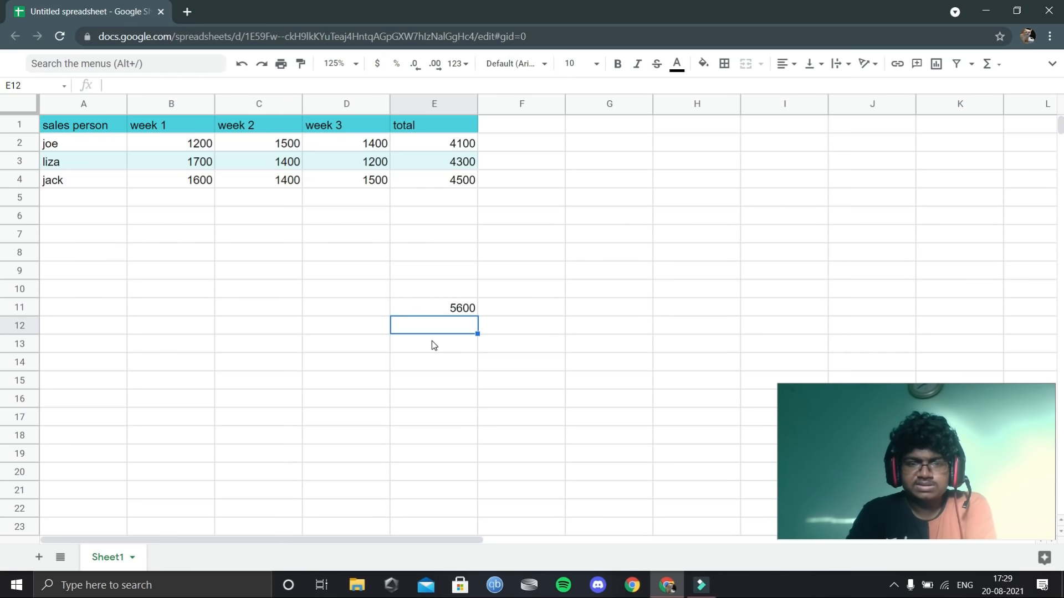
{"action": "left_click", "coordinate": [443, 308]}
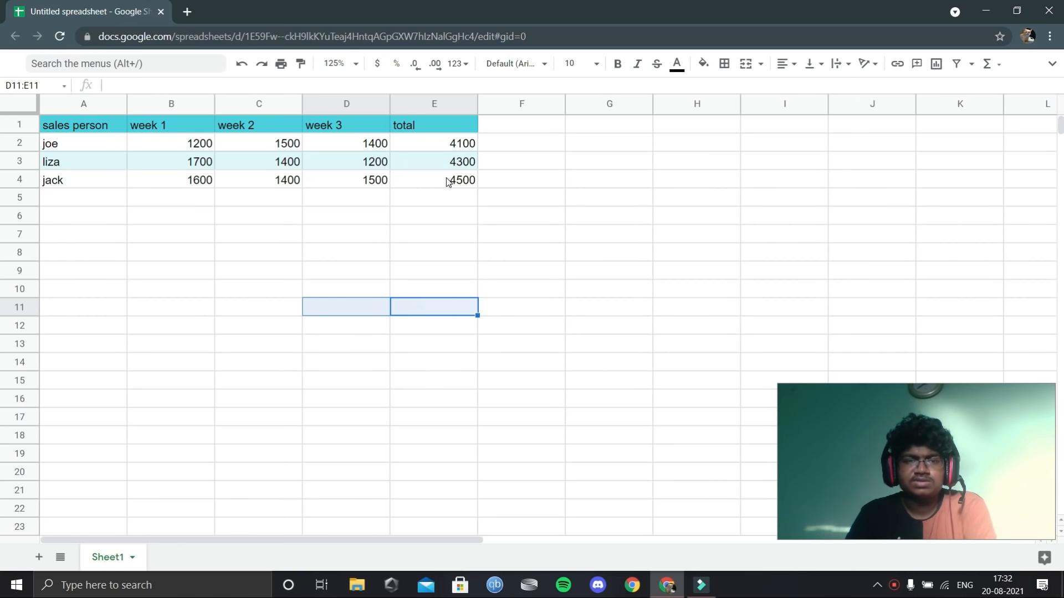
Show the hidden menus again and check the document's Drive save status
{"action": "left_click", "coordinate": [1051, 65]}
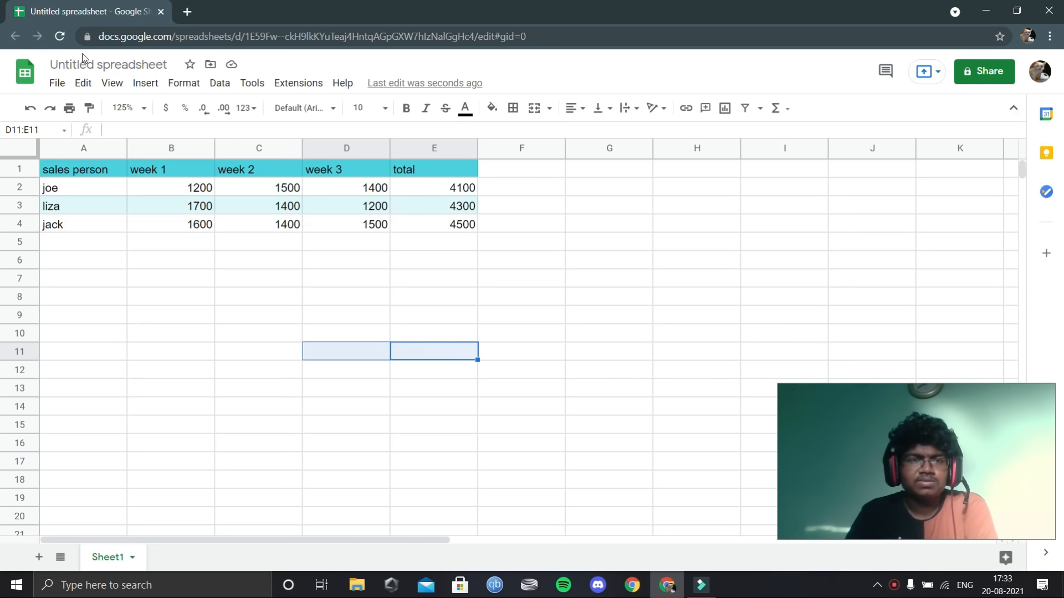
{"action": "left_click", "coordinate": [231, 66]}
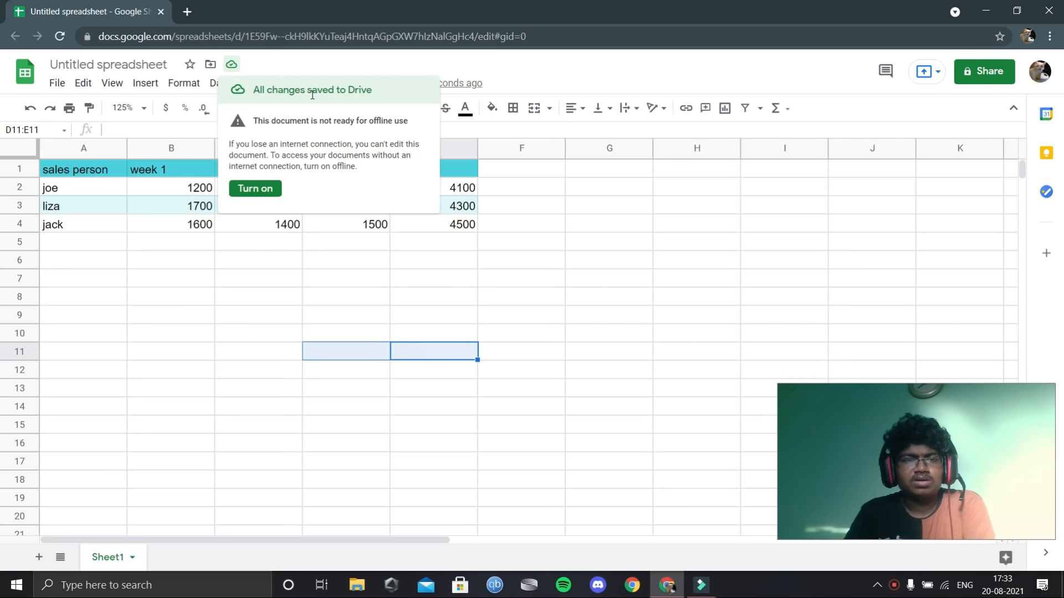
{"action": "left_click", "coordinate": [233, 67]}
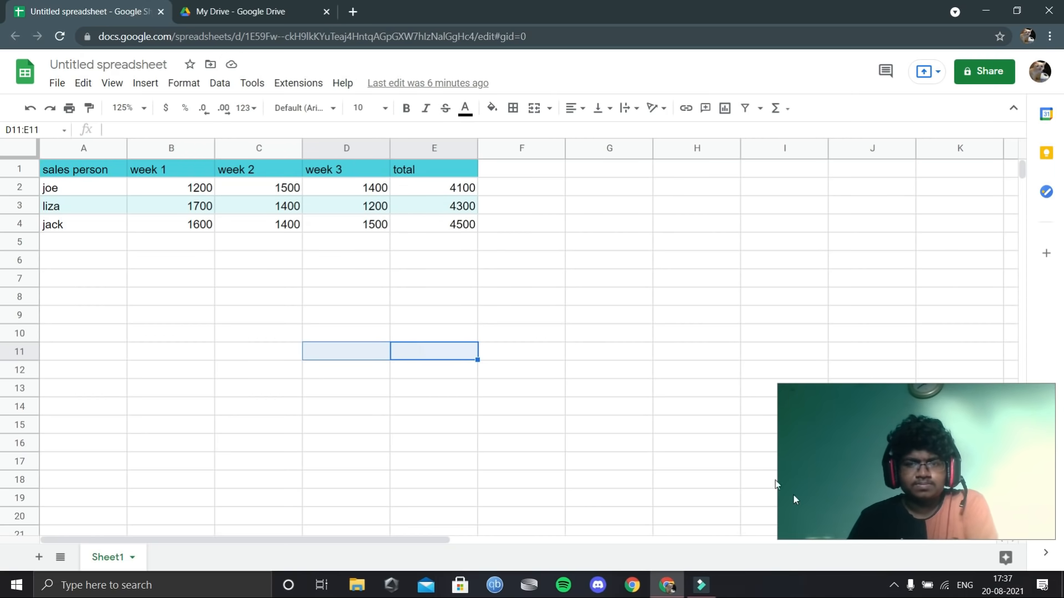
{"action": "left_click", "coordinate": [231, 64]}
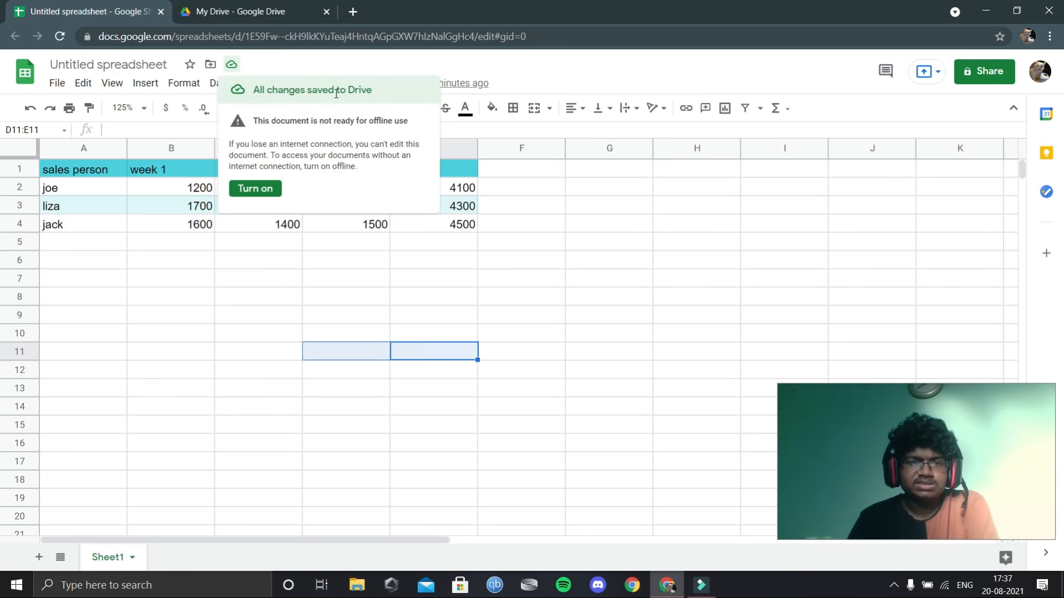
{"action": "left_click", "coordinate": [271, 66]}
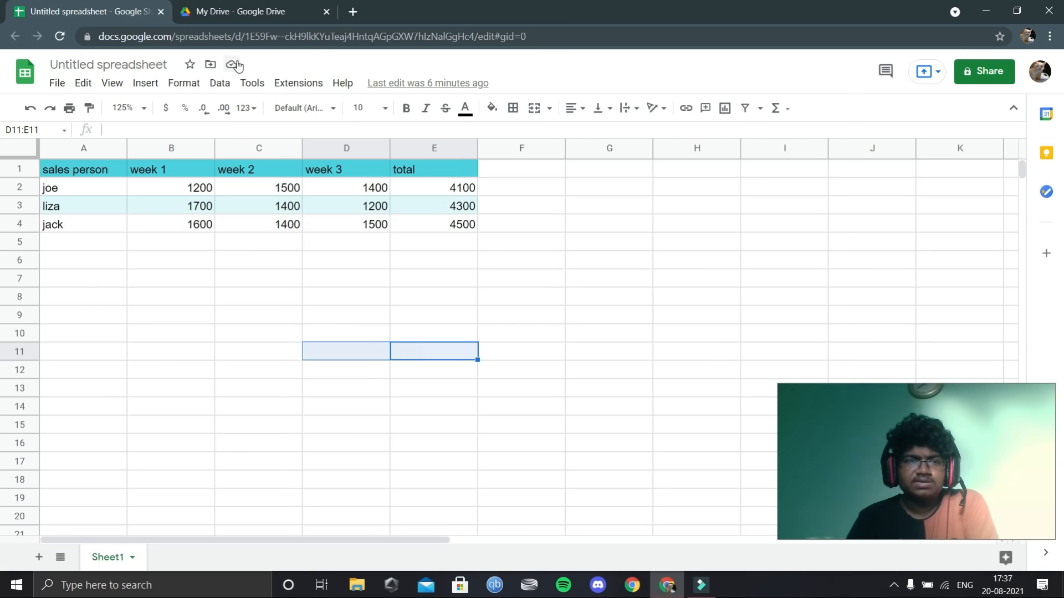
Rename the spreadsheet as "SHEETS ARE FUN"
{"action": "left_click", "coordinate": [170, 65]}
{"action": "key", "text": "BackSpace"}
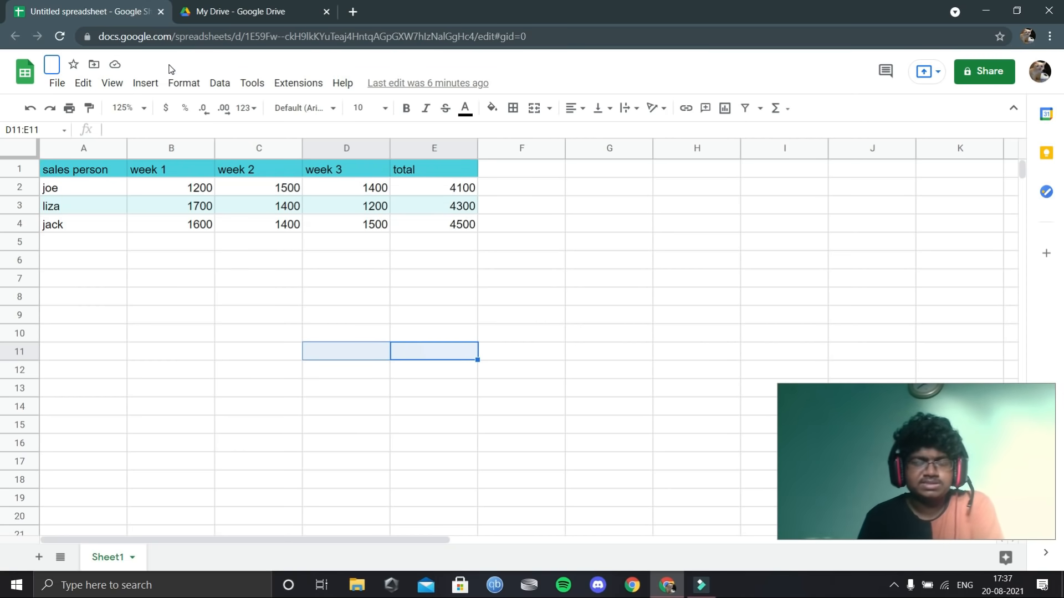
{"action": "type", "text": "SHEETS"}
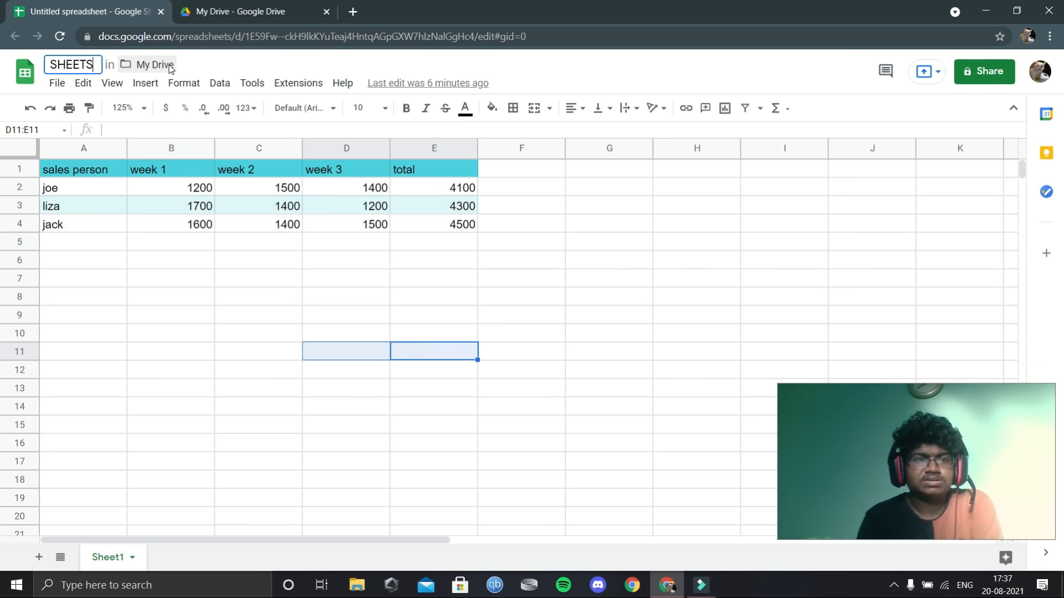
{"action": "type", "text": " ARE "}
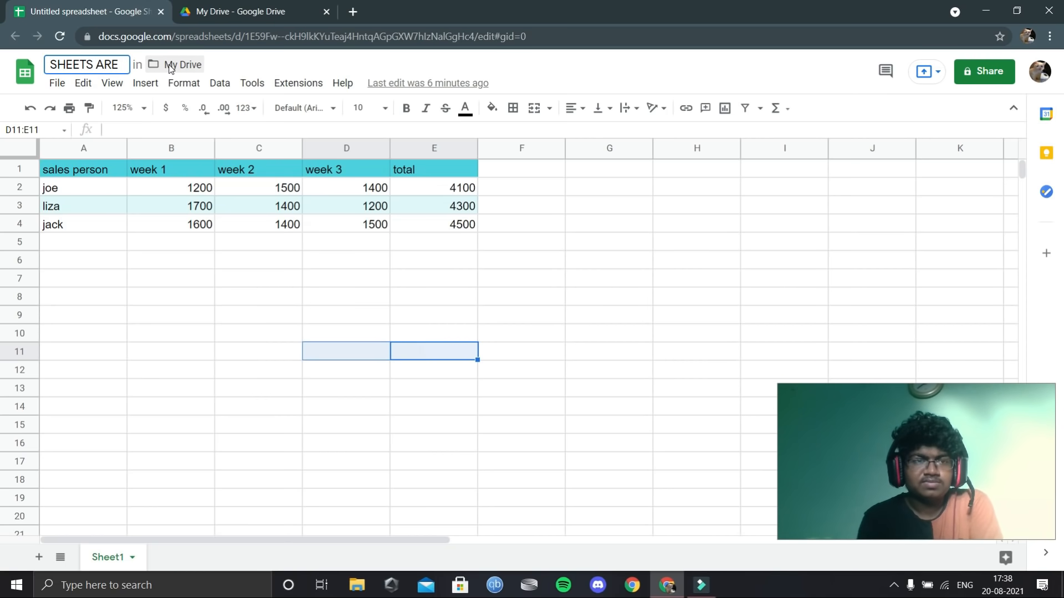
{"action": "type", "text": "FUN"}
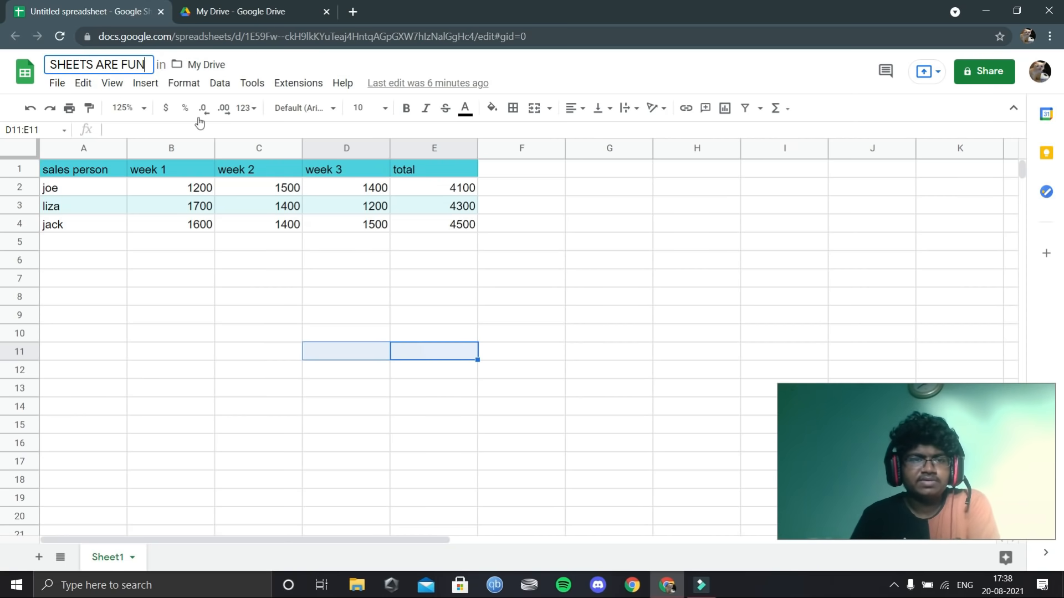
{"action": "left_click", "coordinate": [159, 53]}
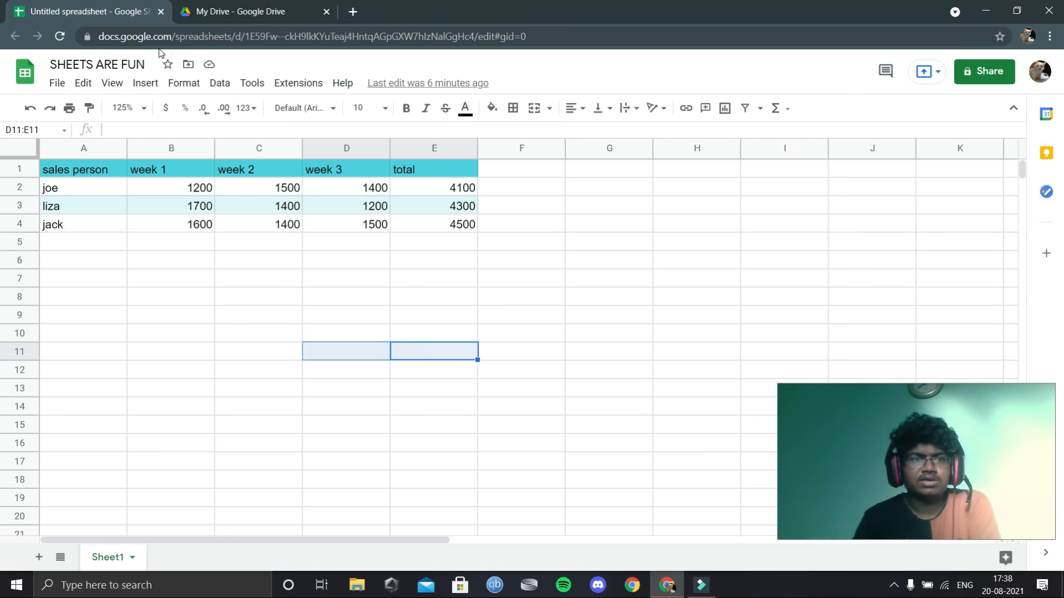
Close the existing My Drive tab and open Google Drive from the Google apps in a new browser tab
{"action": "left_click", "coordinate": [313, 7]}
{"action": "left_click", "coordinate": [326, 11]}
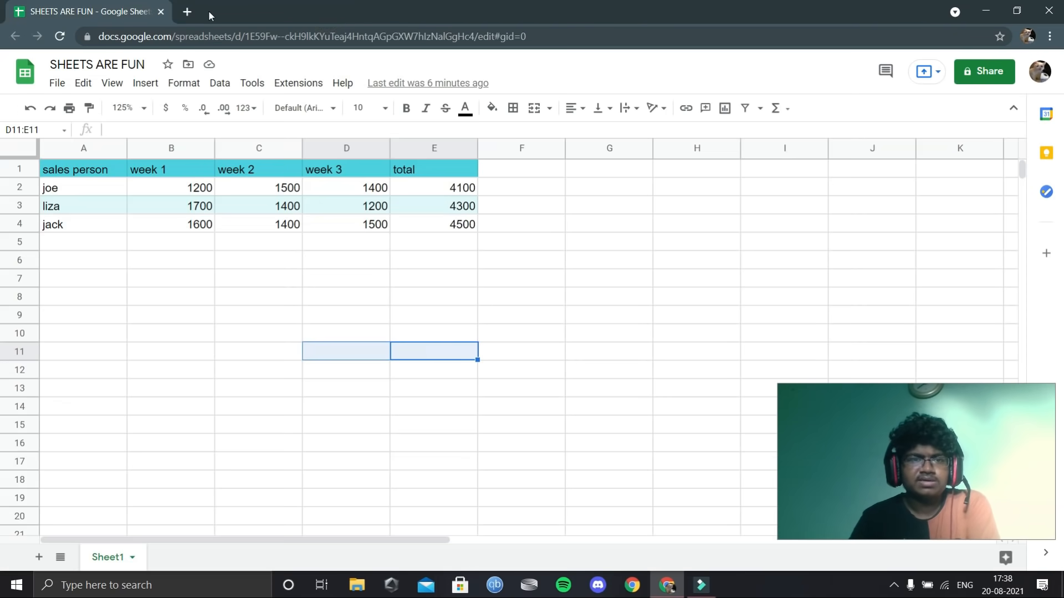
{"action": "left_click", "coordinate": [187, 12]}
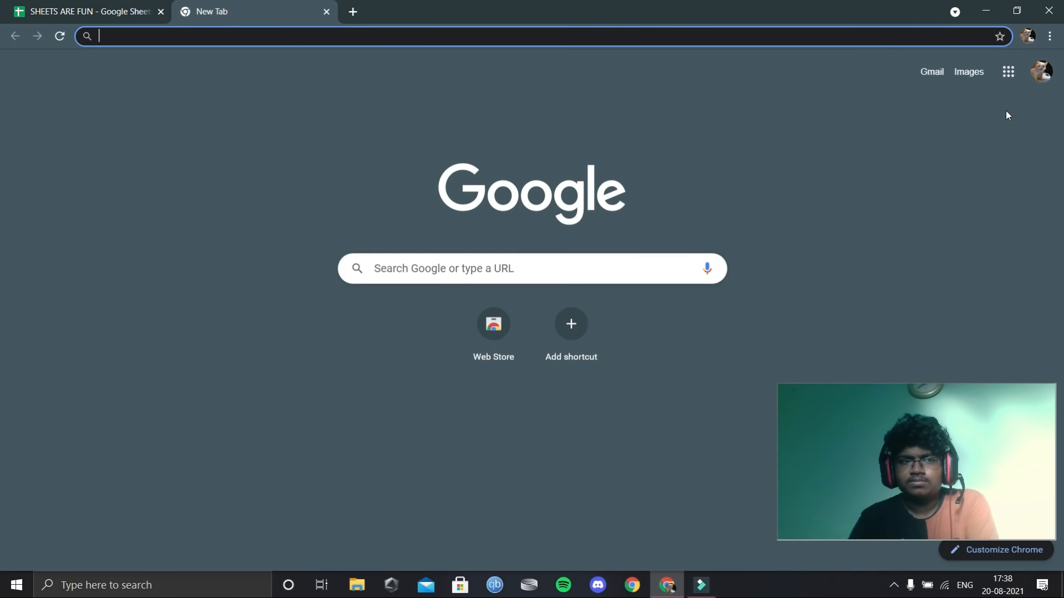
{"action": "left_click", "coordinate": [1004, 81]}
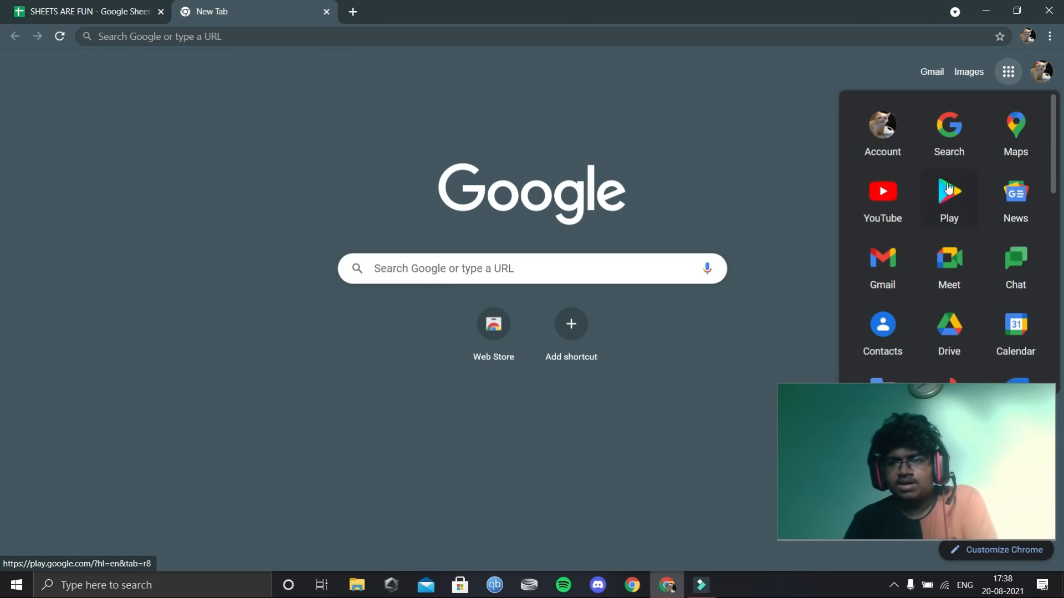
{"action": "scroll", "coordinate": [949, 188], "scroll_direction": "down", "scroll_amount": 3}
{"action": "scroll", "coordinate": [925, 243], "scroll_direction": "up", "scroll_amount": 3}
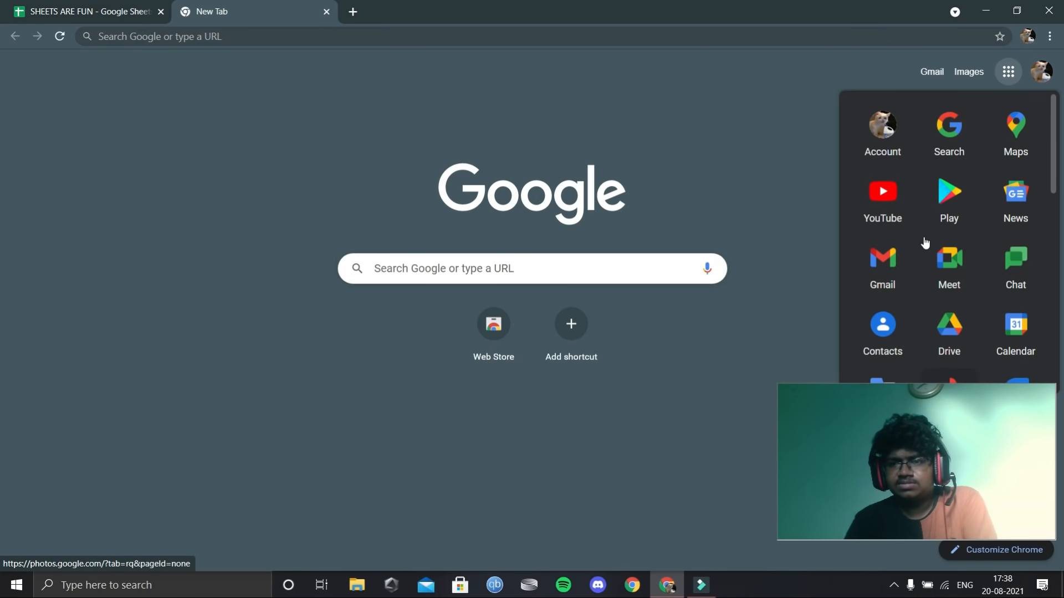
{"action": "scroll", "coordinate": [960, 183], "scroll_direction": "down", "scroll_amount": 2}
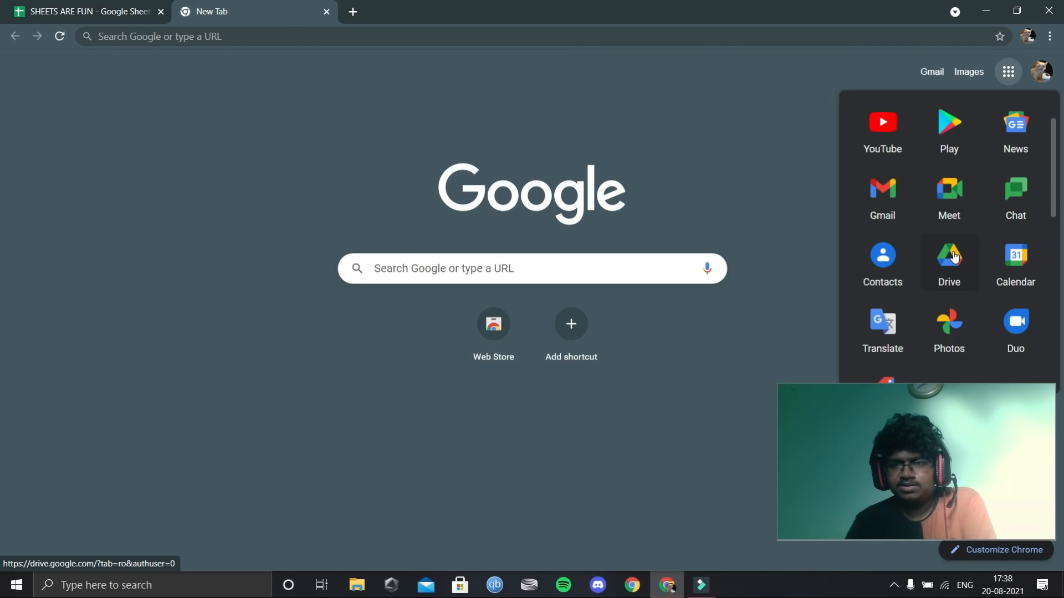
{"action": "left_click", "coordinate": [953, 256]}
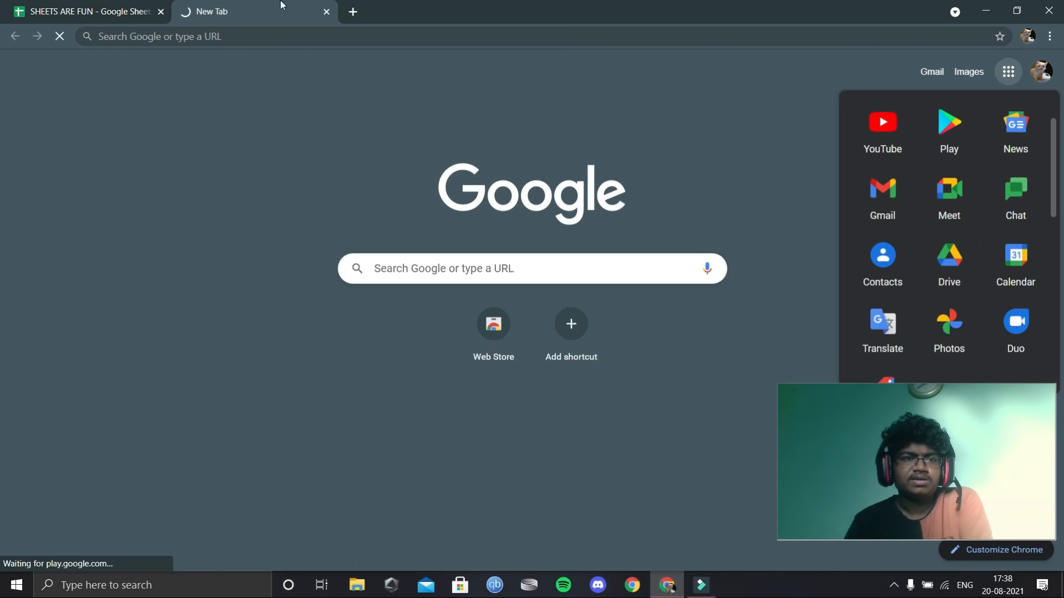
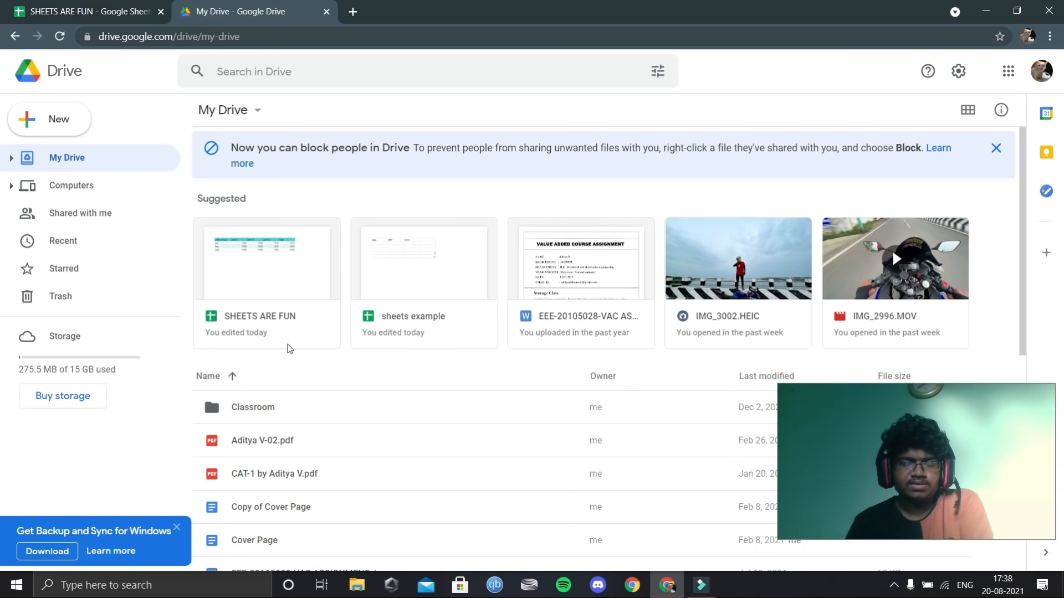
Find and select the SHEETS ARE FUN file in the My Drive list, and return to the spreadsheet by closing Drive
{"action": "scroll", "coordinate": [287, 344], "scroll_direction": "down", "scroll_amount": 8}
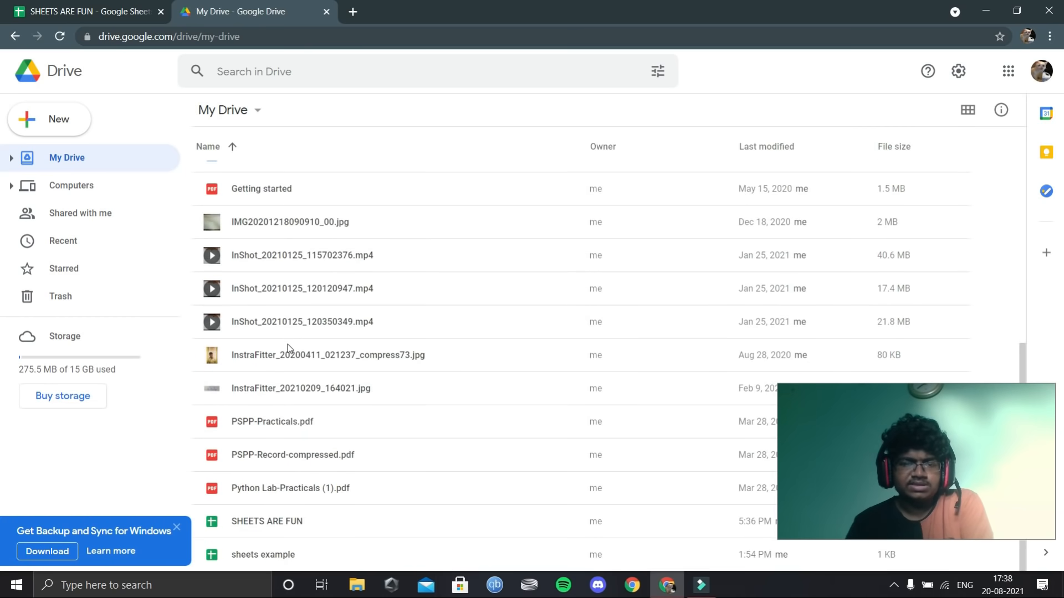
{"action": "left_click", "coordinate": [176, 523]}
{"action": "left_click_drag", "start_coordinate": [836, 439], "coordinate": [813, 366]}
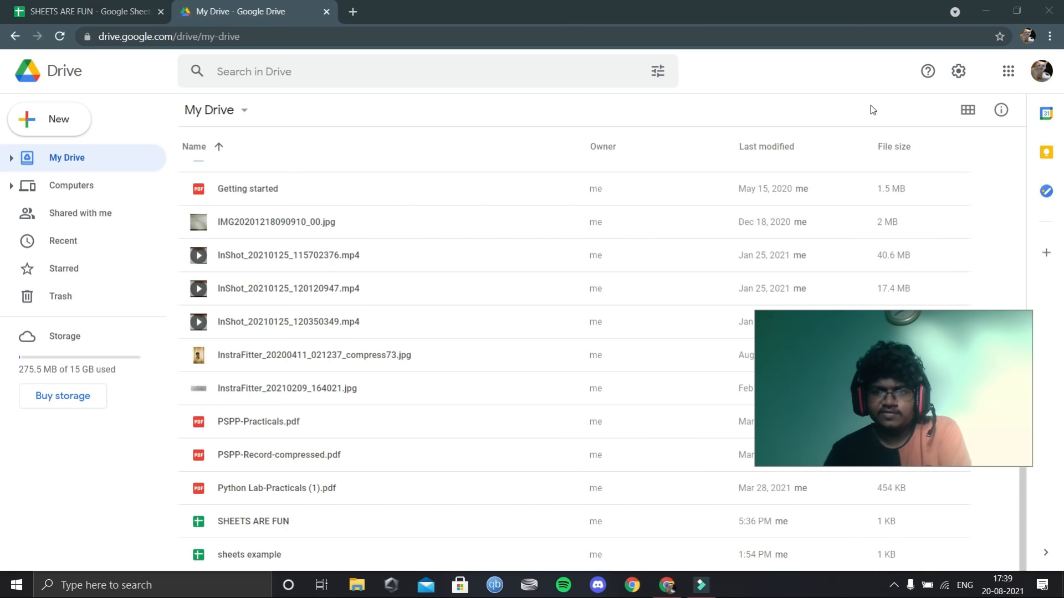
{"action": "left_click_drag", "start_coordinate": [920, 426], "coordinate": [950, 536]}
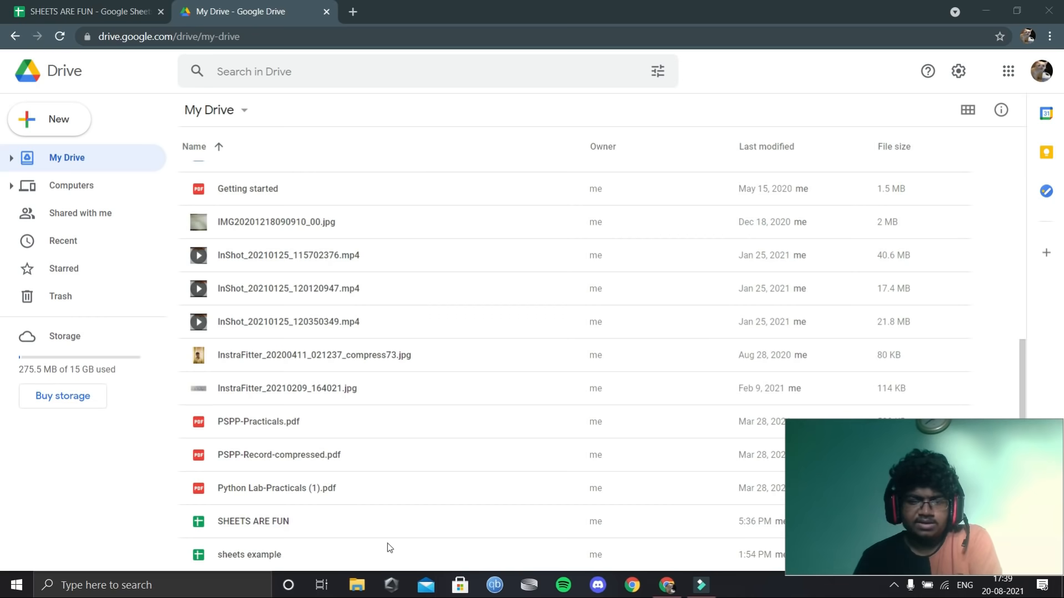
{"action": "left_click_drag", "start_coordinate": [906, 496], "coordinate": [902, 477]}
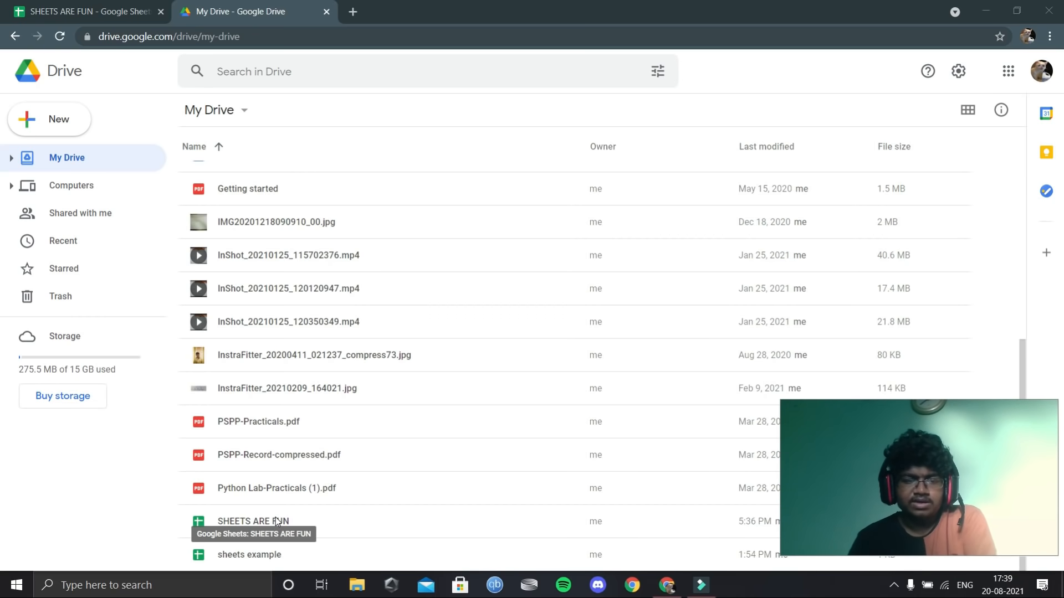
{"action": "left_click", "coordinate": [258, 524]}
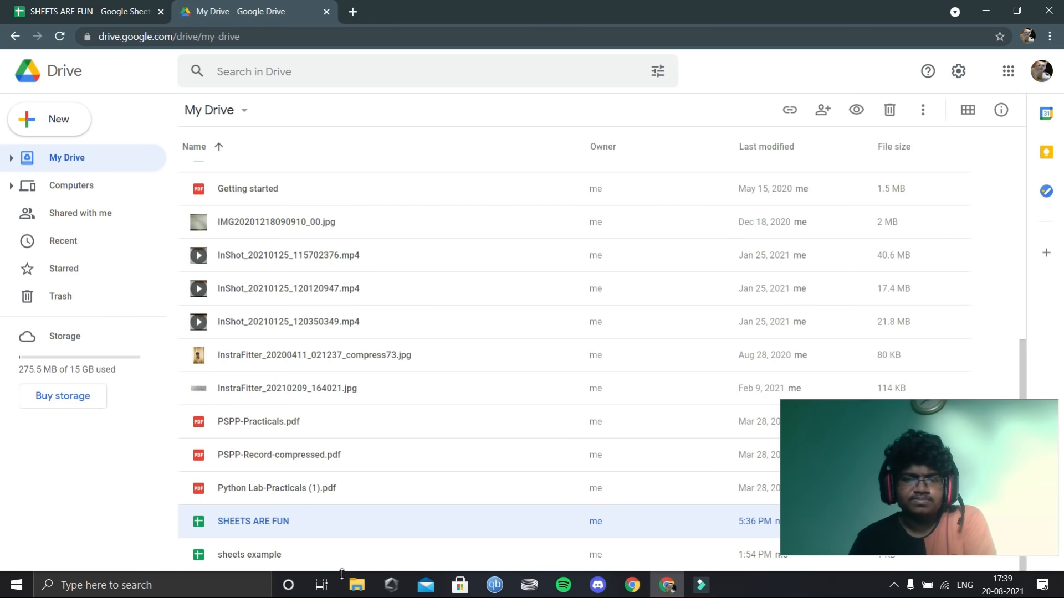
{"action": "left_click", "coordinate": [327, 12]}
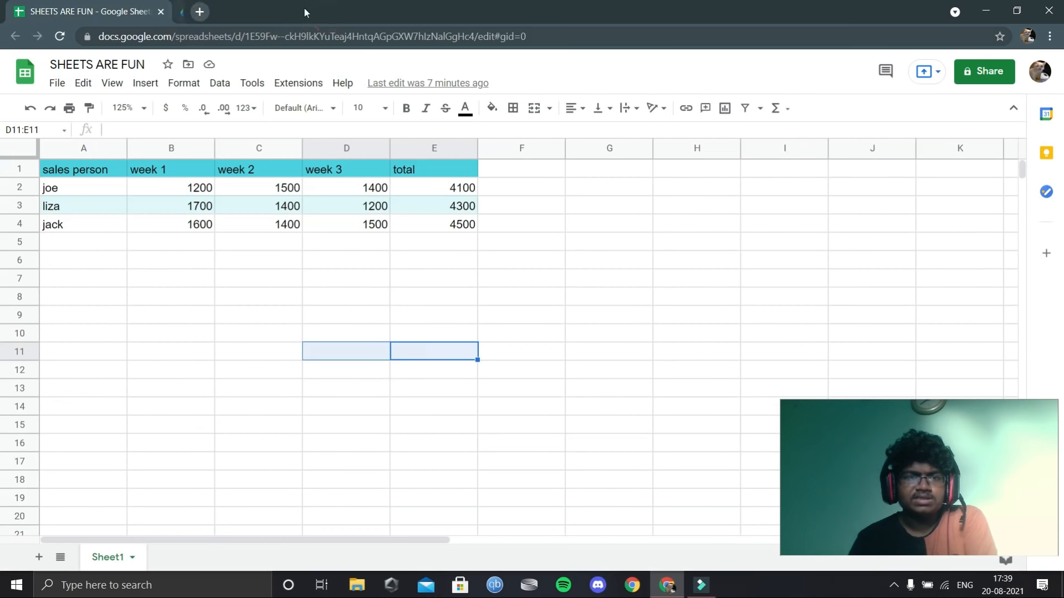
Enter 24000 in cell E8 to demonstrate automatic saving, and clear the cell again
{"action": "left_click", "coordinate": [418, 299]}
{"action": "type", "text": "24000"}
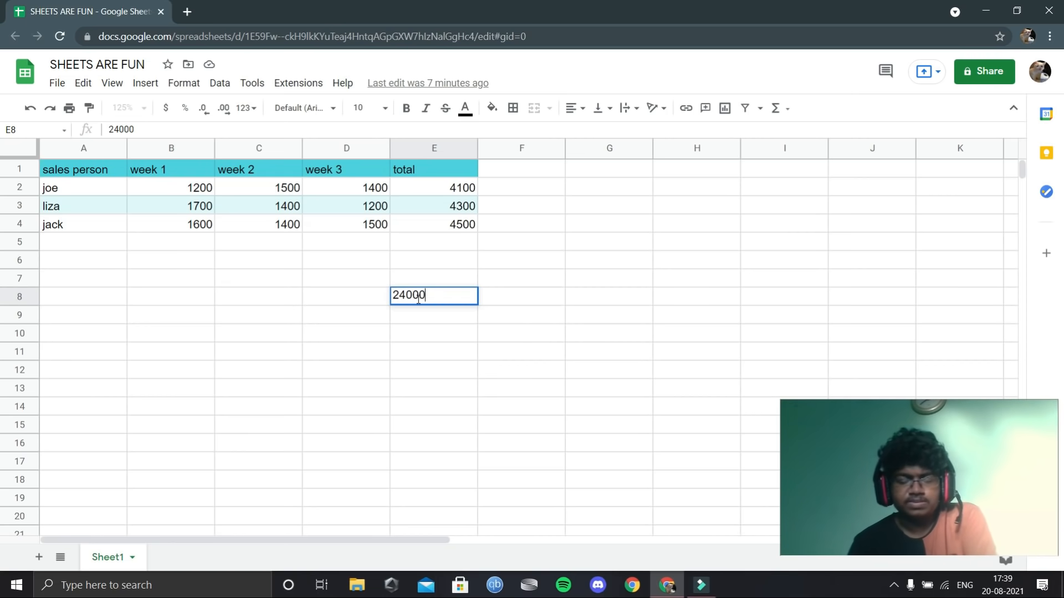
{"action": "key", "text": "Return"}
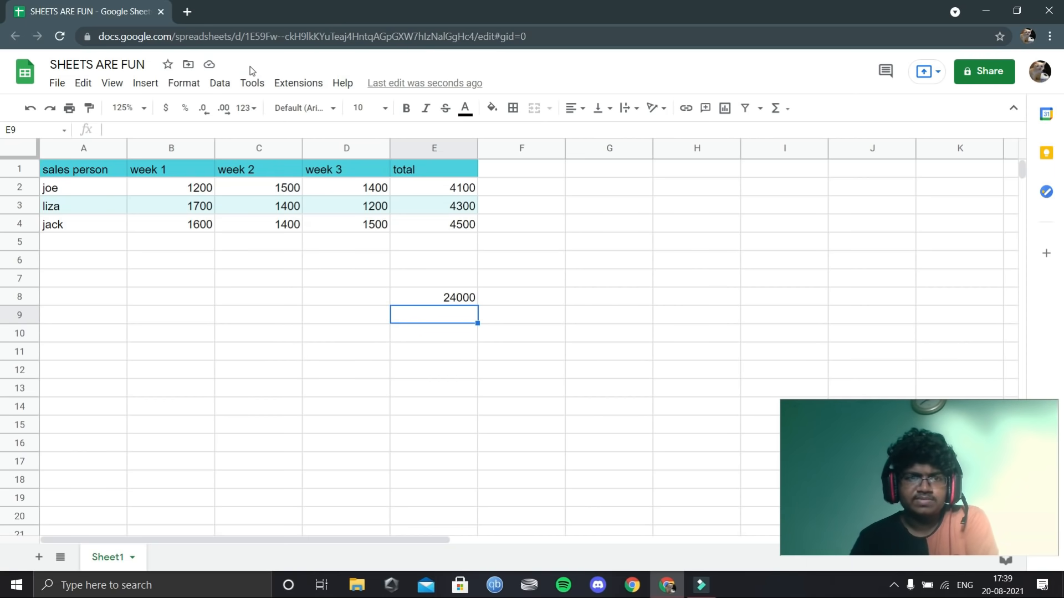
{"action": "left_click", "coordinate": [469, 287]}
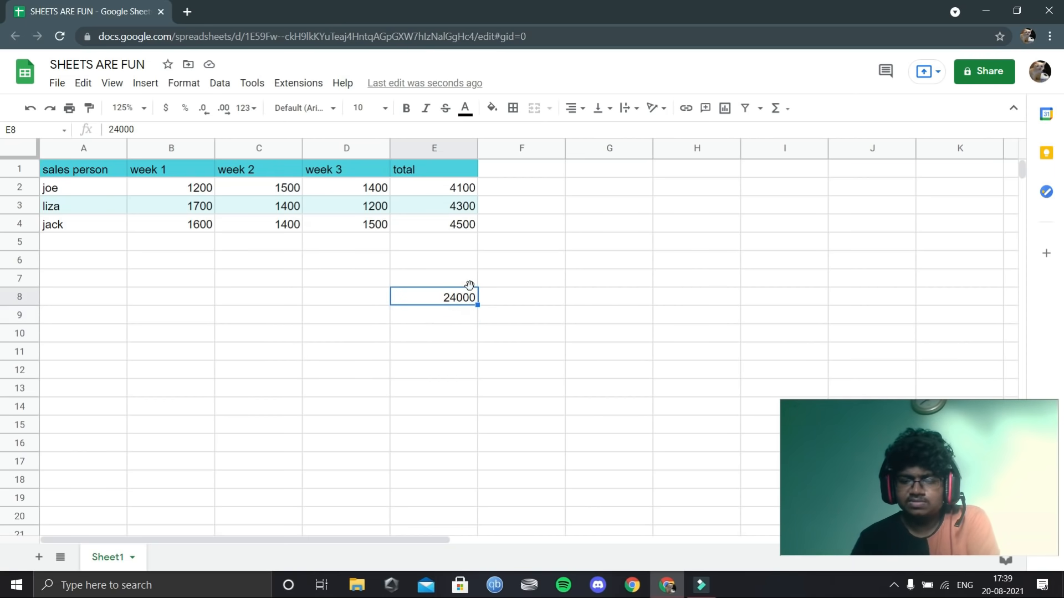
{"action": "key", "text": "Delete"}
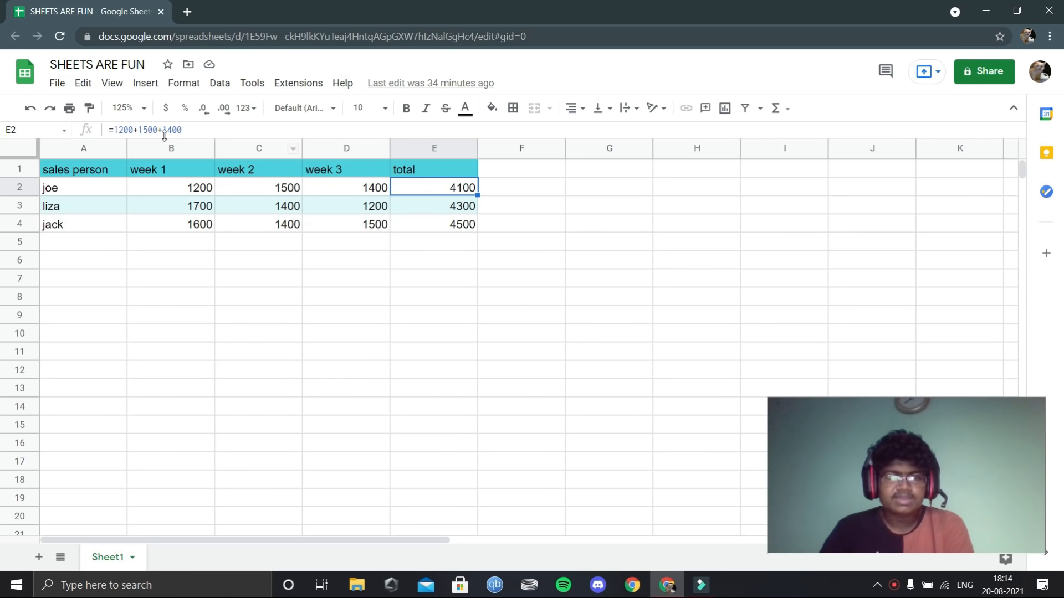
Inspect the typed-number formula behind joe's total in cell E2, leaving it as it is
{"action": "left_click_drag", "start_coordinate": [205, 131], "coordinate": [106, 137]}
{"action": "left_click", "coordinate": [219, 137]}
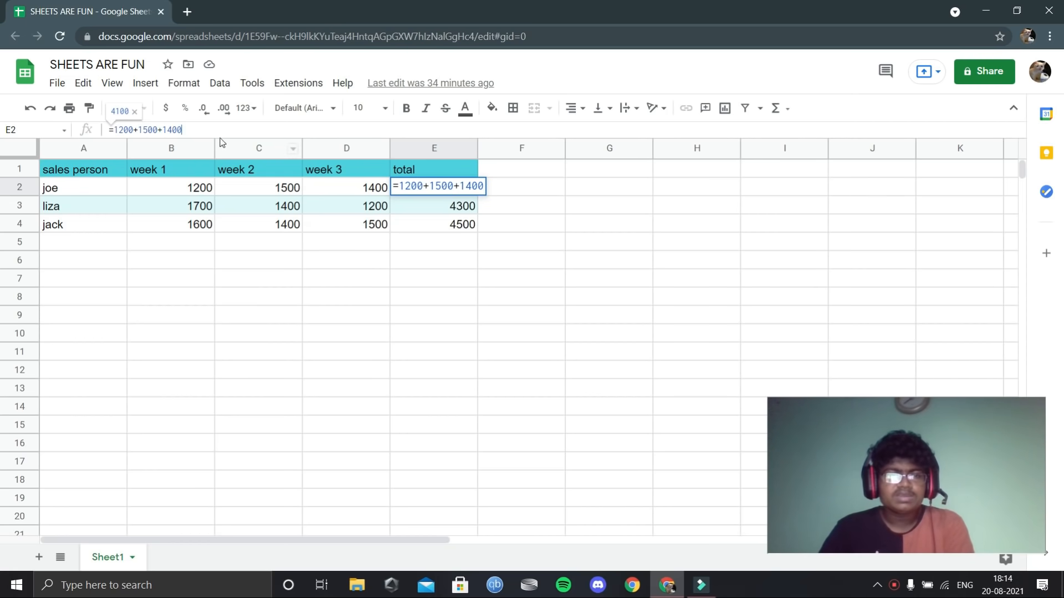
{"action": "left_click", "coordinate": [358, 191]}
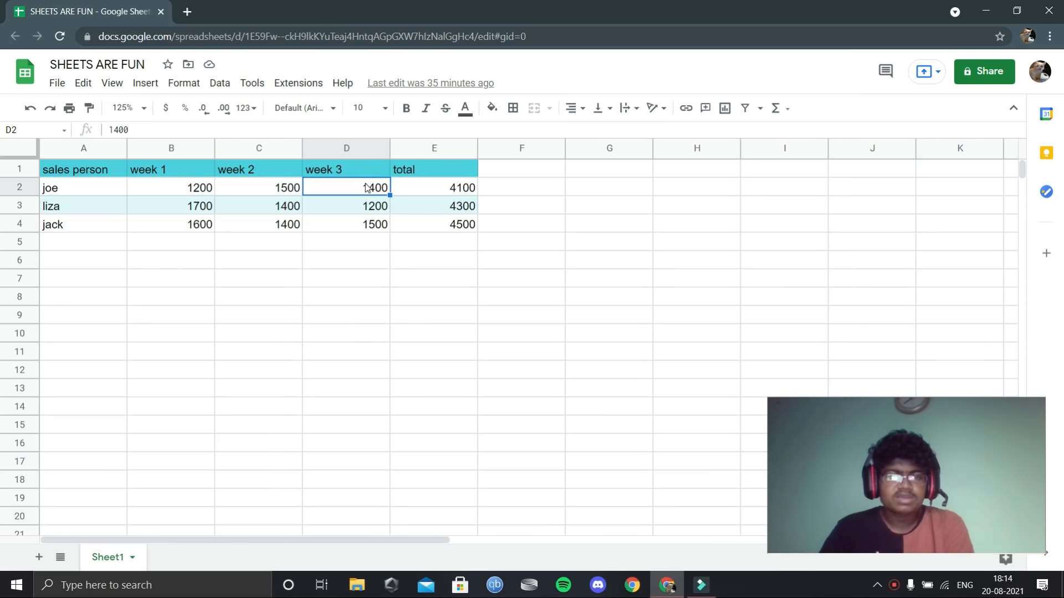
Set joe's week 3 sales in cell D2 to 1500
{"action": "left_click", "coordinate": [368, 188]}
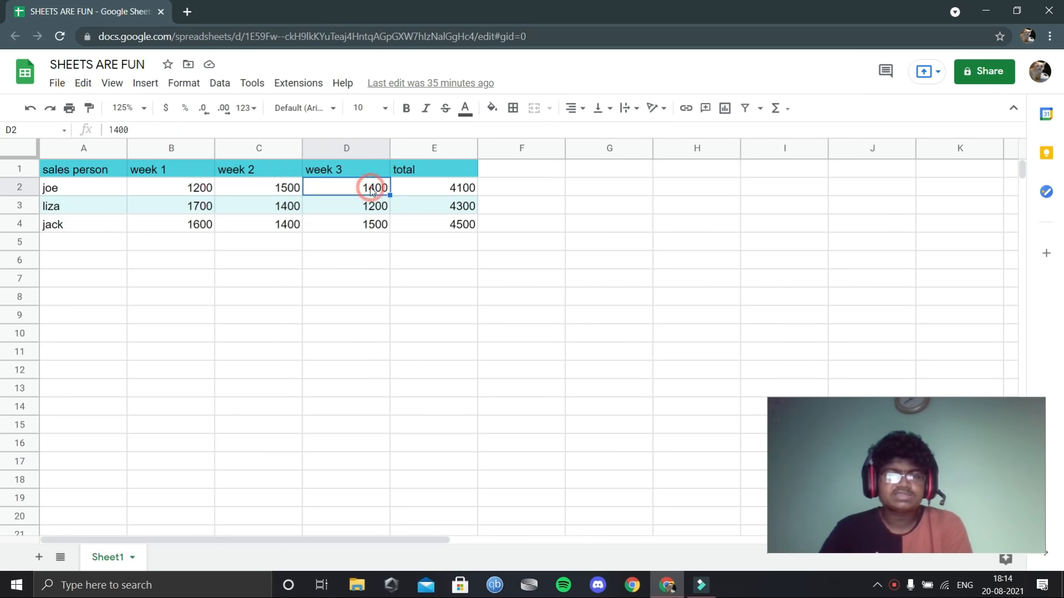
{"action": "left_click", "coordinate": [361, 189]}
{"action": "left_click", "coordinate": [380, 189]}
{"action": "double_click", "coordinate": [379, 189]}
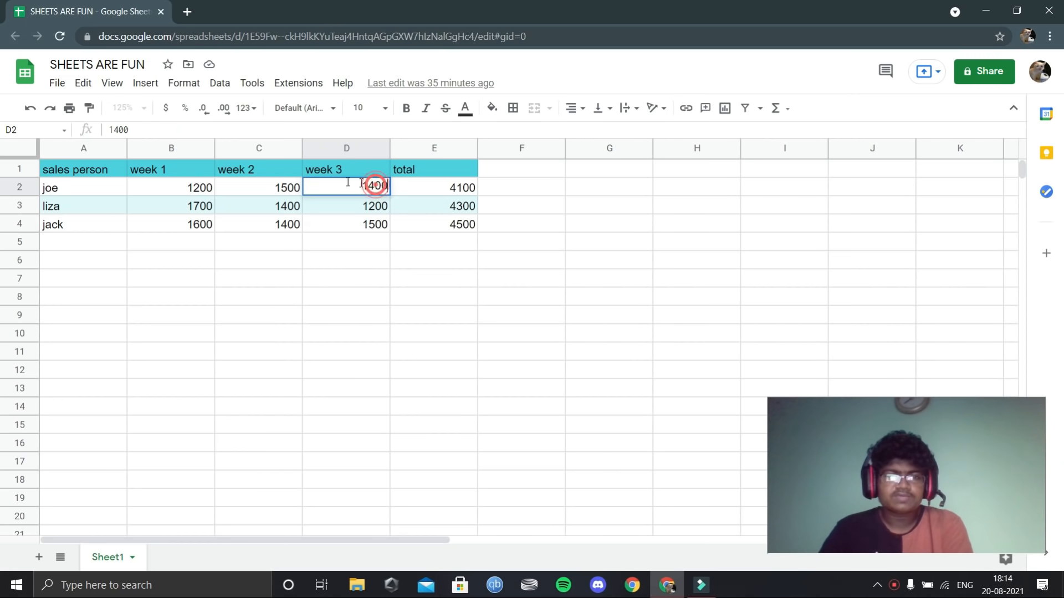
{"action": "left_click", "coordinate": [148, 133]}
{"action": "key", "text": "BackSpace"}
{"action": "key", "text": "BackSpace"}
{"action": "key", "text": "BackSpace"}
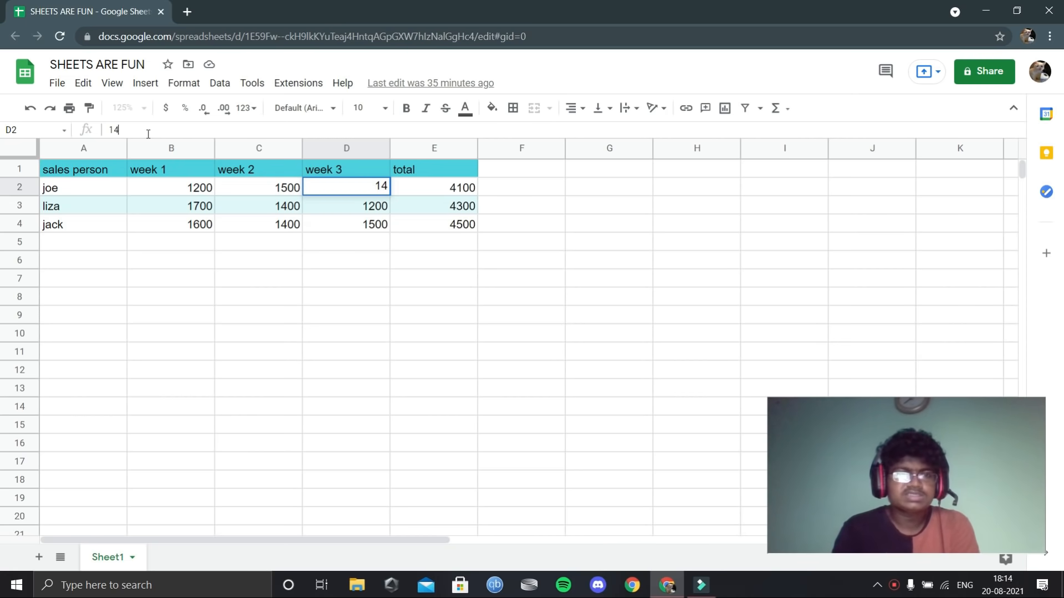
{"action": "type", "text": "500"}
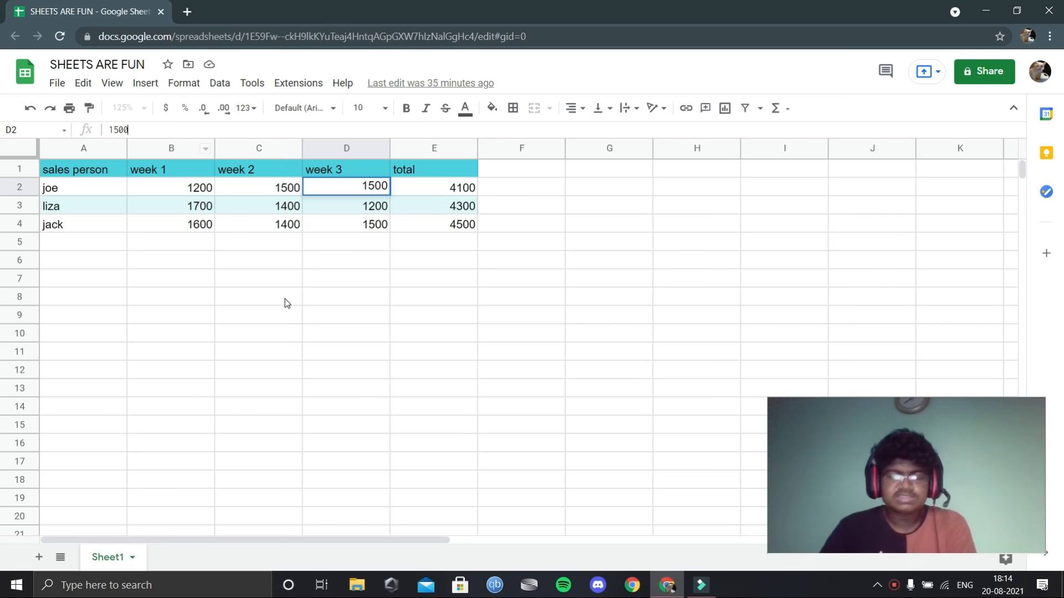
{"action": "key", "text": "Return"}
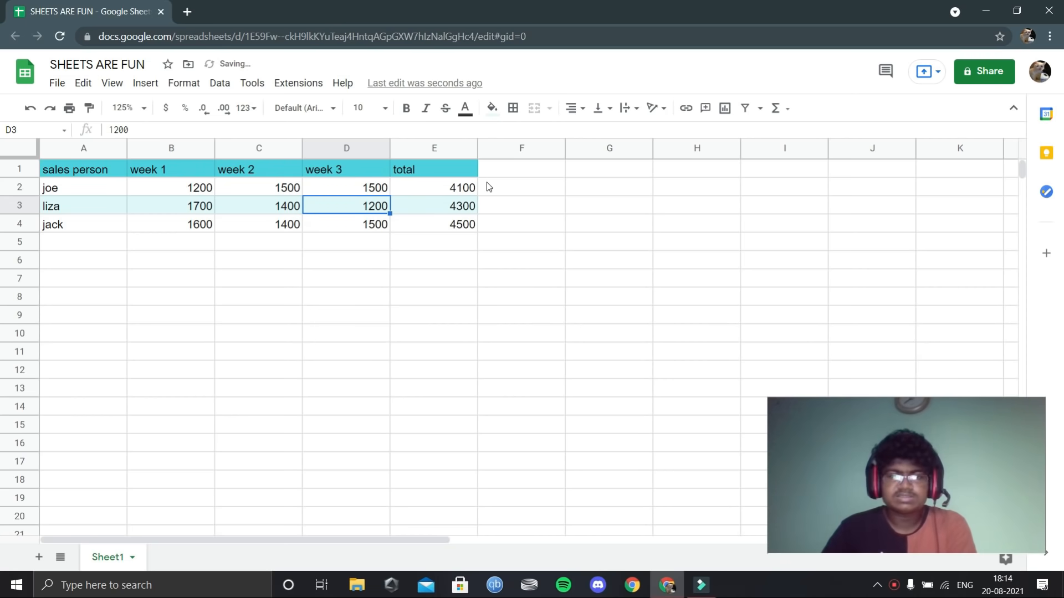
Compare joe's total and its formula in E2 with the week 3 value in D2
{"action": "left_click", "coordinate": [422, 195]}
{"action": "left_click", "coordinate": [377, 192]}
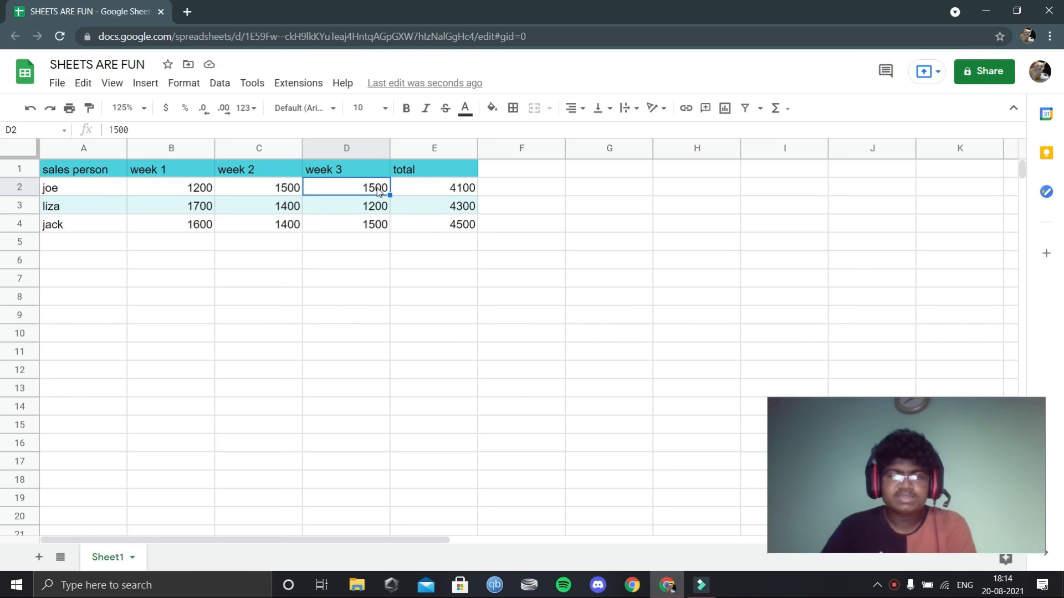
{"action": "left_click", "coordinate": [454, 190]}
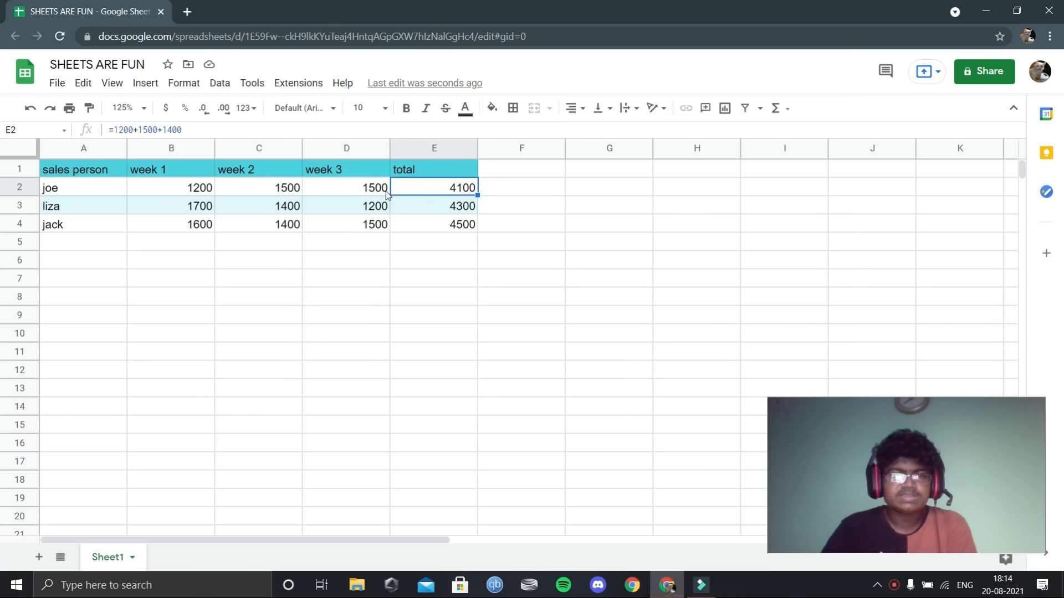
{"action": "mouse_move", "coordinate": [185, 130]}
{"action": "left_mouse_down"}
{"action": "mouse_move", "coordinate": [158, 132]}
{"action": "mouse_move", "coordinate": [197, 131]}
{"action": "left_mouse_up"}
{"action": "left_click", "coordinate": [197, 131]}
{"action": "left_click", "coordinate": [410, 284]}
{"action": "left_click", "coordinate": [454, 187]}
{"action": "left_click", "coordinate": [475, 188]}
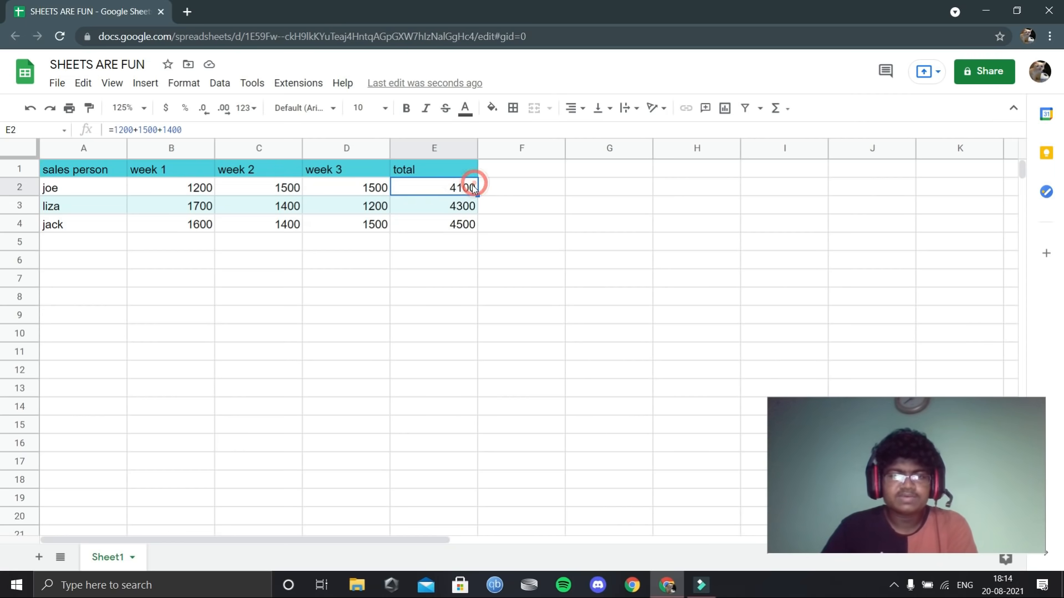
{"action": "left_click", "coordinate": [471, 186]}
{"action": "left_click_drag", "start_coordinate": [449, 189], "coordinate": [494, 188]}
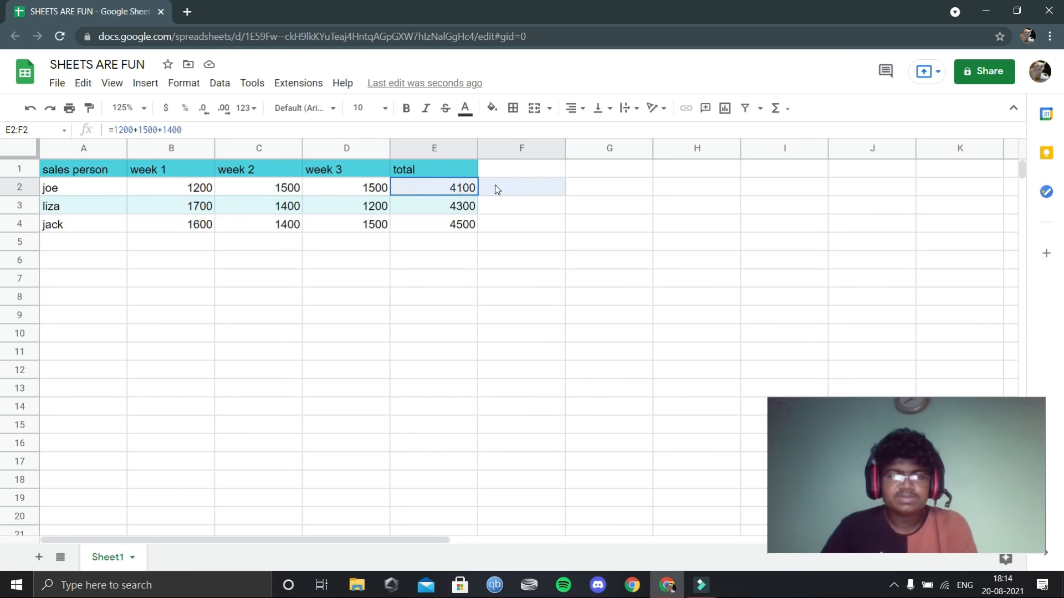
Replace joe's total in E2 with 1200+1500+1500, entered without an equals sign
{"action": "left_click", "coordinate": [446, 188]}
{"action": "key", "text": "Delete"}
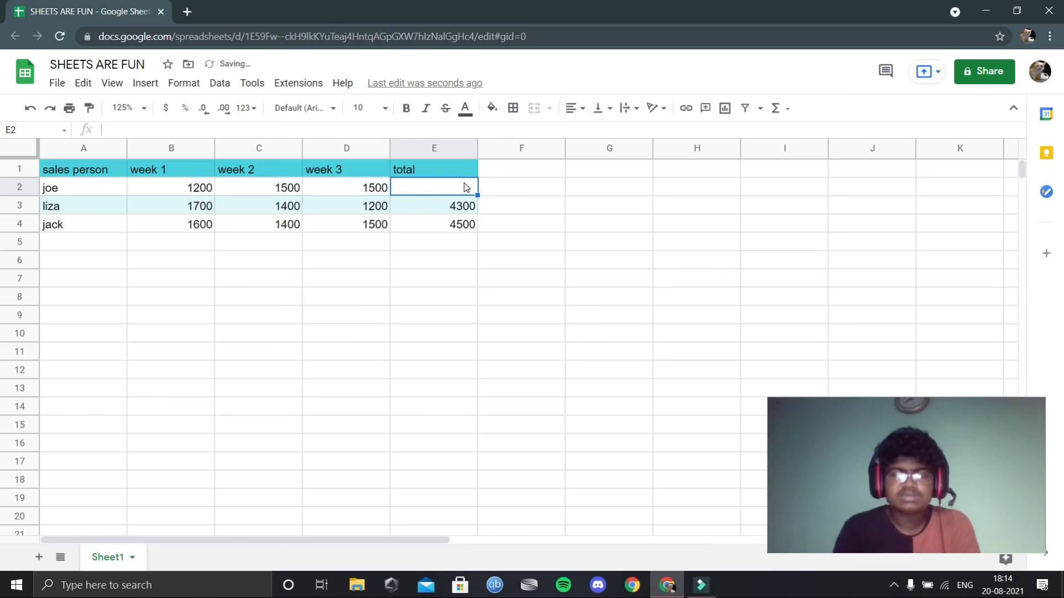
{"action": "type", "text": "12"}
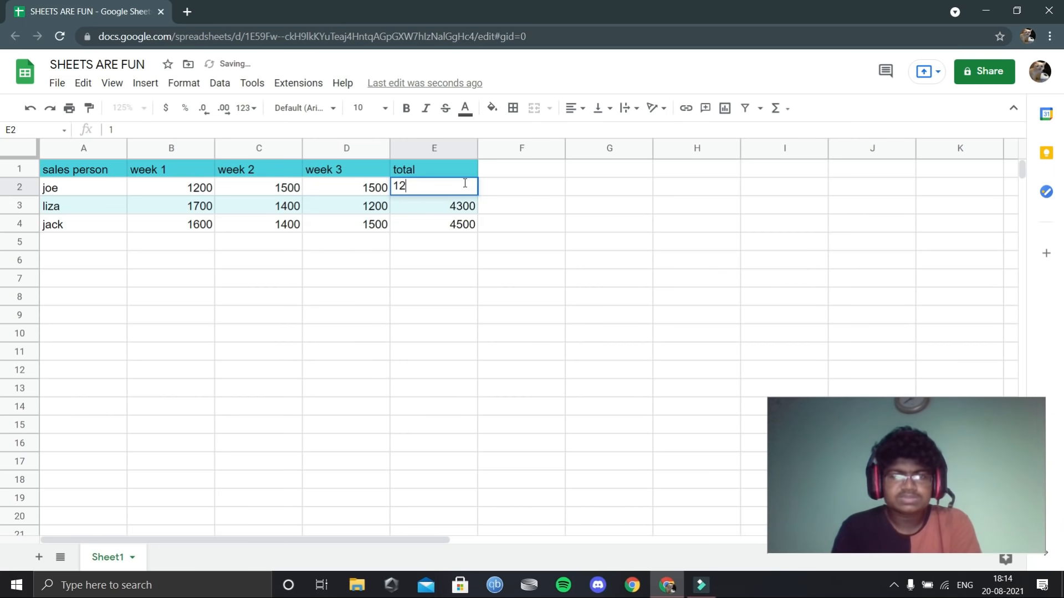
{"action": "type", "text": "00"}
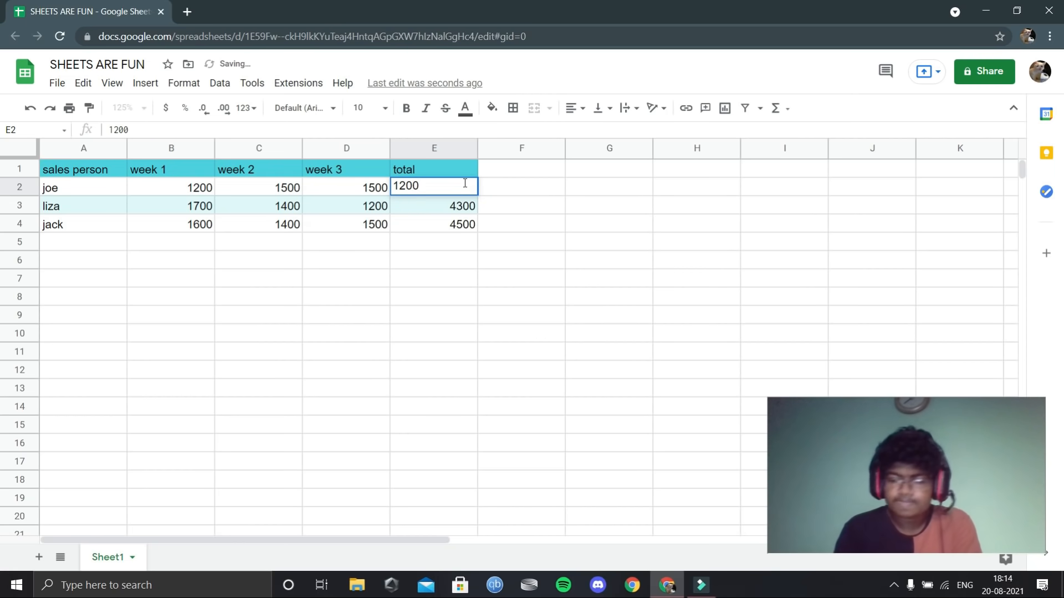
{"action": "type", "text": "+1500+1500"}
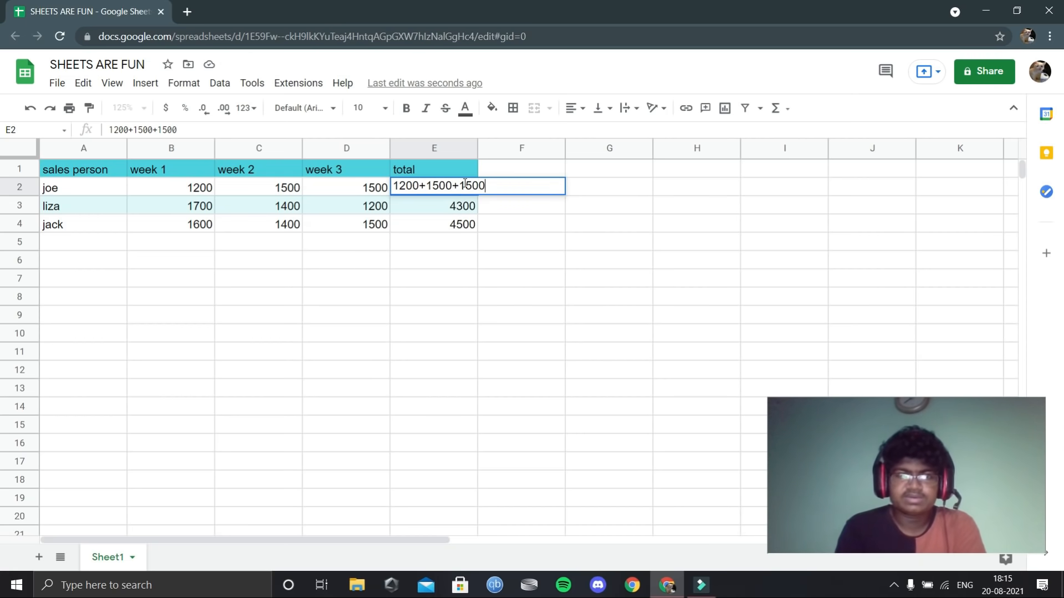
{"action": "key", "text": "Return"}
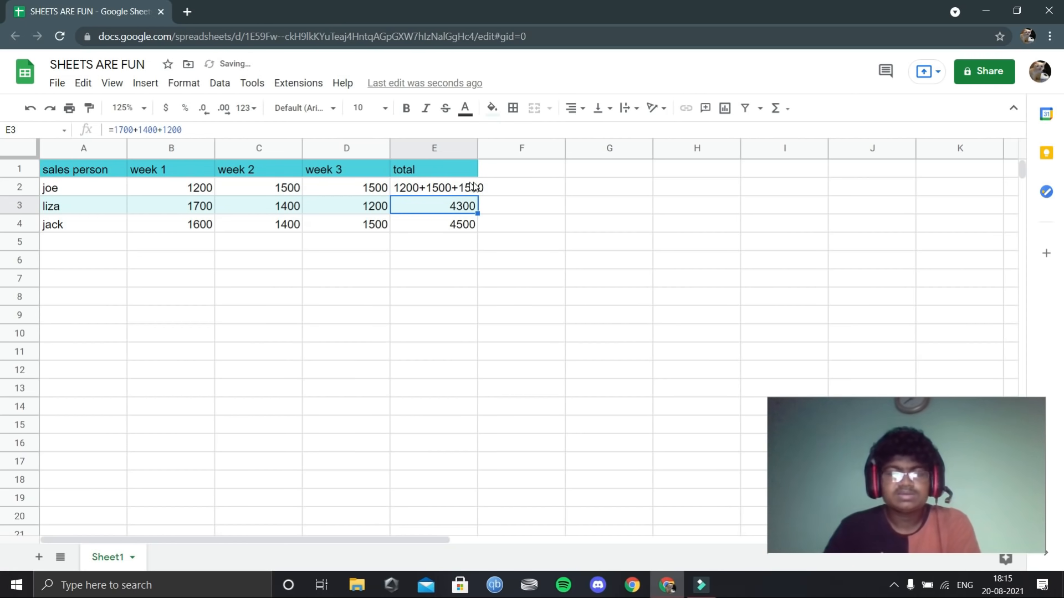
Clear the plain text from E2 and enter the formula =1200+1500+1500 as joe's total
{"action": "left_click", "coordinate": [476, 183]}
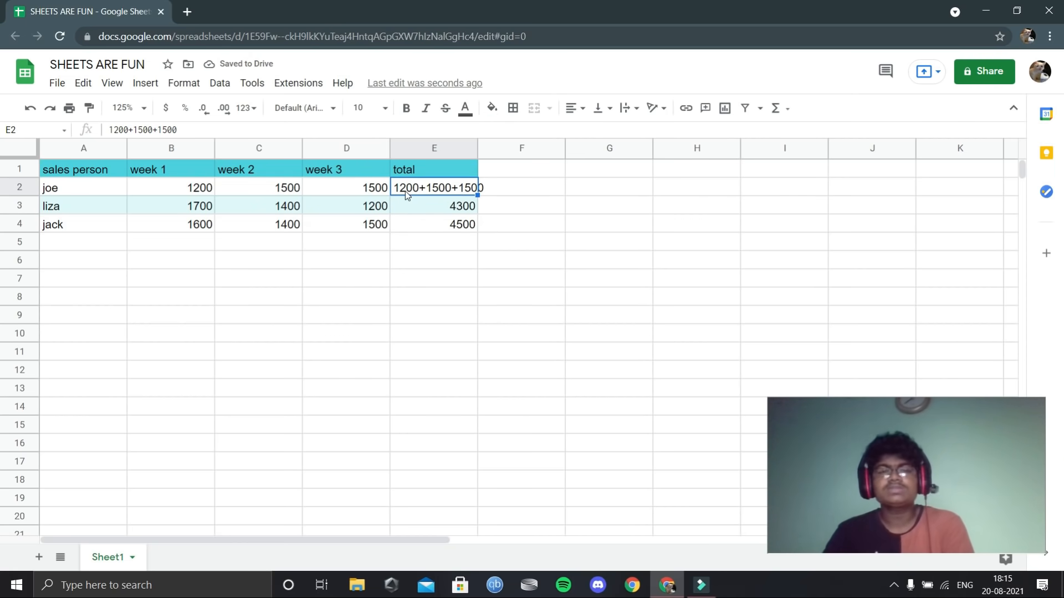
{"action": "left_click", "coordinate": [391, 186]}
{"action": "key", "text": "Left"}
{"action": "key", "text": "Right"}
{"action": "key", "text": "Delete"}
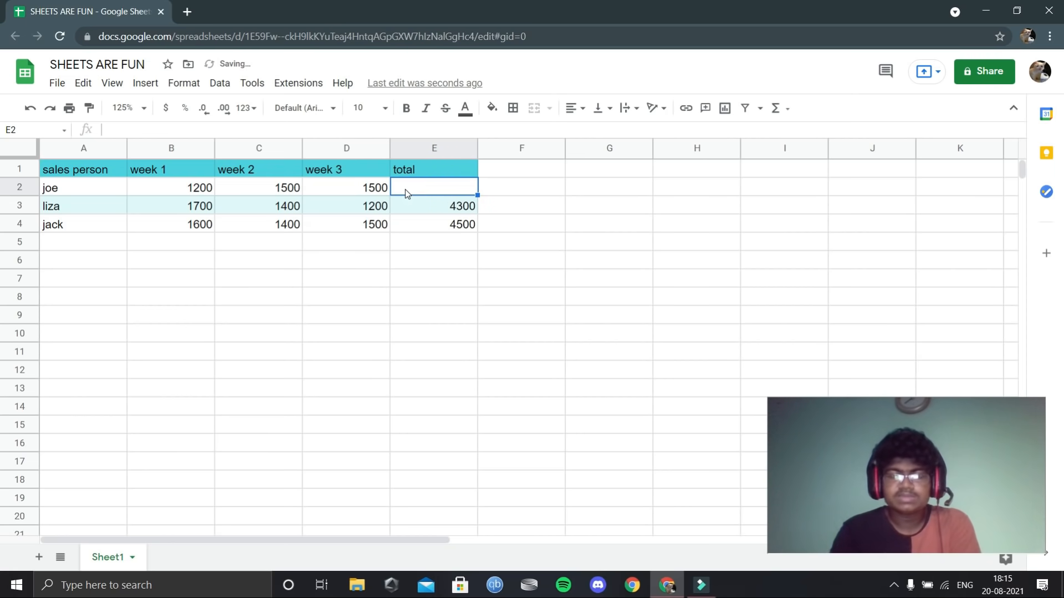
{"action": "type", "text": "="}
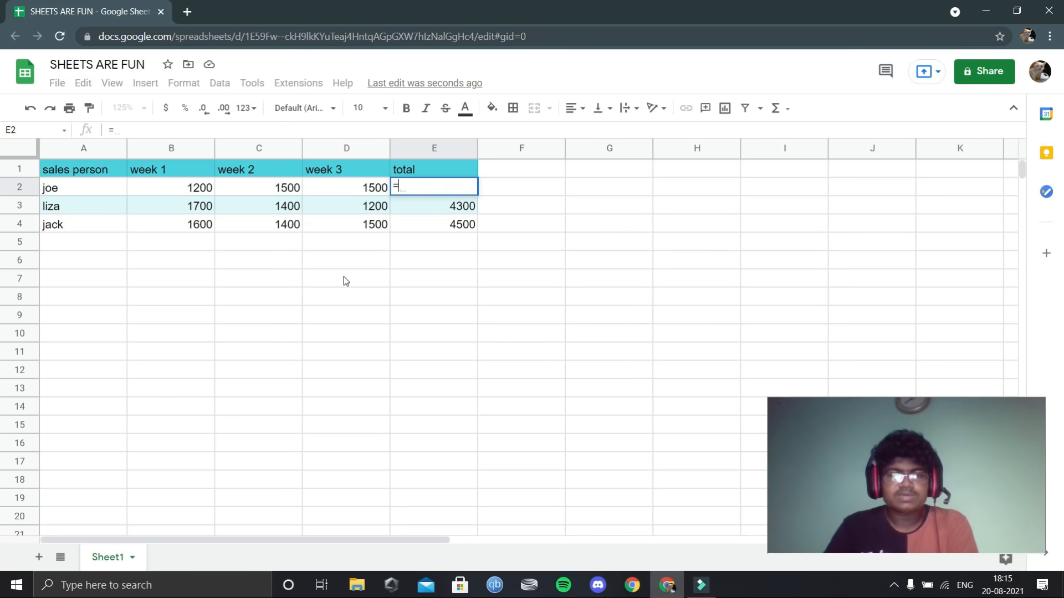
{"action": "type", "text": "1200"}
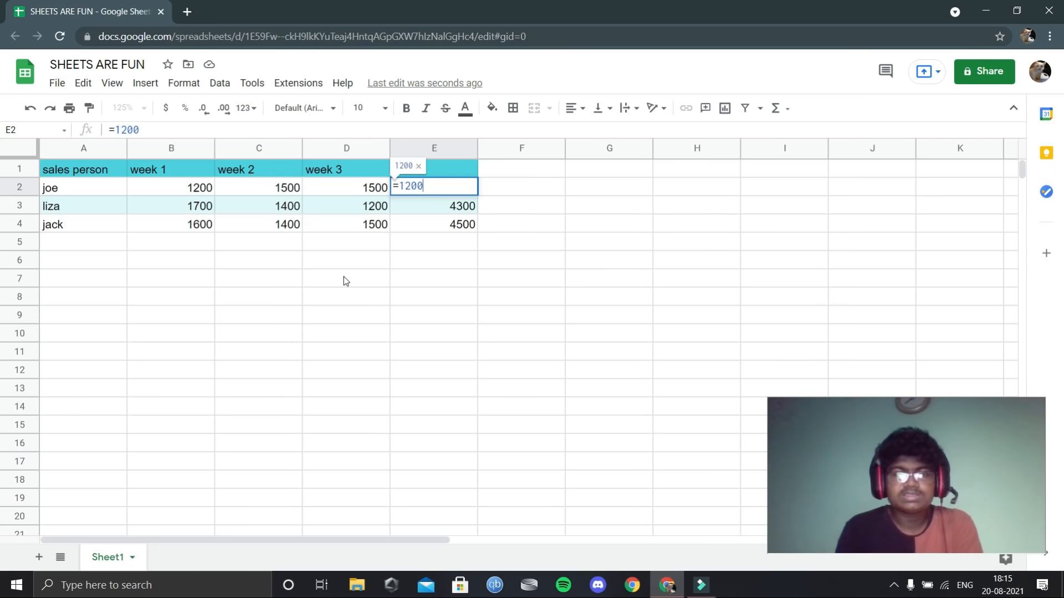
{"action": "type", "text": "+1"}
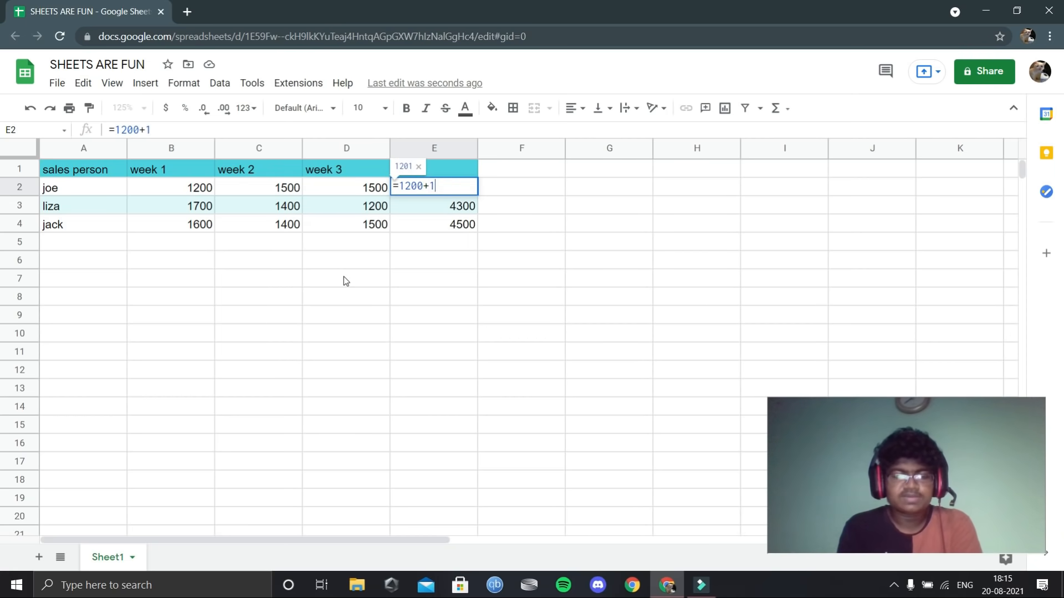
{"action": "type", "text": "500+1500"}
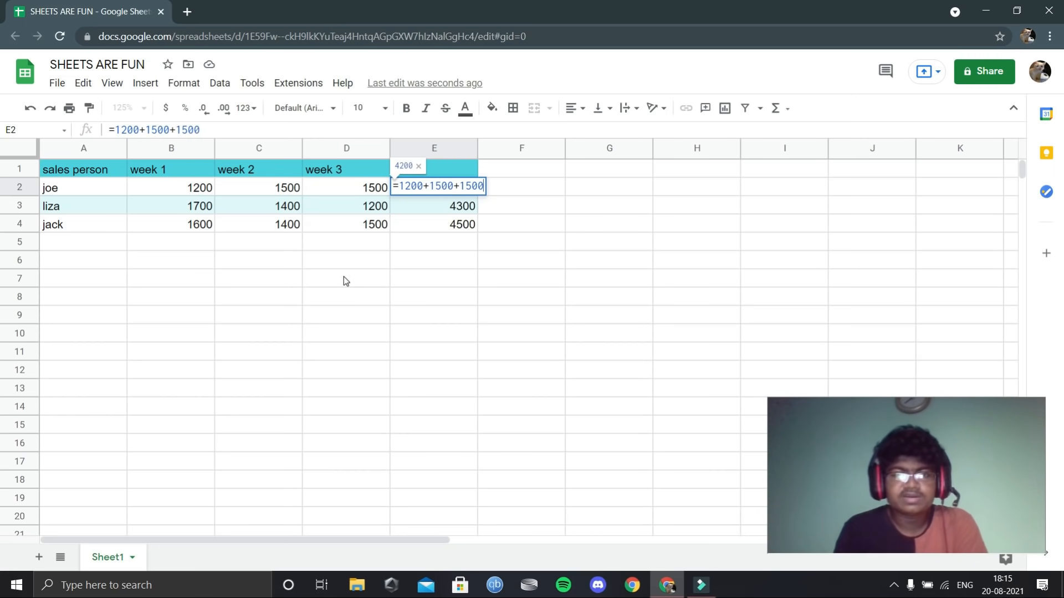
{"action": "key", "text": "Return"}
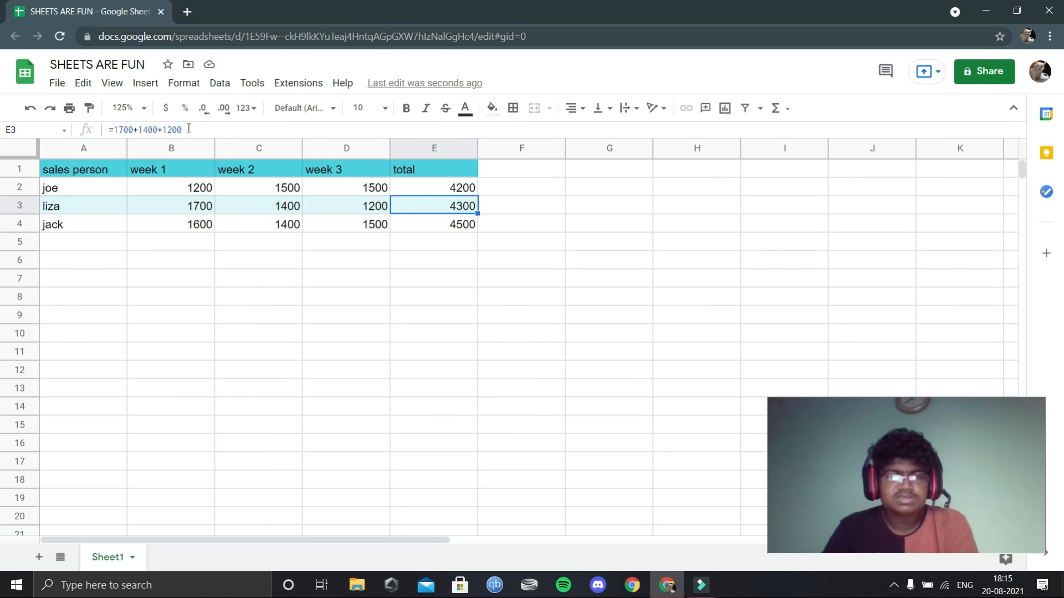
Check the numbers in E2's total formula against joe's weekly sales values
{"action": "left_click", "coordinate": [436, 188]}
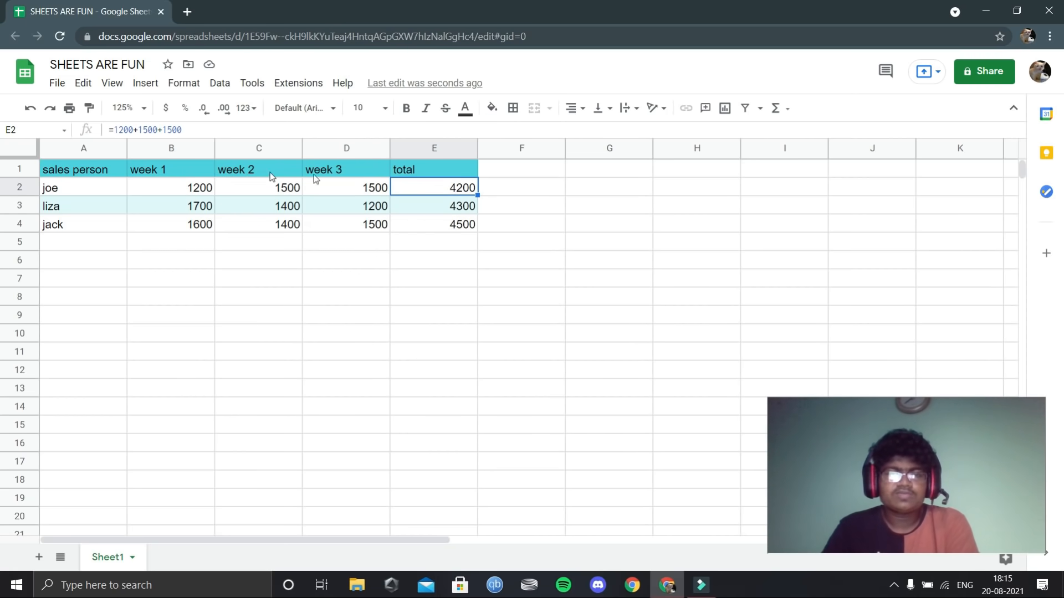
{"action": "left_click", "coordinate": [369, 186]}
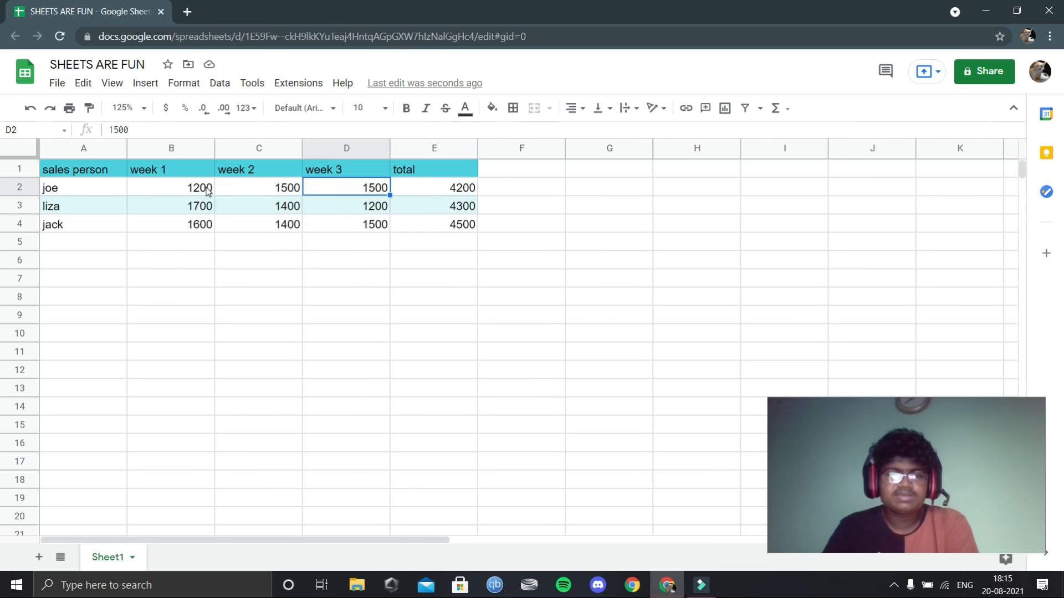
{"action": "left_click", "coordinate": [406, 188]}
Replace the typed-number total in E2 with the cell-reference formula =B2+C2+D2
{"action": "left_click", "coordinate": [465, 188]}
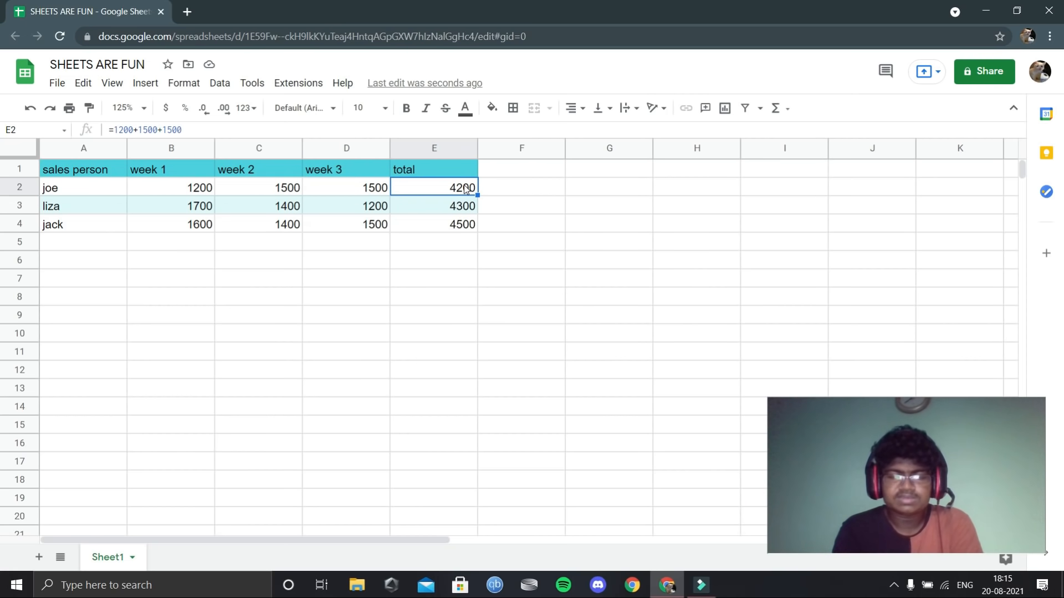
{"action": "key", "text": "Delete"}
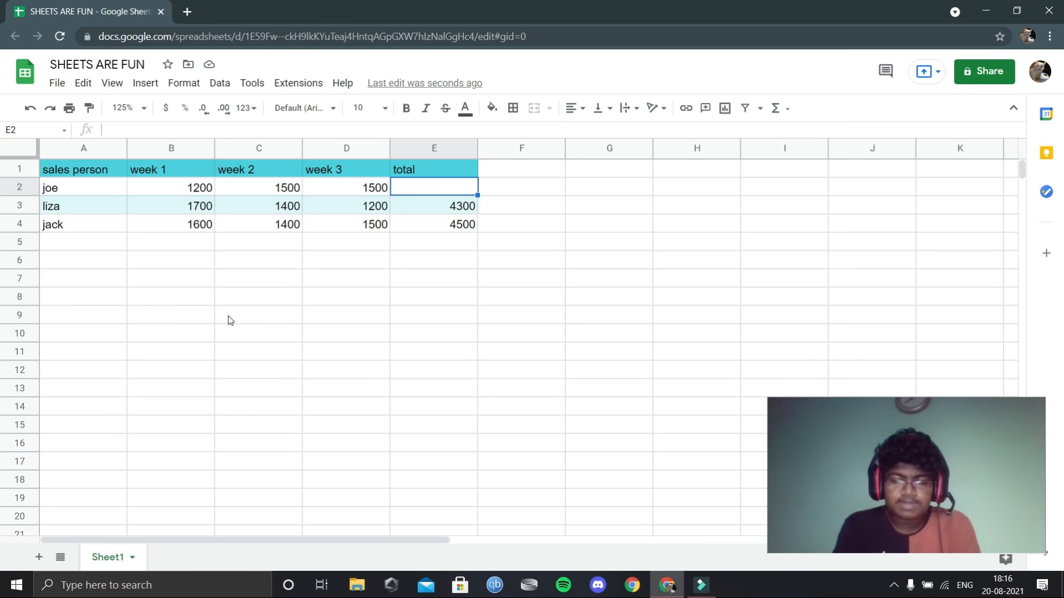
{"action": "type", "text": "="}
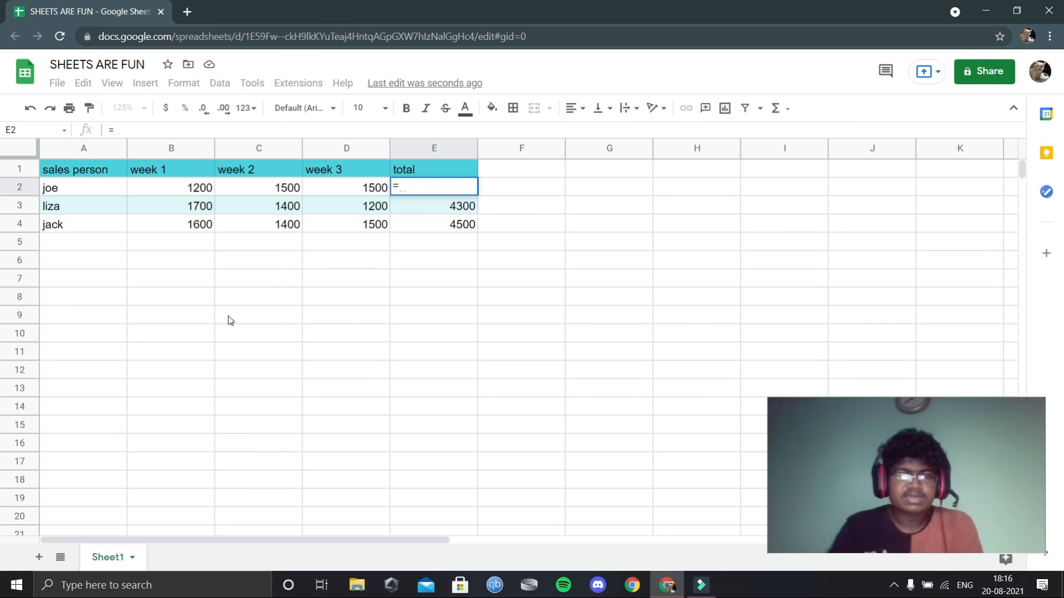
{"action": "left_click", "coordinate": [171, 188]}
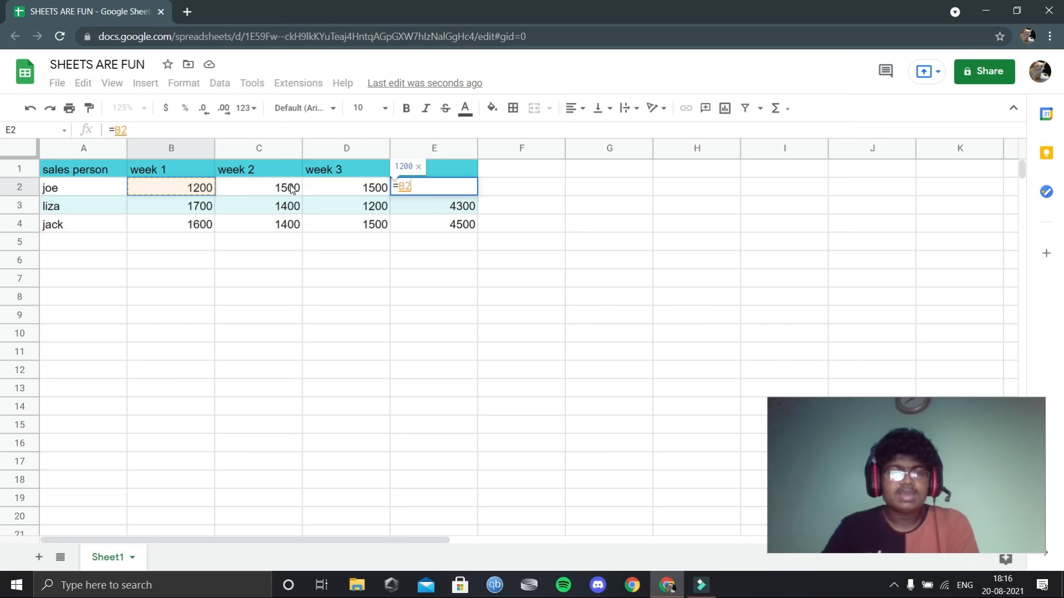
{"action": "type", "text": "+"}
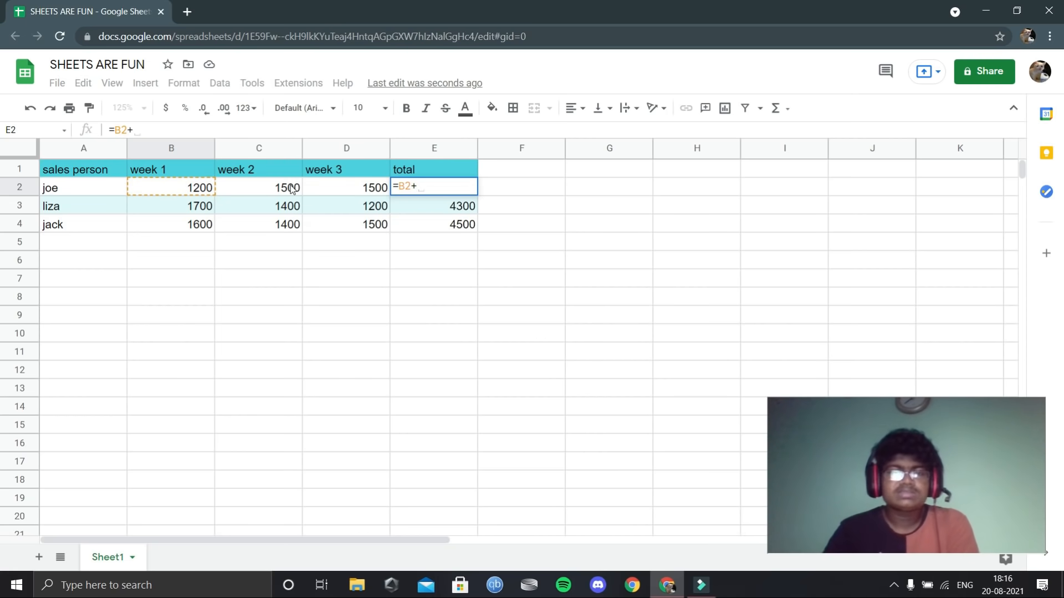
{"action": "left_click", "coordinate": [252, 187]}
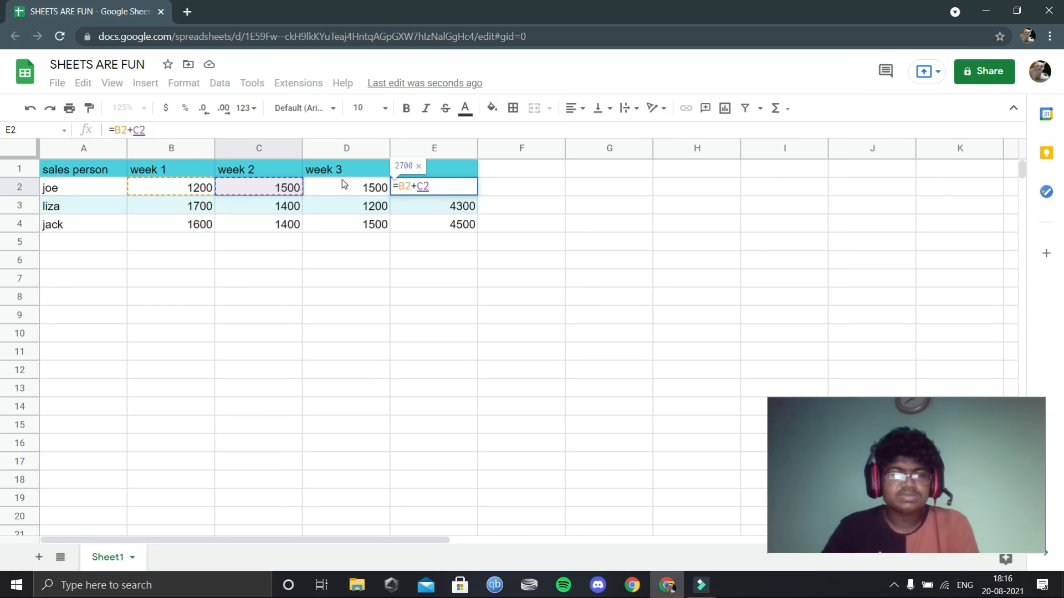
{"action": "type", "text": "+"}
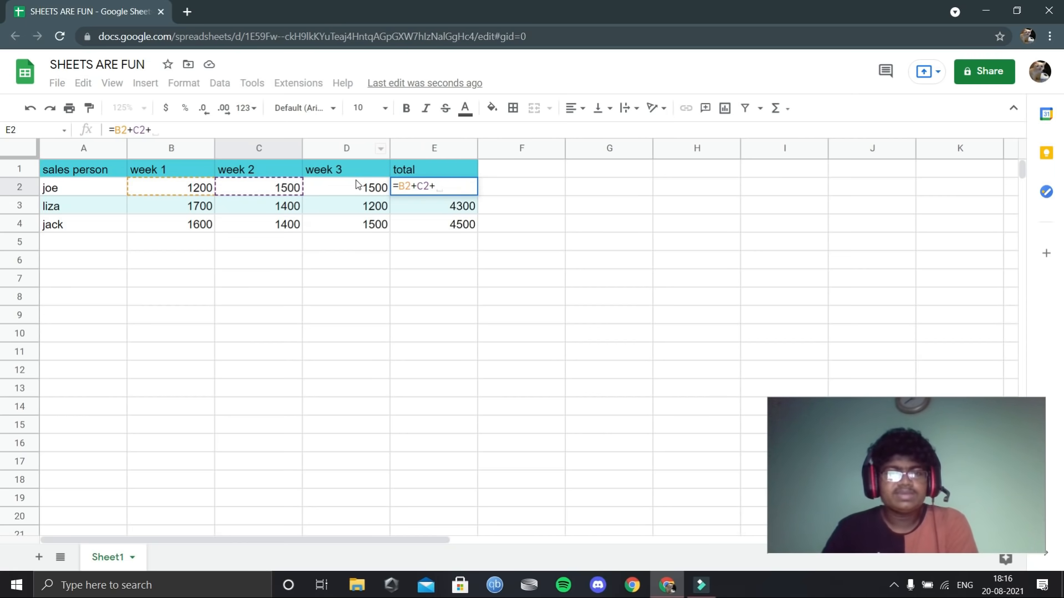
{"action": "left_click", "coordinate": [327, 192]}
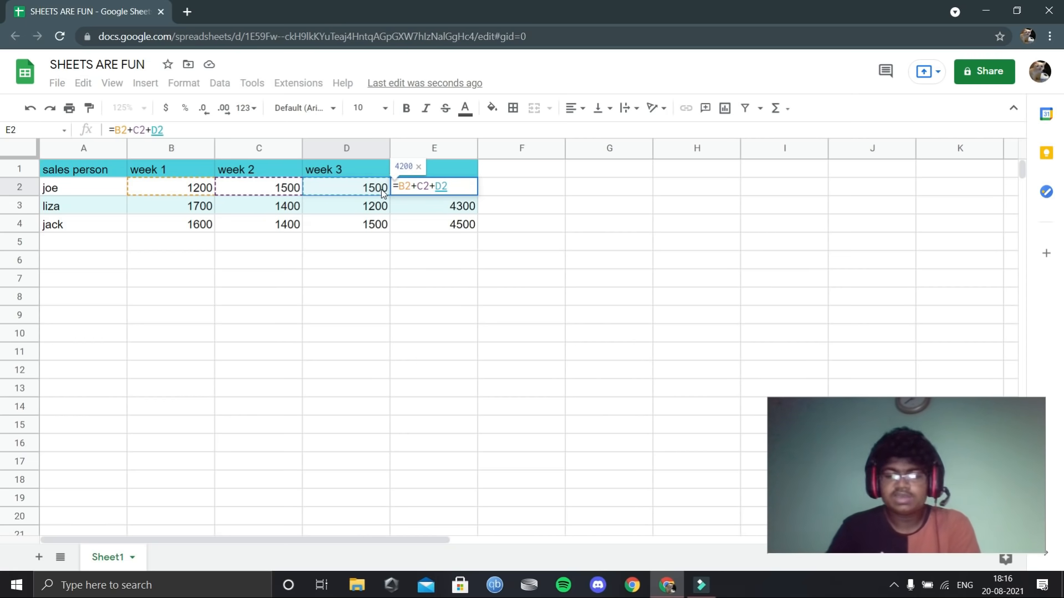
{"action": "key", "text": "Return"}
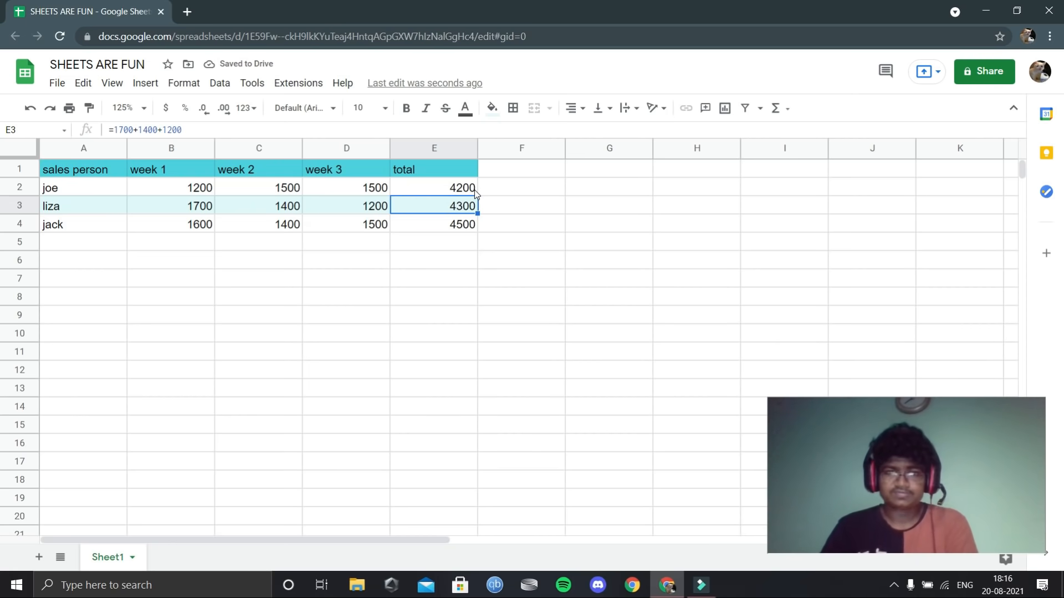
Change the first salesperson's week 3 value in D2 to 1400
{"action": "left_click", "coordinate": [376, 189]}
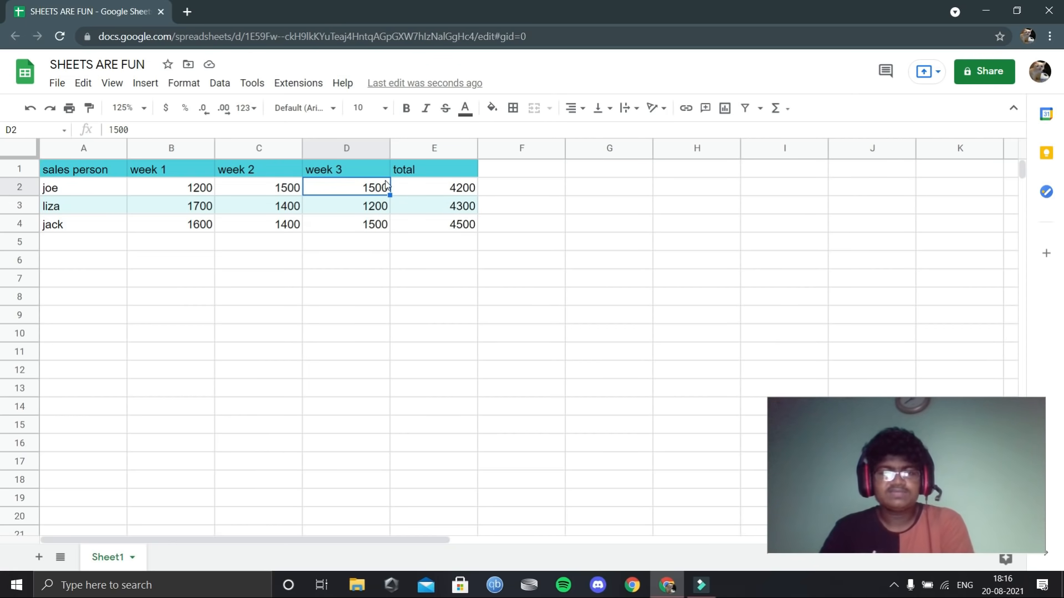
{"action": "left_click", "coordinate": [136, 126]}
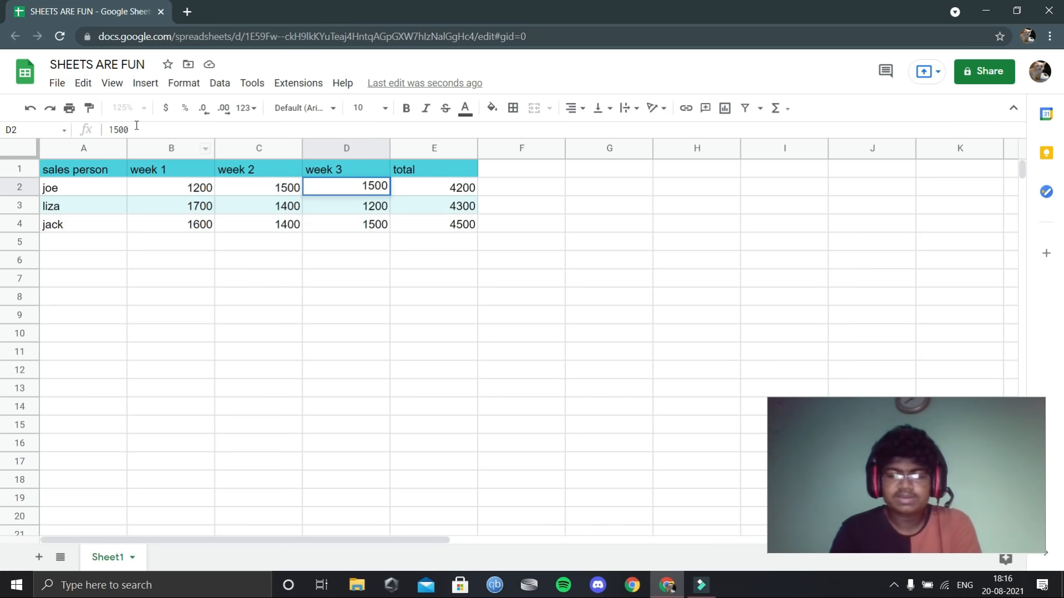
{"action": "key", "text": "BackSpace"}
{"action": "key", "text": "BackSpace"}
{"action": "key", "text": "BackSpace"}
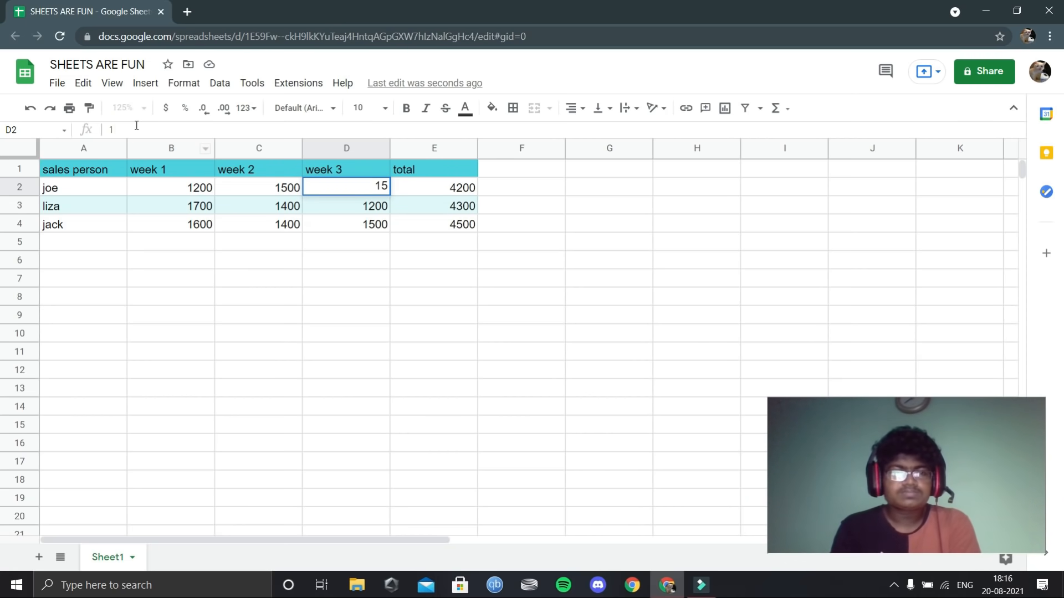
{"action": "type", "text": "400"}
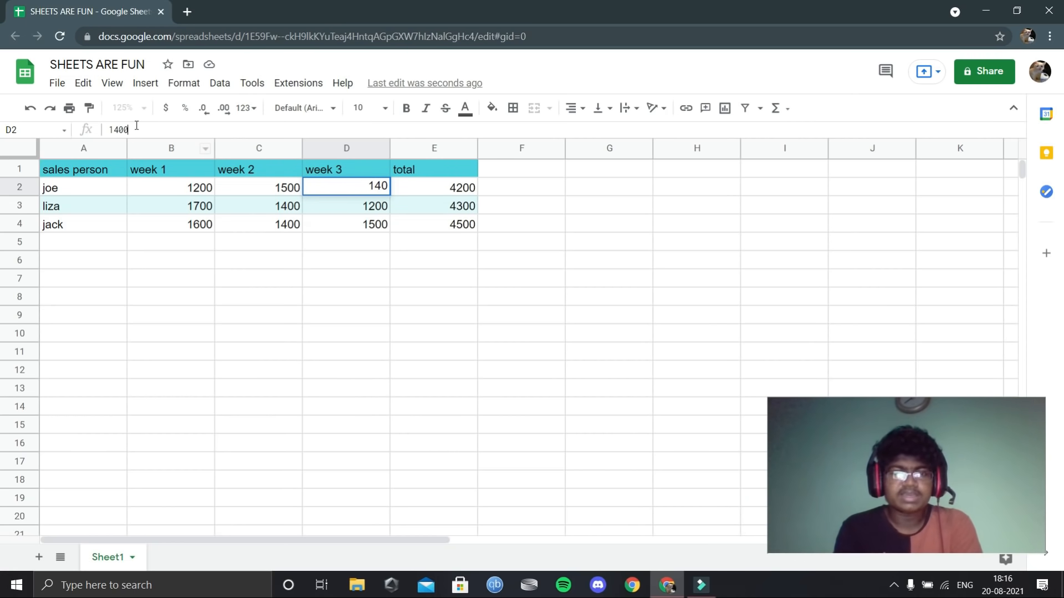
Set joe's week 3 sales in D2 to 1400
{"action": "key", "text": "Return"}
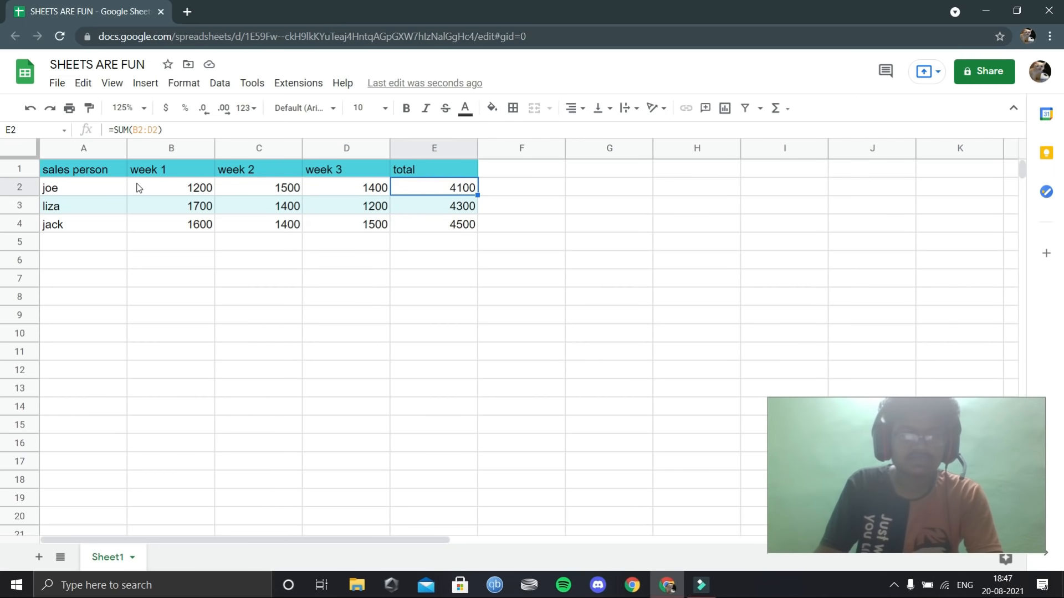
Examine joe's weekly sales in B2 to D2, the week columns they belong to, and the total formula in E2
{"action": "left_click", "coordinate": [169, 194]}
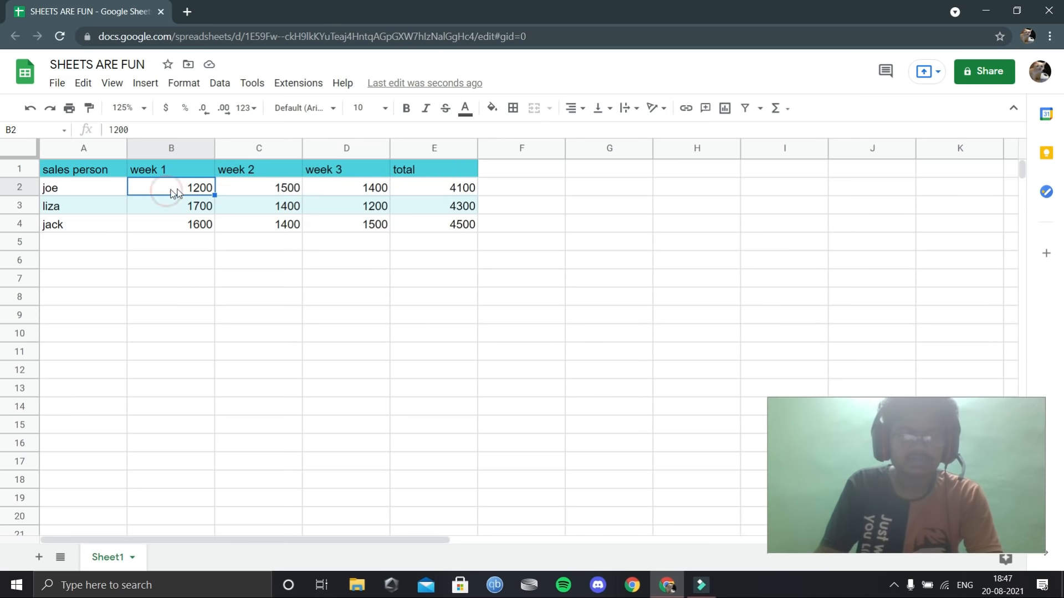
{"action": "left_click", "coordinate": [251, 187]}
{"action": "left_click", "coordinate": [337, 186]}
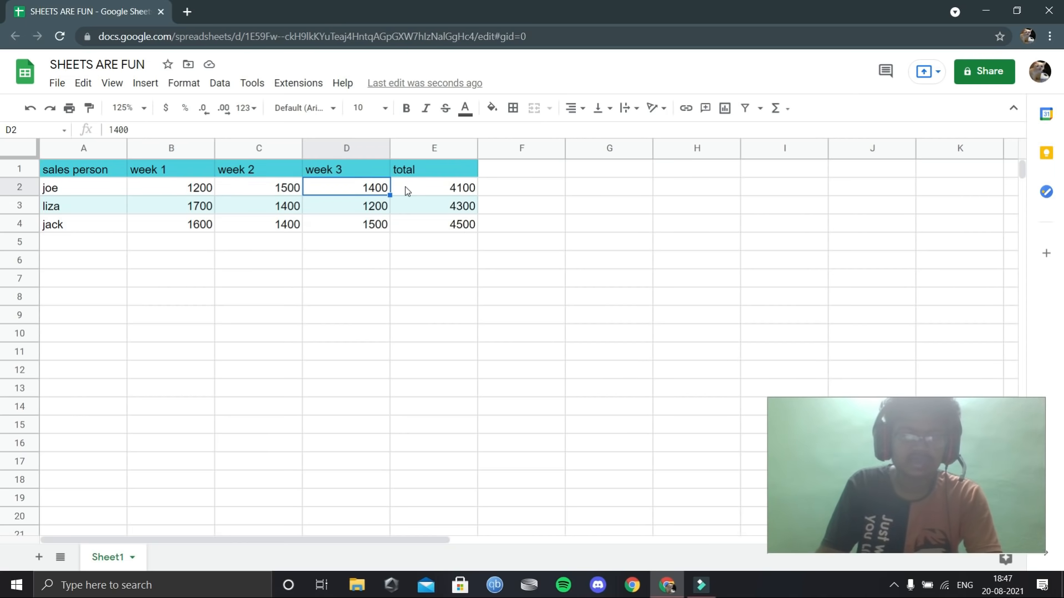
{"action": "left_click", "coordinate": [159, 189]}
{"action": "left_click", "coordinate": [237, 188]}
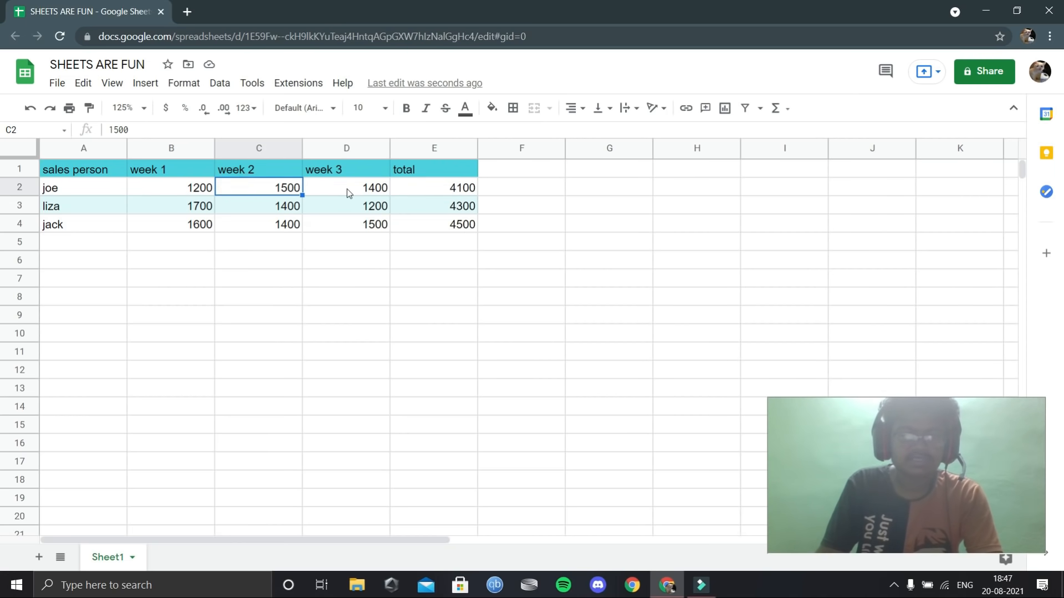
{"action": "left_click", "coordinate": [348, 191]}
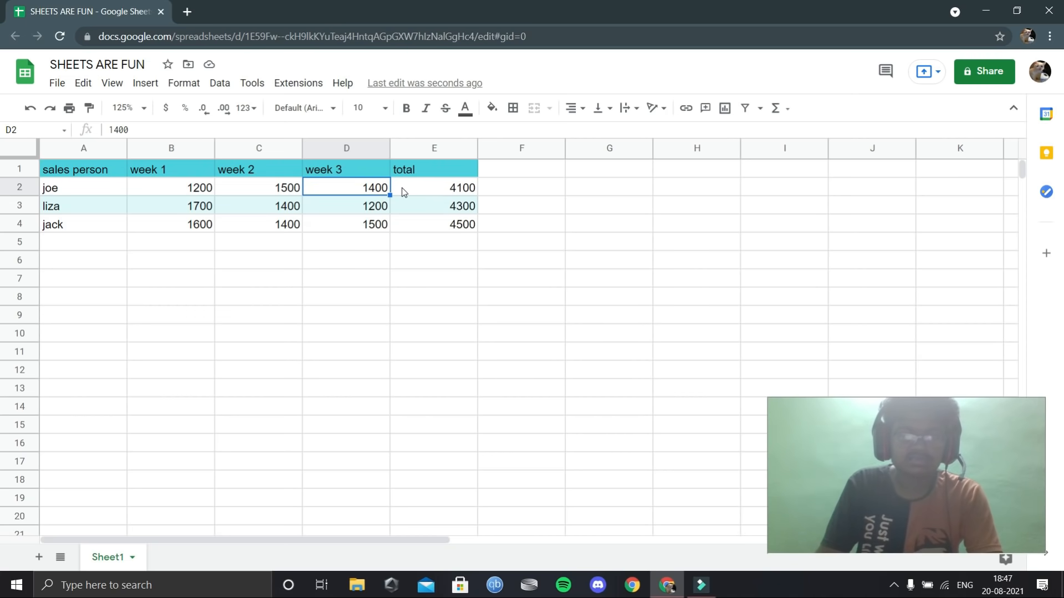
{"action": "left_click", "coordinate": [443, 192]}
{"action": "left_click", "coordinate": [186, 194]}
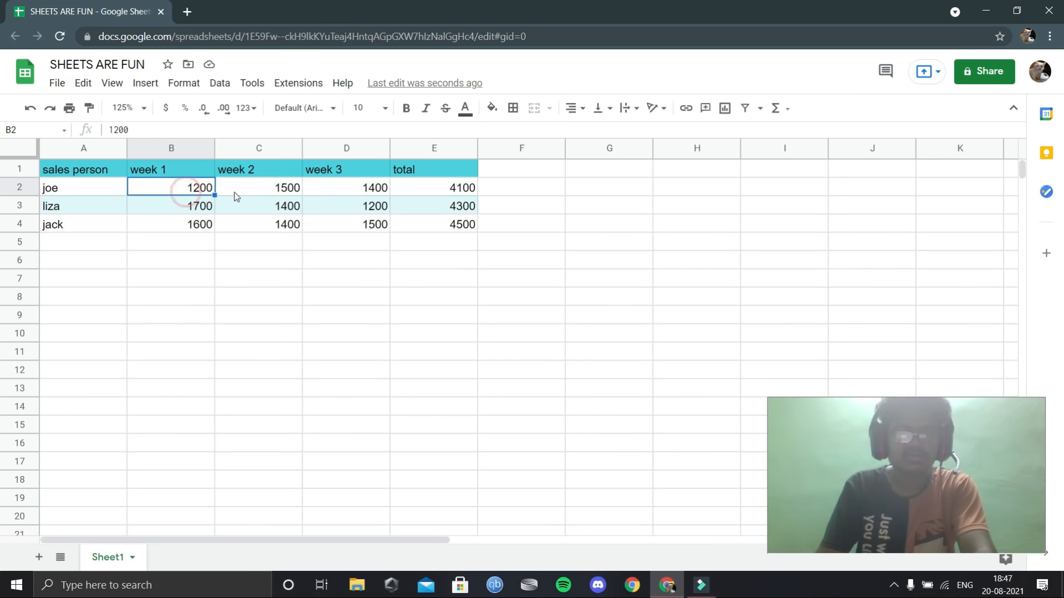
{"action": "left_click", "coordinate": [235, 192]}
{"action": "left_click", "coordinate": [313, 188]}
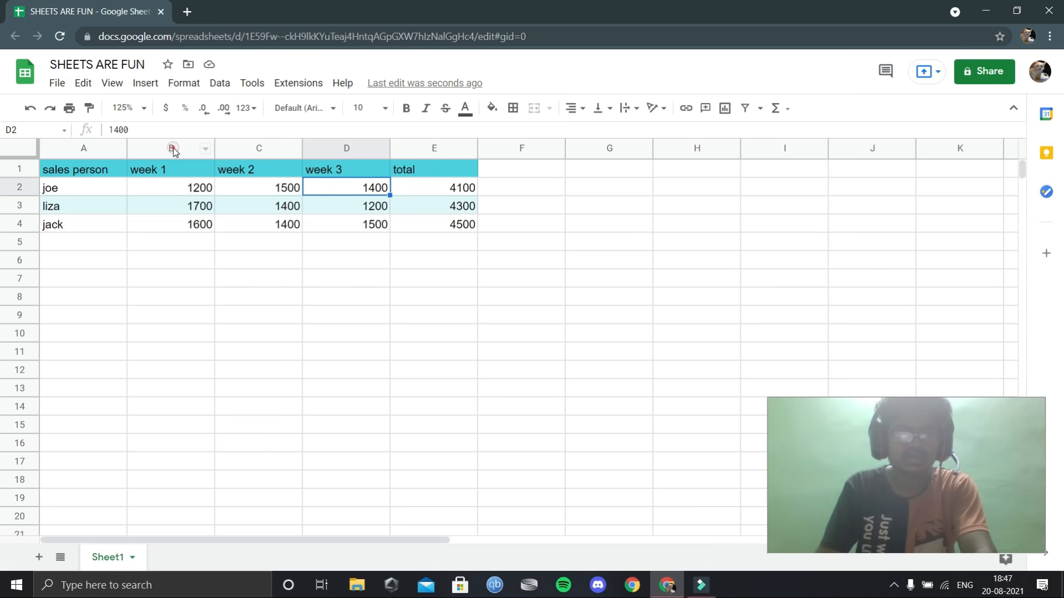
{"action": "left_click", "coordinate": [172, 149]}
{"action": "left_click", "coordinate": [275, 153]}
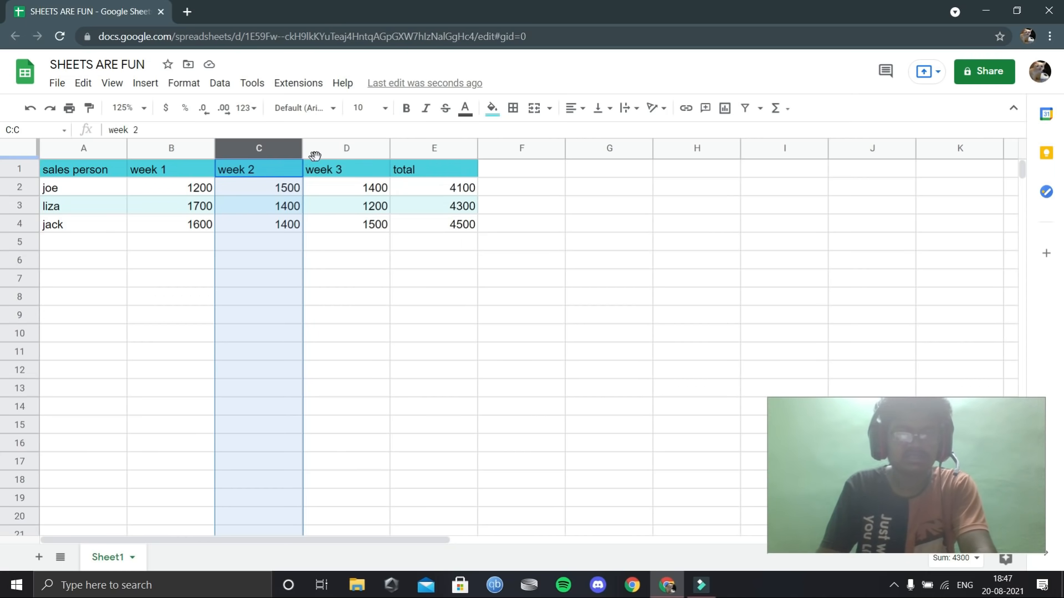
{"action": "left_click", "coordinate": [336, 149]}
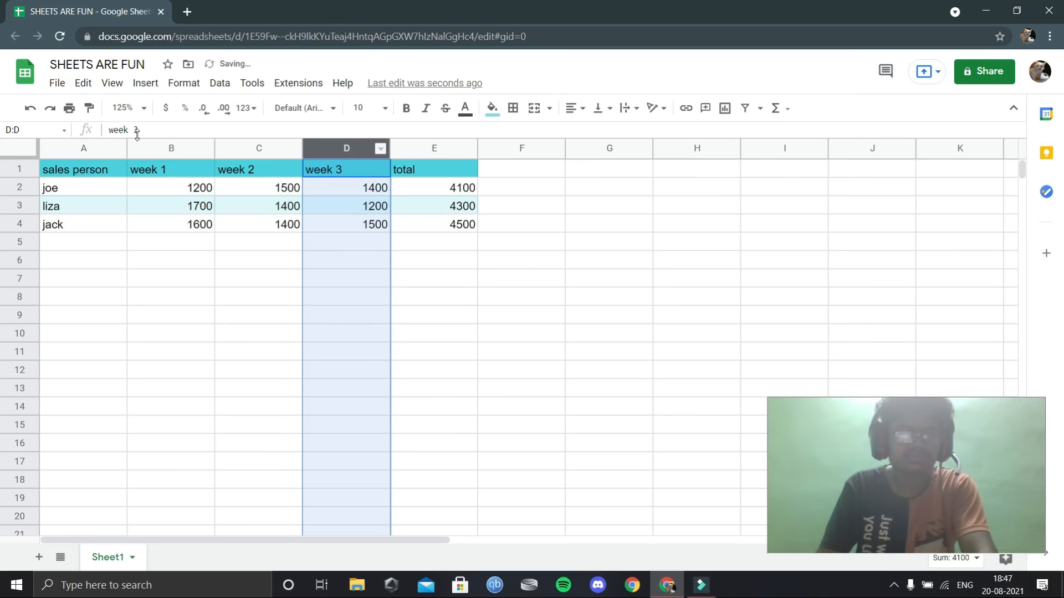
{"action": "left_click", "coordinate": [407, 193]}
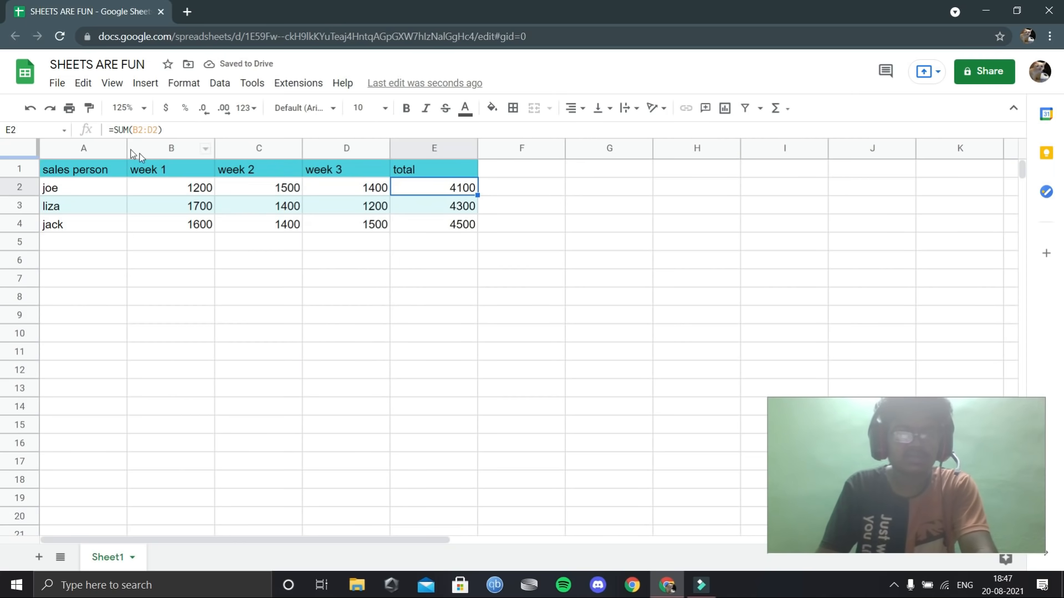
Browse the function categories and insert the SUM function from the Math category into joe's total cell E2
{"action": "left_click", "coordinate": [441, 192]}
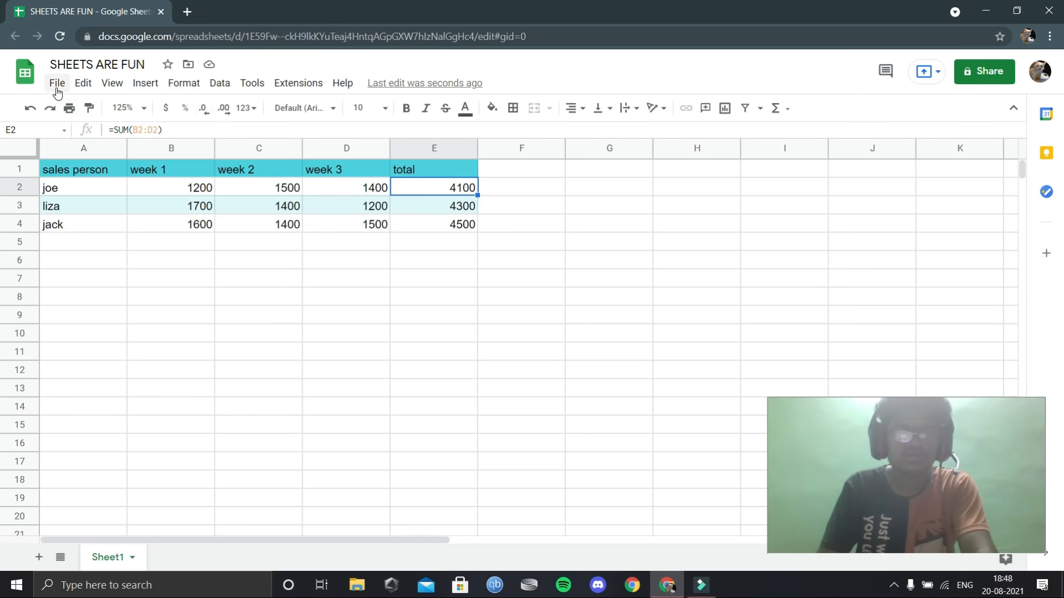
{"action": "left_click", "coordinate": [138, 89]}
{"action": "mouse_move", "coordinate": [156, 113]}
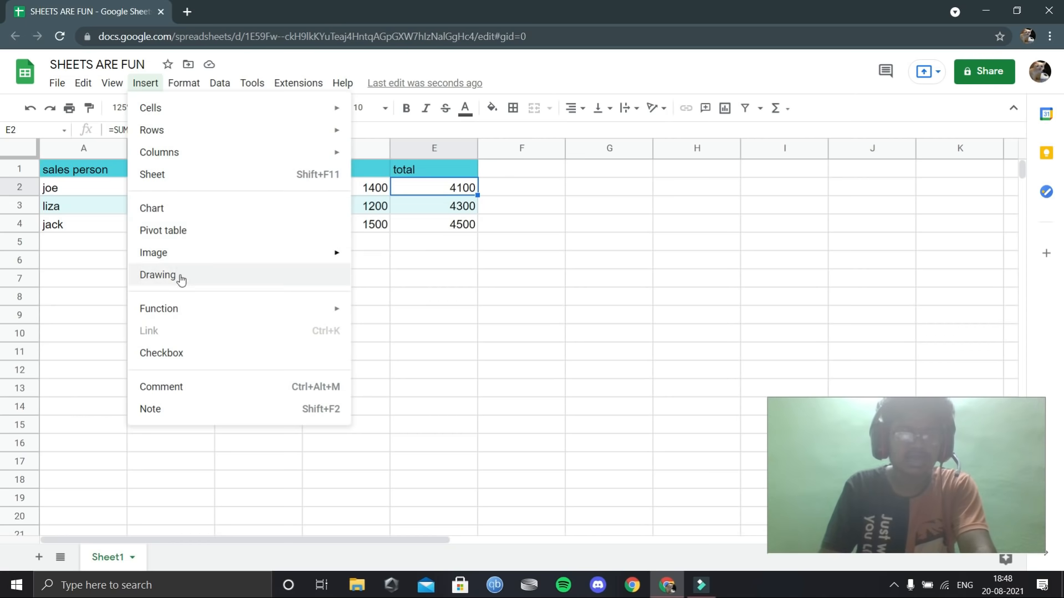
{"action": "mouse_move", "coordinate": [183, 305]}
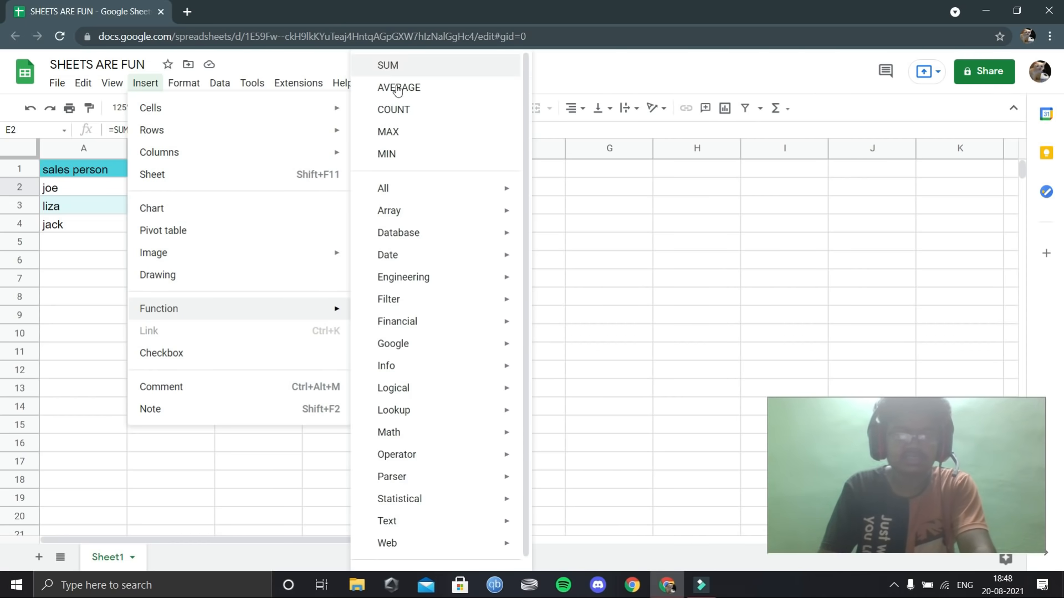
{"action": "scroll", "coordinate": [416, 233], "scroll_direction": "down", "scroll_amount": 1}
{"action": "mouse_move", "coordinate": [428, 438]}
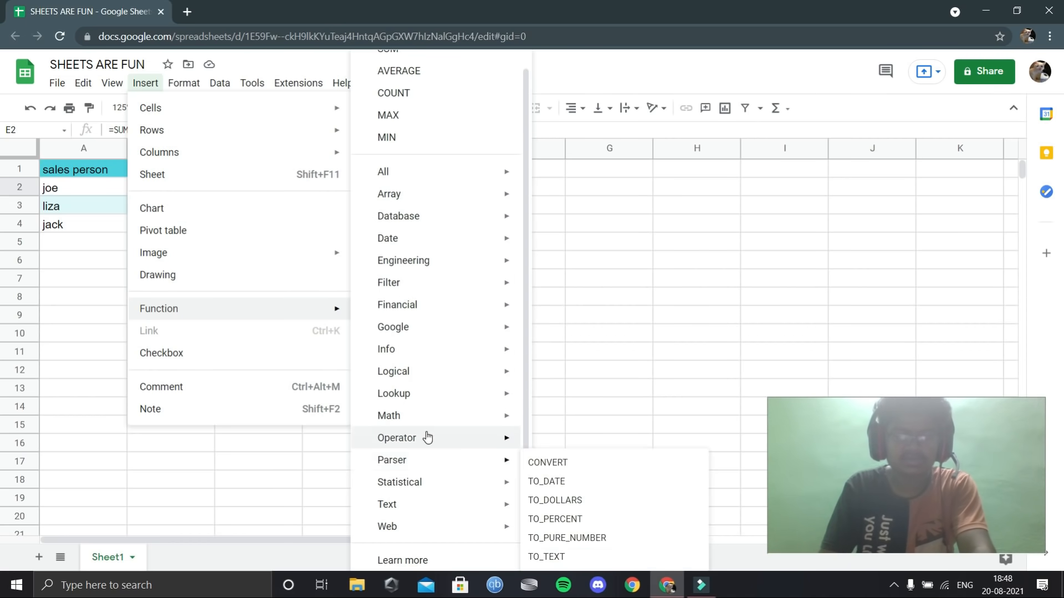
{"action": "scroll", "coordinate": [425, 388], "scroll_direction": "up", "scroll_amount": 1}
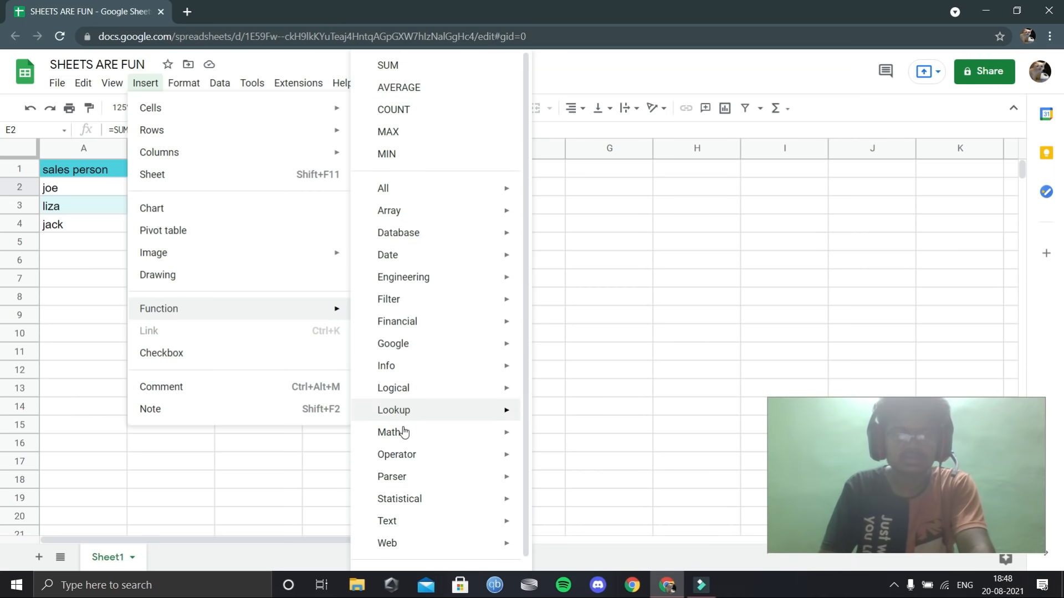
{"action": "mouse_move", "coordinate": [442, 220]}
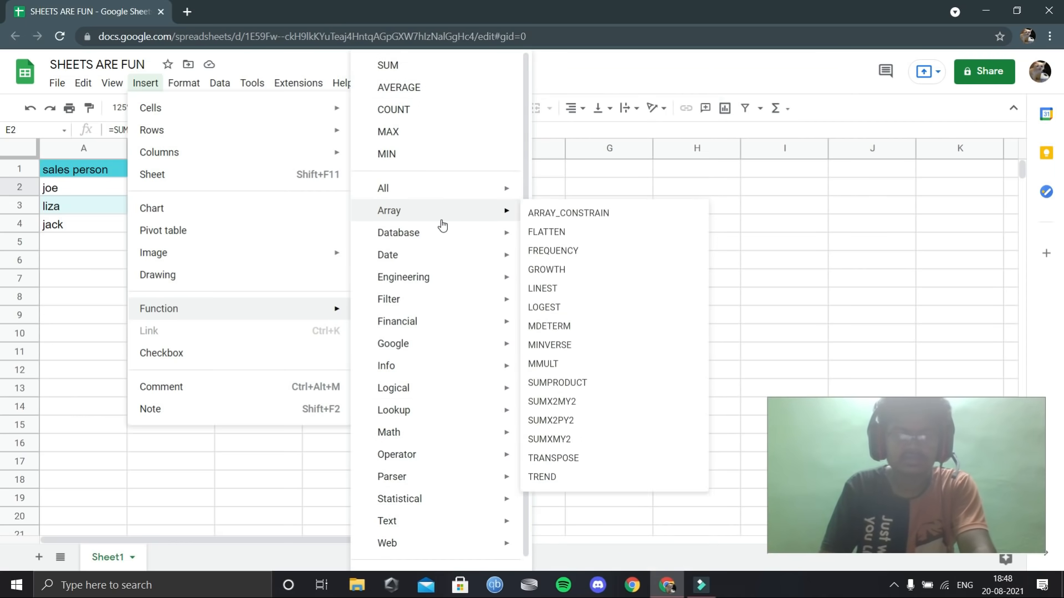
{"action": "mouse_move", "coordinate": [428, 275]}
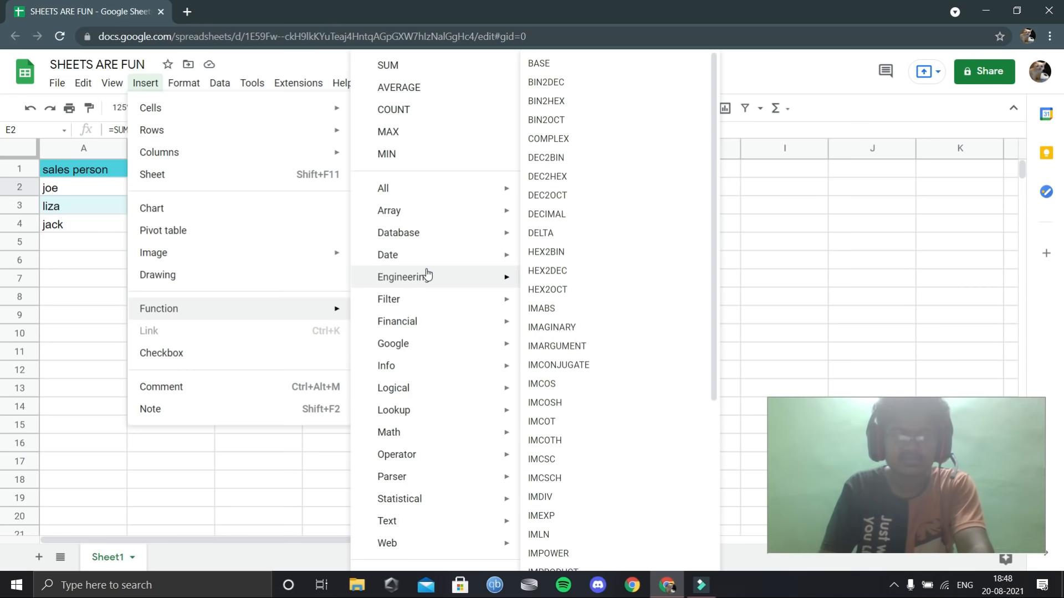
{"action": "mouse_move", "coordinate": [423, 321]}
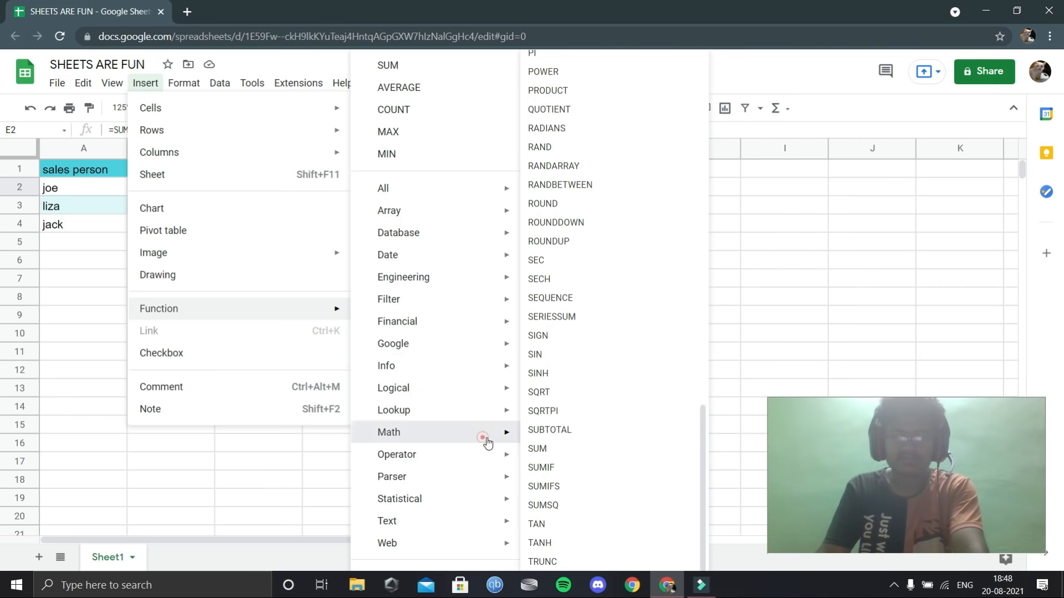
{"action": "scroll", "coordinate": [591, 349], "scroll_direction": "up", "scroll_amount": 10}
{"action": "scroll", "coordinate": [607, 315], "scroll_direction": "up", "scroll_amount": 9}
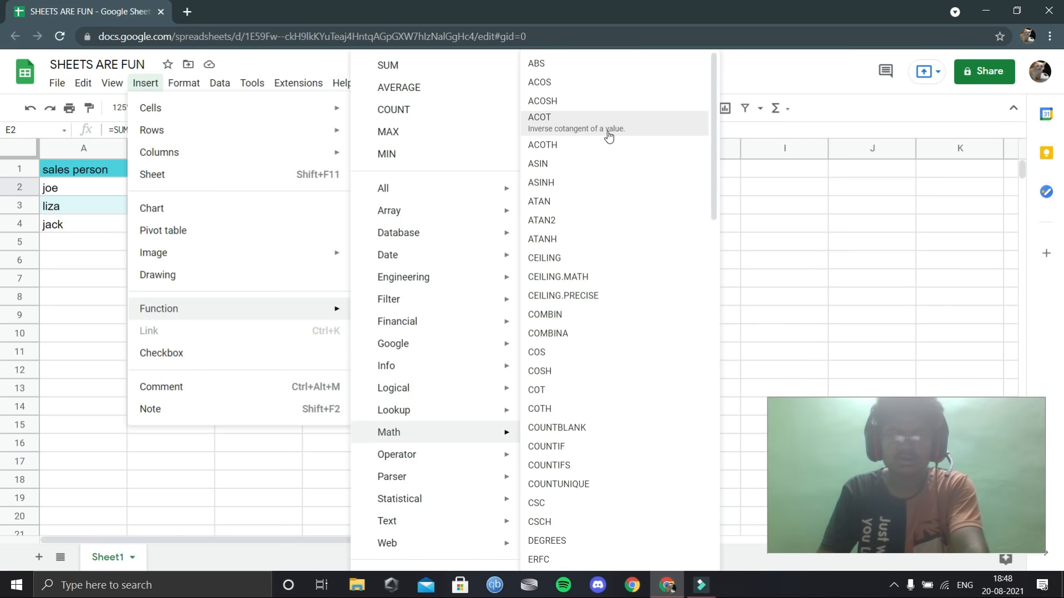
{"action": "scroll", "coordinate": [610, 148], "scroll_direction": "down", "scroll_amount": 15}
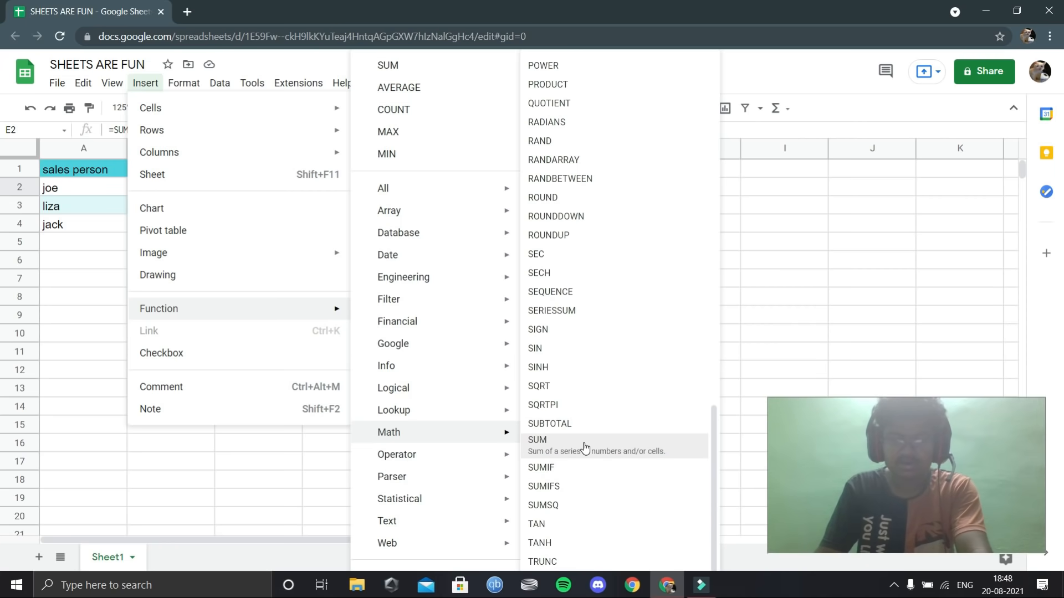
{"action": "left_click", "coordinate": [613, 446]}
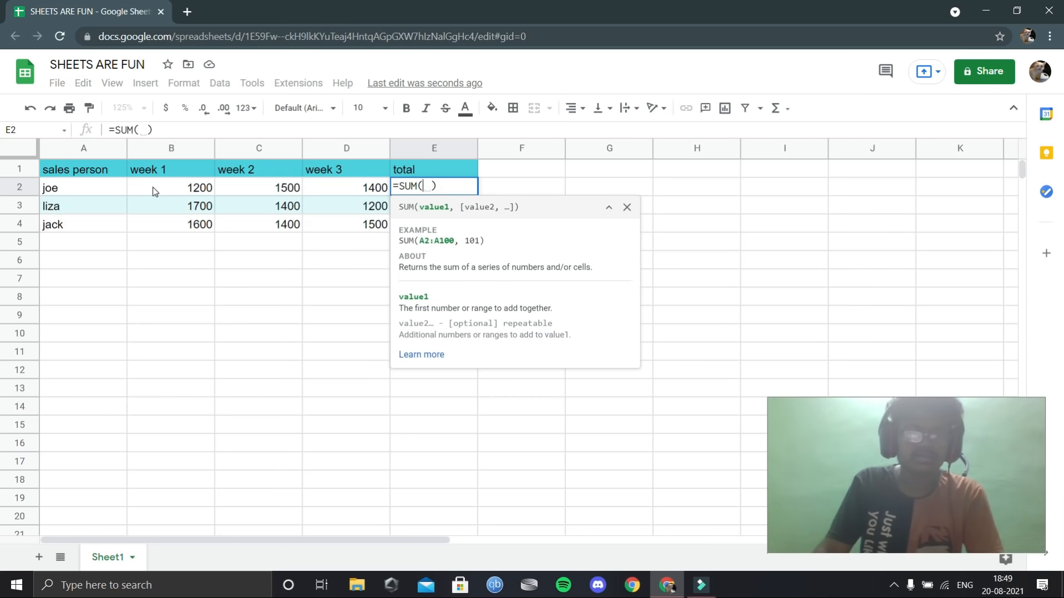
Complete joe's total formula in E2 as =SUM(B2,C2,D2), picking the three weekly cells individually
{"action": "left_click", "coordinate": [152, 188]}
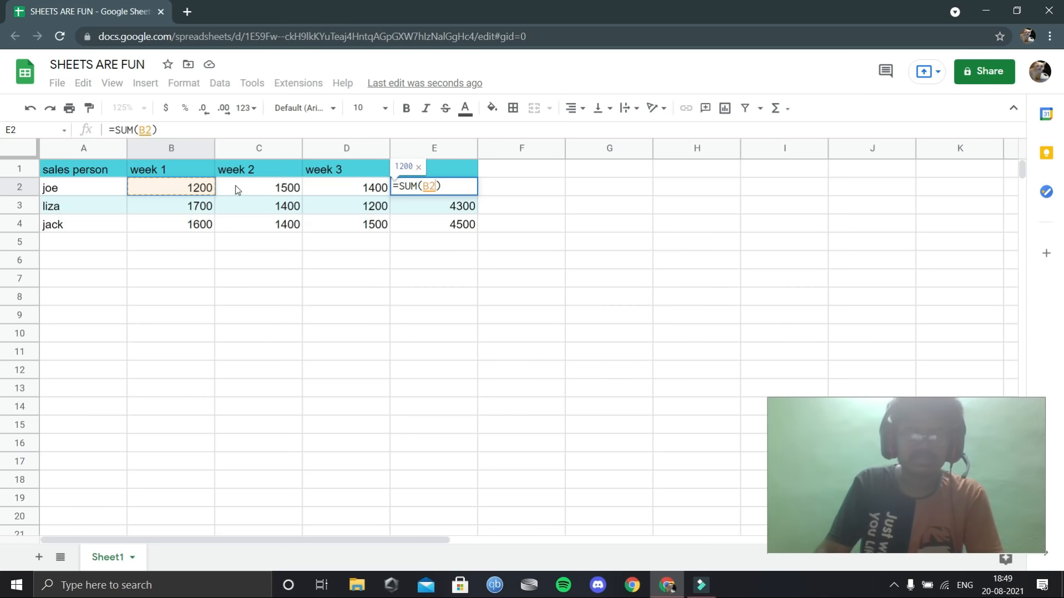
{"action": "type", "text": ","}
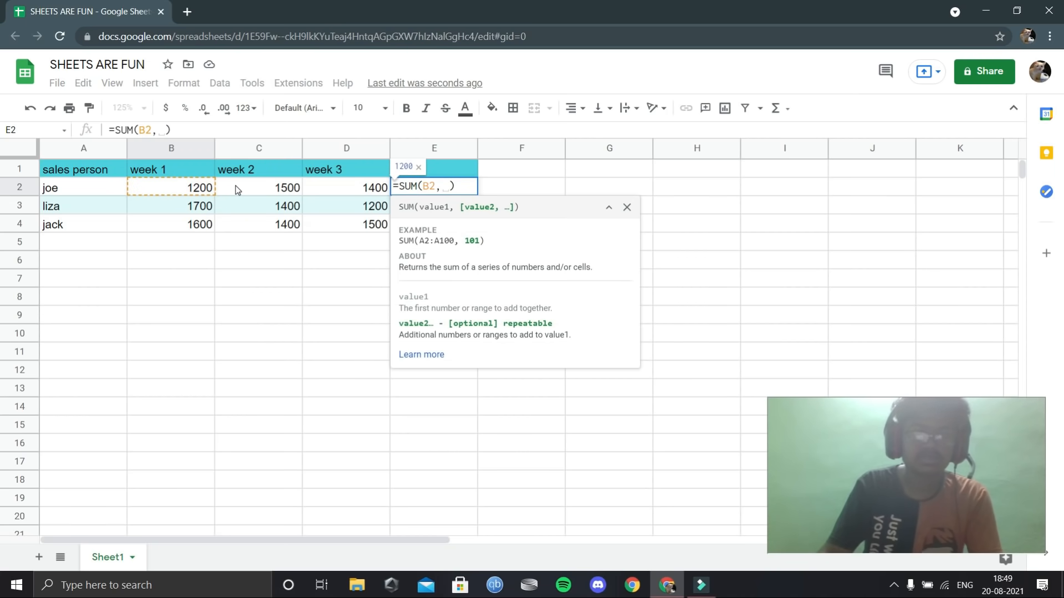
{"action": "left_click", "coordinate": [254, 187]}
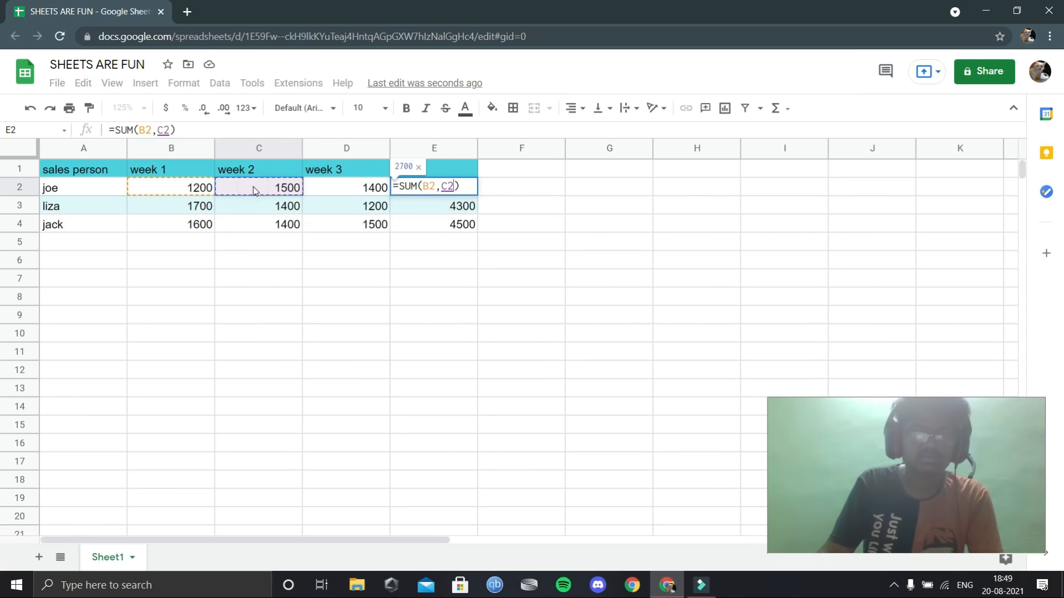
{"action": "type", "text": ","}
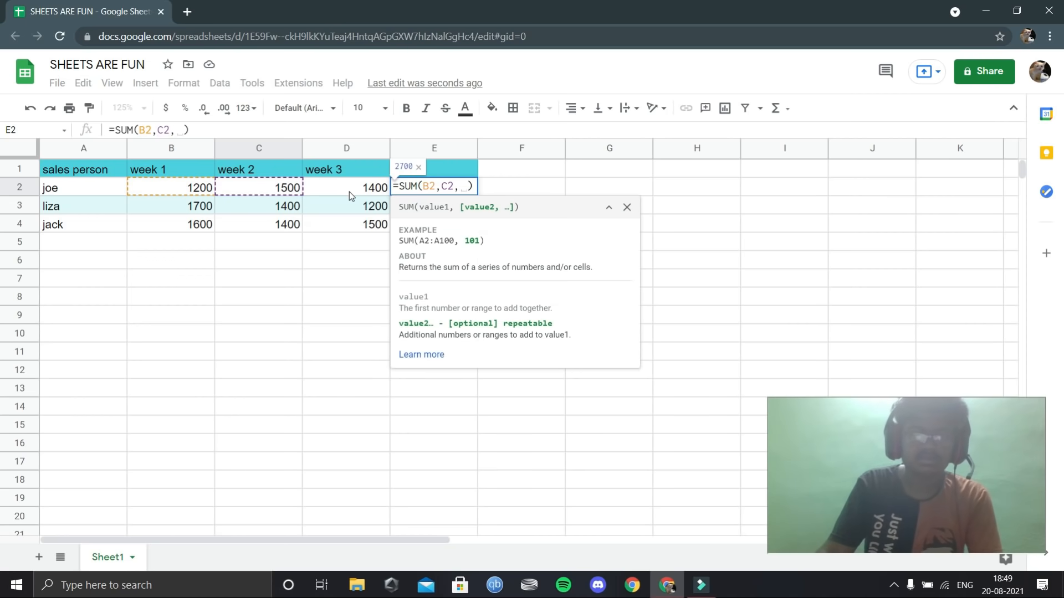
{"action": "left_click", "coordinate": [349, 192]}
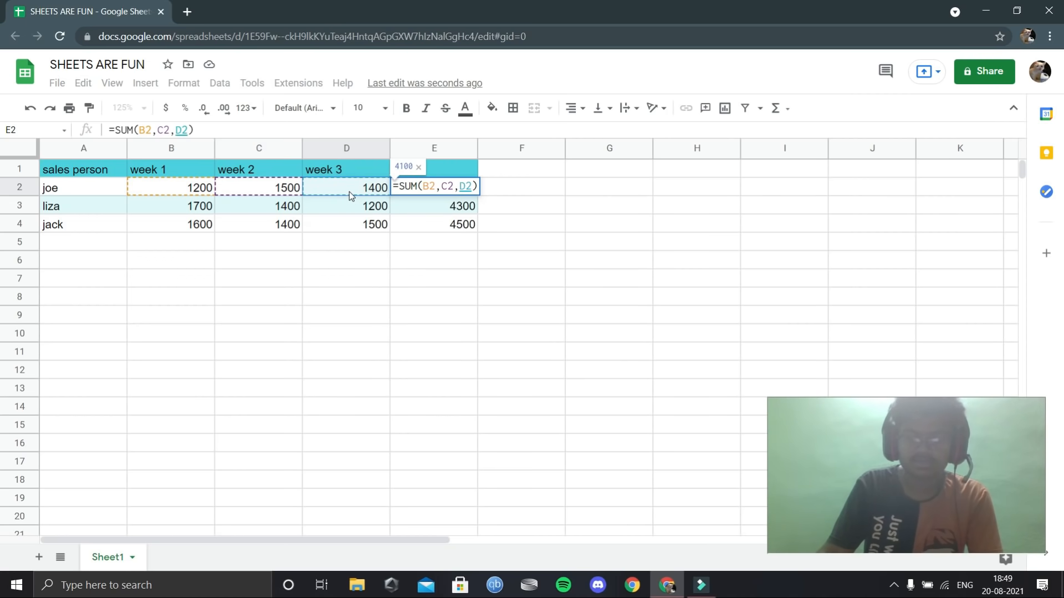
{"action": "key", "text": "Return"}
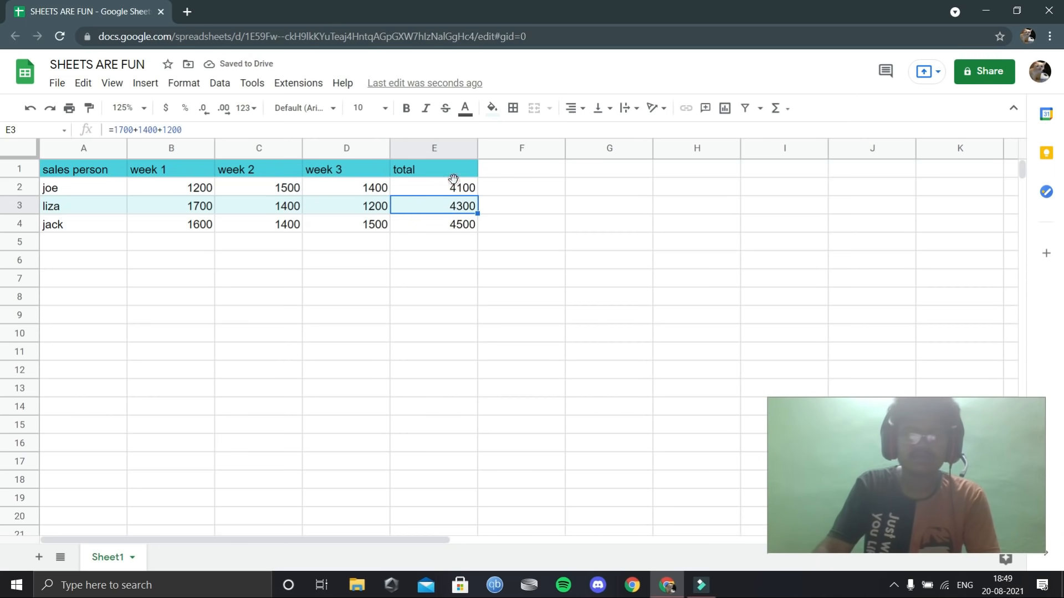
Inspect the cell references and closing bracket of the SUM formula in E2
{"action": "left_click", "coordinate": [465, 190]}
{"action": "left_click", "coordinate": [193, 129]}
{"action": "left_click_drag", "start_coordinate": [149, 129], "coordinate": [178, 133]}
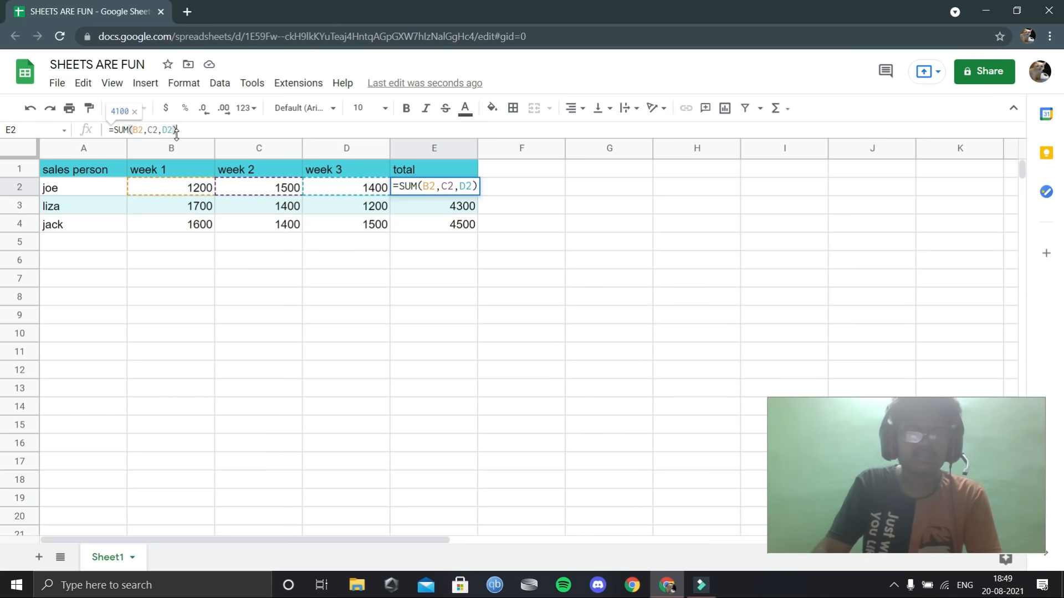
{"action": "left_click", "coordinate": [198, 133]}
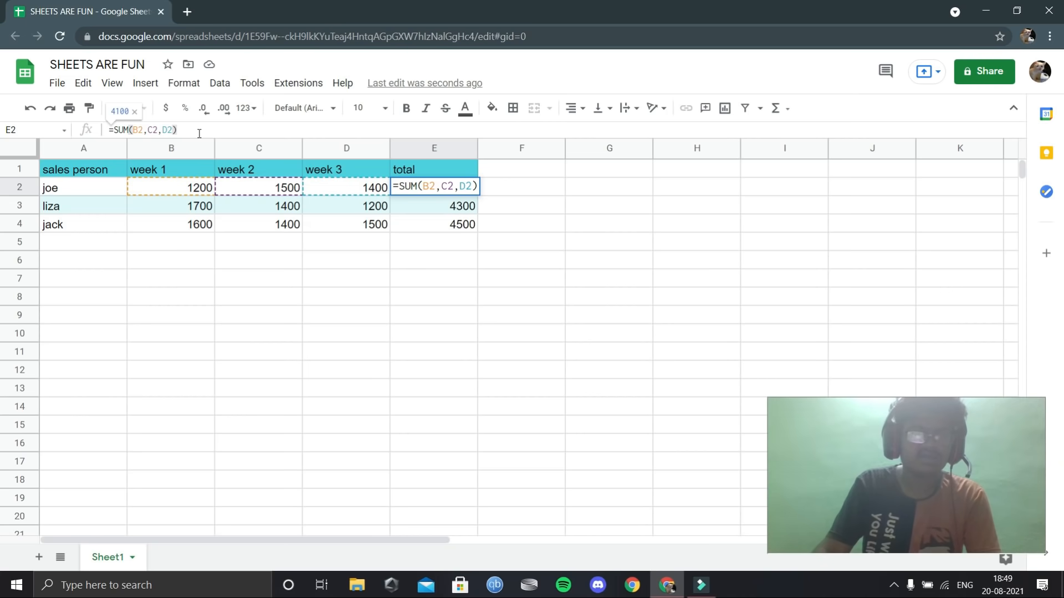
{"action": "mouse_move", "coordinate": [200, 134]}
{"action": "left_mouse_down"}
{"action": "mouse_move", "coordinate": [83, 133]}
{"action": "mouse_move", "coordinate": [268, 138]}
{"action": "mouse_move", "coordinate": [71, 133]}
{"action": "mouse_move", "coordinate": [178, 130]}
{"action": "left_mouse_up"}
{"action": "left_click", "coordinate": [206, 129]}
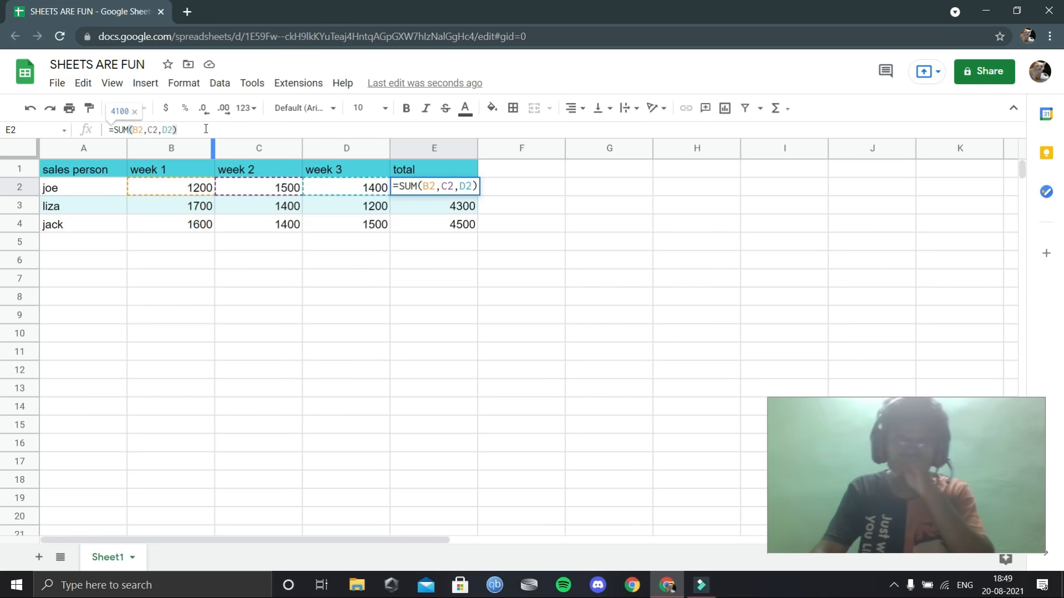
Clear the whole SUM formula with individually picked cells from the first sales person's total cell E2
{"action": "left_click", "coordinate": [474, 186]}
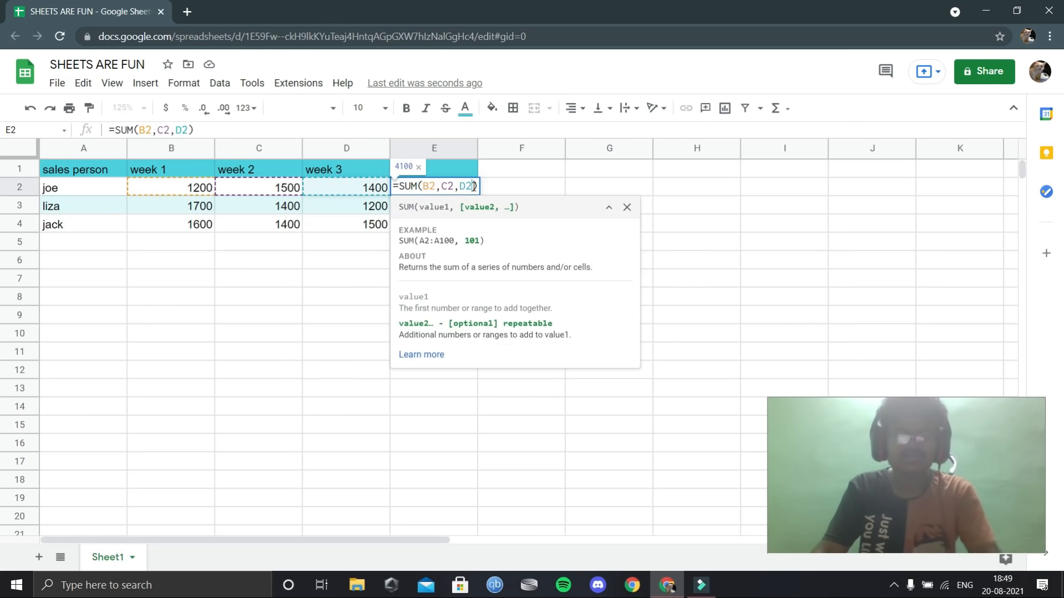
{"action": "left_click", "coordinate": [475, 186]}
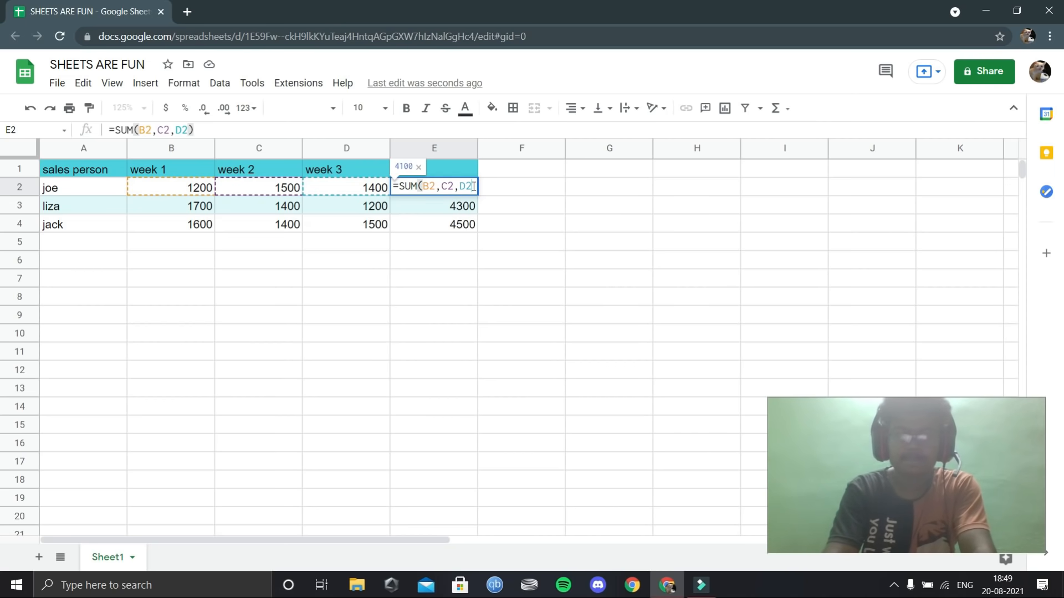
{"action": "key", "text": "BackSpace"}
{"action": "key", "text": "BackSpace"}
{"action": "key", "text": "BackSpace"}
{"action": "key", "text": "BackSpace"}
{"action": "key", "text": "BackSpace"}
{"action": "key", "text": "BackSpace"}
{"action": "key", "text": "BackSpace"}
{"action": "key", "text": "BackSpace"}
{"action": "key", "text": "BackSpace"}
{"action": "key", "text": "BackSpace"}
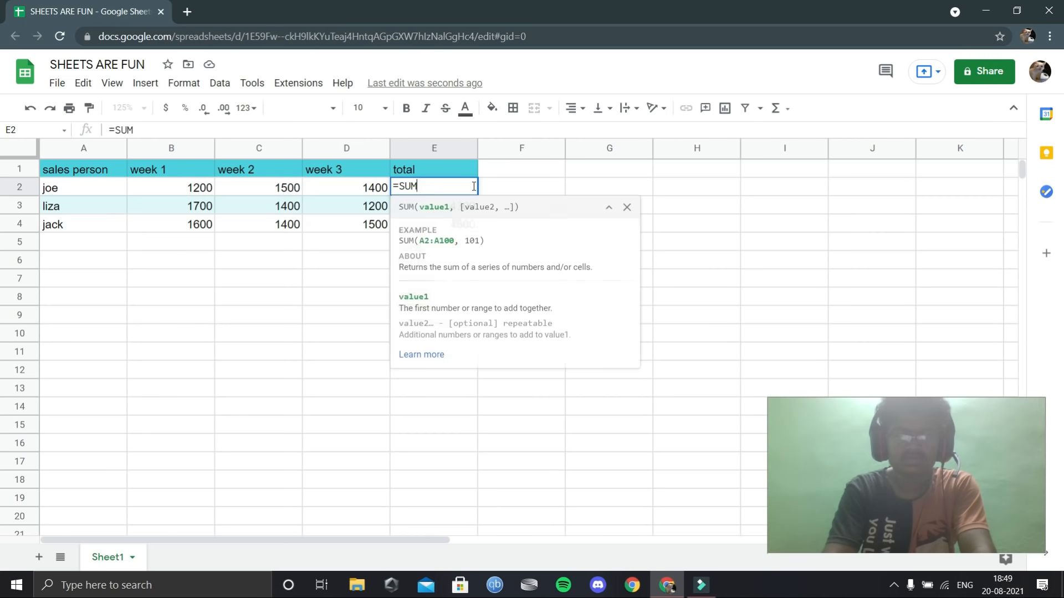
{"action": "key", "text": "BackSpace"}
{"action": "key", "text": "BackSpace"}
{"action": "key", "text": "BackSpace"}
{"action": "key", "text": "BackSpace"}
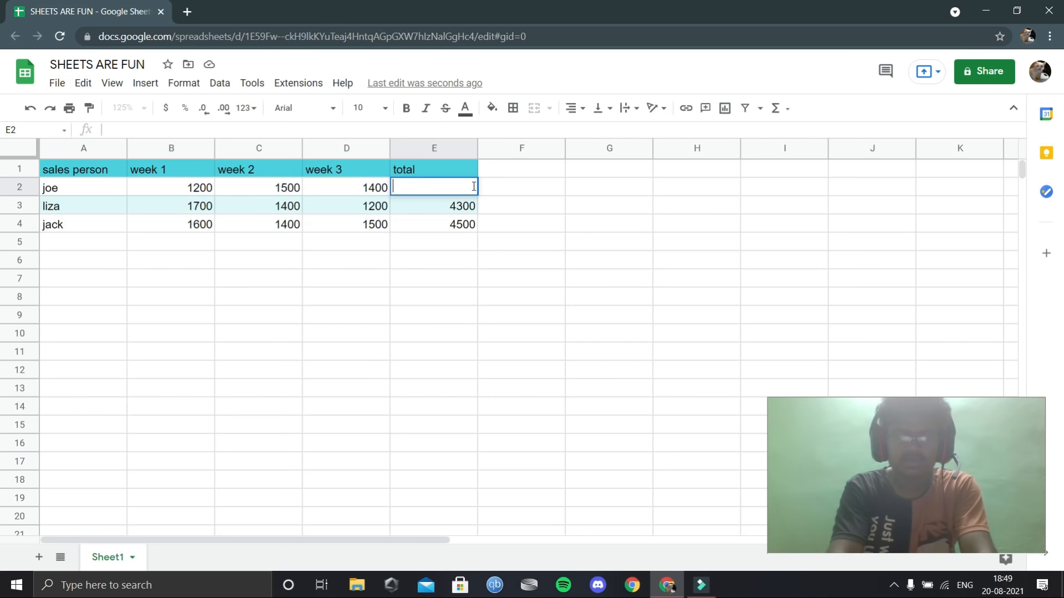
Enter the total in E2 as =SUM(B2:D2), selecting the three weekly cells as one range
{"action": "type", "text": "="}
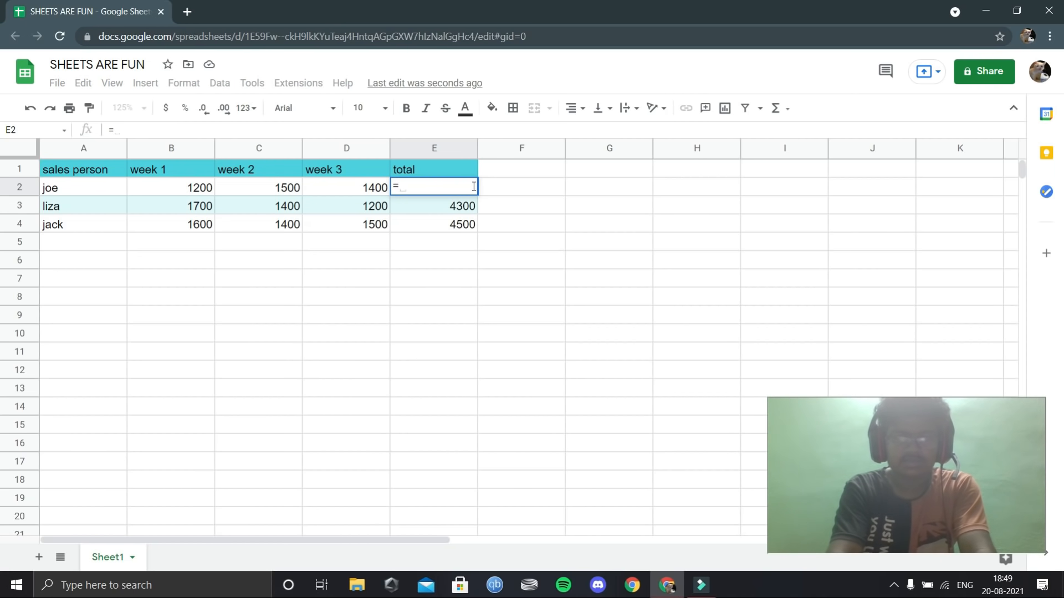
{"action": "type", "text": "sum"}
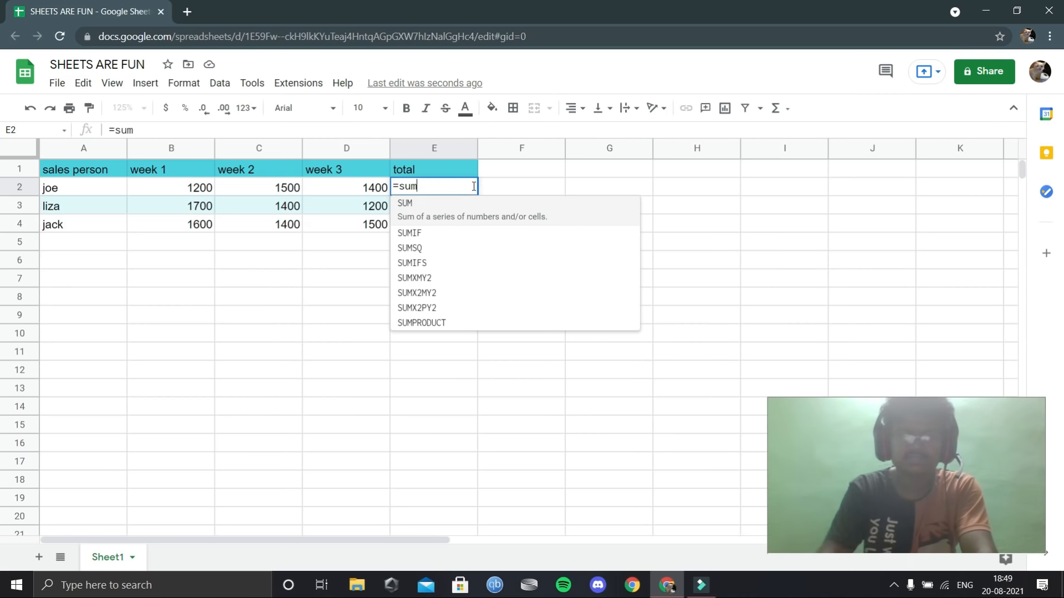
{"action": "key", "text": "Down"}
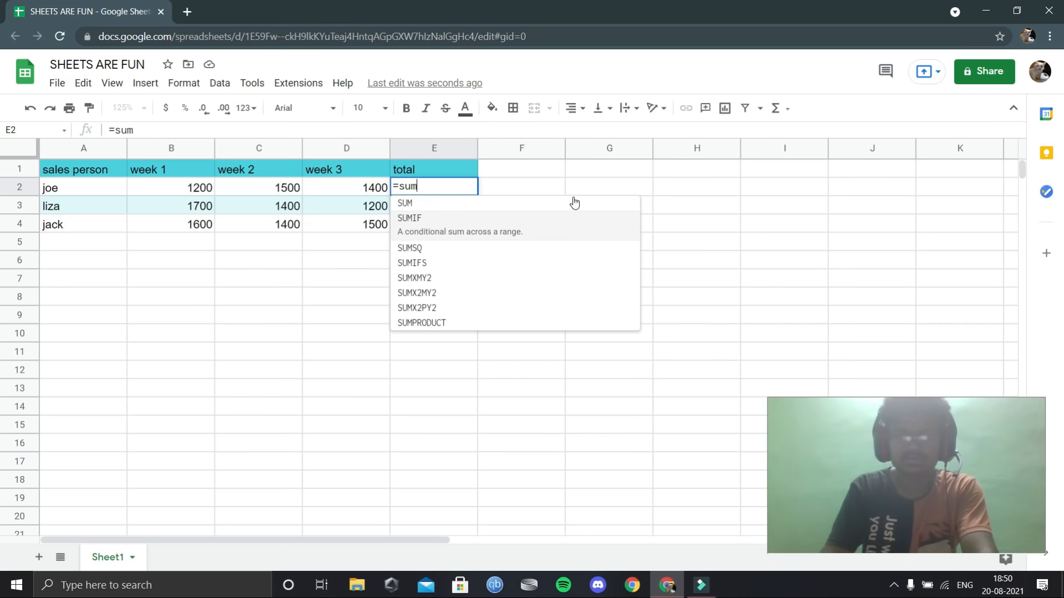
{"action": "left_click", "coordinate": [574, 202]}
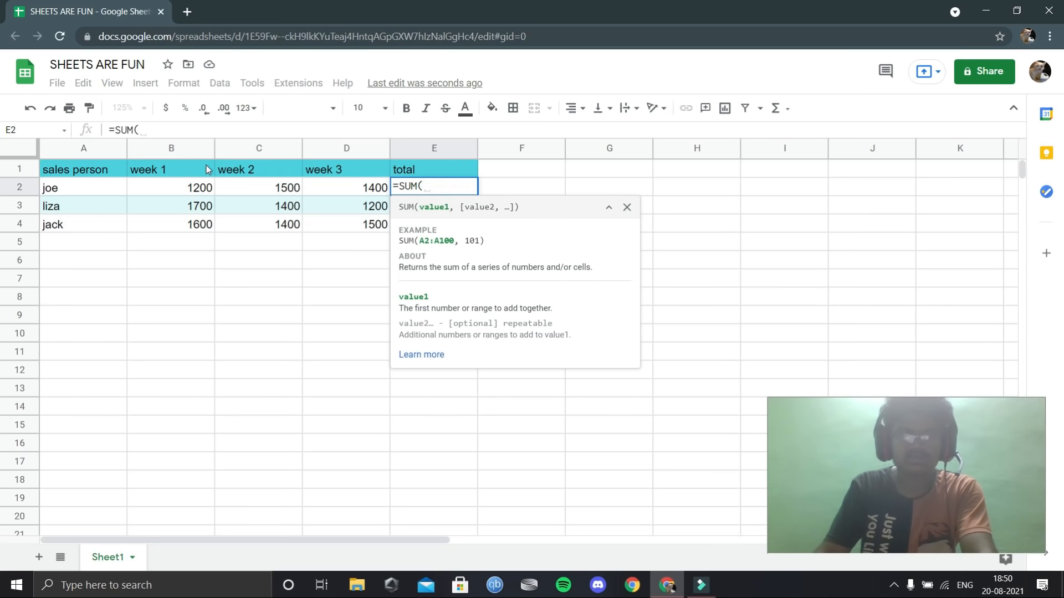
{"action": "left_click_drag", "start_coordinate": [129, 187], "coordinate": [361, 187]}
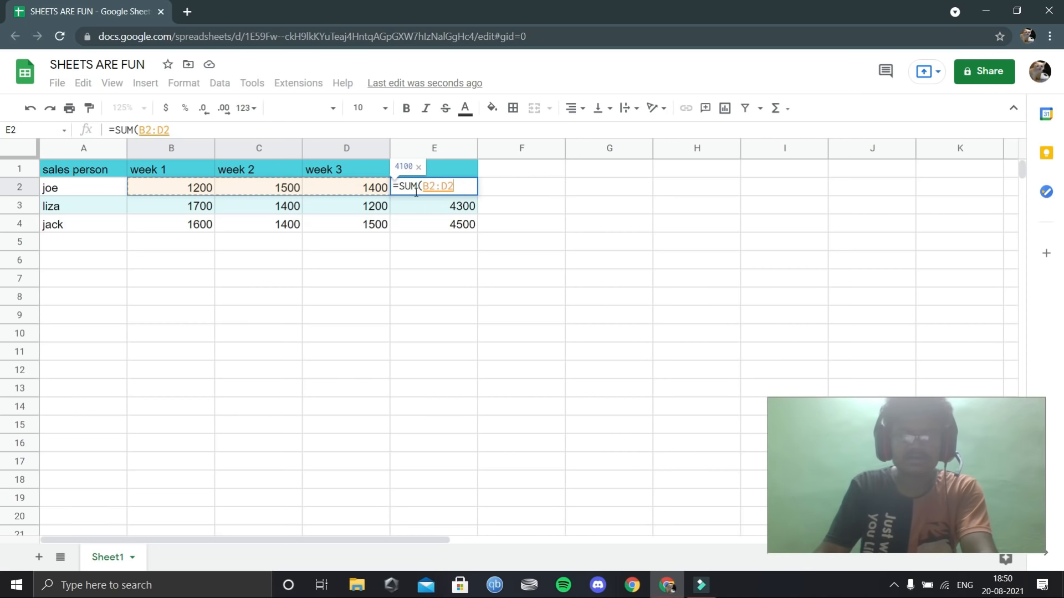
{"action": "left_click", "coordinate": [191, 128]}
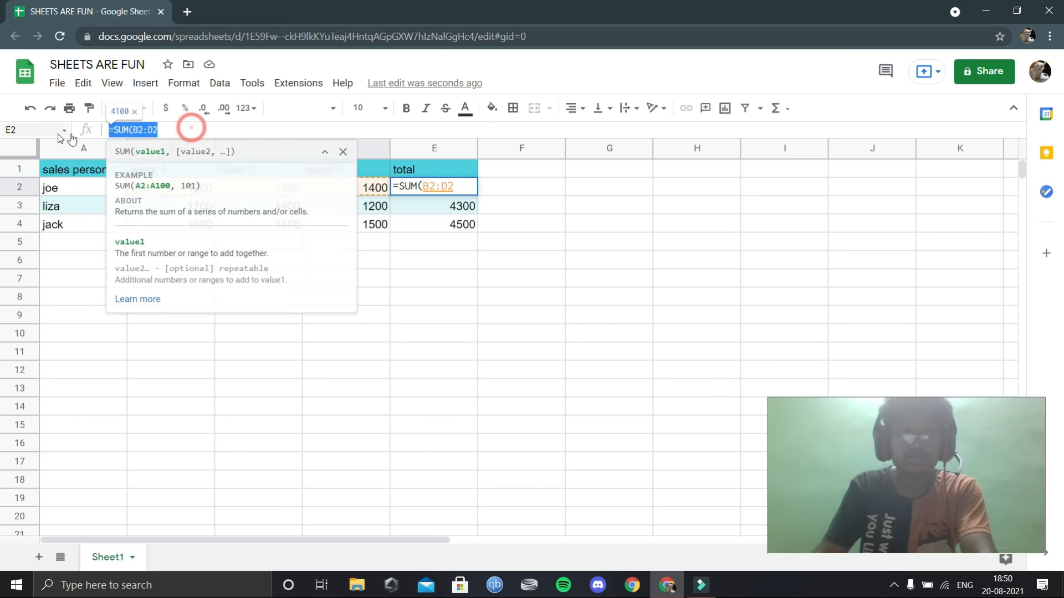
{"action": "left_click_drag", "start_coordinate": [192, 129], "coordinate": [119, 134]}
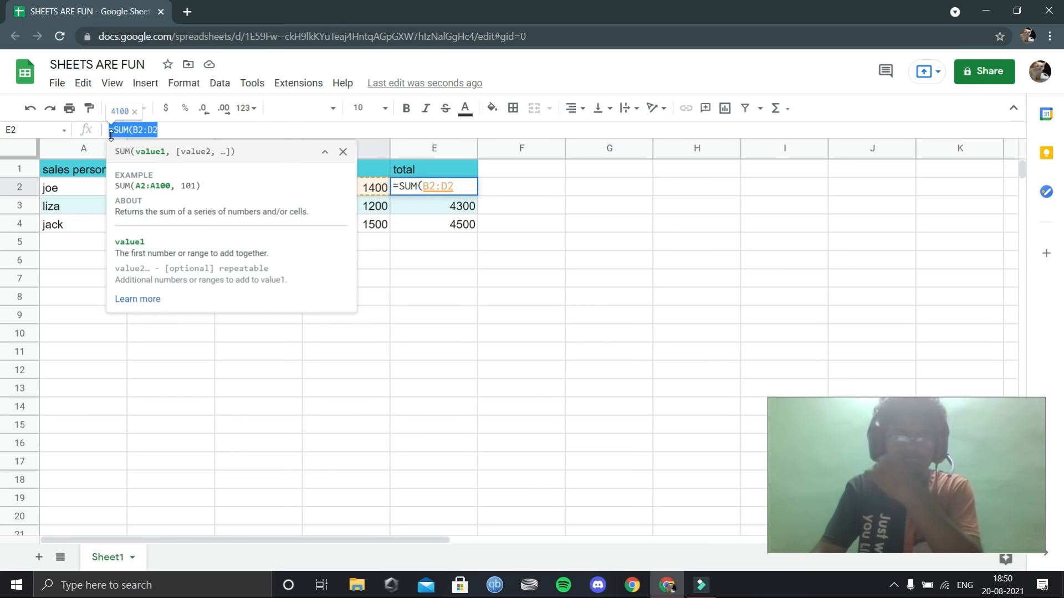
{"action": "left_click", "coordinate": [191, 130]}
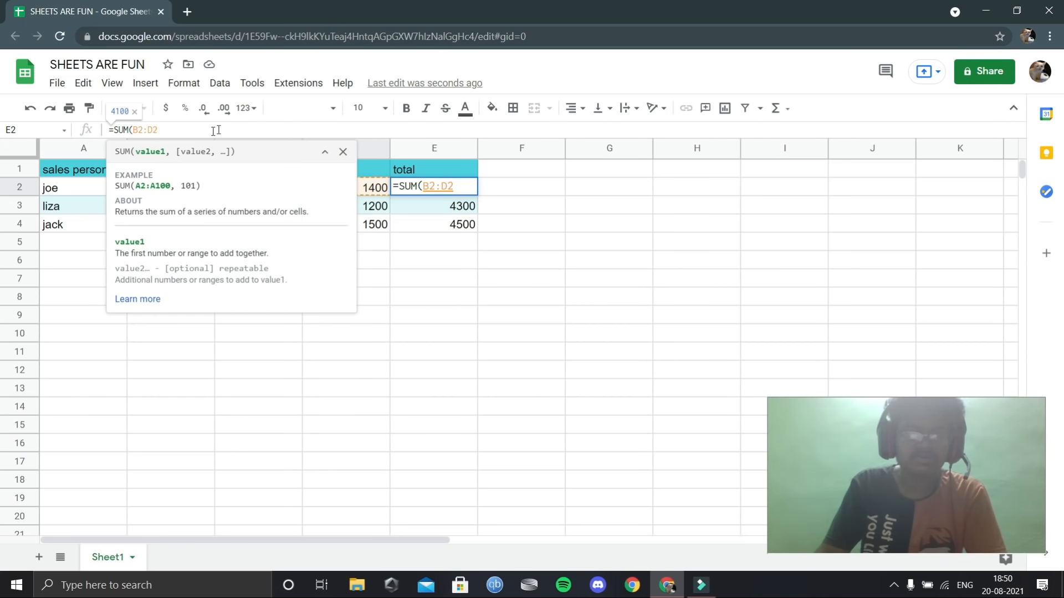
{"action": "key", "text": "Return"}
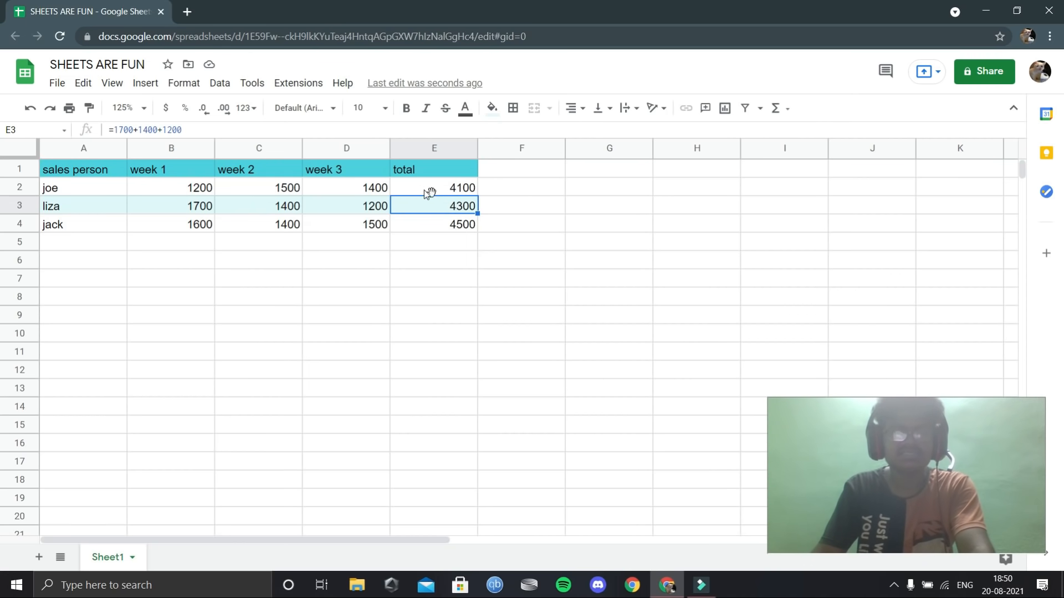
Examine the range-based SUM formula in E2 and compare it with the total formulas in E3 and E4
{"action": "left_click", "coordinate": [440, 188]}
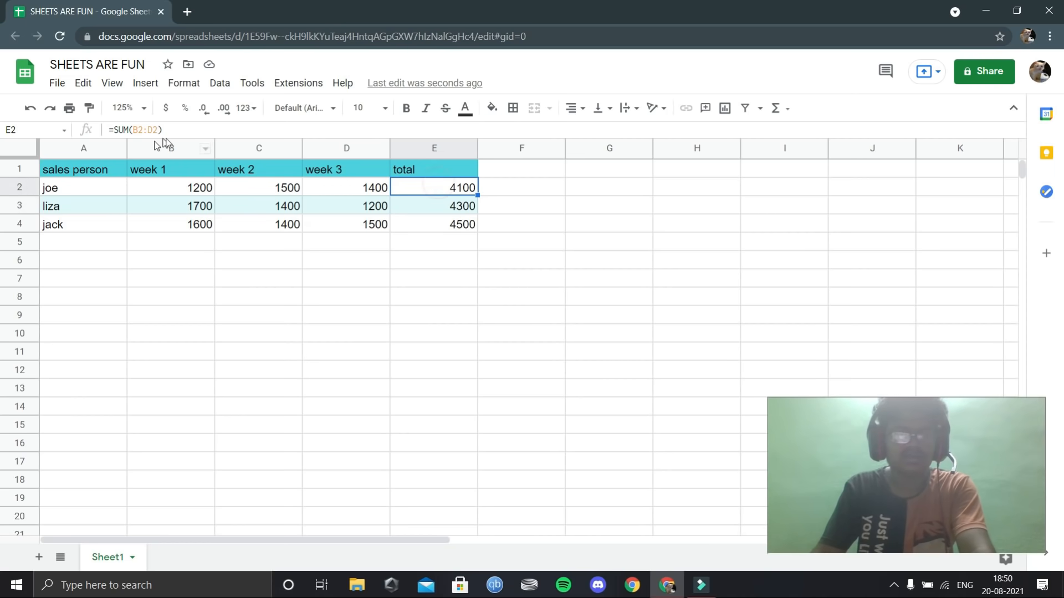
{"action": "double_click", "coordinate": [180, 130]}
{"action": "left_click_drag", "start_coordinate": [207, 130], "coordinate": [106, 137]}
{"action": "left_click", "coordinate": [178, 131]}
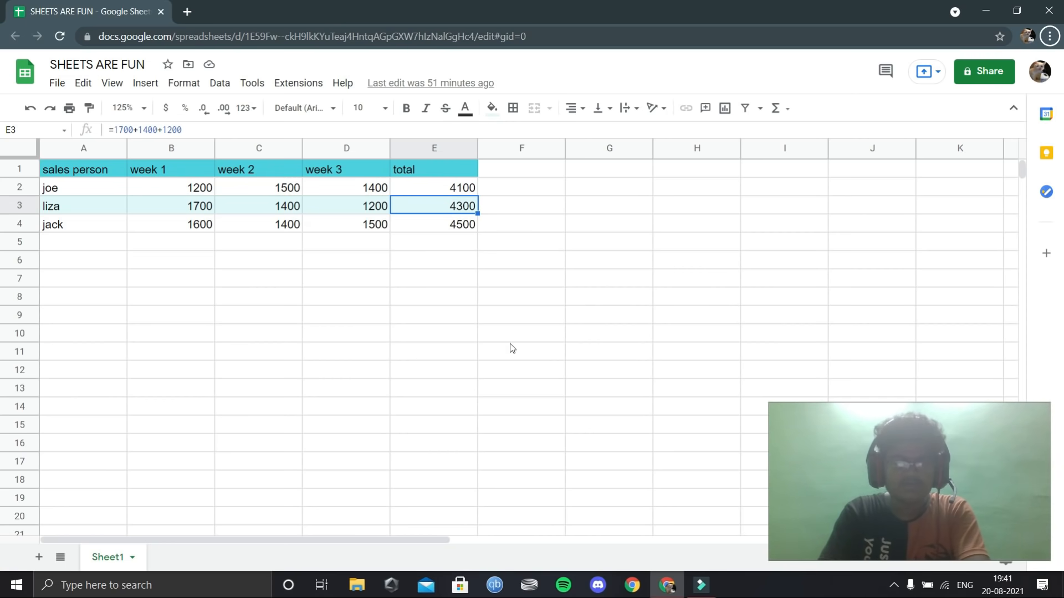
{"action": "left_click", "coordinate": [437, 209]}
{"action": "left_click", "coordinate": [433, 224]}
{"action": "left_click", "coordinate": [427, 188]}
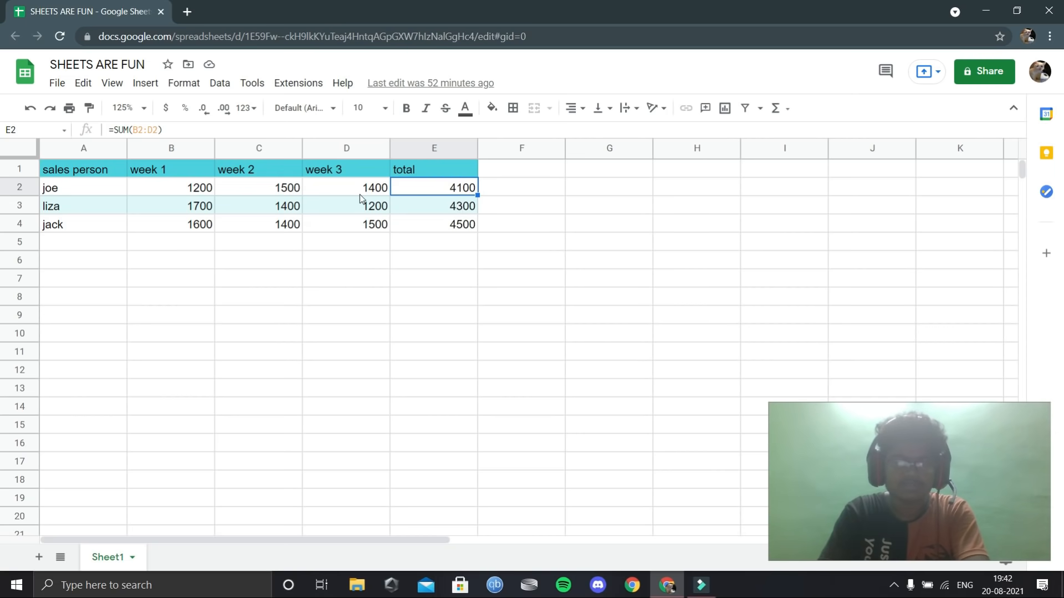
Add three more sales persons' names in cells A5 to A7, below the existing rows
{"action": "left_click", "coordinate": [67, 242]}
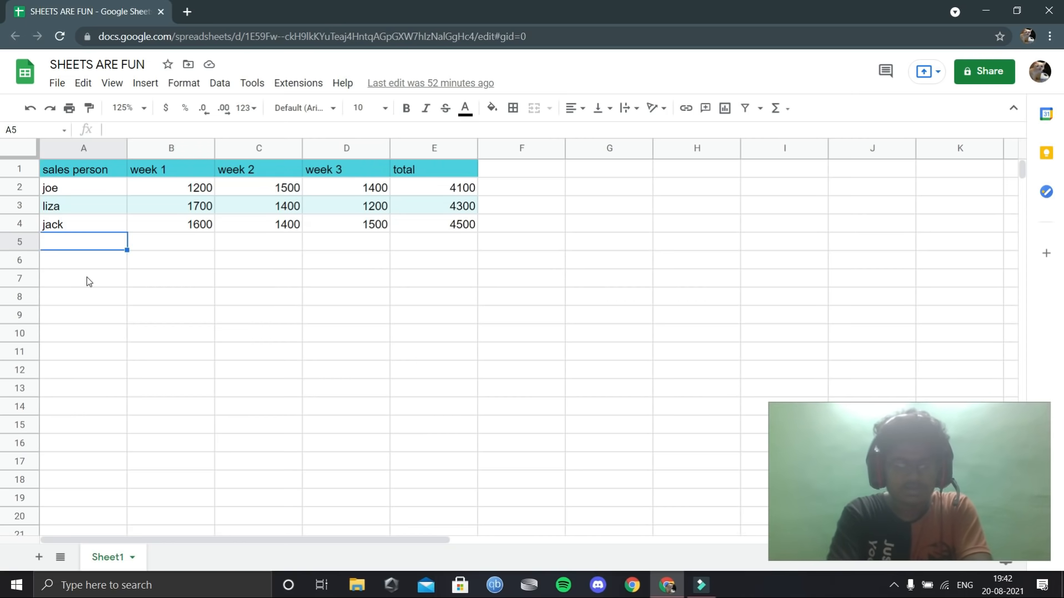
{"action": "type", "text": "william"}
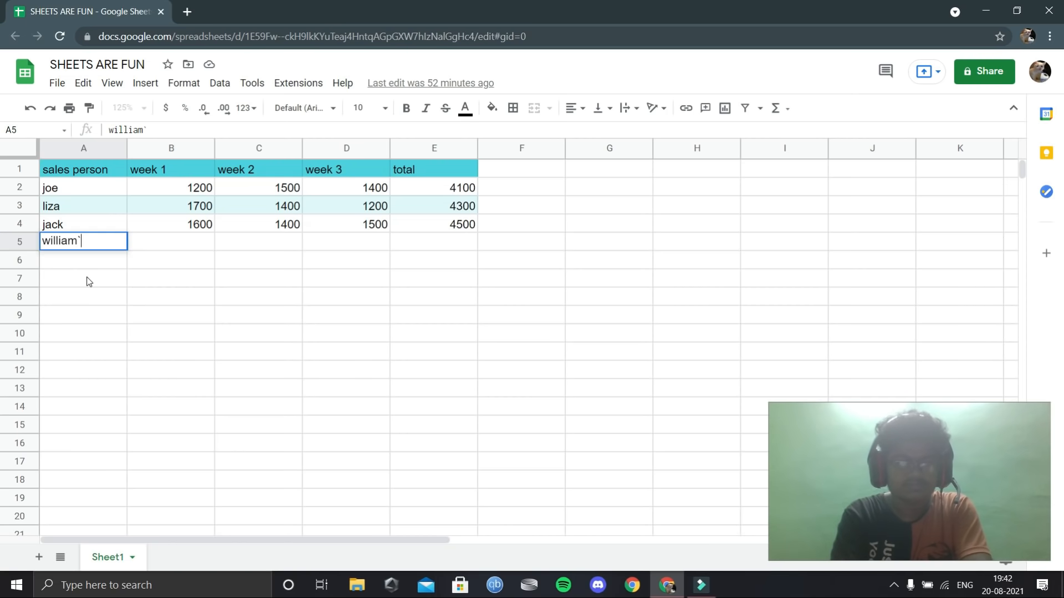
{"action": "key", "text": "Return"}
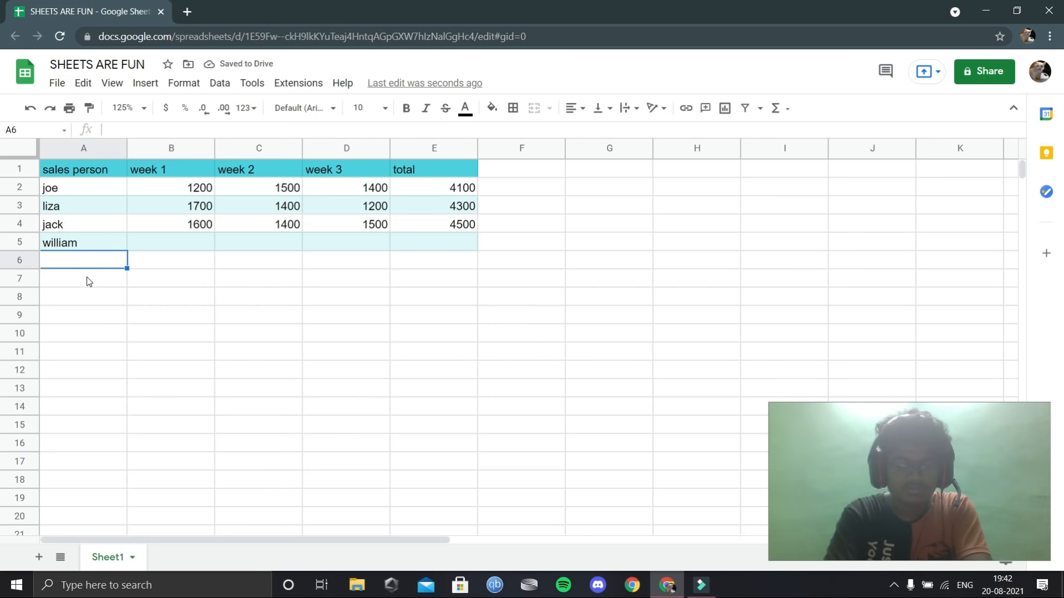
{"action": "type", "text": "bills"}
{"action": "key", "text": "Return"}
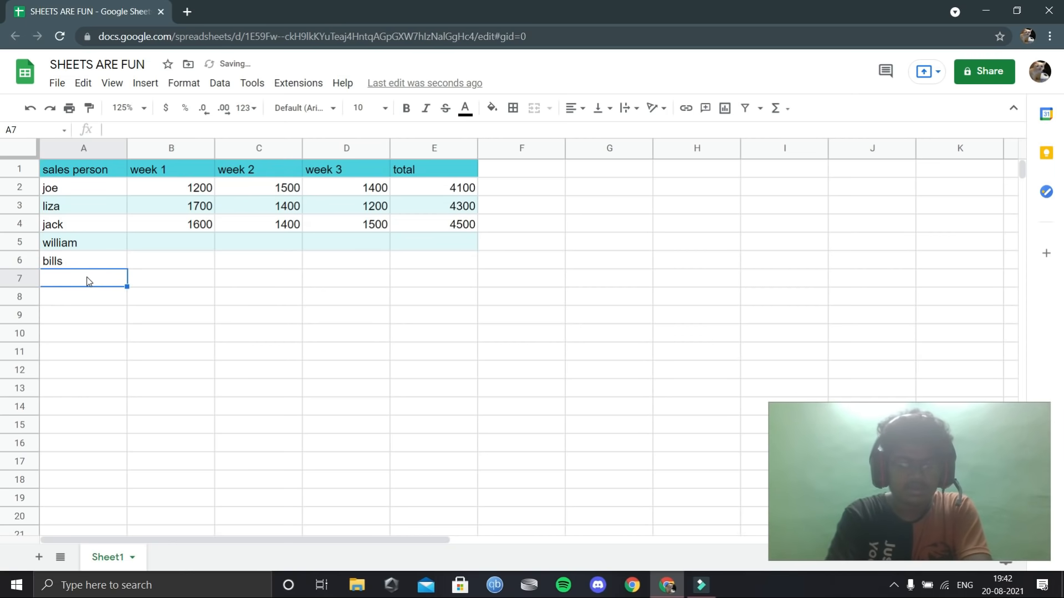
{"action": "type", "text": "paul"}
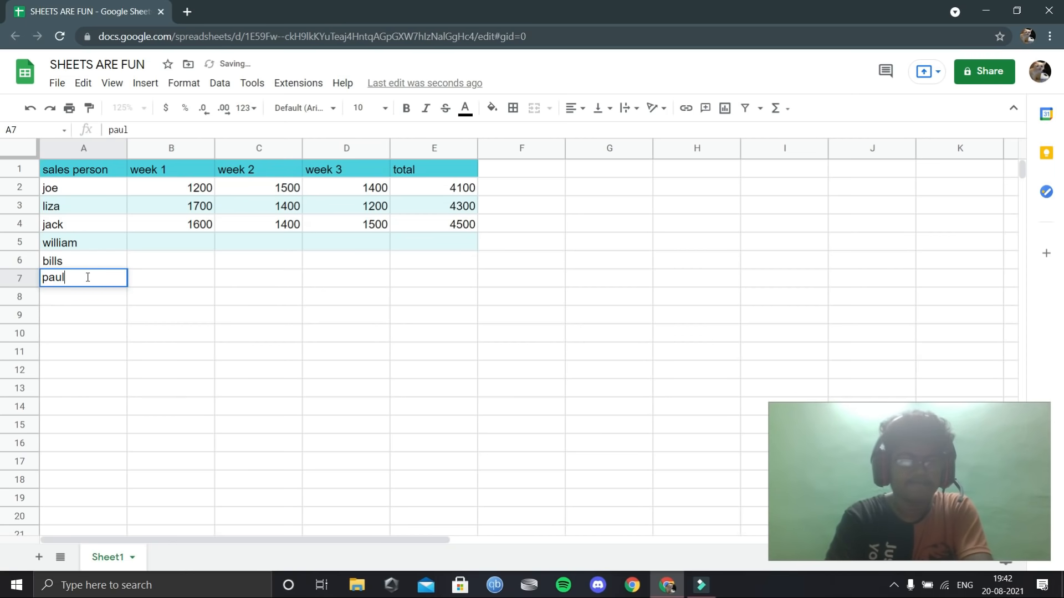
Fill in the weekly sales in row 5 with 1400, 1100 and 1700 for weeks 1 to 3
{"action": "left_click", "coordinate": [155, 239]}
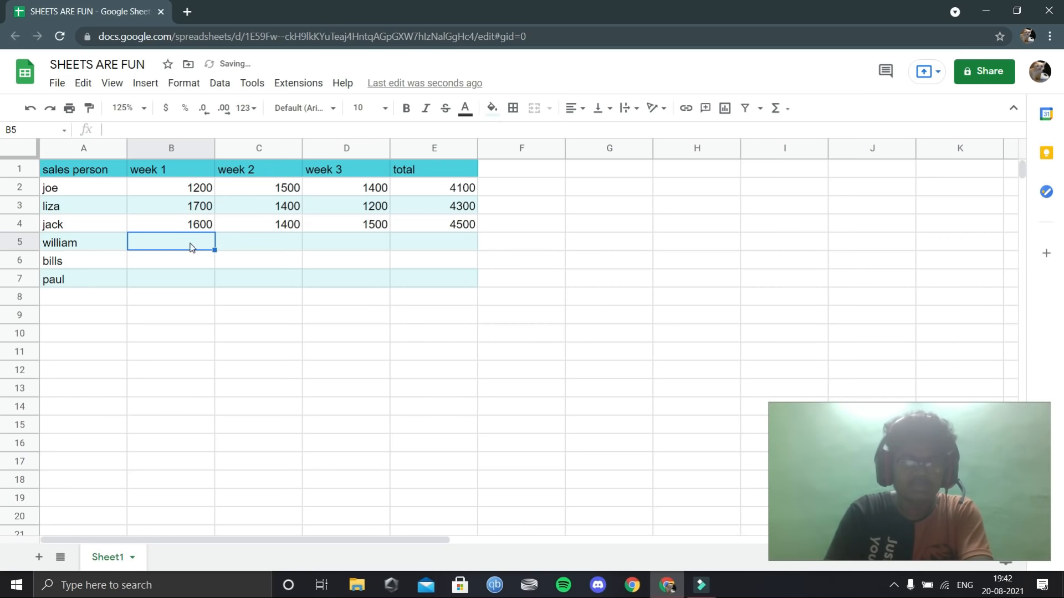
{"action": "type", "text": "1400"}
{"action": "key", "text": "Tab"}
{"action": "type", "text": "1100"}
{"action": "key", "text": "Tab"}
{"action": "type", "text": "1700"}
{"action": "key", "text": "Tab"}
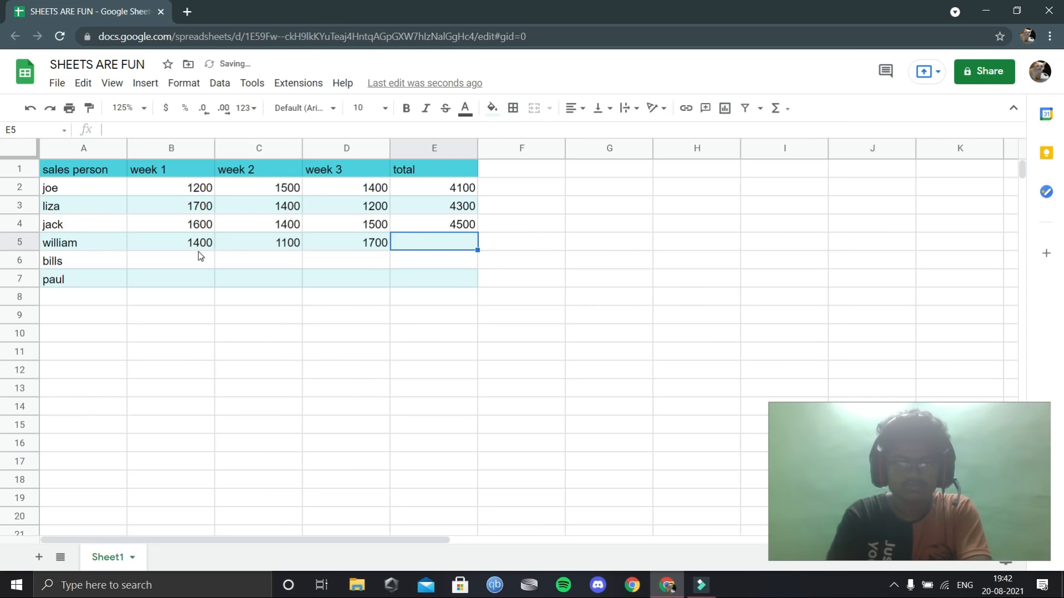
{"action": "type", "text": "1600`"}
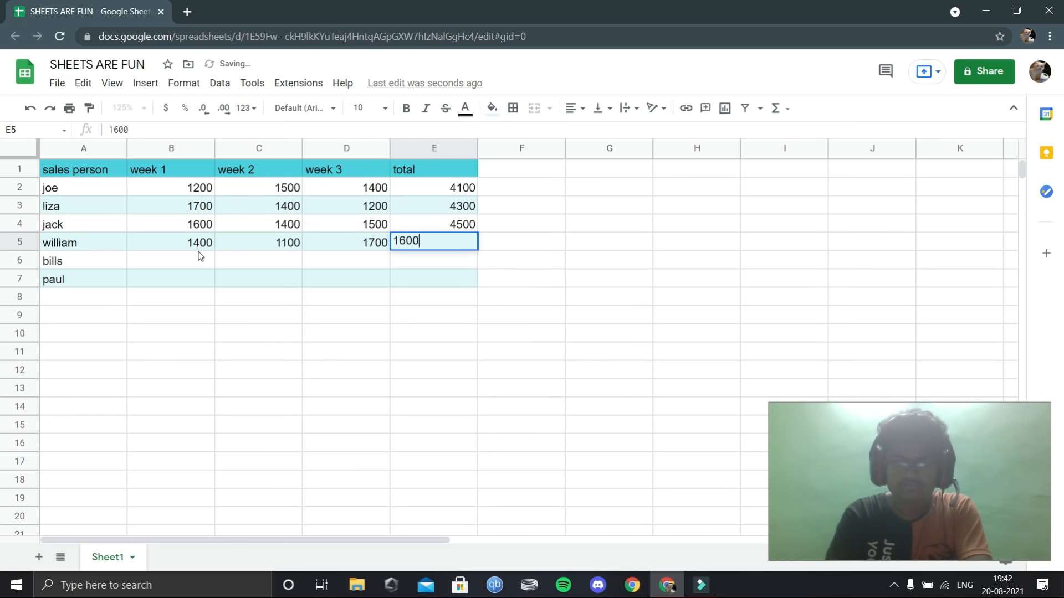
{"action": "key", "text": "BackSpace"}
{"action": "key", "text": "BackSpace"}
{"action": "key", "text": "BackSpace"}
{"action": "key", "text": "BackSpace"}
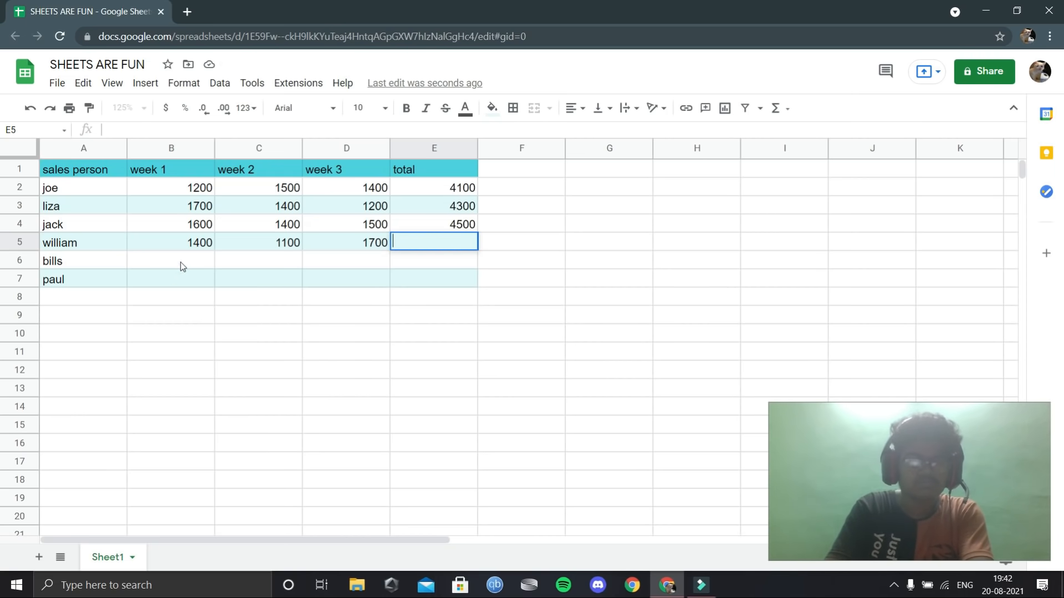
Fill in the weekly sales in row 6 with 1500, 1000 and 1800 for weeks 1 to 3
{"action": "left_click", "coordinate": [186, 262]}
{"action": "type", "text": "1500"}
{"action": "key", "text": "Tab"}
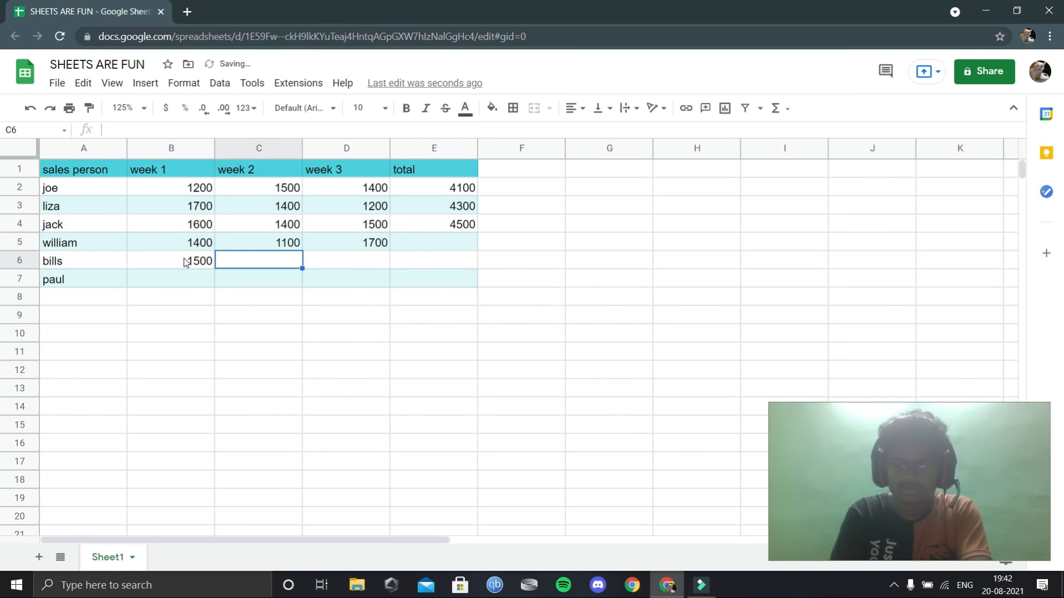
{"action": "key", "text": "Up"}
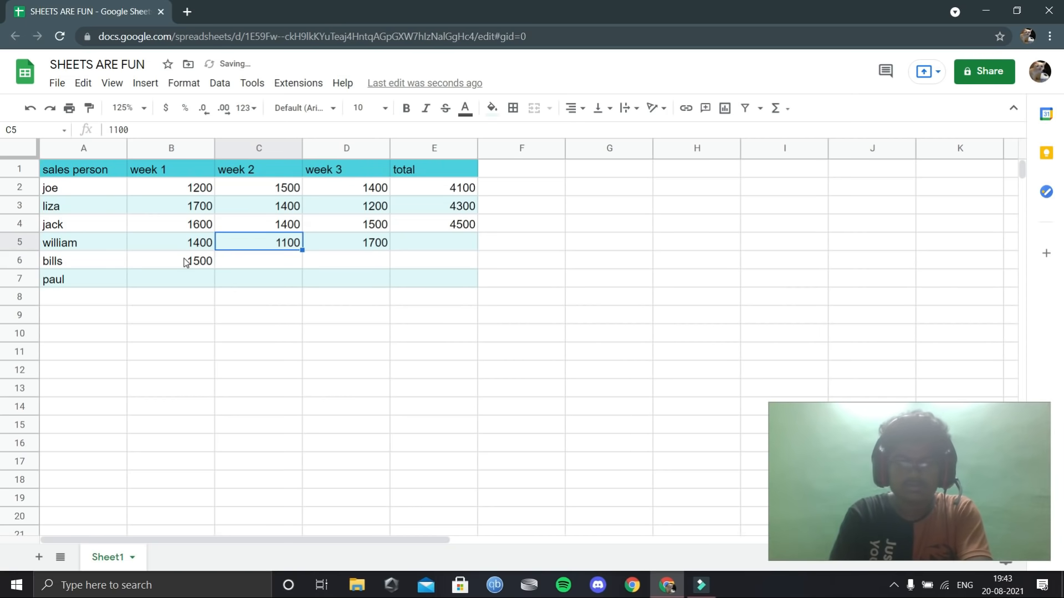
{"action": "key", "text": "Down"}
{"action": "type", "text": "1000"}
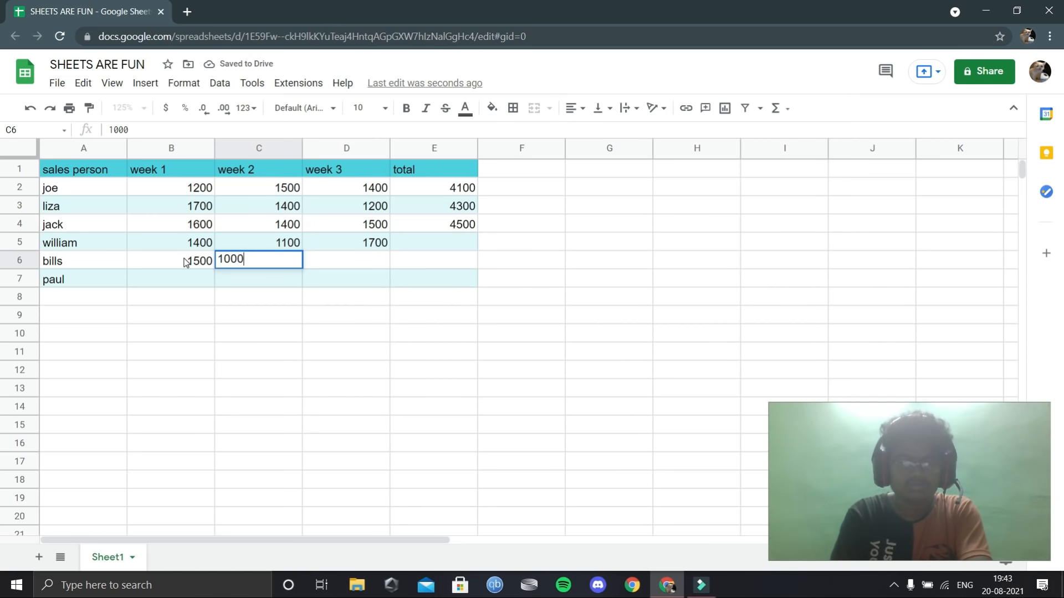
{"action": "key", "text": "Tab"}
{"action": "type", "text": "1800"}
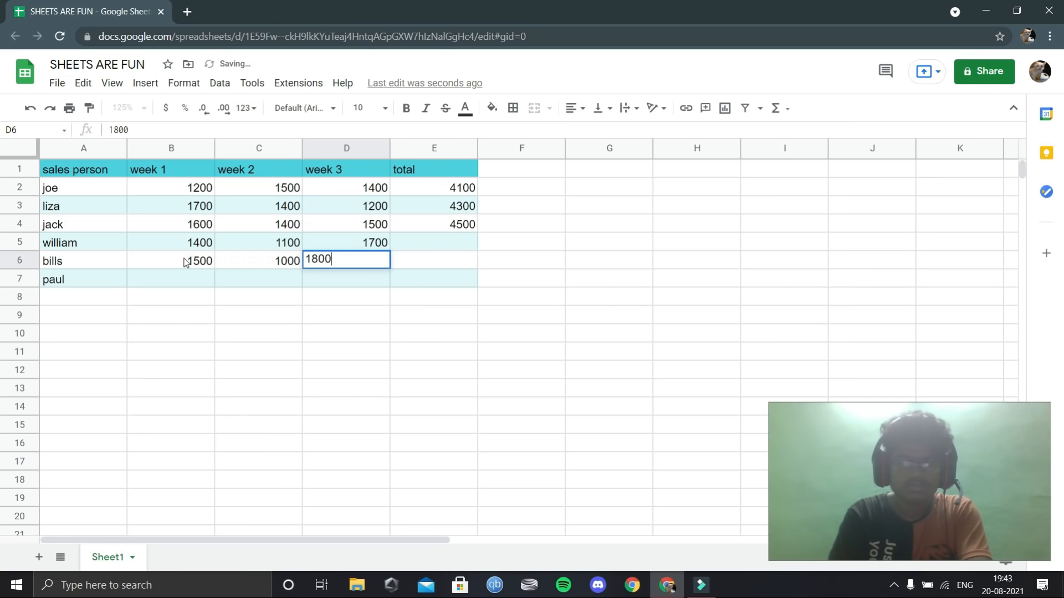
{"action": "key", "text": "Return"}
Enter the week 1 sales of 1000 in B7 and the week 2 sales of 1600 in C7
{"action": "key", "text": "Left"}
{"action": "key", "text": "Left"}
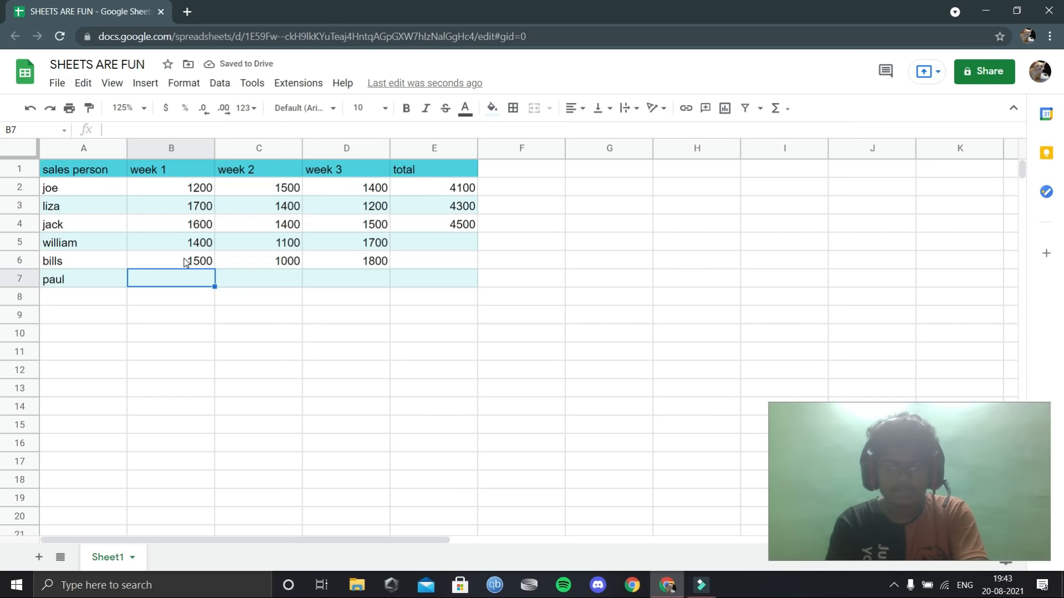
{"action": "type", "text": "1000"}
{"action": "key", "text": "Tab"}
{"action": "type", "text": "1600"}
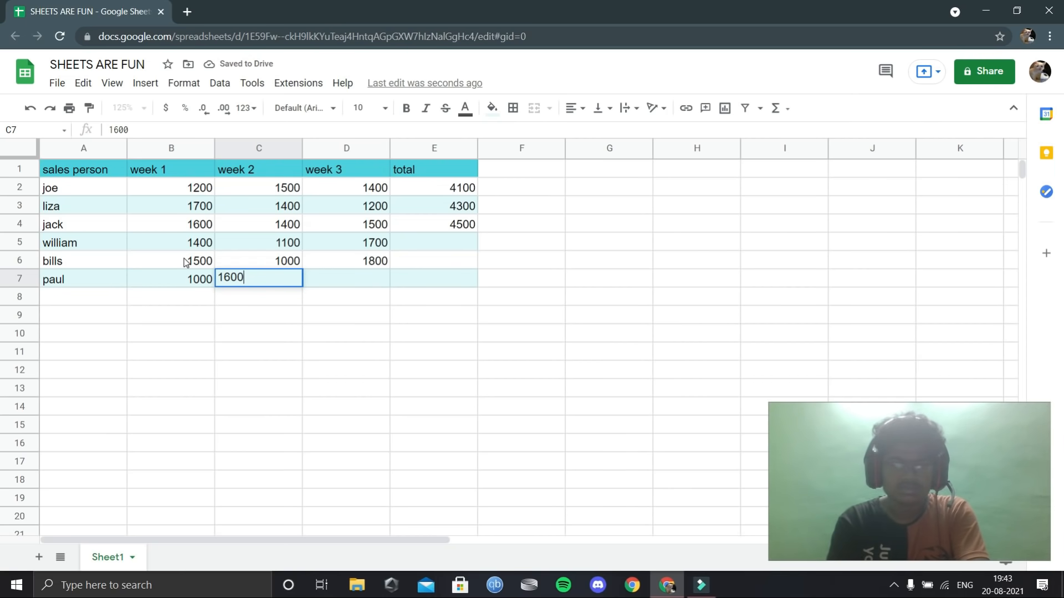
{"action": "key", "text": "Tab"}
Set the week 3 sales to 1400 in D6 and enter 1200 in D7
{"action": "key", "text": "Up"}
{"action": "type", "text": "2"}
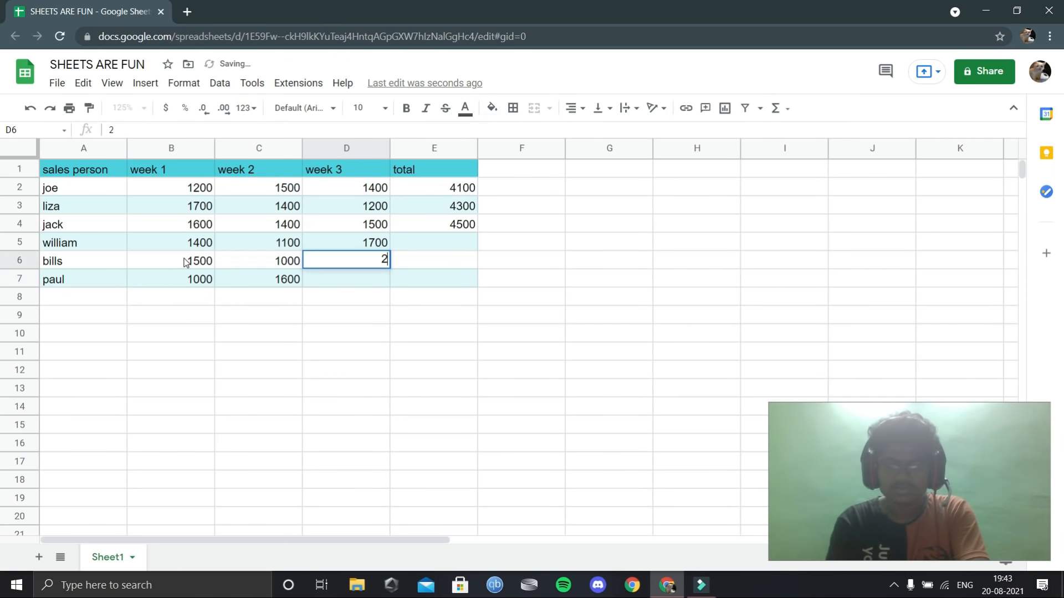
{"action": "key", "text": "BackSpace"}
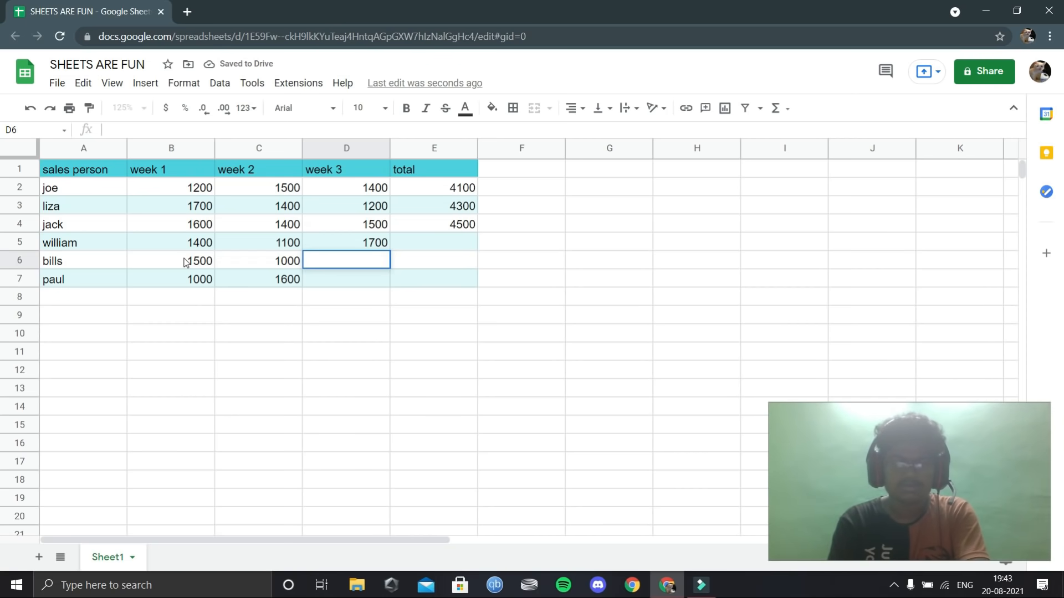
{"action": "type", "text": "0"}
{"action": "key", "text": "BackSpace"}
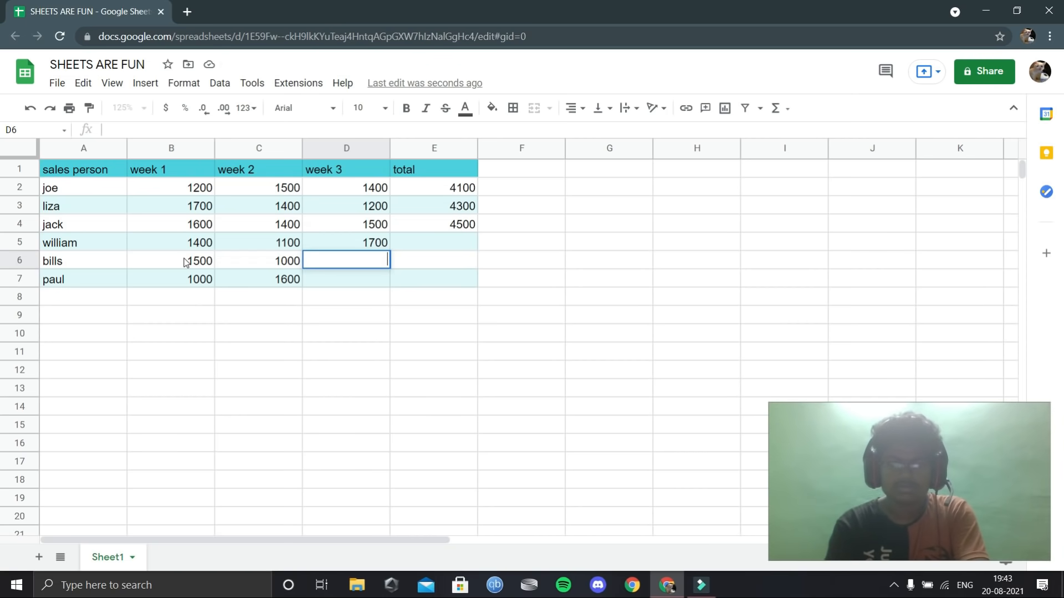
{"action": "type", "text": "1400"}
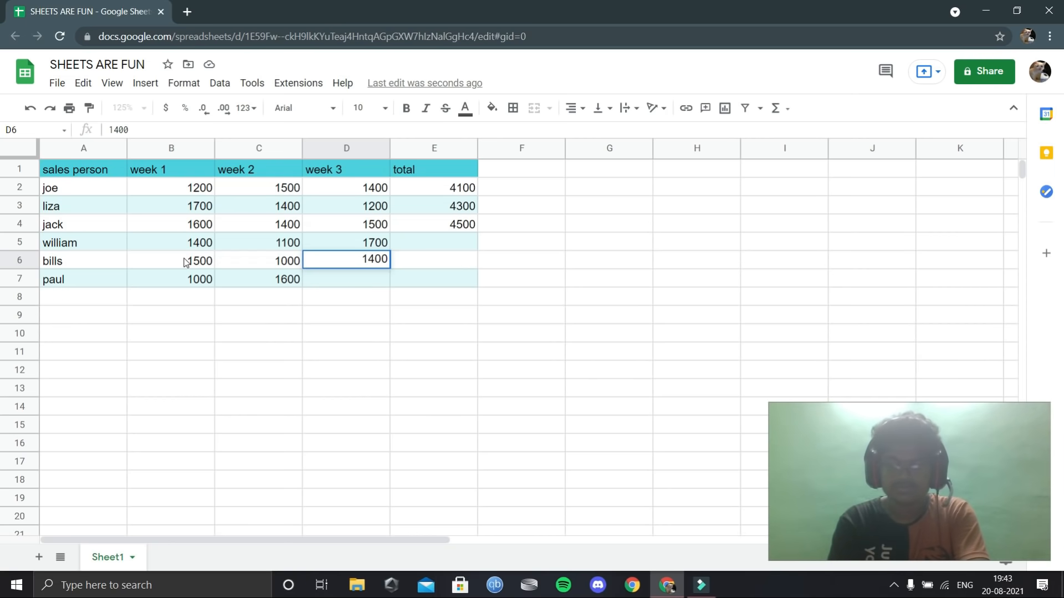
{"action": "key", "text": "Return"}
{"action": "type", "text": "1200"}
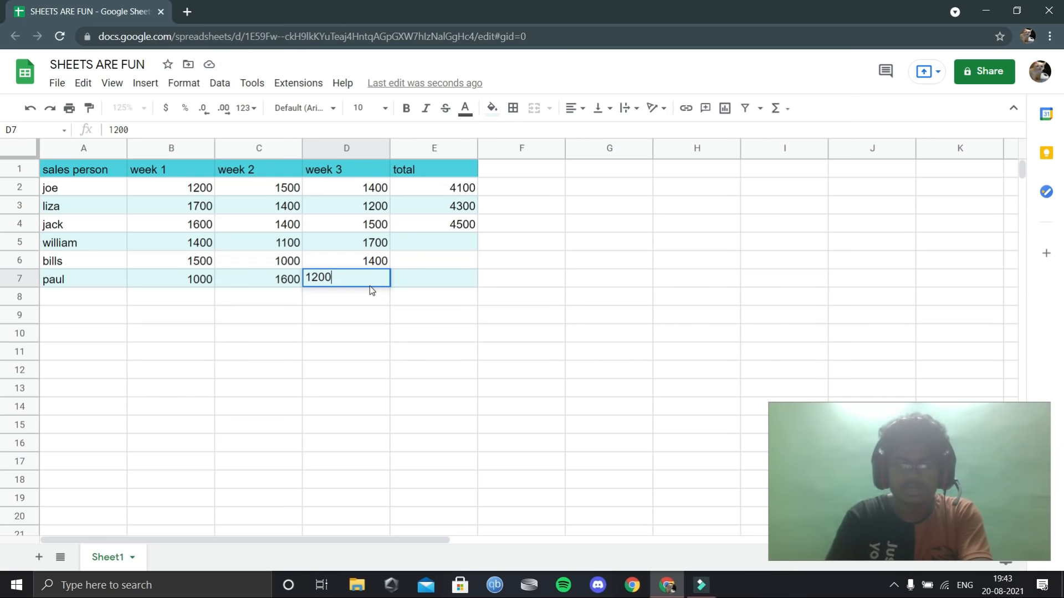
{"action": "key", "text": "Return"}
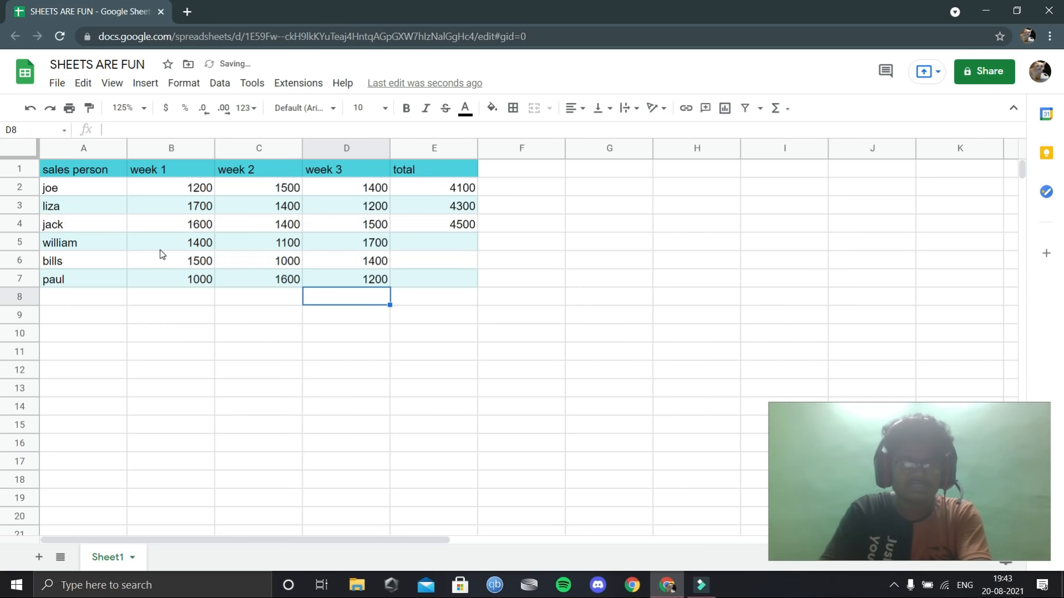
Clear the existing totals from cells E4, E3 and E2
{"action": "left_click", "coordinate": [438, 224]}
{"action": "key", "text": "Delete"}
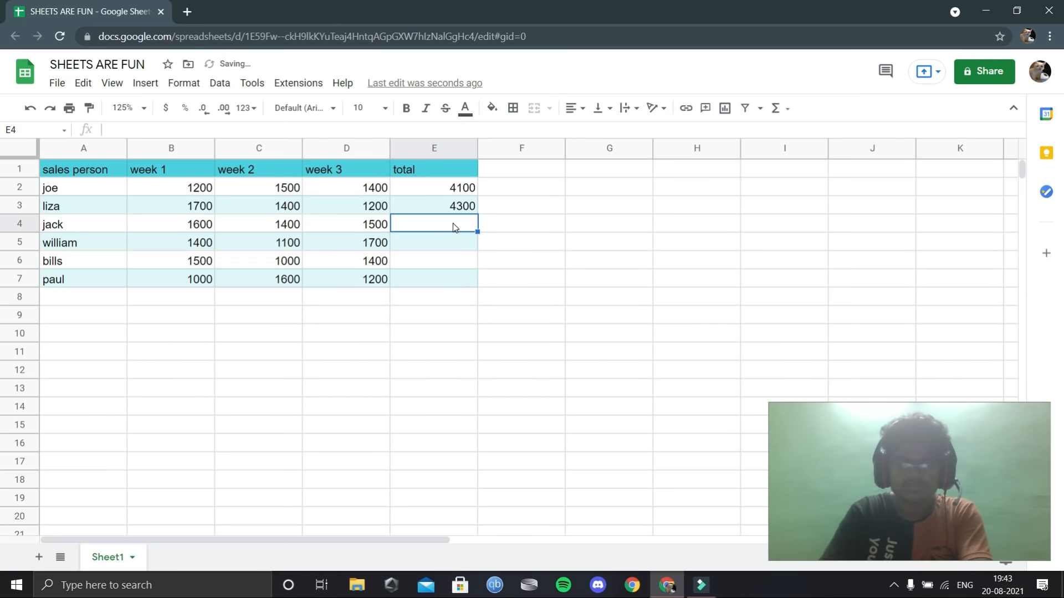
{"action": "left_click", "coordinate": [450, 203]}
{"action": "key", "text": "Delete"}
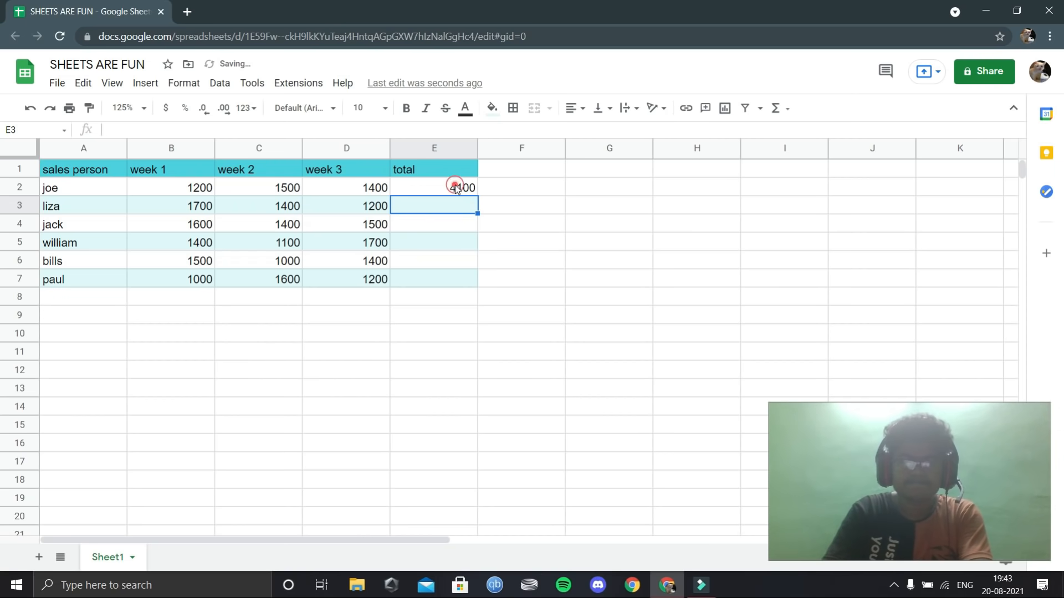
{"action": "left_click", "coordinate": [453, 188]}
{"action": "key", "text": "Delete"}
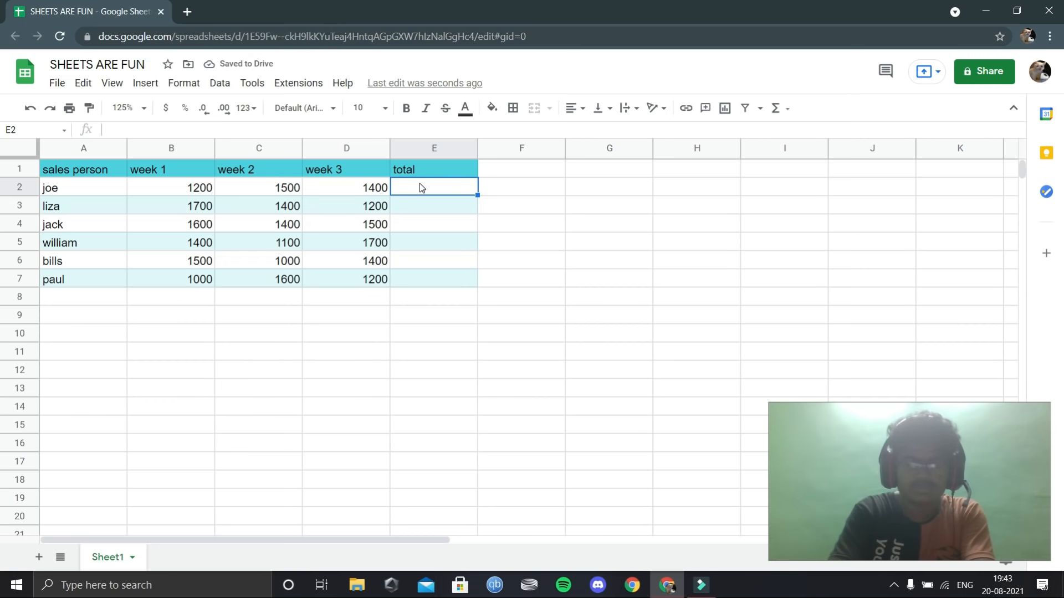
{"action": "type", "text": "="}
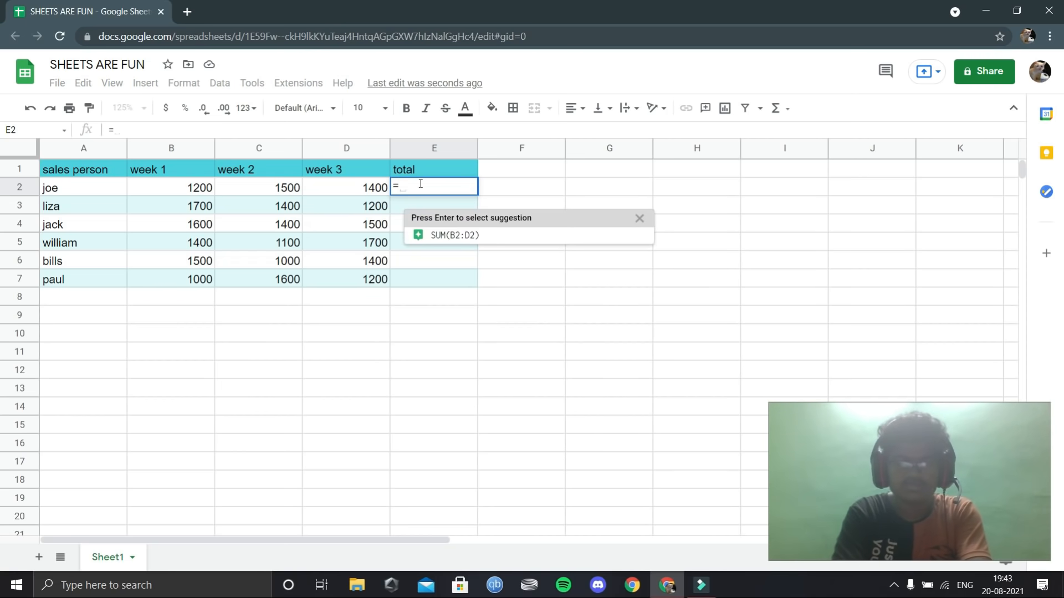
{"action": "type", "text": "sum"}
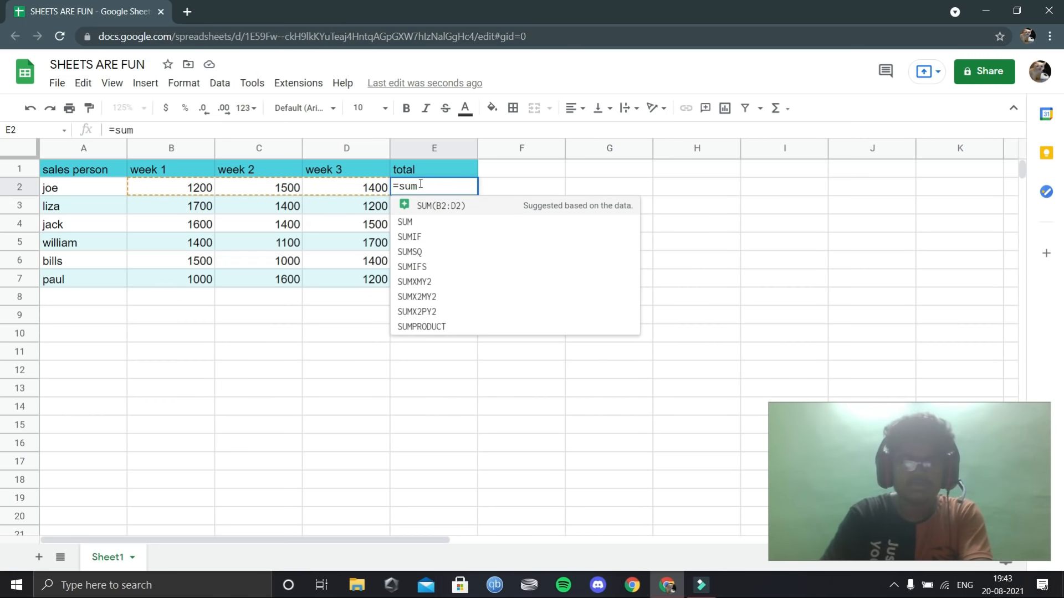
{"action": "key", "text": "Tab"}
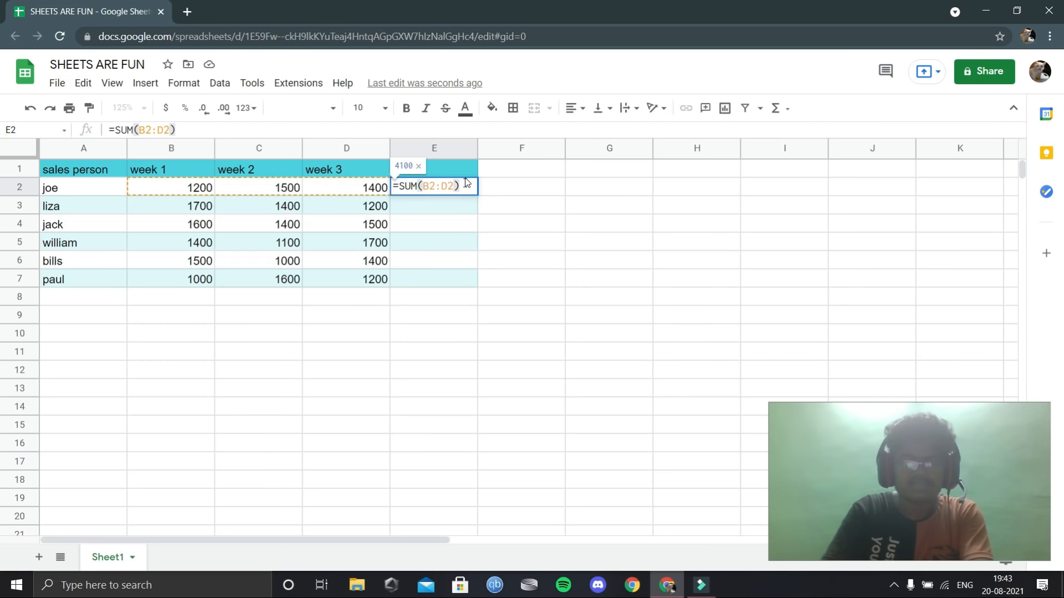
{"action": "left_click_drag", "start_coordinate": [465, 186], "coordinate": [418, 187]}
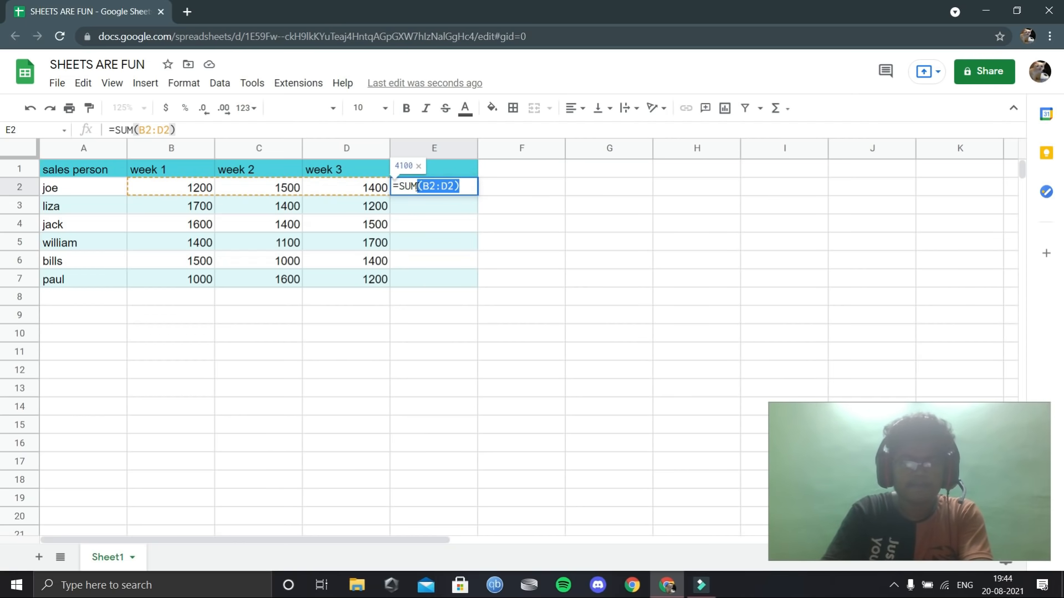
{"action": "key", "text": "BackSpace"}
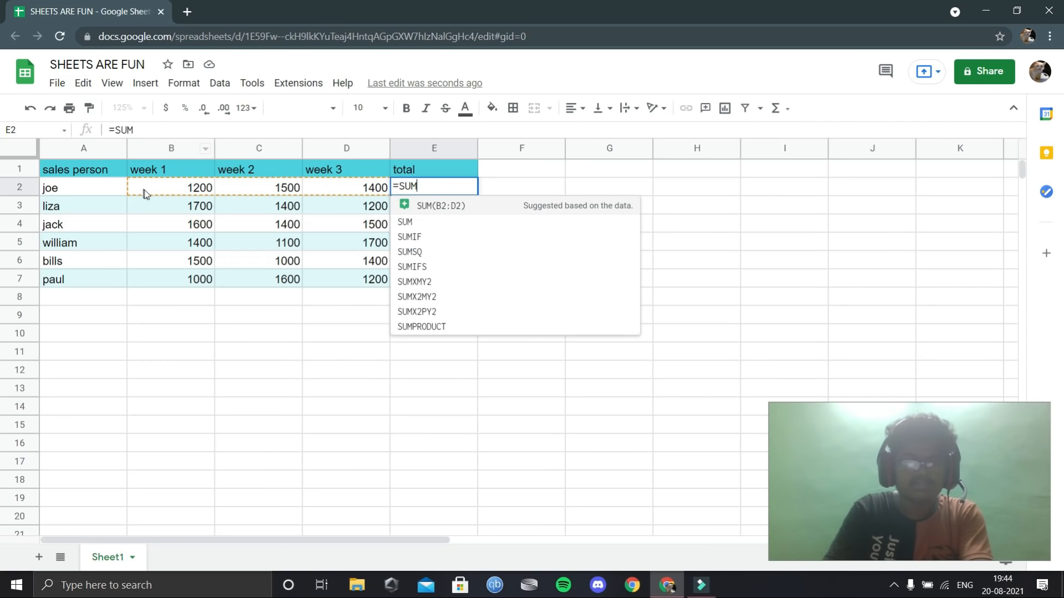
{"action": "left_click_drag", "start_coordinate": [136, 173], "coordinate": [376, 188]}
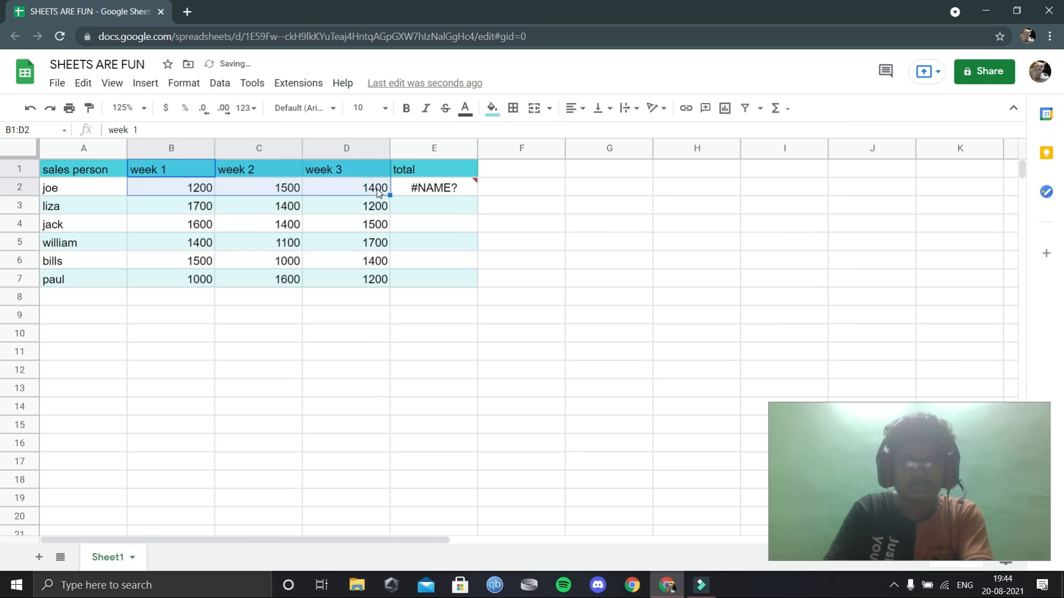
{"action": "left_click", "coordinate": [434, 189]}
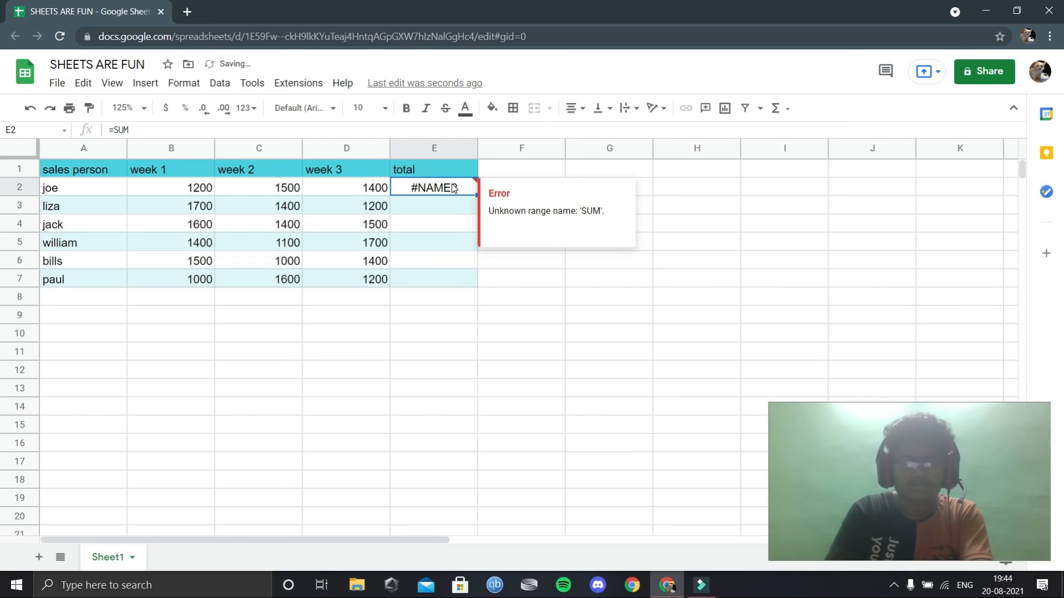
{"action": "key", "text": "Delete"}
Total the week 1 to 3 sales in E2 with =SUM(B2:D2) and reject the suggested autofill
{"action": "type", "text": "=sum"}
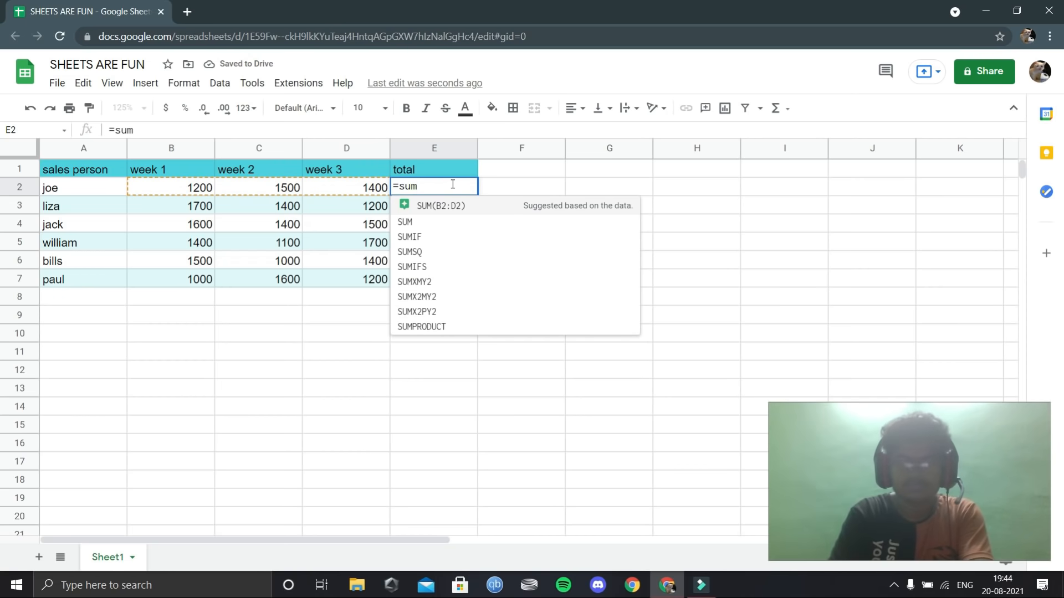
{"action": "key", "text": "Down"}
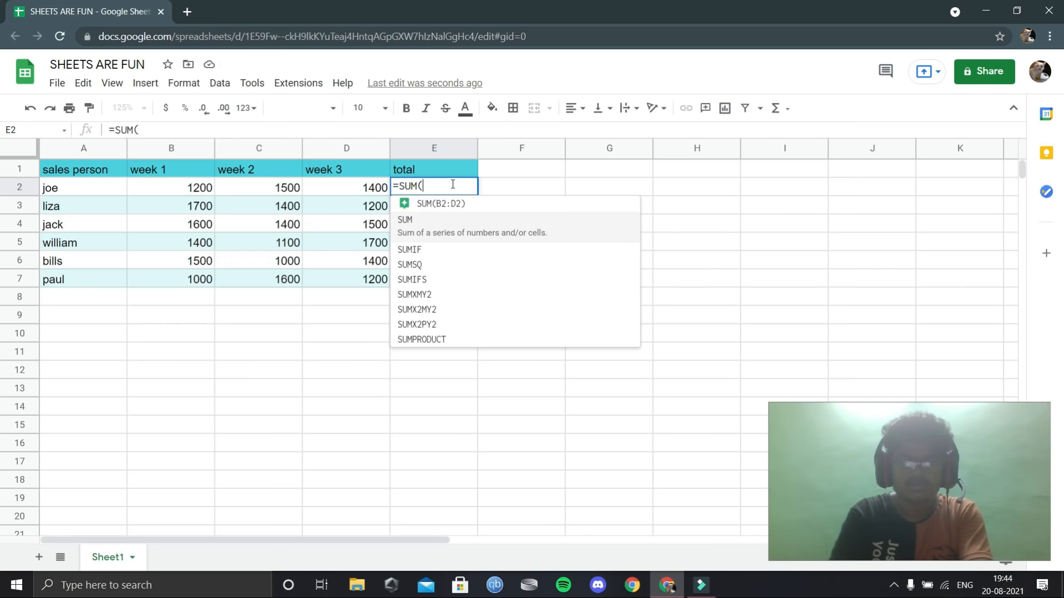
{"action": "key", "text": "Tab"}
{"action": "left_click_drag", "start_coordinate": [137, 187], "coordinate": [372, 192]}
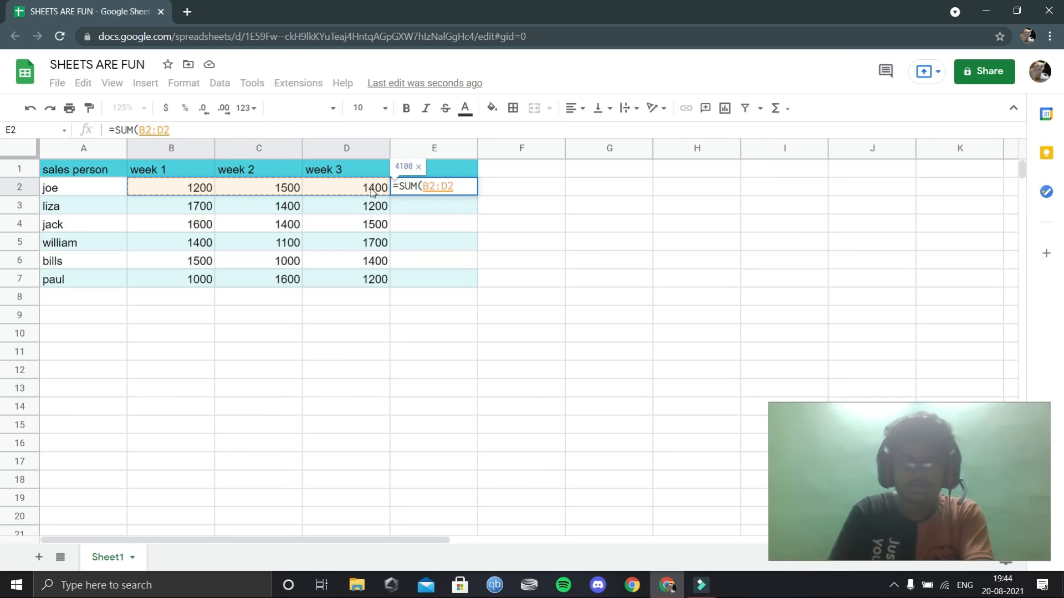
{"action": "key", "text": "Return"}
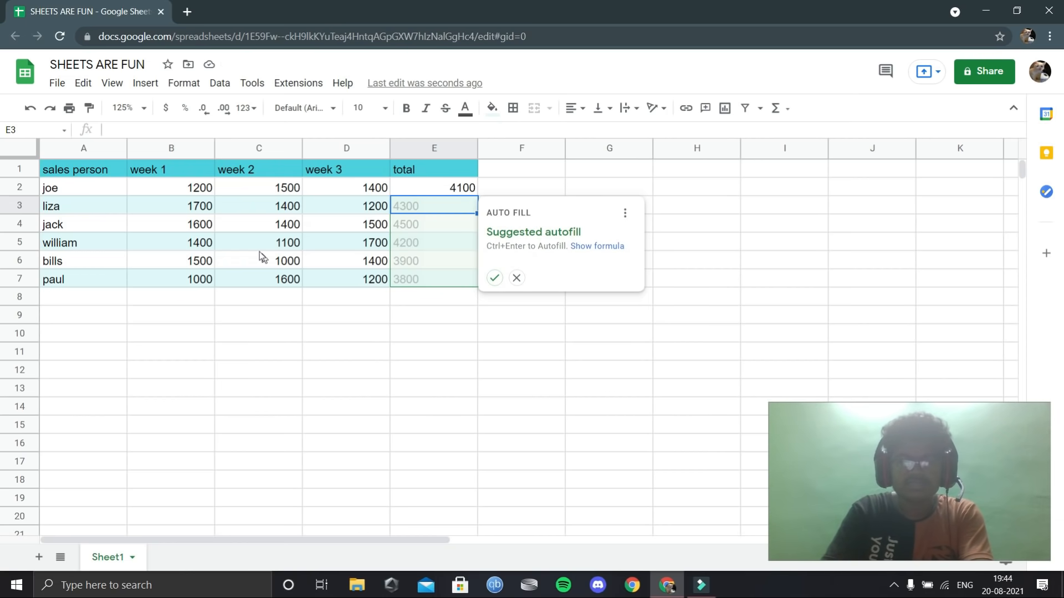
{"action": "left_click", "coordinate": [518, 278]}
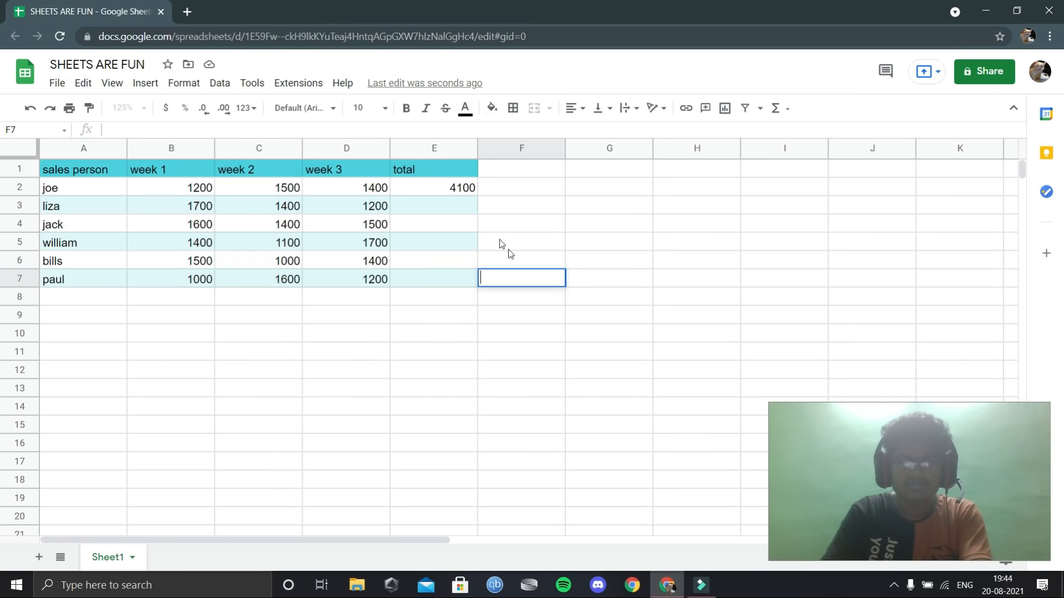
Extend the SUM formula from E2 down to E7, inspect the formula in E7, and undo the fill
{"action": "left_click", "coordinate": [443, 189]}
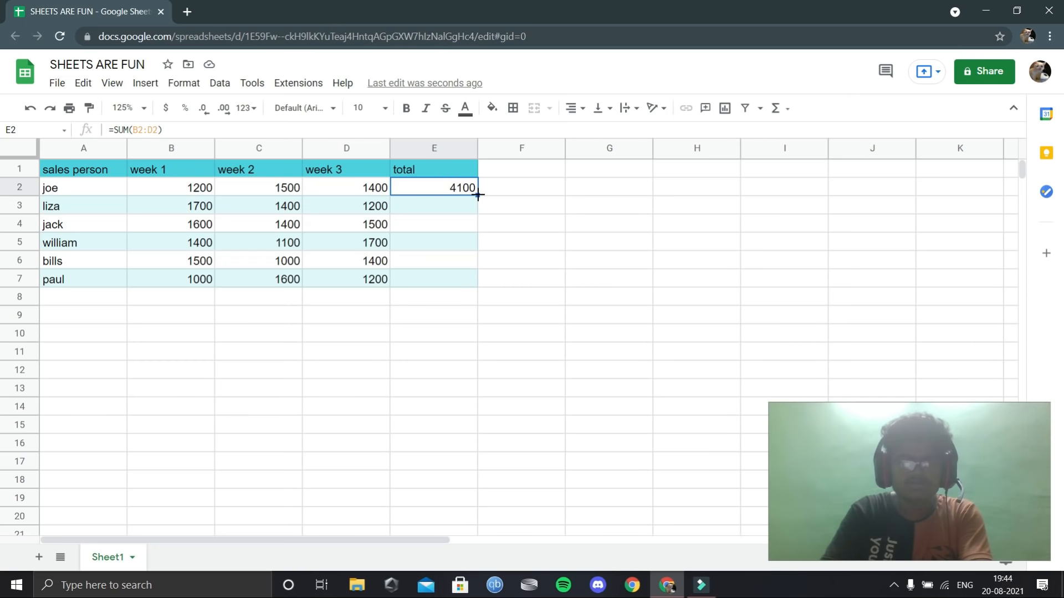
{"action": "left_click_drag", "start_coordinate": [477, 195], "coordinate": [465, 275]}
{"action": "left_click", "coordinate": [430, 314]}
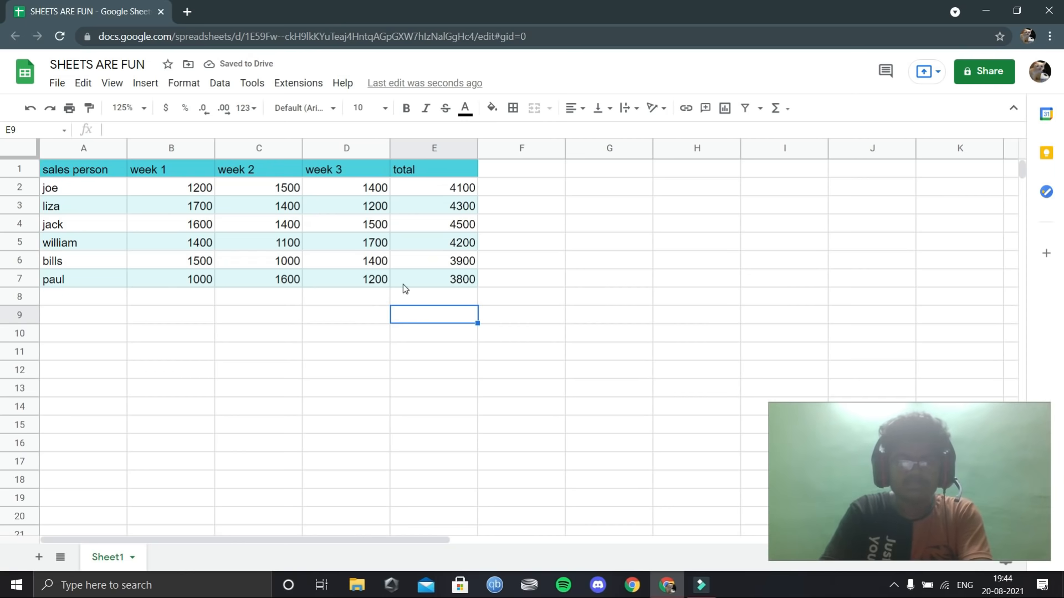
{"action": "left_click", "coordinate": [501, 278]}
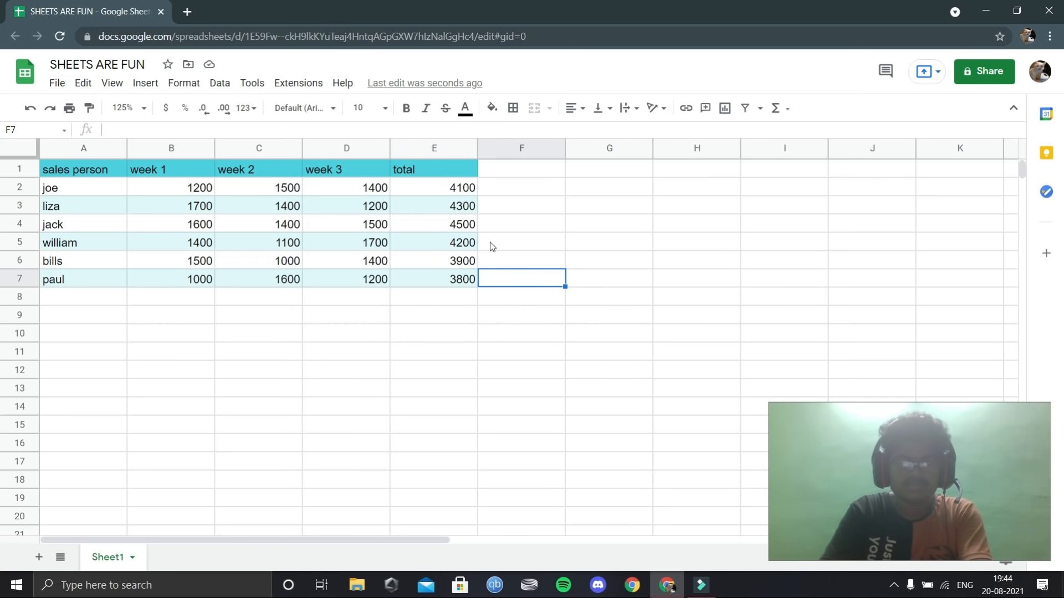
{"action": "left_click", "coordinate": [428, 284]}
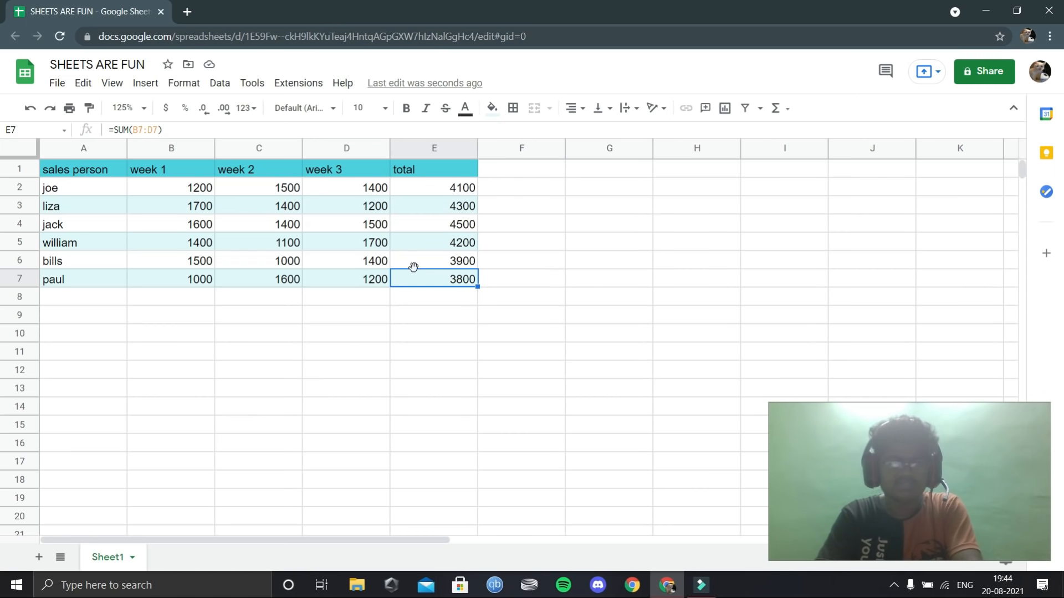
{"action": "left_click", "coordinate": [25, 108]}
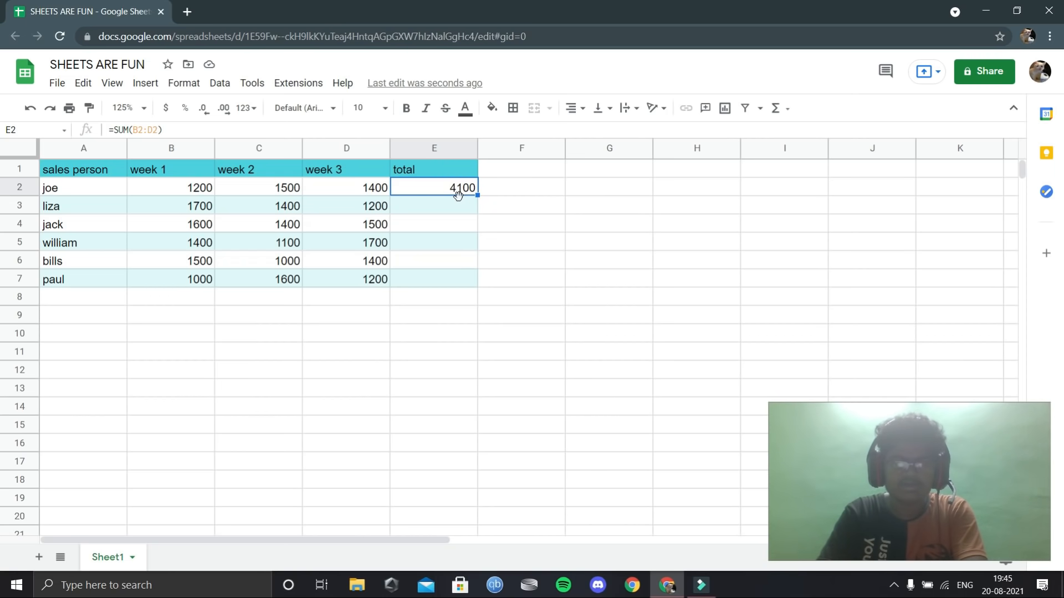
Copy the E2 total formula down through row 7 once more and undo that copy
{"action": "left_click_drag", "start_coordinate": [428, 201], "coordinate": [430, 289]}
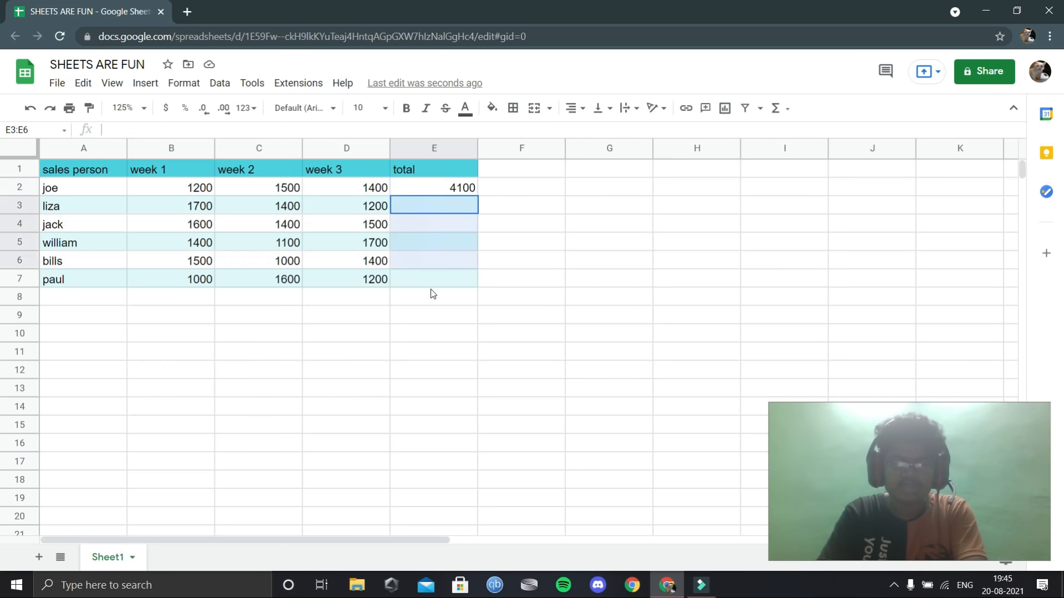
{"action": "left_click", "coordinate": [488, 228]}
{"action": "left_click", "coordinate": [433, 185]}
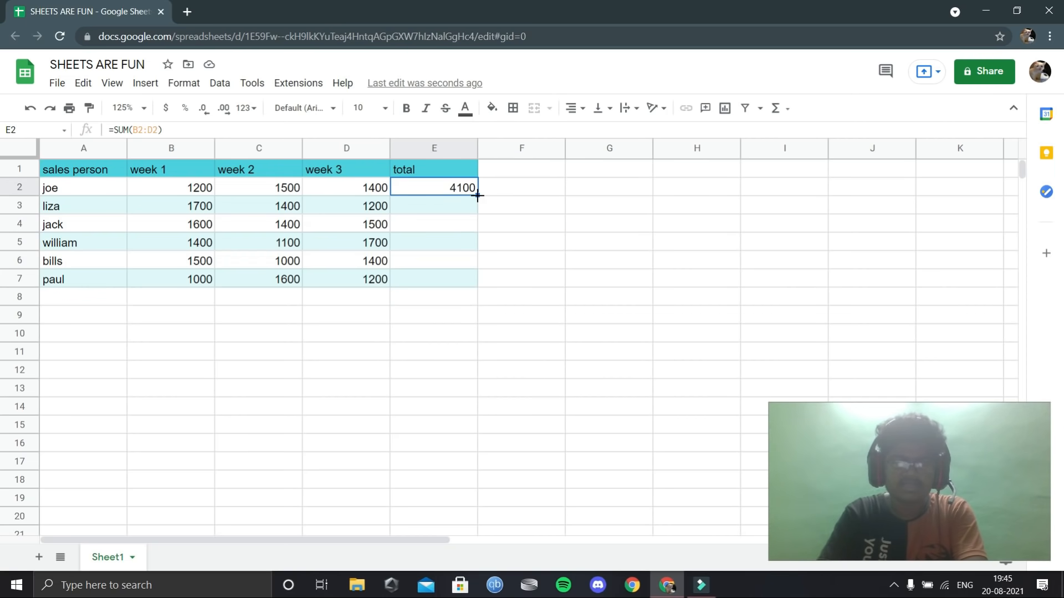
{"action": "left_click_drag", "start_coordinate": [477, 196], "coordinate": [469, 282]}
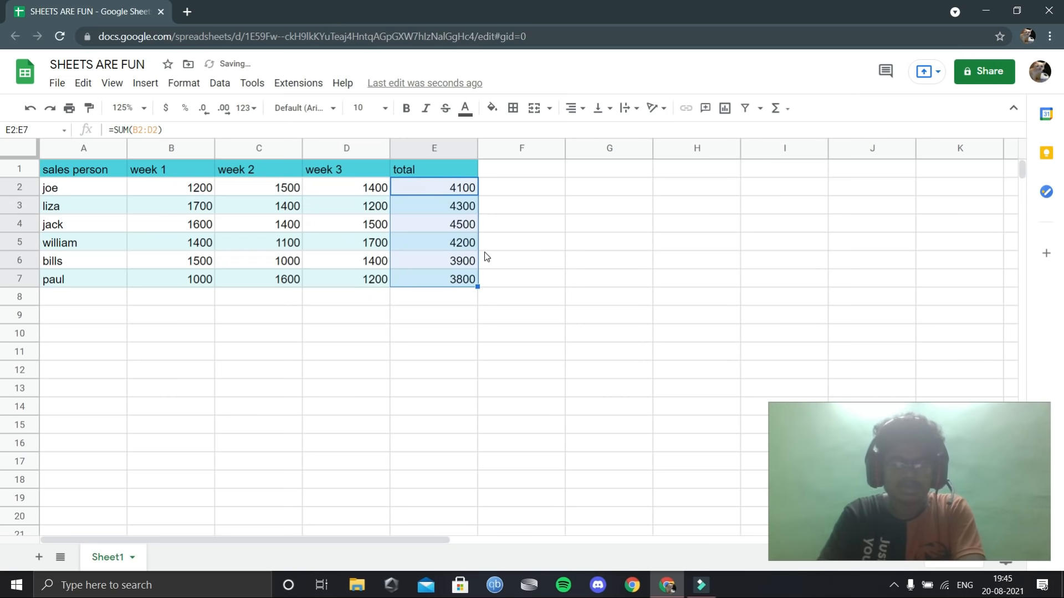
{"action": "key", "text": "ctrl+z"}
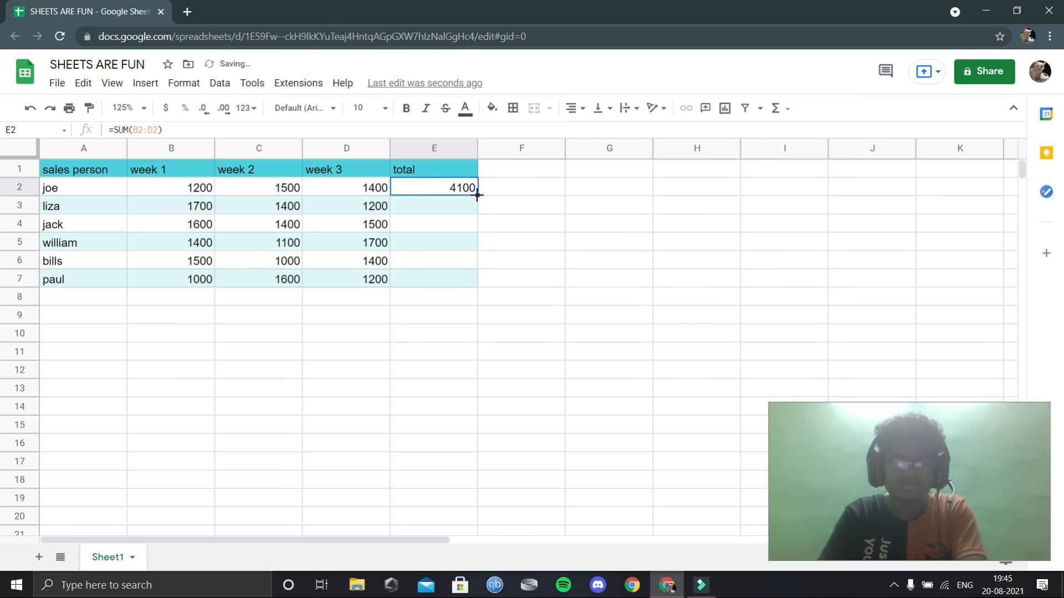
Auto-fill the SUM formula from E2 down the total column to E7 and check the copied formulas
{"action": "double_click", "coordinate": [478, 195]}
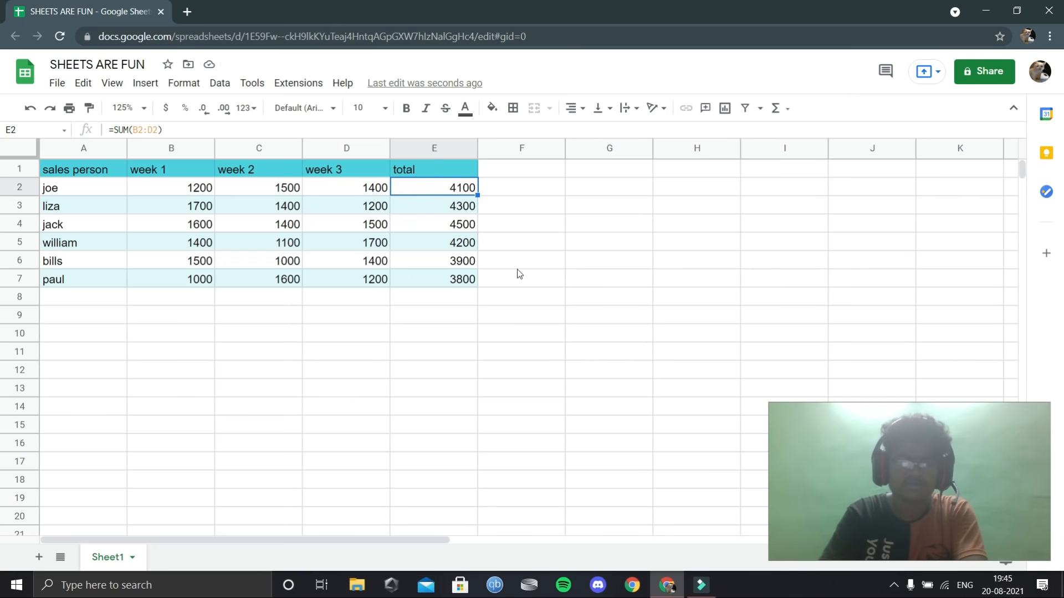
{"action": "left_click", "coordinate": [525, 209]}
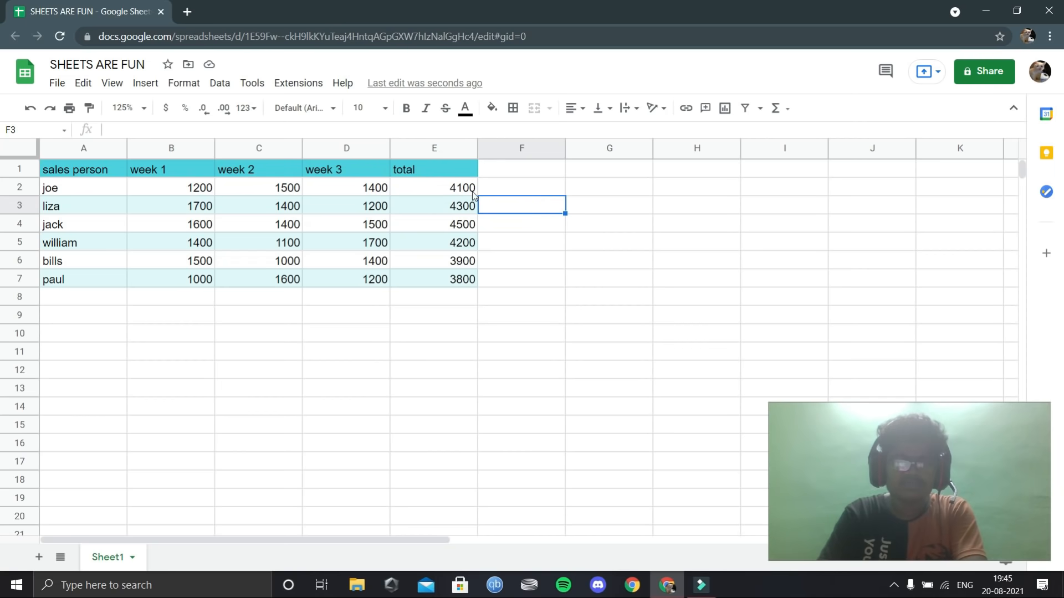
{"action": "left_click", "coordinate": [426, 191]}
{"action": "key", "text": "Down"}
{"action": "left_click", "coordinate": [430, 228]}
{"action": "left_click", "coordinate": [415, 280]}
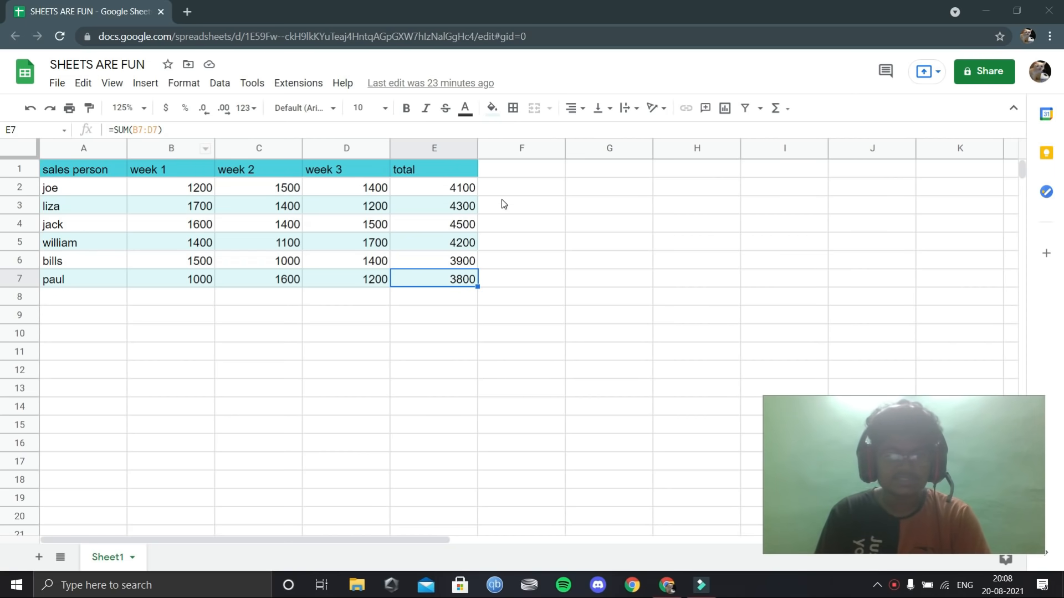
Add a new column header "bonus" in F1, beside the total column
{"action": "left_click", "coordinate": [521, 169]}
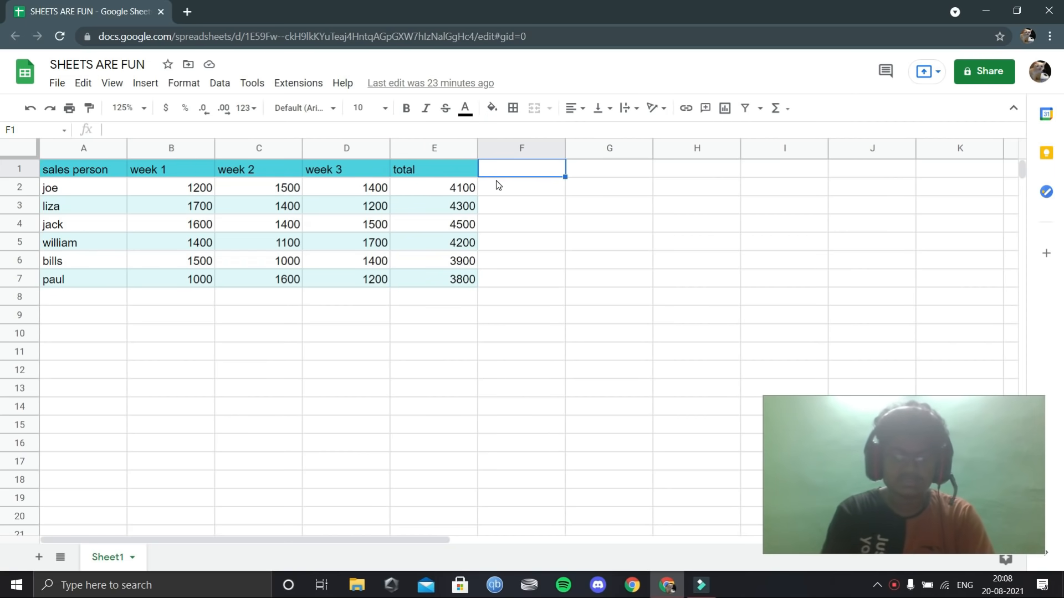
{"action": "type", "text": "bounus"}
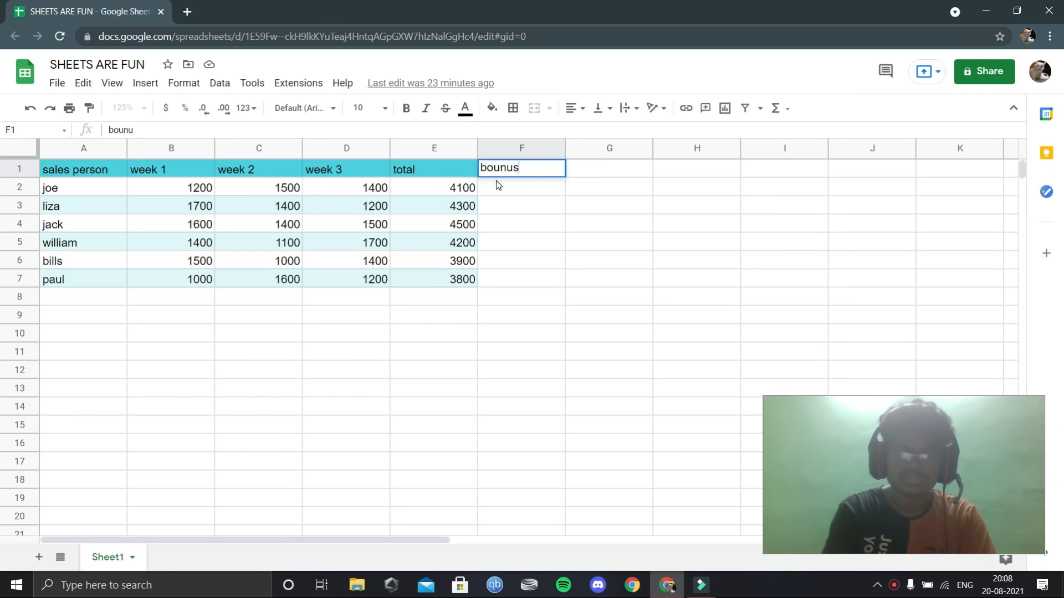
{"action": "key", "text": "BackSpace"}
{"action": "key", "text": "BackSpace"}
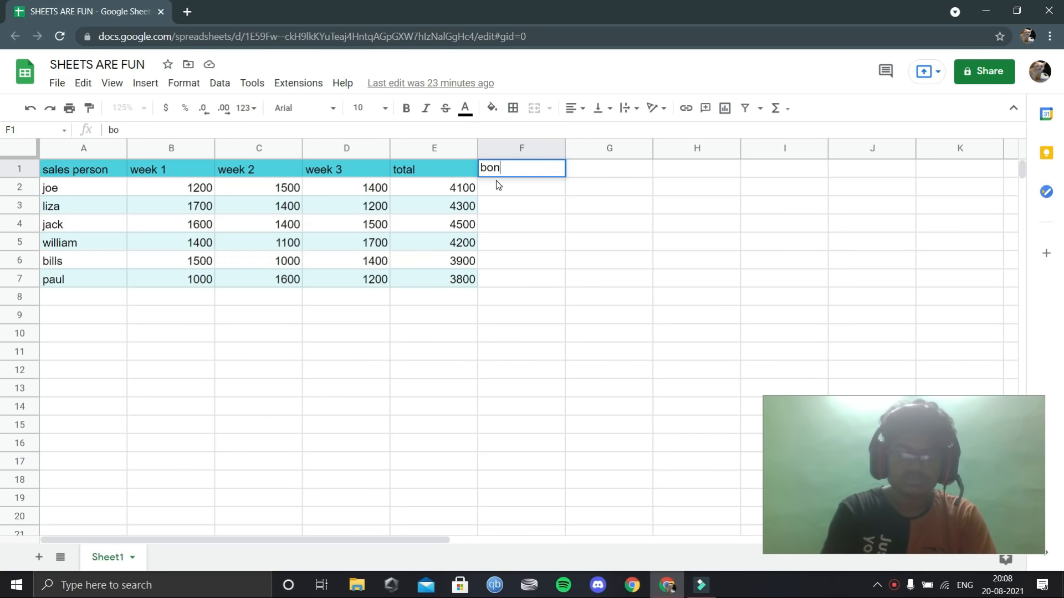
{"action": "type", "text": "nus"}
{"action": "left_click", "coordinate": [497, 183]}
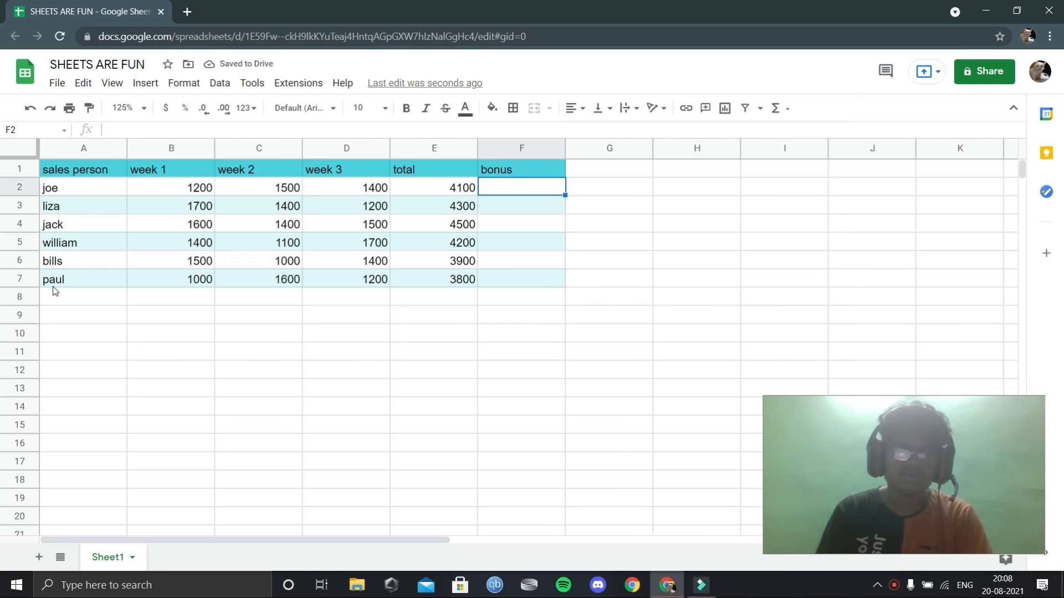
Enter the label "bonus" in A9 below the table and the value 20 in B9
{"action": "left_click", "coordinate": [74, 324]}
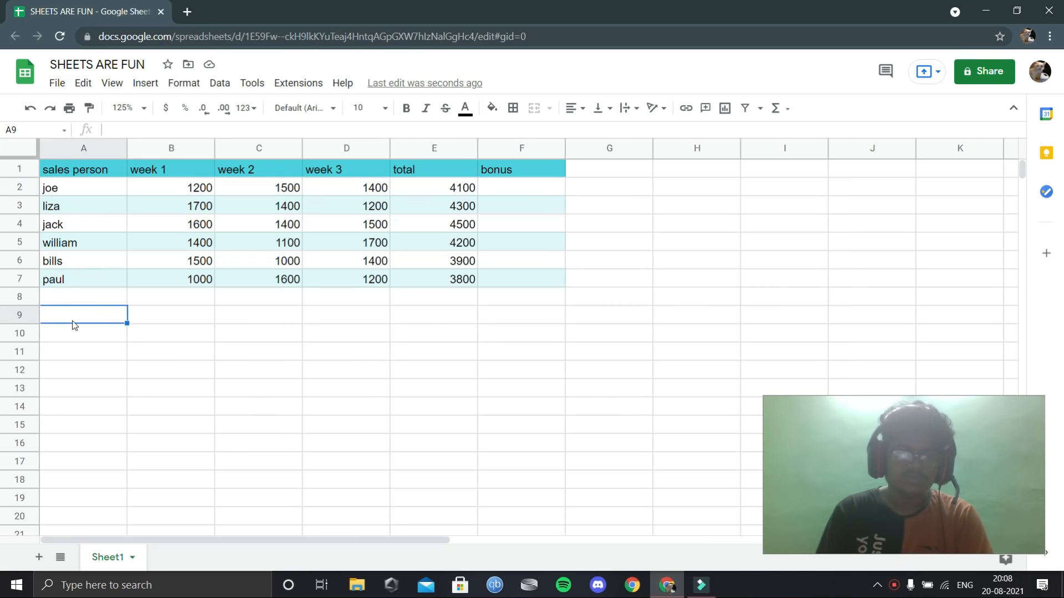
{"action": "type", "text": "bonus"}
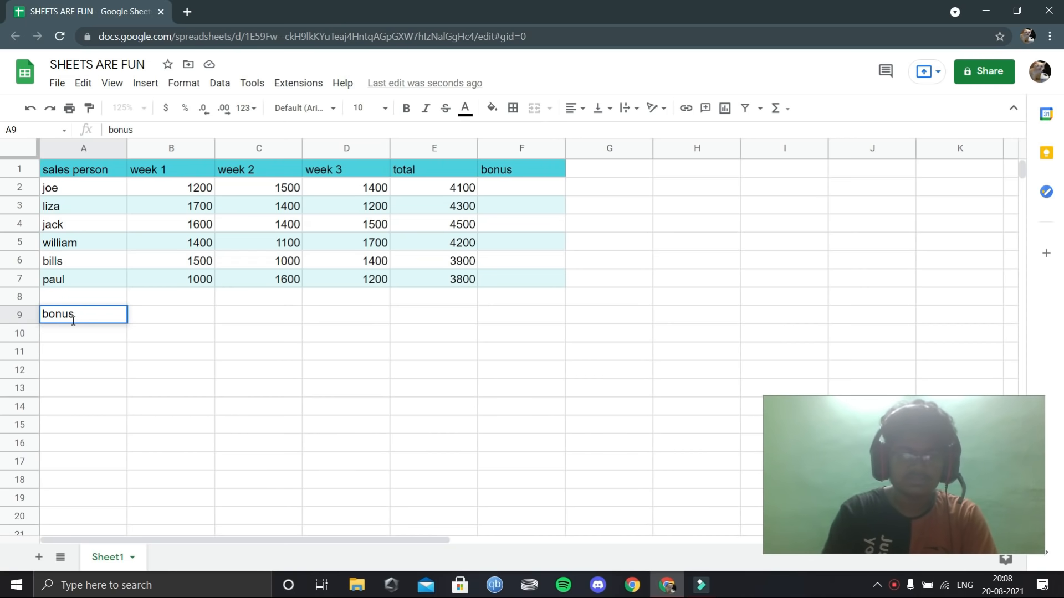
{"action": "key", "text": "Tab"}
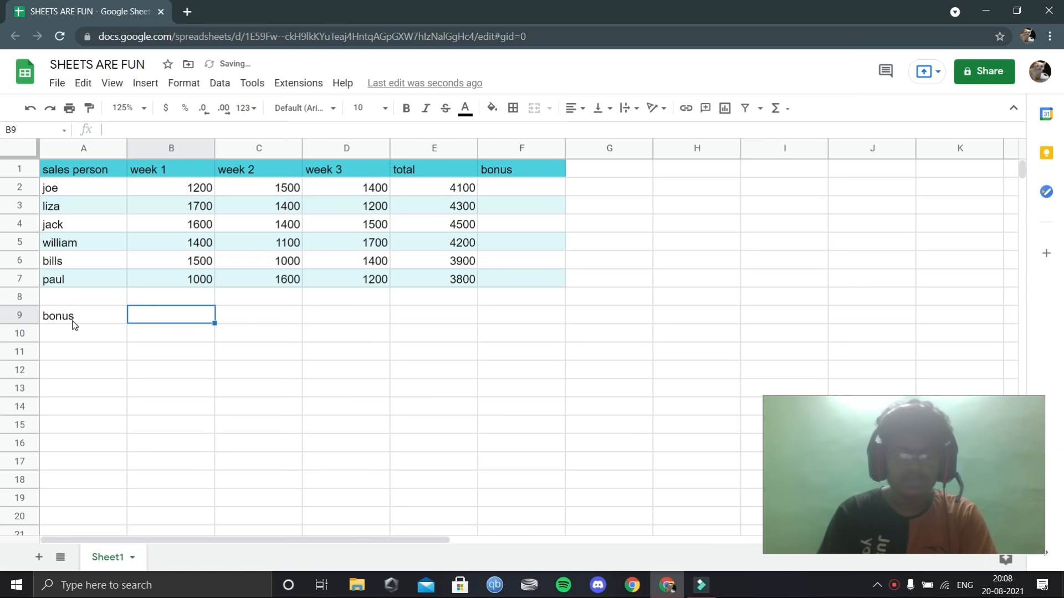
{"action": "type", "text": "20"}
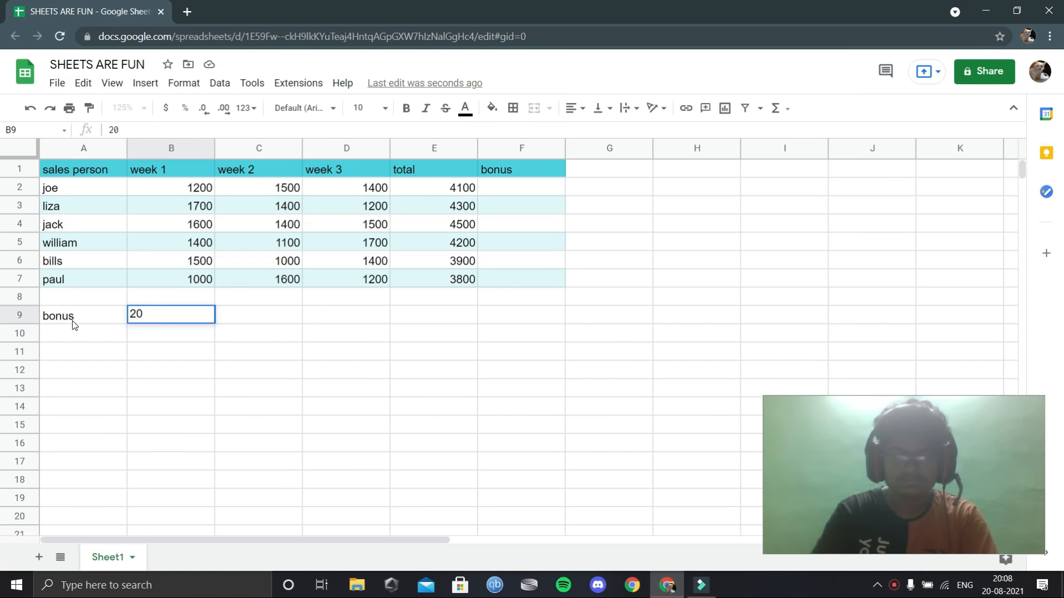
{"action": "key", "text": "Return"}
{"action": "type", "text": "5"}
{"action": "key", "text": "BackSpace"}
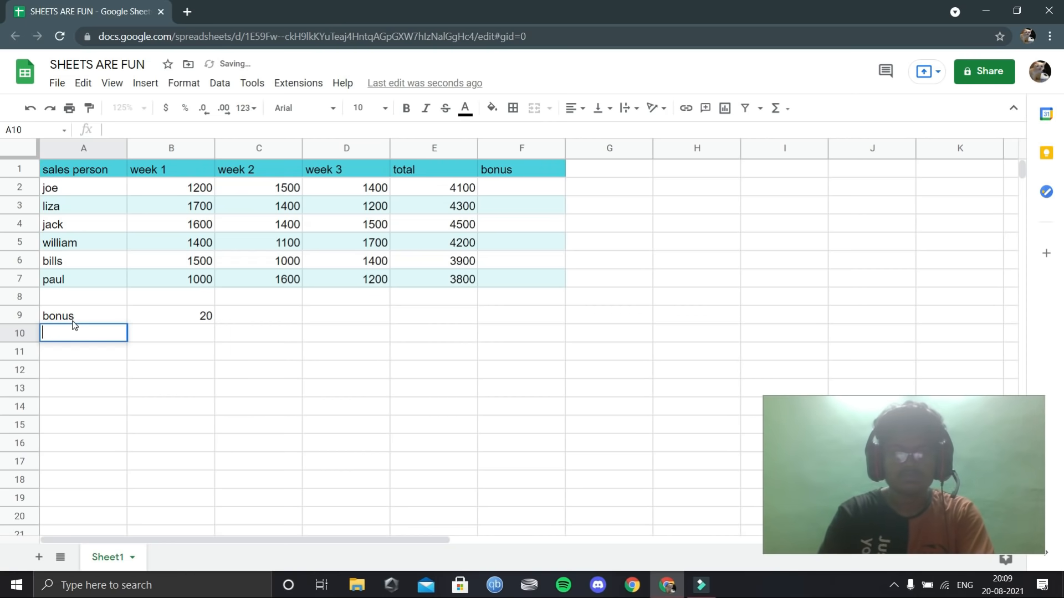
{"action": "type", "text": "5"}
{"action": "key", "text": "BackSpace"}
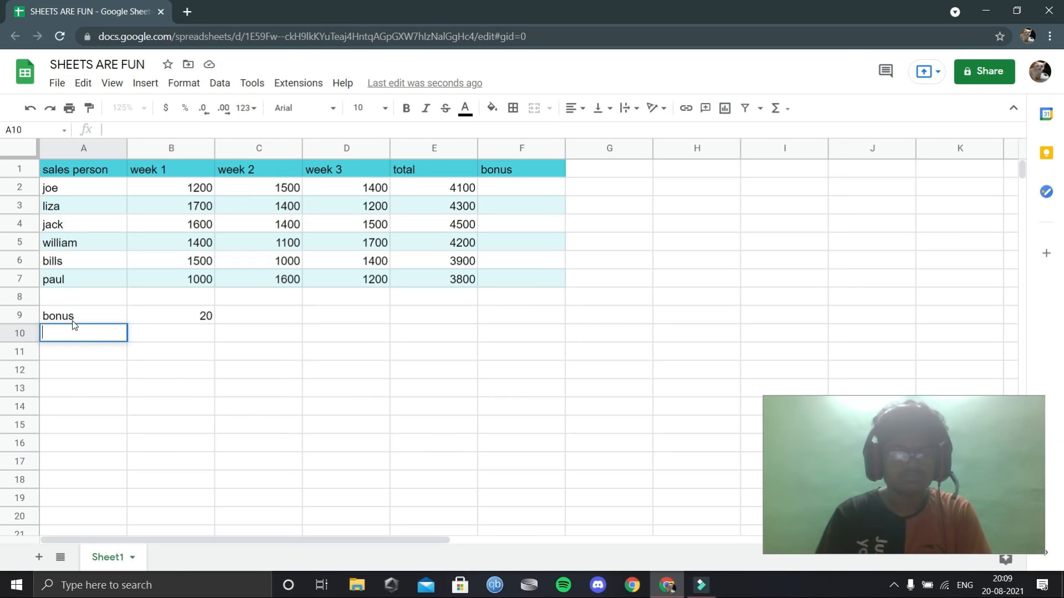
Replace the bonus value in B9 with 20%
{"action": "left_click", "coordinate": [191, 313]}
{"action": "left_click", "coordinate": [212, 315]}
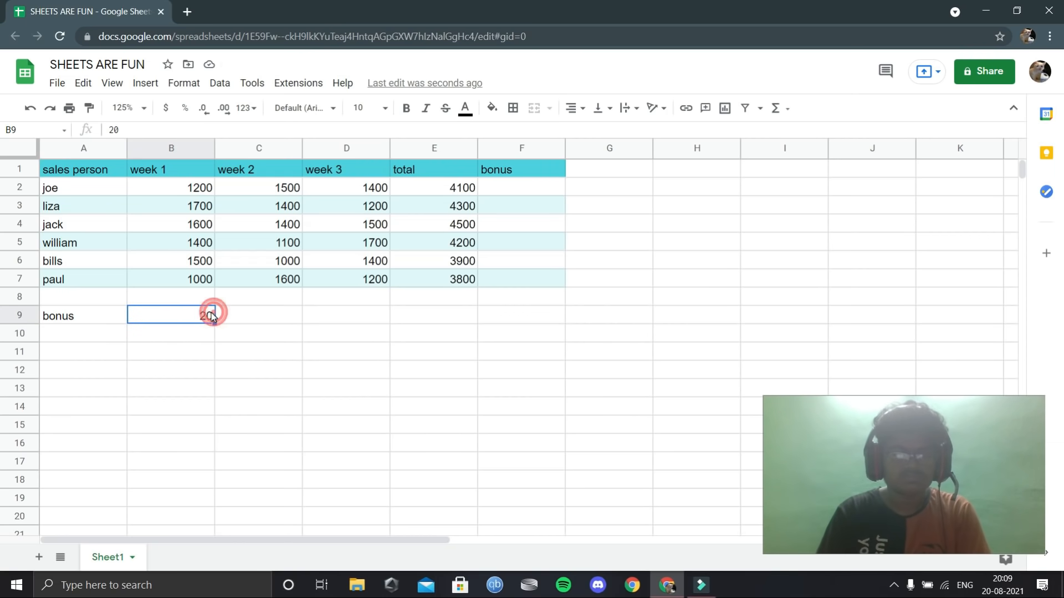
{"action": "key", "text": "Delete"}
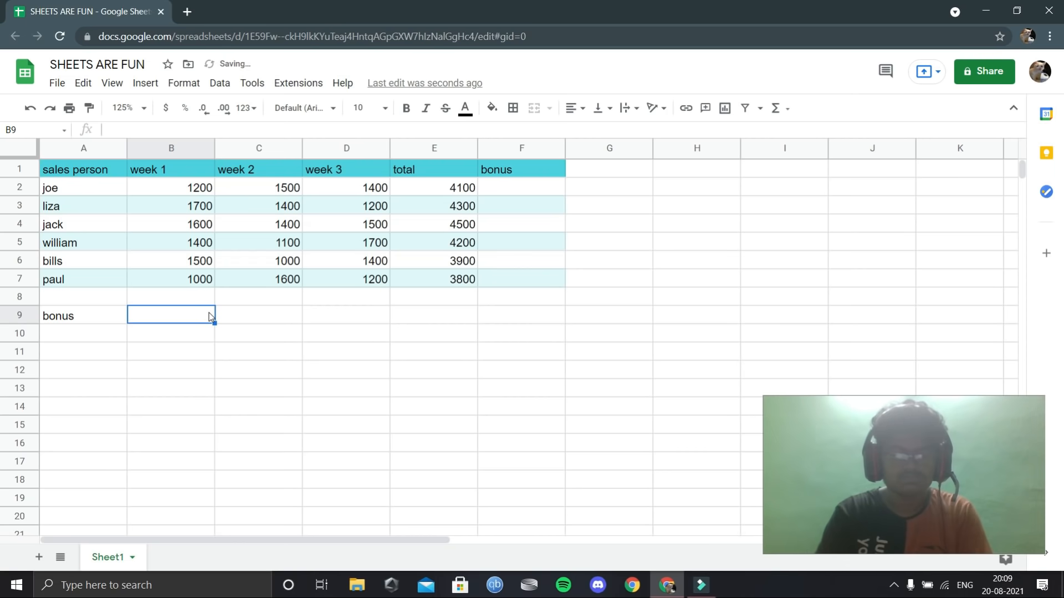
{"action": "type", "text": "20%"}
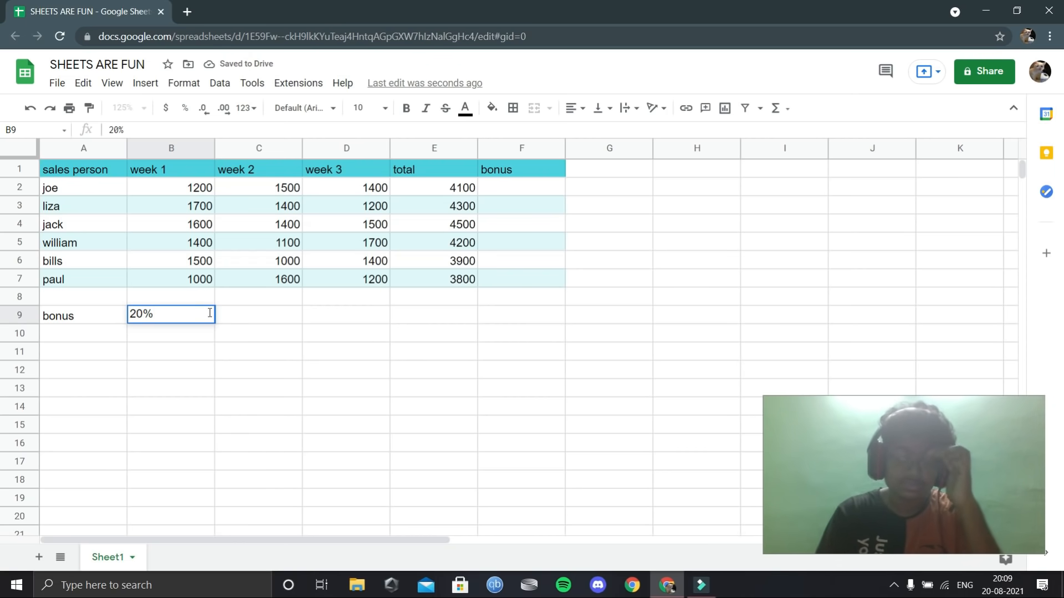
{"action": "key", "text": "Return"}
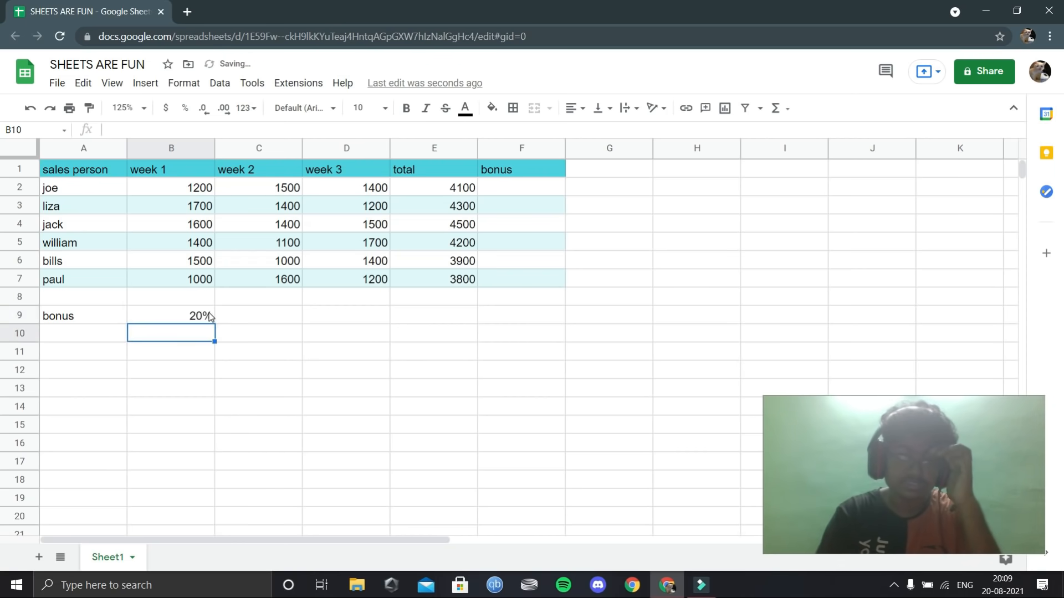
Calculate joe's bonus in F2 by multiplying the total by the bonus rate with =E2*B9
{"action": "left_click", "coordinate": [504, 186]}
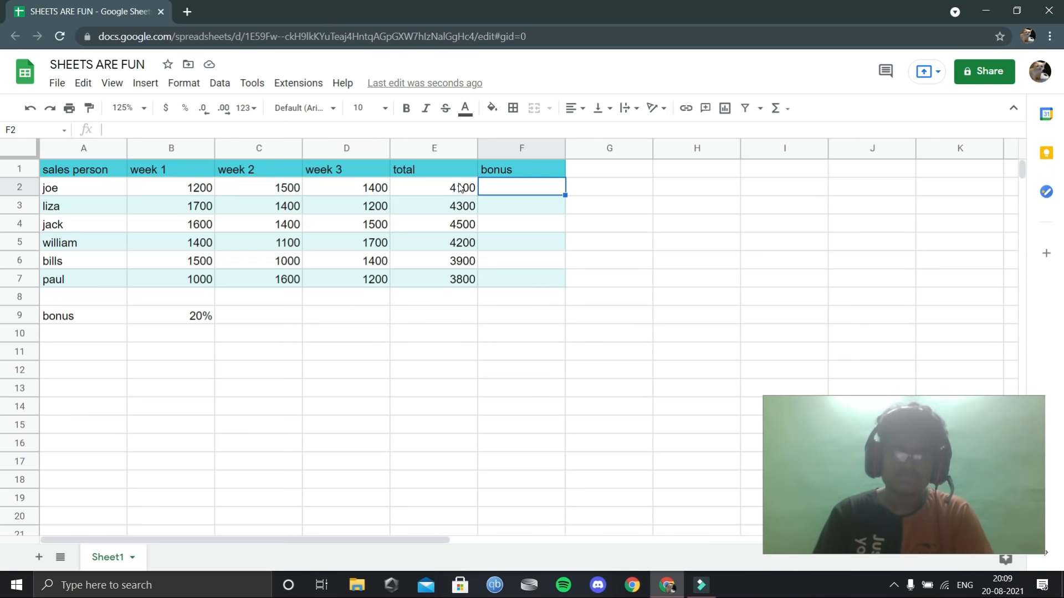
{"action": "type", "text": "="}
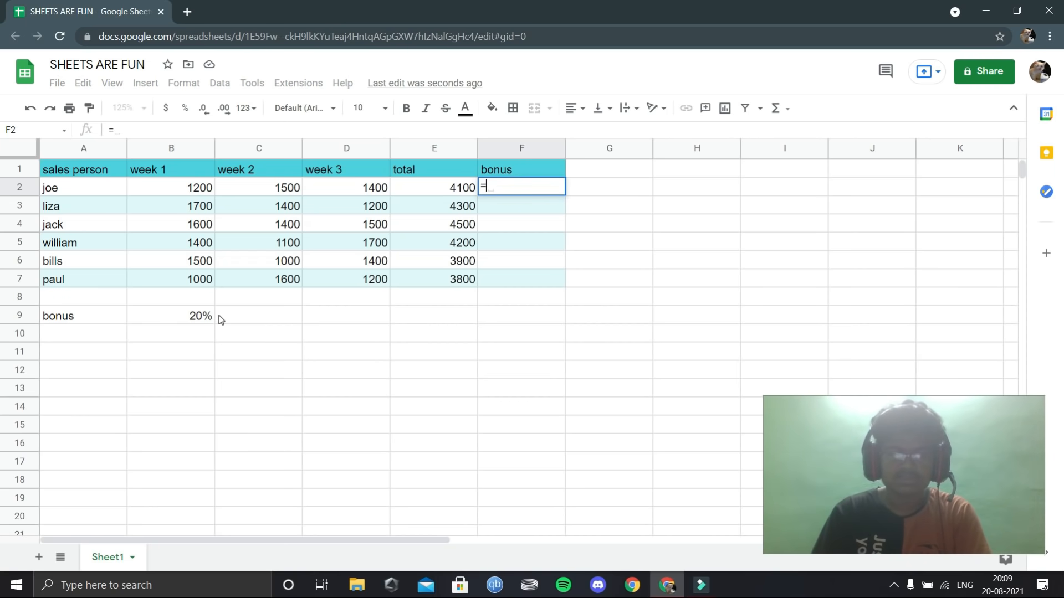
{"action": "left_click", "coordinate": [446, 188]}
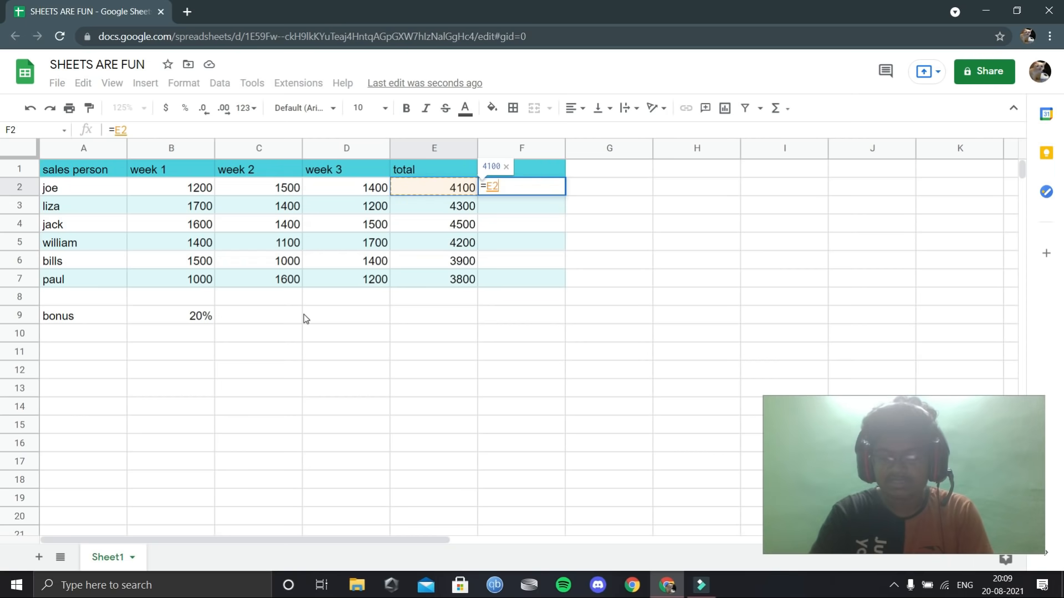
{"action": "type", "text": "*"}
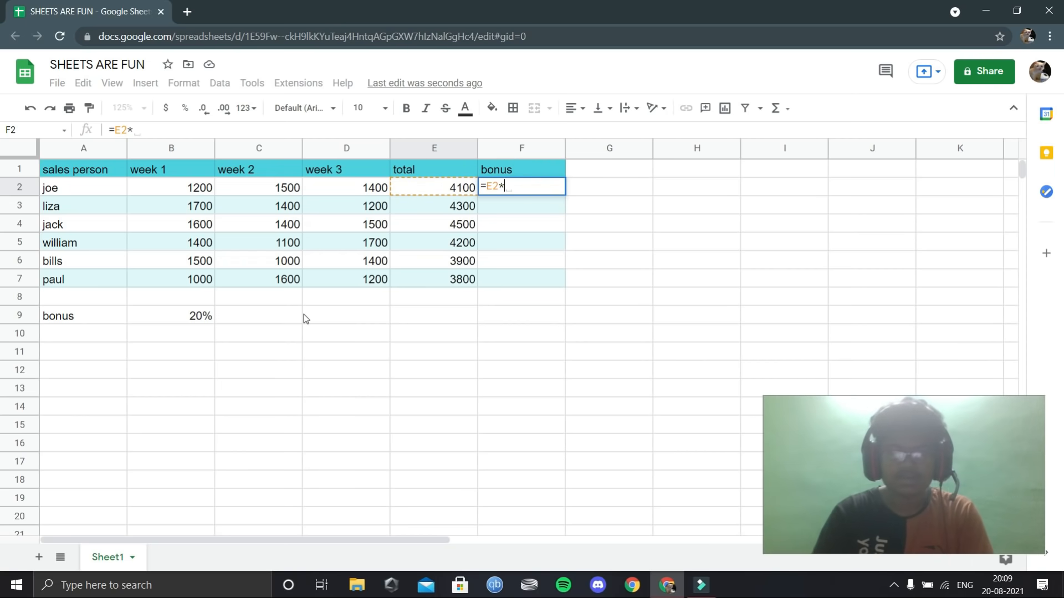
{"action": "left_click", "coordinate": [183, 317]}
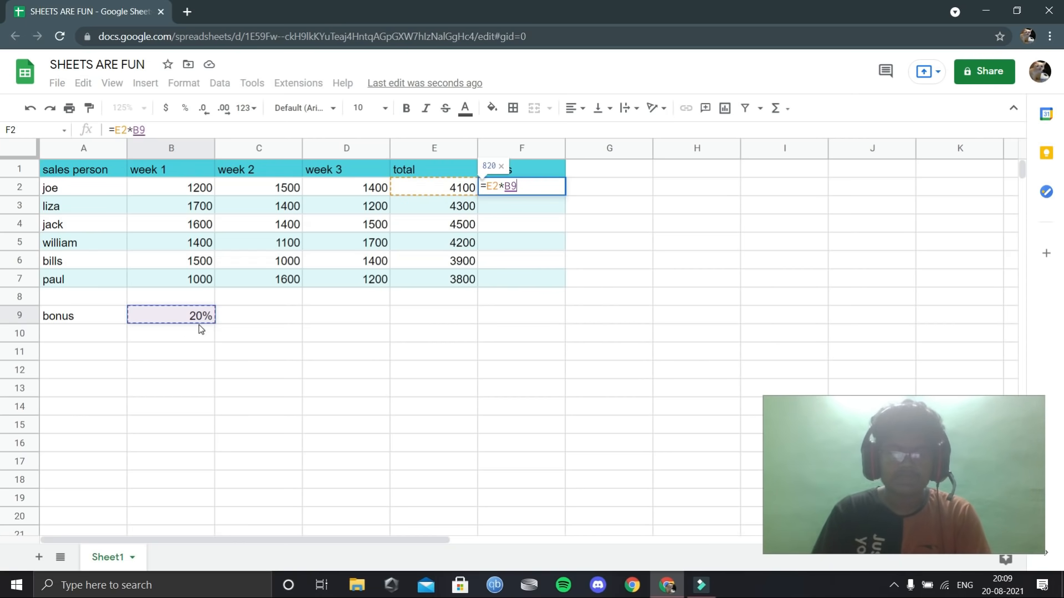
{"action": "key", "text": "Return"}
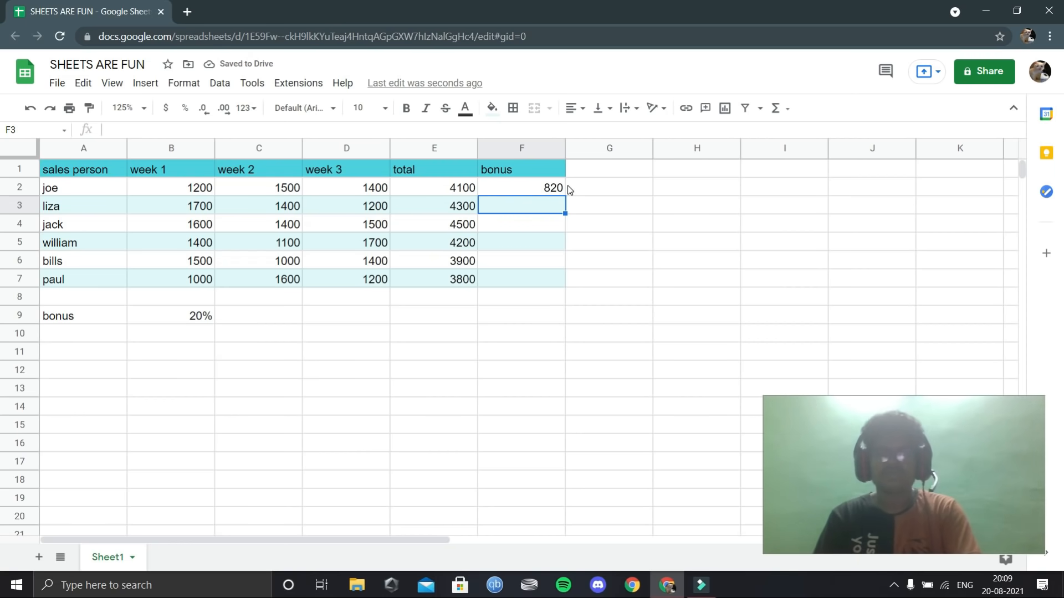
Fill the bonus formula from F2 down to F8 and undo that fill
{"action": "left_click", "coordinate": [520, 176]}
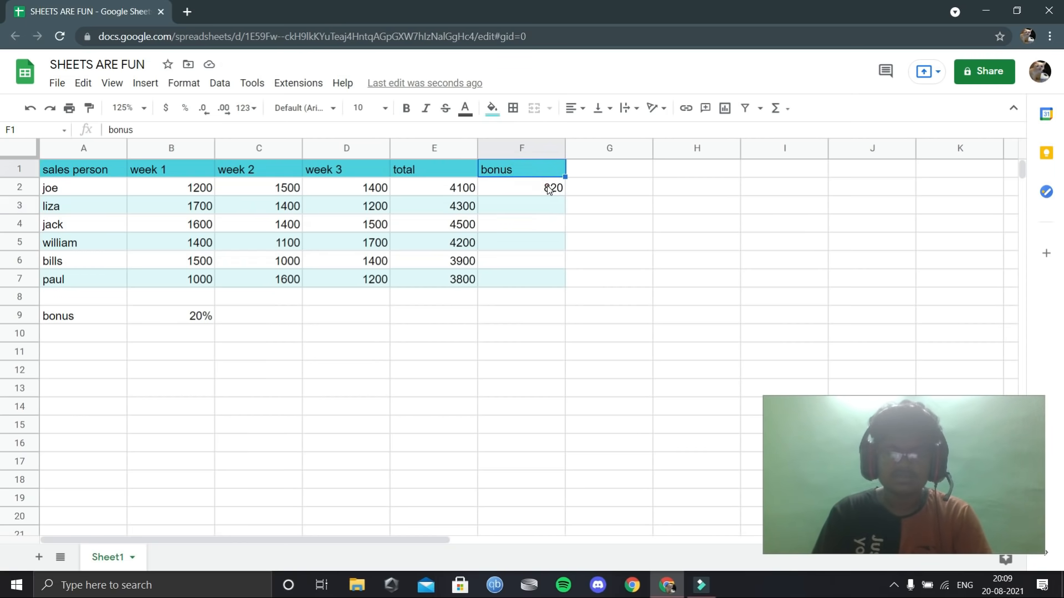
{"action": "left_click", "coordinate": [548, 190]}
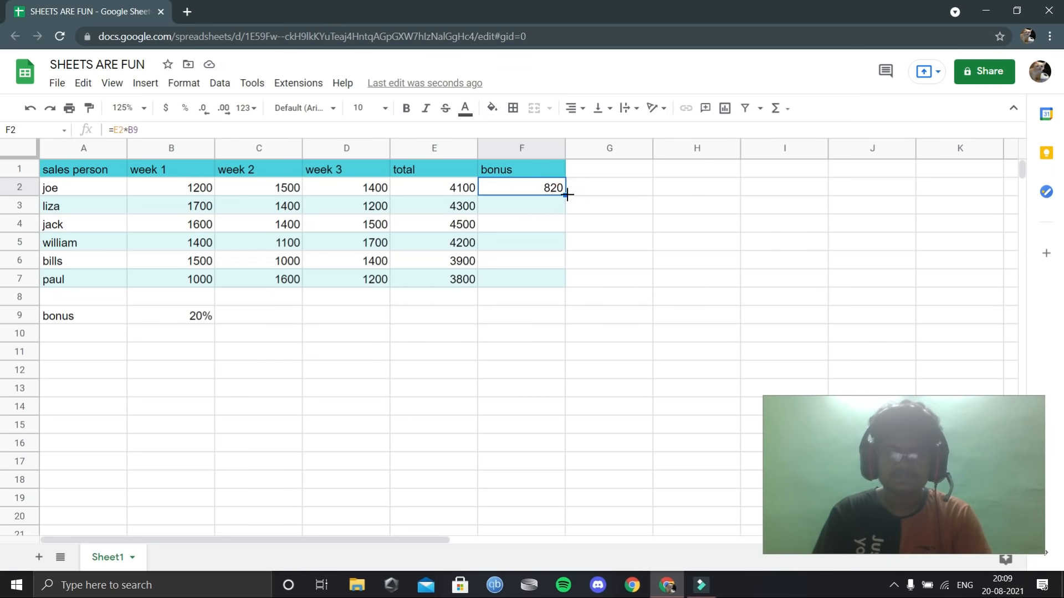
{"action": "left_click_drag", "start_coordinate": [565, 194], "coordinate": [563, 305]}
{"action": "type", "text": "z"}
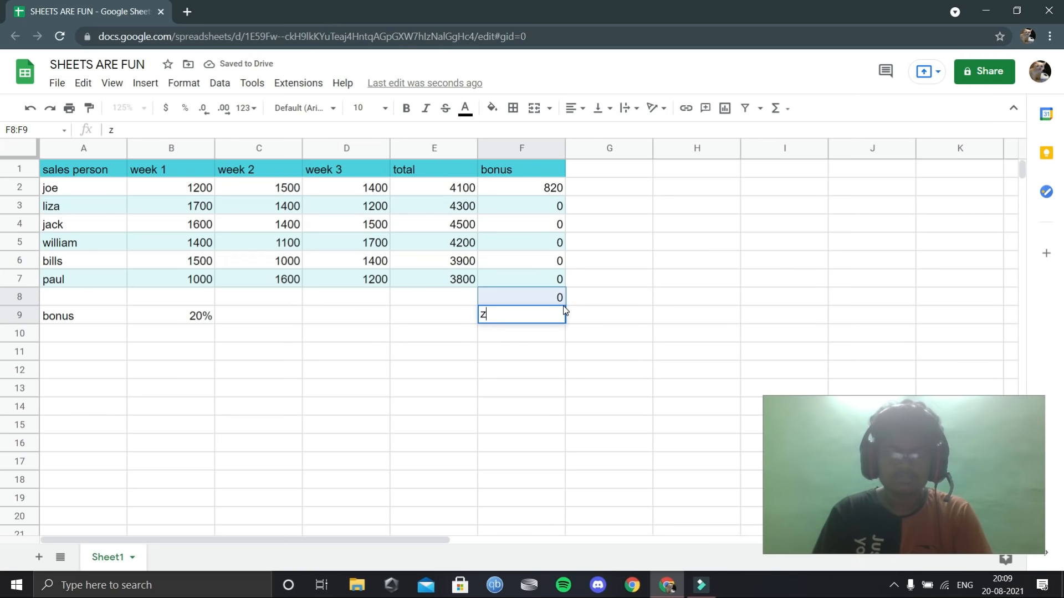
{"action": "key", "text": "BackSpace"}
{"action": "type", "text": "z"}
{"action": "key", "text": "BackSpace"}
{"action": "type", "text": "z"}
{"action": "key", "text": "BackSpace"}
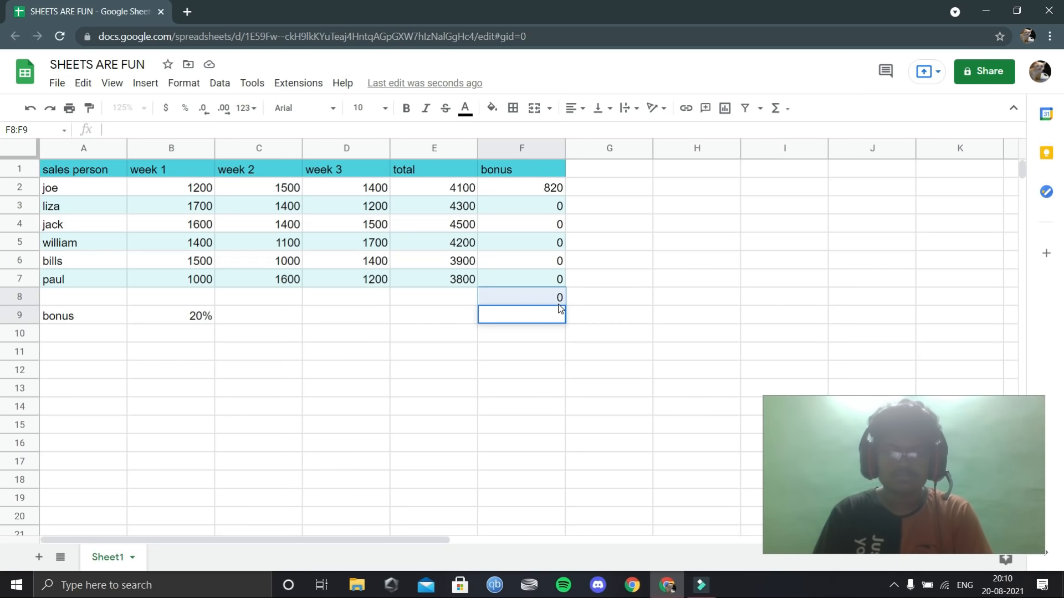
{"action": "left_click", "coordinate": [552, 303]}
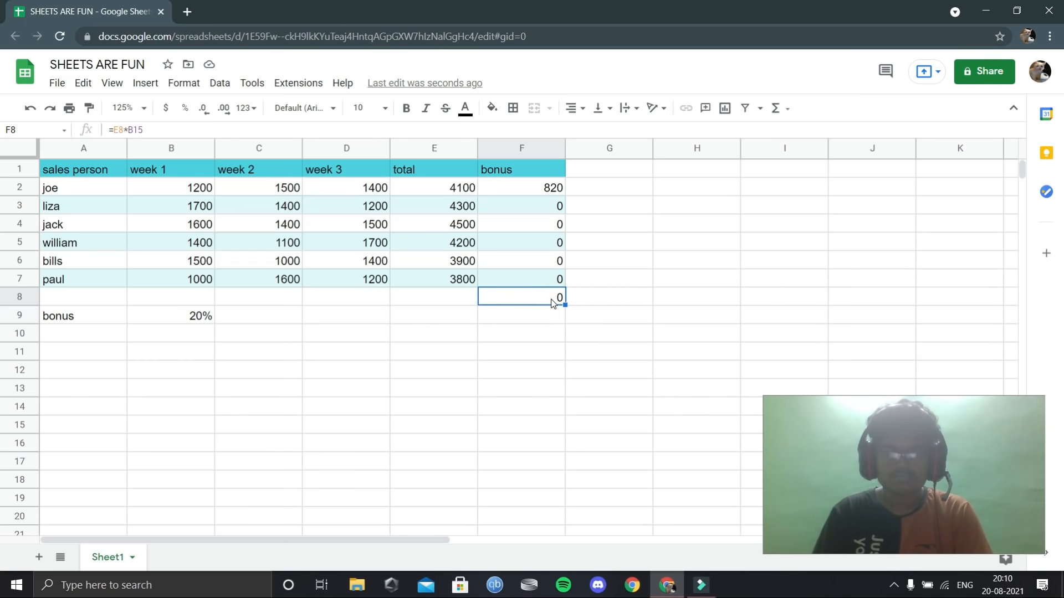
{"action": "key", "text": "ctrl+z"}
Auto-fill the bonus formula from F2 down to F7, and clear the bonus cells F2:F7
{"action": "left_click", "coordinate": [551, 203]}
{"action": "left_click", "coordinate": [560, 190]}
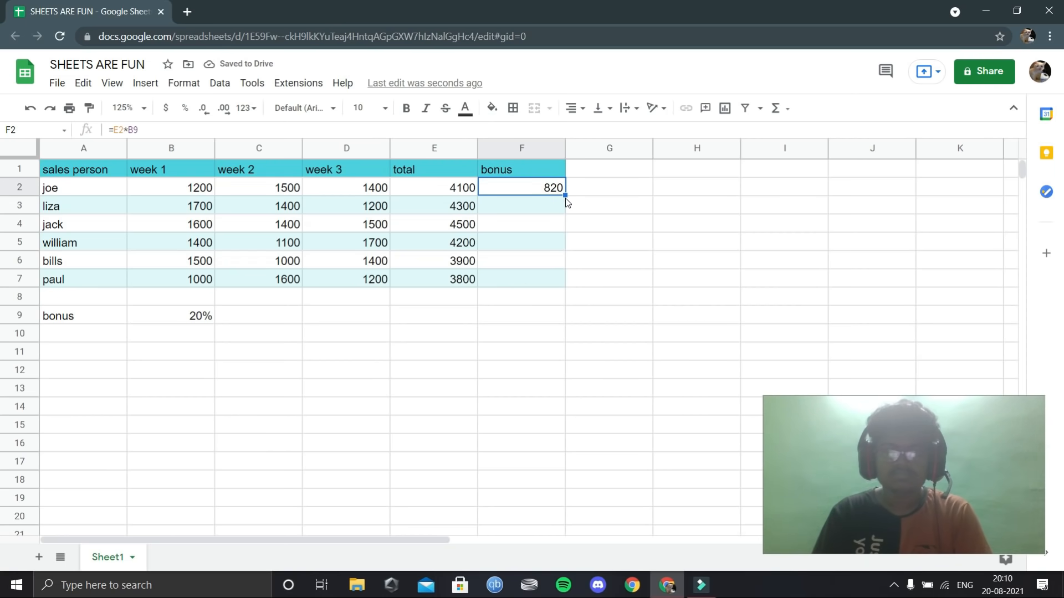
{"action": "double_click", "coordinate": [564, 195]}
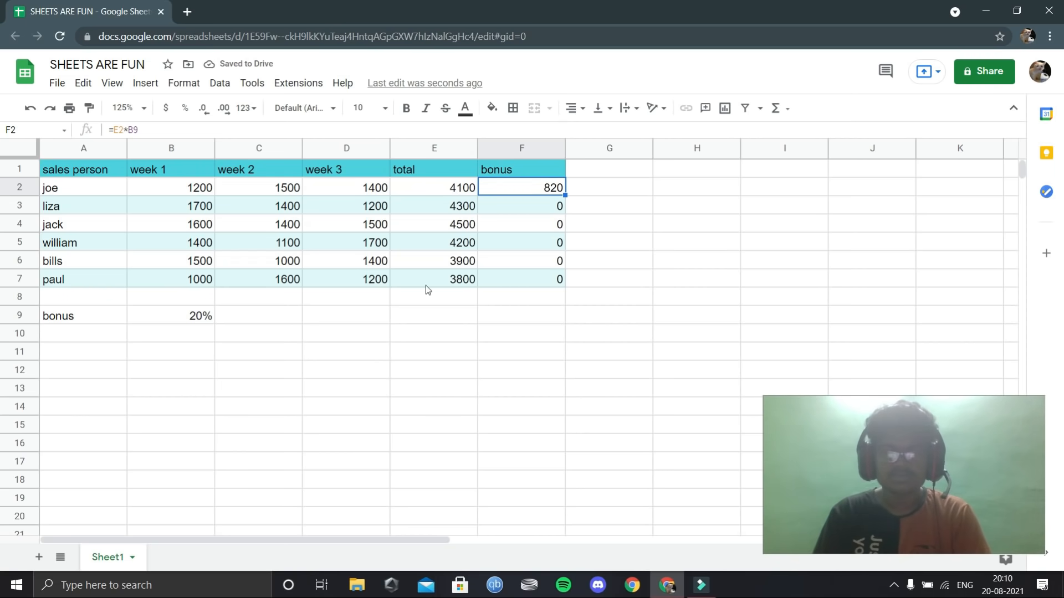
{"action": "left_click", "coordinate": [348, 338]}
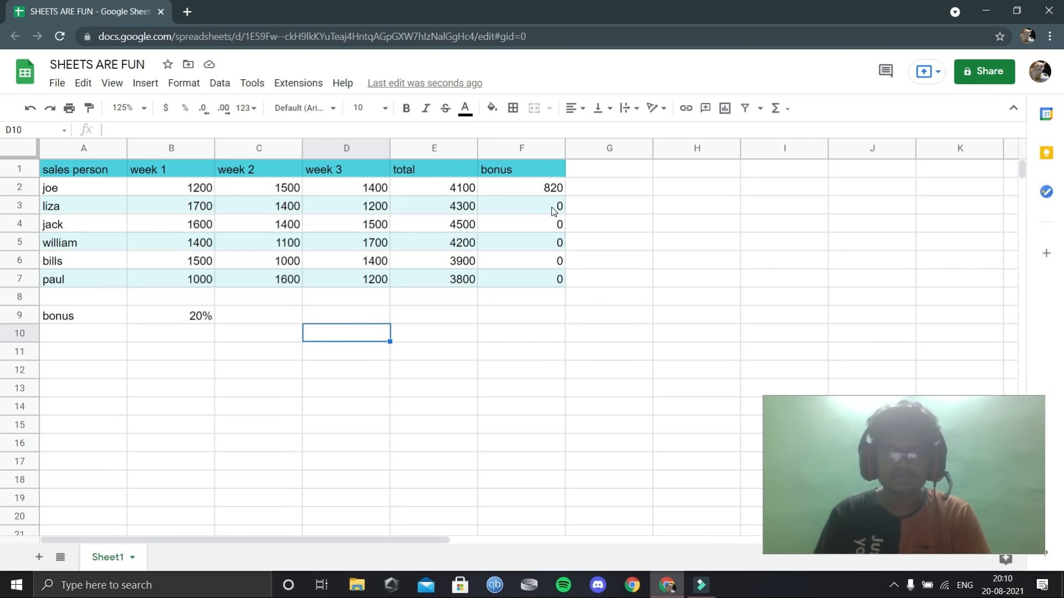
{"action": "left_click", "coordinate": [521, 195]}
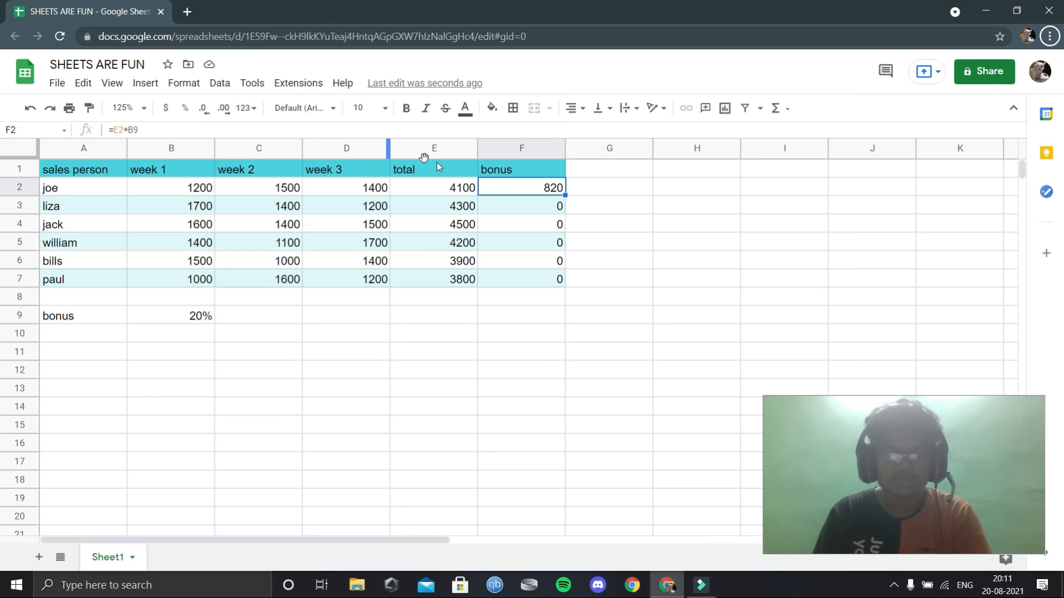
{"action": "left_click_drag", "start_coordinate": [547, 281], "coordinate": [541, 176]}
{"action": "key", "text": "Delete"}
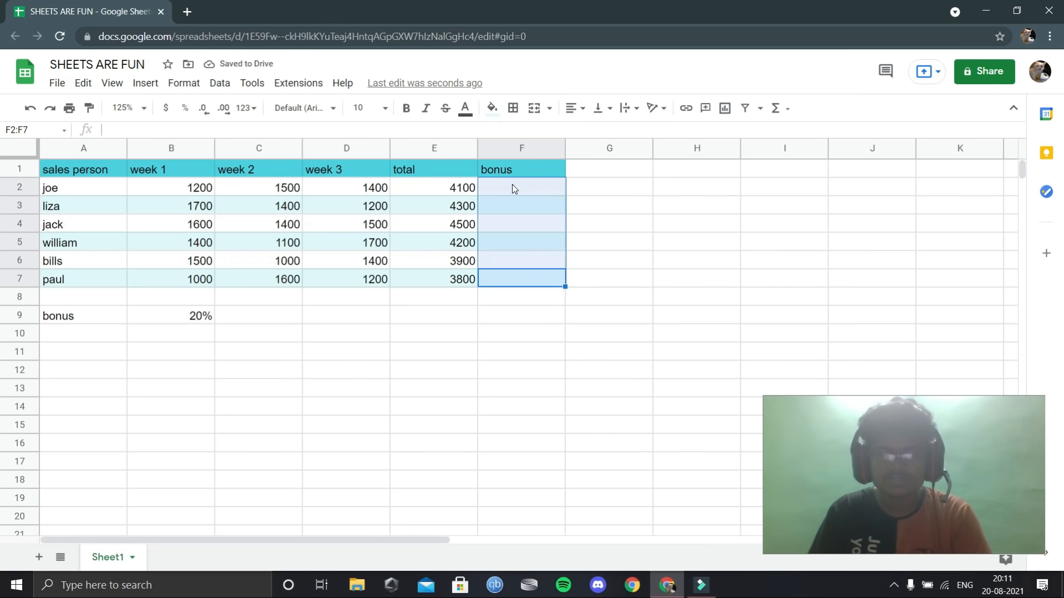
{"action": "left_click", "coordinate": [513, 185]}
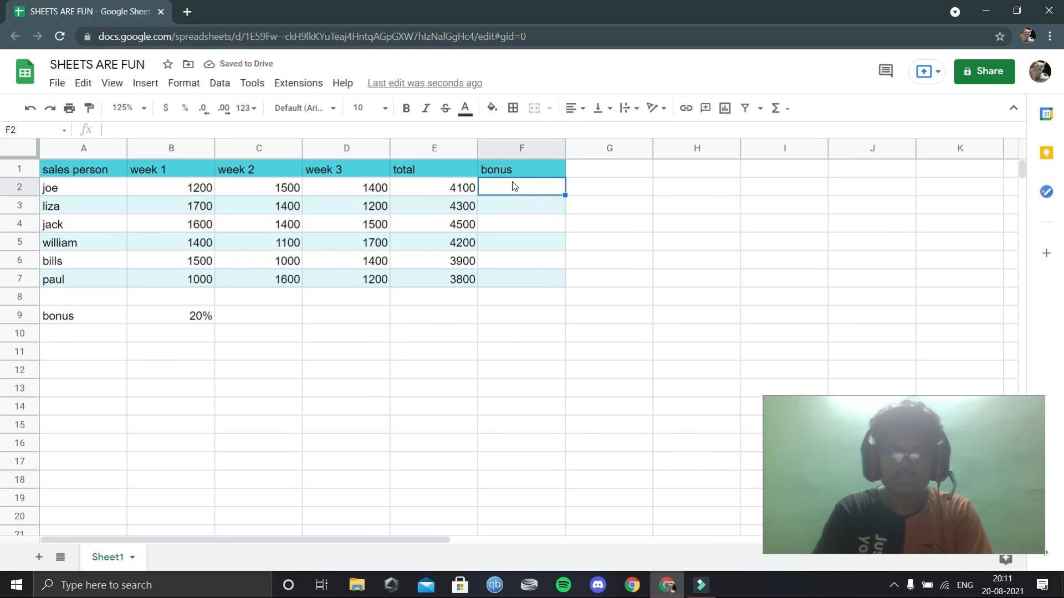
{"action": "type", "text": "="}
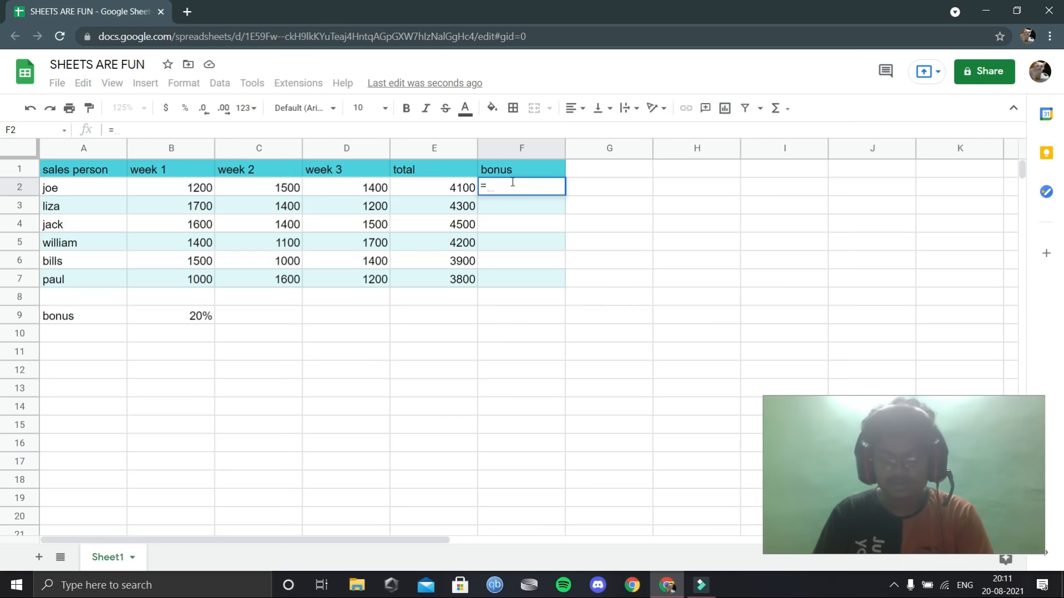
{"action": "type", "text": "f2"}
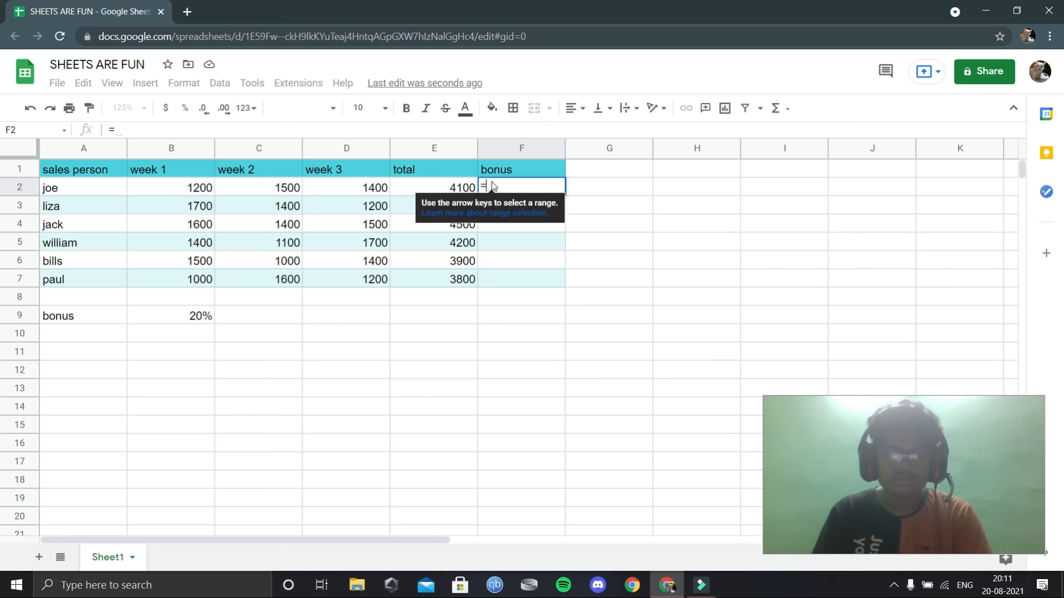
{"action": "type", "text": "f2"}
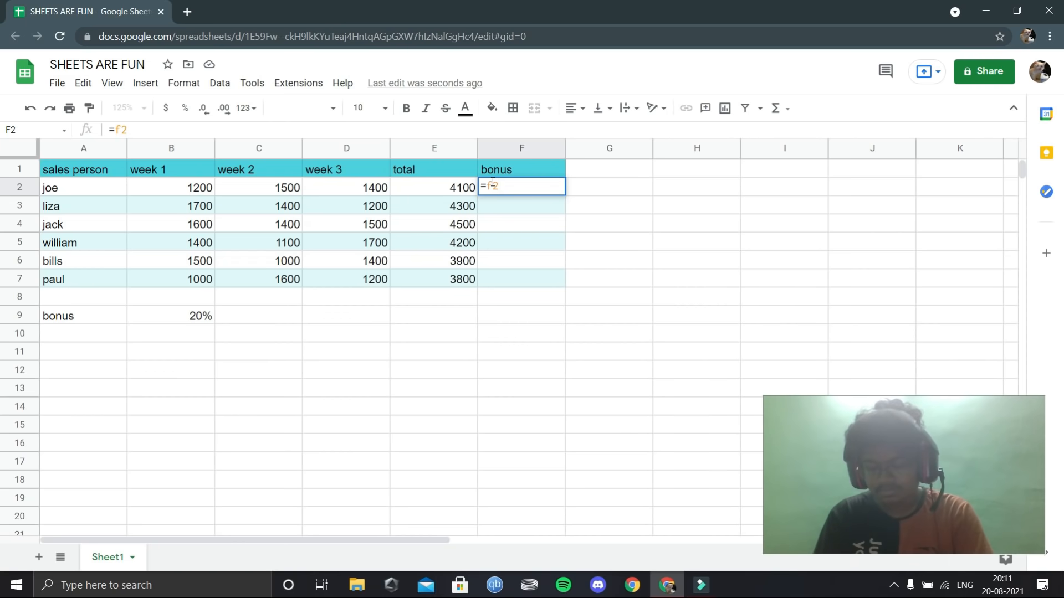
{"action": "key", "text": "BackSpace"}
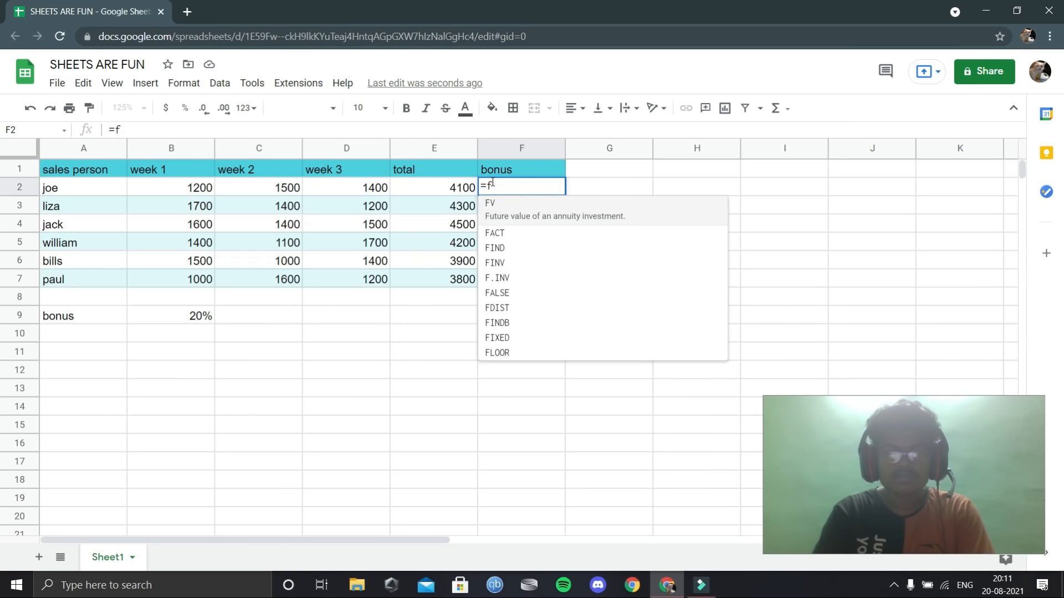
{"action": "key", "text": "BackSpace"}
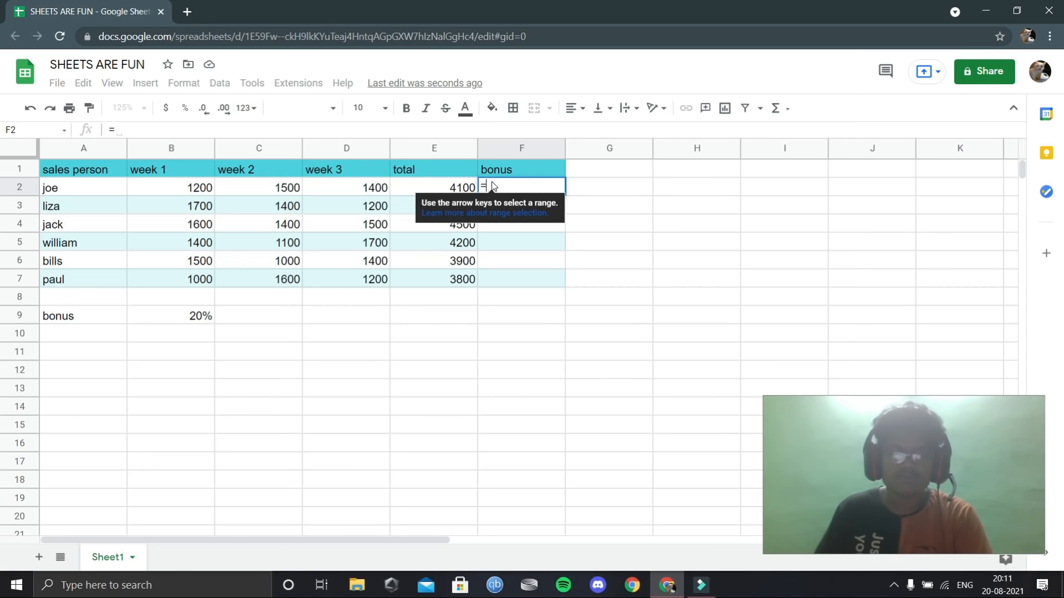
{"action": "left_click", "coordinate": [452, 187]}
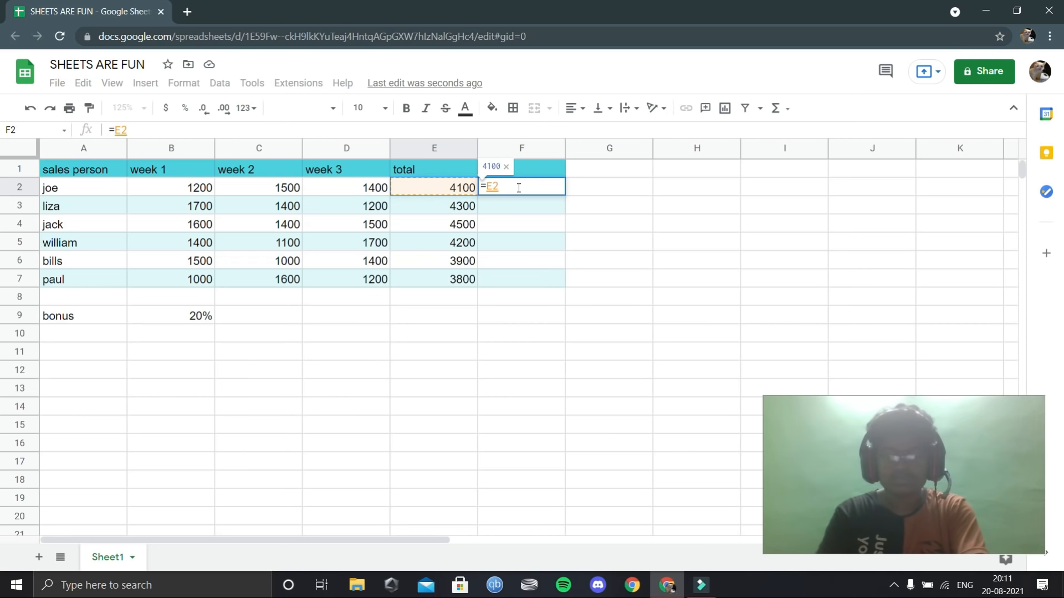
{"action": "type", "text": "$"}
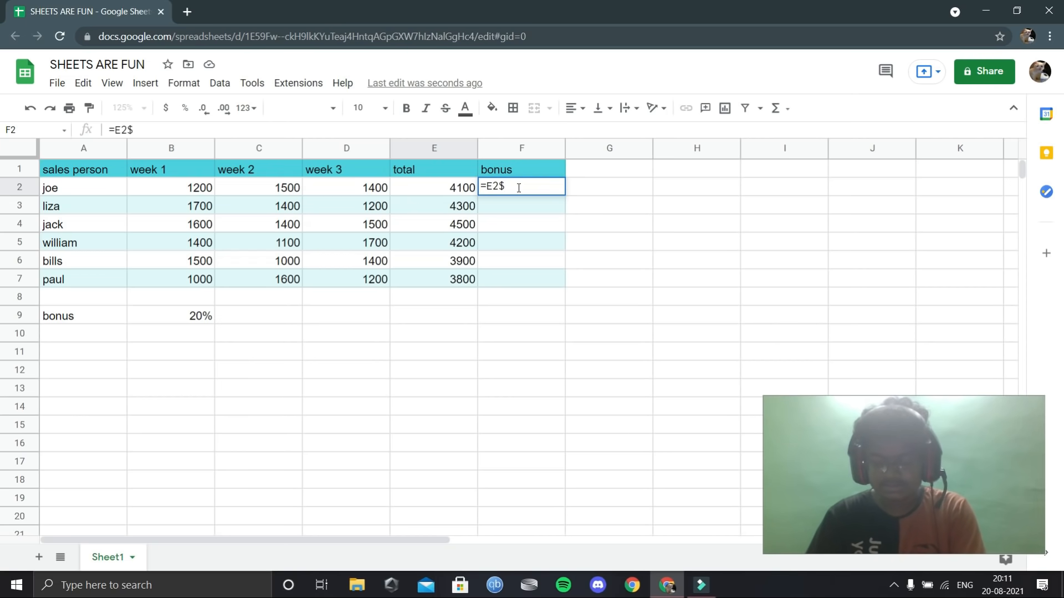
{"action": "type", "text": "b"}
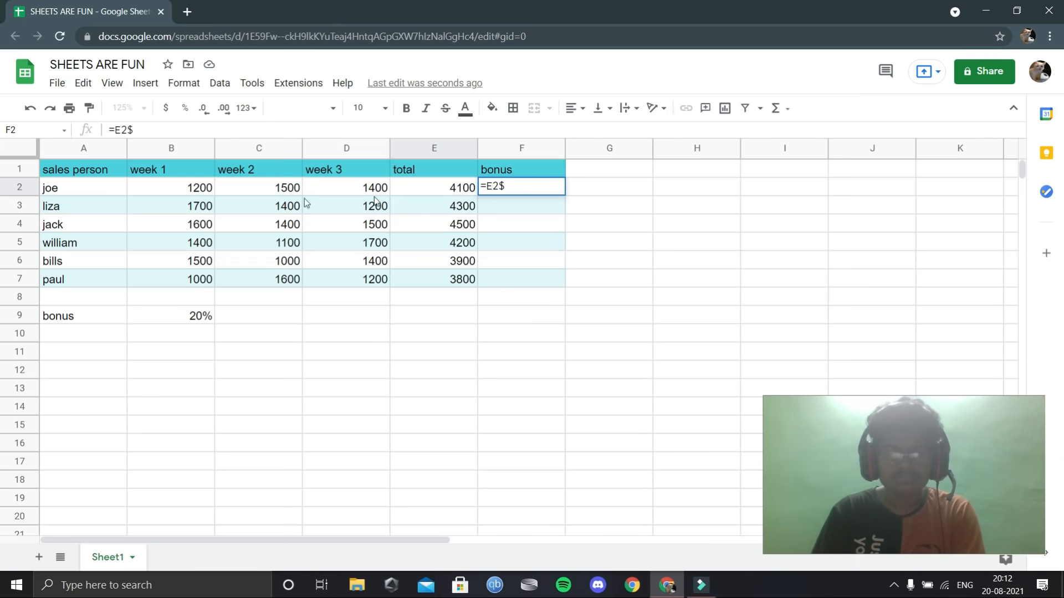
{"action": "left_click", "coordinate": [176, 318]}
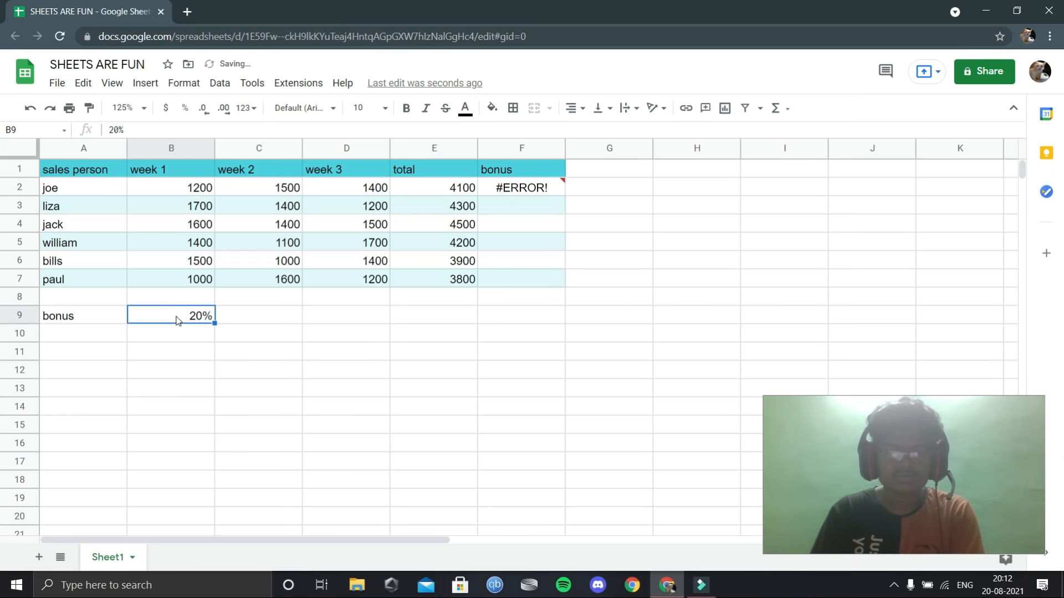
{"action": "left_click", "coordinate": [558, 188]}
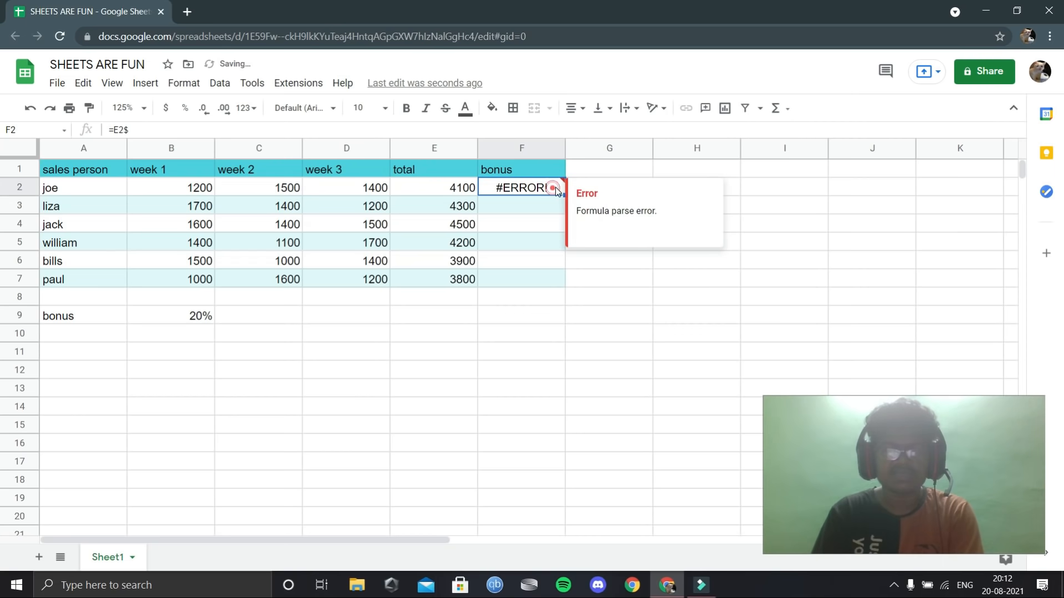
{"action": "key", "text": "Delete"}
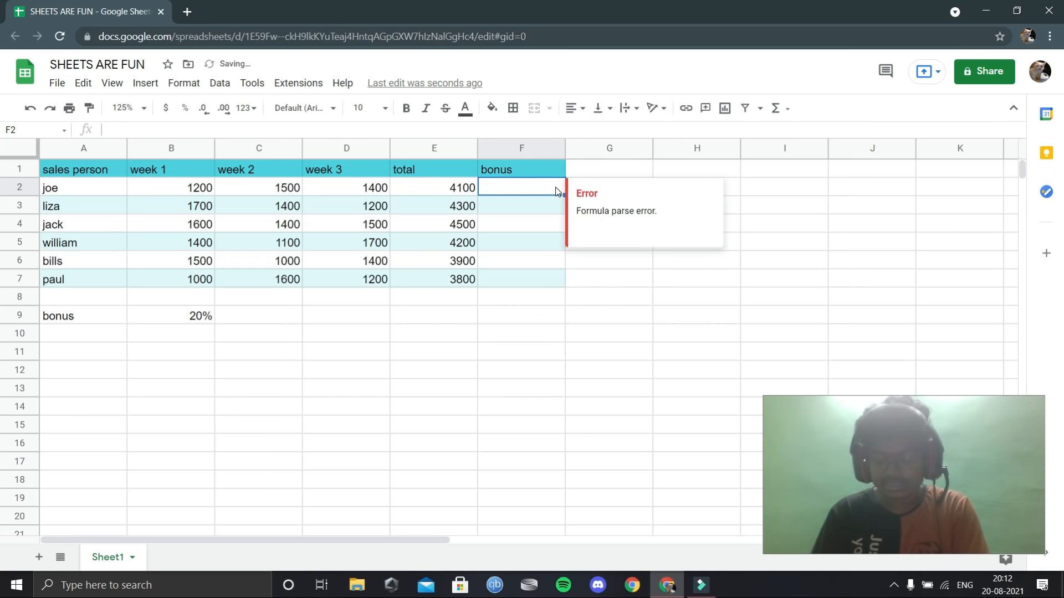
Calculate joe's bonus in F2 with =E2*B9, and clear the cell again
{"action": "type", "text": "="}
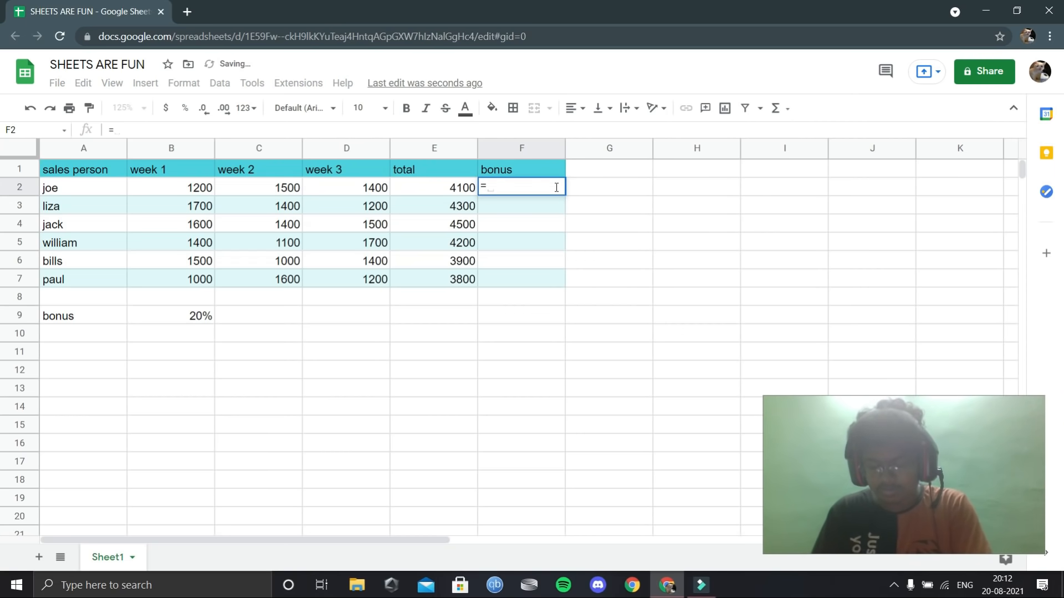
{"action": "left_click", "coordinate": [413, 189]}
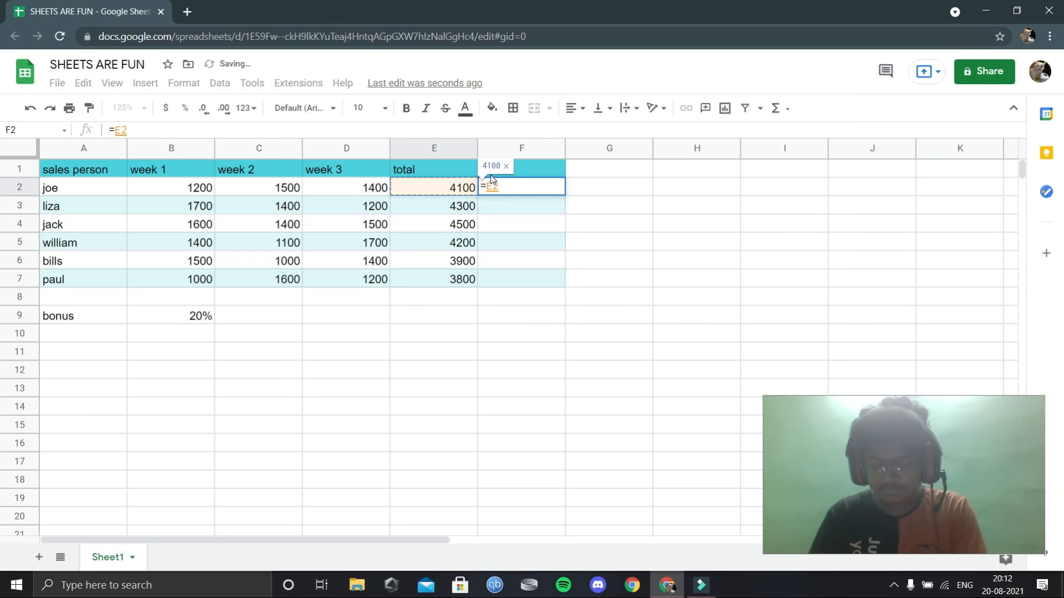
{"action": "type", "text": "*"}
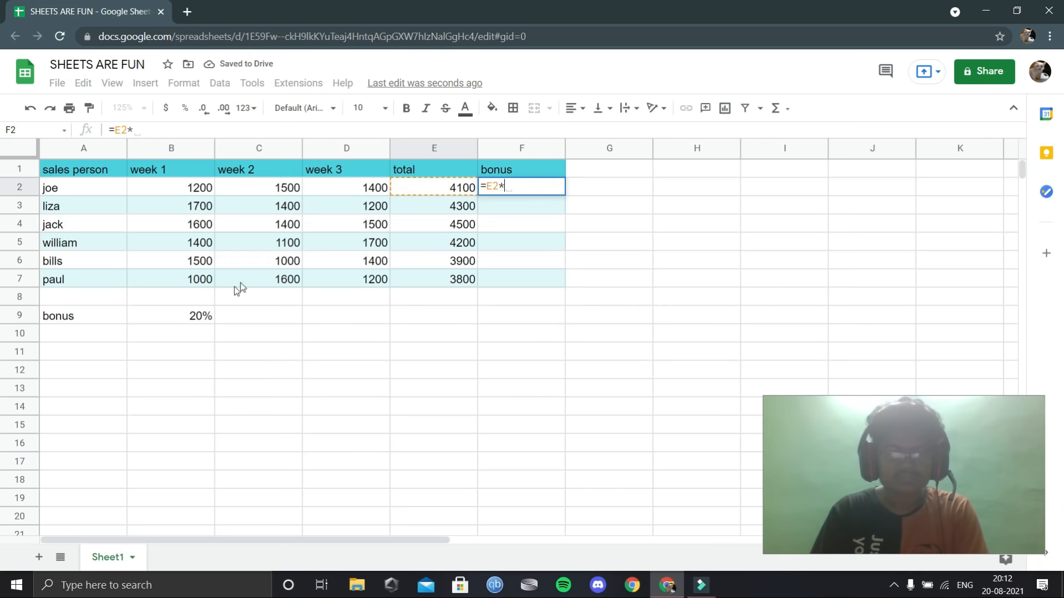
{"action": "left_click", "coordinate": [188, 317]}
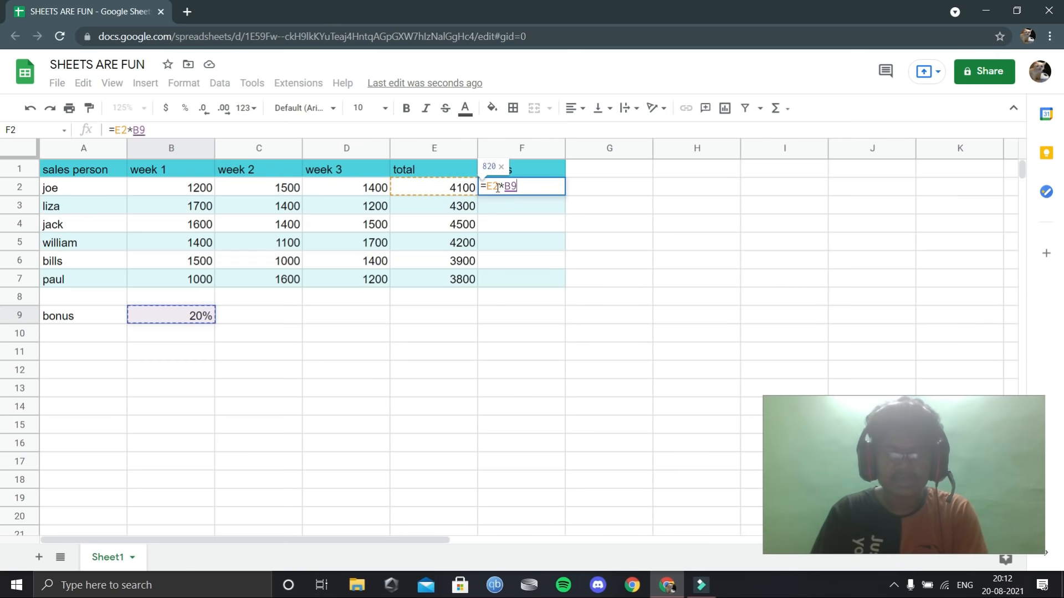
{"action": "left_click", "coordinate": [511, 187]}
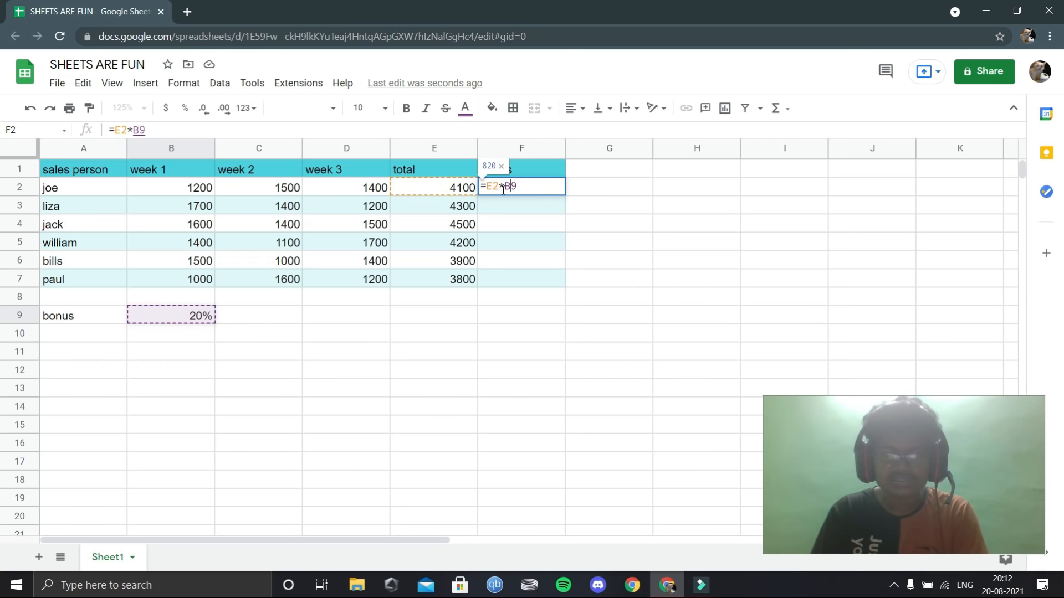
{"action": "key", "text": "F4"}
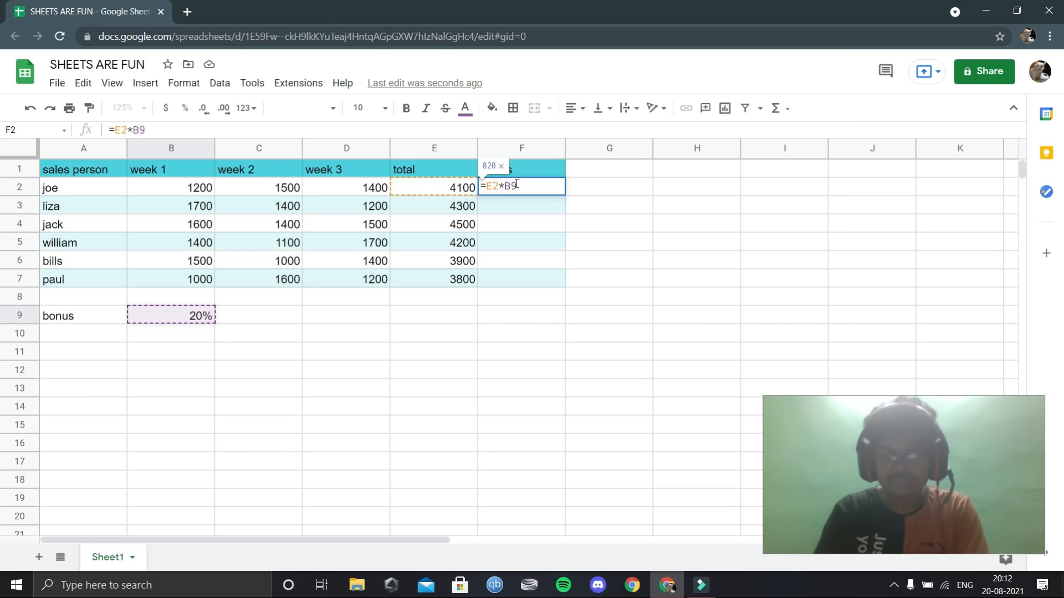
{"action": "key", "text": "Return"}
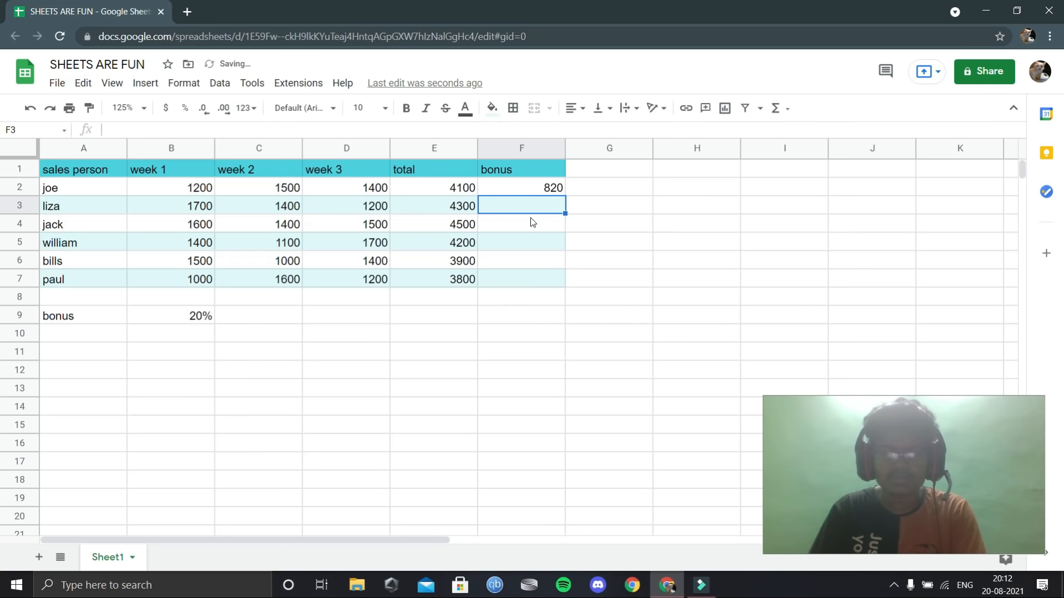
{"action": "left_click", "coordinate": [553, 189]}
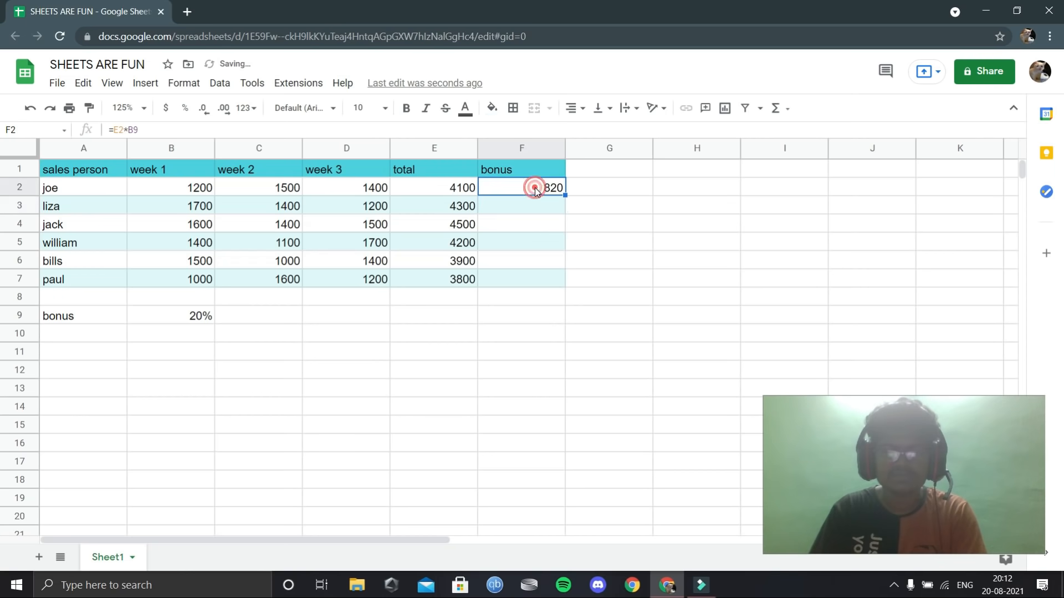
{"action": "key", "text": "Delete"}
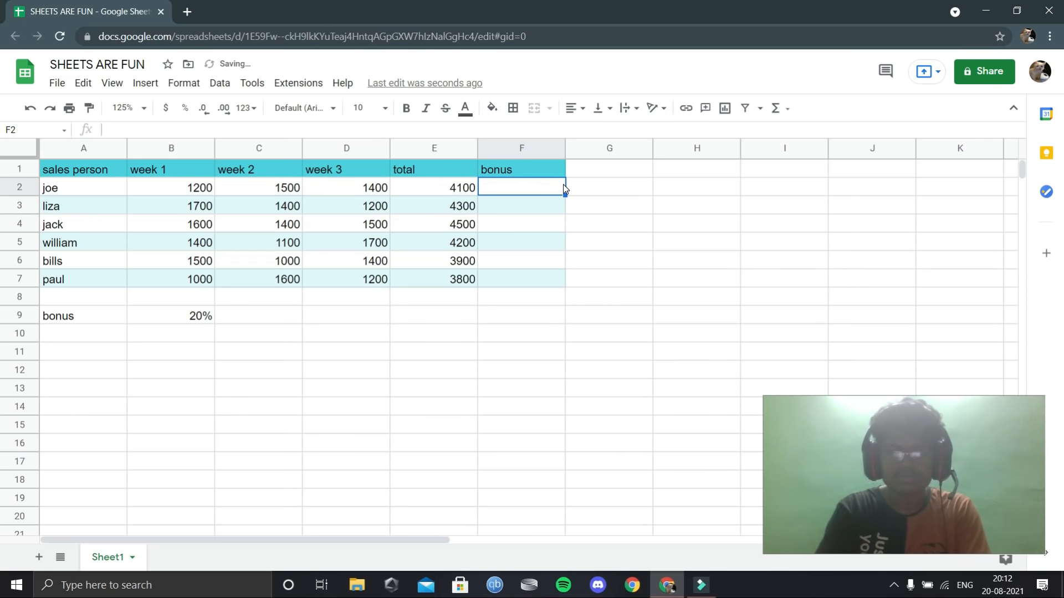
{"action": "type", "text": "="}
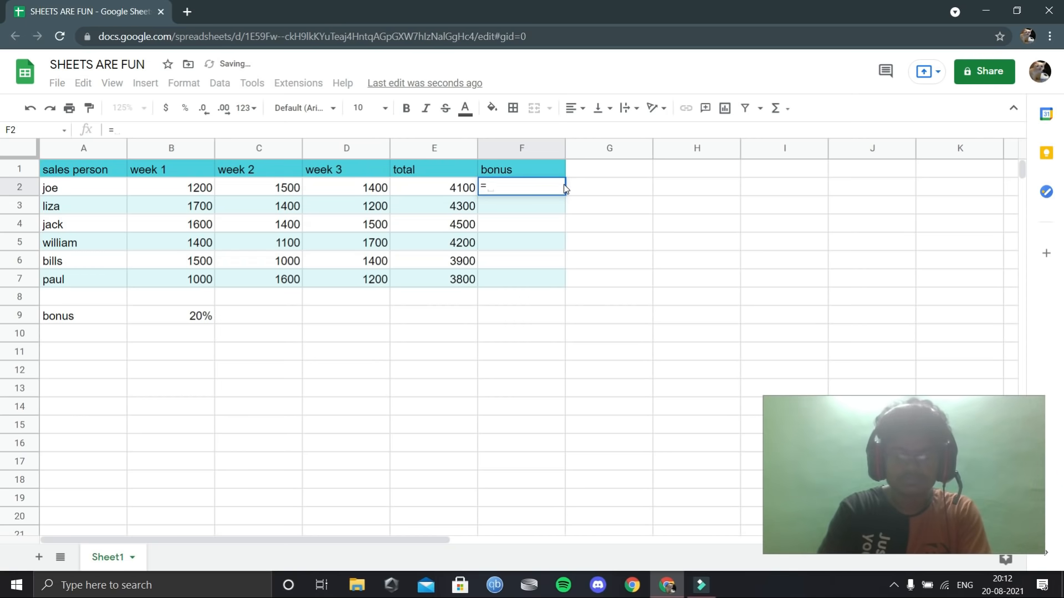
{"action": "left_click", "coordinate": [427, 189]}
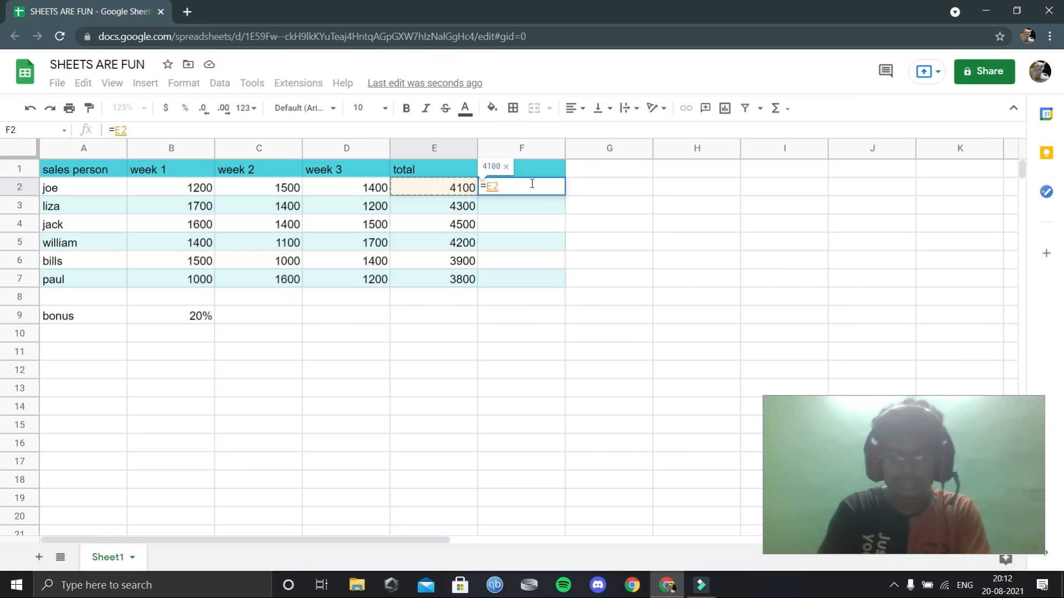
{"action": "type", "text": "*"}
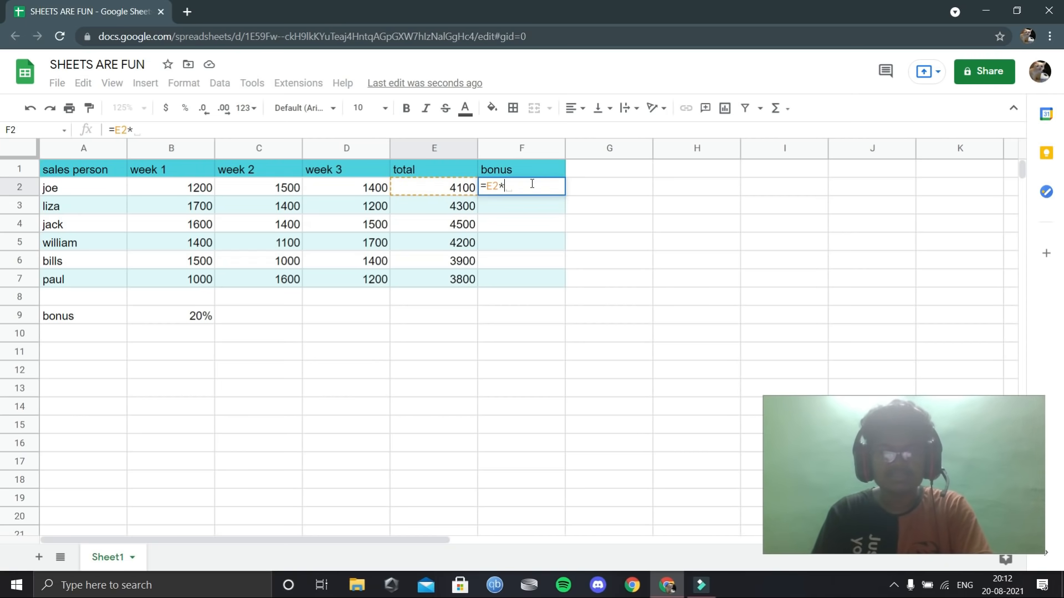
{"action": "type", "text": "$"}
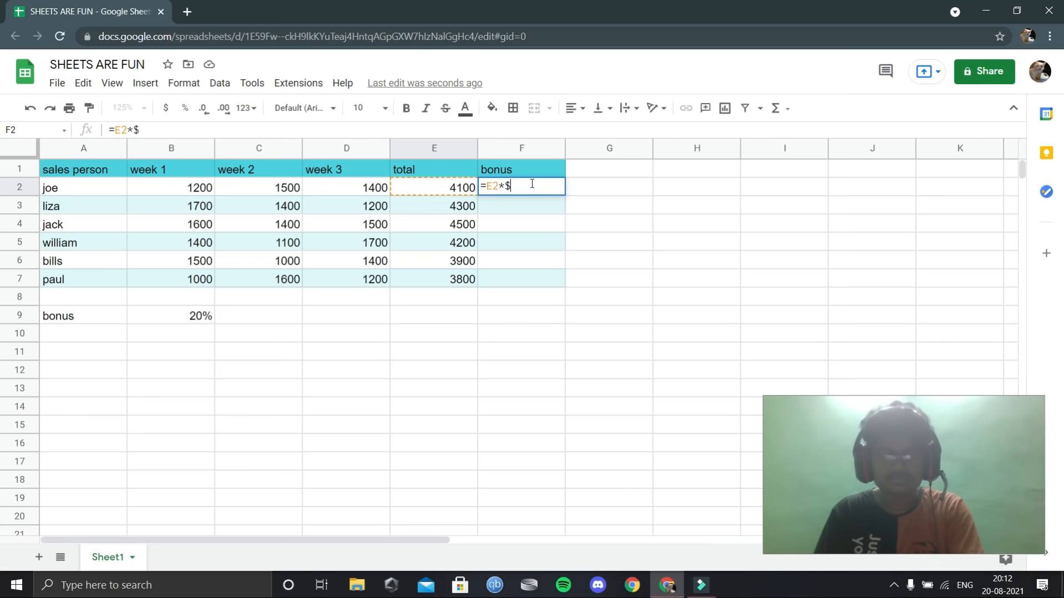
{"action": "left_click", "coordinate": [197, 320]}
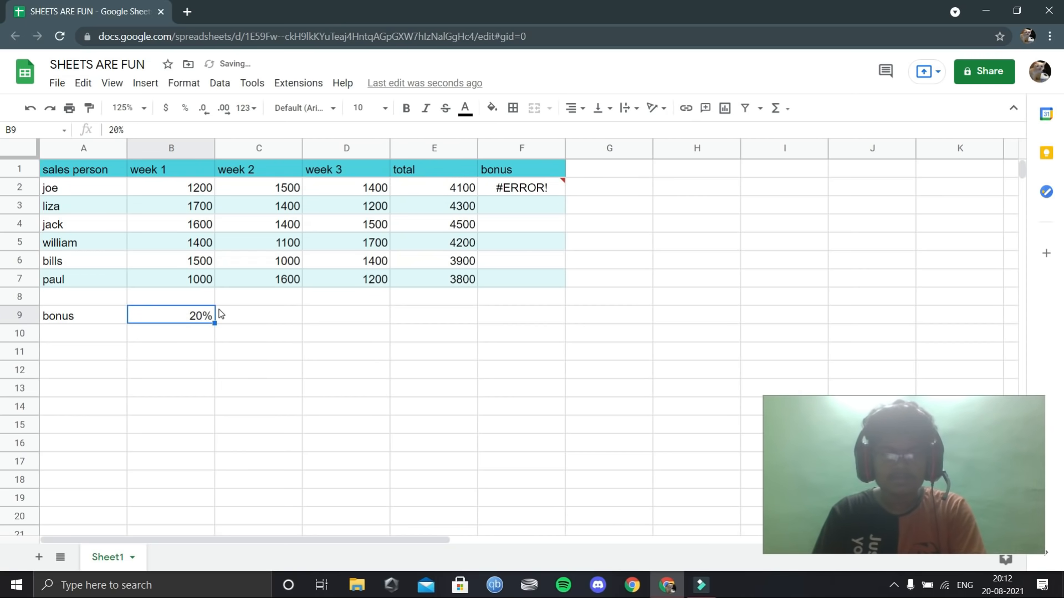
{"action": "left_click", "coordinate": [510, 188]}
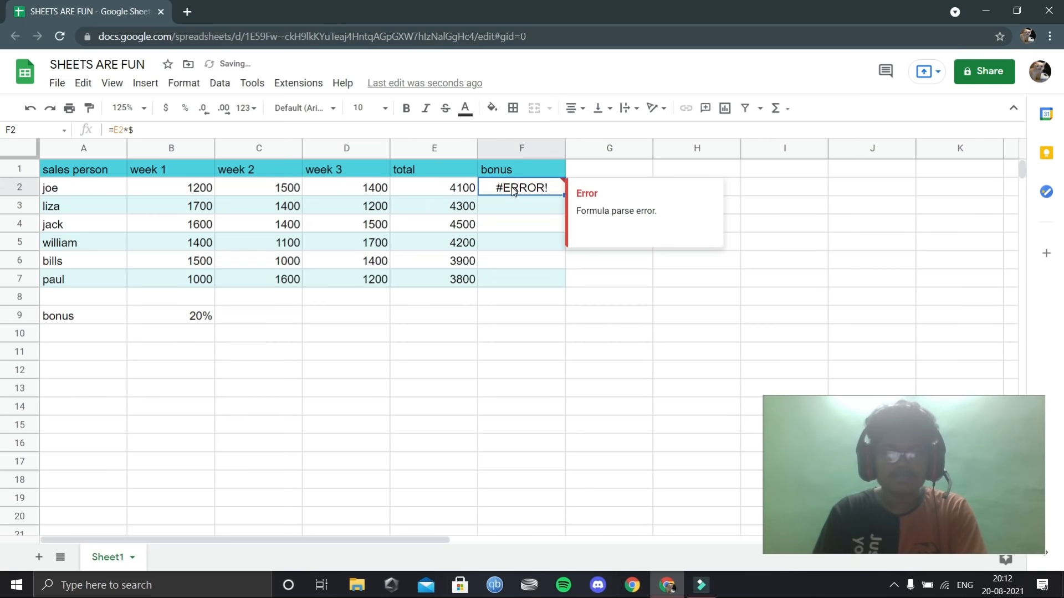
{"action": "key", "text": "Delete"}
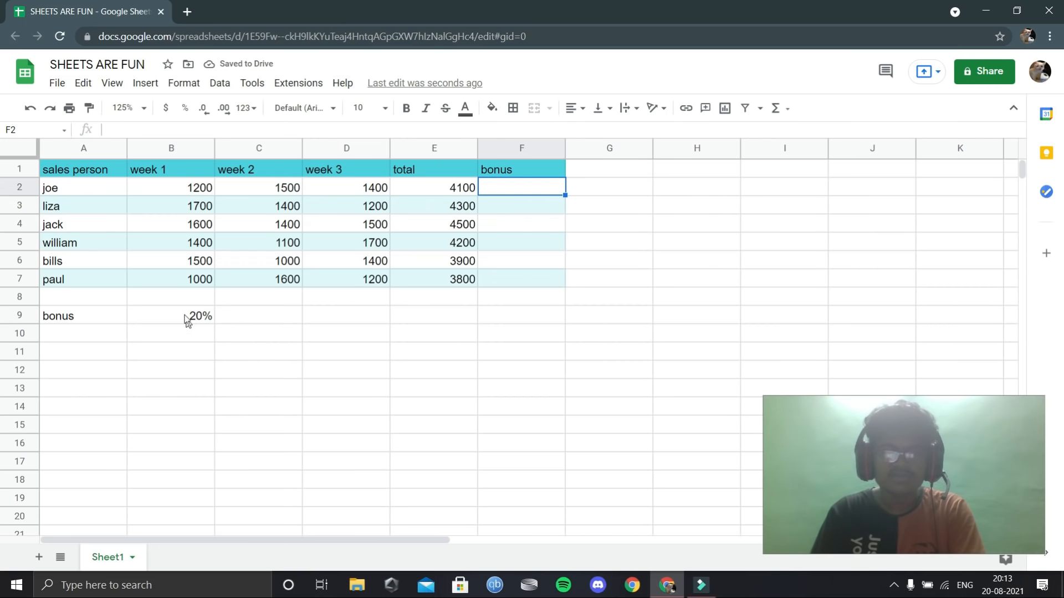
Calculate joe's bonus in F2 with an absolute reference to the rate cell, =E2*$B$9, and reject the suggested autofill
{"action": "type", "text": "="}
{"action": "left_click", "coordinate": [415, 188]}
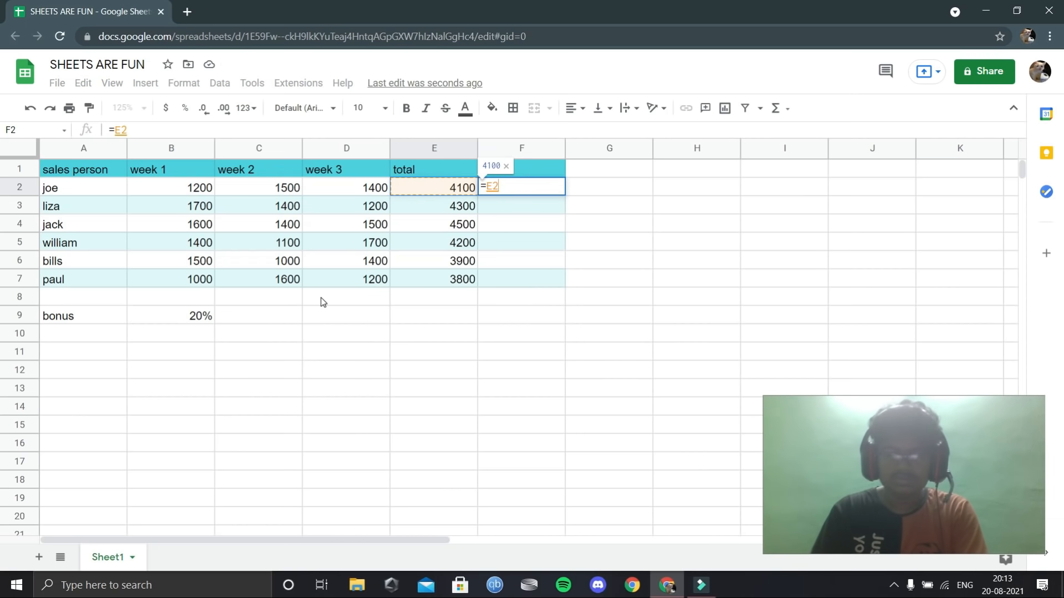
{"action": "type", "text": "*"}
{"action": "left_click", "coordinate": [191, 323]}
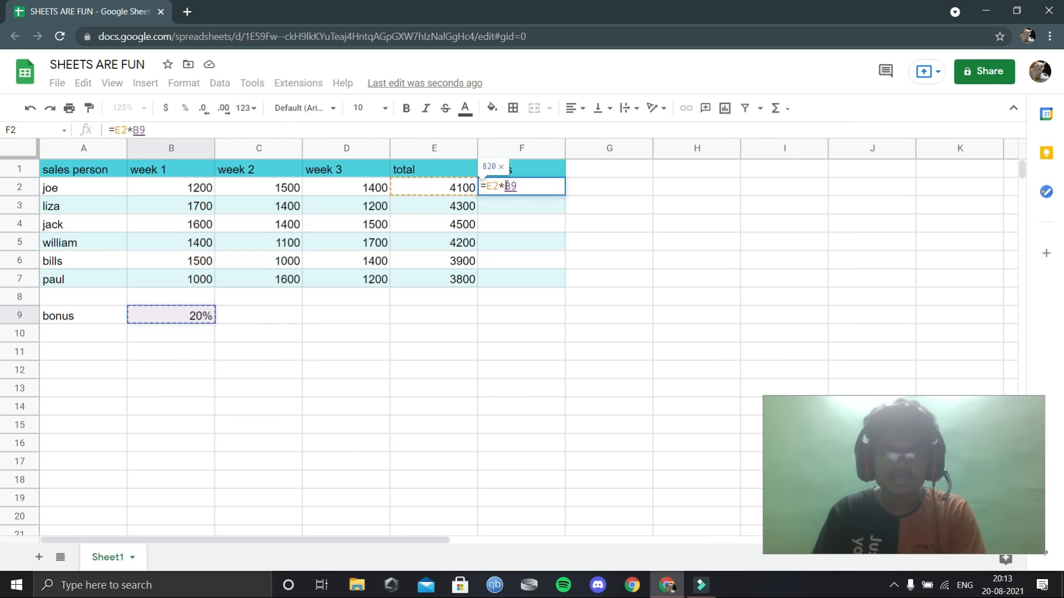
{"action": "left_click", "coordinate": [506, 185]}
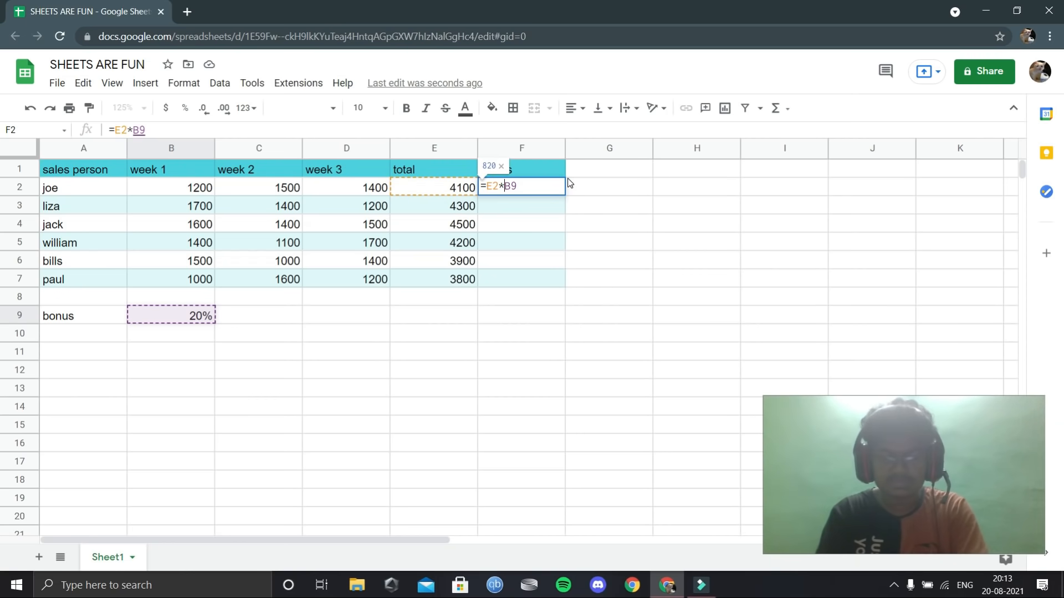
{"action": "type", "text": "$"}
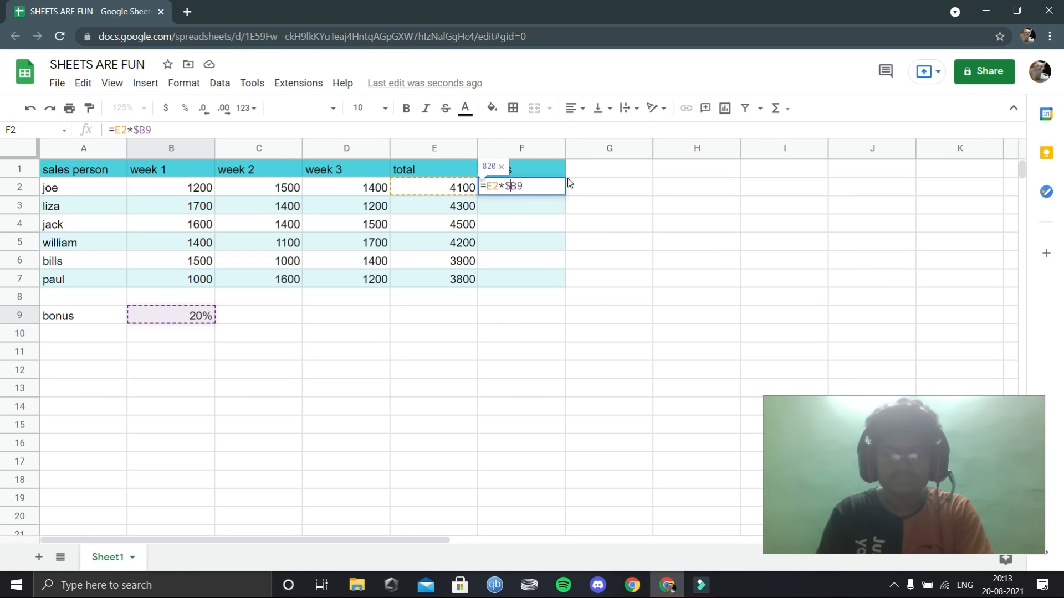
{"action": "key", "text": "Right"}
{"action": "type", "text": "$"}
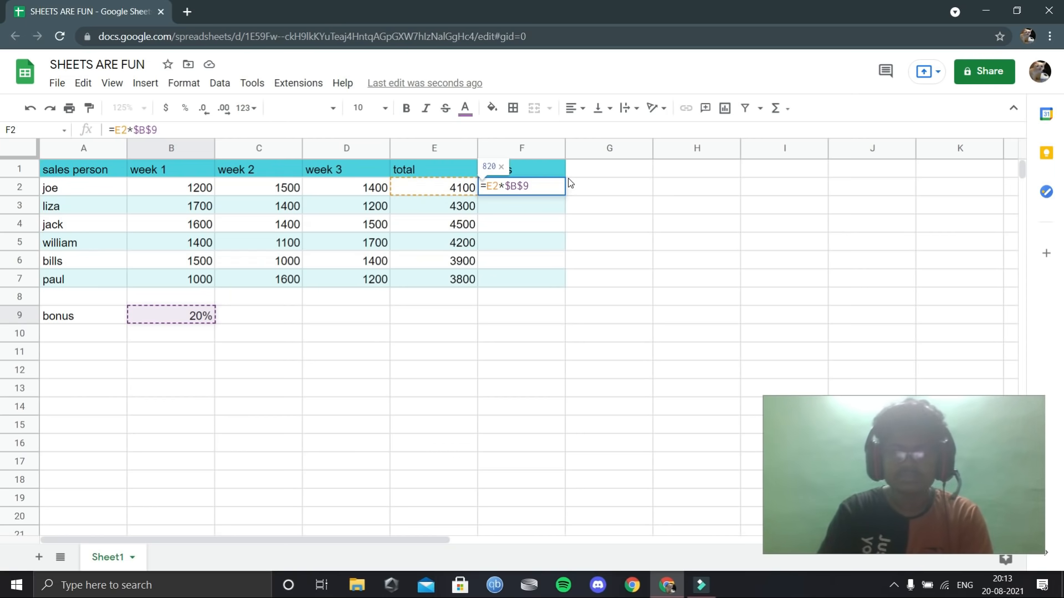
{"action": "key", "text": "Return"}
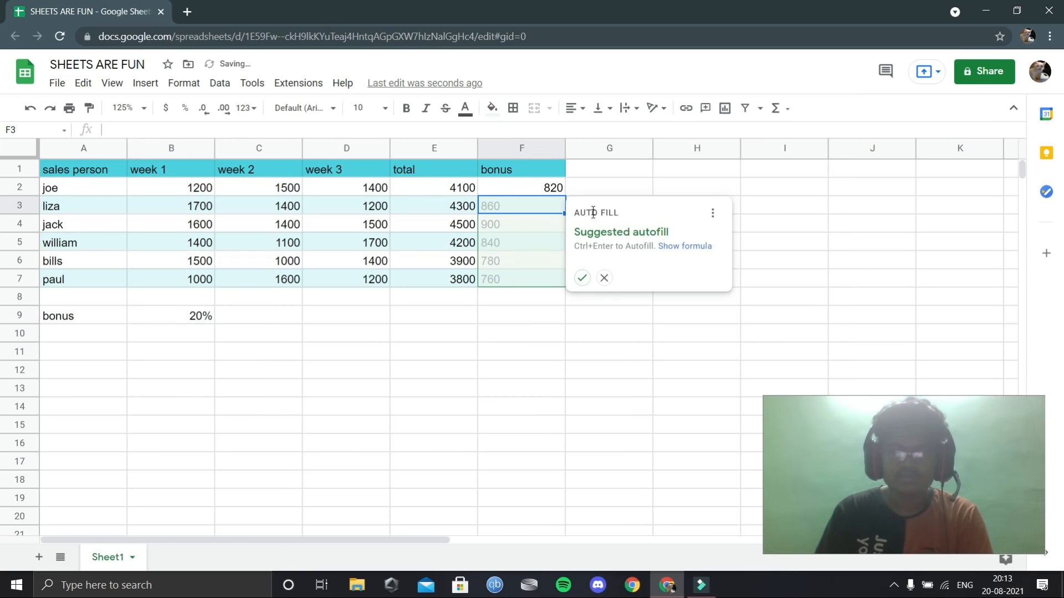
{"action": "left_click", "coordinate": [603, 278]}
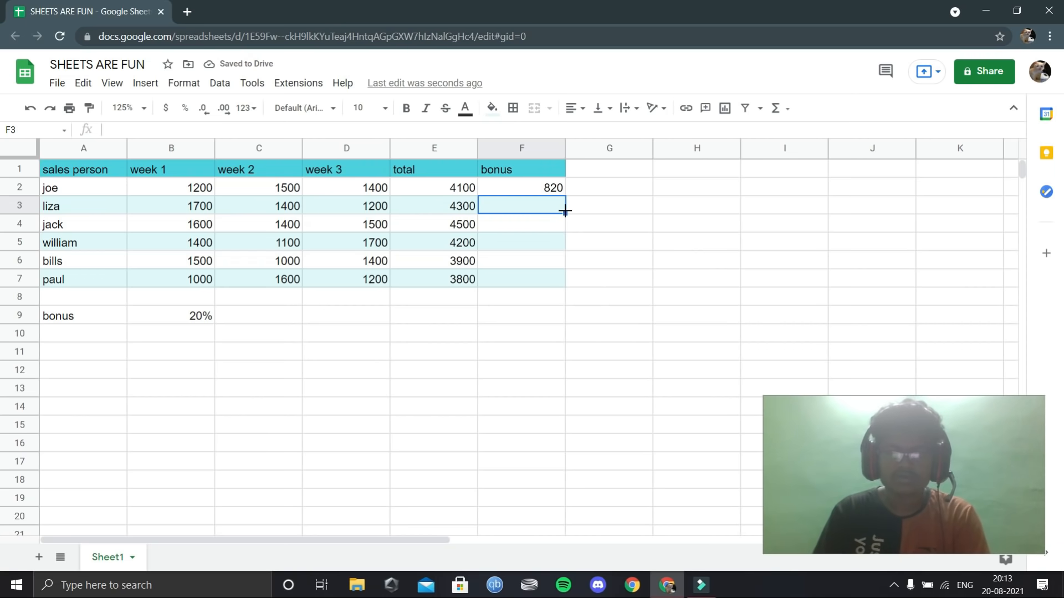
Auto-fill the absolute-reference bonus formula from F2 down through F7
{"action": "left_click", "coordinate": [534, 187]}
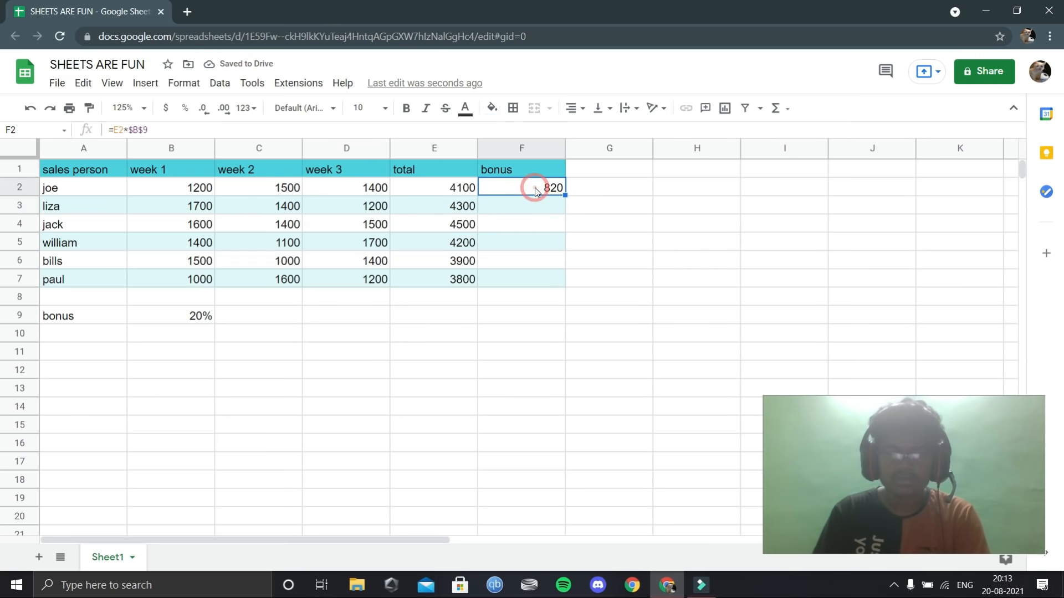
{"action": "double_click", "coordinate": [565, 195]}
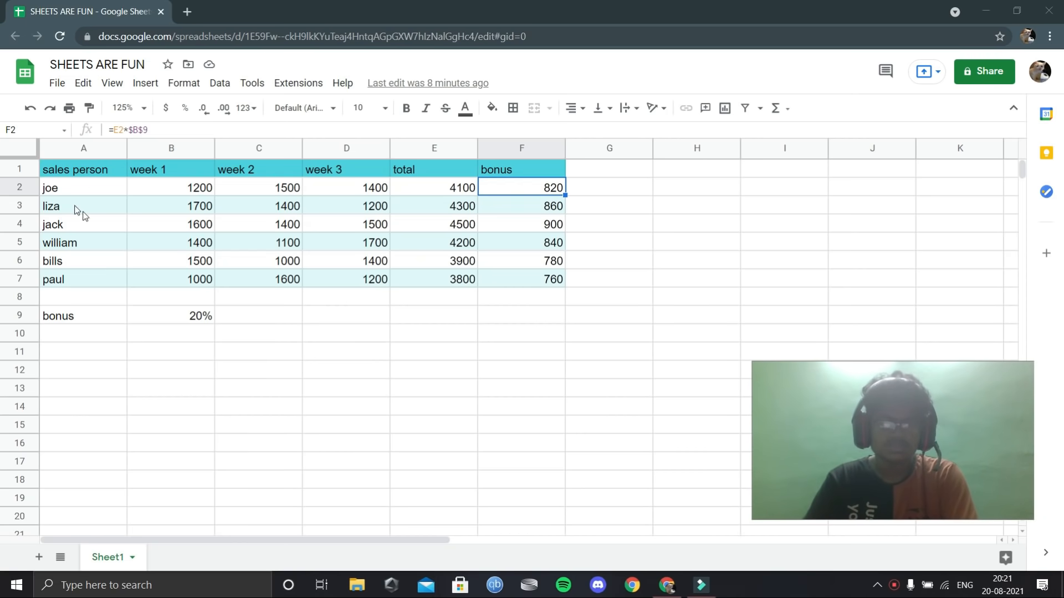
{"action": "left_click", "coordinate": [81, 174]}
{"action": "left_click", "coordinate": [83, 189]}
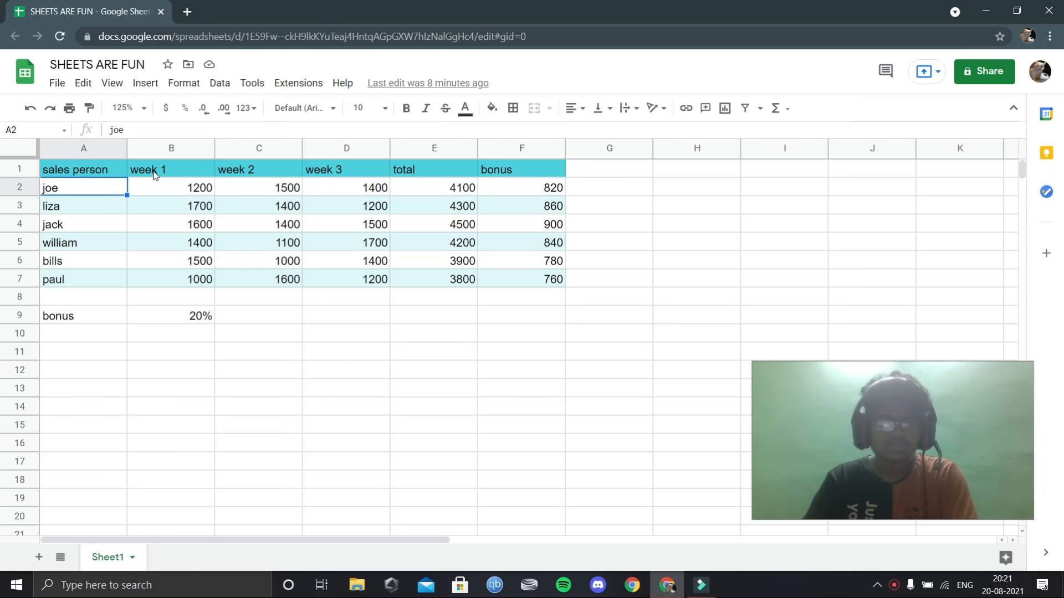
{"action": "left_click", "coordinate": [208, 154]}
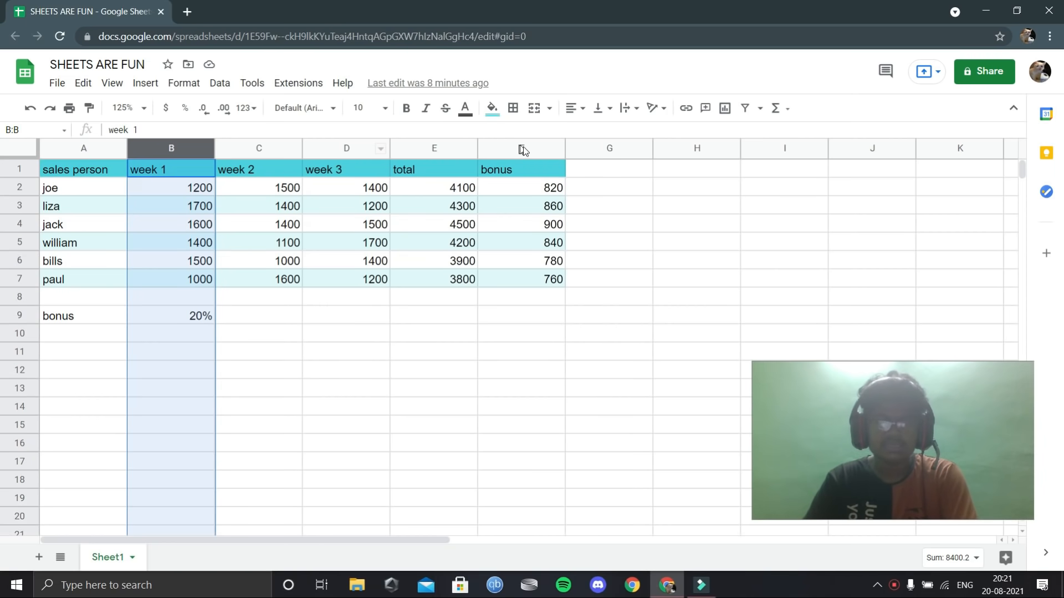
{"action": "left_click", "coordinate": [494, 332]}
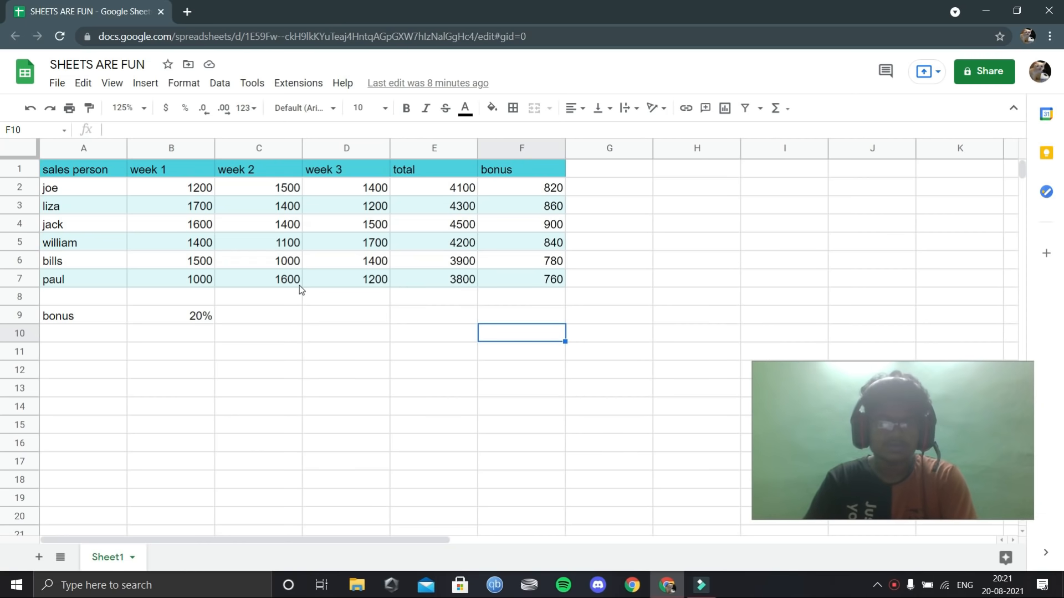
{"action": "left_click", "coordinate": [145, 83]}
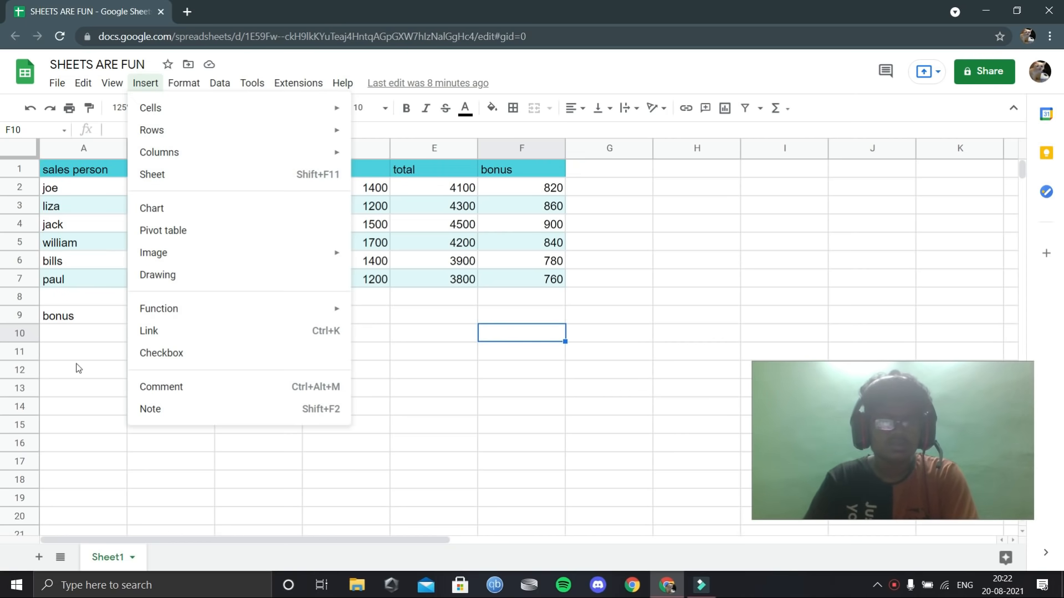
{"action": "mouse_move", "coordinate": [170, 110]}
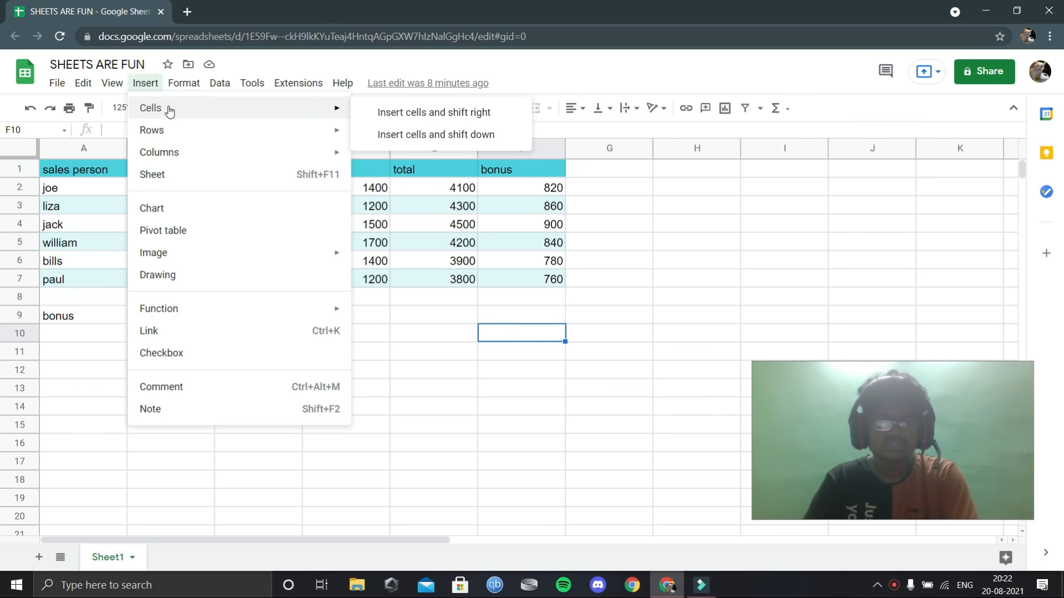
{"action": "mouse_move", "coordinate": [183, 131]}
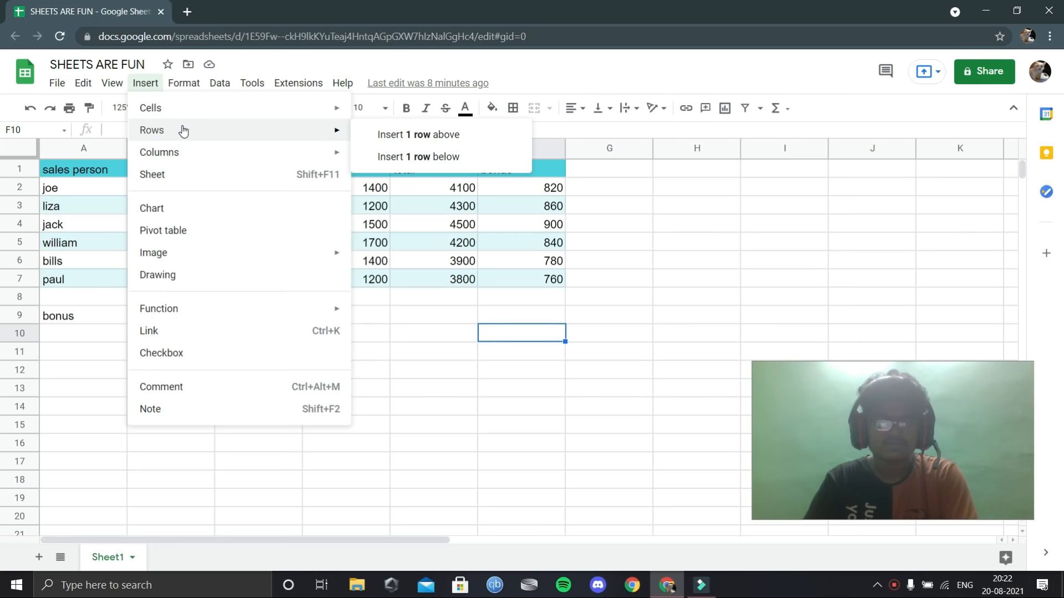
{"action": "left_click", "coordinate": [50, 369]}
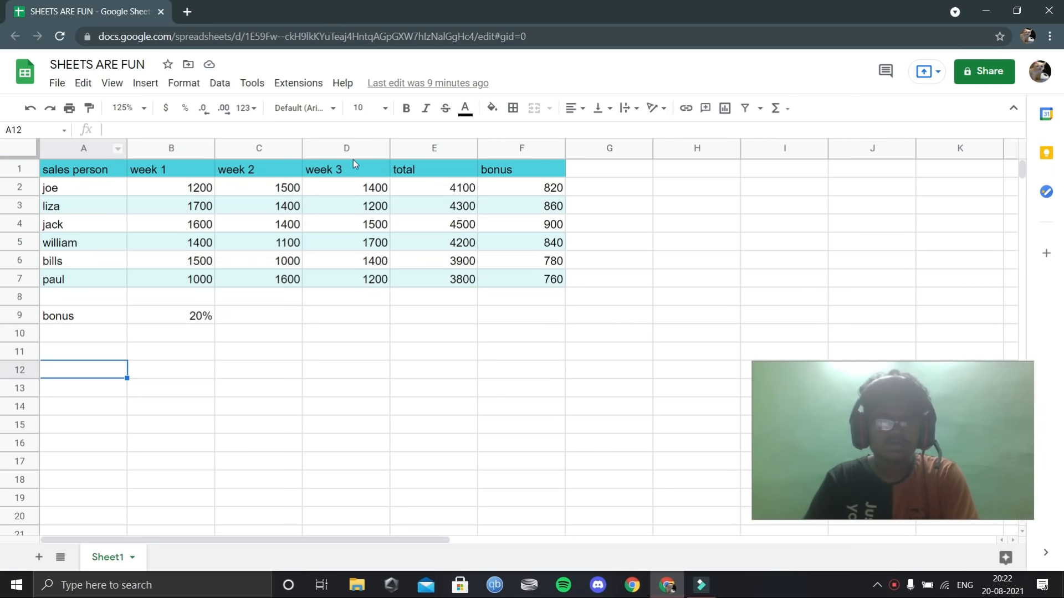
Insert one blank column to the left of the sales person column
{"action": "left_click", "coordinate": [68, 150]}
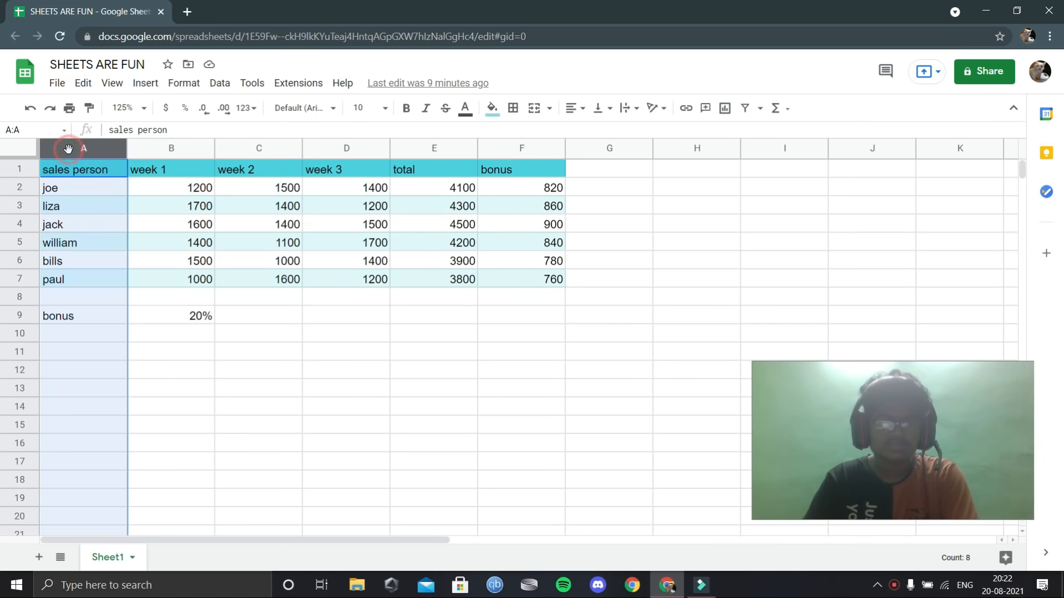
{"action": "left_click", "coordinate": [144, 82]}
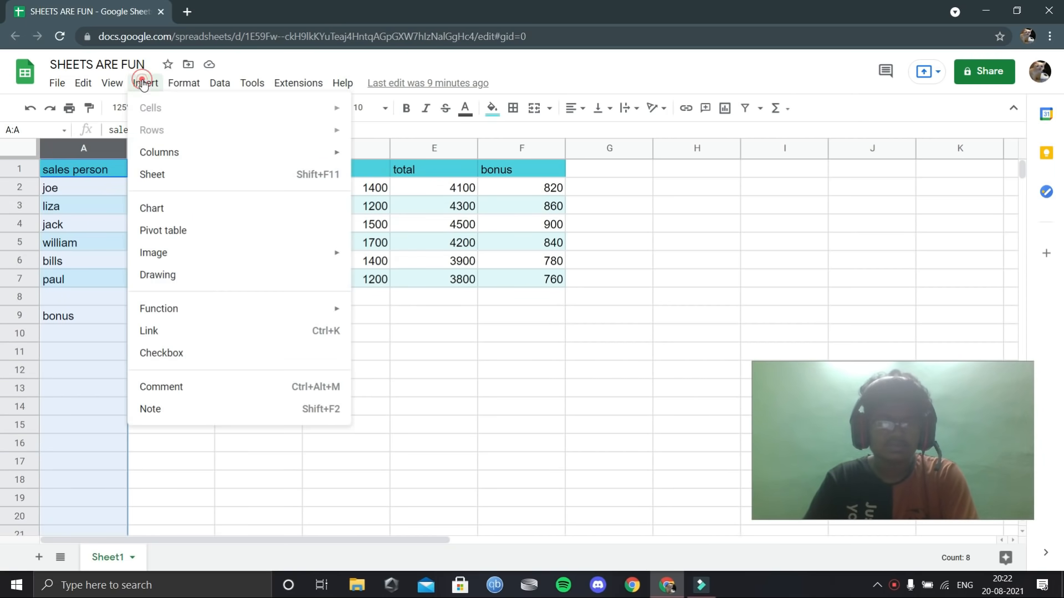
{"action": "mouse_move", "coordinate": [159, 149]}
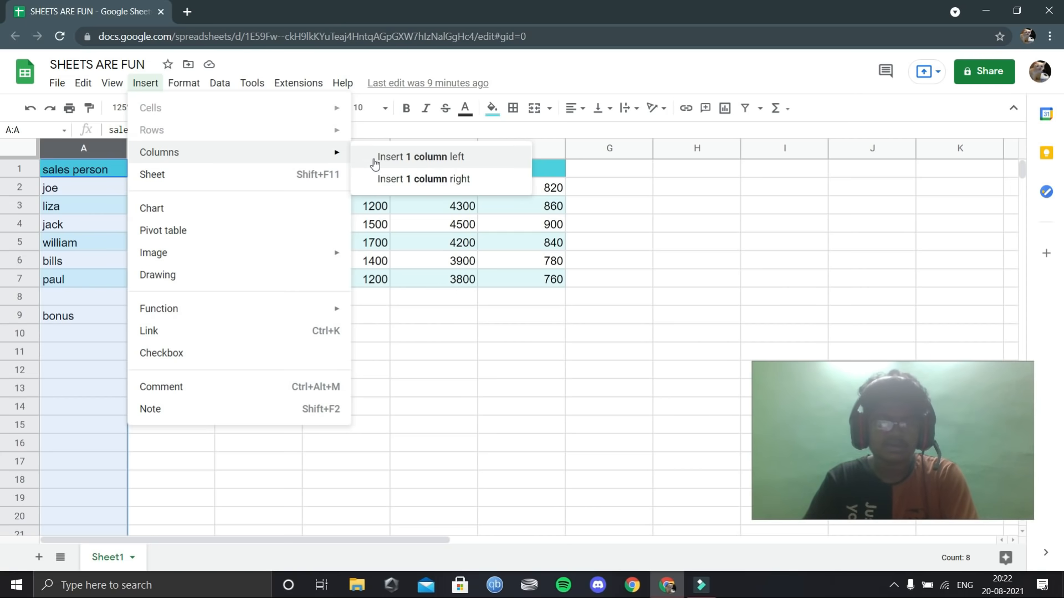
{"action": "left_click", "coordinate": [359, 159]}
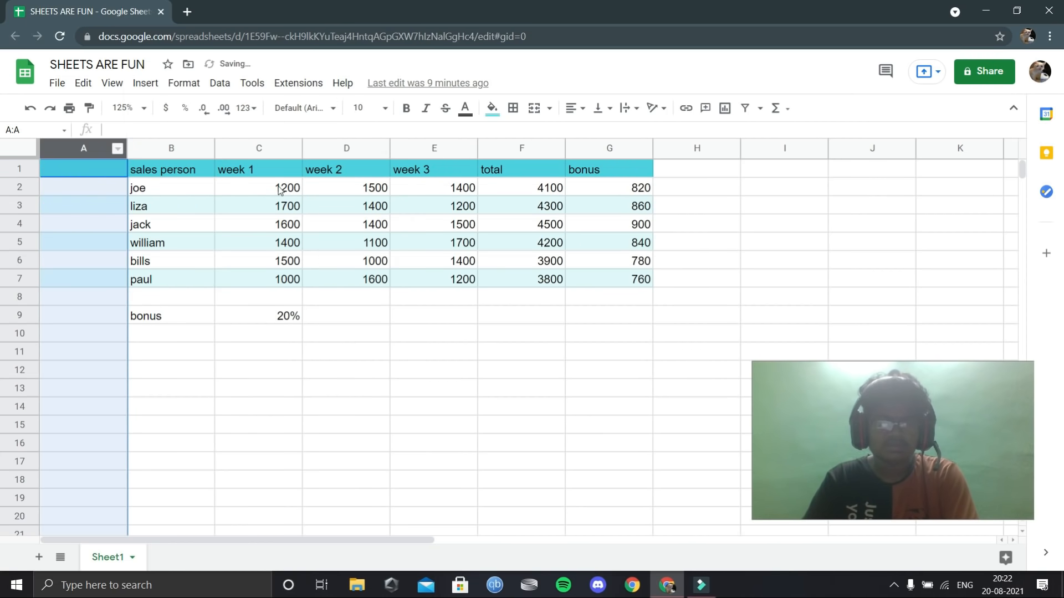
Clear the stray z from A1, delete the blank column A, and dismiss the resulting error message
{"action": "type", "text": "z"}
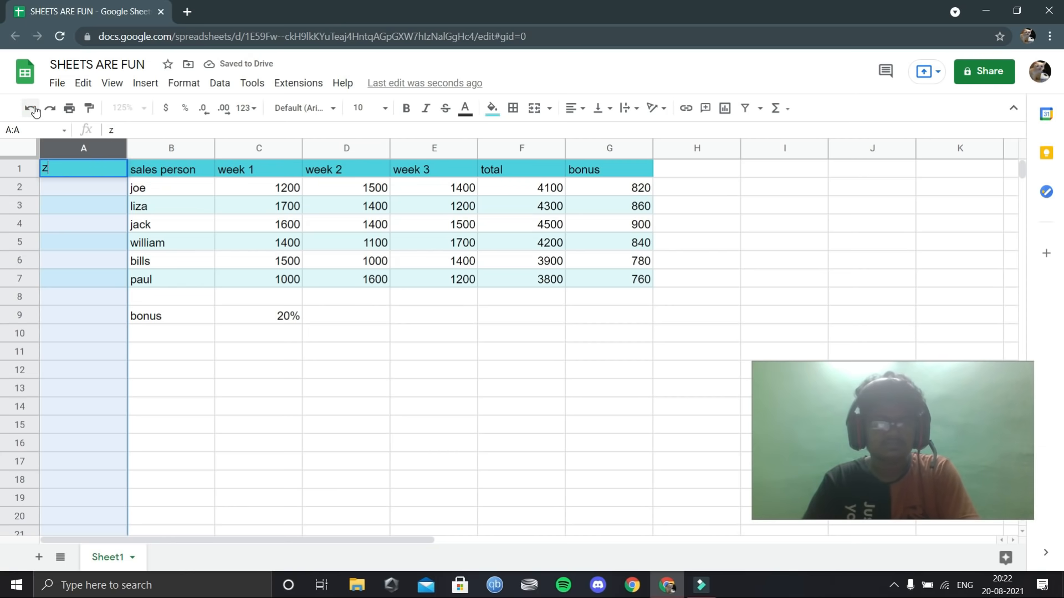
{"action": "left_click", "coordinate": [31, 108]}
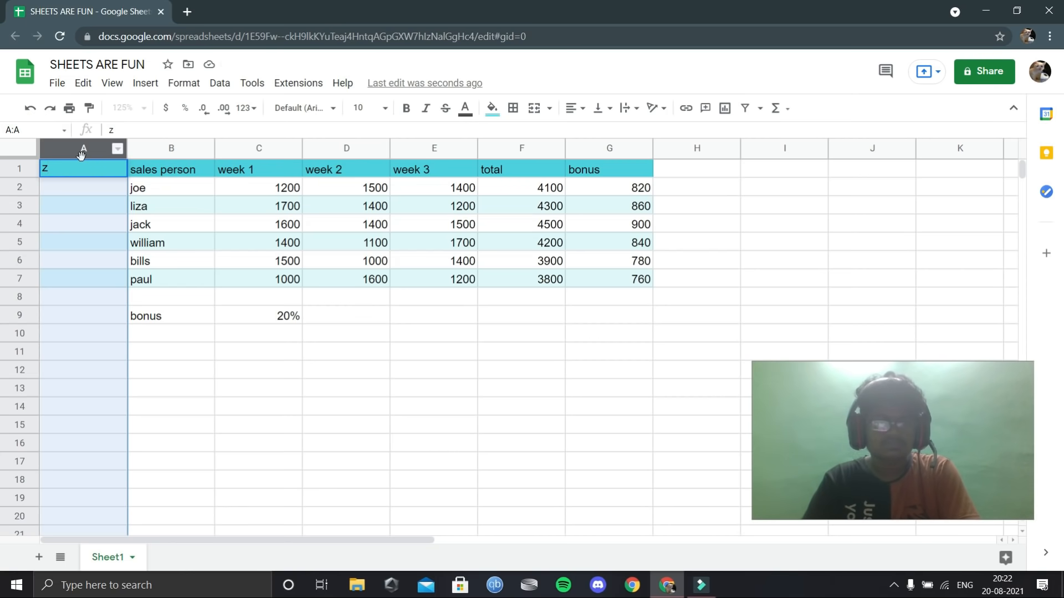
{"action": "type", "text": "z"}
{"action": "key", "text": "BackSpace"}
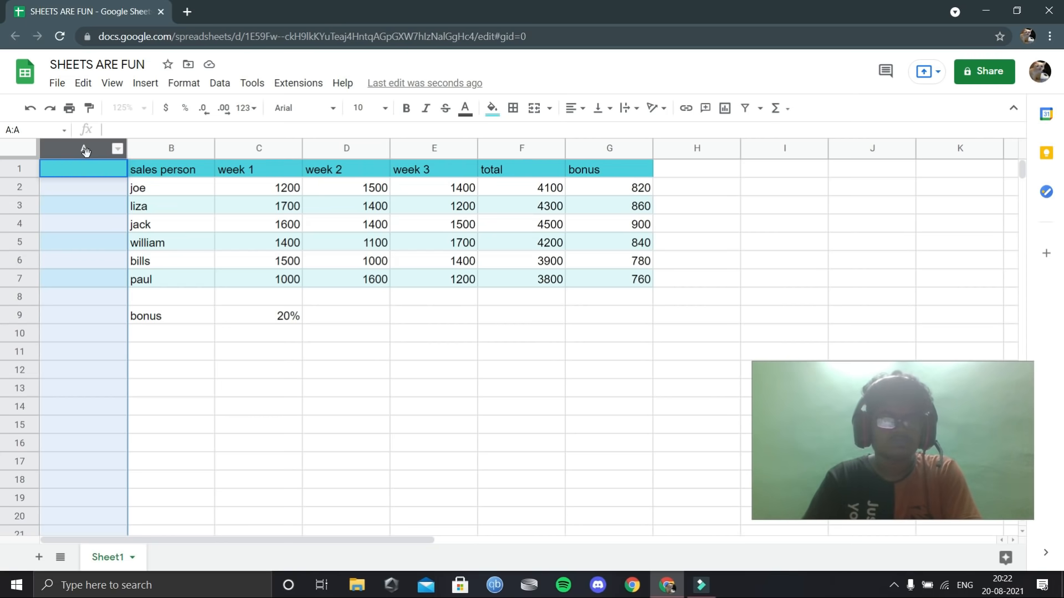
{"action": "right_click", "coordinate": [113, 148]}
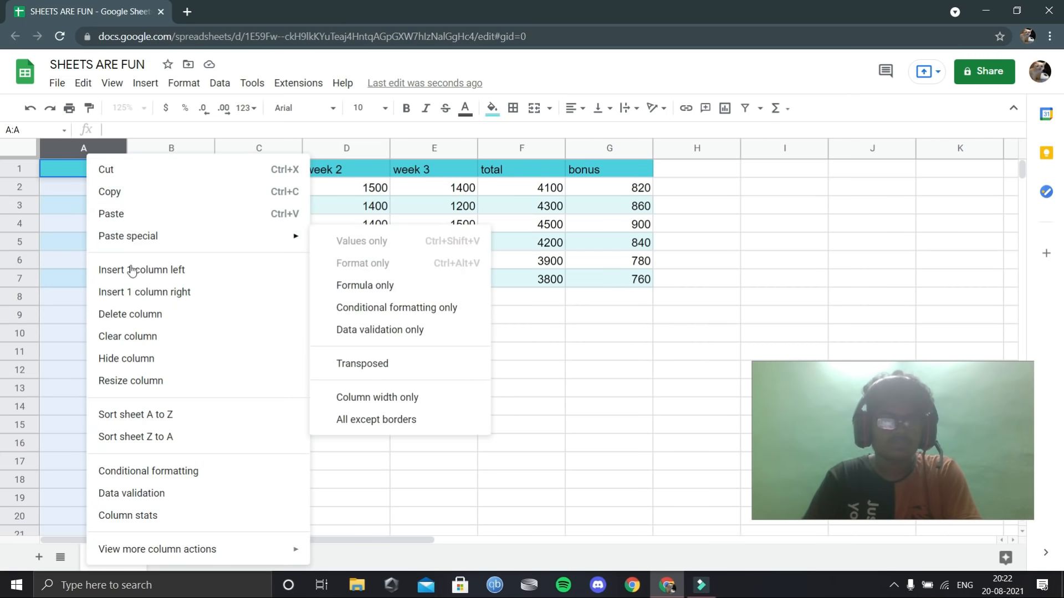
{"action": "left_click", "coordinate": [134, 315]}
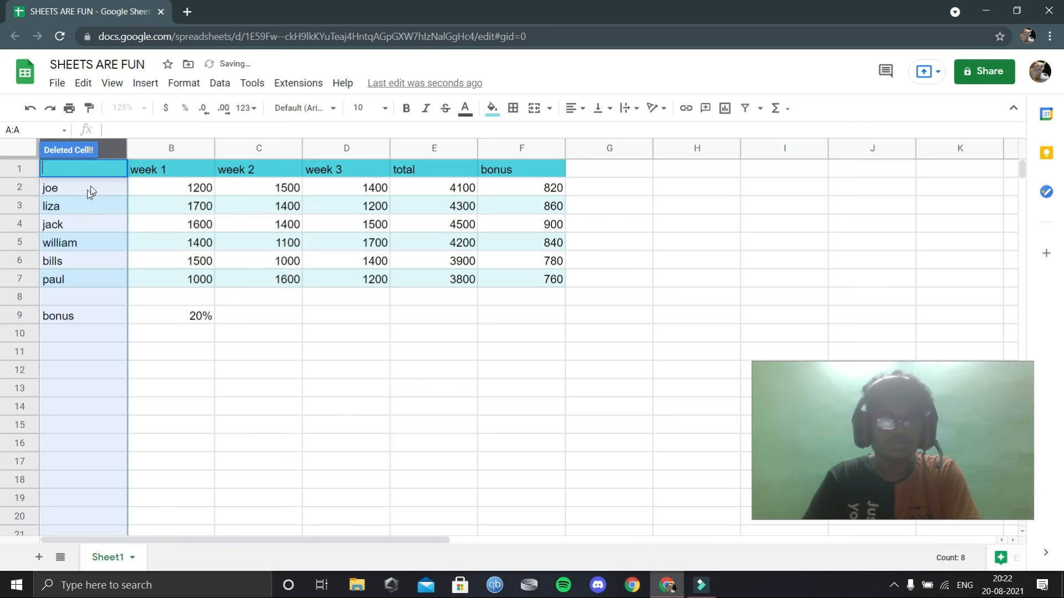
{"action": "left_click", "coordinate": [148, 151]}
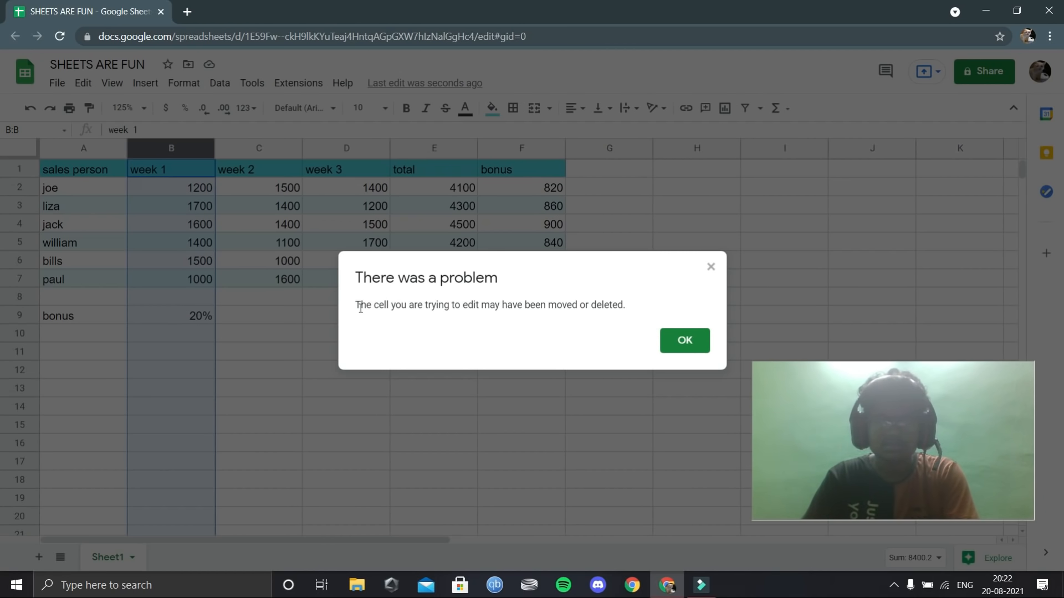
{"action": "left_click", "coordinate": [668, 343]}
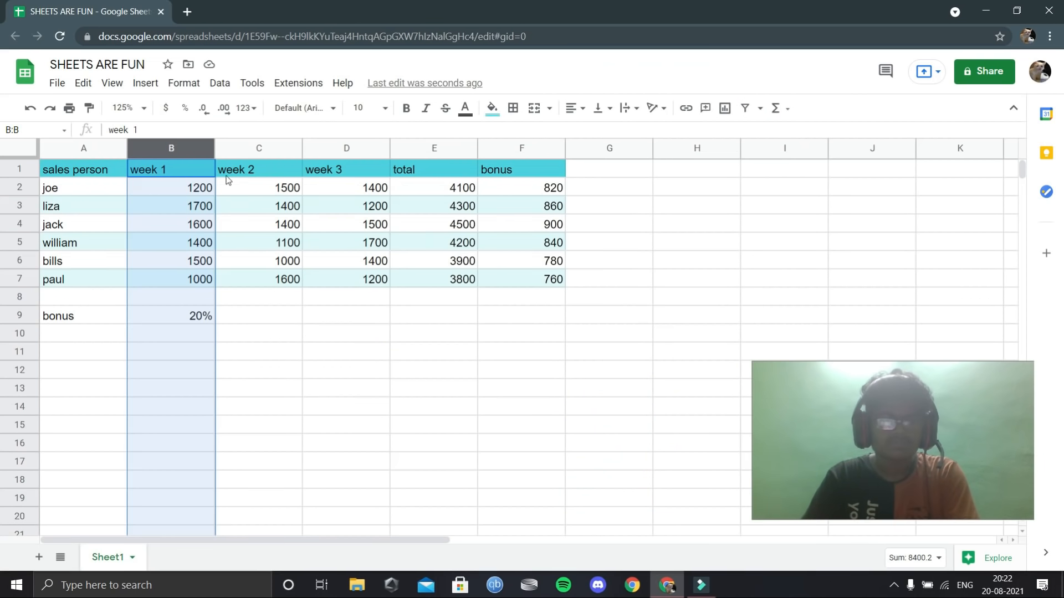
{"action": "left_click", "coordinate": [53, 147]}
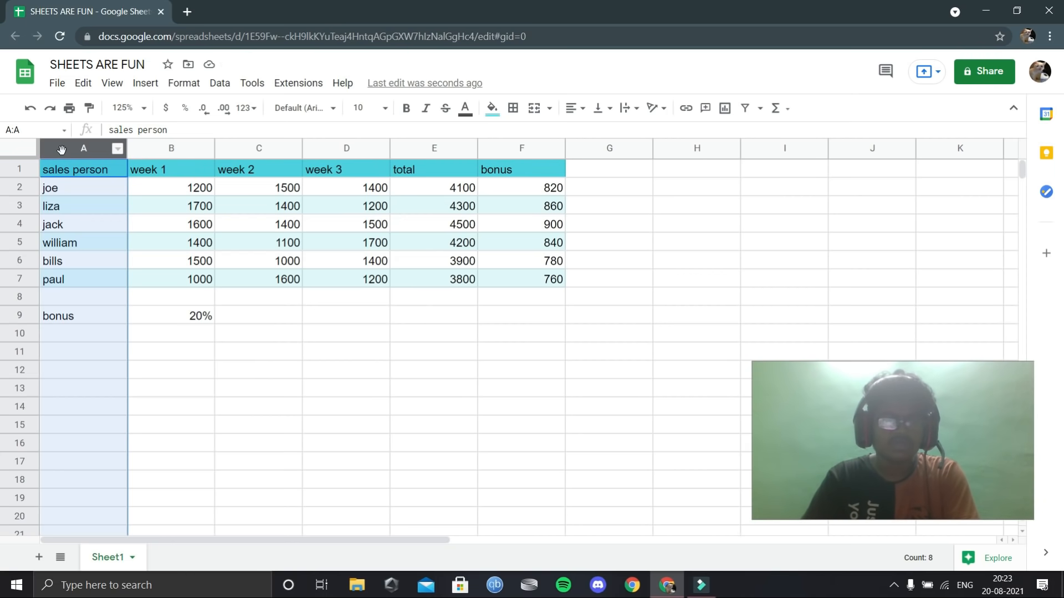
{"action": "mouse_move", "coordinate": [64, 151]}
{"action": "left_mouse_down"}
{"action": "mouse_move", "coordinate": [145, 155]}
{"action": "mouse_move", "coordinate": [74, 159]}
{"action": "left_mouse_up"}
{"action": "left_click", "coordinate": [696, 312]}
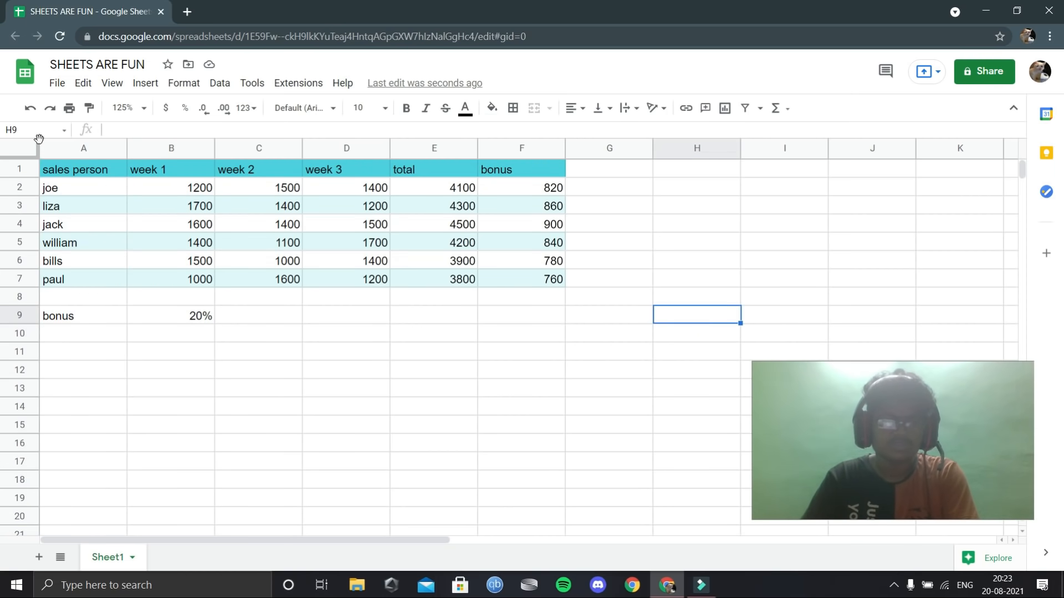
Insert two blank columns to the left of the sales person column, based on the range A1:B10
{"action": "left_click_drag", "start_coordinate": [45, 339], "coordinate": [208, 171]}
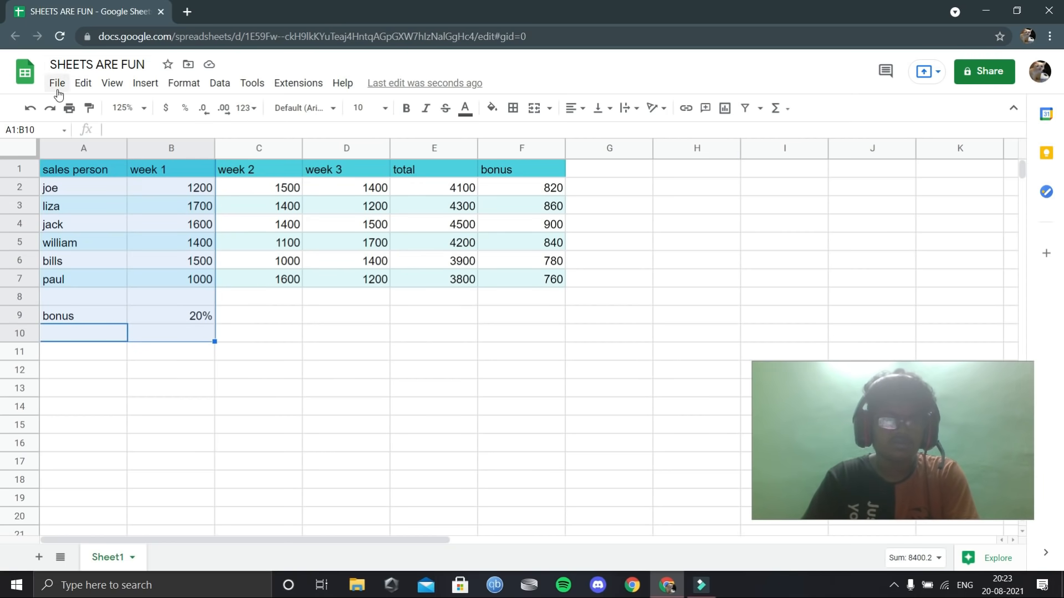
{"action": "left_click", "coordinate": [145, 84]}
{"action": "mouse_move", "coordinate": [178, 117]}
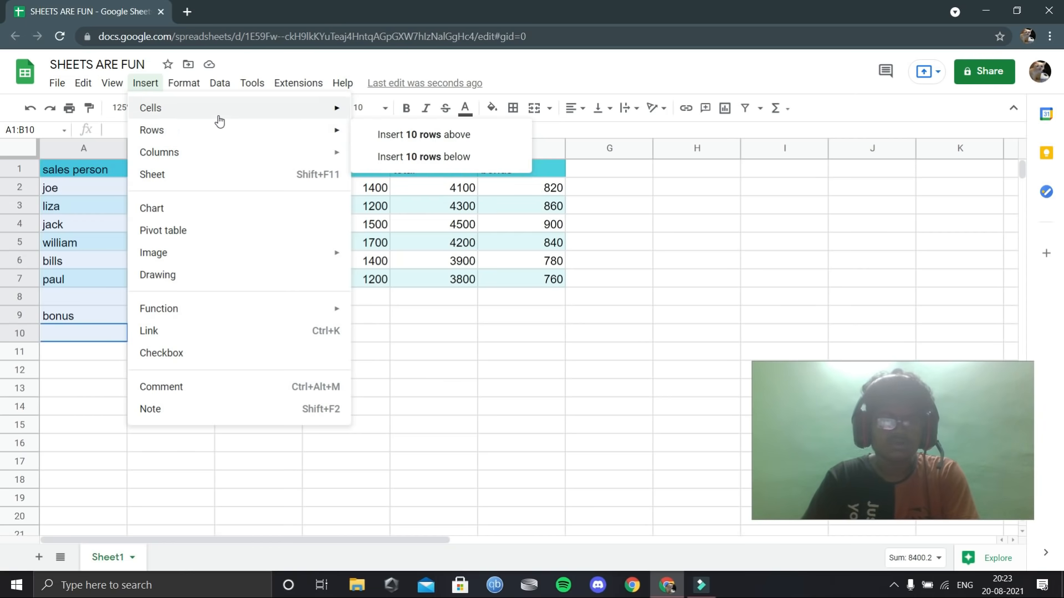
{"action": "mouse_move", "coordinate": [219, 121]}
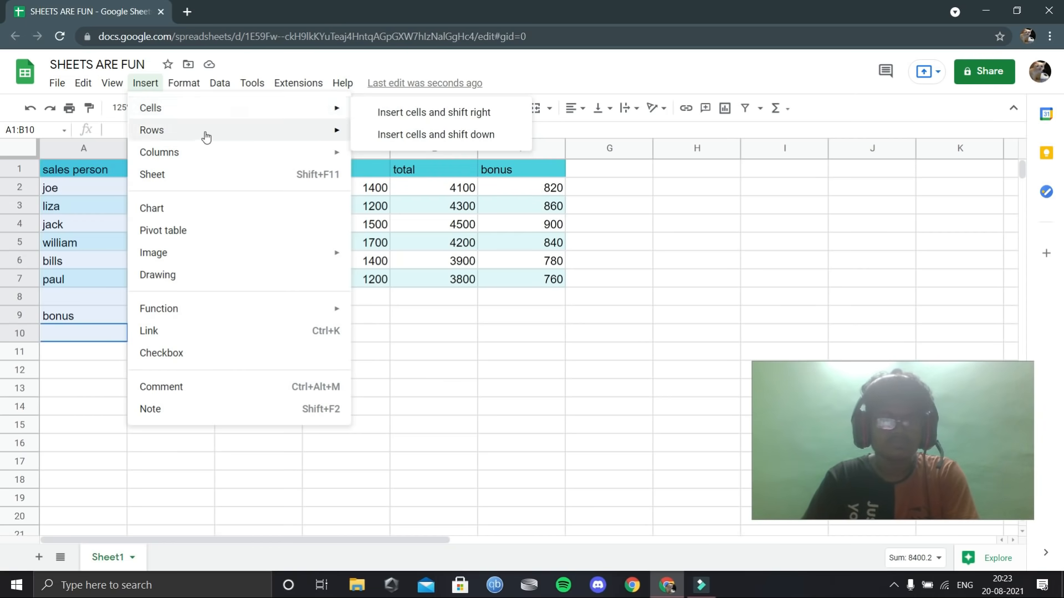
{"action": "mouse_move", "coordinate": [204, 151]}
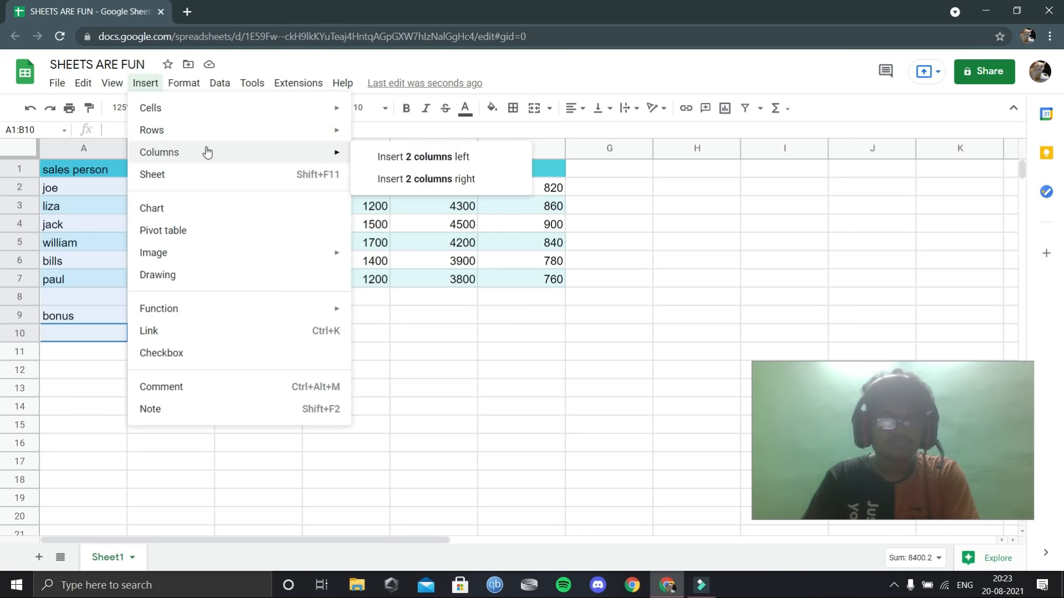
{"action": "left_click", "coordinate": [397, 156]}
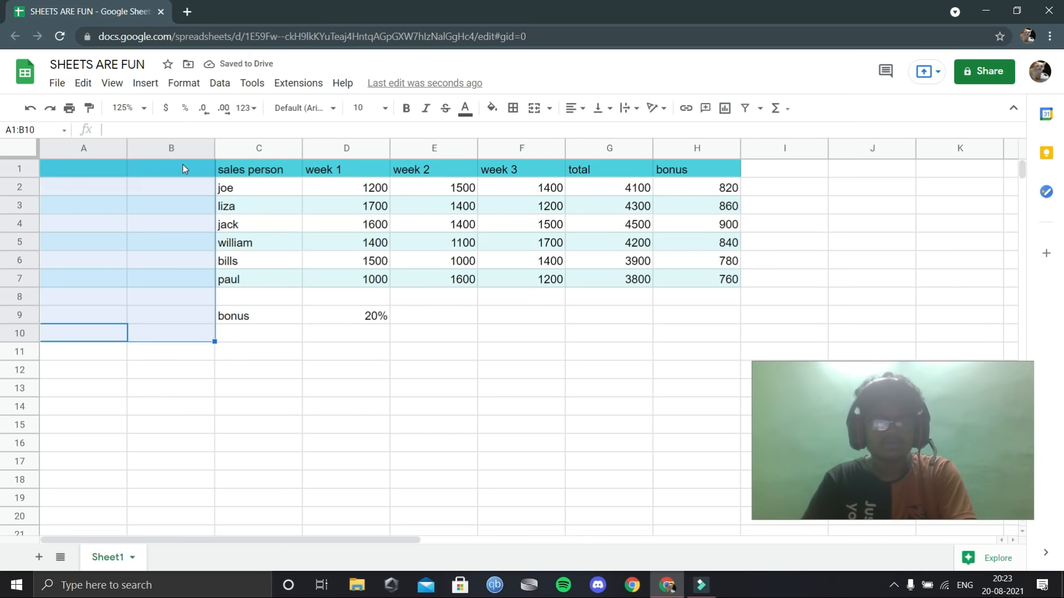
Add the column headings NOTES in A1 and Date in B1
{"action": "left_click", "coordinate": [82, 172]}
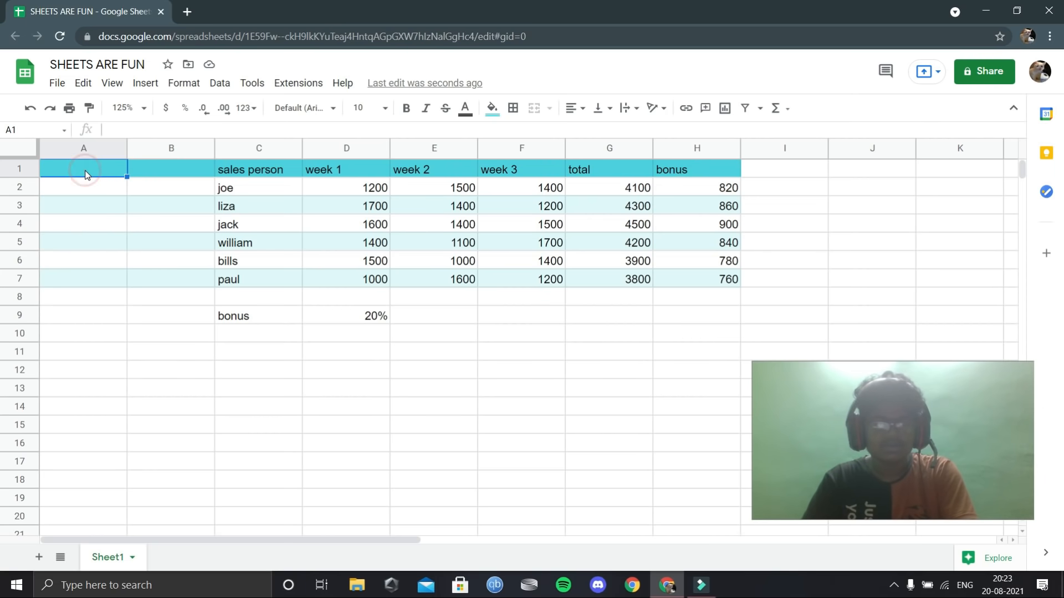
{"action": "type", "text": "NOTES"}
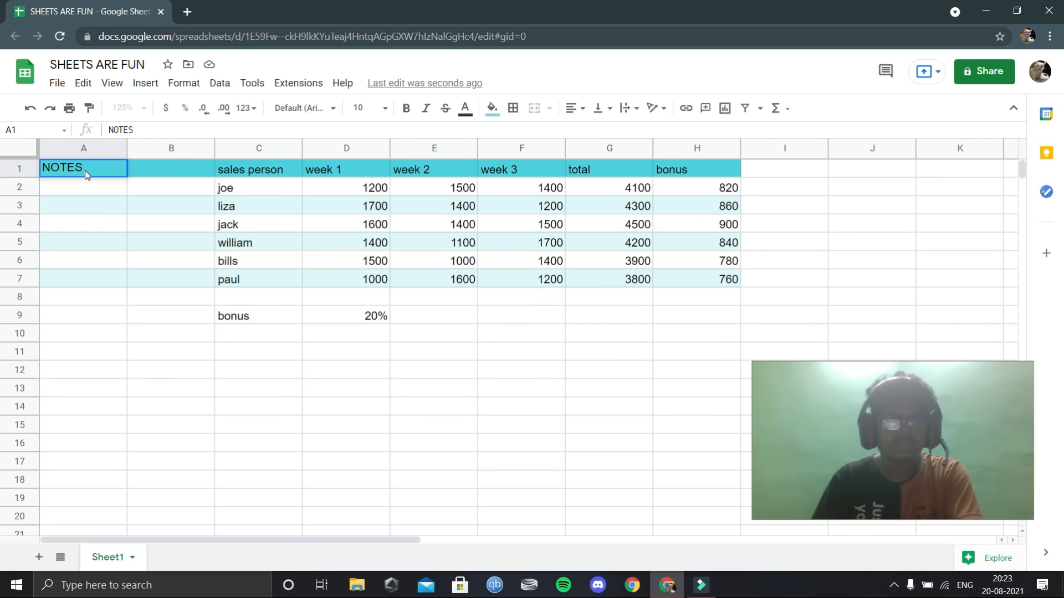
{"action": "key", "text": "Tab"}
{"action": "type", "text": "Dag"}
{"action": "key", "text": "BackSpace"}
{"action": "type", "text": "tes"}
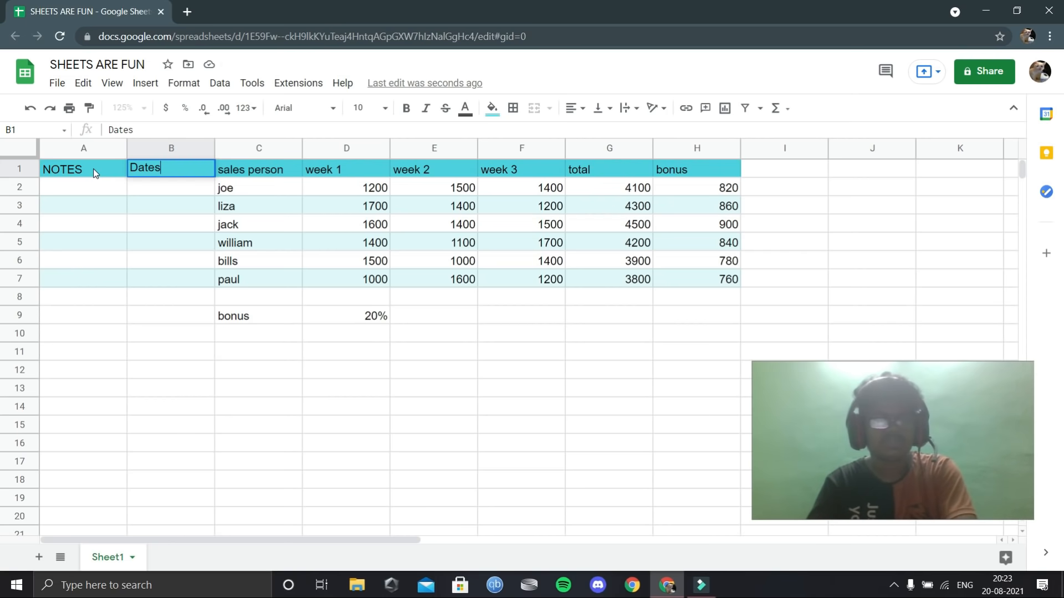
{"action": "key", "text": "BackSpace"}
{"action": "left_click", "coordinate": [68, 188]}
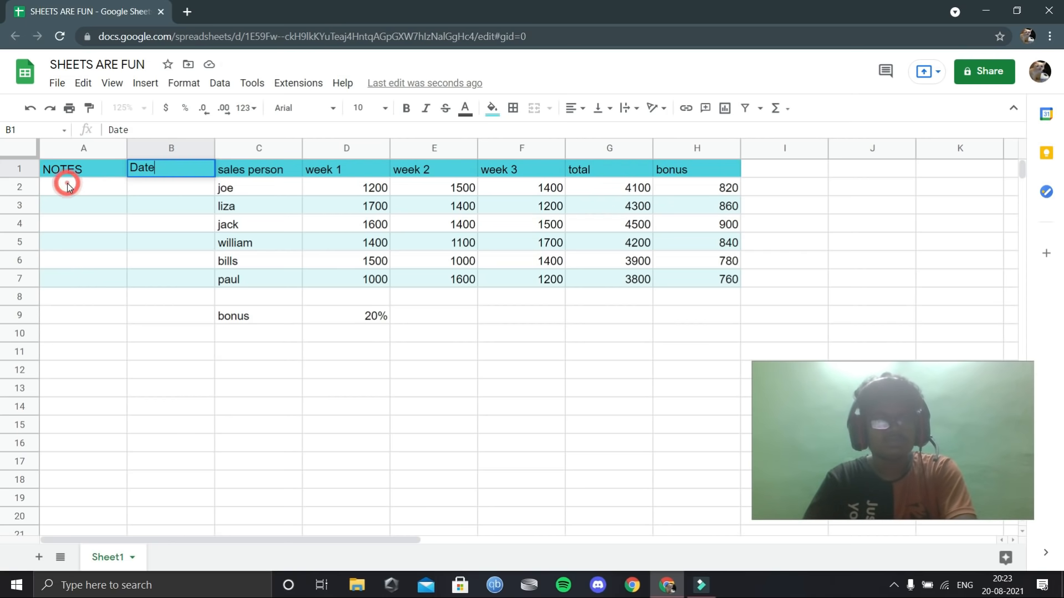
Enter a note in A2 that the row's sales person was sick for a half of the week, and widen column A to fit it
{"action": "left_click", "coordinate": [76, 191]}
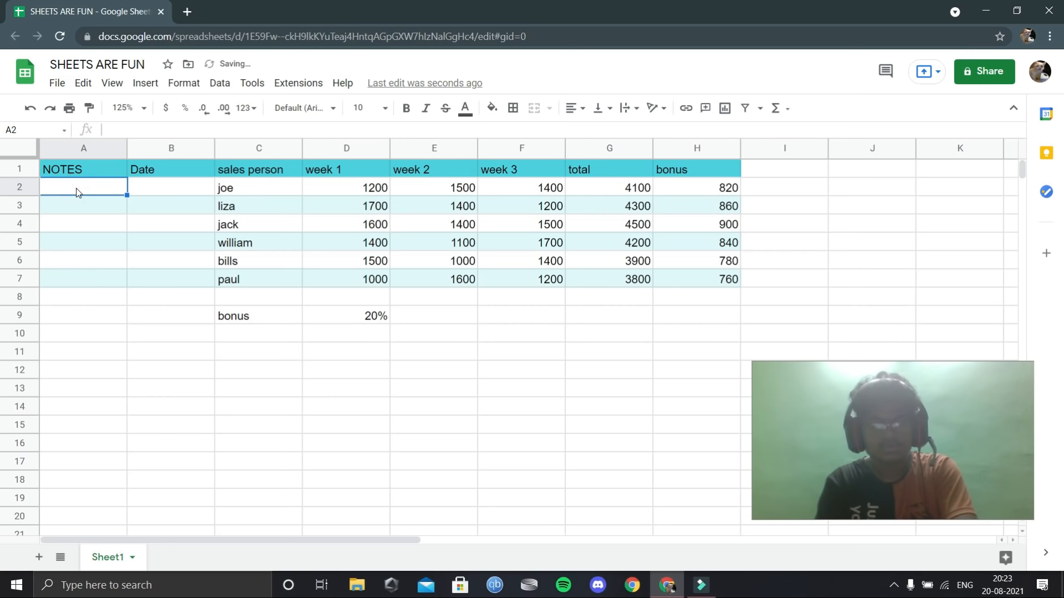
{"action": "double_click", "coordinate": [77, 188]}
{"action": "type", "text": "joe waas sic"}
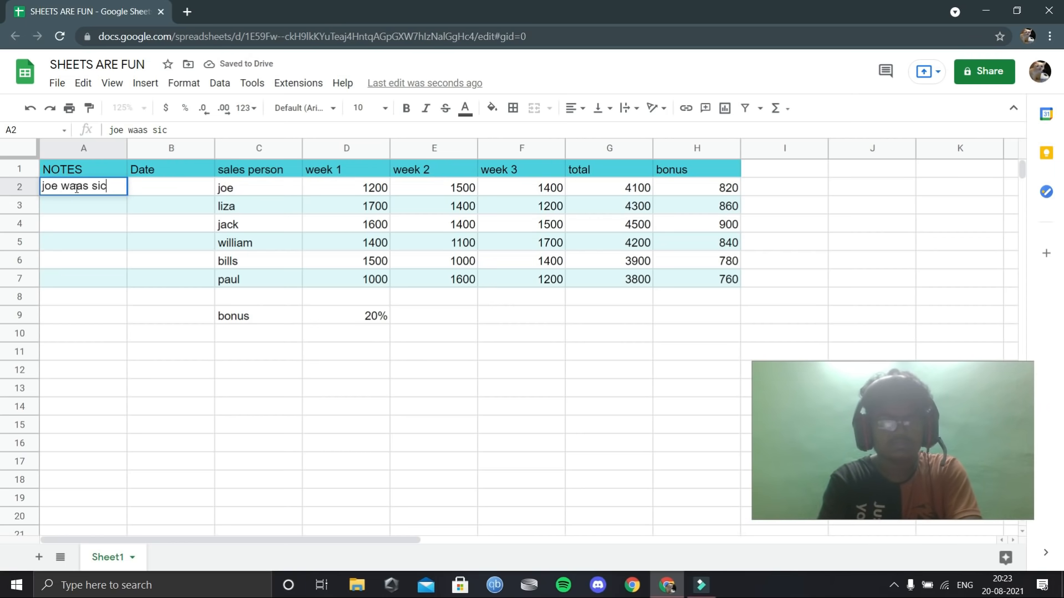
{"action": "type", "text": "k for"}
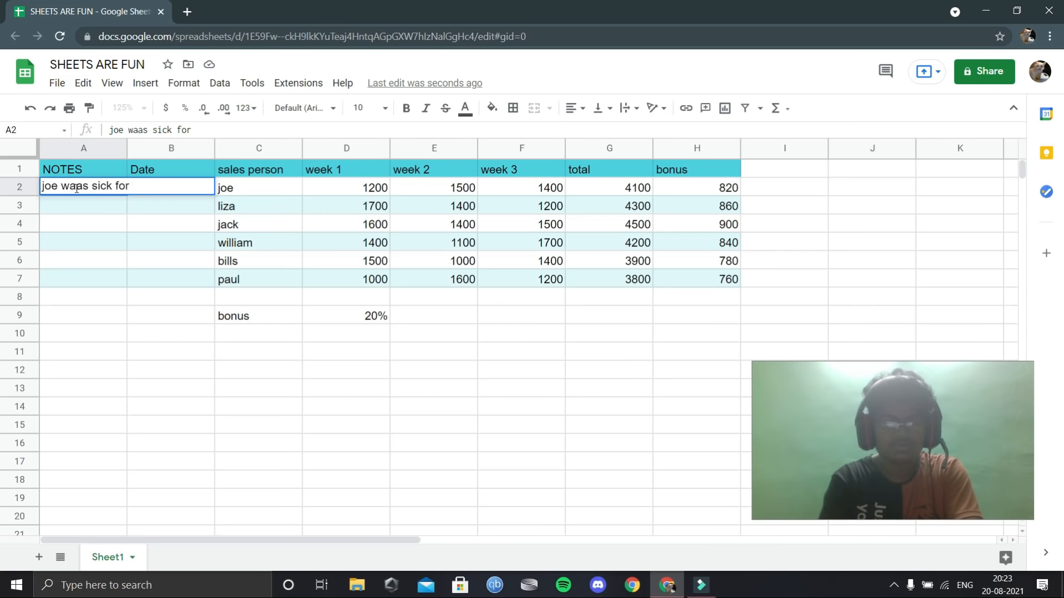
{"action": "type", "text": " a half"}
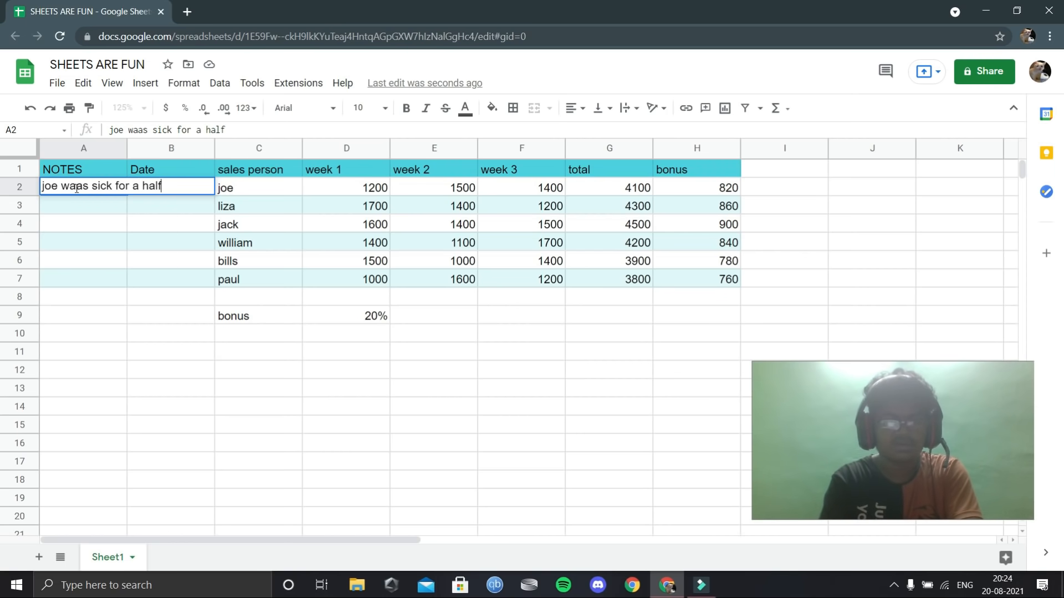
{"action": "type", "text": " of the week"}
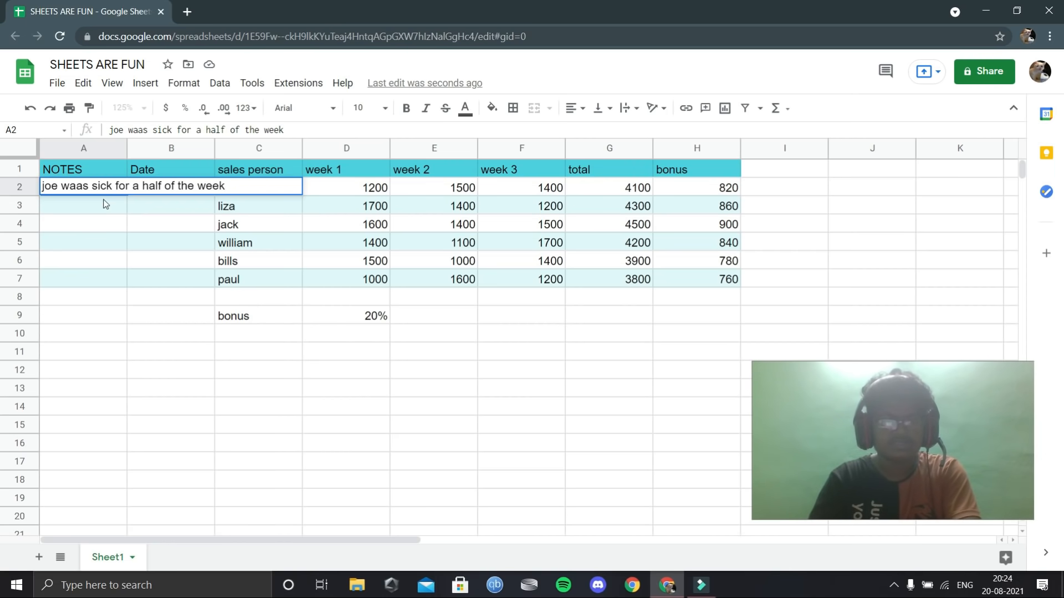
{"action": "left_click_drag", "start_coordinate": [125, 207], "coordinate": [130, 207]}
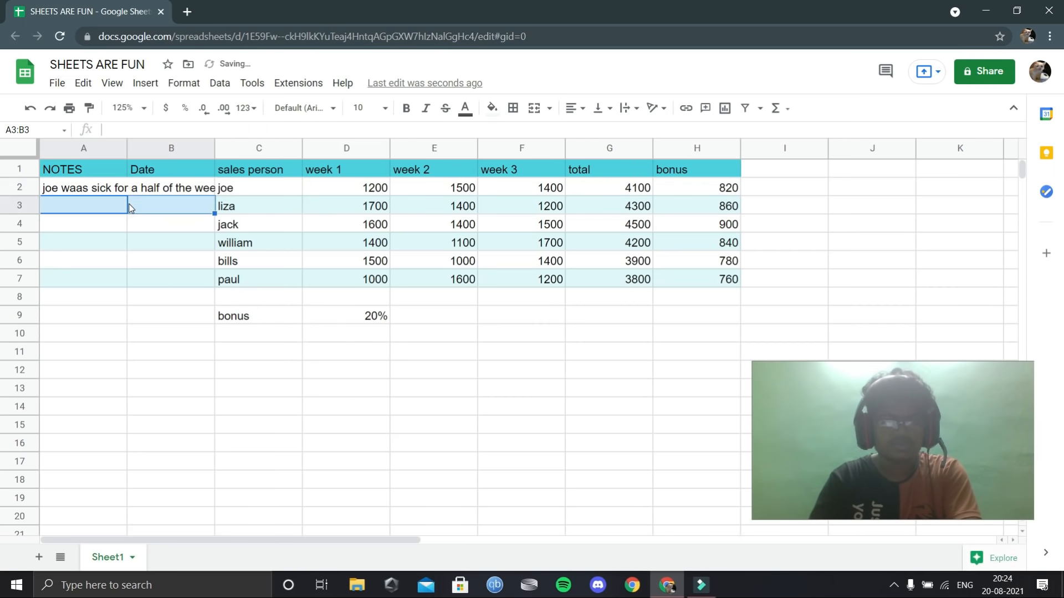
{"action": "left_click_drag", "start_coordinate": [126, 156], "coordinate": [235, 149]}
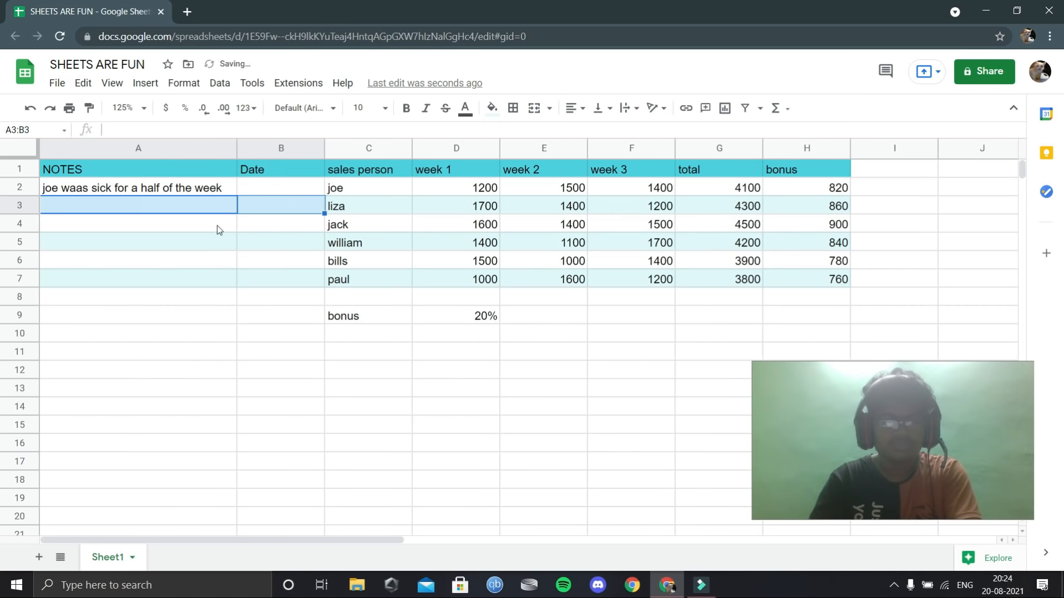
Enter the date 02/2020 in B2 under the Date heading
{"action": "left_click", "coordinate": [252, 188]}
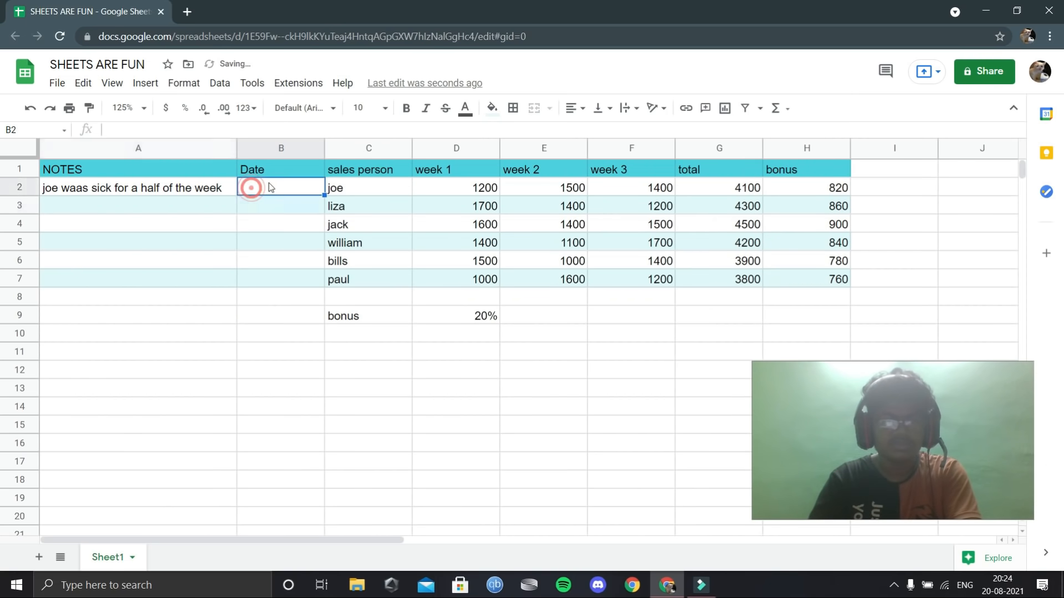
{"action": "type", "text": "02"}
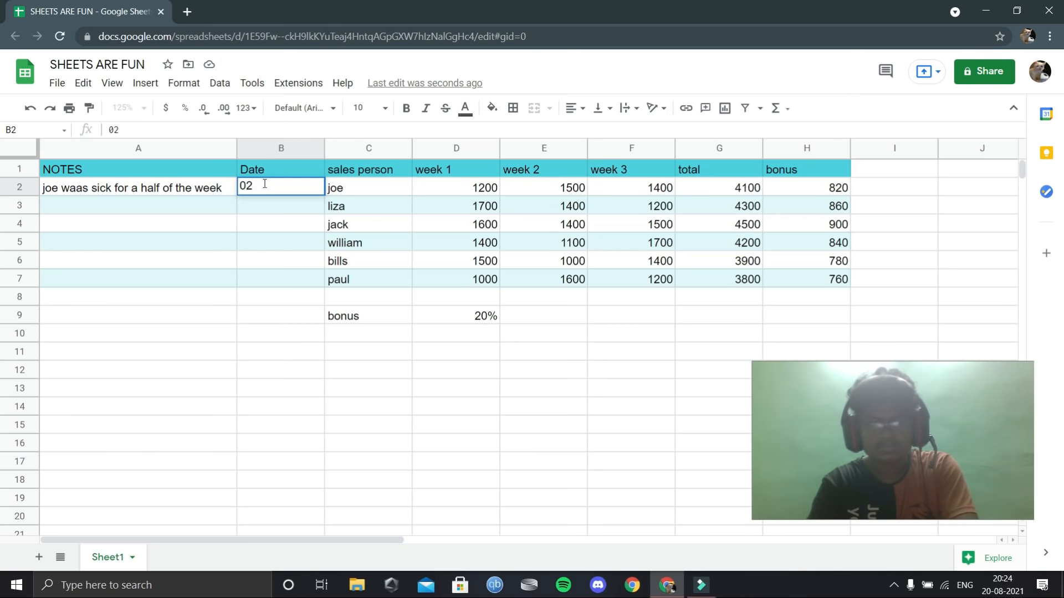
{"action": "type", "text": "\\"}
{"action": "key", "text": "BackSpace"}
{"action": "type", "text": "/"}
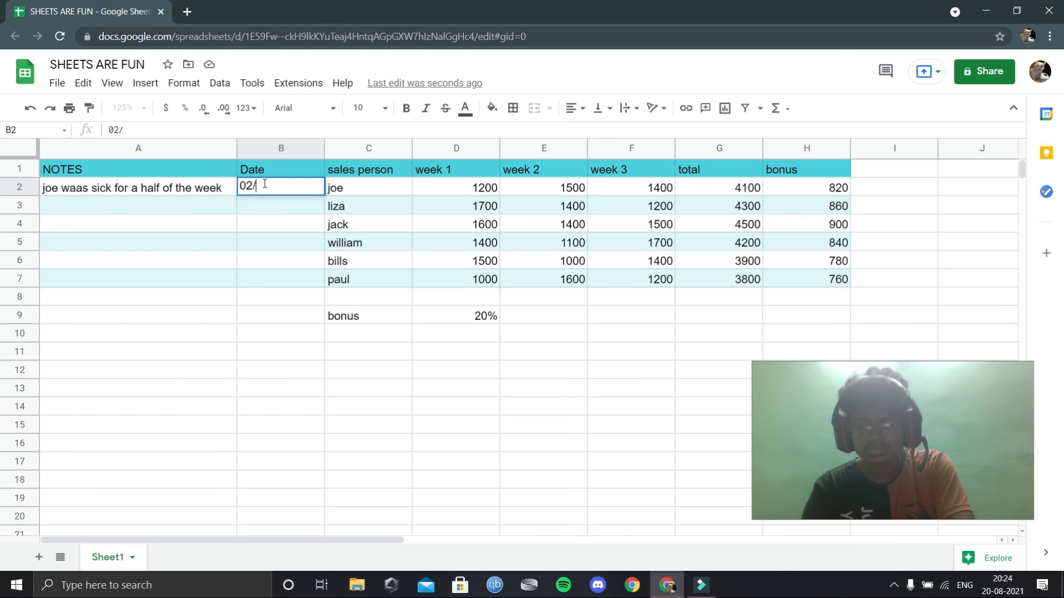
{"action": "type", "text": "2020"}
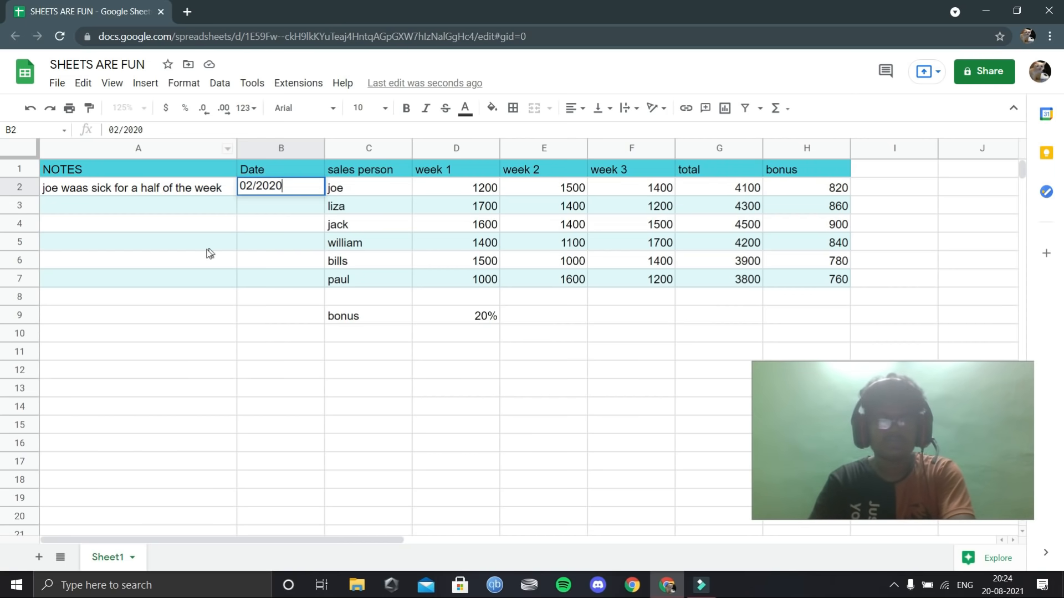
{"action": "left_click", "coordinate": [262, 315]}
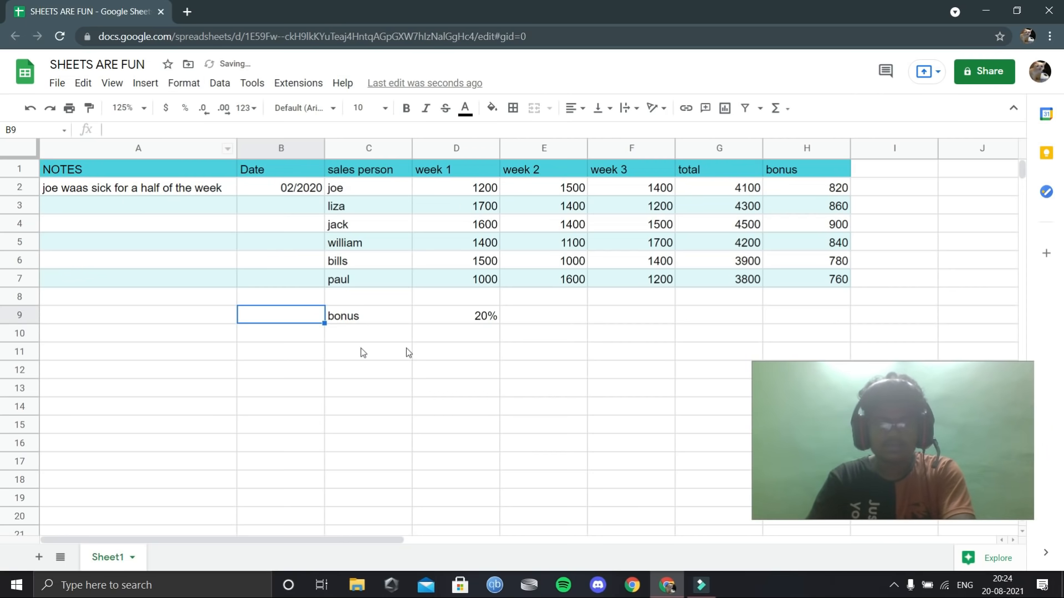
{"action": "left_click", "coordinate": [487, 317]}
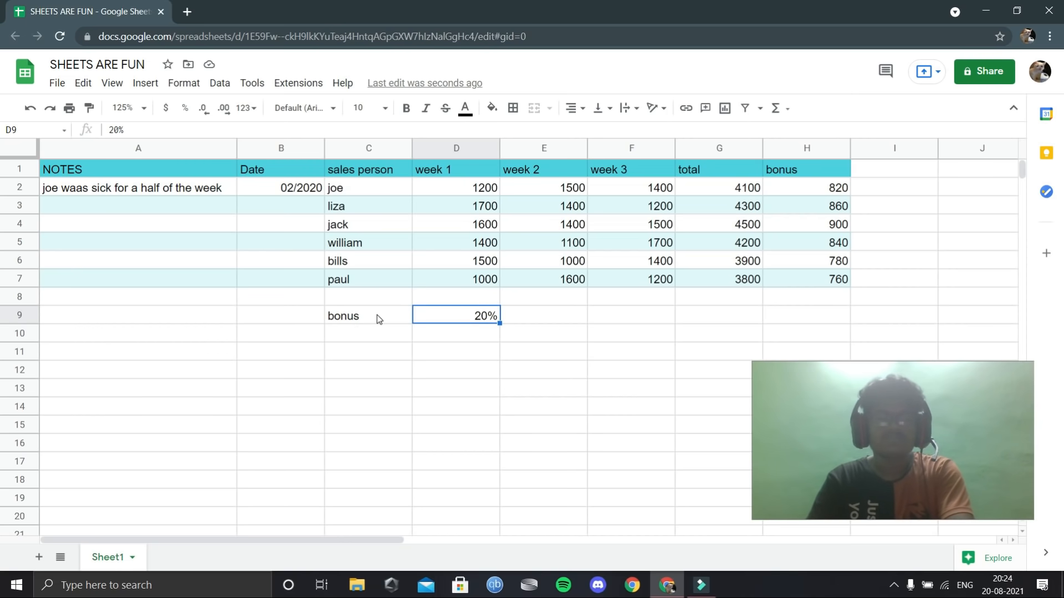
{"action": "left_click_drag", "start_coordinate": [334, 313], "coordinate": [447, 317]}
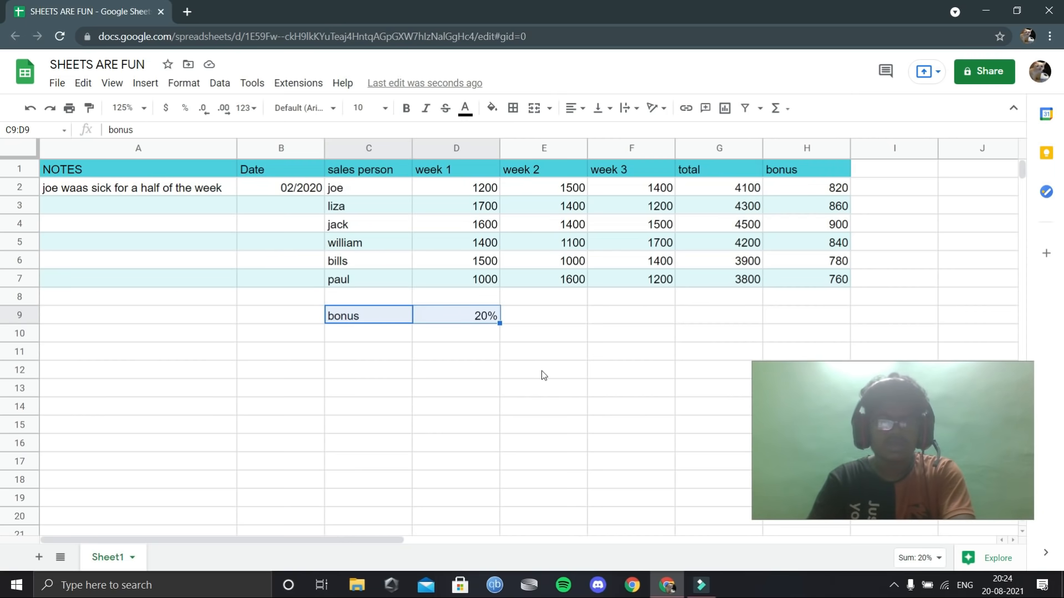
{"action": "left_click", "coordinate": [389, 370]}
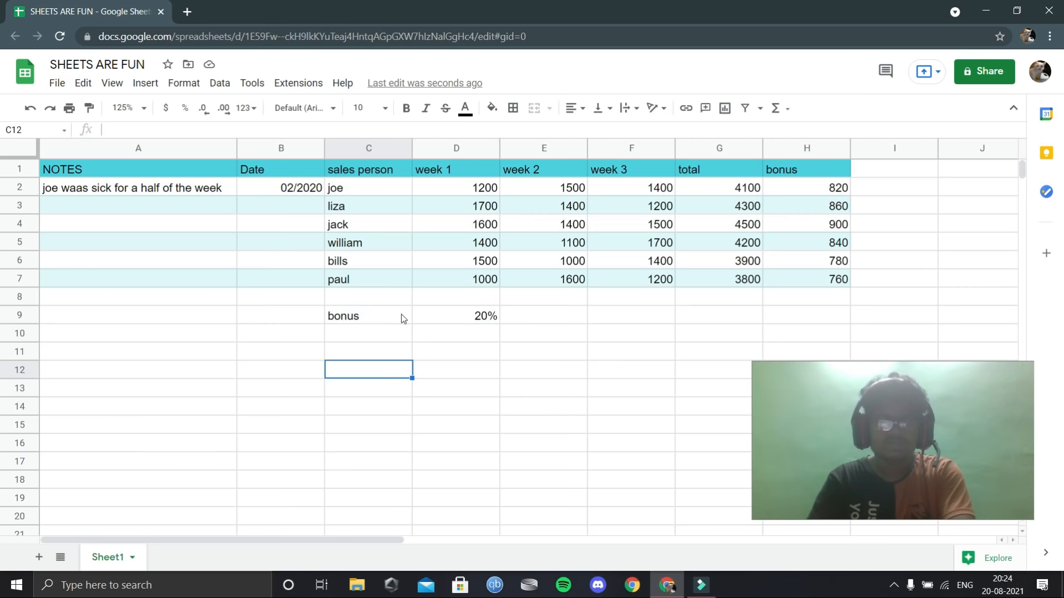
{"action": "left_click", "coordinate": [390, 320]}
{"action": "left_click", "coordinate": [302, 315]}
{"action": "left_click", "coordinate": [332, 303]}
{"action": "left_click", "coordinate": [331, 311]}
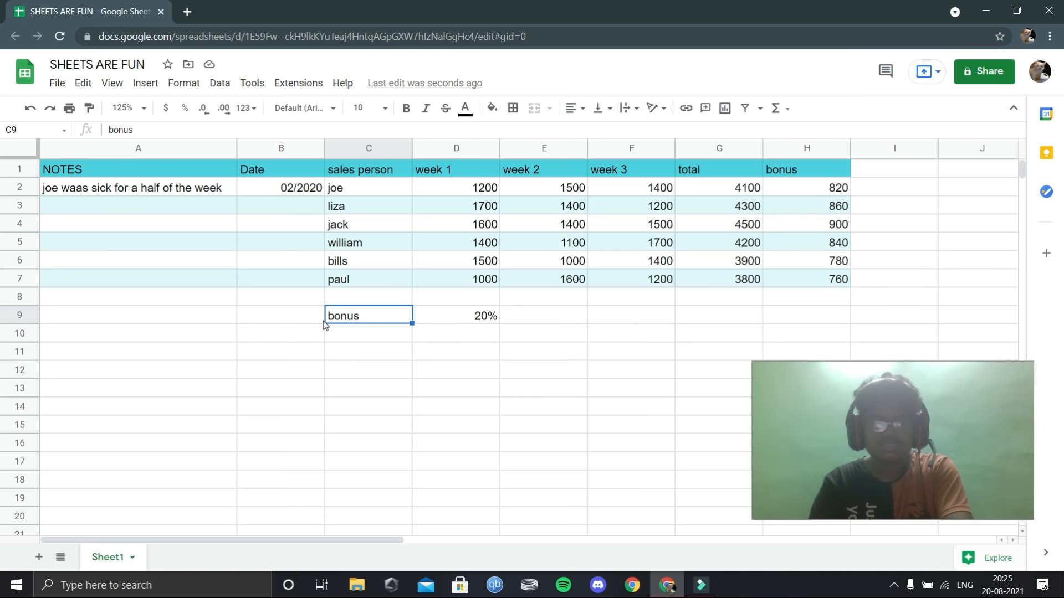
{"action": "left_click", "coordinate": [292, 316]}
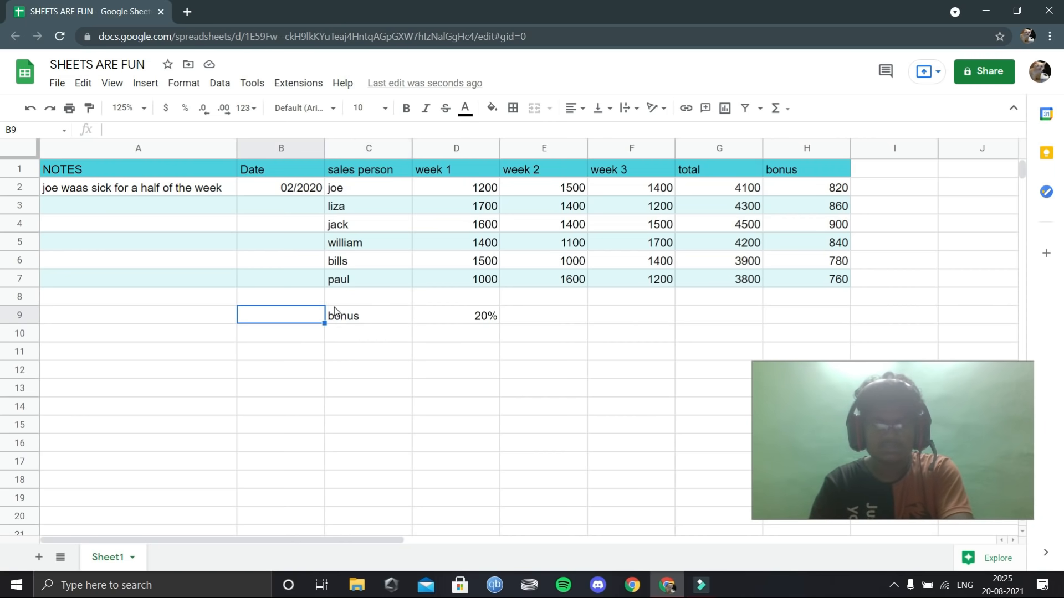
{"action": "left_click_drag", "start_coordinate": [333, 296], "coordinate": [332, 315]}
{"action": "left_click", "coordinate": [535, 319]}
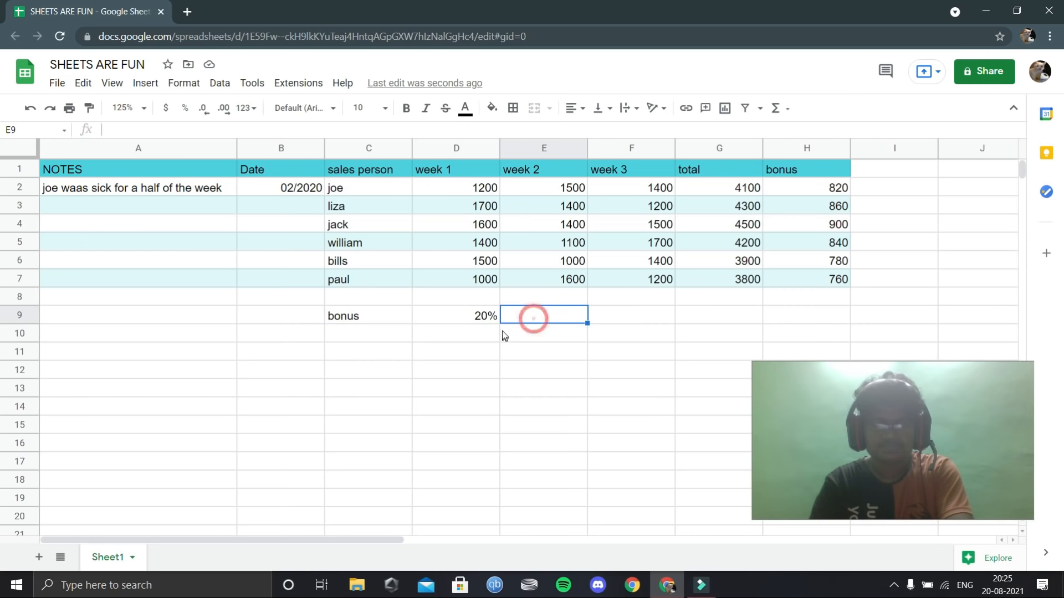
Cut the bonus label and its 20% rate from C9:D9 and paste them into A9:B9
{"action": "left_click_drag", "start_coordinate": [331, 315], "coordinate": [479, 317]}
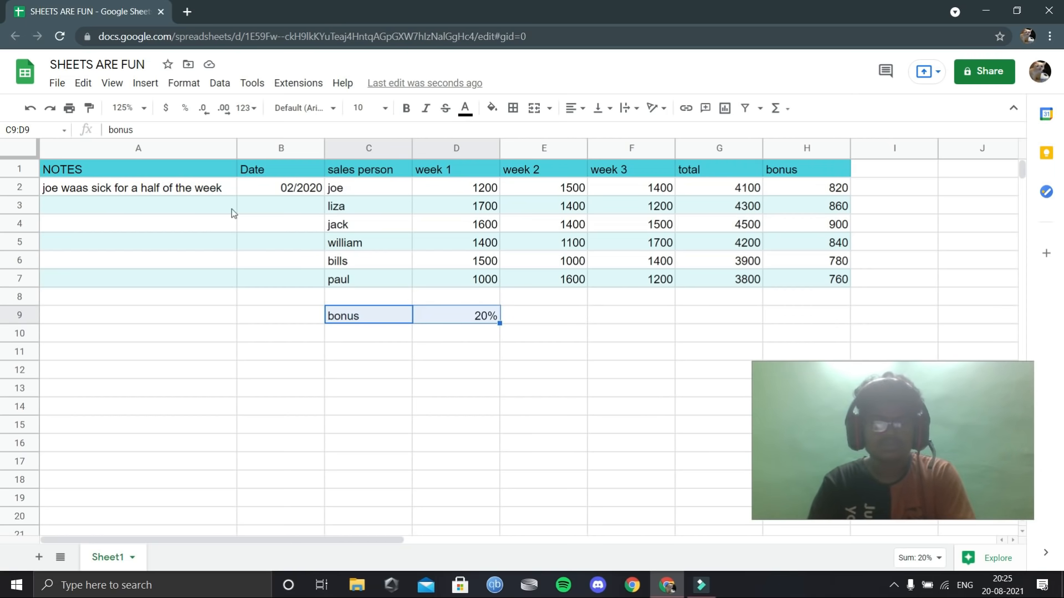
{"action": "left_click", "coordinate": [85, 84]}
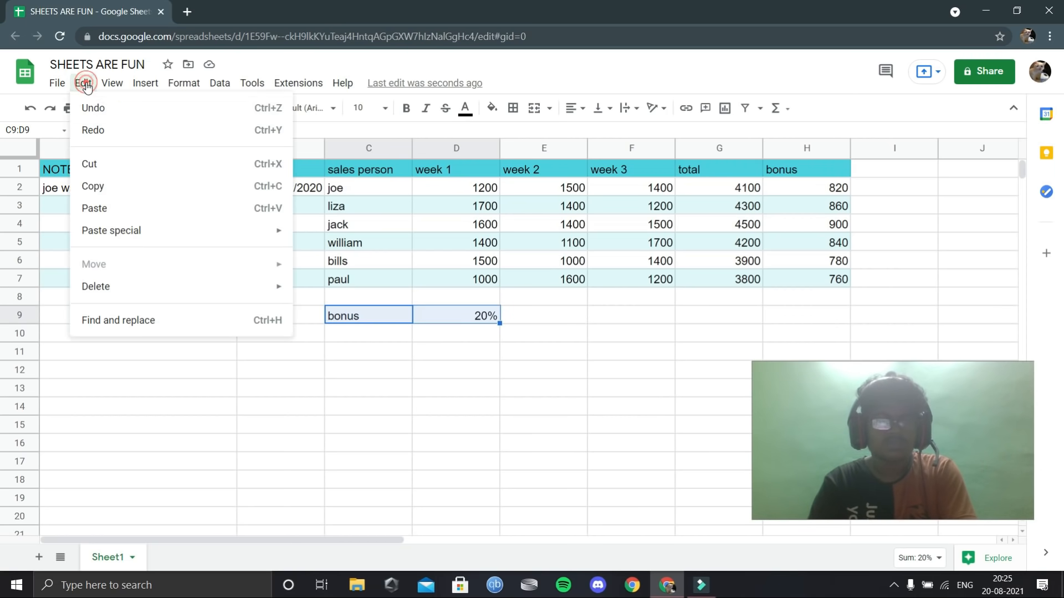
{"action": "left_click", "coordinate": [112, 165]}
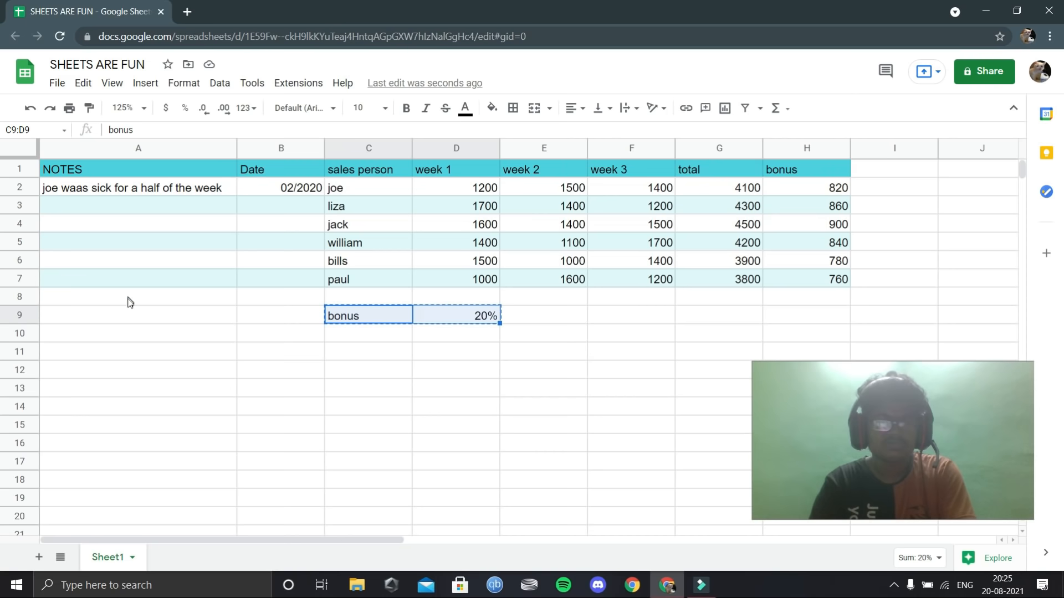
{"action": "left_click", "coordinate": [81, 323]}
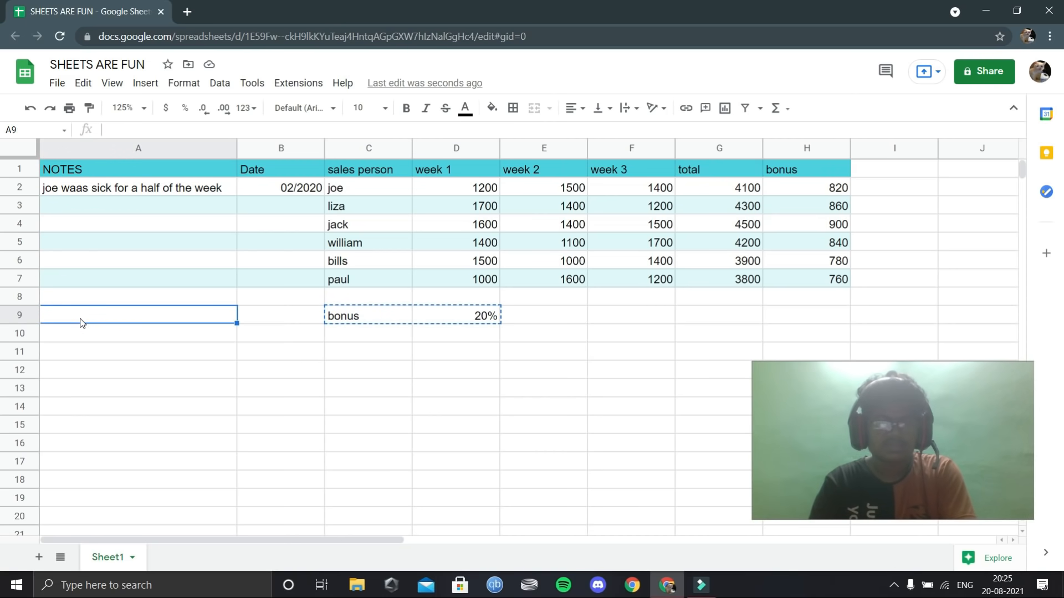
{"action": "left_click", "coordinate": [83, 83]}
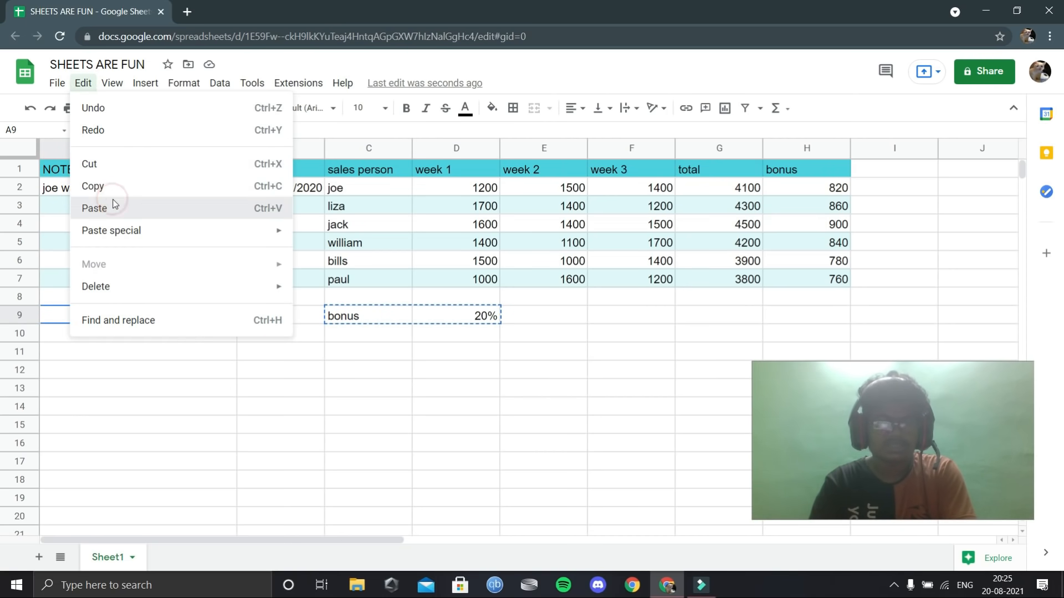
{"action": "left_click", "coordinate": [103, 207]}
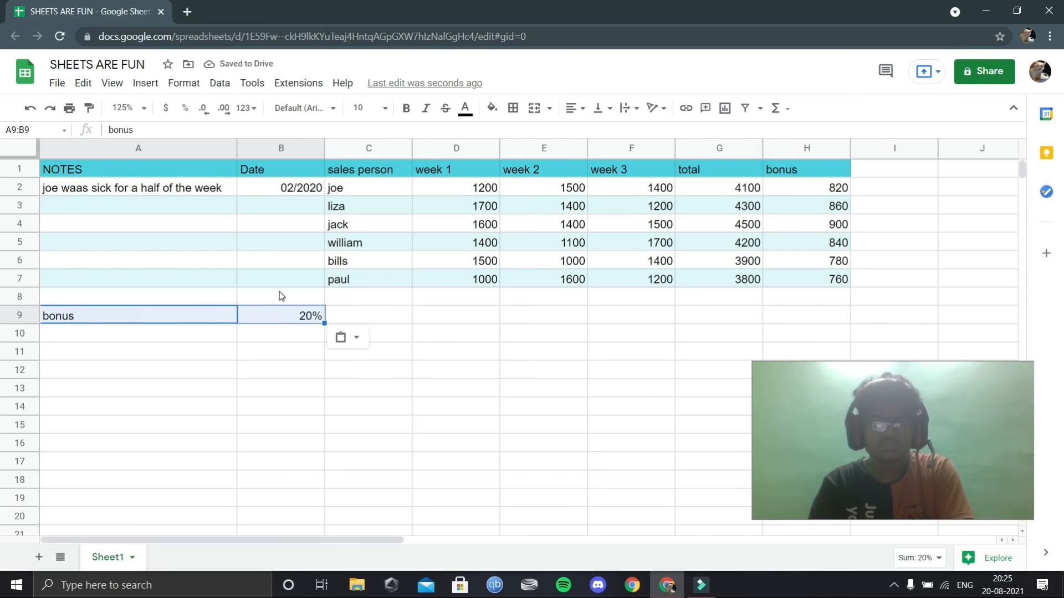
Undo the move of the bonus cells to A9:B9, redo it, and undo it again
{"action": "key", "text": "ctrl+z"}
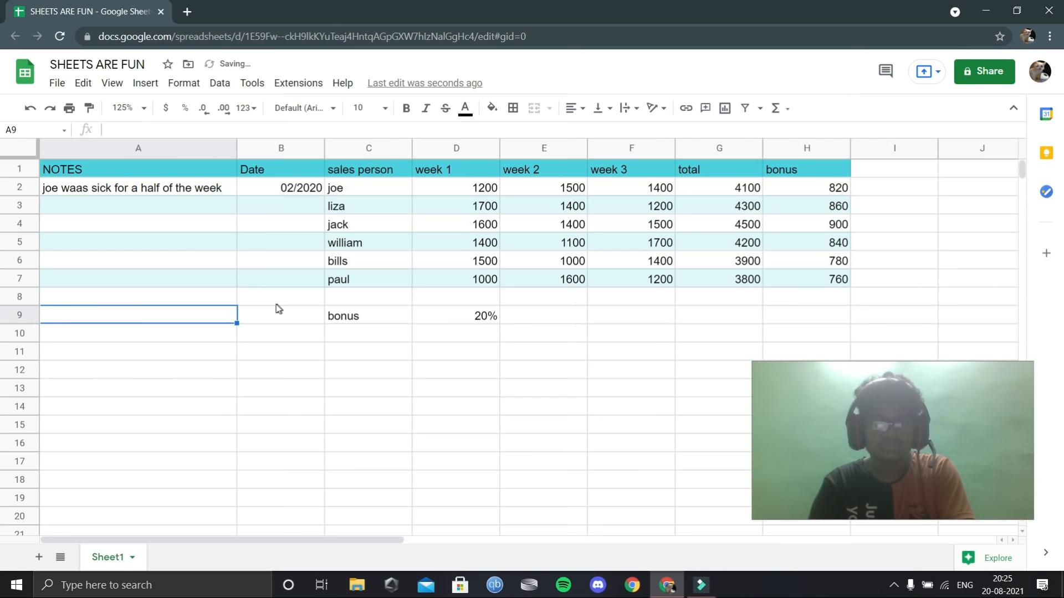
{"action": "left_click", "coordinate": [50, 108]}
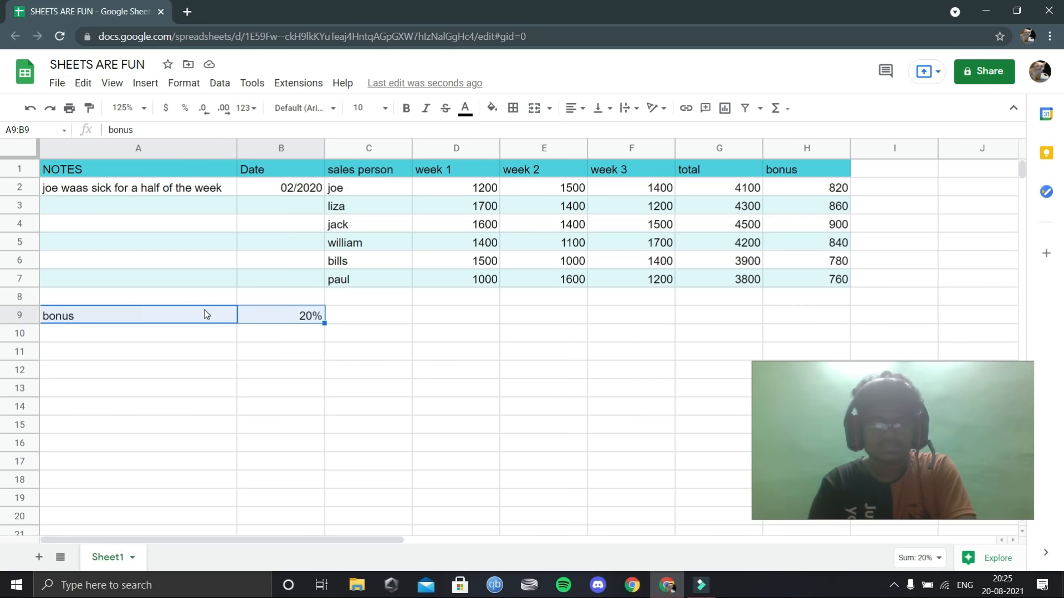
{"action": "key", "text": "ctrl+z"}
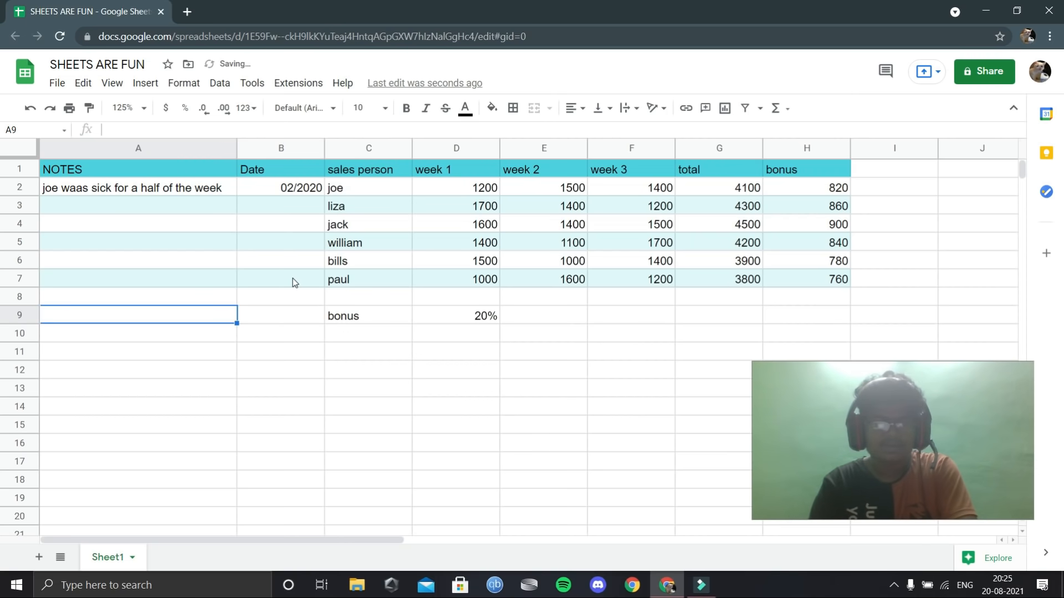
Switch the browser to full screen and undo the last change to the bonus cells in row 9
{"action": "key", "text": "F11"}
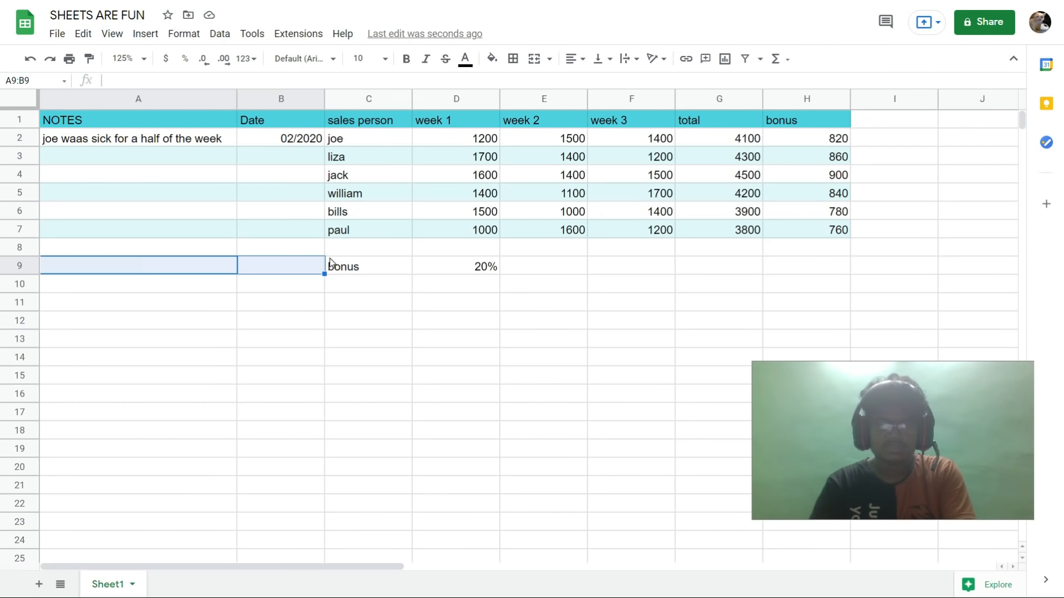
{"action": "left_click_drag", "start_coordinate": [326, 258], "coordinate": [428, 271]}
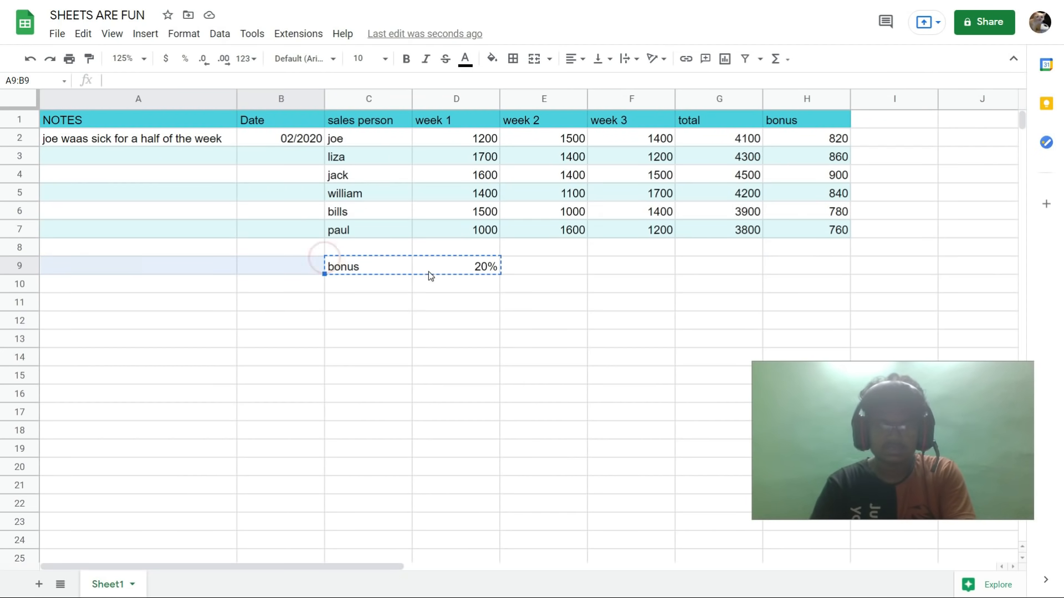
{"action": "left_click", "coordinate": [548, 283]}
{"action": "key", "text": "ctrl+z"}
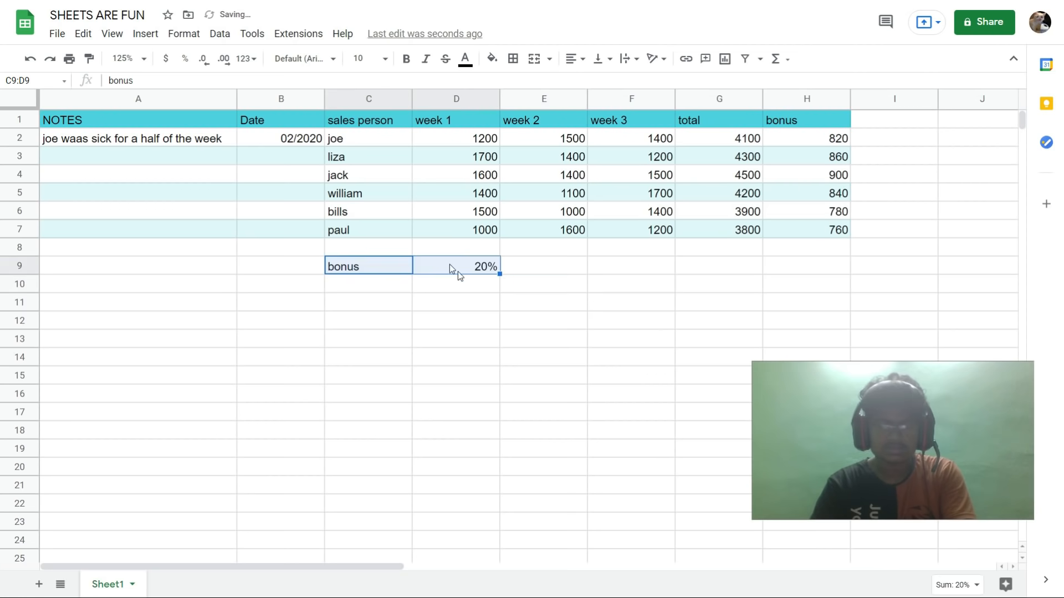
Move the bonus label and its 20% rate from C9:D9 to A9:B9
{"action": "left_click", "coordinate": [344, 286]}
{"action": "left_click", "coordinate": [331, 252]}
{"action": "left_click", "coordinate": [454, 269], "text": "shift"}
{"action": "left_click_drag", "start_coordinate": [377, 353], "coordinate": [368, 340]}
{"action": "left_click_drag", "start_coordinate": [326, 259], "coordinate": [471, 263]}
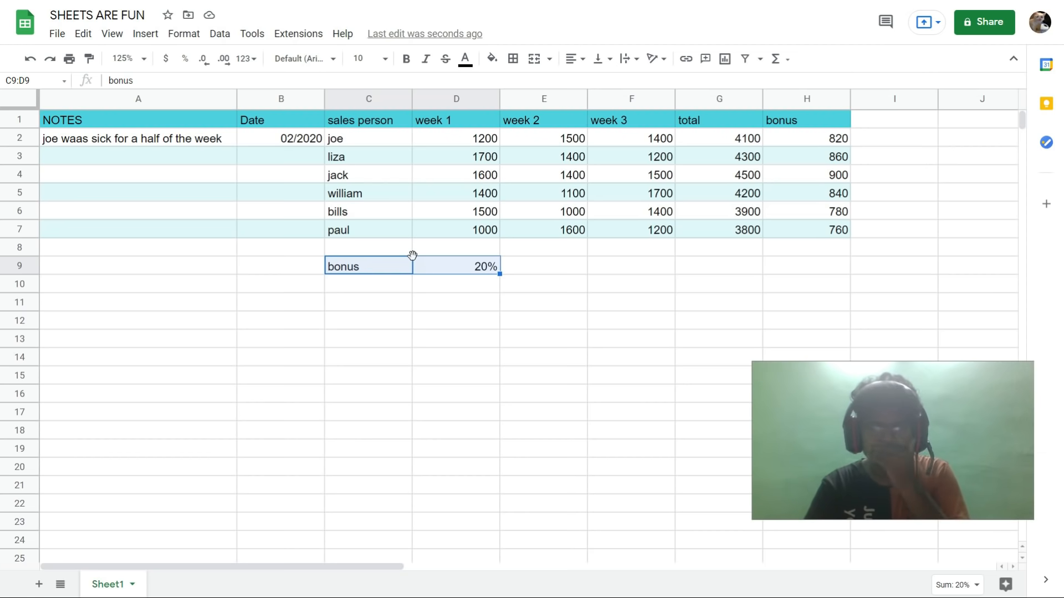
{"action": "key", "text": "ctrl+c"}
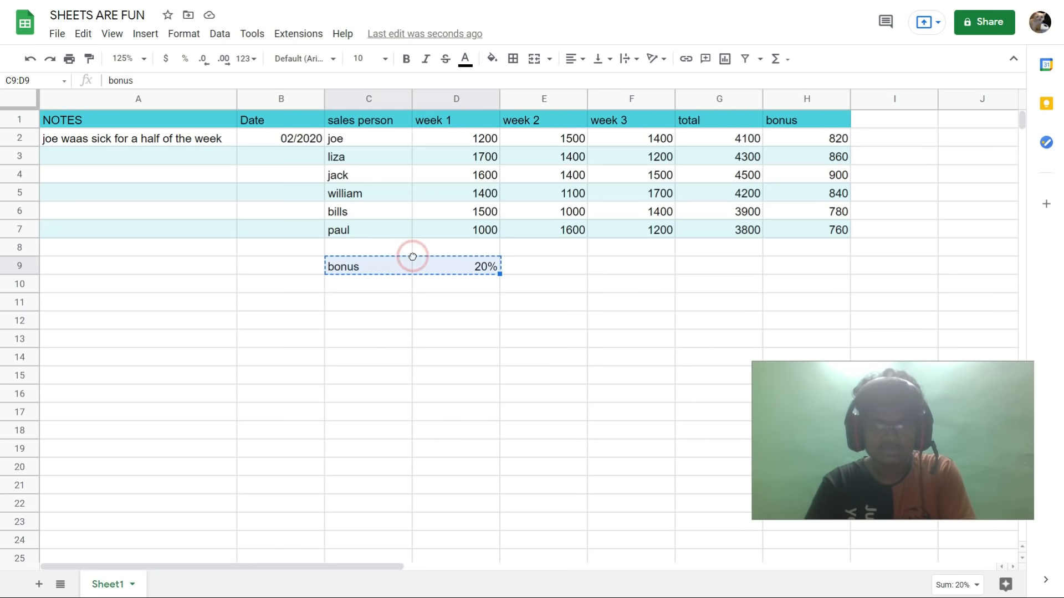
{"action": "left_click_drag", "start_coordinate": [412, 256], "coordinate": [234, 264]}
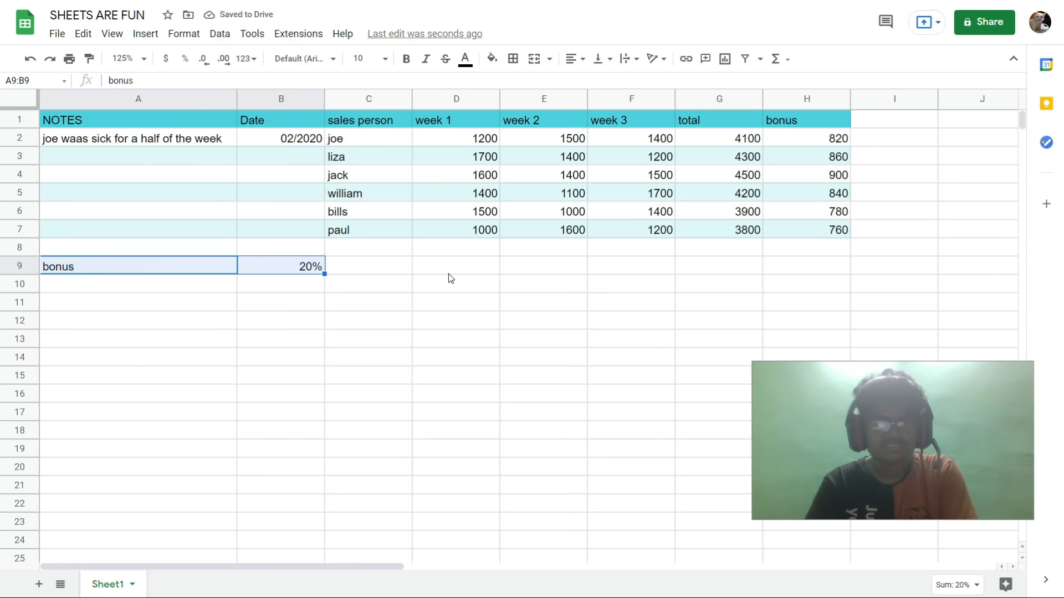
{"action": "left_click", "coordinate": [436, 303]}
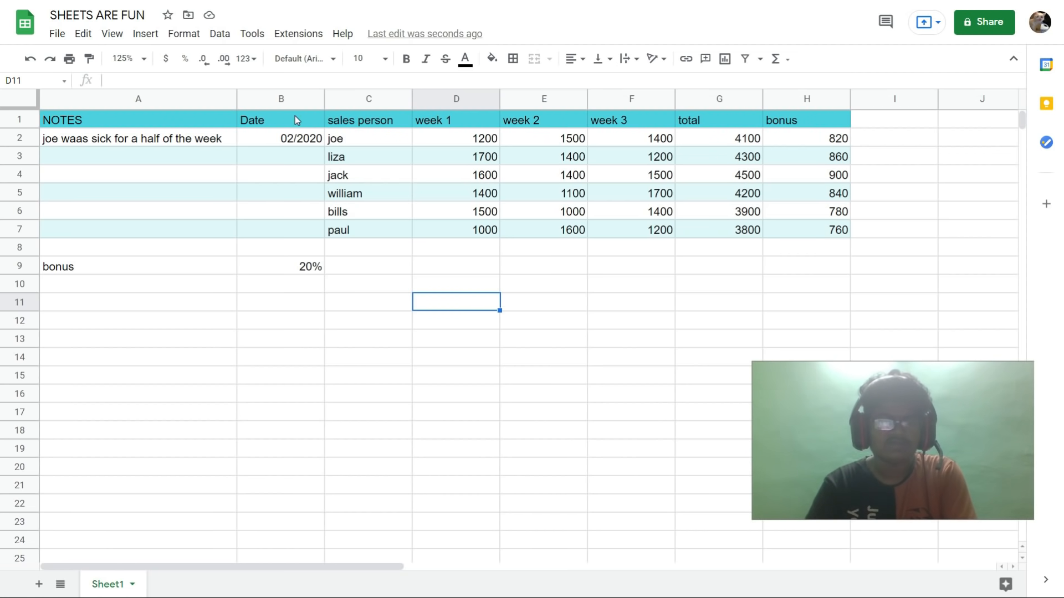
Examine the row insertion options for row 5 alone and for rows 5 and 6 together
{"action": "left_click", "coordinate": [22, 192]}
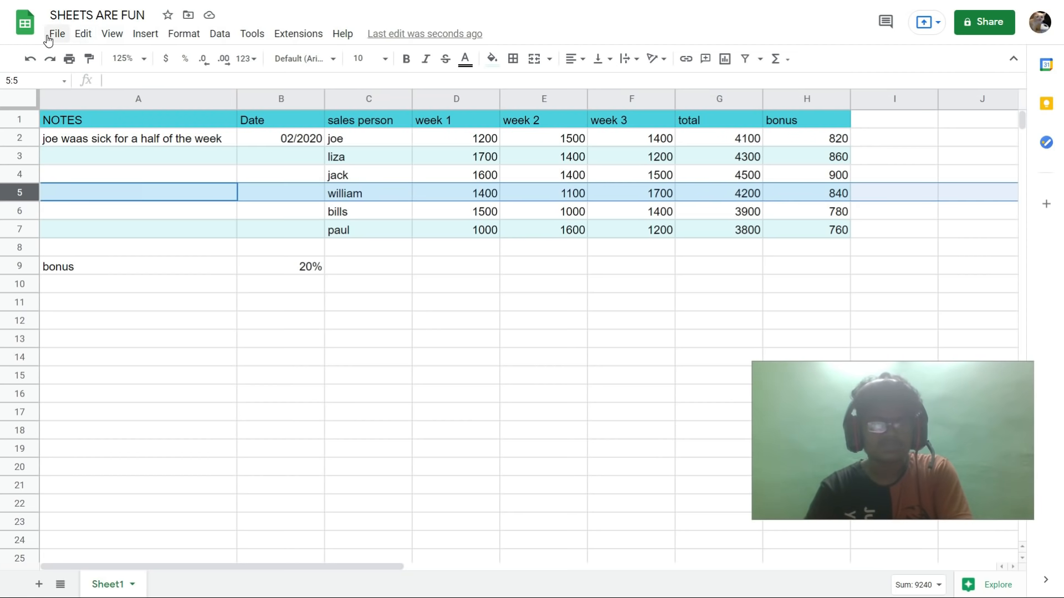
{"action": "left_click", "coordinate": [145, 34]}
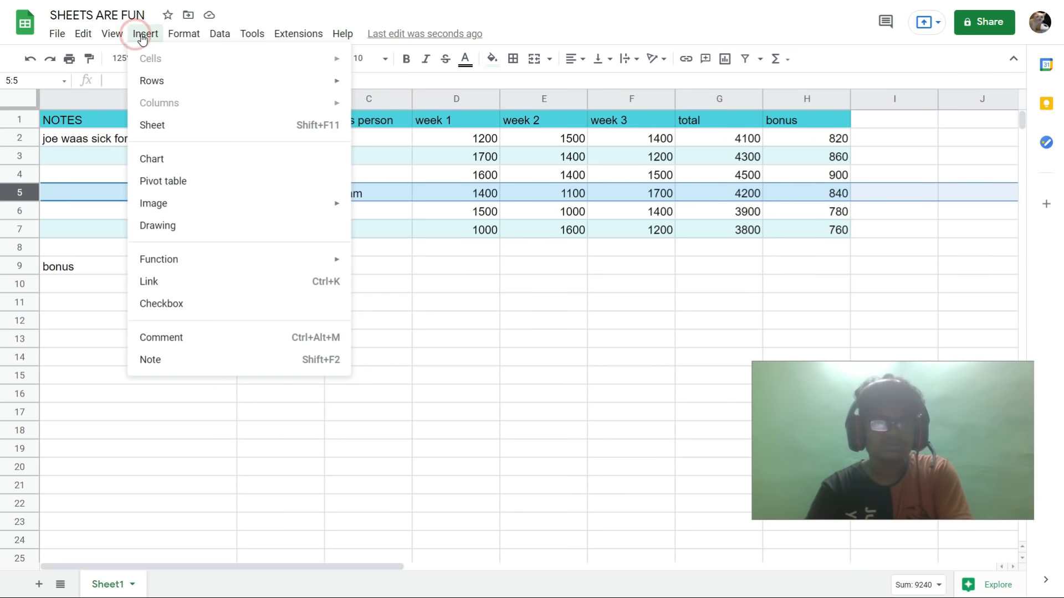
{"action": "left_click", "coordinate": [201, 82]}
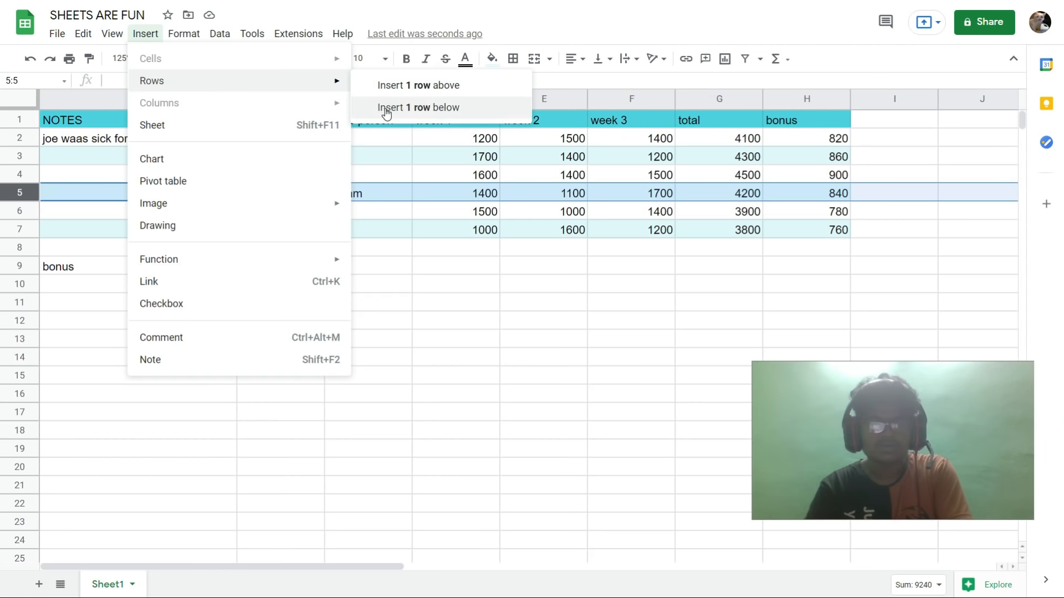
{"action": "left_click", "coordinate": [22, 210]}
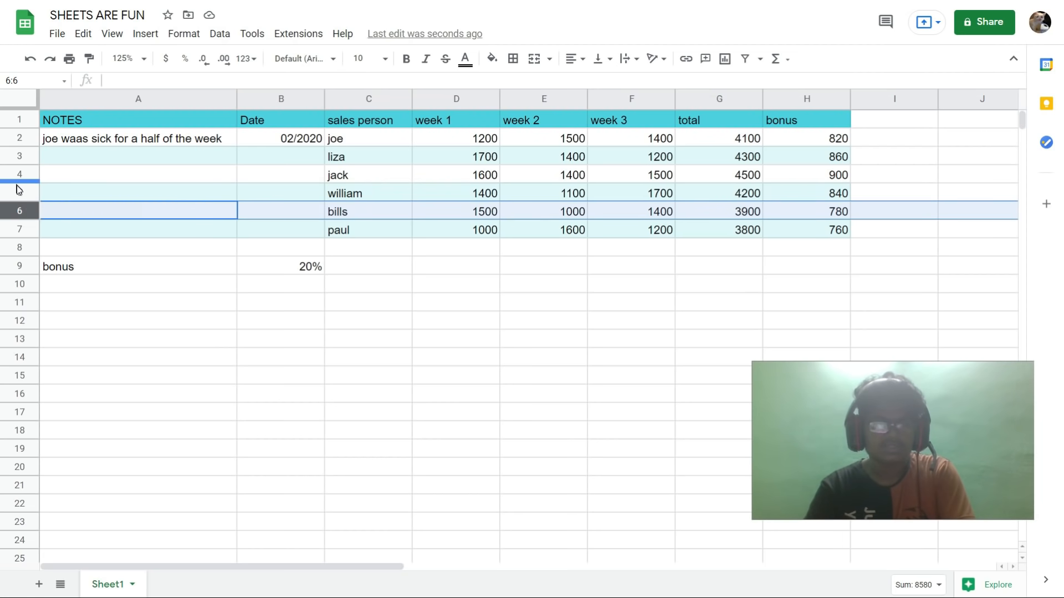
{"action": "left_click", "coordinate": [19, 191], "text": "shift"}
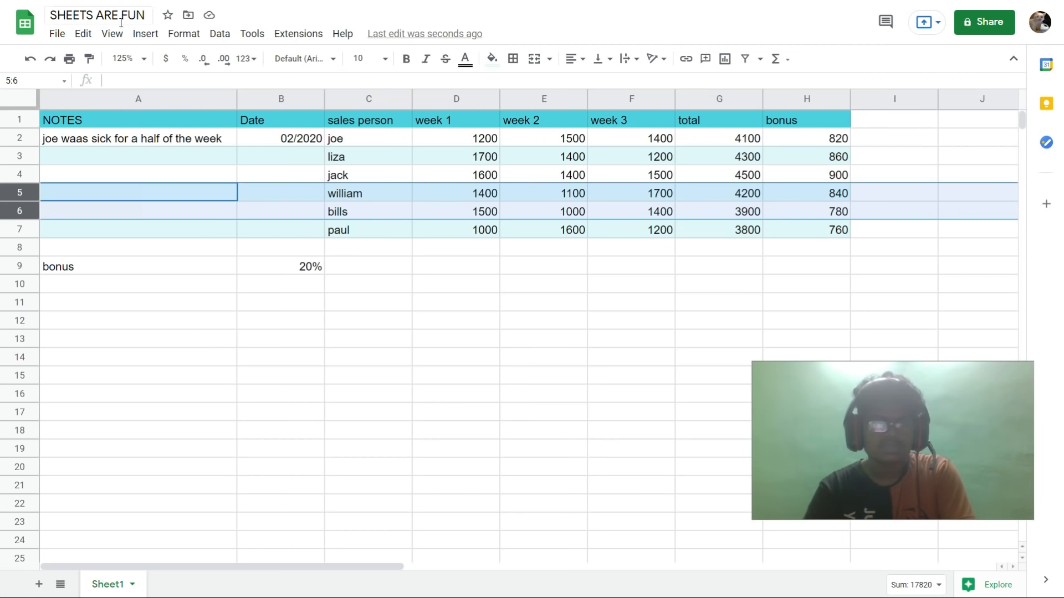
{"action": "left_click", "coordinate": [146, 34]}
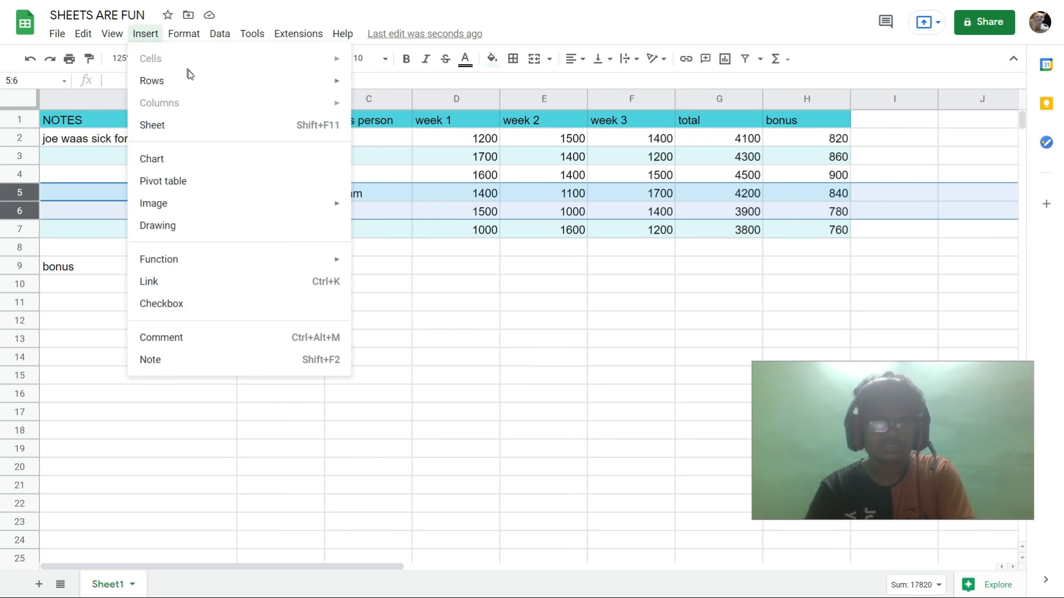
{"action": "left_click", "coordinate": [224, 84]}
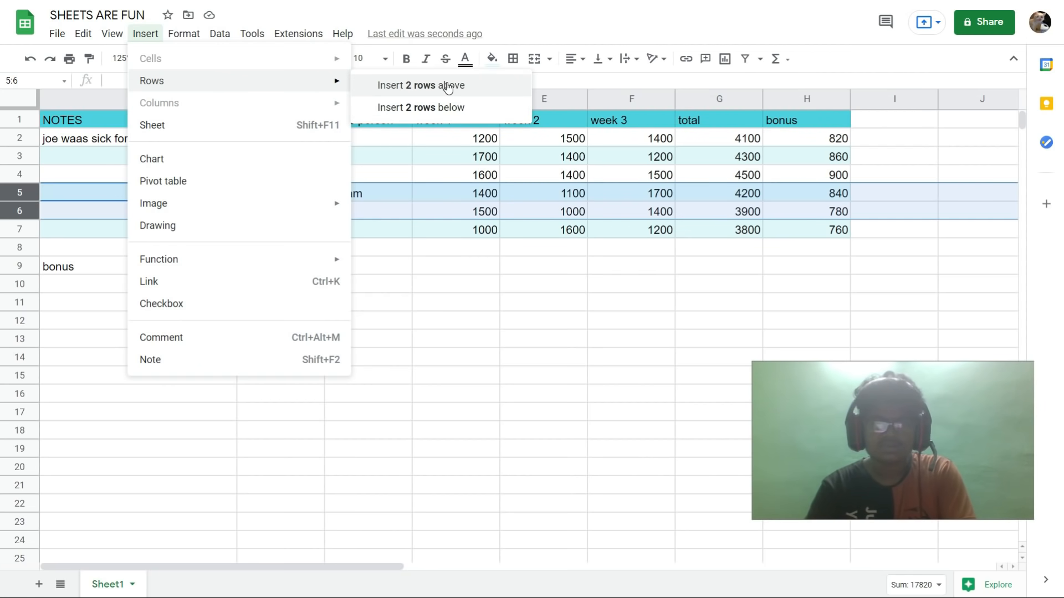
{"action": "mouse_move", "coordinate": [332, 84]}
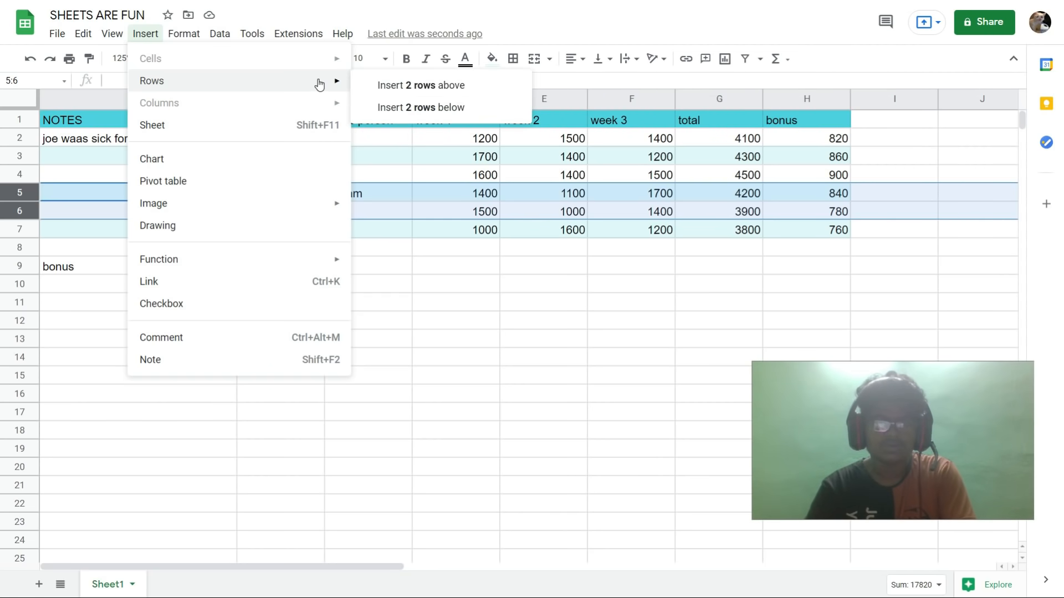
{"action": "left_click", "coordinate": [17, 248]}
Insert one blank row below row 5 of the sales table
{"action": "left_click", "coordinate": [29, 194]}
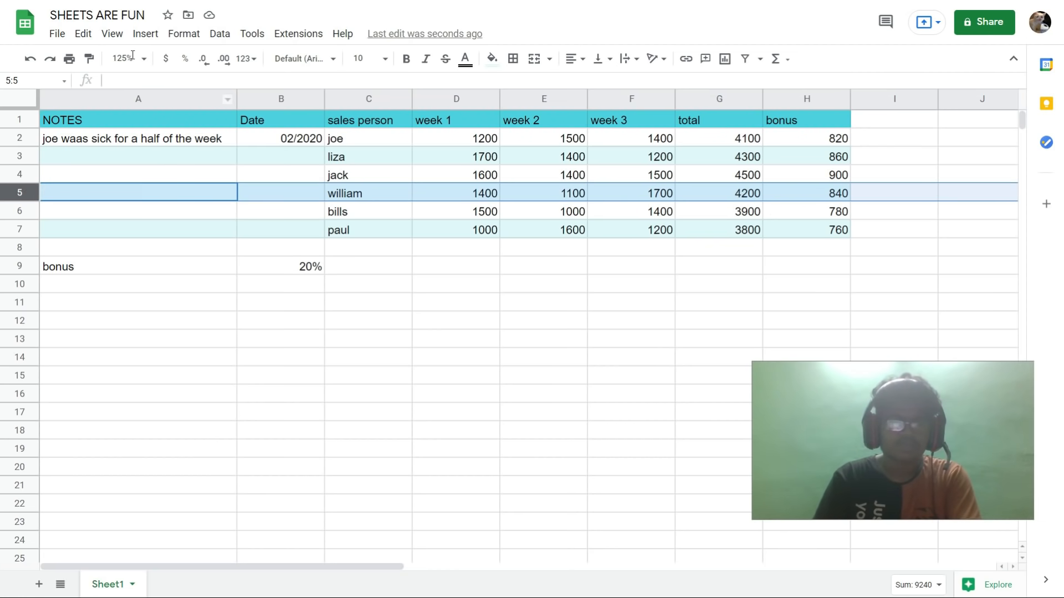
{"action": "left_click", "coordinate": [146, 35]}
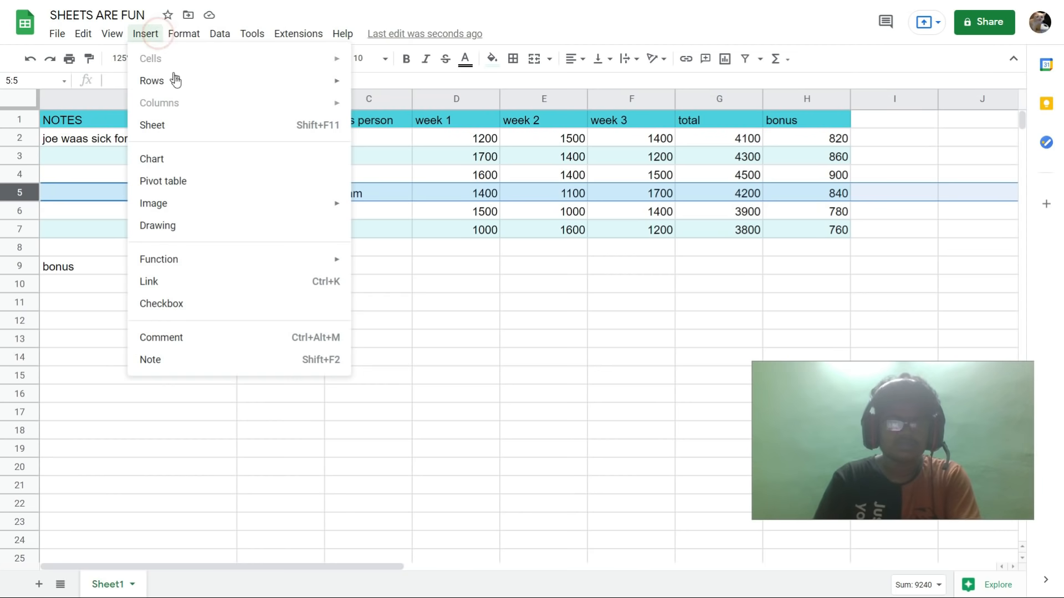
{"action": "left_click", "coordinate": [219, 79]}
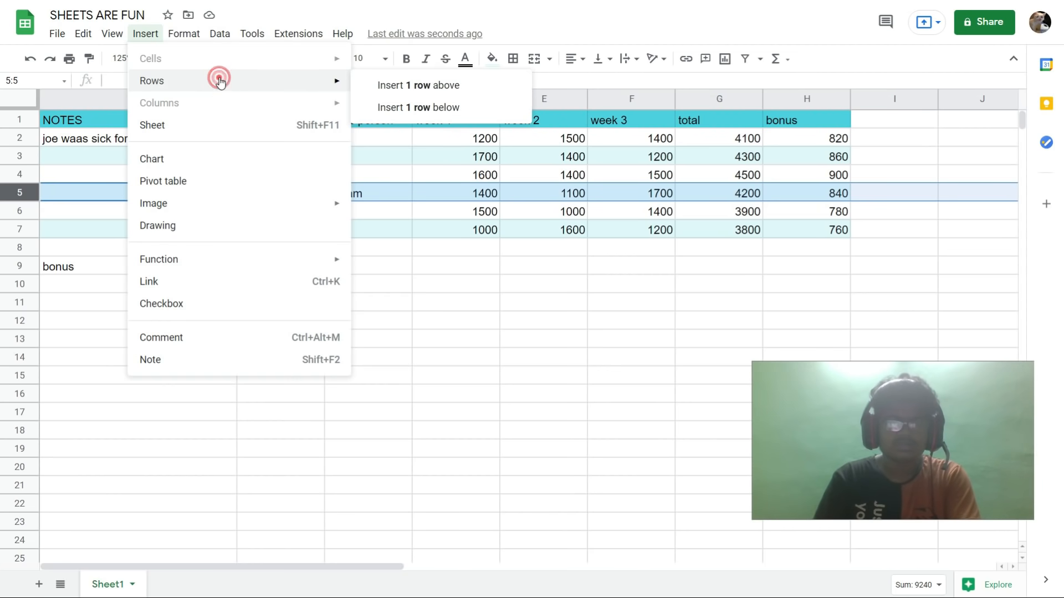
{"action": "left_click", "coordinate": [459, 107]}
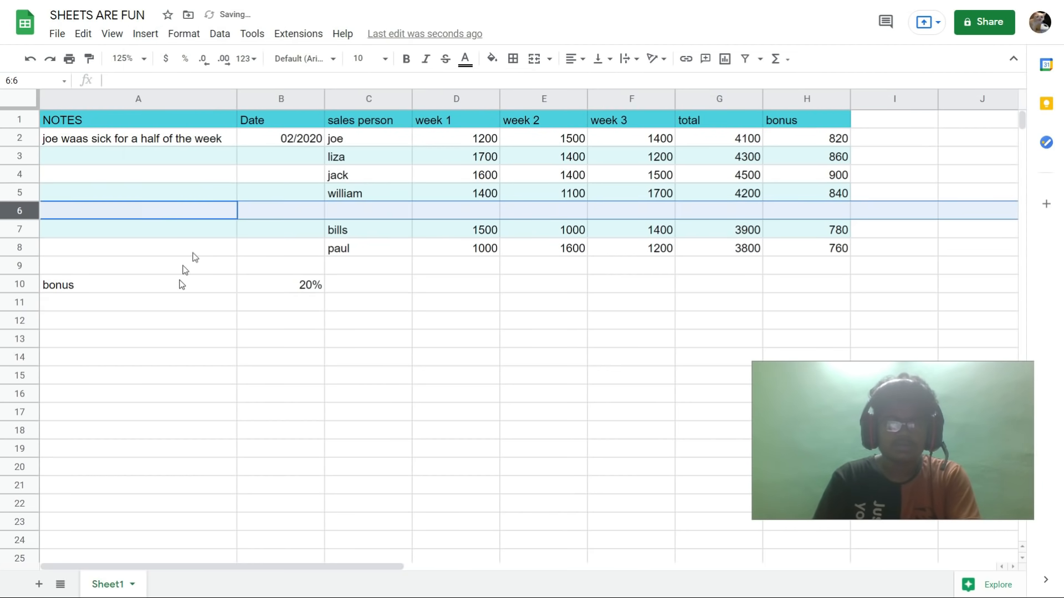
Enter the new salesperson's name in C6 with weekly sales of 1500, 1600 and 1700 in D6:F6
{"action": "left_click", "coordinate": [353, 213]}
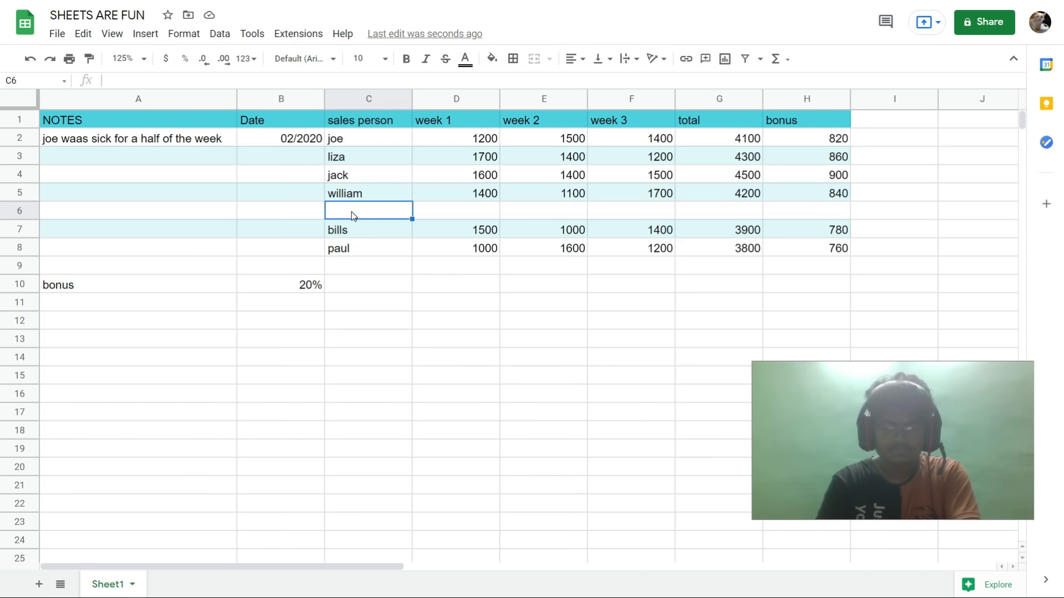
{"action": "type", "text": "patrick"}
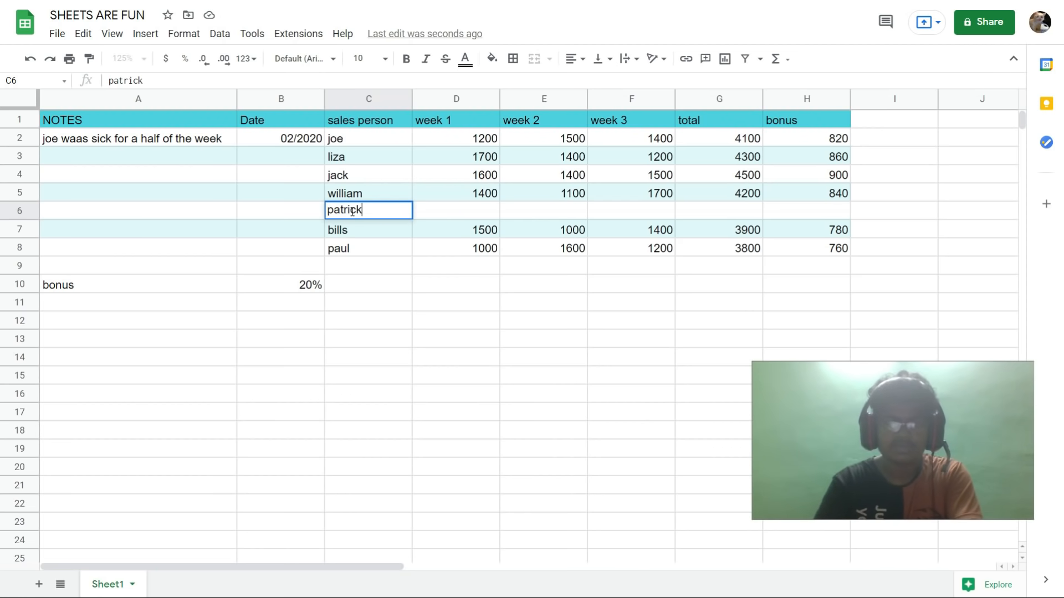
{"action": "key", "text": "Tab"}
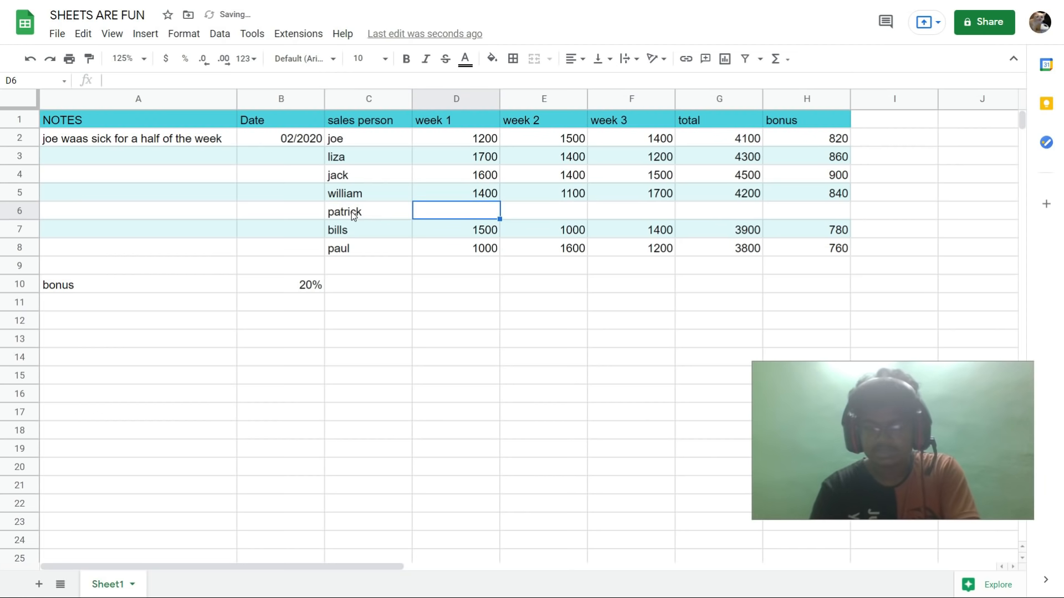
{"action": "type", "text": "1500"}
{"action": "key", "text": "Tab"}
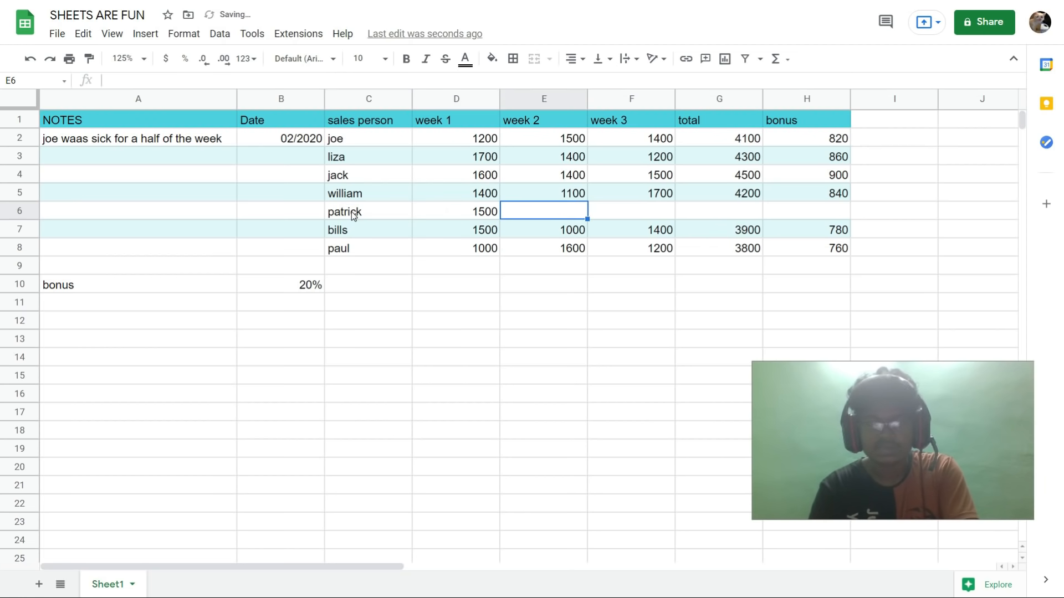
{"action": "type", "text": "1600"}
{"action": "key", "text": "Tab"}
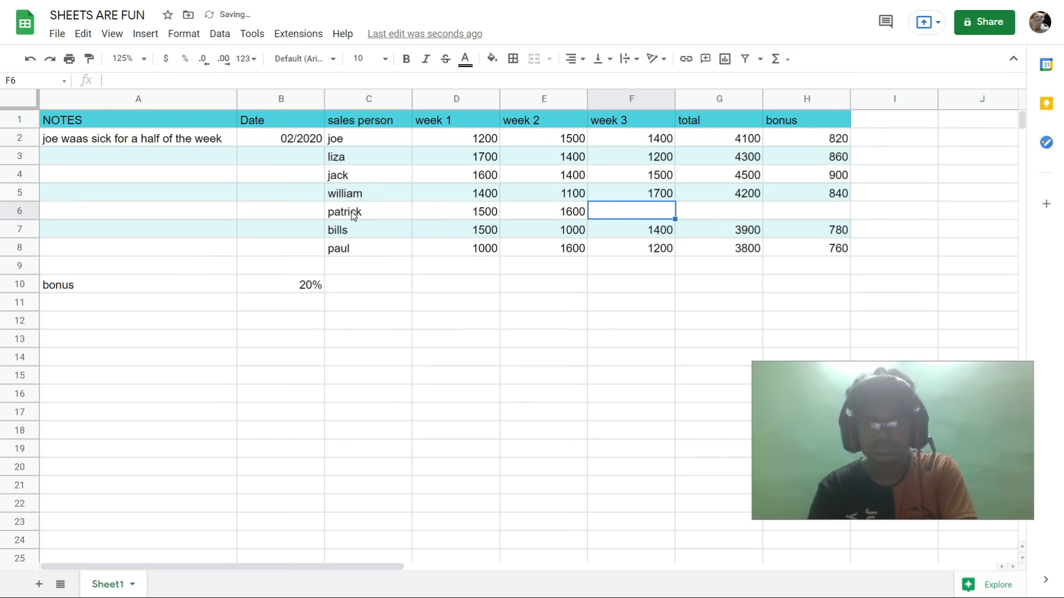
{"action": "type", "text": "1700"}
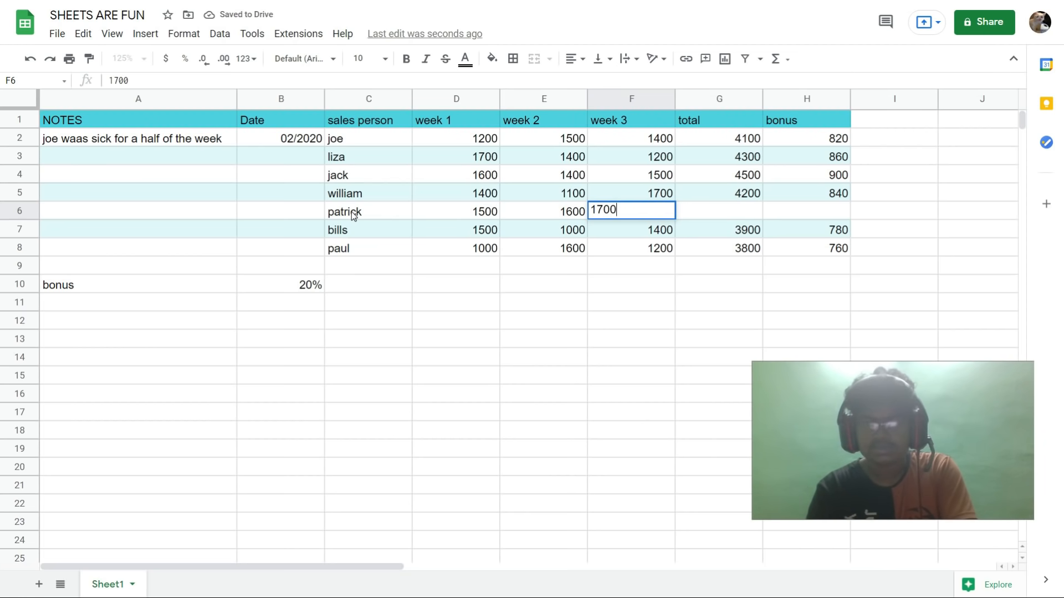
{"action": "key", "text": "Tab"}
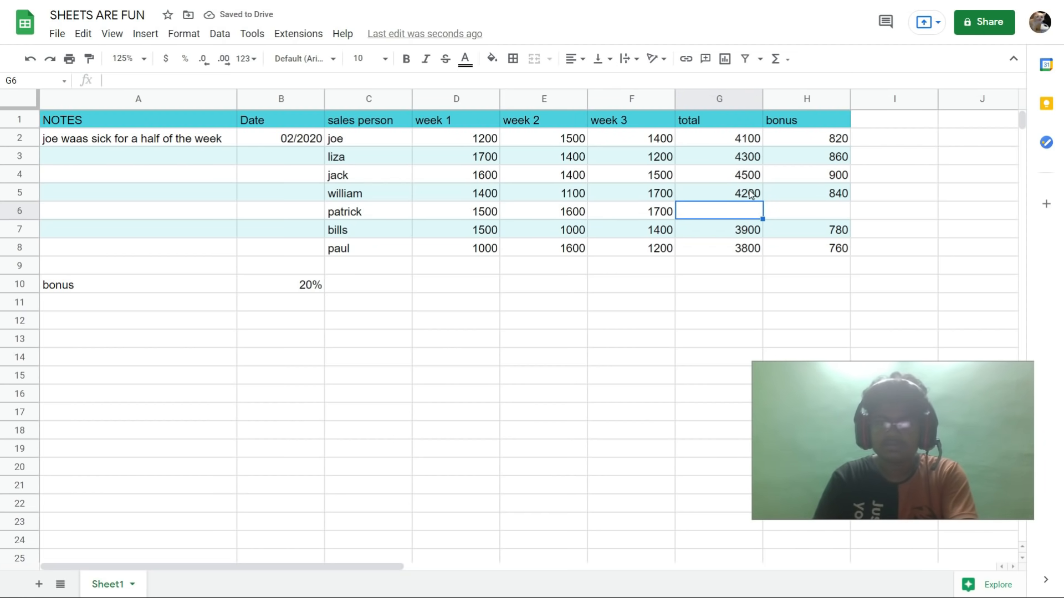
Try to fill the total formula from G2 down the total column through row 9
{"action": "left_click_drag", "start_coordinate": [700, 138], "coordinate": [760, 265]}
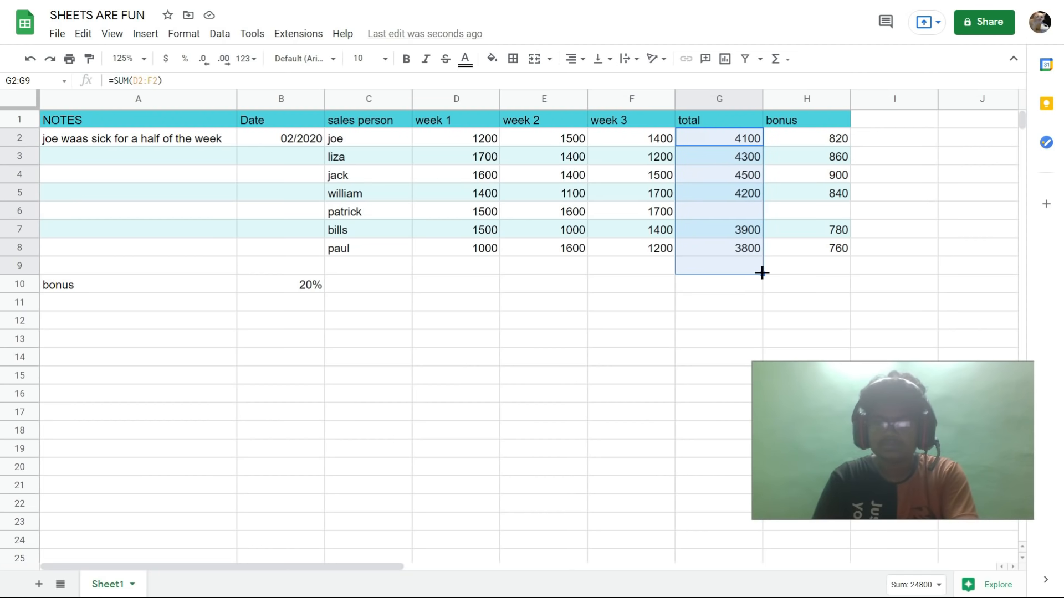
{"action": "left_click", "coordinate": [761, 273]}
{"action": "left_click", "coordinate": [762, 275]}
{"action": "left_click", "coordinate": [763, 274]}
{"action": "left_click", "coordinate": [737, 195]}
{"action": "left_click", "coordinate": [740, 212]}
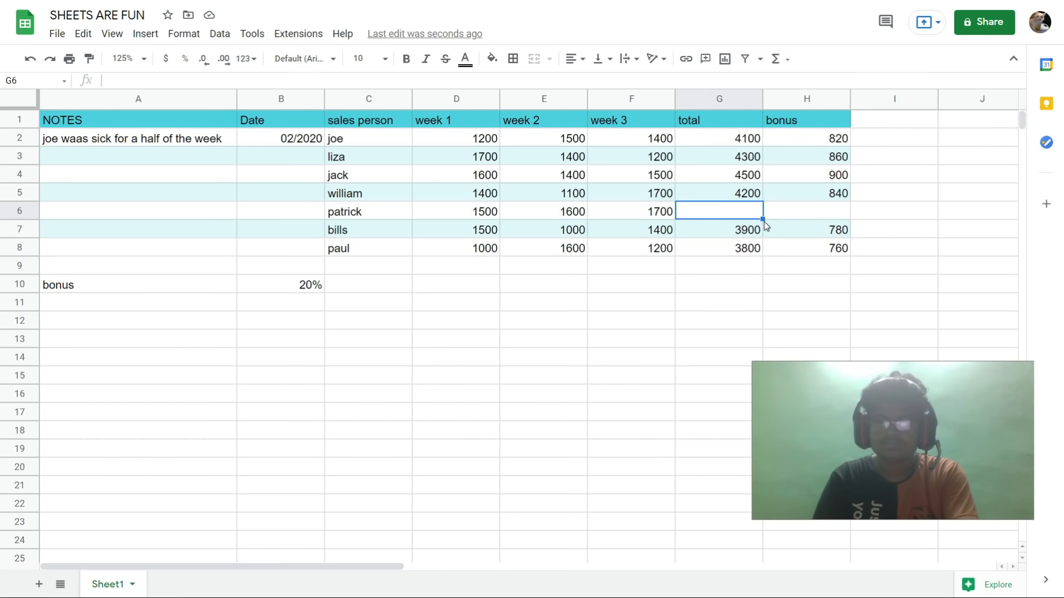
{"action": "left_click", "coordinate": [764, 218]}
{"action": "left_click", "coordinate": [763, 219]}
Fill the total and bonus formulas from row 2 down to cover the new salesperson in row 6
{"action": "left_click_drag", "start_coordinate": [686, 137], "coordinate": [753, 252]}
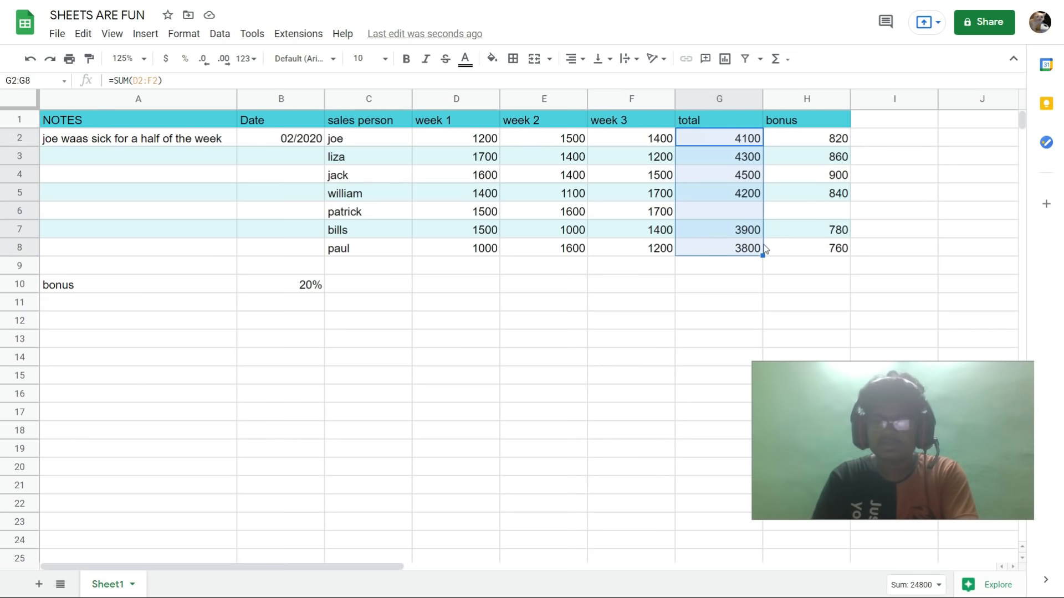
{"action": "left_click", "coordinate": [711, 126]}
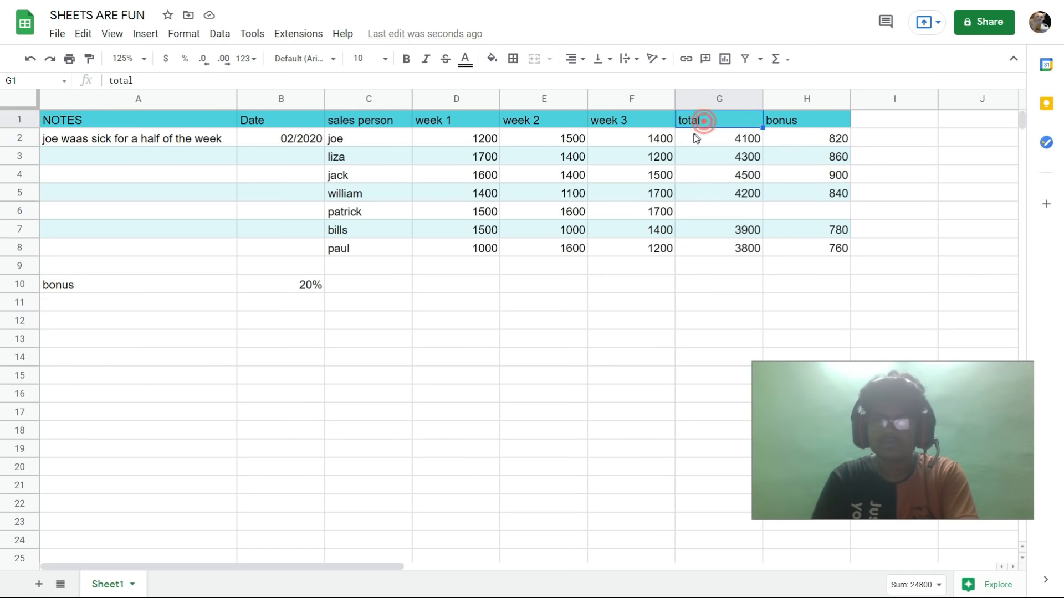
{"action": "left_click", "coordinate": [685, 137]}
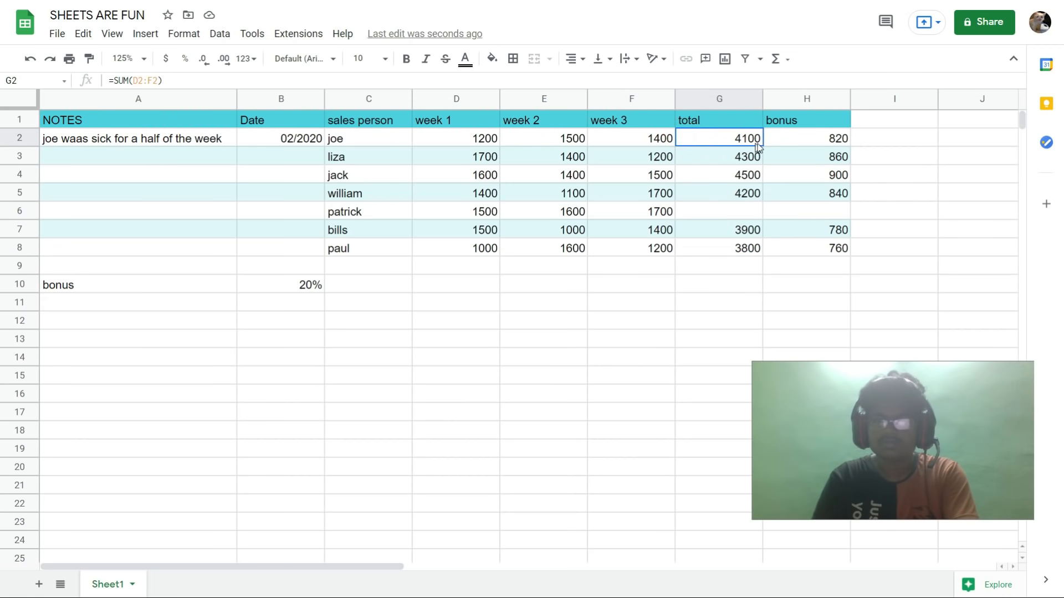
{"action": "left_click", "coordinate": [760, 147]}
{"action": "left_click", "coordinate": [752, 193]}
{"action": "left_click", "coordinate": [751, 209]}
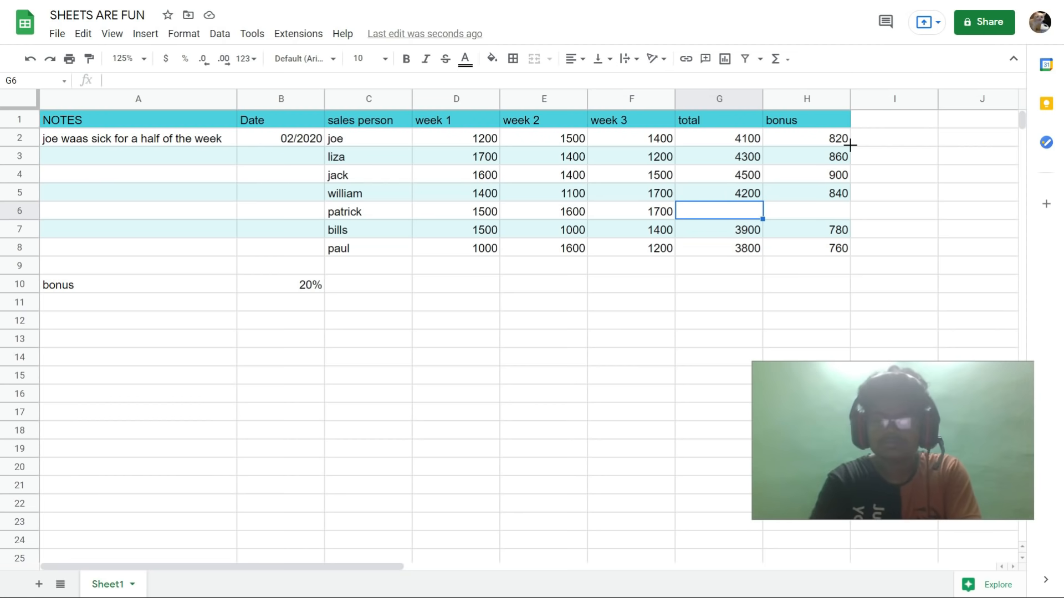
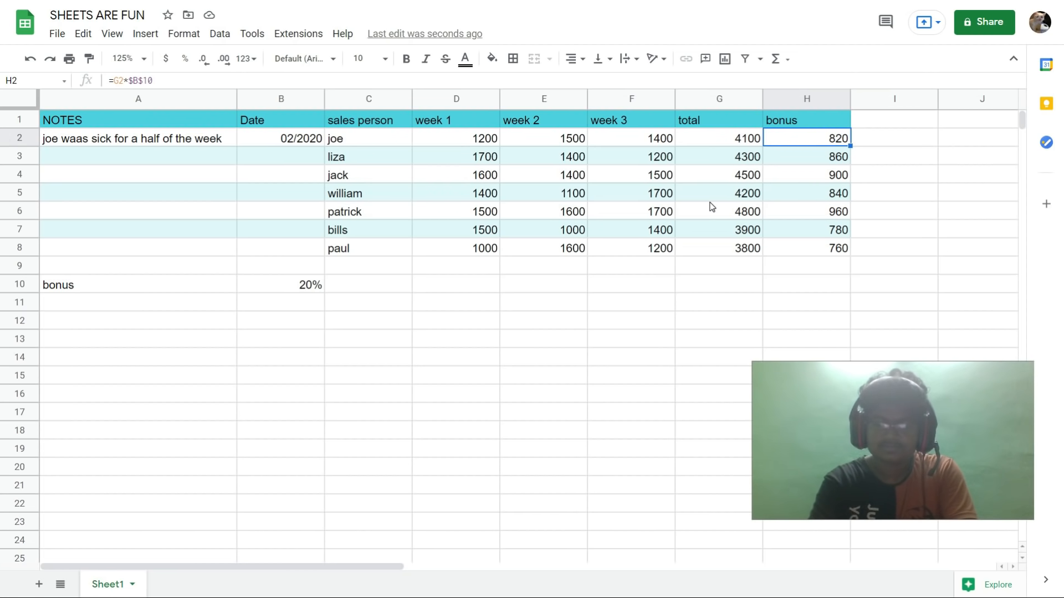
Exit the browser's full screen, enter 1 and 2 in C11:C12 and extend the number series to 10 in C20
{"action": "key", "text": "F11"}
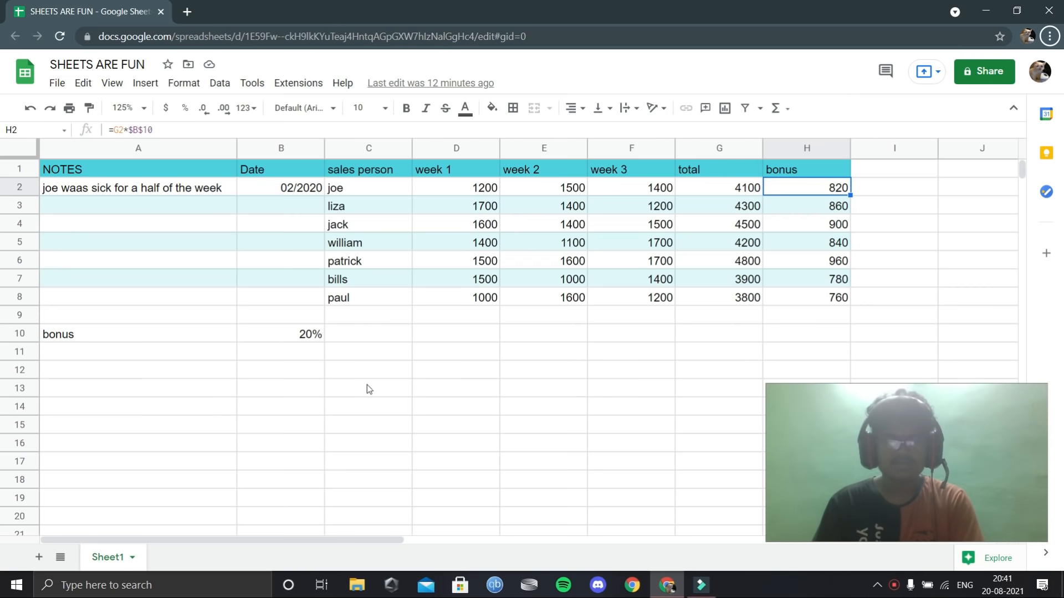
{"action": "left_click", "coordinate": [378, 357]}
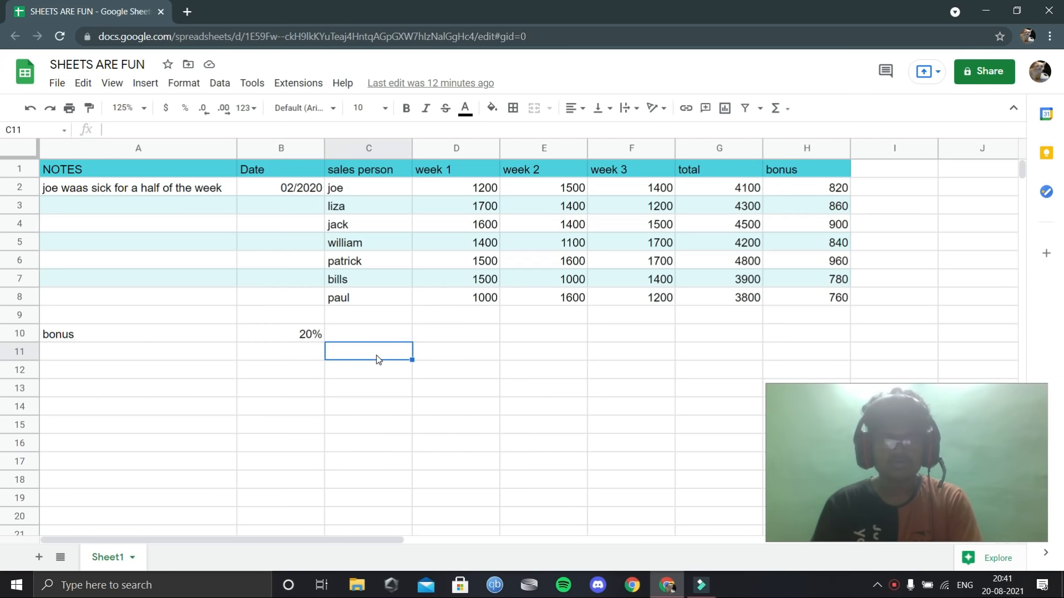
{"action": "scroll", "coordinate": [371, 358], "scroll_direction": "down", "scroll_amount": 2}
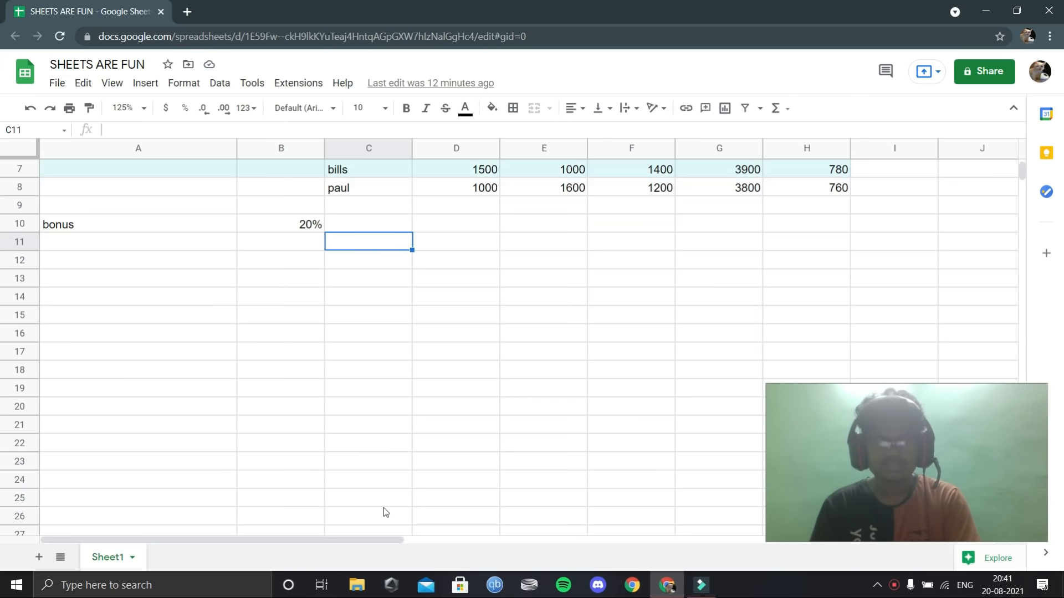
{"action": "scroll", "coordinate": [384, 508], "scroll_direction": "up", "scroll_amount": 2}
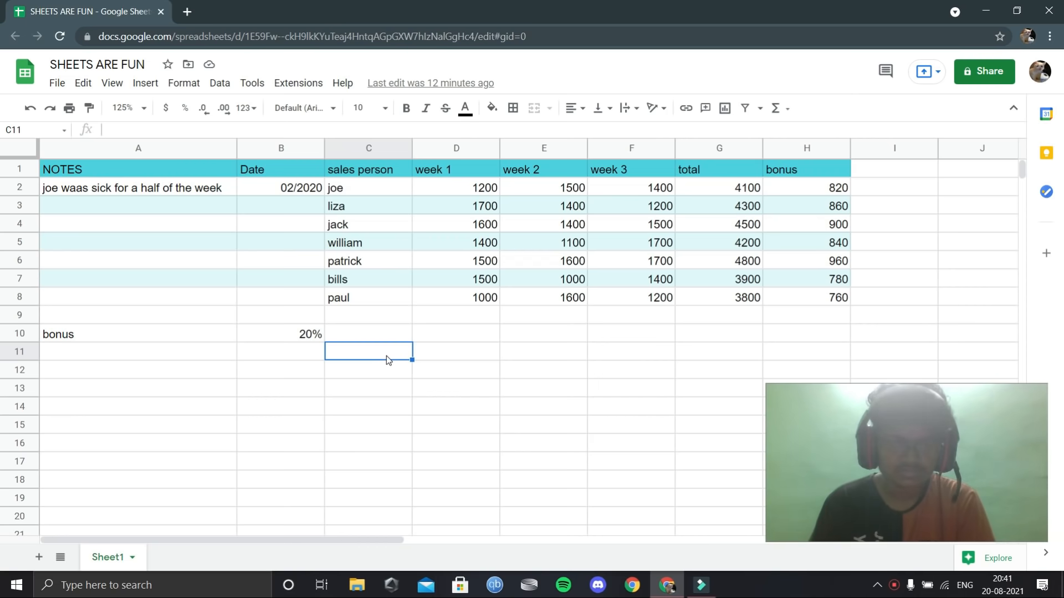
{"action": "type", "text": "1"}
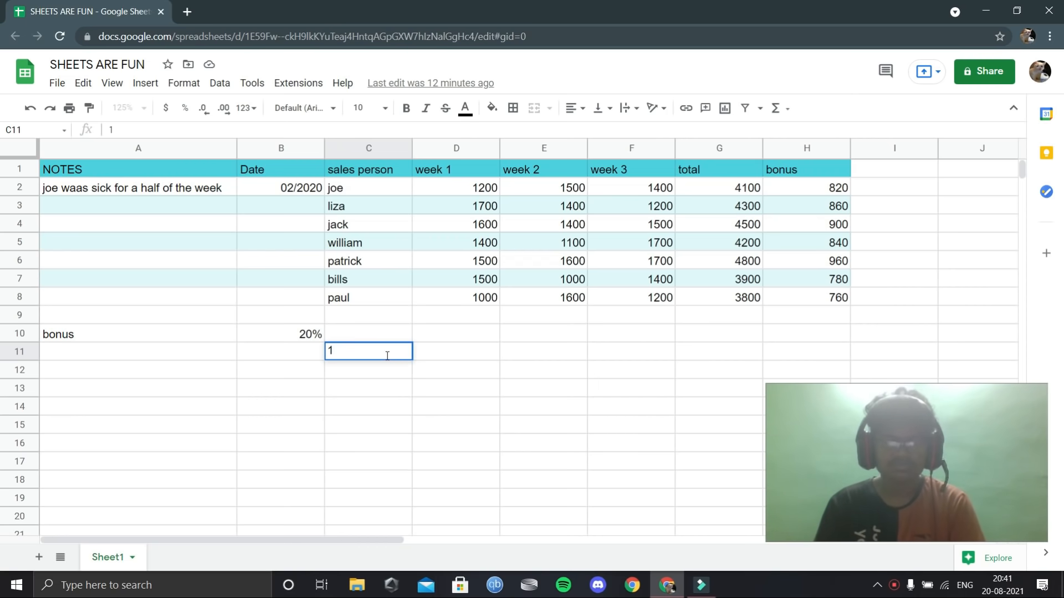
{"action": "key", "text": "Return"}
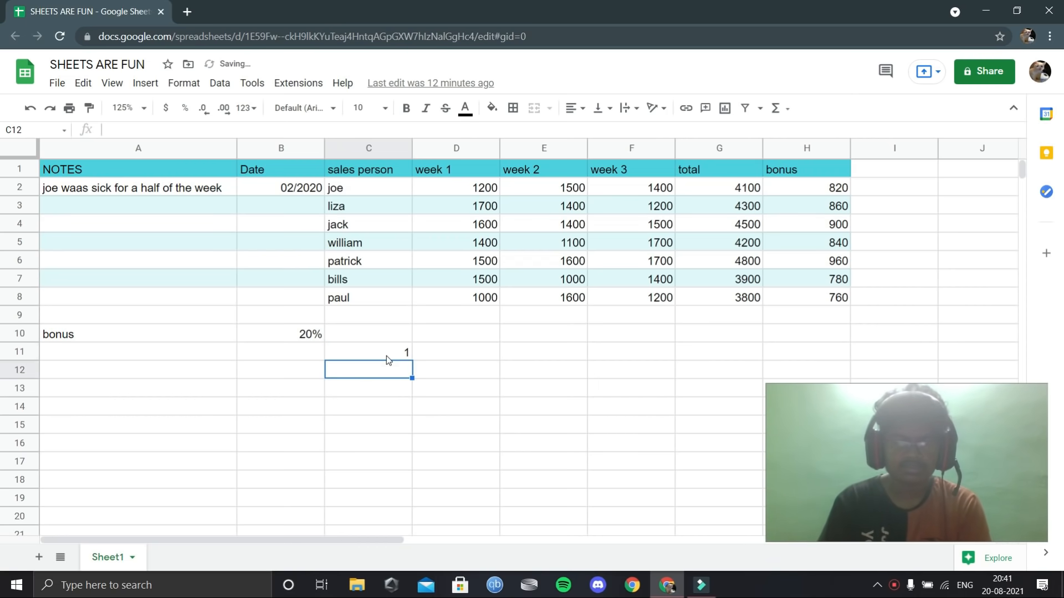
{"action": "type", "text": "2"}
{"action": "left_click", "coordinate": [400, 384]}
{"action": "left_click_drag", "start_coordinate": [332, 348], "coordinate": [412, 518]}
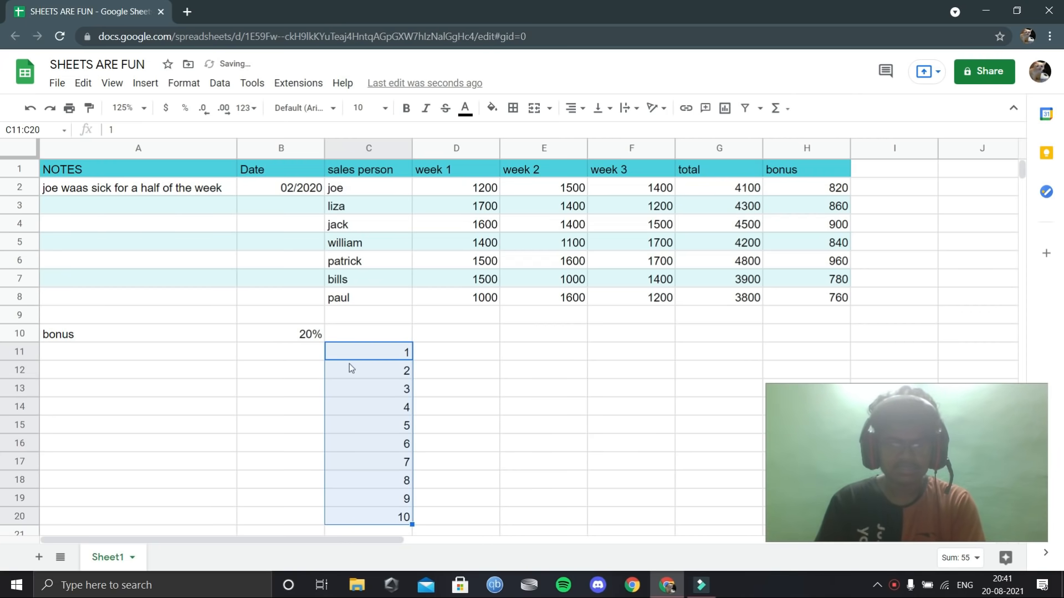
{"action": "left_click", "coordinate": [293, 389]}
{"action": "left_click", "coordinate": [374, 351]}
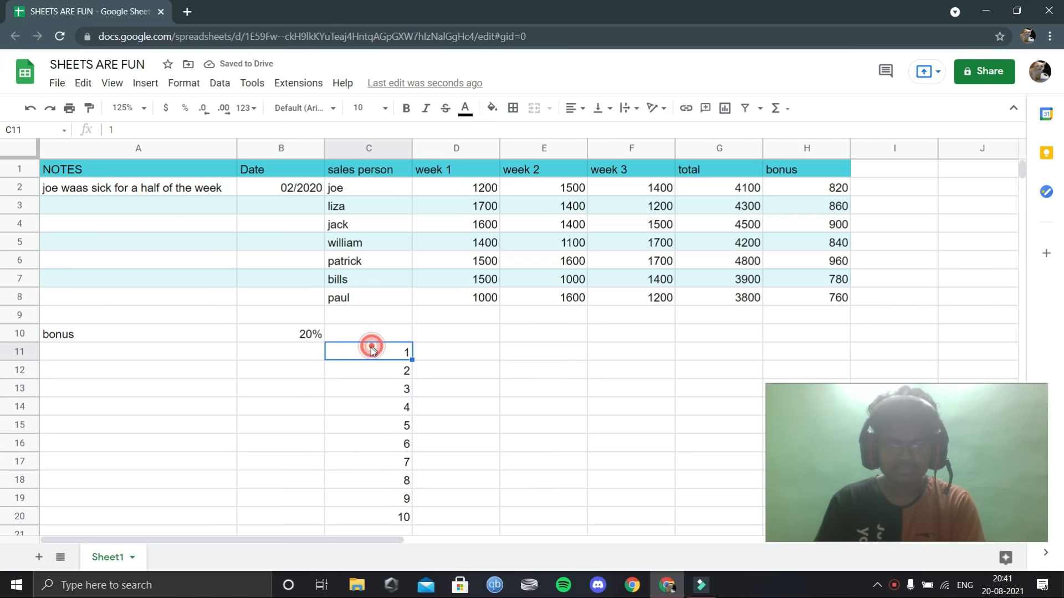
{"action": "scroll", "coordinate": [375, 431], "scroll_direction": "down", "scroll_amount": 1}
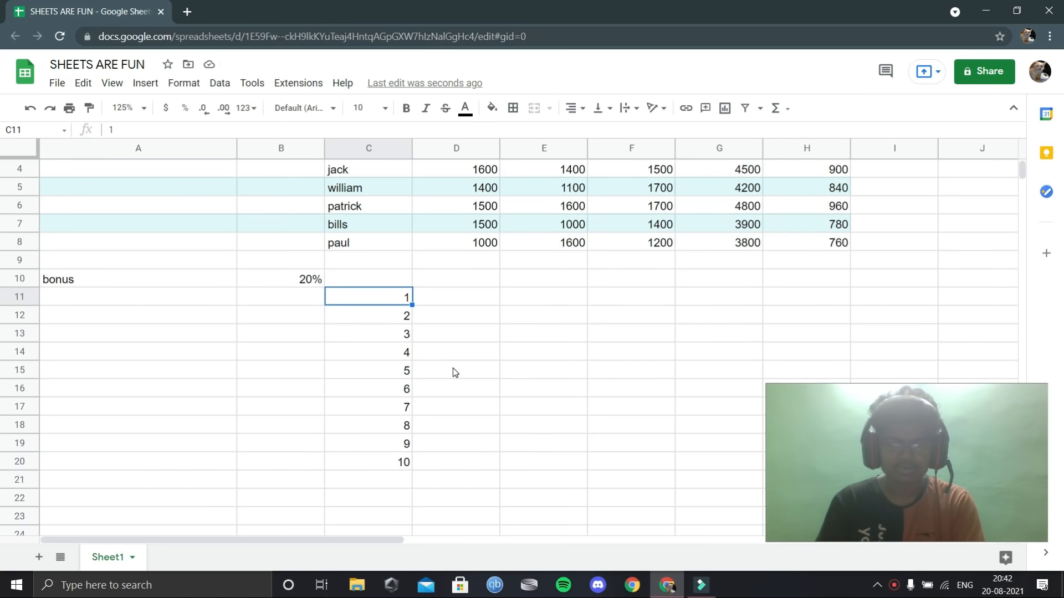
Enter 2 in D11 and 4 in D12 beside the existing number series
{"action": "left_click", "coordinate": [480, 302]}
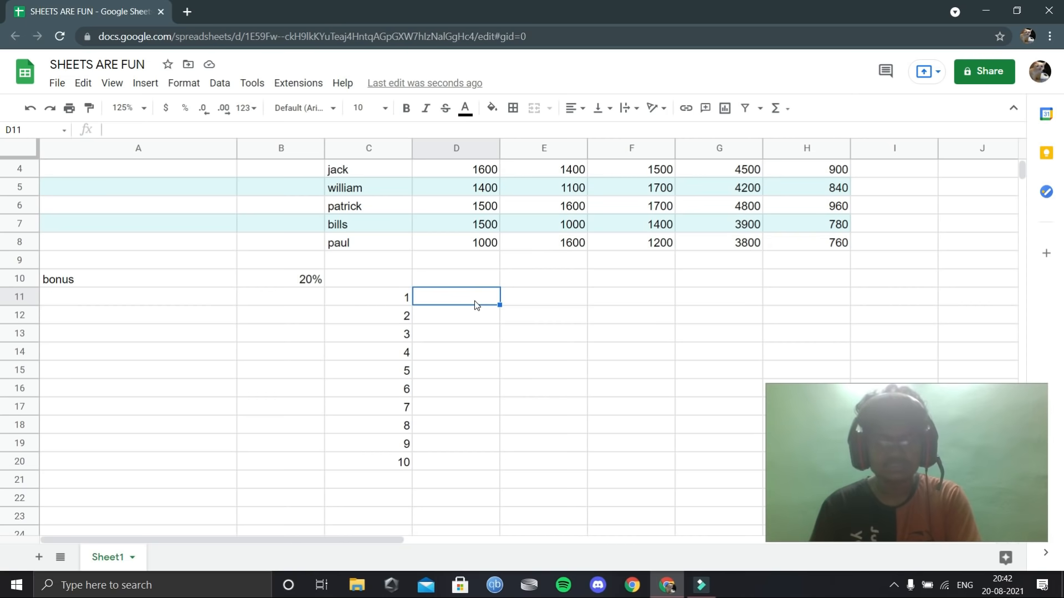
{"action": "type", "text": "2"}
{"action": "key", "text": "Return"}
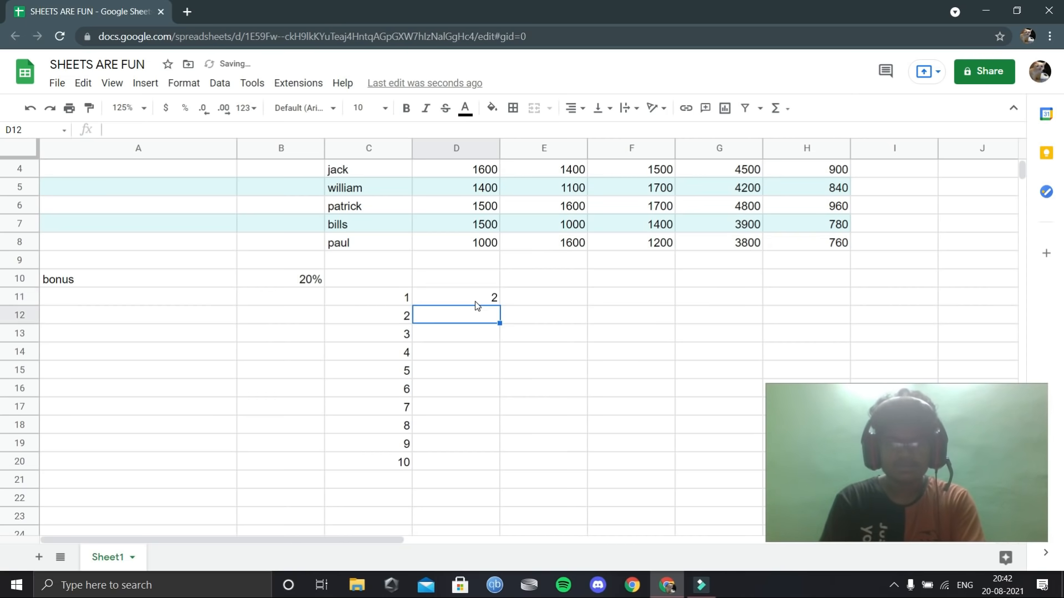
{"action": "type", "text": "4"}
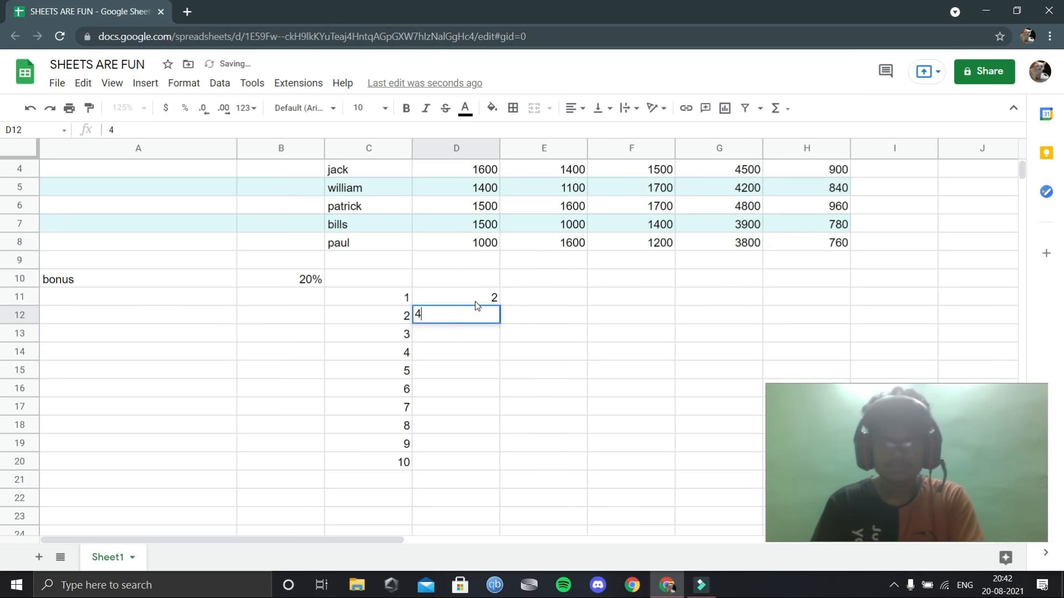
{"action": "key", "text": "Return"}
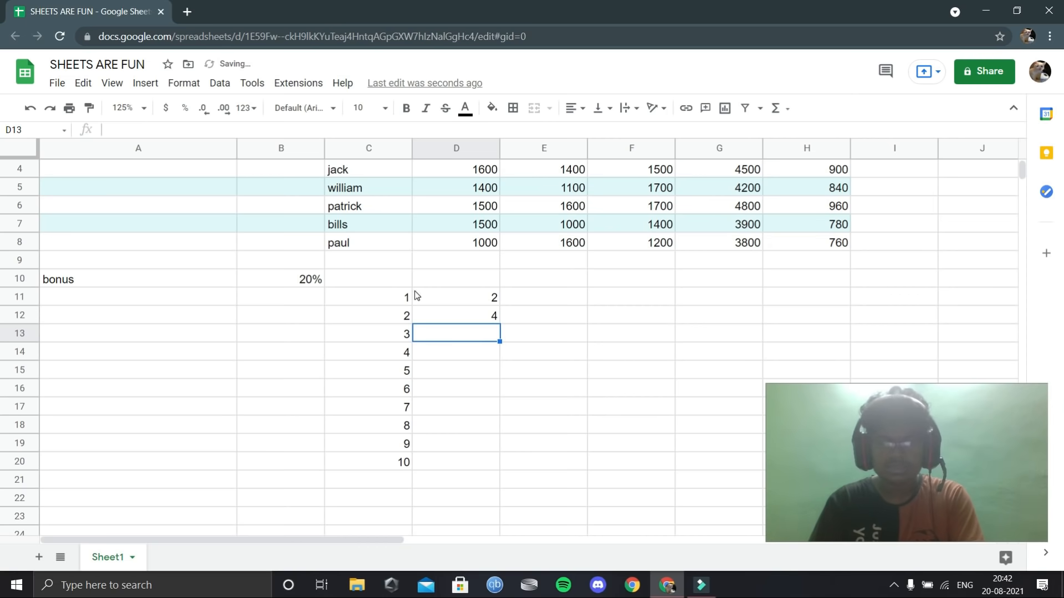
Extend the even-number series from D11:D12 down to 20 in D20
{"action": "left_click_drag", "start_coordinate": [410, 283], "coordinate": [458, 319]}
{"action": "left_click", "coordinate": [449, 379]}
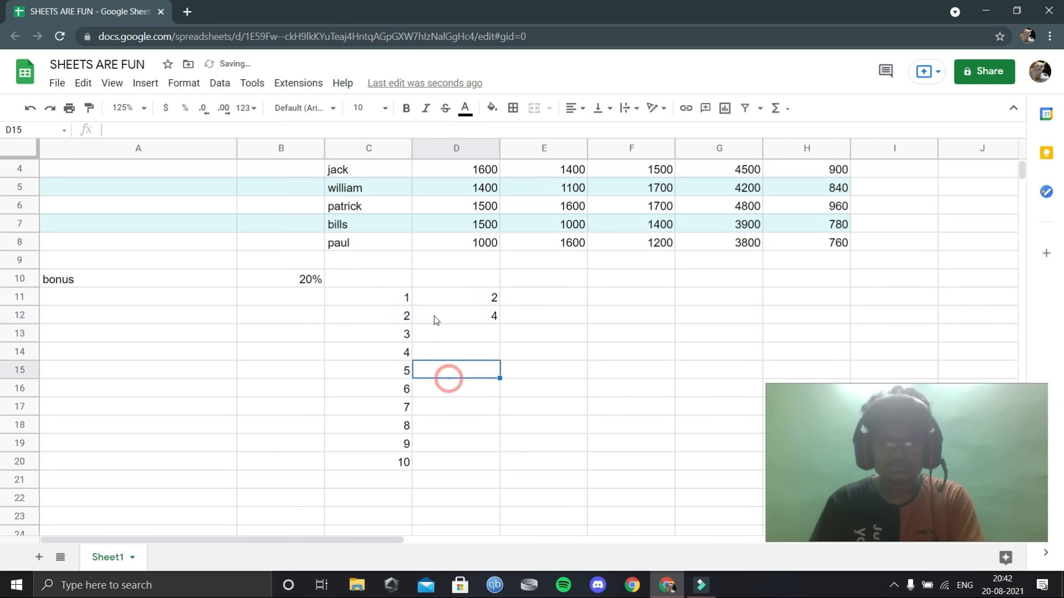
{"action": "left_click_drag", "start_coordinate": [412, 292], "coordinate": [475, 313]}
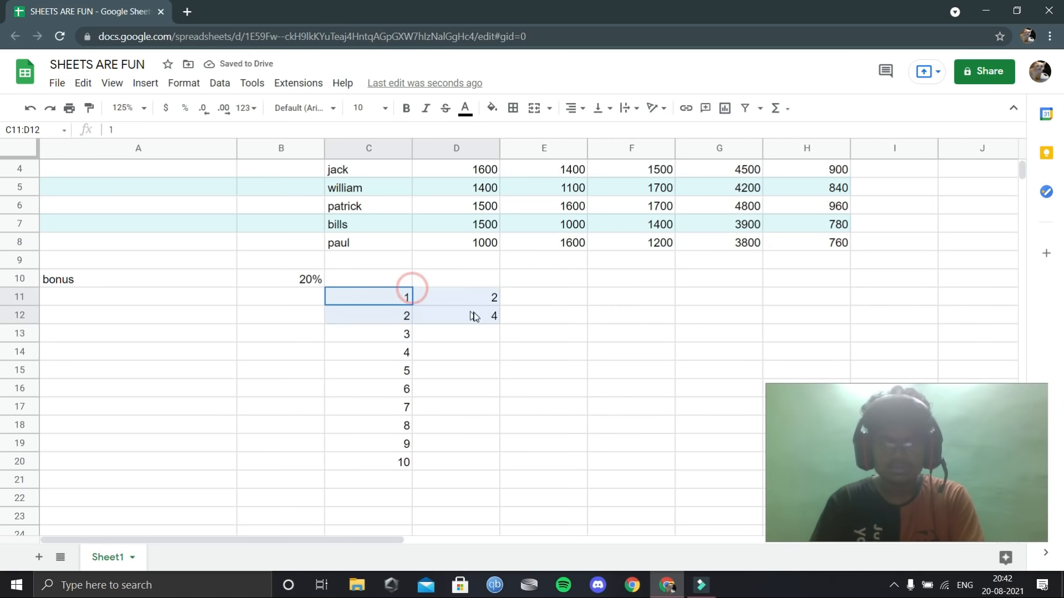
{"action": "left_click", "coordinate": [497, 372]}
{"action": "left_click_drag", "start_coordinate": [413, 288], "coordinate": [493, 464]}
{"action": "left_click", "coordinate": [425, 408]}
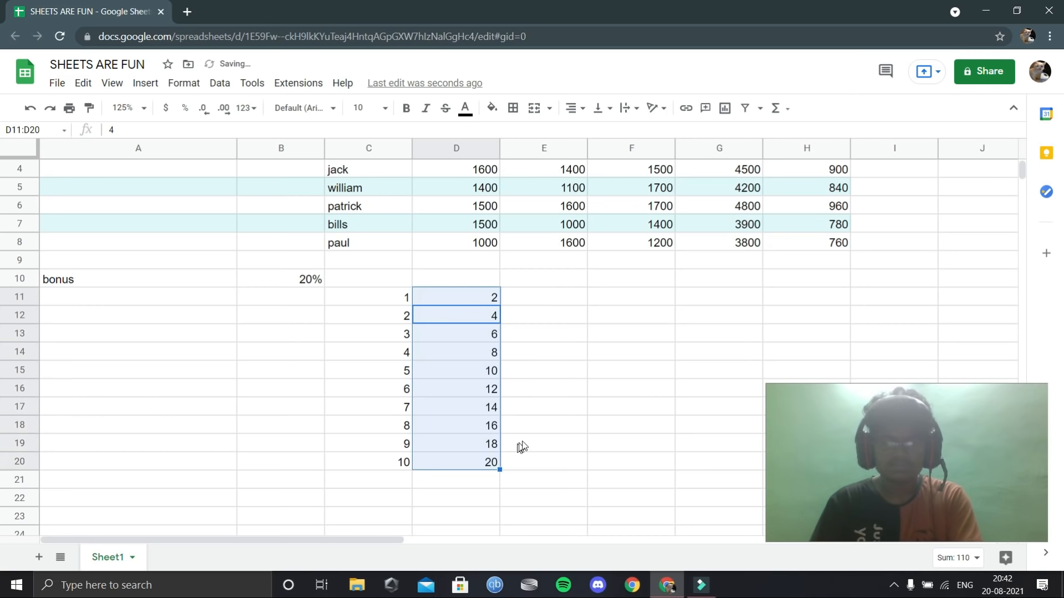
{"action": "left_click", "coordinate": [523, 442]}
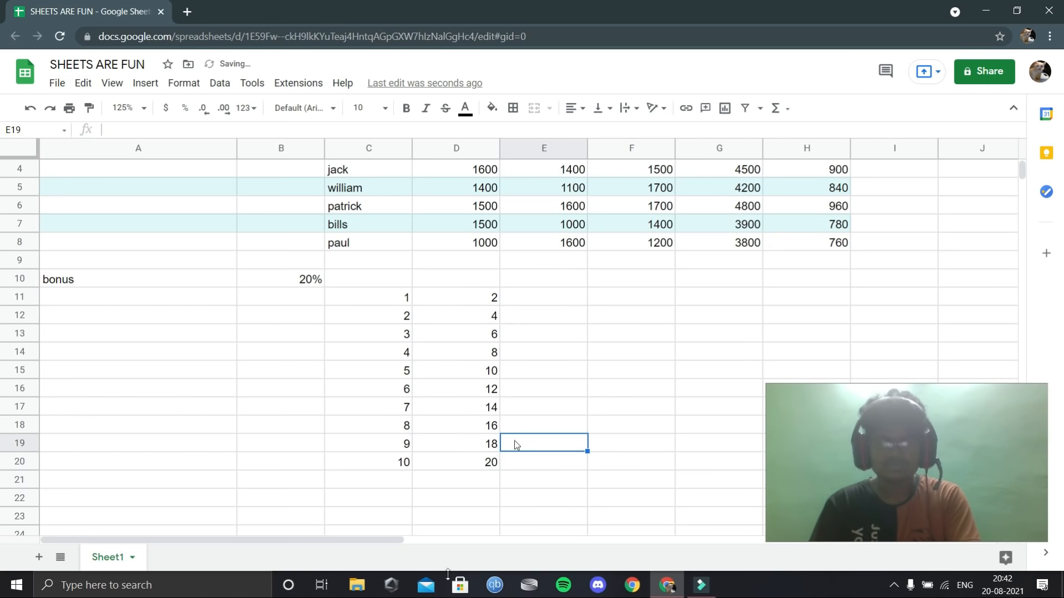
{"action": "left_click", "coordinate": [550, 296]}
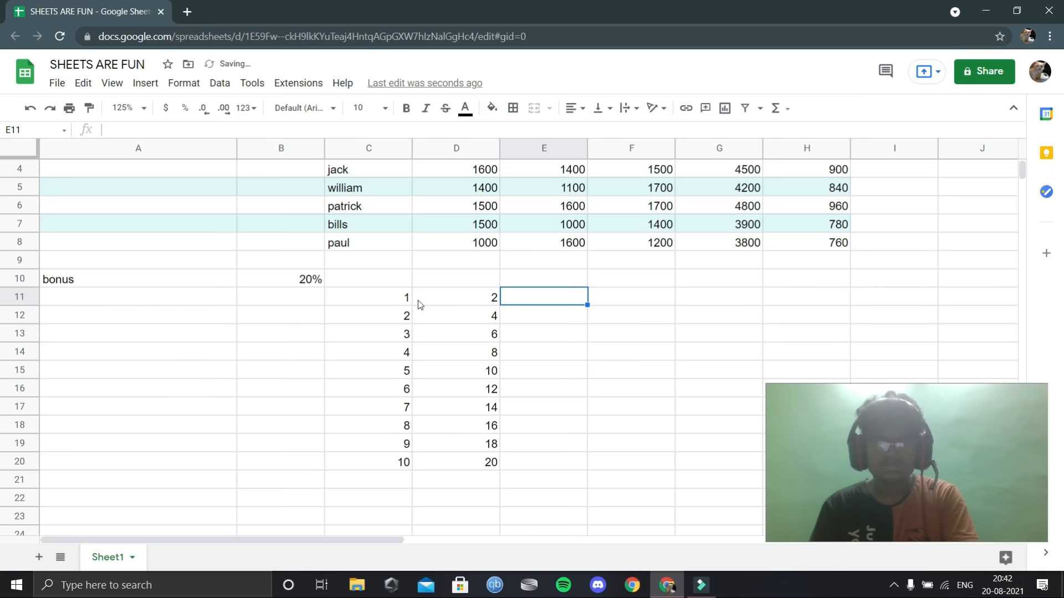
{"action": "mouse_move", "coordinate": [325, 291]}
{"action": "left_mouse_down"}
{"action": "mouse_move", "coordinate": [364, 315]}
{"action": "mouse_move", "coordinate": [338, 299]}
{"action": "left_mouse_up"}
{"action": "left_click", "coordinate": [242, 425]}
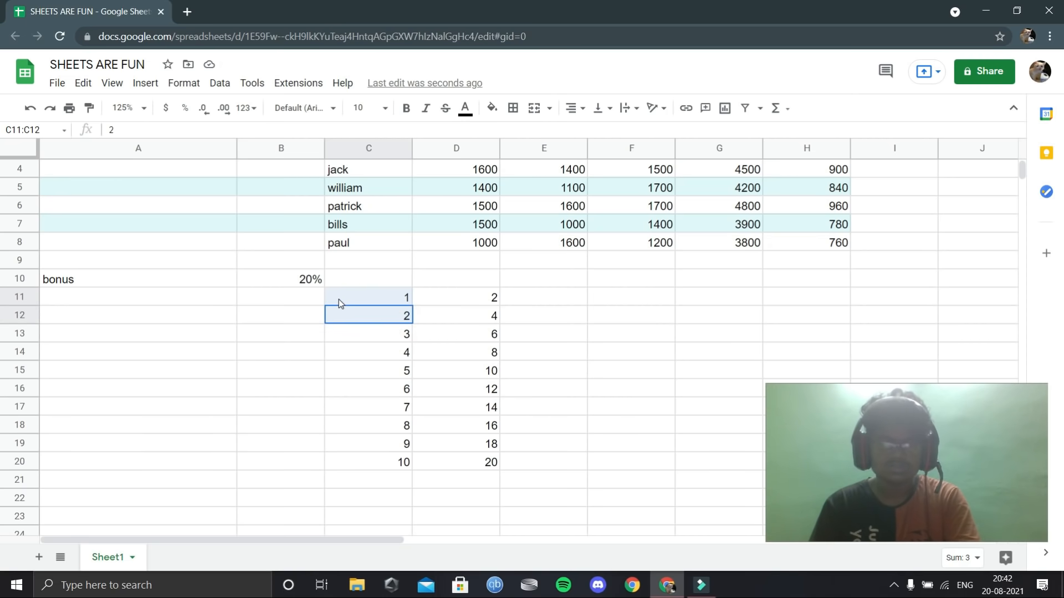
{"action": "left_click", "coordinate": [346, 401]}
{"action": "left_click_drag", "start_coordinate": [322, 283], "coordinate": [373, 304]}
{"action": "left_click", "coordinate": [339, 351]}
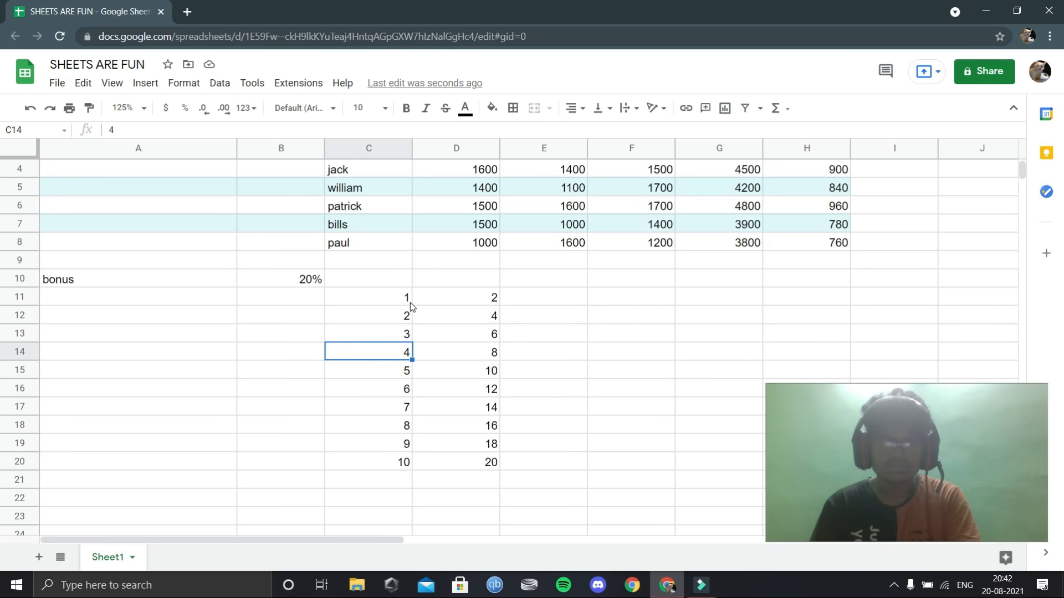
{"action": "left_click", "coordinate": [355, 294]}
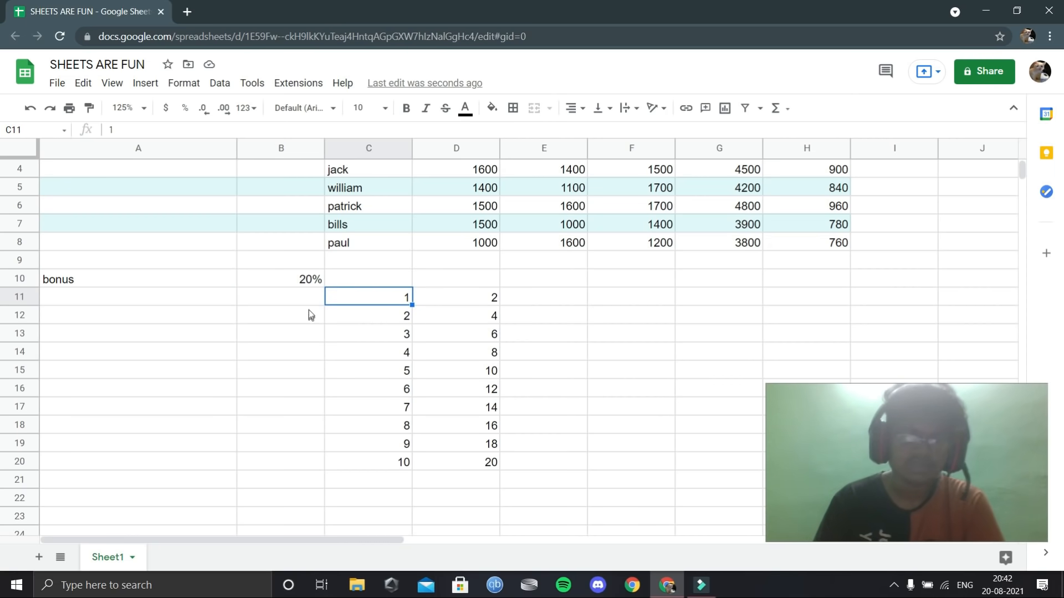
Enter 1 in B11 and 2 in B12 below the bonus percentage
{"action": "left_click", "coordinate": [307, 296]}
{"action": "type", "text": "1"}
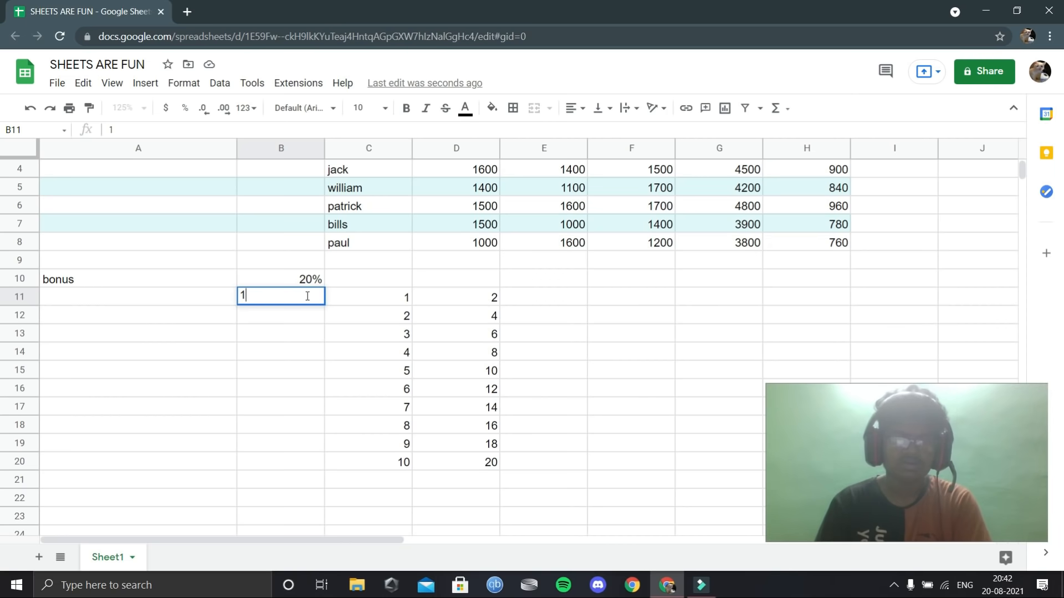
{"action": "key", "text": "Return"}
{"action": "type", "text": "2"}
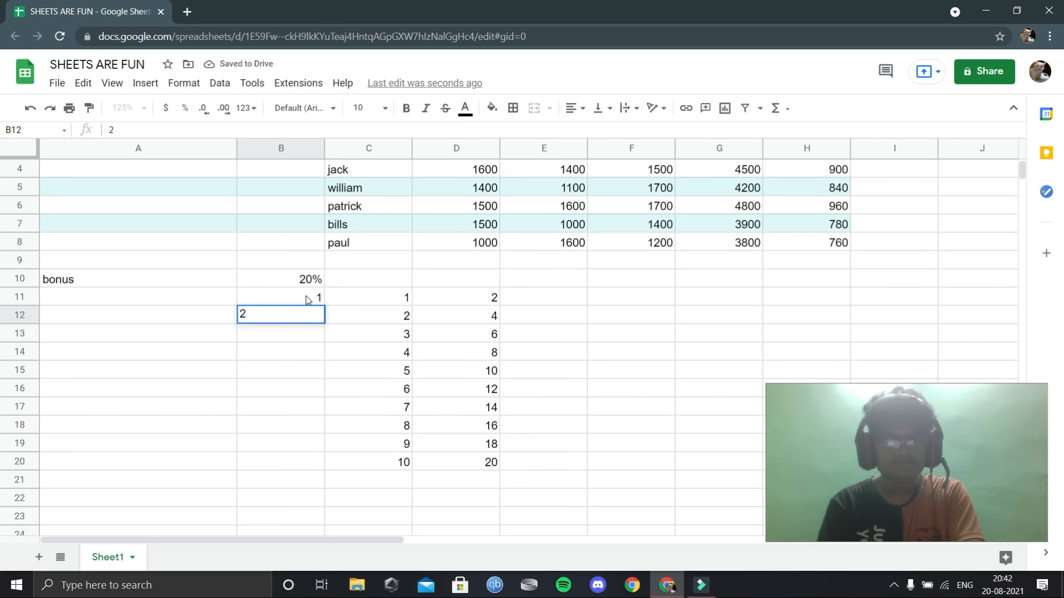
{"action": "key", "text": "Return"}
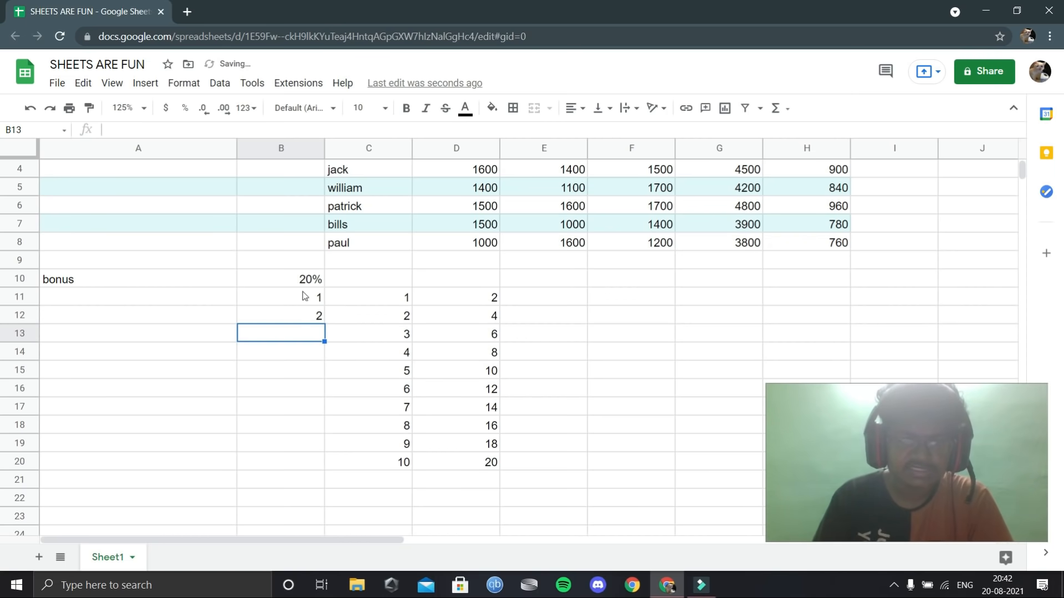
Fill the single value 1 from B11 down through B20
{"action": "left_click_drag", "start_coordinate": [242, 284], "coordinate": [263, 298]}
{"action": "left_click", "coordinate": [254, 332]}
{"action": "left_click", "coordinate": [236, 398]}
{"action": "left_click", "coordinate": [255, 335]}
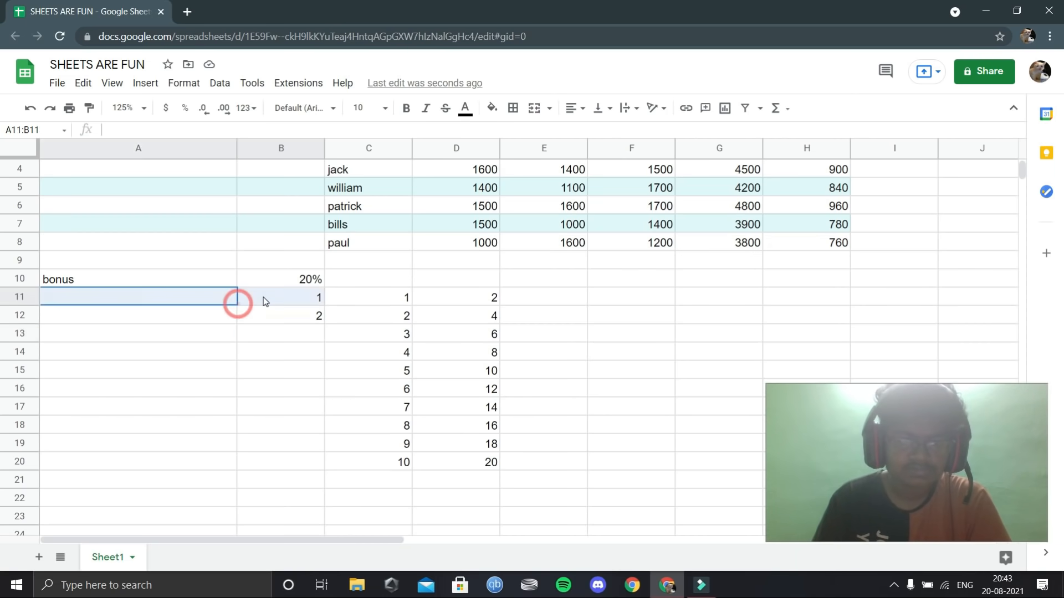
{"action": "left_click", "coordinate": [233, 355]}
{"action": "left_click", "coordinate": [323, 295]}
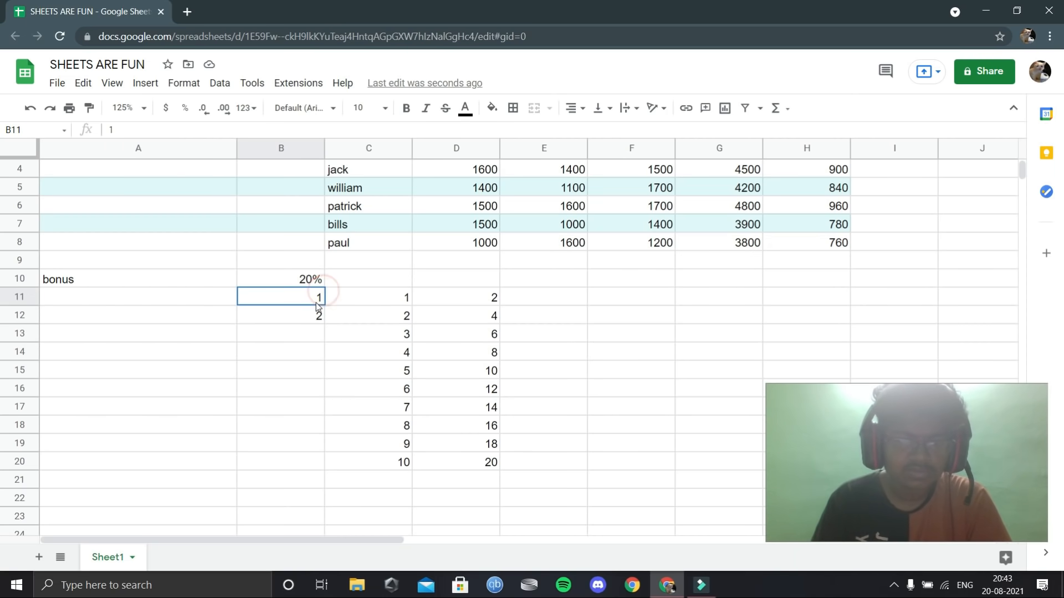
{"action": "left_click_drag", "start_coordinate": [324, 305], "coordinate": [322, 463]}
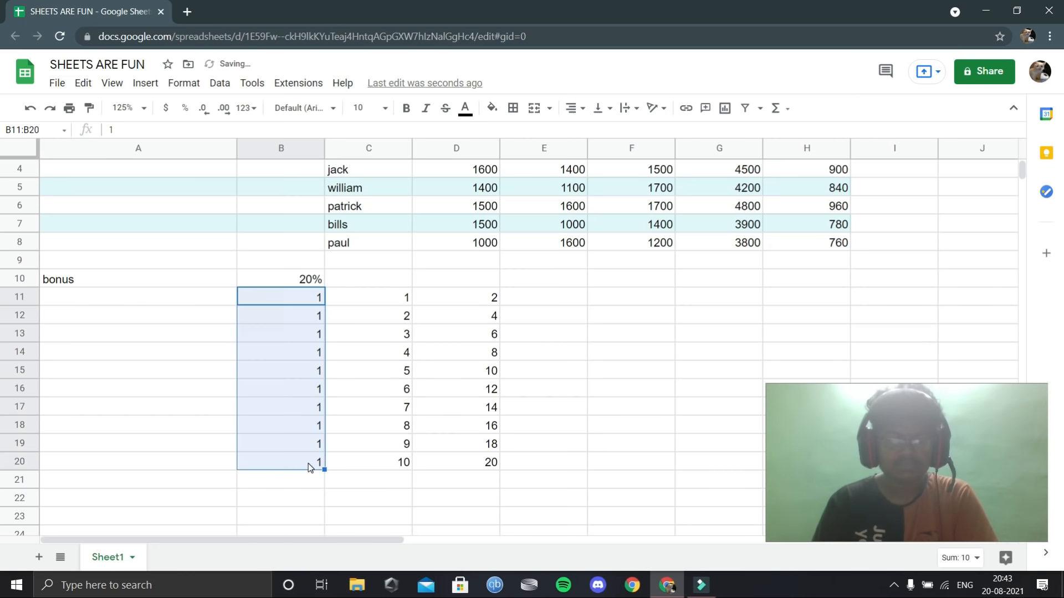
{"action": "left_click", "coordinate": [308, 320]}
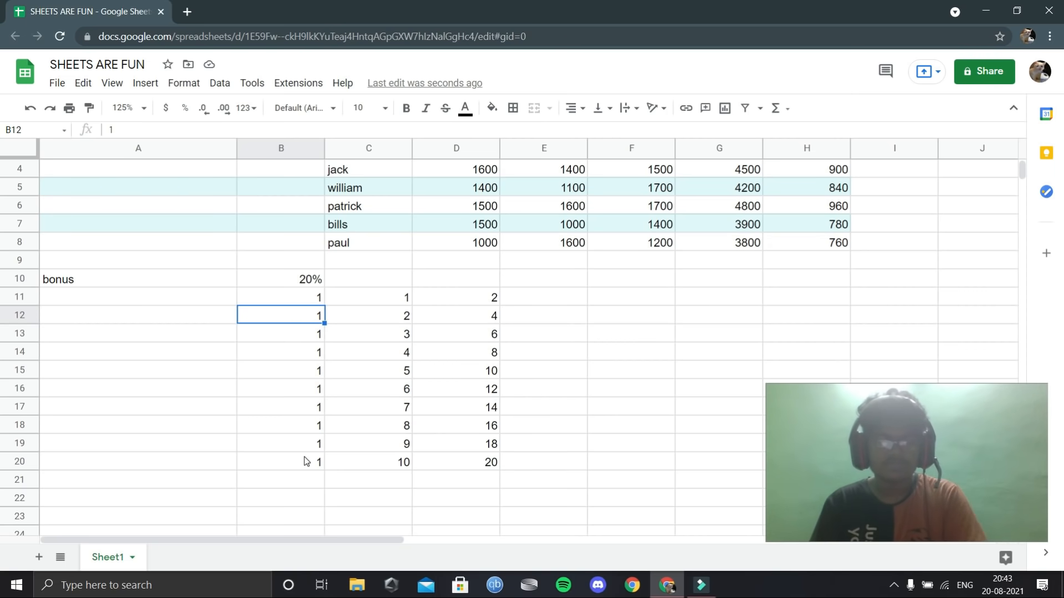
Clear all the practice number series in B11:D20
{"action": "left_click", "coordinate": [606, 370]}
{"action": "left_click_drag", "start_coordinate": [498, 466], "coordinate": [304, 300]}
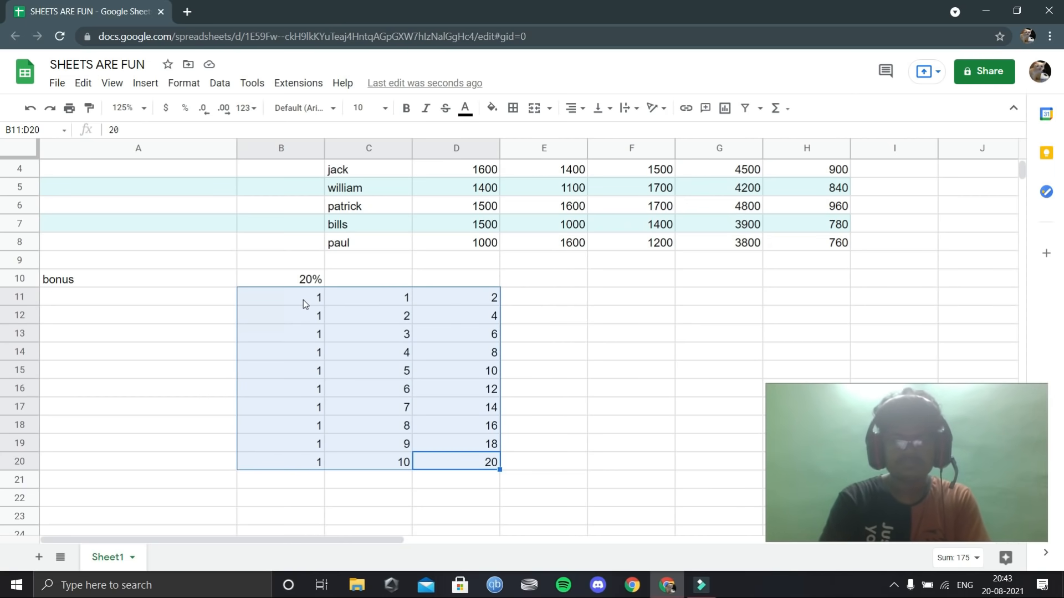
{"action": "key", "text": "Delete"}
{"action": "left_click", "coordinate": [548, 302]}
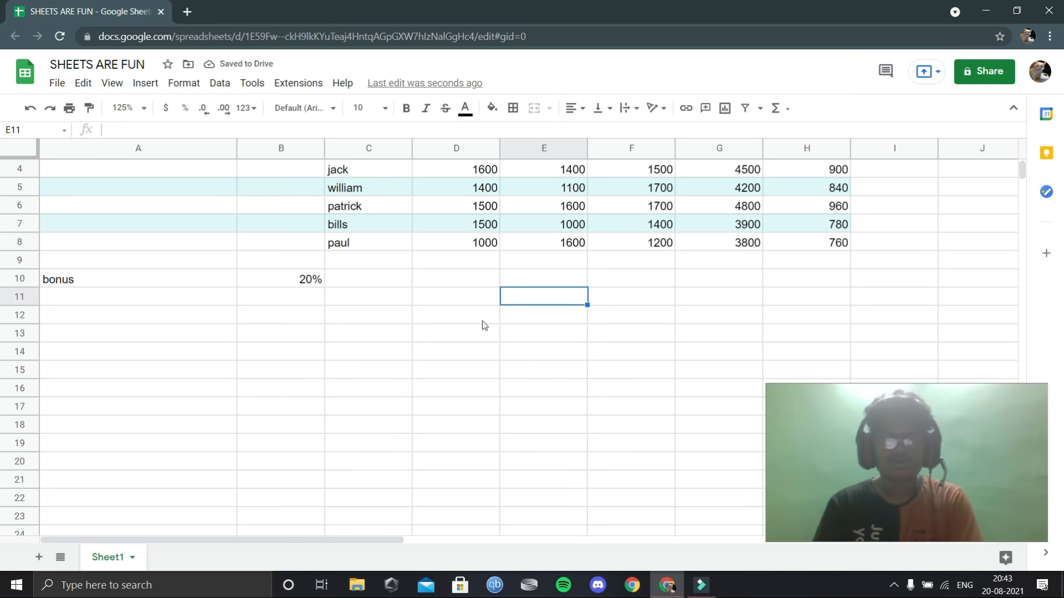
Enter the text "mond" in B12
{"action": "left_click", "coordinate": [297, 319]}
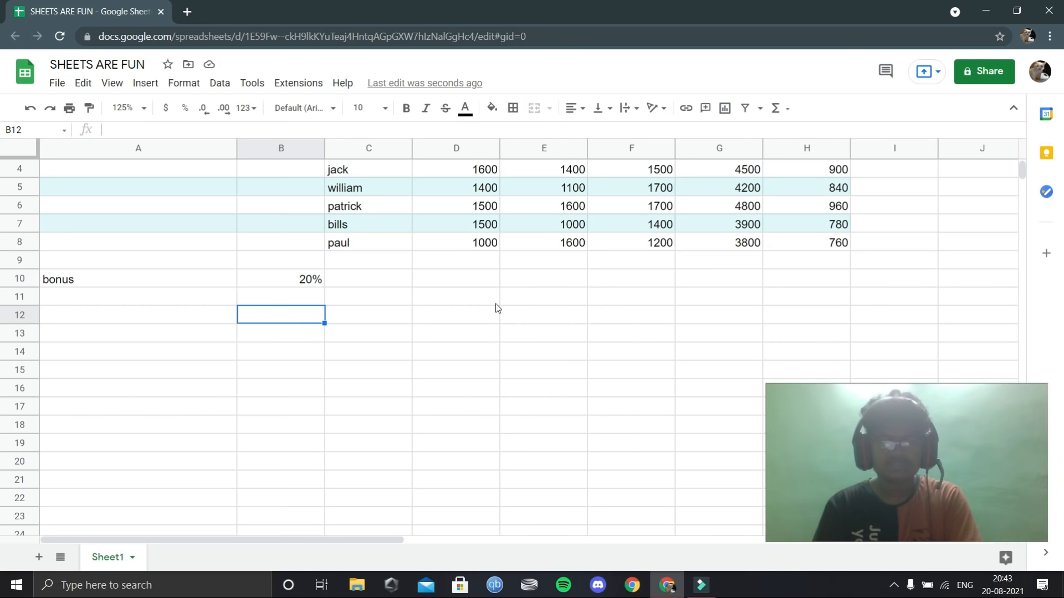
{"action": "type", "text": "mond"}
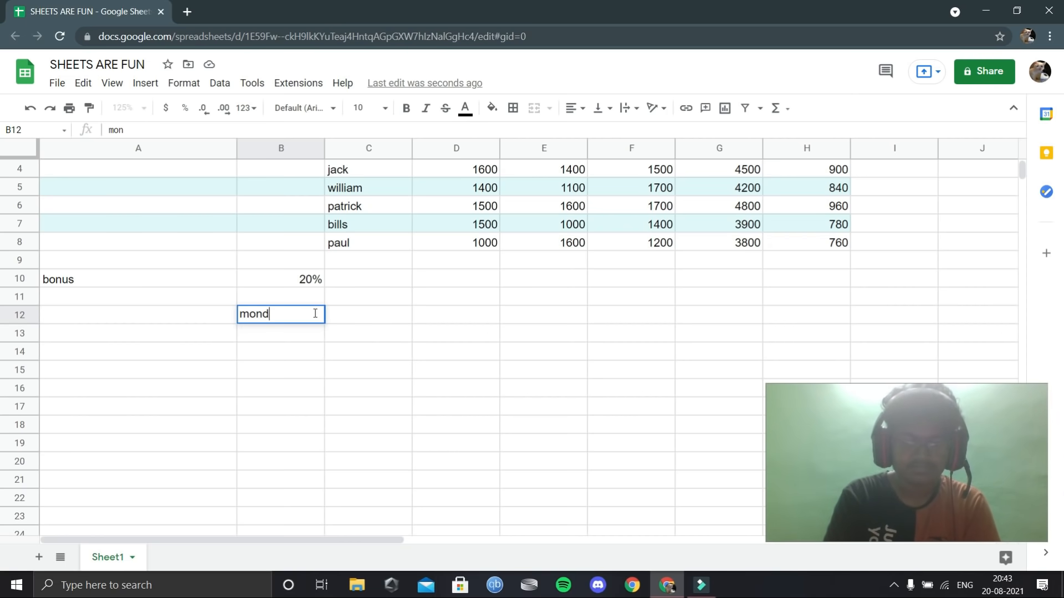
Enter monday in cell B12 and tuesday in cell B13
{"action": "type", "text": "ay"}
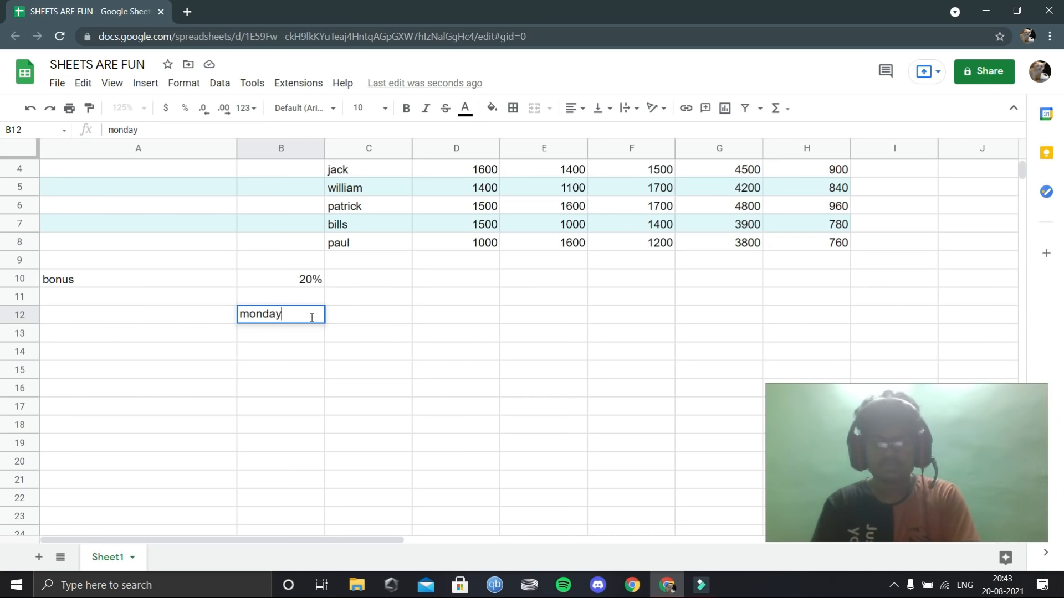
{"action": "key", "text": "Return"}
{"action": "type", "text": "tuesday"}
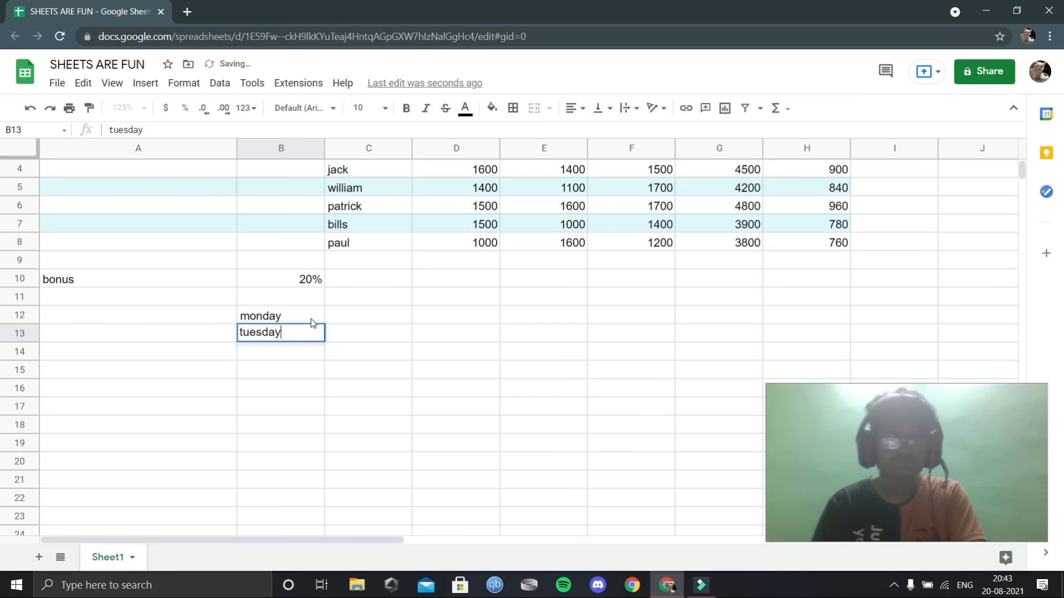
{"action": "left_click", "coordinate": [314, 313]}
Autofill the weekday series from B12:B13 down column B to row 20
{"action": "left_click_drag", "start_coordinate": [240, 306], "coordinate": [323, 338]}
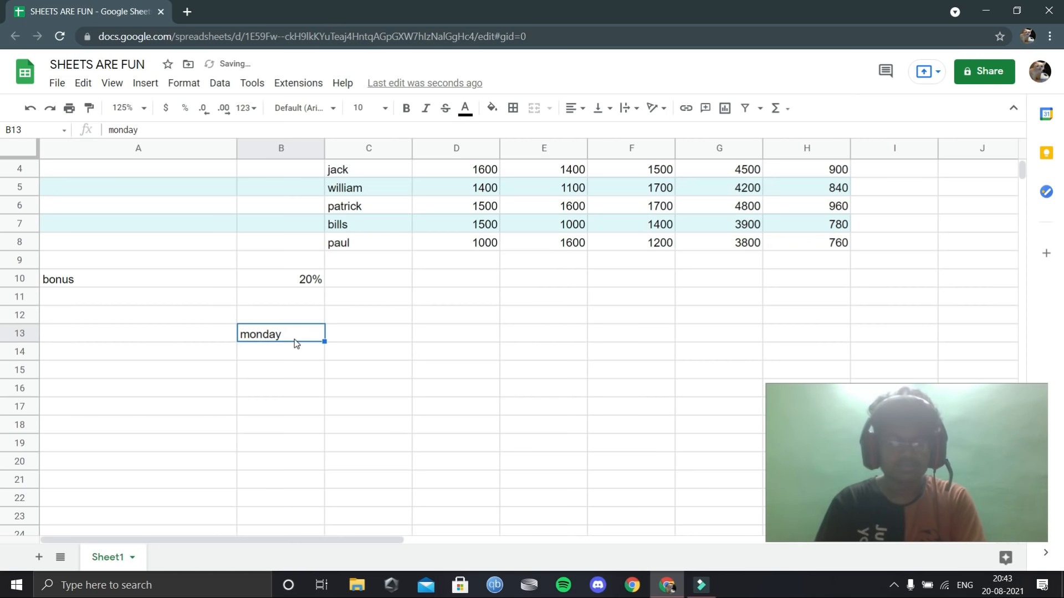
{"action": "key", "text": "ctrl+z"}
{"action": "left_click", "coordinate": [288, 313]}
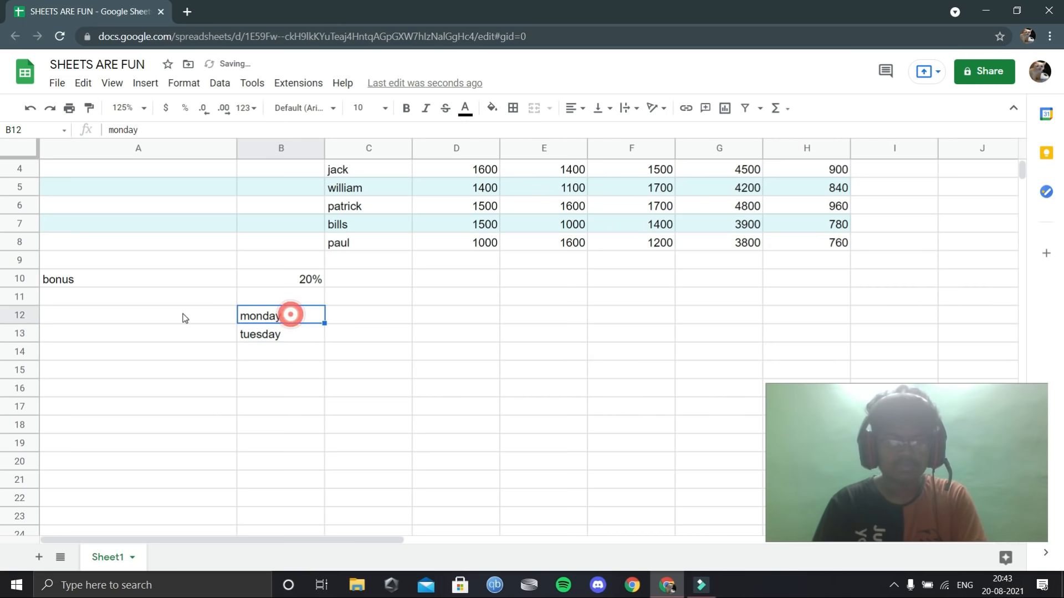
{"action": "left_click_drag", "start_coordinate": [236, 313], "coordinate": [312, 460]}
{"action": "left_click", "coordinate": [263, 369]}
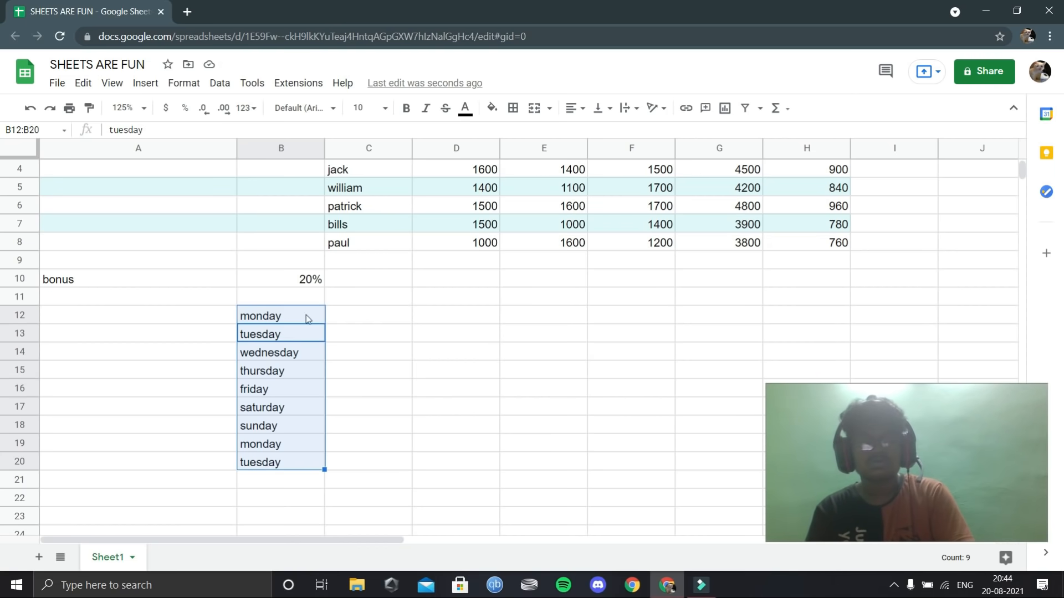
Enter the weekday abbreviations mon in cell C12 and tue in cell C13
{"action": "left_click", "coordinate": [345, 320]}
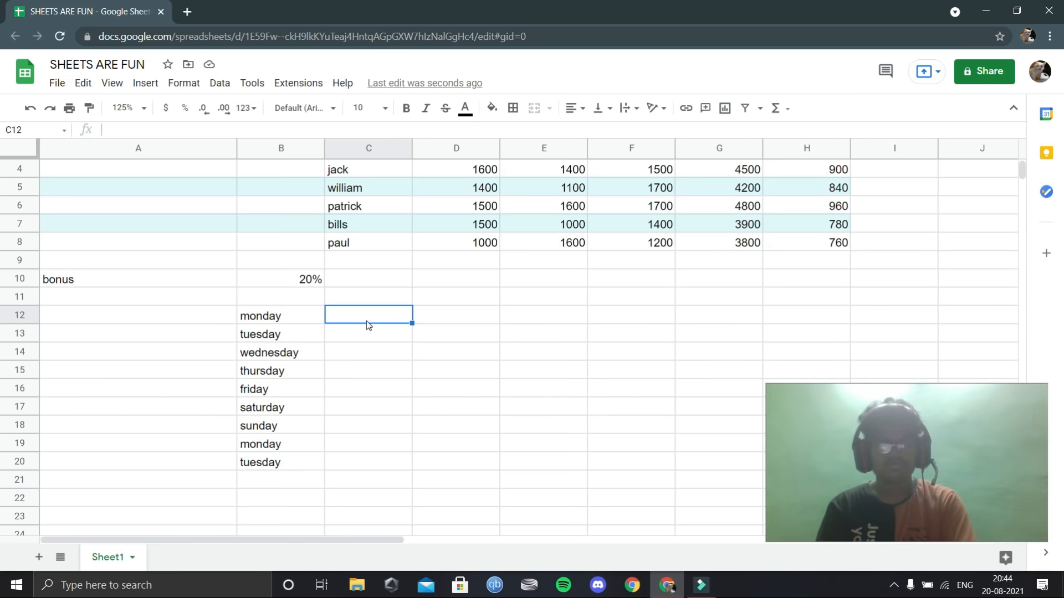
{"action": "type", "text": "mon"}
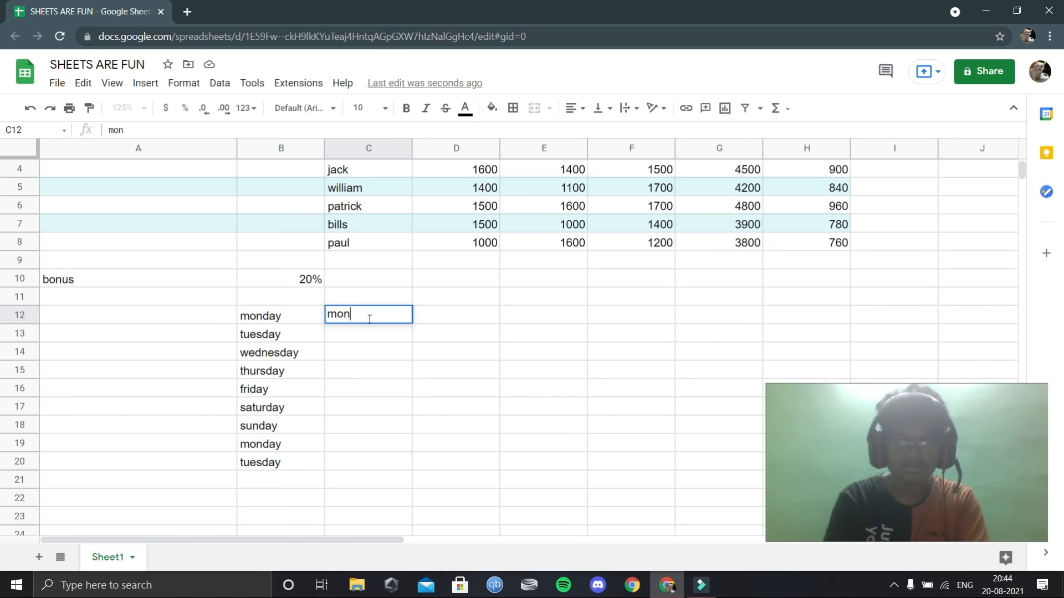
{"action": "key", "text": "Tab"}
{"action": "key", "text": "Down"}
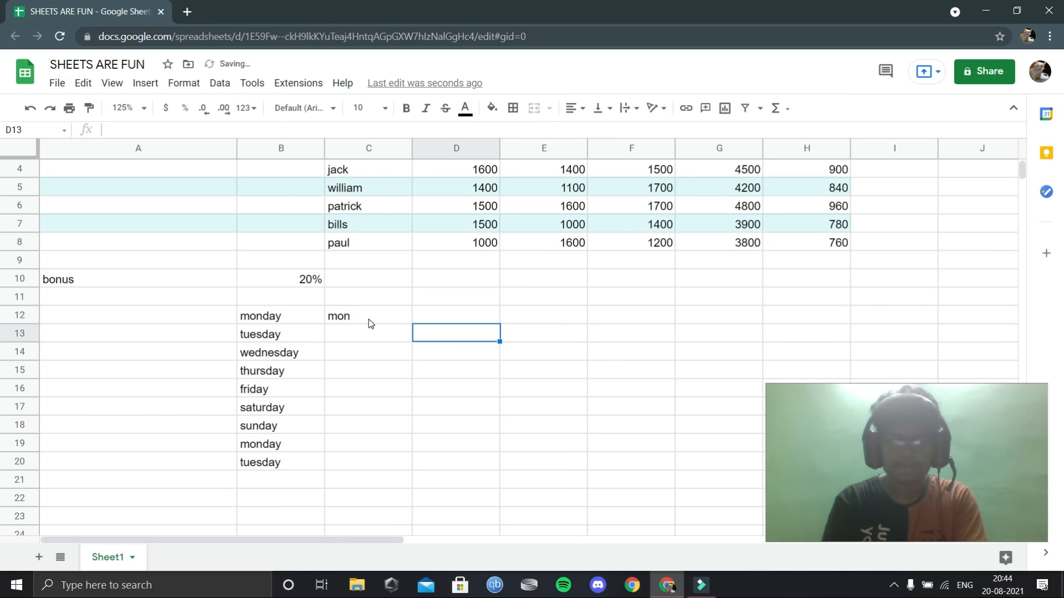
{"action": "key", "text": "Left"}
{"action": "type", "text": "tue"}
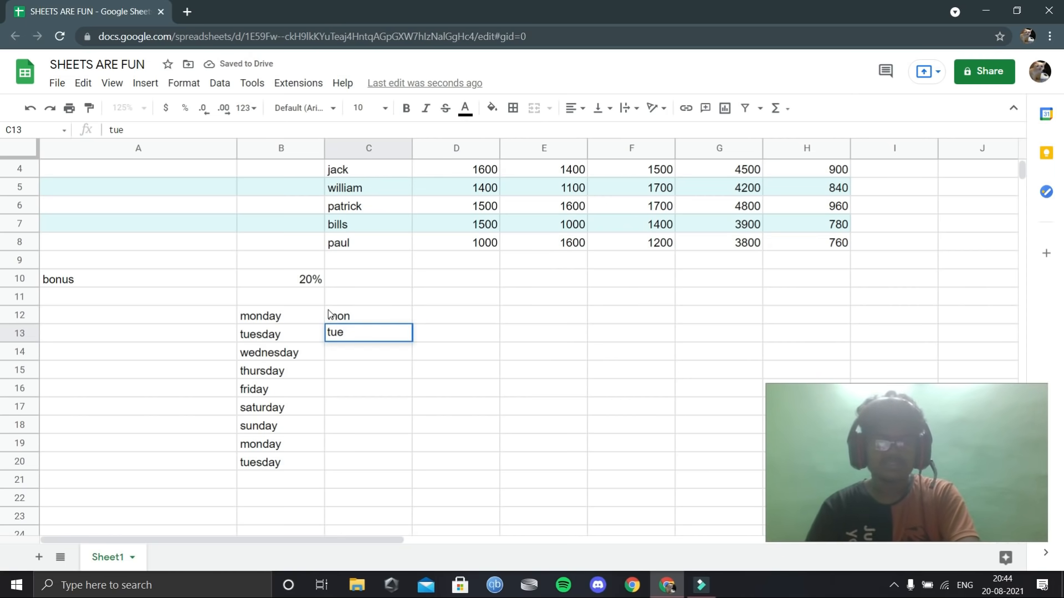
Autofill the abbreviated weekday series from C12:C13 down column C to row 20
{"action": "left_click_drag", "start_coordinate": [330, 314], "coordinate": [355, 334]}
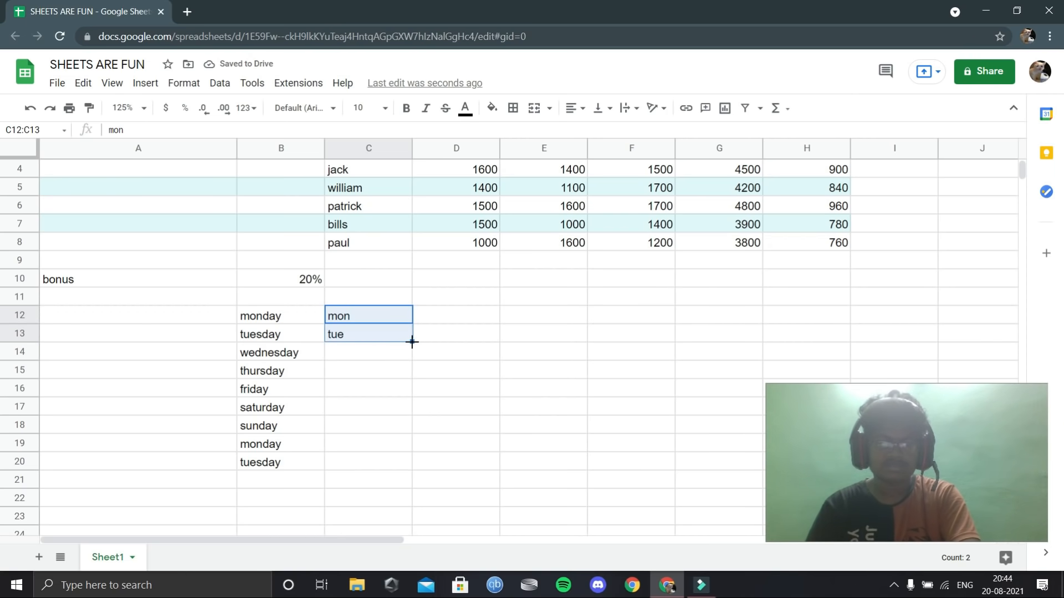
{"action": "double_click", "coordinate": [412, 341]}
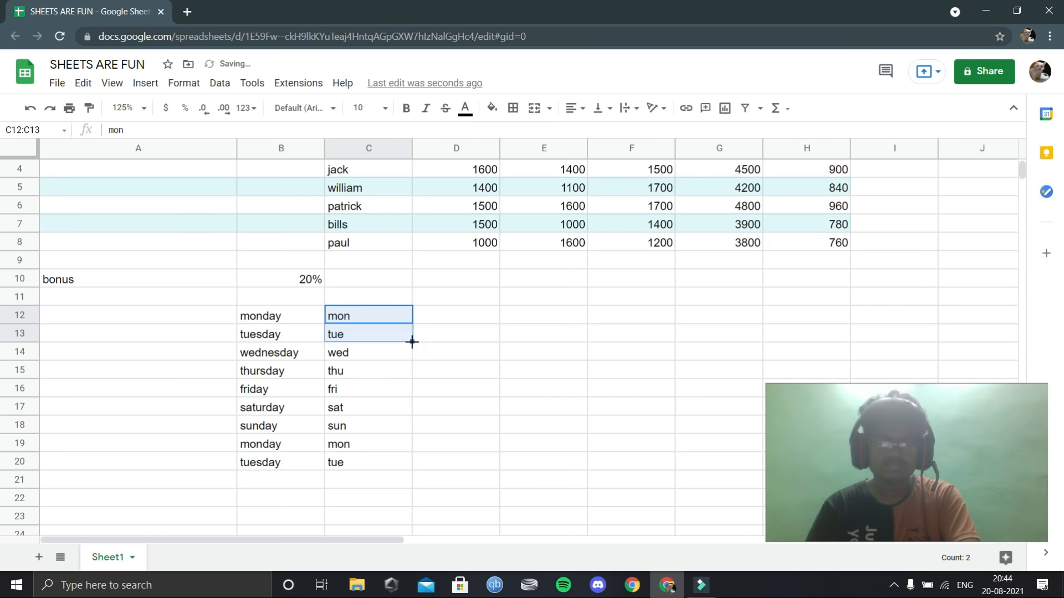
{"action": "left_click", "coordinate": [338, 484]}
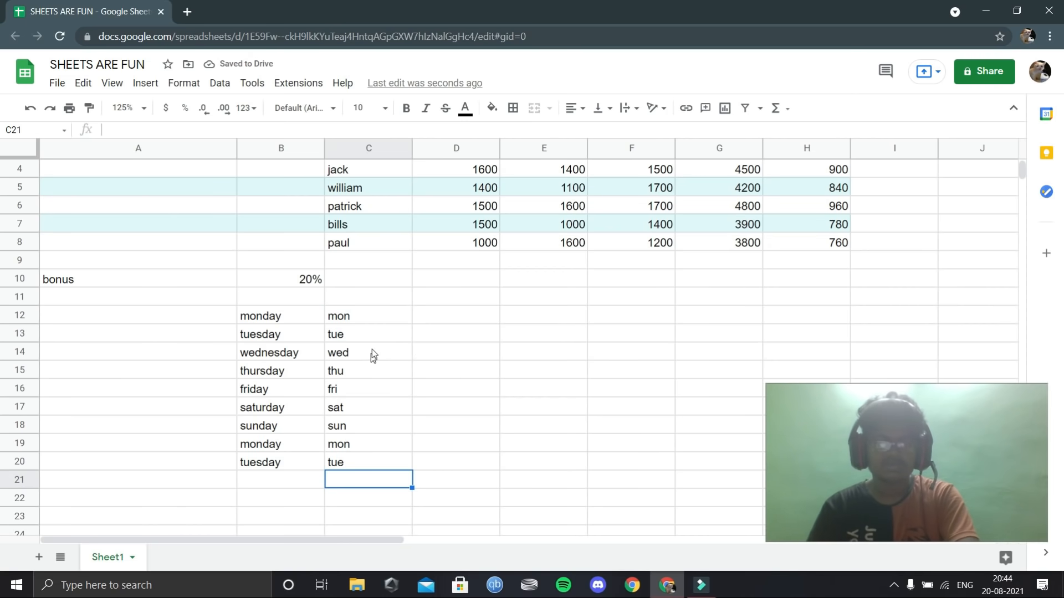
Enter january in cell D12 and febuary in cell D13
{"action": "left_click", "coordinate": [464, 315]}
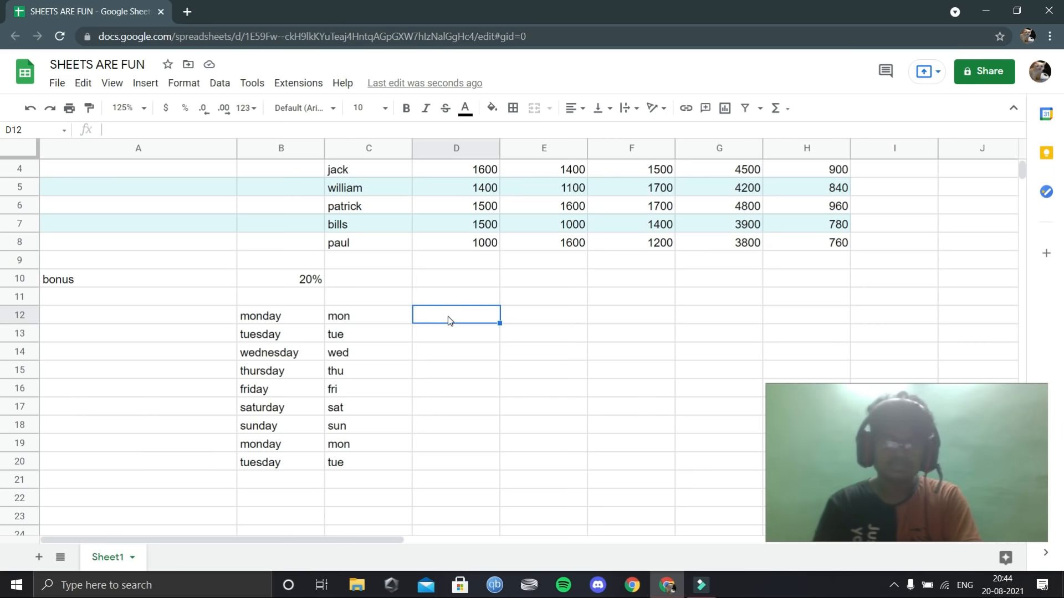
{"action": "type", "text": "mo"}
{"action": "key", "text": "BackSpace"}
{"action": "key", "text": "BackSpace"}
{"action": "type", "text": "january"}
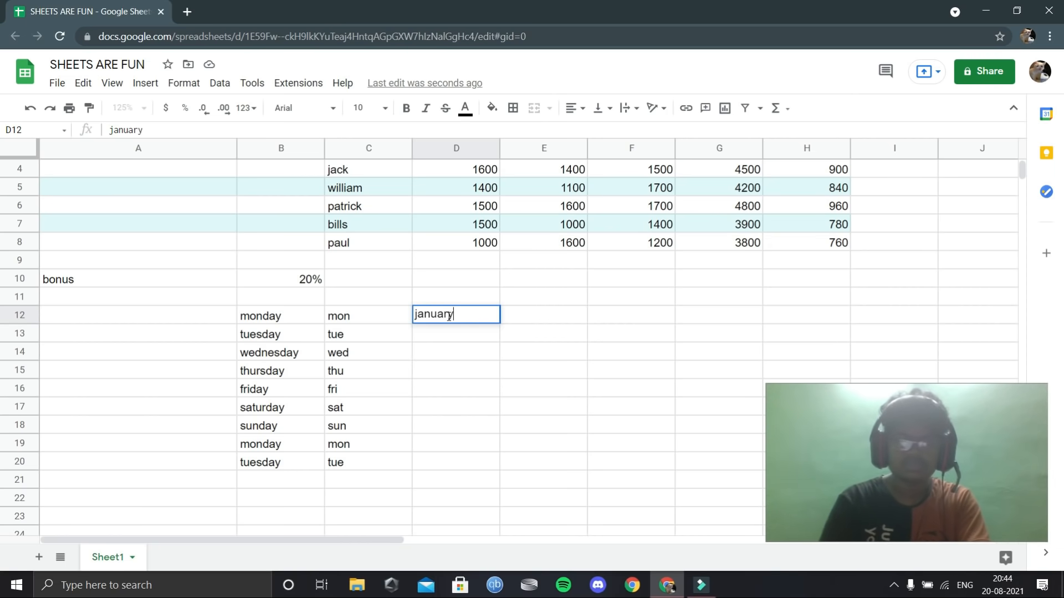
{"action": "left_click", "coordinate": [460, 335]}
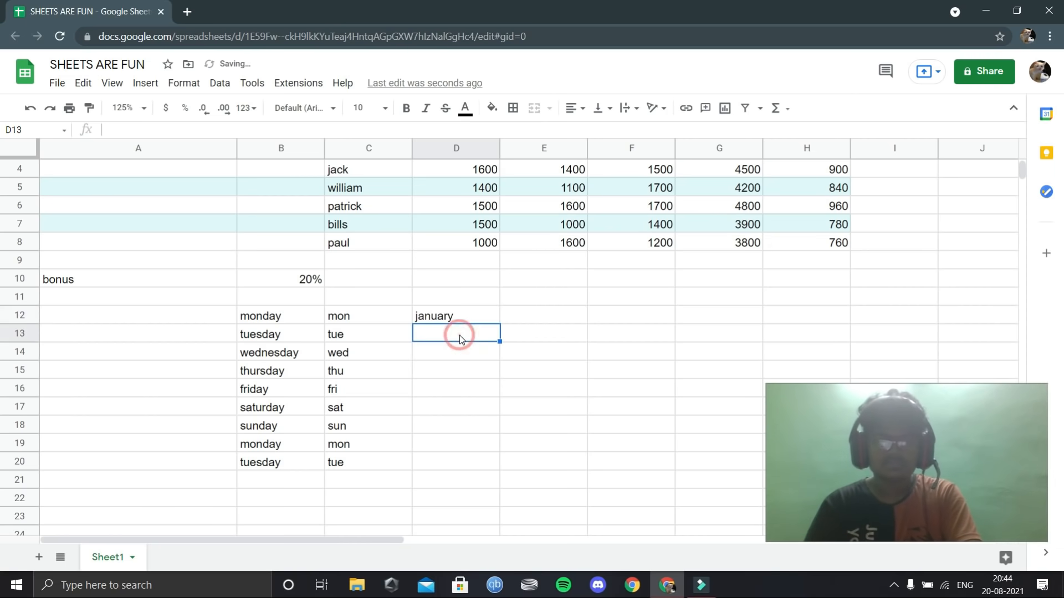
{"action": "type", "text": "febuary"}
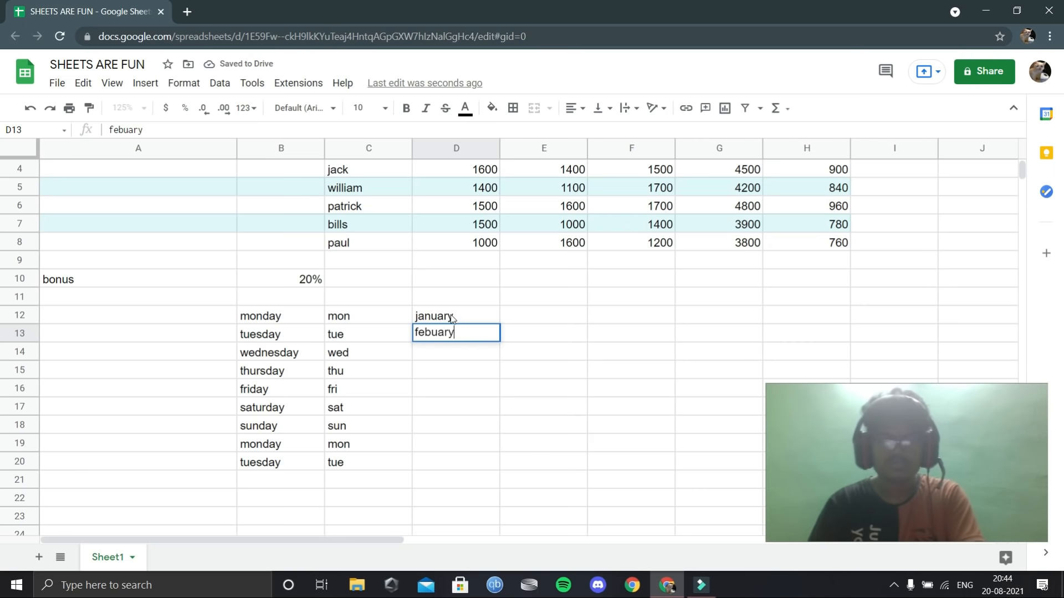
Try to autofill the month series from D12:D13 down column D to row 20
{"action": "left_click", "coordinate": [488, 319]}
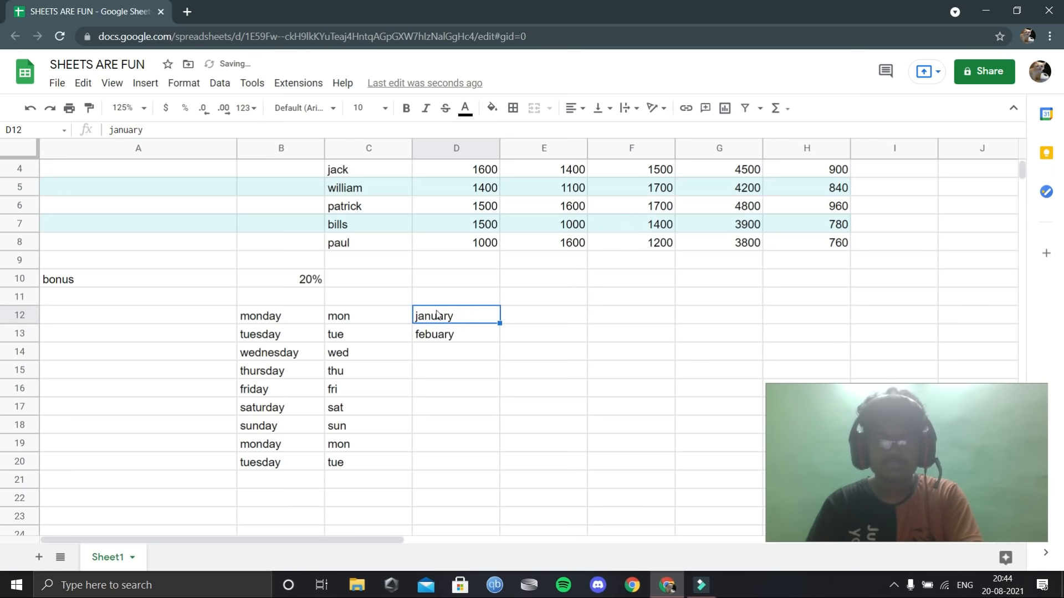
{"action": "left_click_drag", "start_coordinate": [416, 312], "coordinate": [459, 342]}
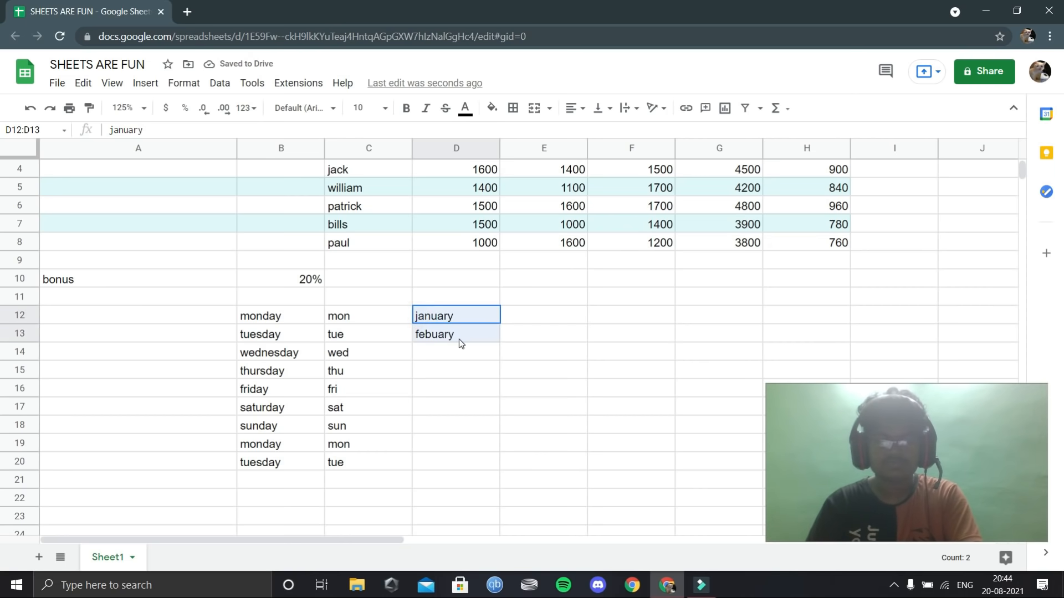
{"action": "double_click", "coordinate": [499, 342]}
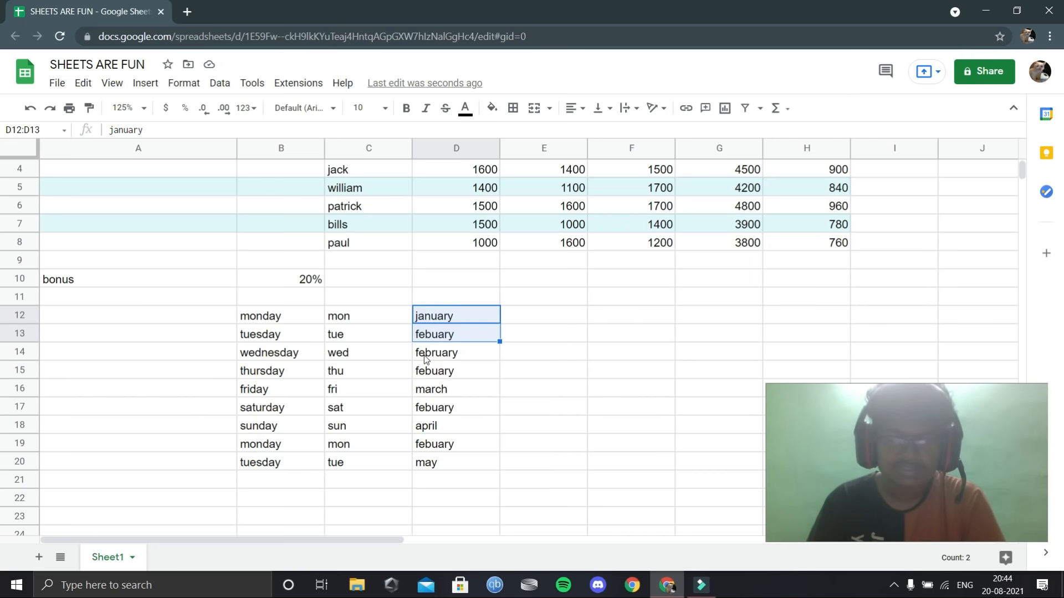
Remove the autofilled months from D14:D20 and correct the spelling in cell D13 to february
{"action": "left_click", "coordinate": [463, 353]}
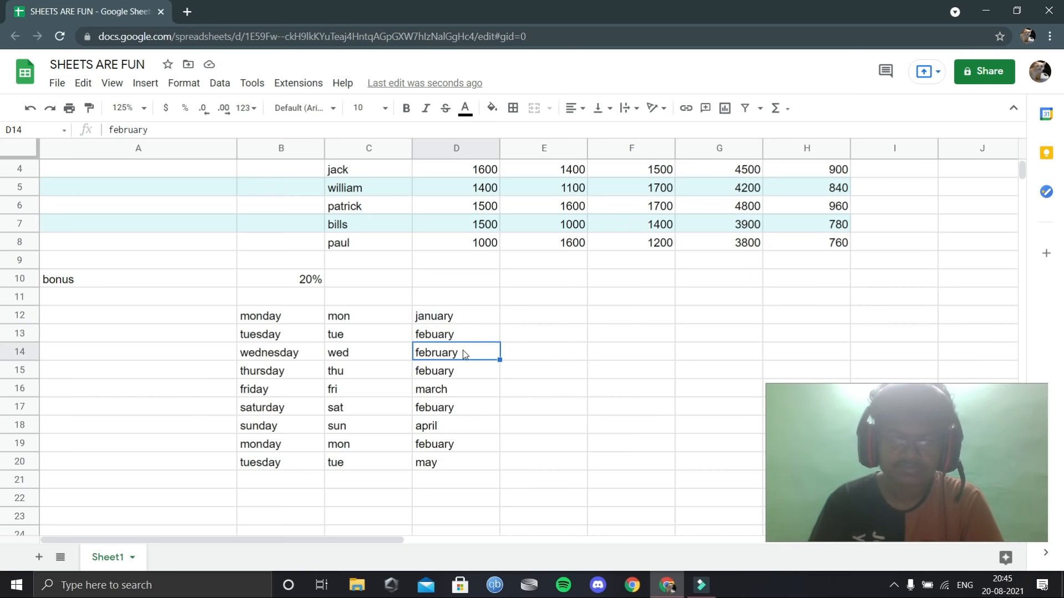
{"action": "key", "text": "F11"}
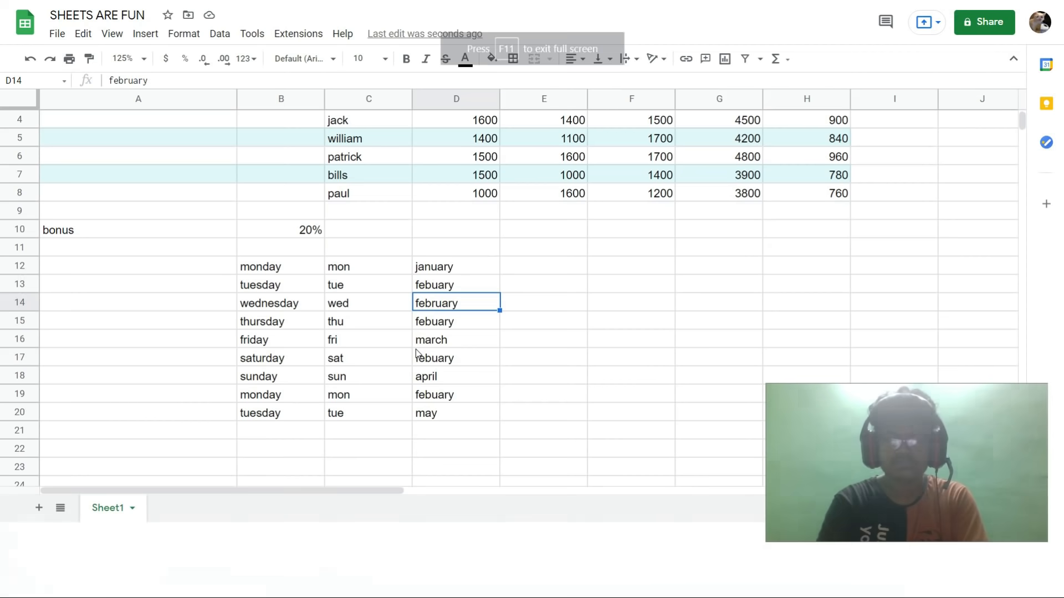
{"action": "key", "text": "ctrl+z"}
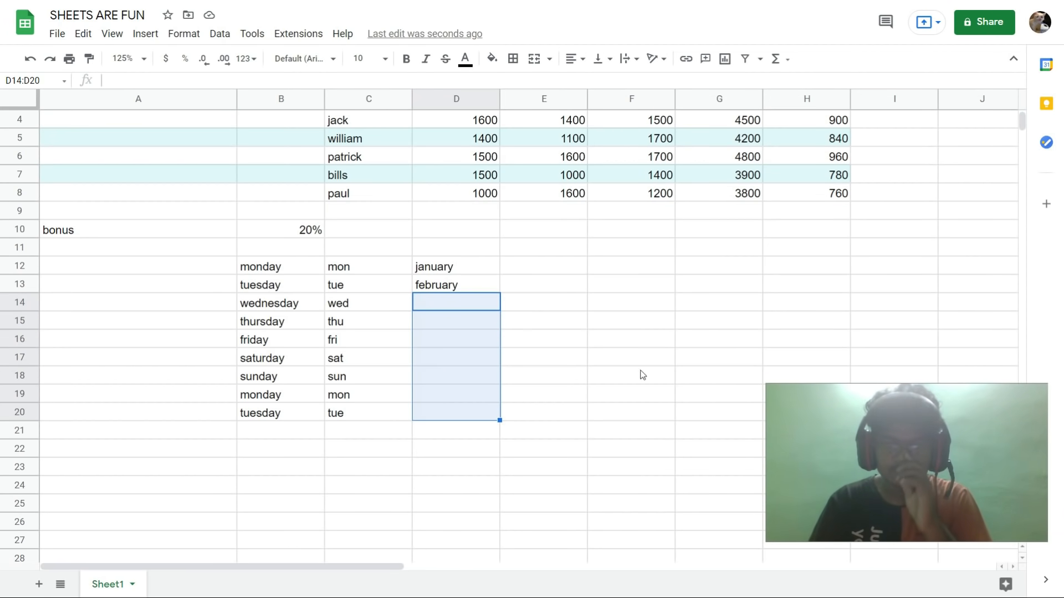
Autofill the month series from D12:D13 down column D to row 23, ending with december
{"action": "left_click", "coordinate": [468, 269]}
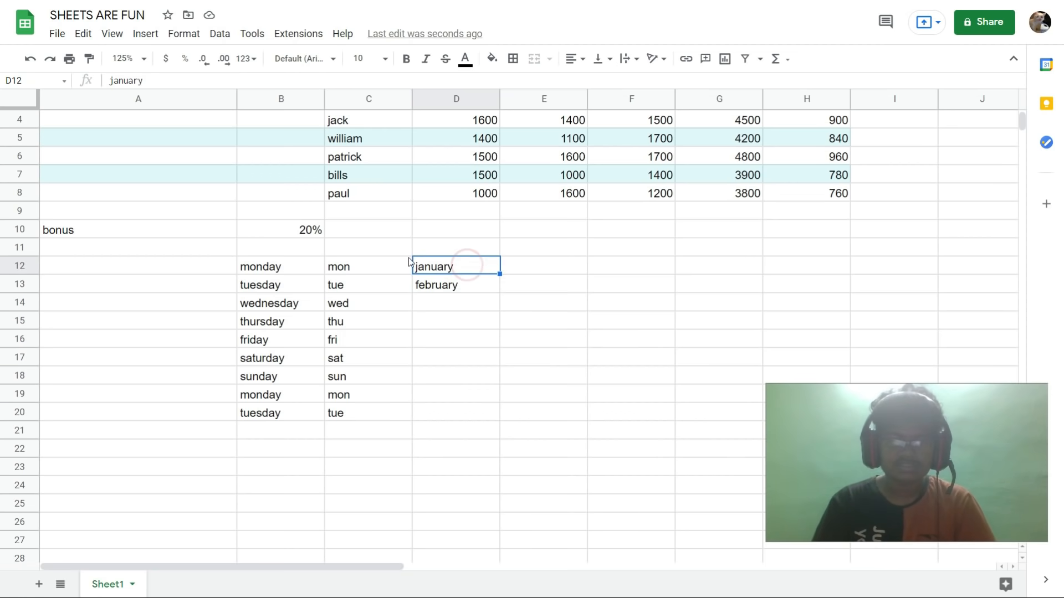
{"action": "left_click_drag", "start_coordinate": [415, 257], "coordinate": [458, 273]}
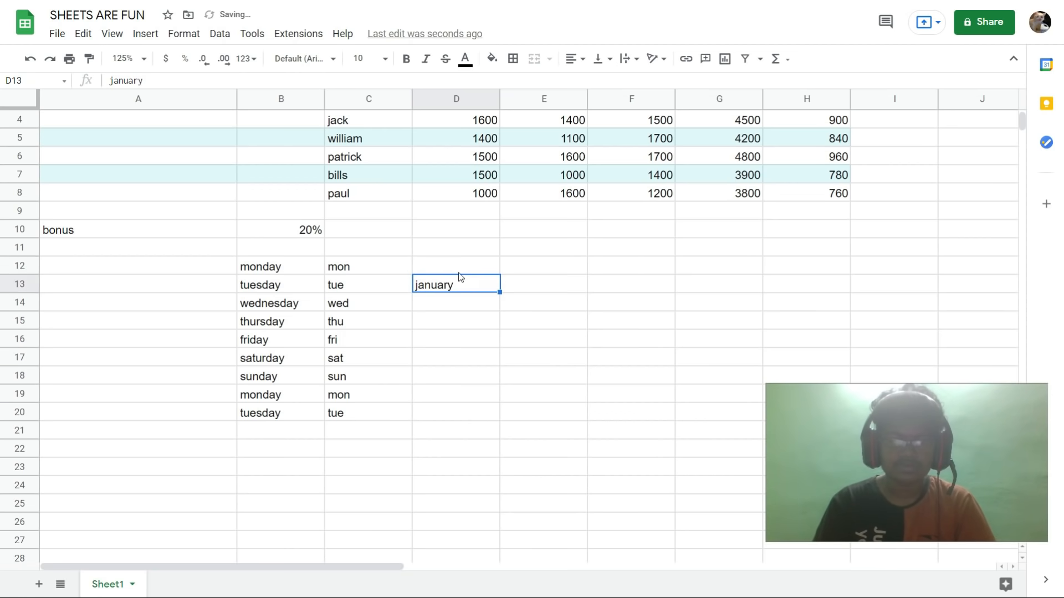
{"action": "key", "text": "ctrl+z"}
{"action": "left_click_drag", "start_coordinate": [421, 265], "coordinate": [463, 287]}
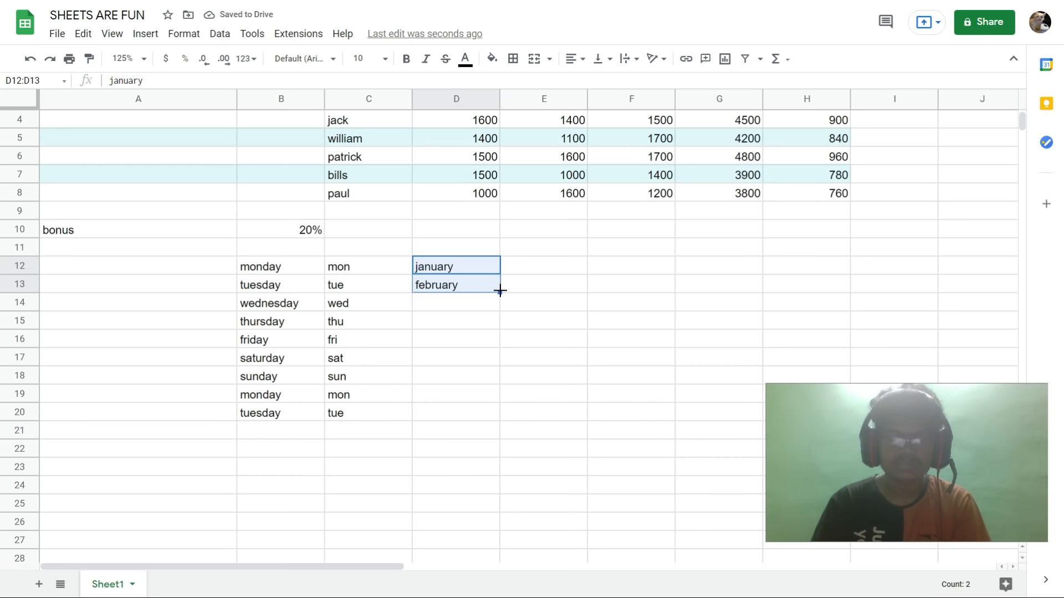
{"action": "left_click_drag", "start_coordinate": [499, 291], "coordinate": [496, 400]}
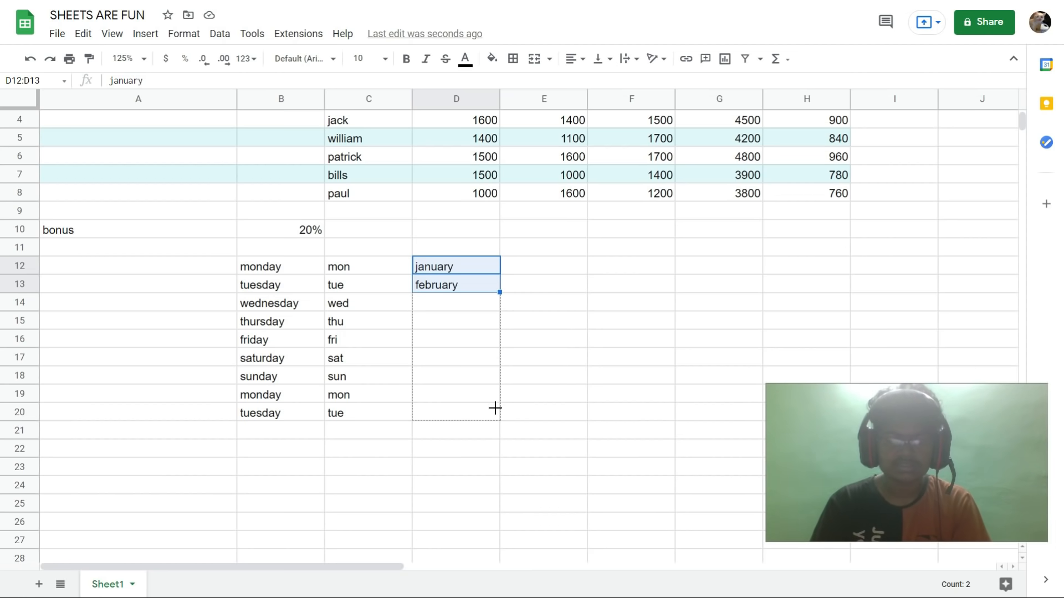
{"action": "left_click_drag", "start_coordinate": [495, 409], "coordinate": [496, 405]}
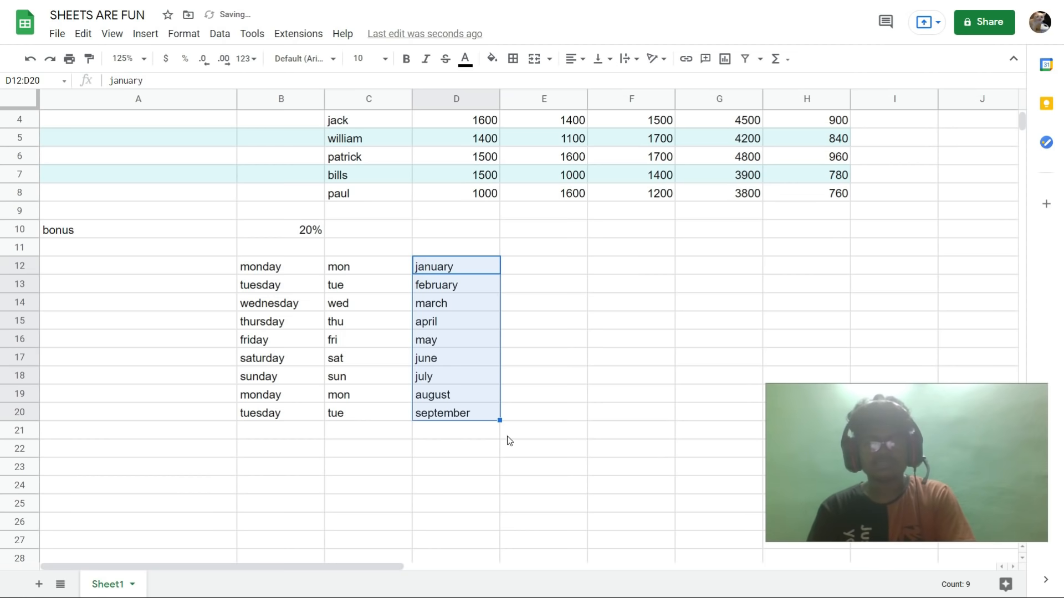
{"action": "left_click_drag", "start_coordinate": [499, 420], "coordinate": [501, 471]}
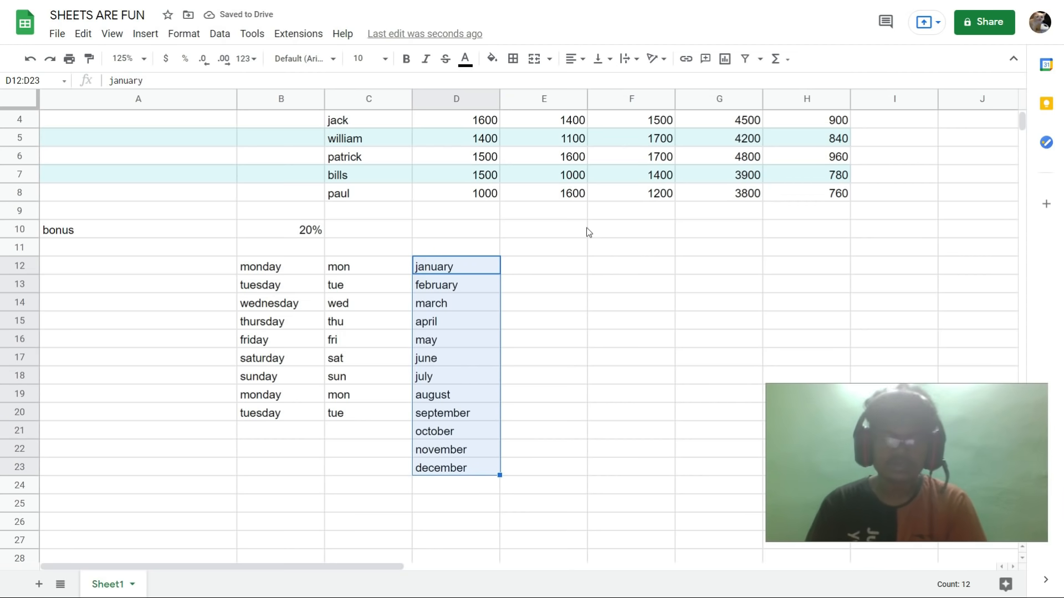
Enter the month abbreviations jan in cell E12 and feb in cell E13
{"action": "left_click", "coordinate": [566, 267]}
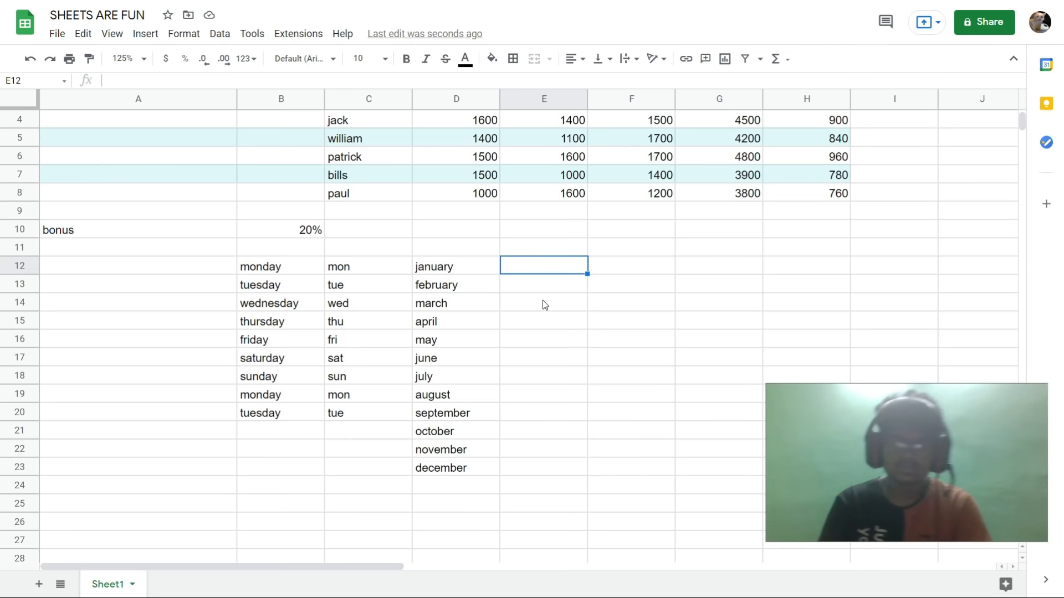
{"action": "type", "text": "jan"}
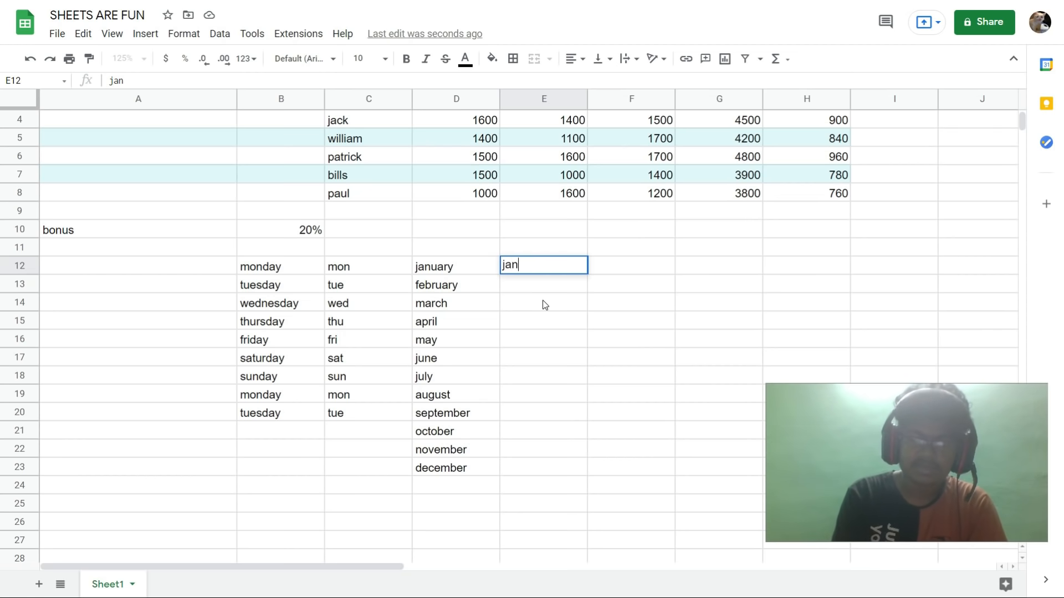
{"action": "key", "text": "Return"}
{"action": "type", "text": "feb"}
{"action": "key", "text": "Return"}
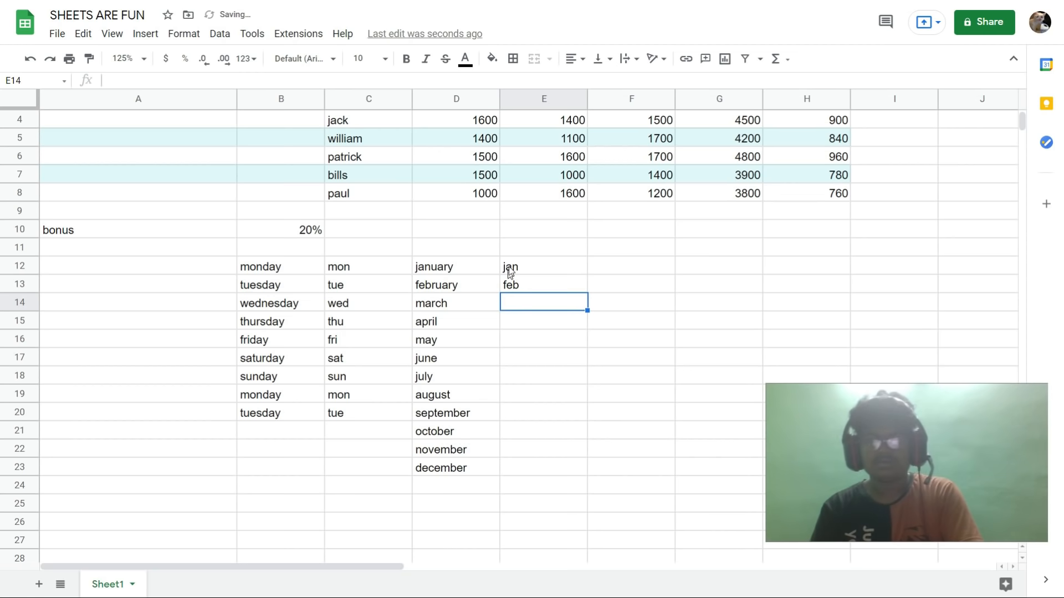
Autofill the abbreviated month series from E12:E13 down column E to row 23, ending with dec
{"action": "left_click_drag", "start_coordinate": [499, 261], "coordinate": [520, 269]}
{"action": "left_click", "coordinate": [530, 333]}
{"action": "left_click", "coordinate": [557, 289]}
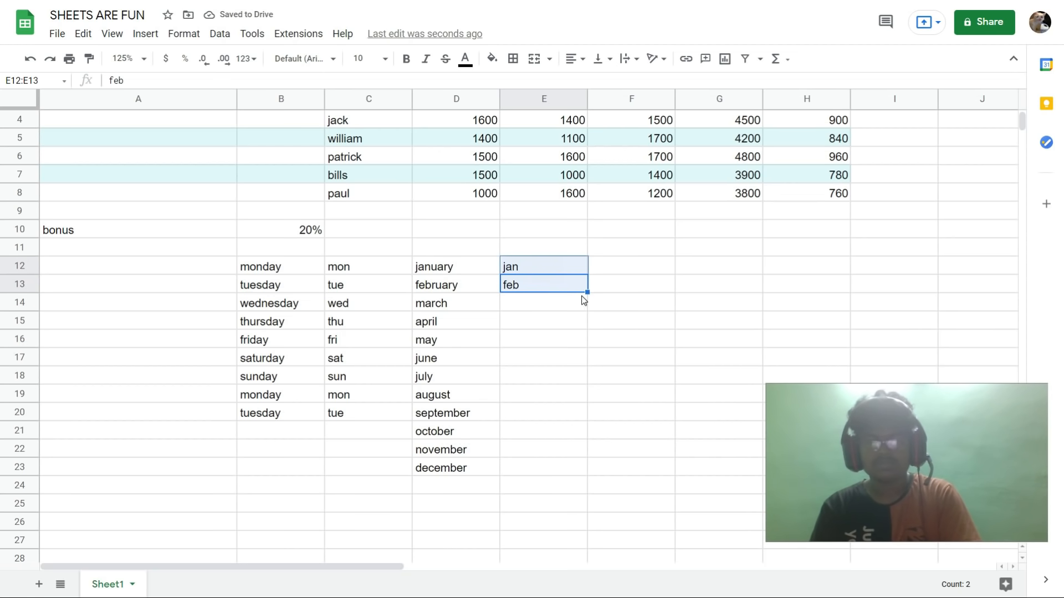
{"action": "left_click_drag", "start_coordinate": [587, 291], "coordinate": [568, 465]}
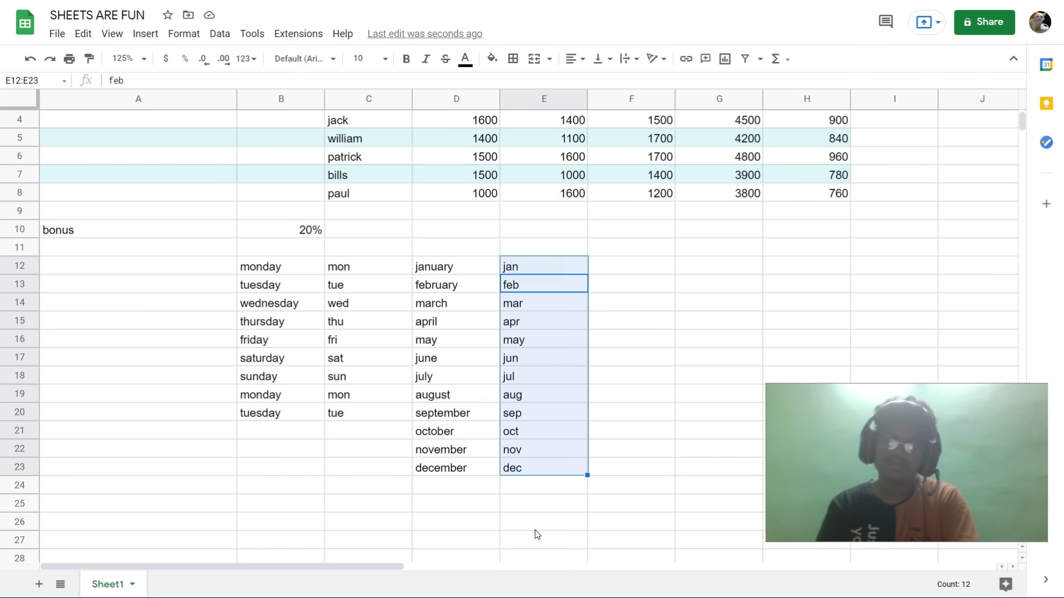
{"action": "left_click", "coordinate": [543, 509]}
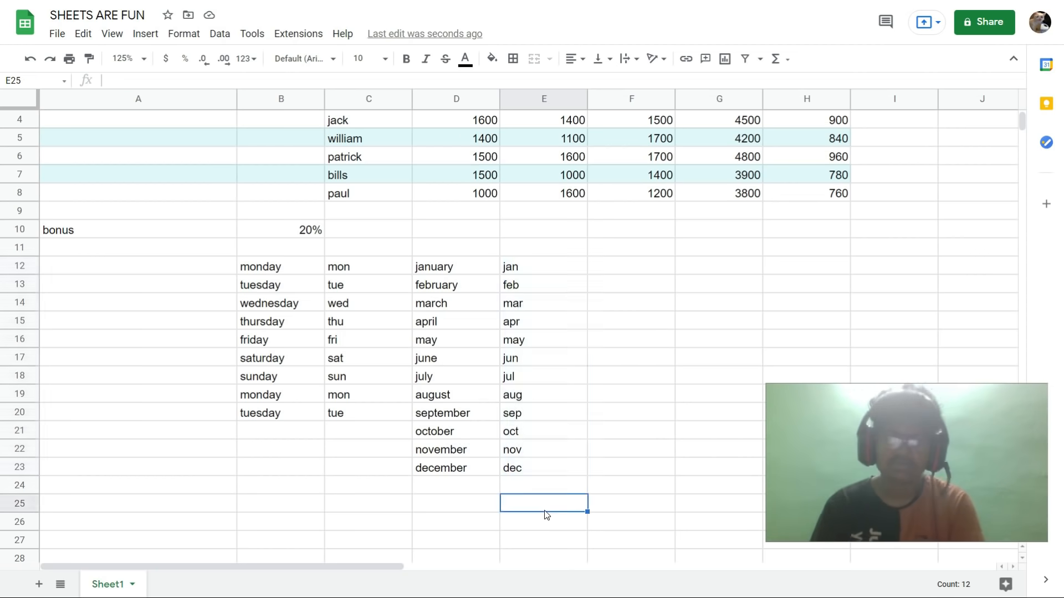
Enter week 1 in cell G12 and week 2 in cell G13 as starting values for a numbered series
{"action": "left_click", "coordinate": [666, 271]}
{"action": "left_click", "coordinate": [702, 271]}
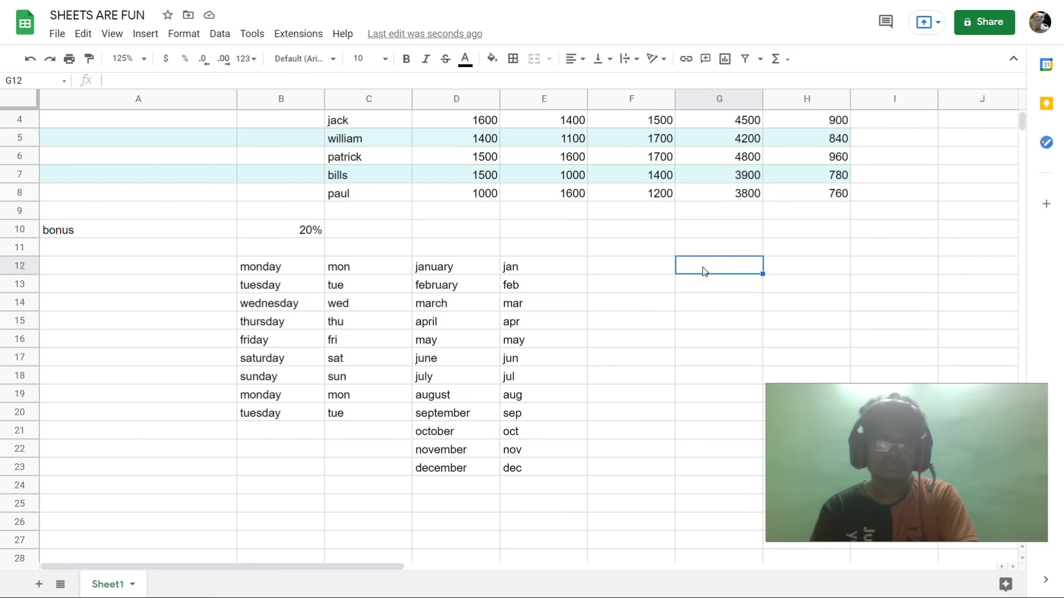
{"action": "type", "text": "wee"}
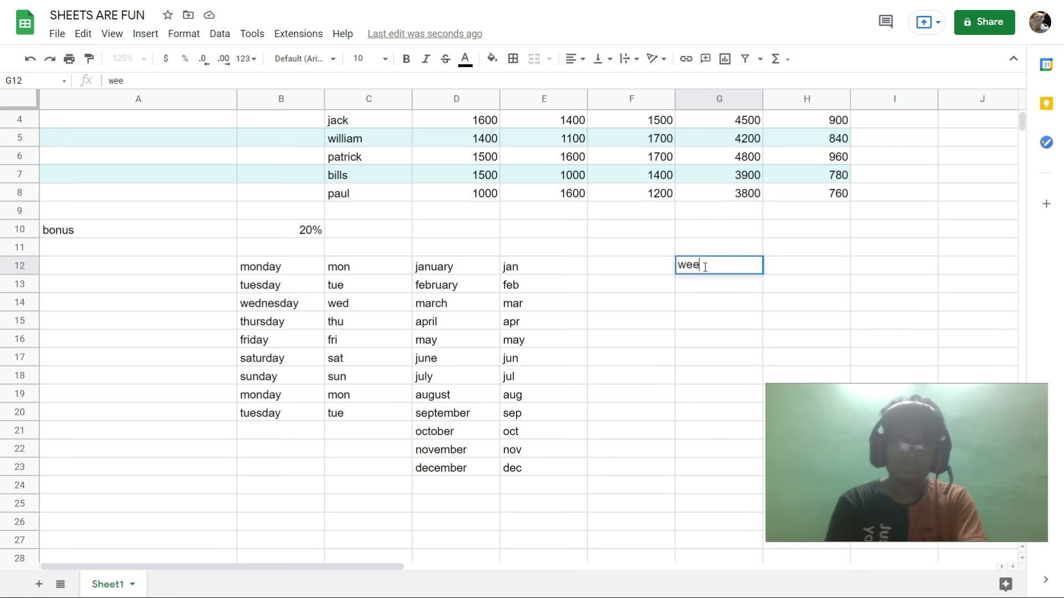
{"action": "type", "text": "k 1"}
{"action": "key", "text": "Return"}
{"action": "type", "text": "week 2"}
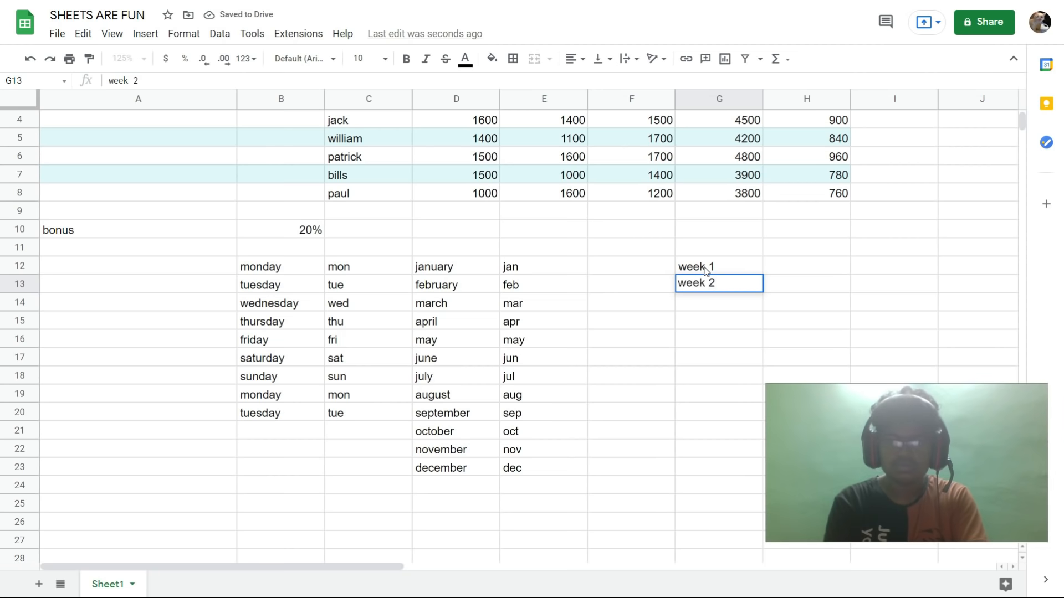
Enter day 1 in cell H12 and day 2 in cell H13
{"action": "left_click", "coordinate": [780, 265]}
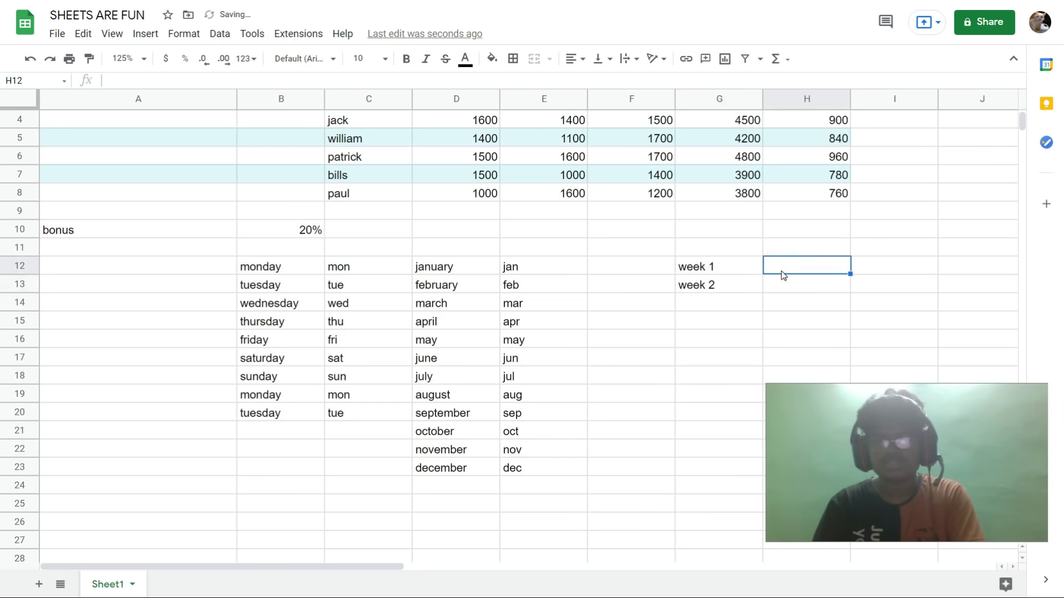
{"action": "type", "text": "day 1"}
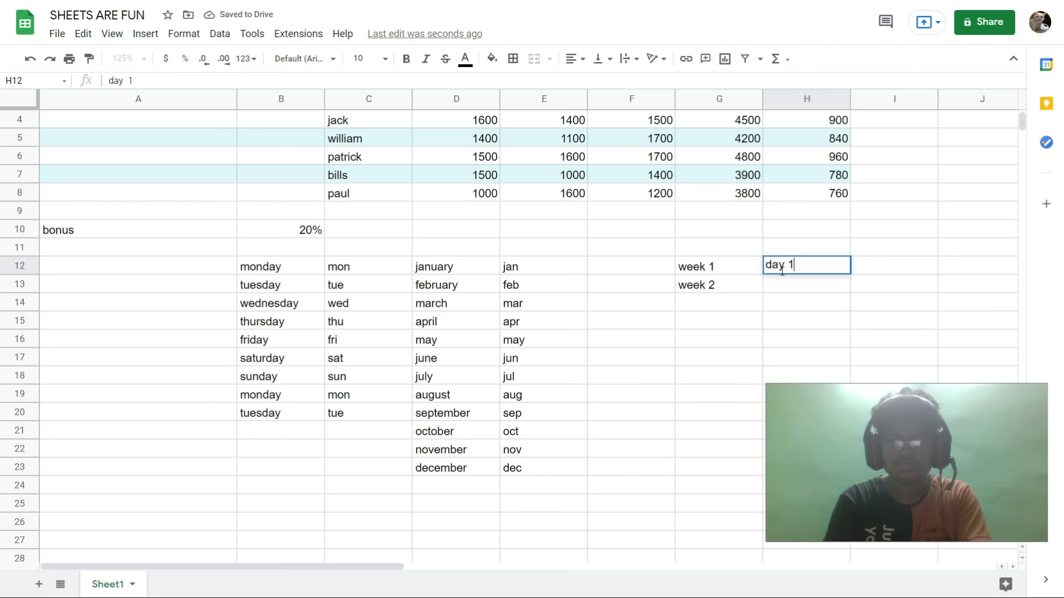
{"action": "key", "text": "Tab"}
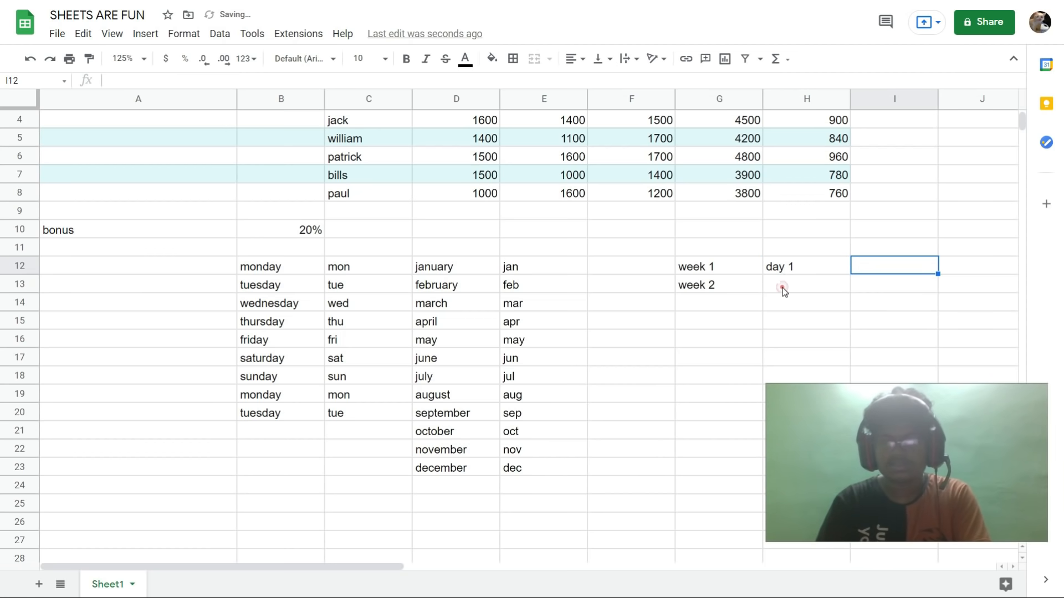
{"action": "left_click", "coordinate": [783, 285]}
{"action": "type", "text": "day 2"}
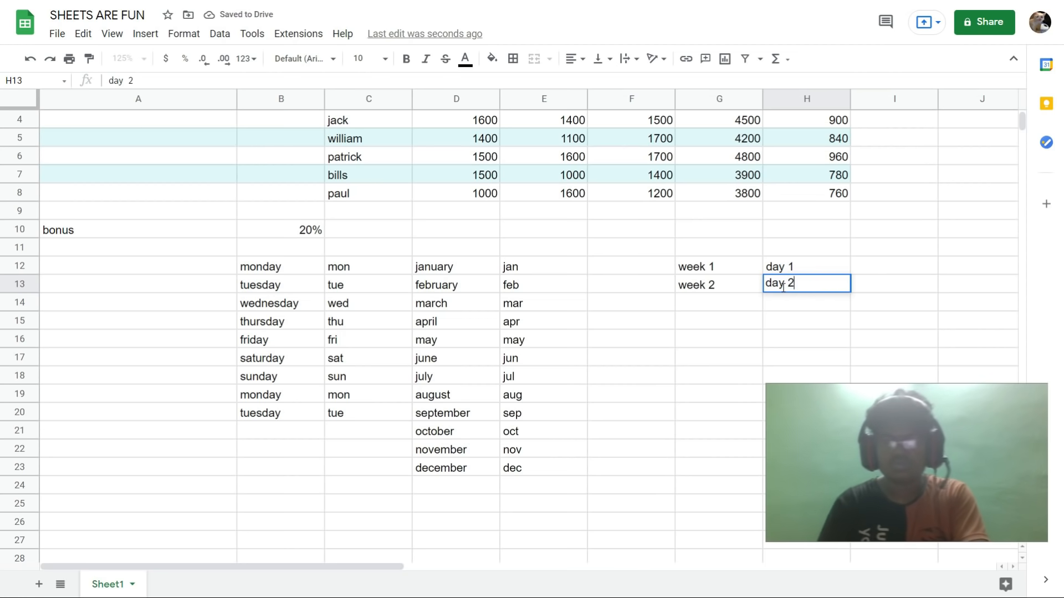
Autofill the week series in column G and the day series in column H to row 23, ending with week 12 and day 12
{"action": "left_click_drag", "start_coordinate": [680, 268], "coordinate": [757, 469]}
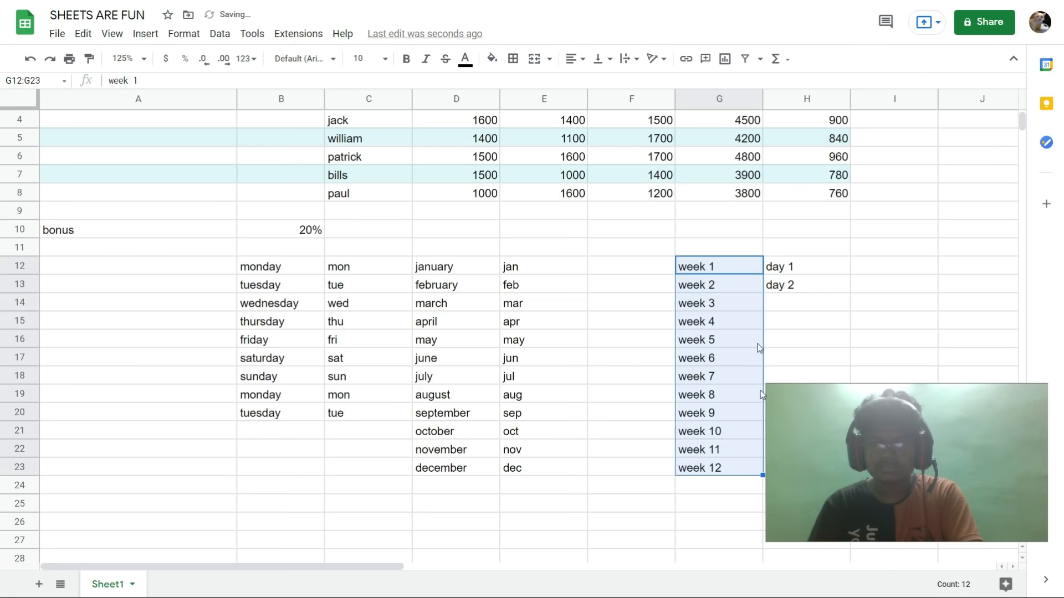
{"action": "left_click_drag", "start_coordinate": [831, 424], "coordinate": [111, 409]}
{"action": "left_click", "coordinate": [781, 270]}
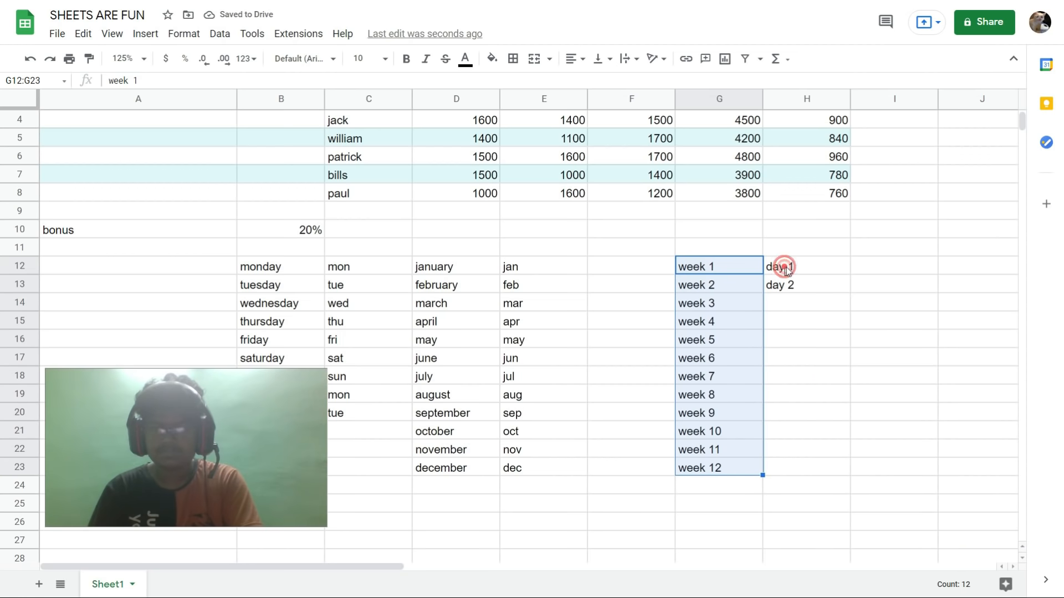
{"action": "left_click_drag", "start_coordinate": [849, 274], "coordinate": [844, 460]}
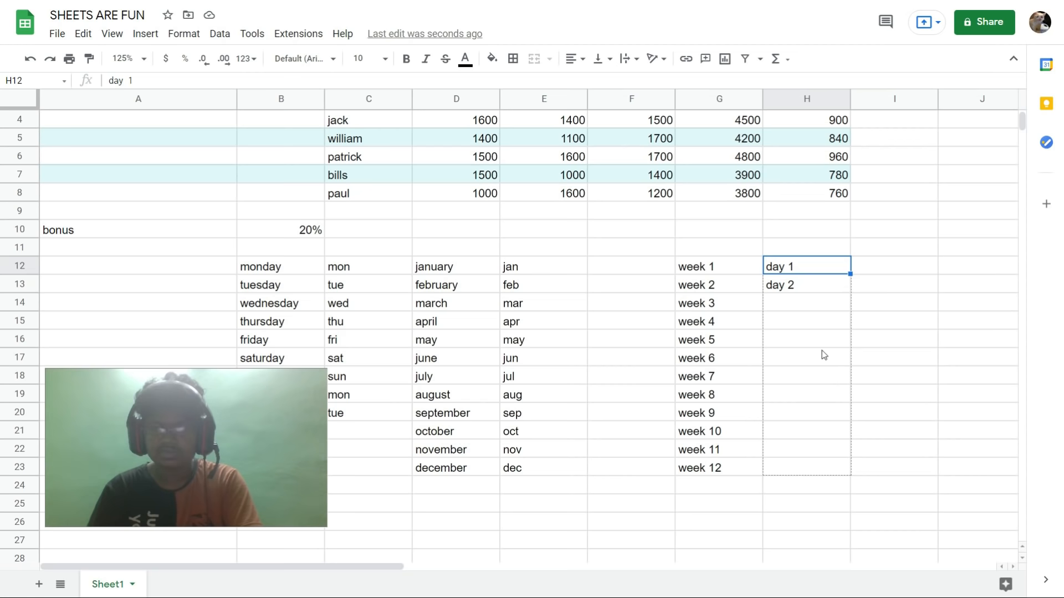
{"action": "left_click_drag", "start_coordinate": [824, 354], "coordinate": [814, 468]}
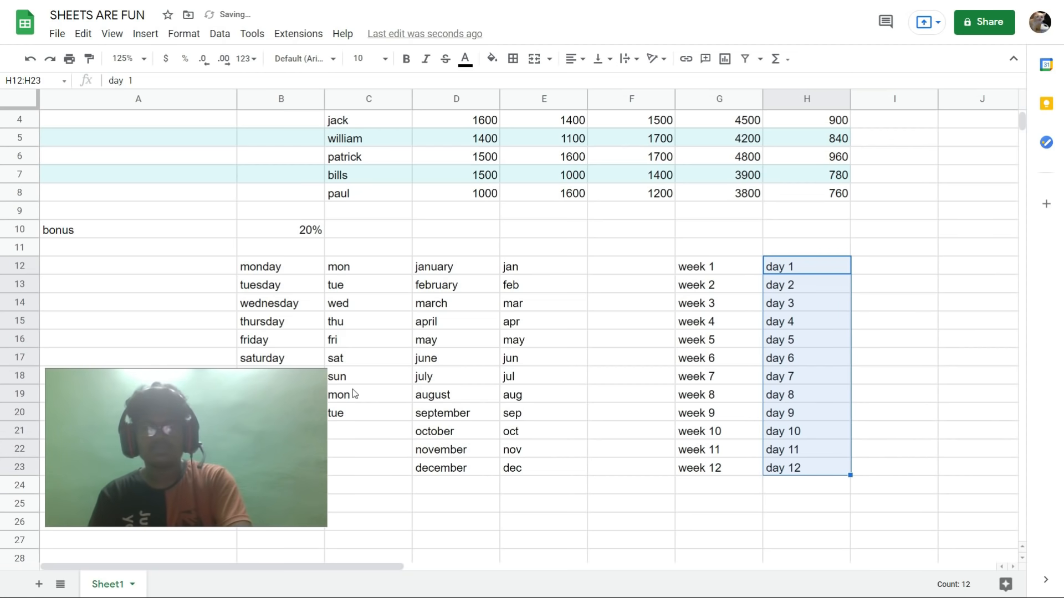
{"action": "left_click_drag", "start_coordinate": [255, 415], "coordinate": [930, 434]}
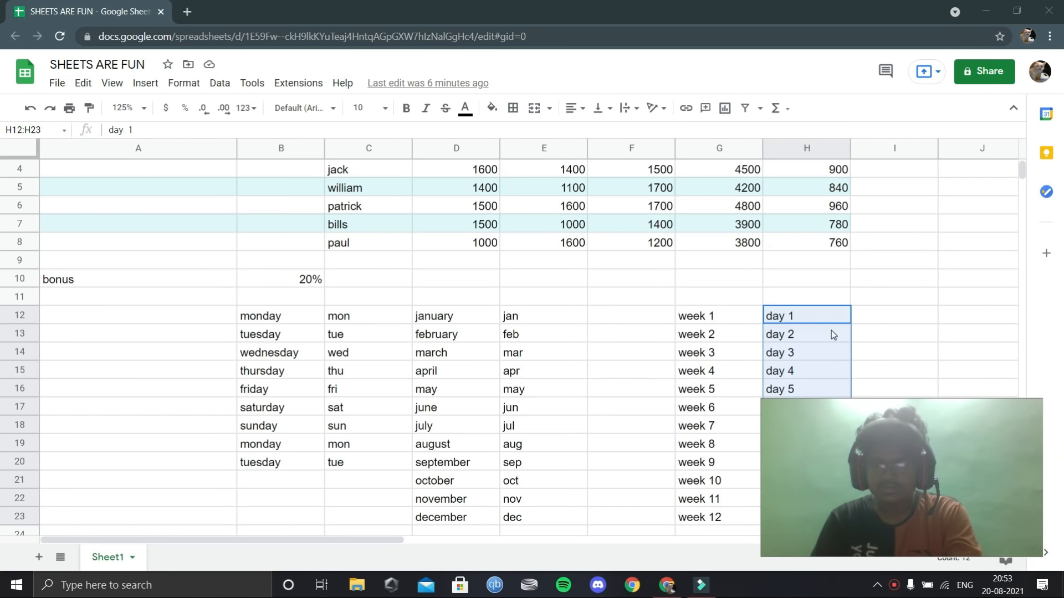
Clear all the autofilled weekday, month, week and day series from B12:H23
{"action": "scroll", "coordinate": [842, 328], "scroll_direction": "down", "scroll_amount": 5}
{"action": "scroll", "coordinate": [842, 330], "scroll_direction": "down", "scroll_amount": 2}
{"action": "scroll", "coordinate": [843, 330], "scroll_direction": "up", "scroll_amount": 5}
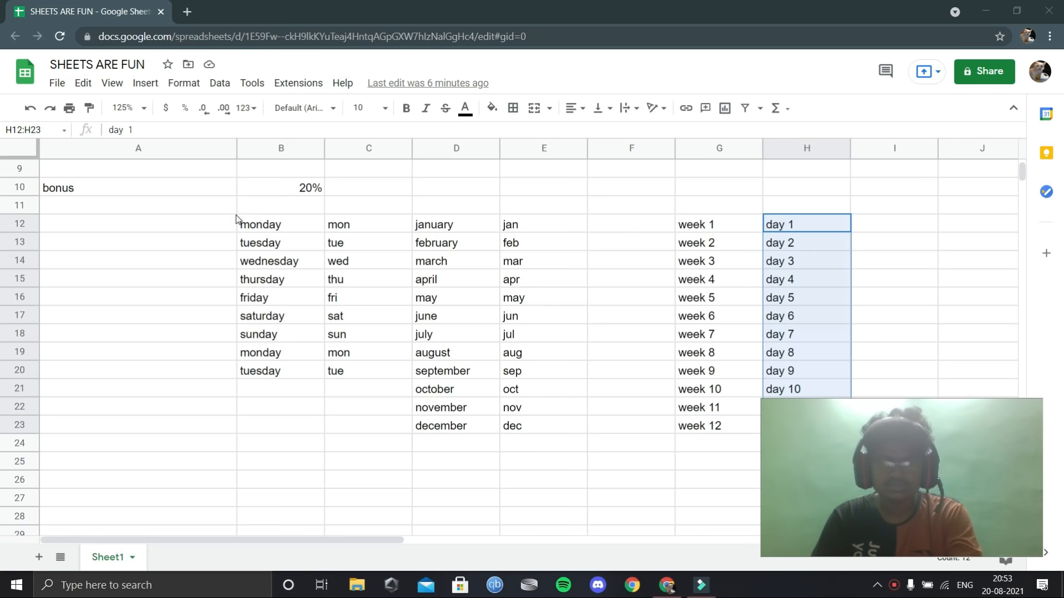
{"action": "left_click_drag", "start_coordinate": [241, 223], "coordinate": [843, 421]}
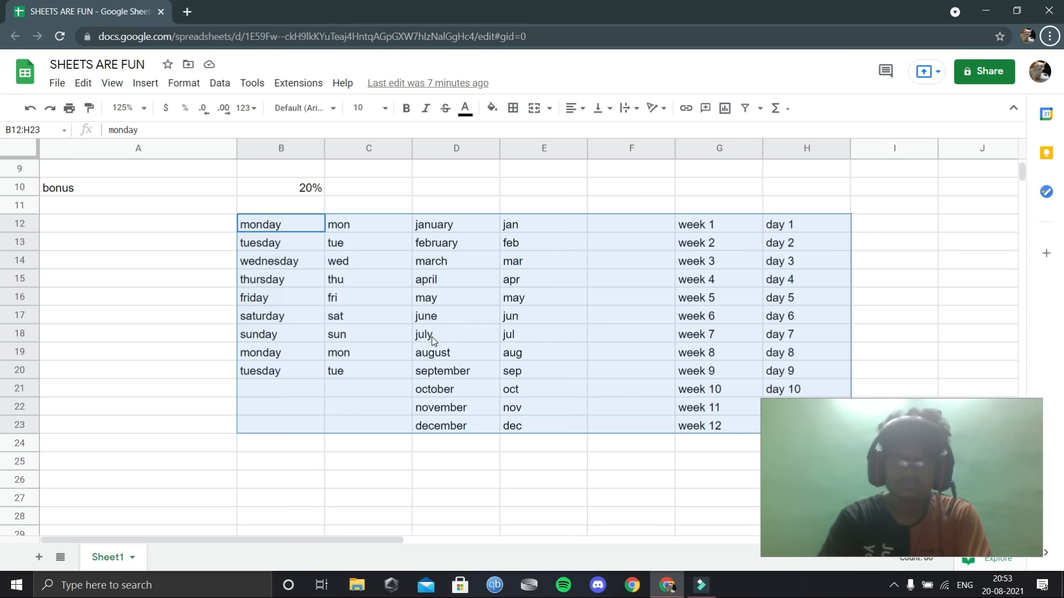
{"action": "left_click", "coordinate": [84, 290]}
{"action": "left_click_drag", "start_coordinate": [244, 224], "coordinate": [757, 425]}
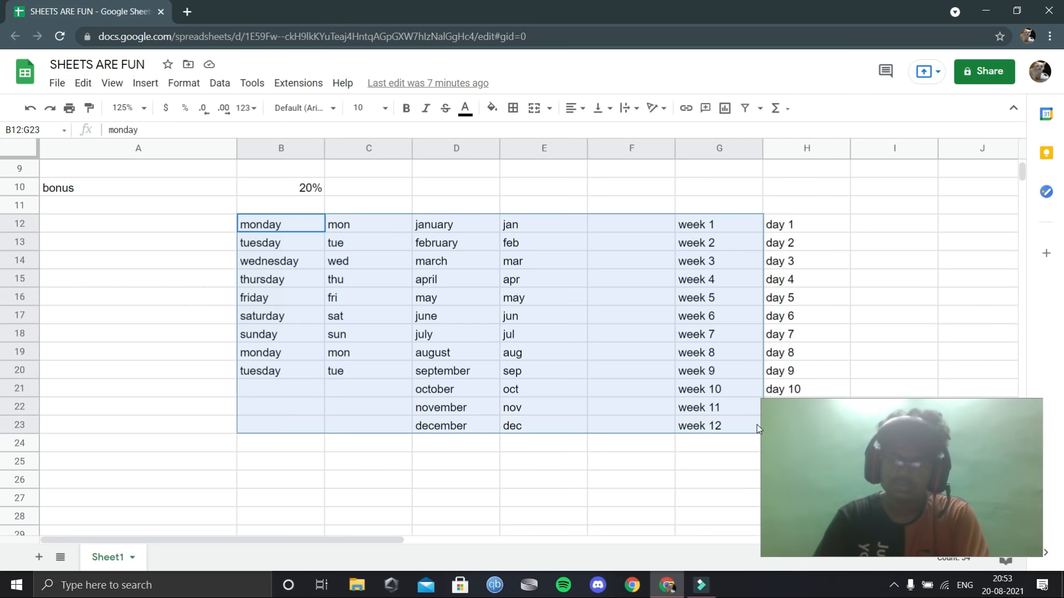
{"action": "key", "text": "Delete"}
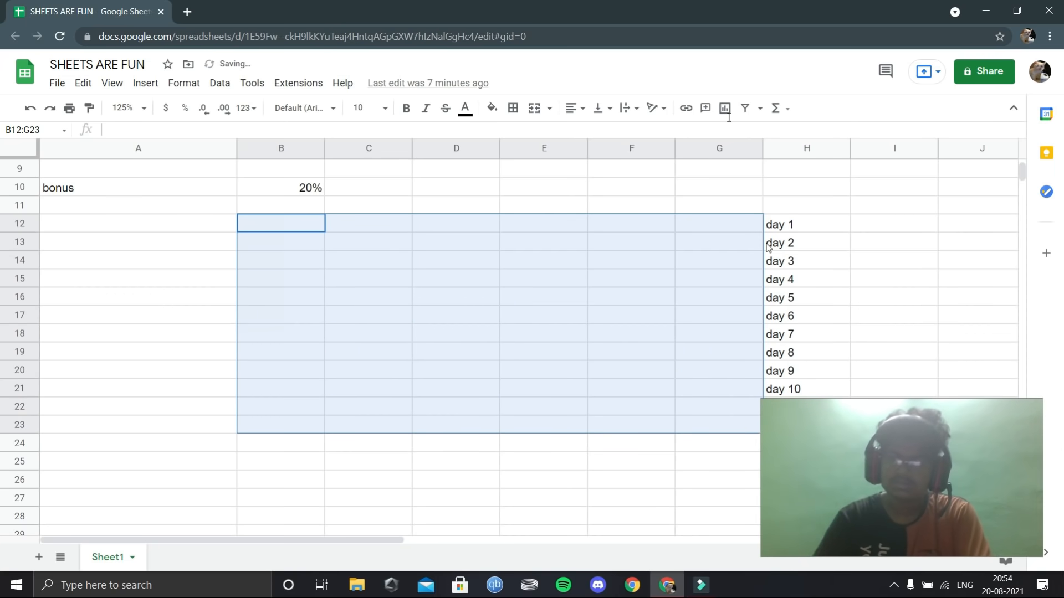
{"action": "left_click_drag", "start_coordinate": [798, 221], "coordinate": [460, 430]}
{"action": "key", "text": "Delete"}
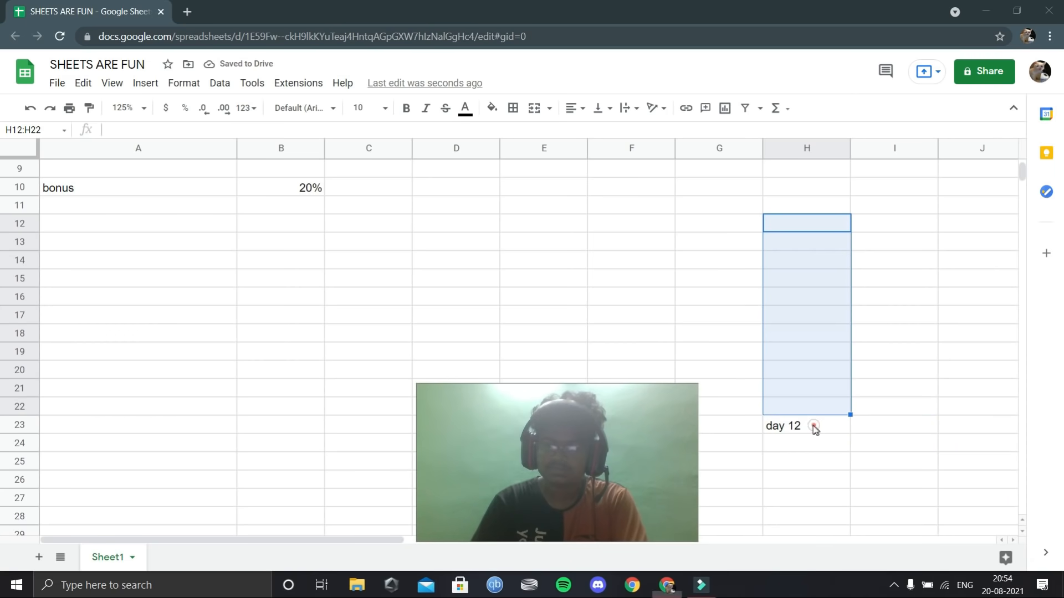
{"action": "left_click", "coordinate": [809, 427]}
{"action": "key", "text": "Delete"}
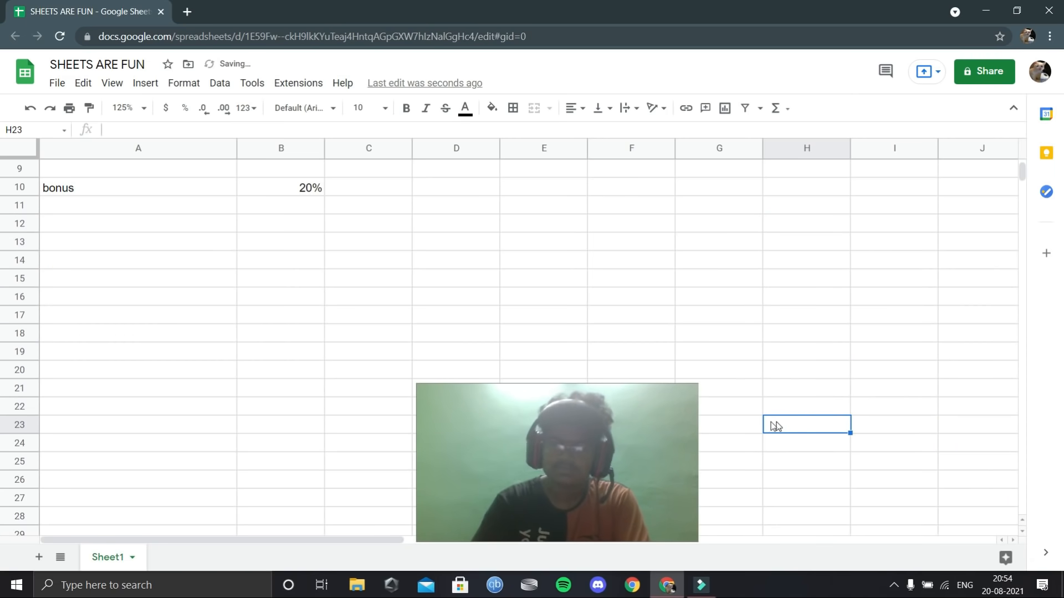
{"action": "left_click_drag", "start_coordinate": [564, 431], "coordinate": [881, 429]}
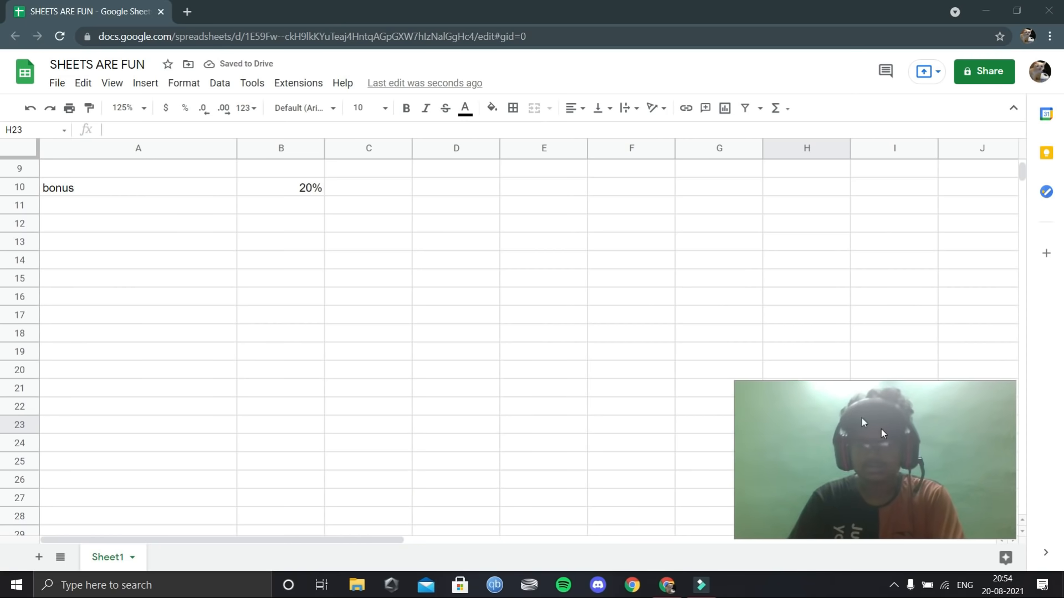
Enter the first salesperson's name in cell C12, dismissing the Smart Fill suggestion, and enter 55 in cell C13
{"action": "scroll", "coordinate": [392, 367], "scroll_direction": "up", "scroll_amount": 3}
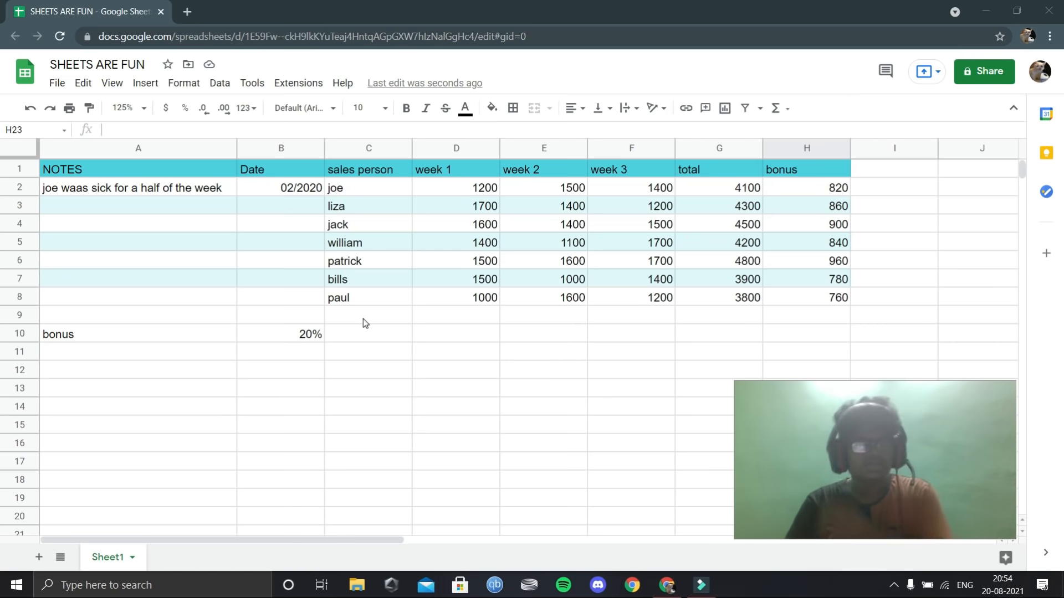
{"action": "left_click", "coordinate": [370, 369]}
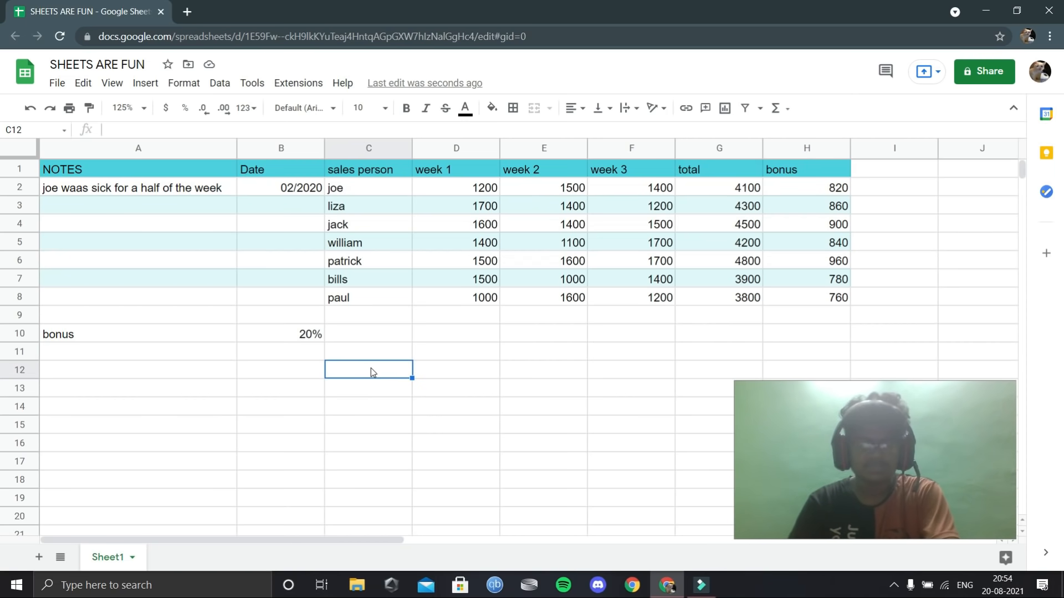
{"action": "type", "text": "joe"}
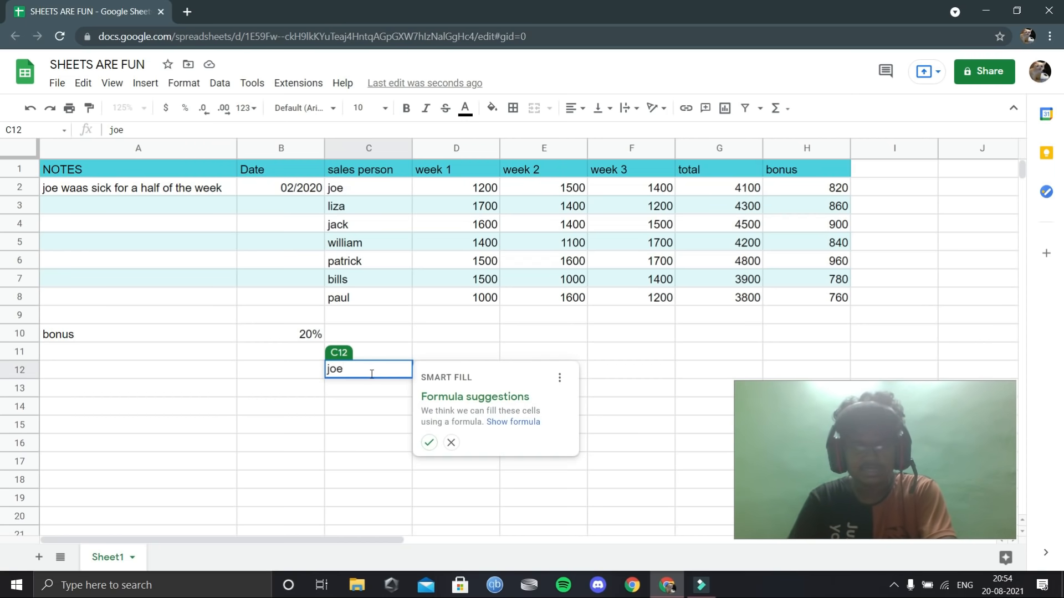
{"action": "left_click", "coordinate": [450, 443]}
{"action": "left_click", "coordinate": [361, 391]}
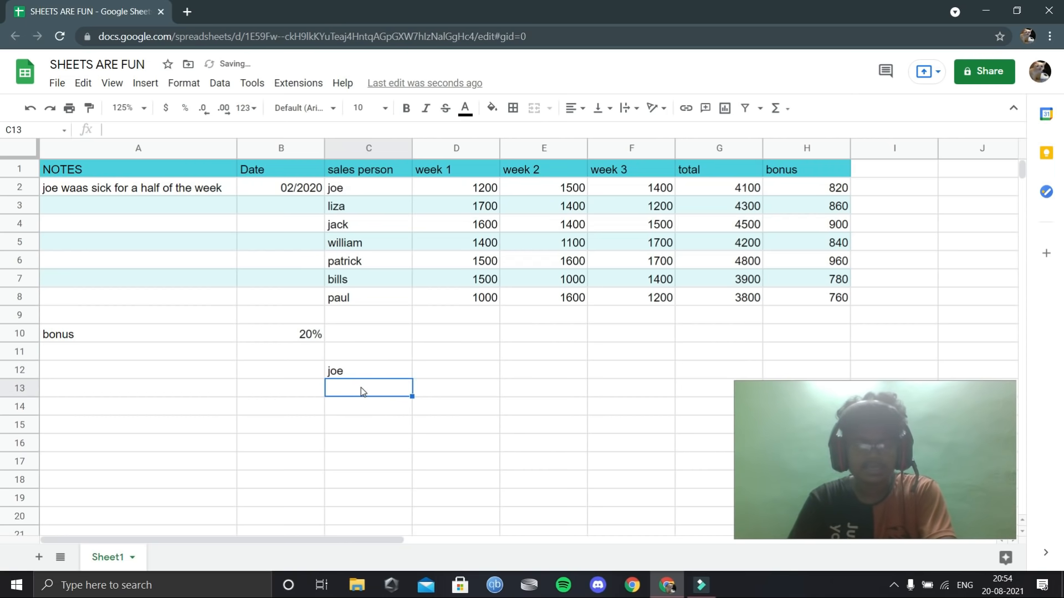
{"action": "type", "text": "55"}
{"action": "key", "text": "Return"}
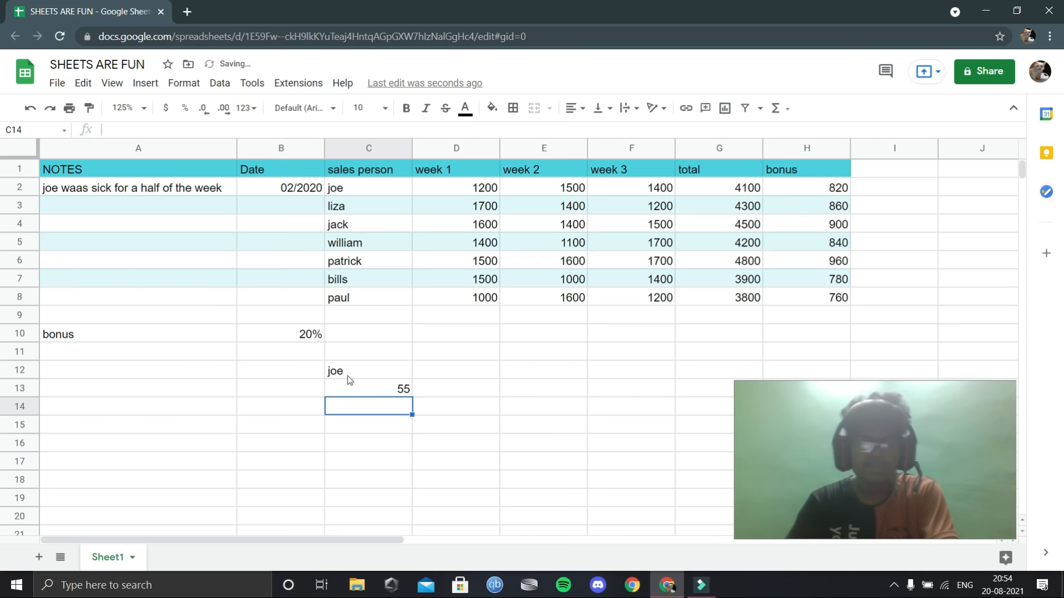
Compare how the text entry in C12 and the number entry in C13 are aligned in their cells
{"action": "left_click", "coordinate": [367, 371]}
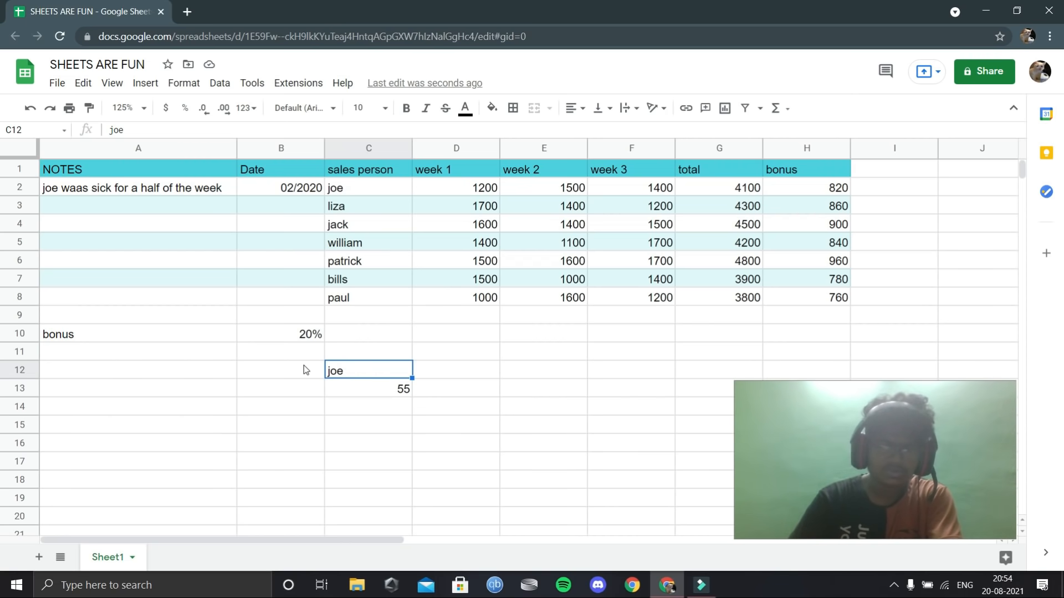
{"action": "left_click", "coordinate": [392, 391]}
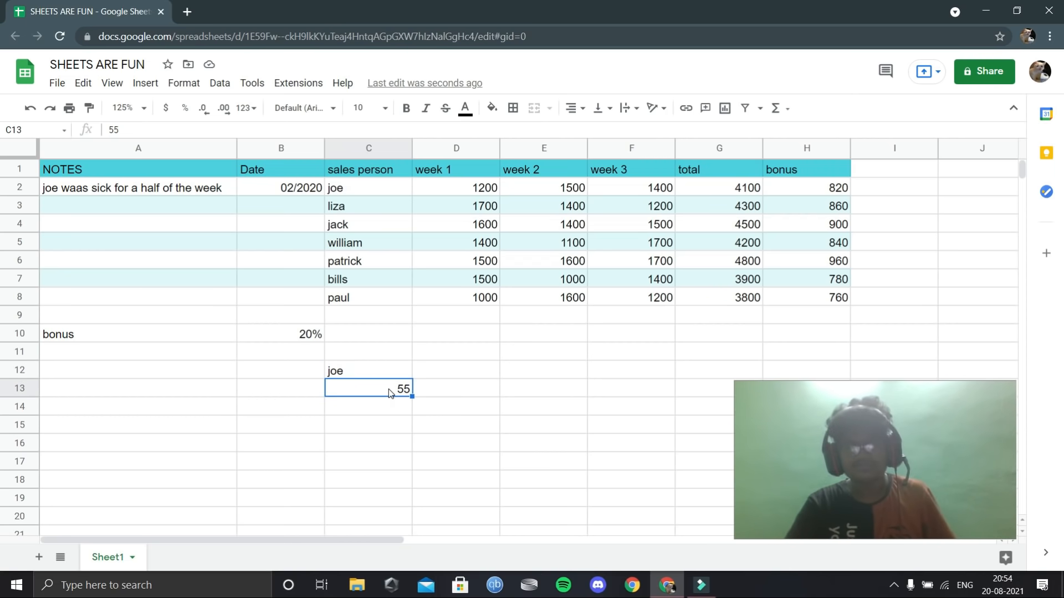
{"action": "left_click", "coordinate": [394, 370]}
{"action": "left_click", "coordinate": [387, 386]}
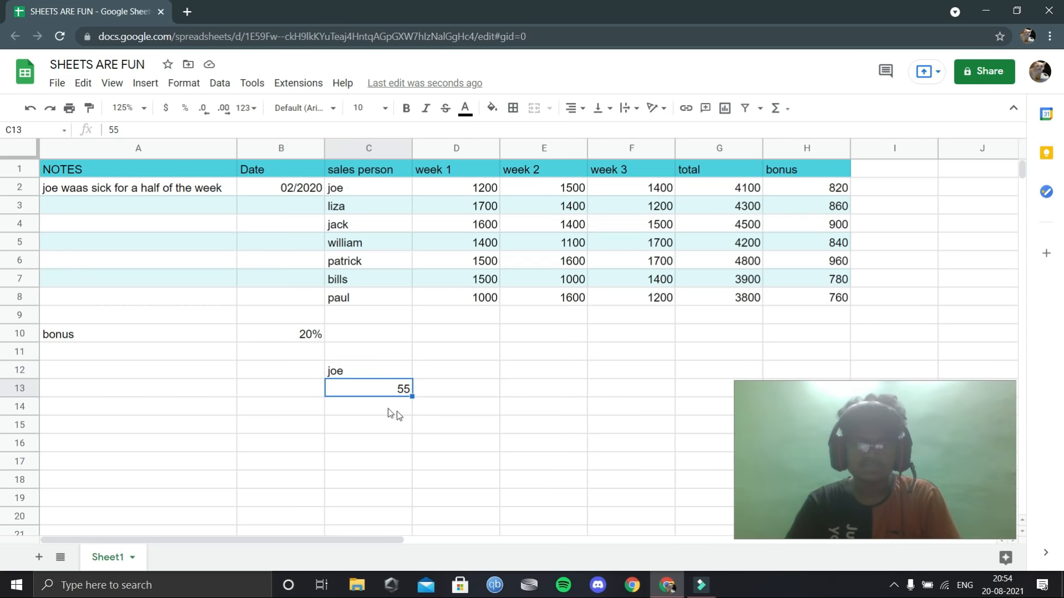
{"action": "left_click", "coordinate": [391, 373]}
{"action": "left_click", "coordinate": [372, 388]}
{"action": "left_click", "coordinate": [373, 368]}
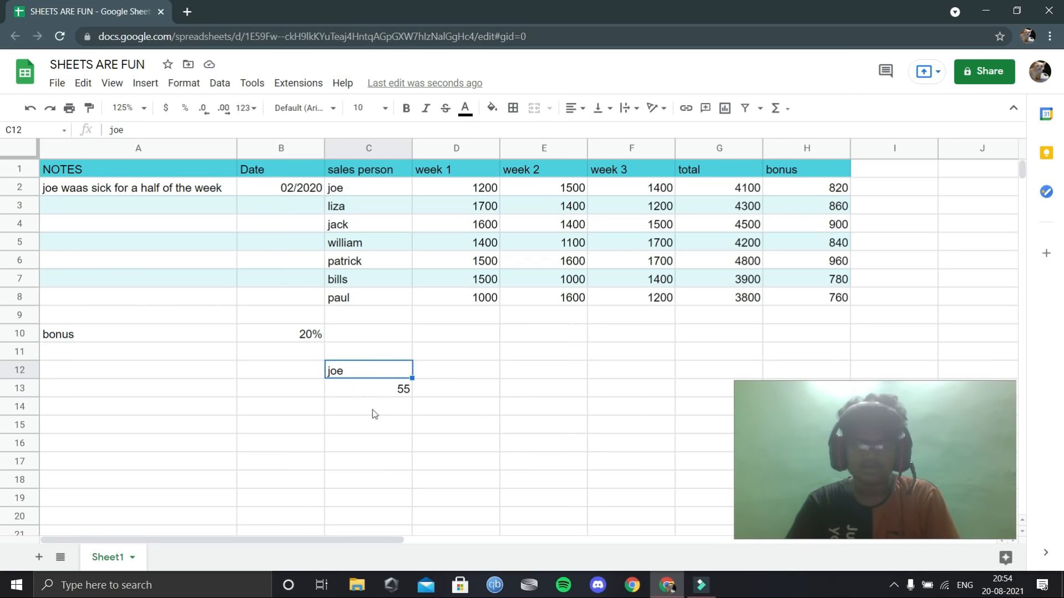
{"action": "left_click", "coordinate": [186, 84]}
{"action": "left_click", "coordinate": [219, 83]}
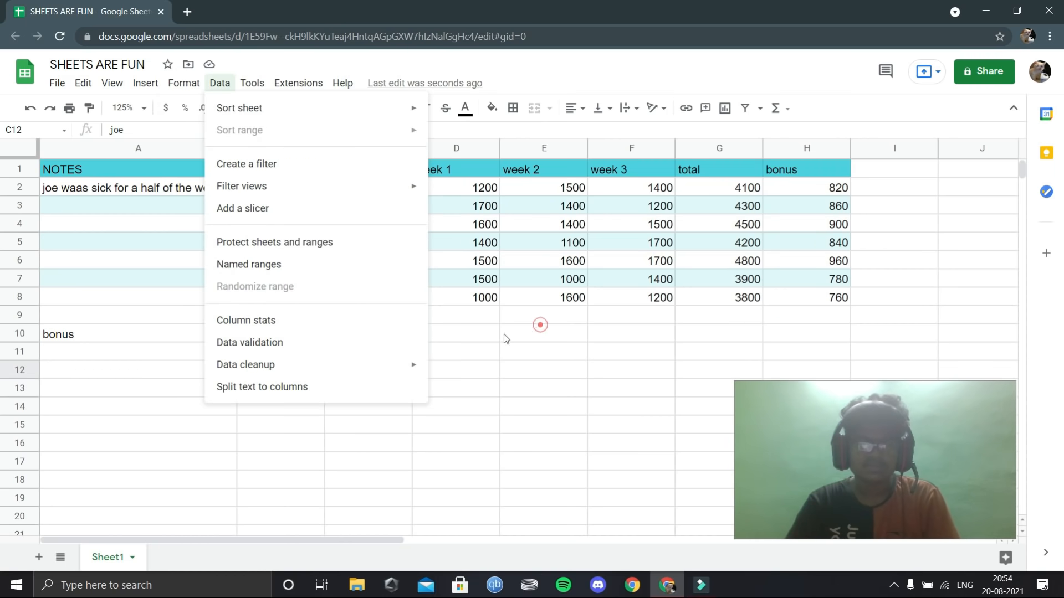
{"action": "left_click", "coordinate": [541, 325]}
Center the text and number entries in C12:C13 horizontally
{"action": "left_click", "coordinate": [364, 372]}
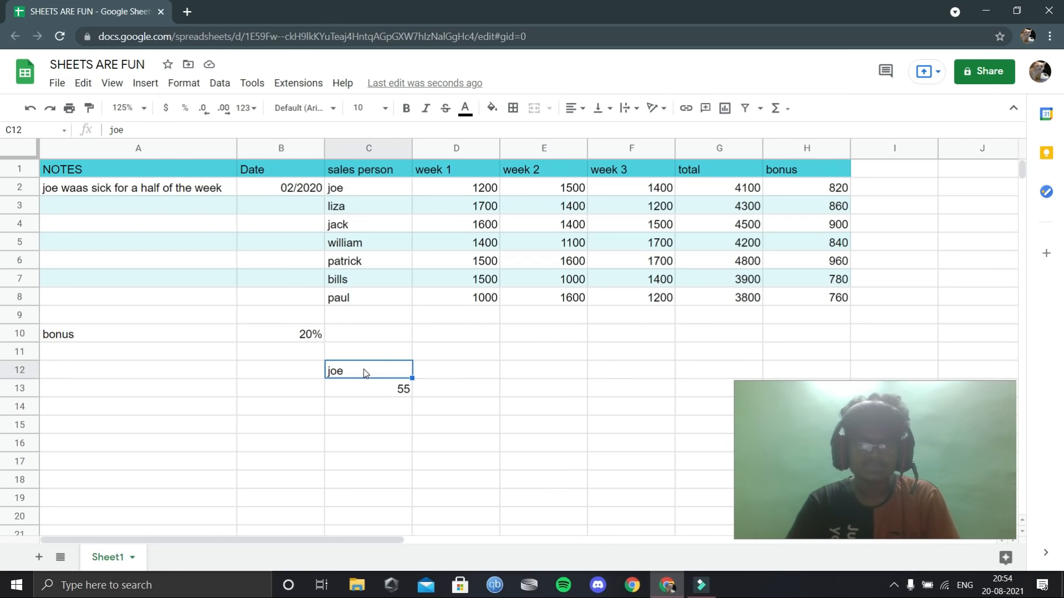
{"action": "key", "text": "shift+Down"}
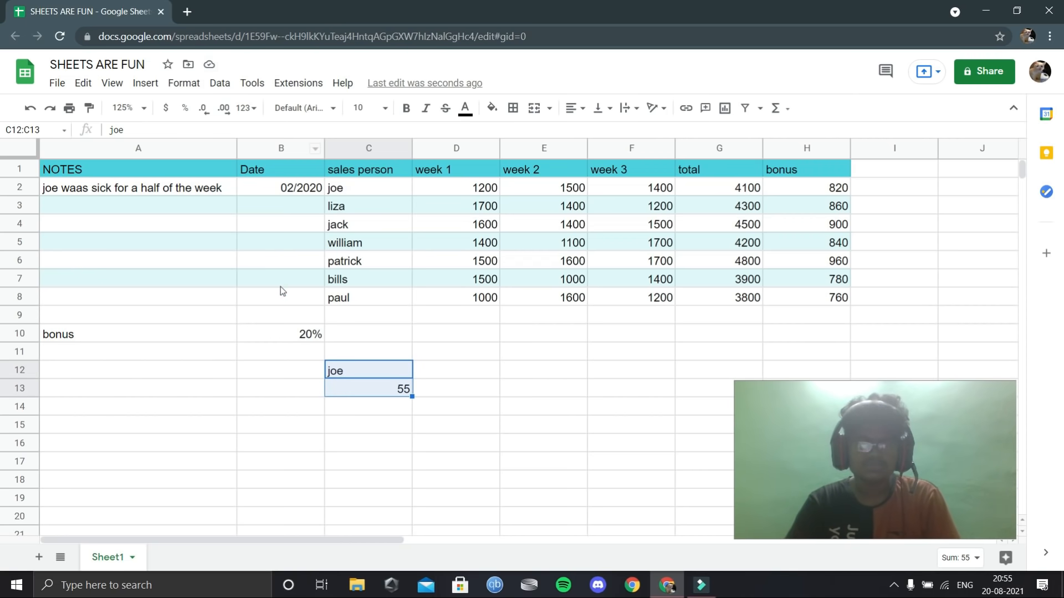
{"action": "left_click", "coordinate": [183, 84]}
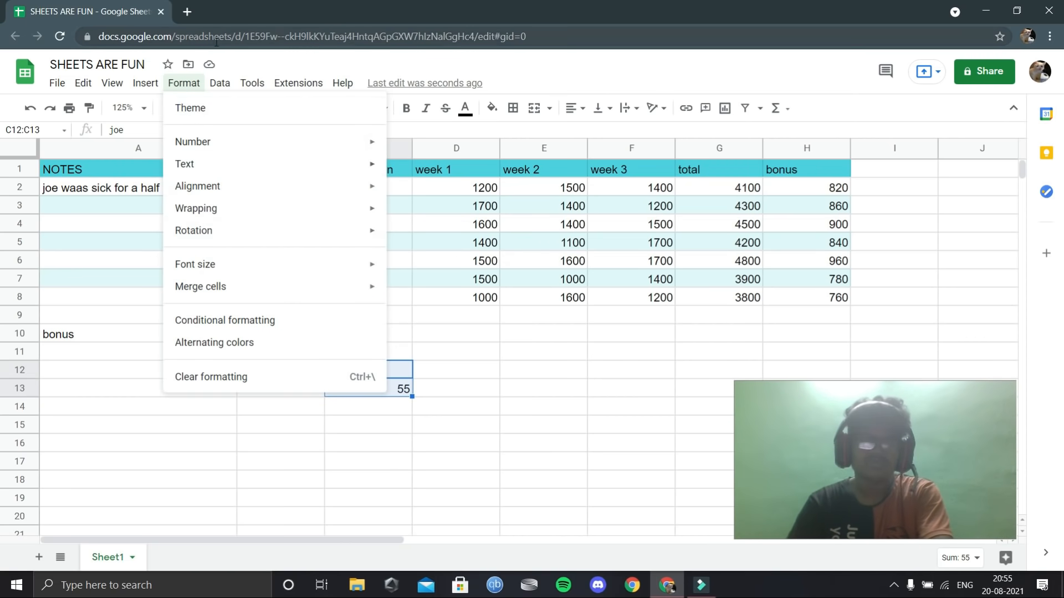
{"action": "left_click", "coordinate": [220, 83]}
{"action": "mouse_move", "coordinate": [220, 102]}
{"action": "mouse_move", "coordinate": [183, 83]}
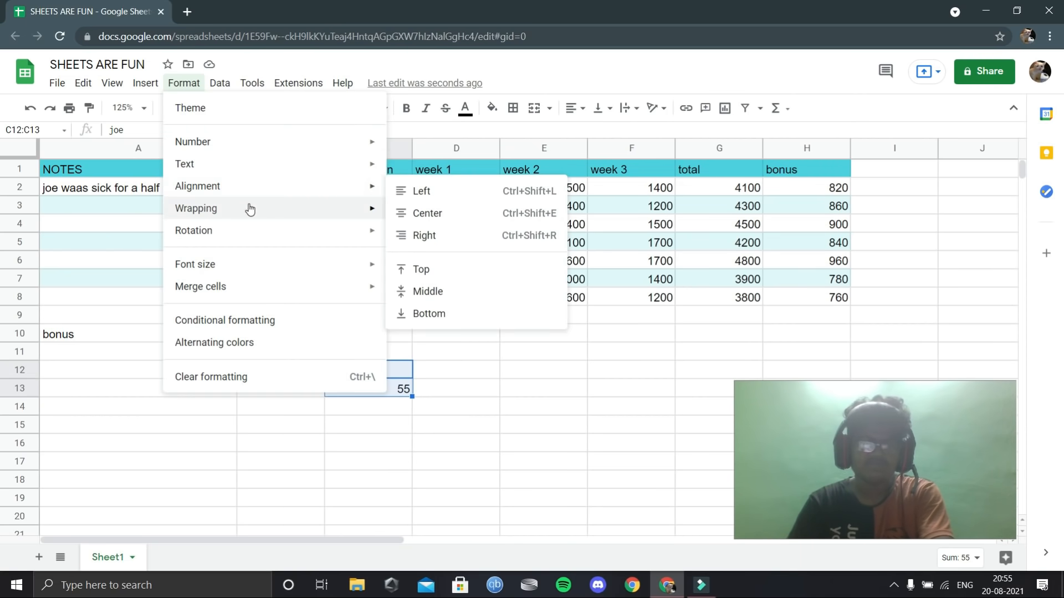
{"action": "mouse_move", "coordinate": [266, 218]}
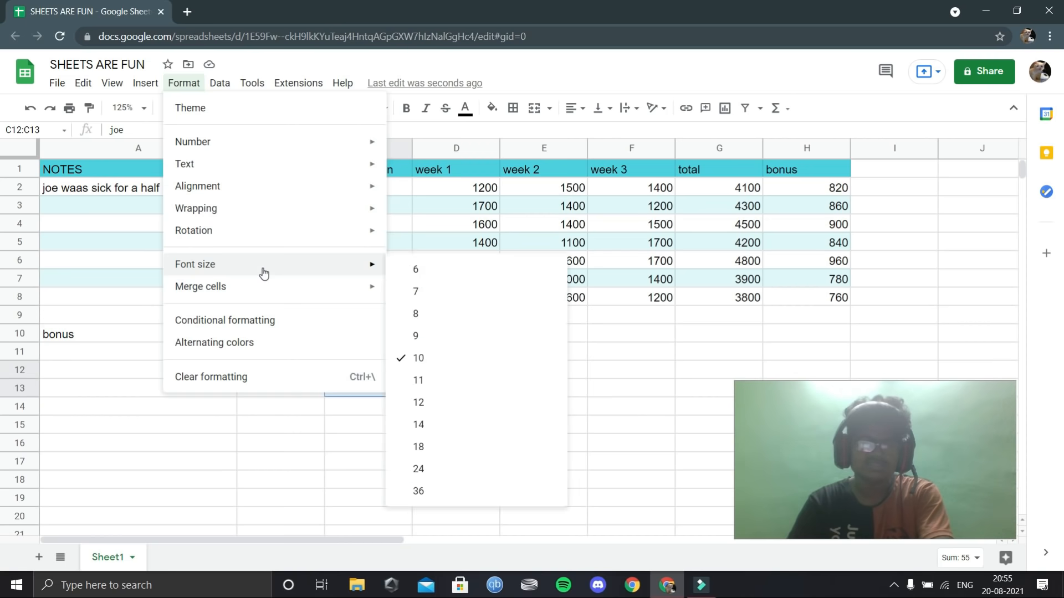
{"action": "mouse_move", "coordinate": [263, 284]}
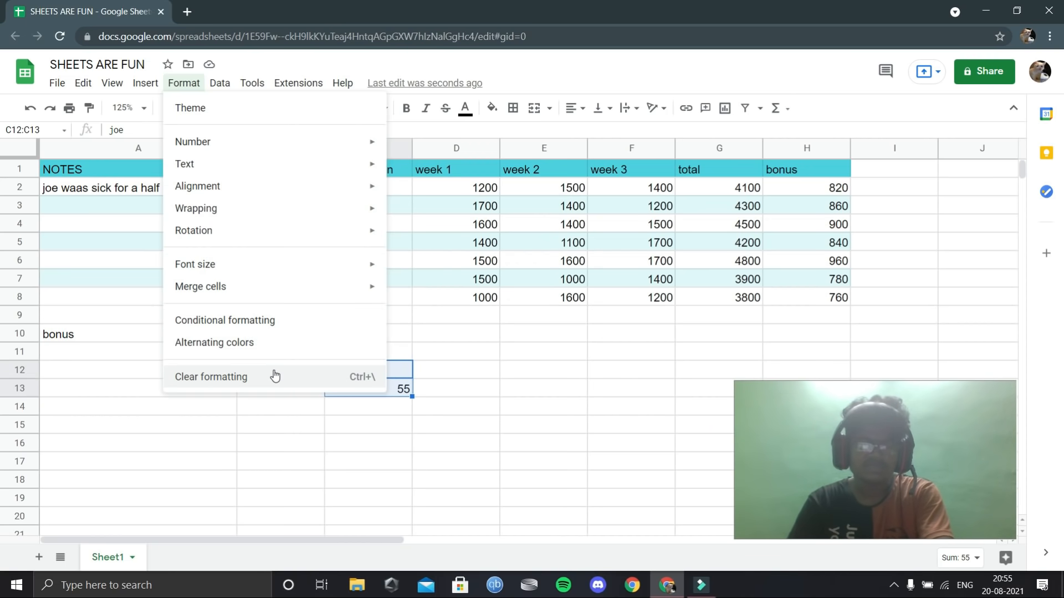
{"action": "mouse_move", "coordinate": [264, 198]}
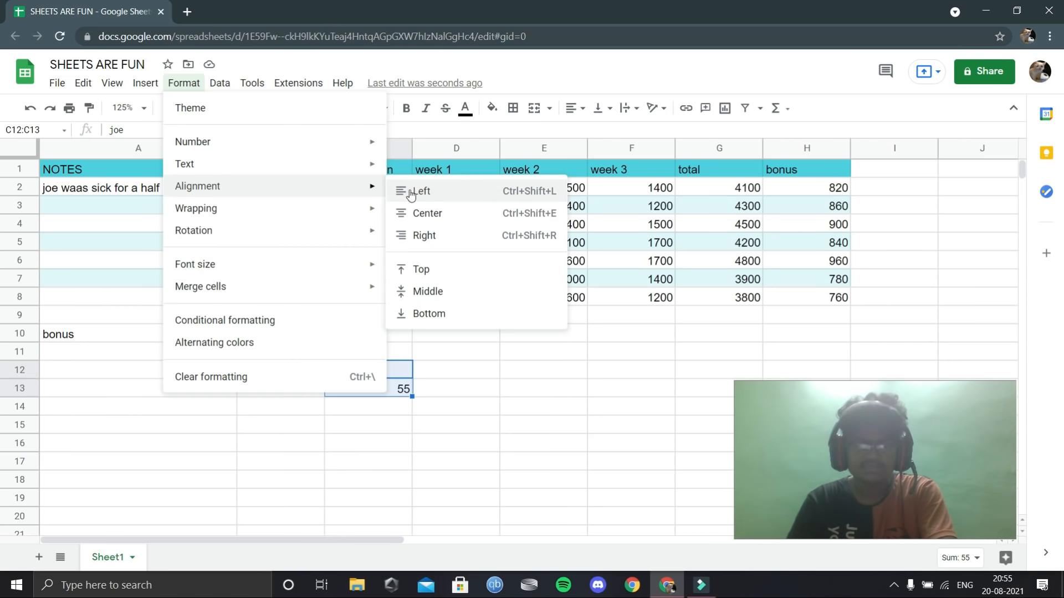
{"action": "left_click", "coordinate": [415, 214]}
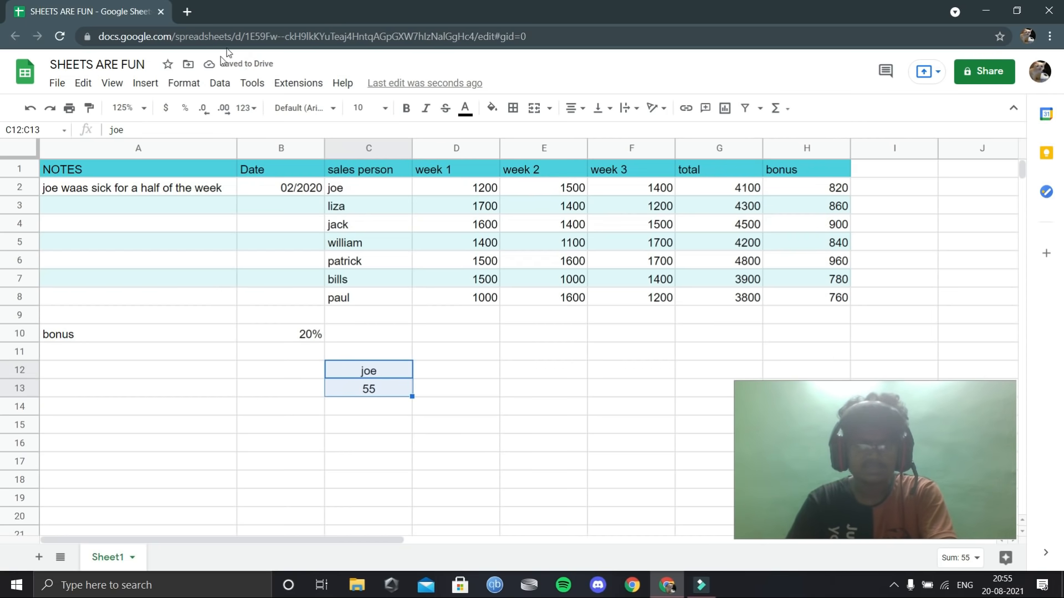
Align the entries in C12:C13 to the right of their cells
{"action": "left_click", "coordinate": [180, 83]}
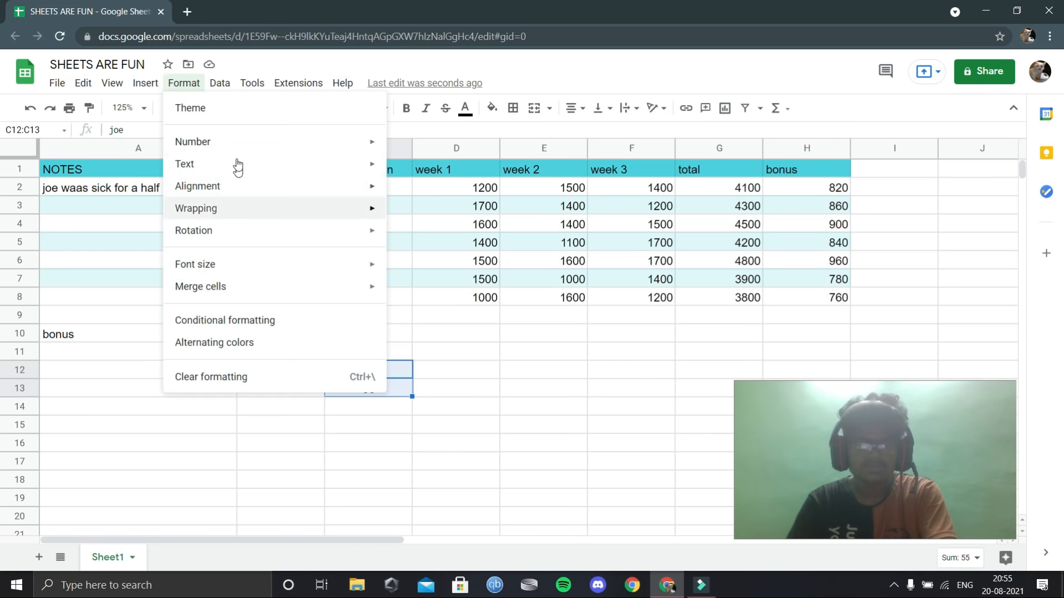
{"action": "mouse_move", "coordinate": [237, 185]}
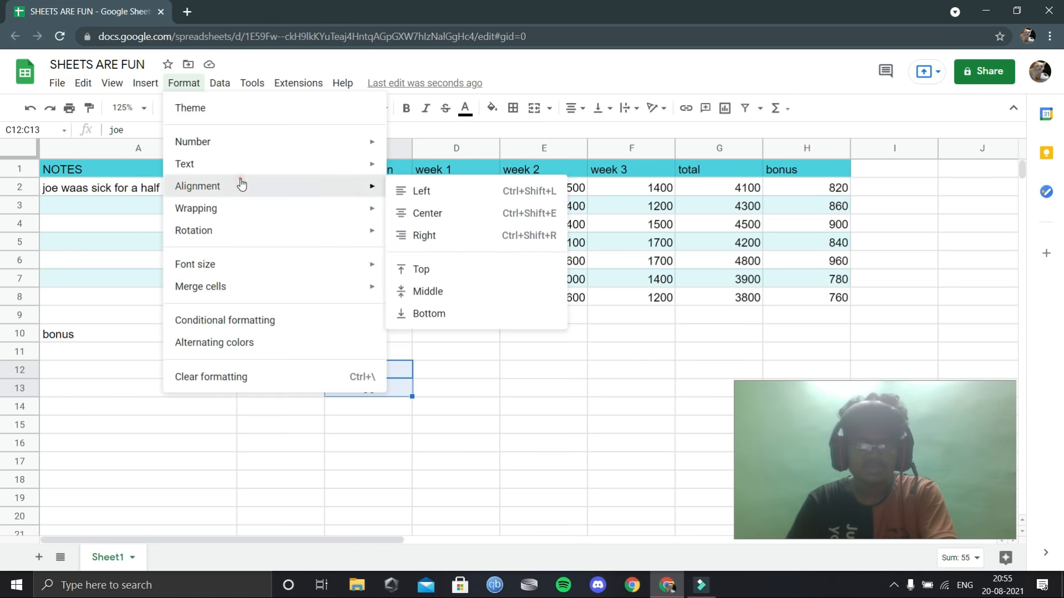
{"action": "left_click", "coordinate": [445, 235]}
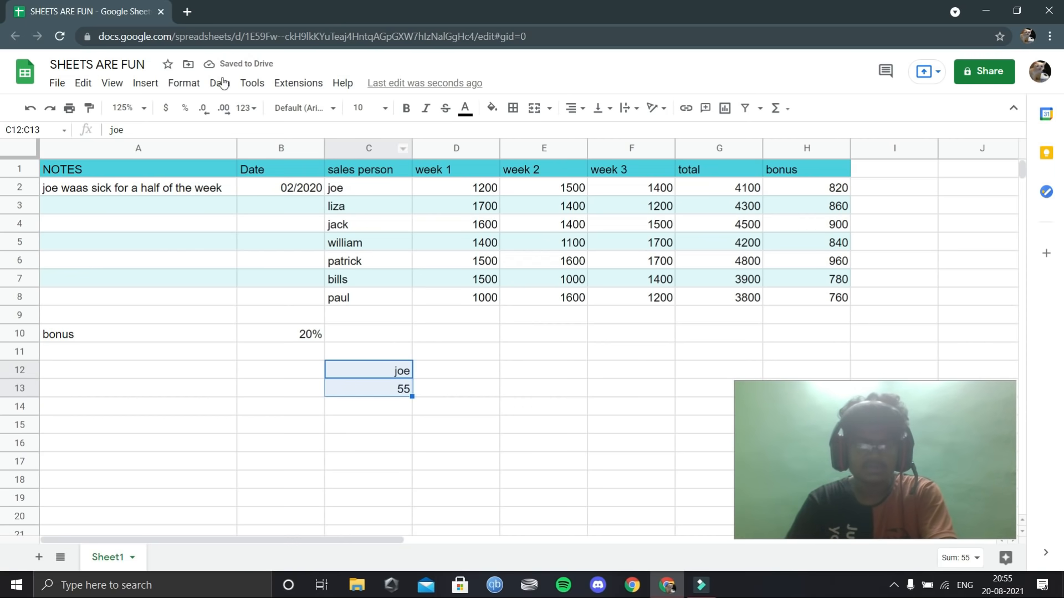
Align the entries in C12:C13 to the left of their cells
{"action": "left_click", "coordinate": [191, 82]}
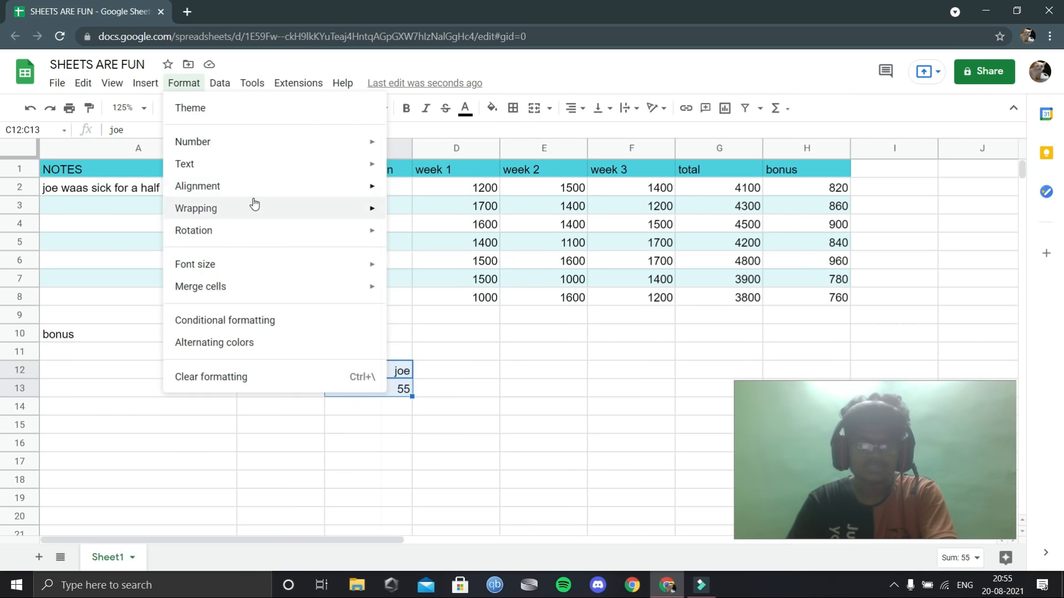
{"action": "mouse_move", "coordinate": [261, 194]}
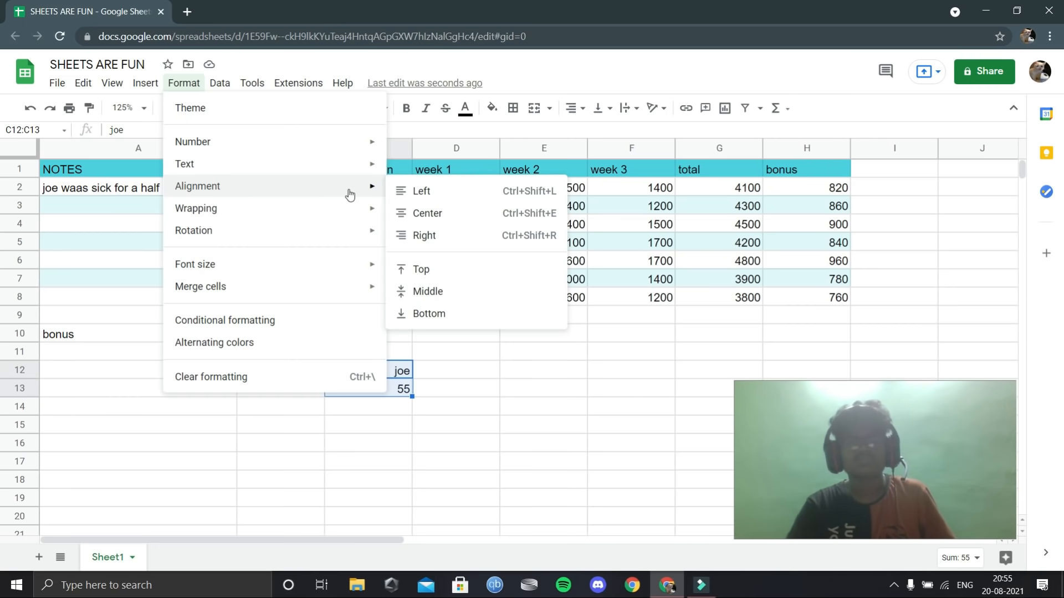
{"action": "left_click", "coordinate": [412, 192]}
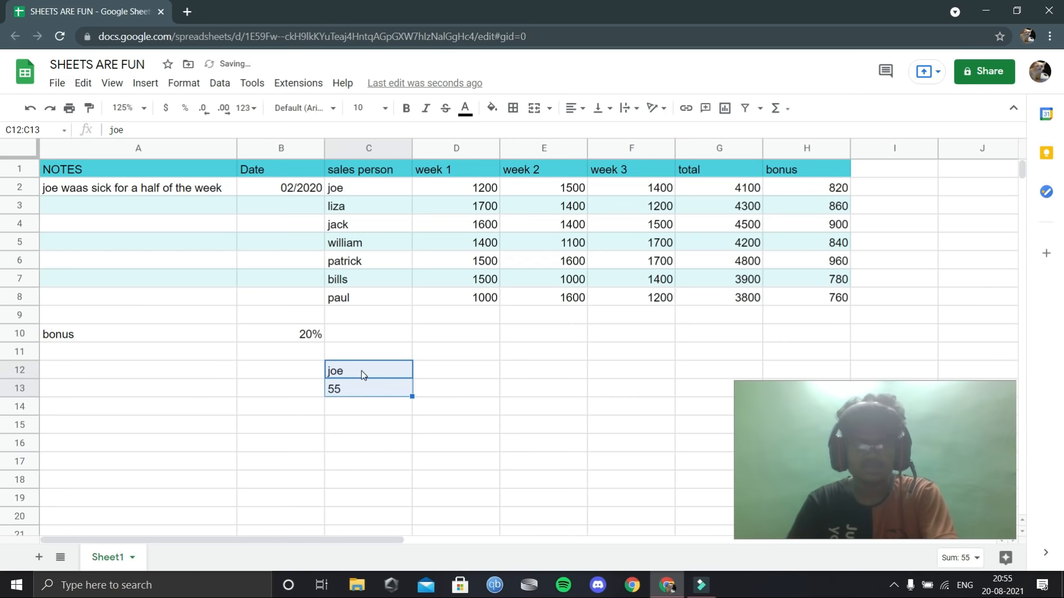
{"action": "left_click", "coordinate": [183, 89]}
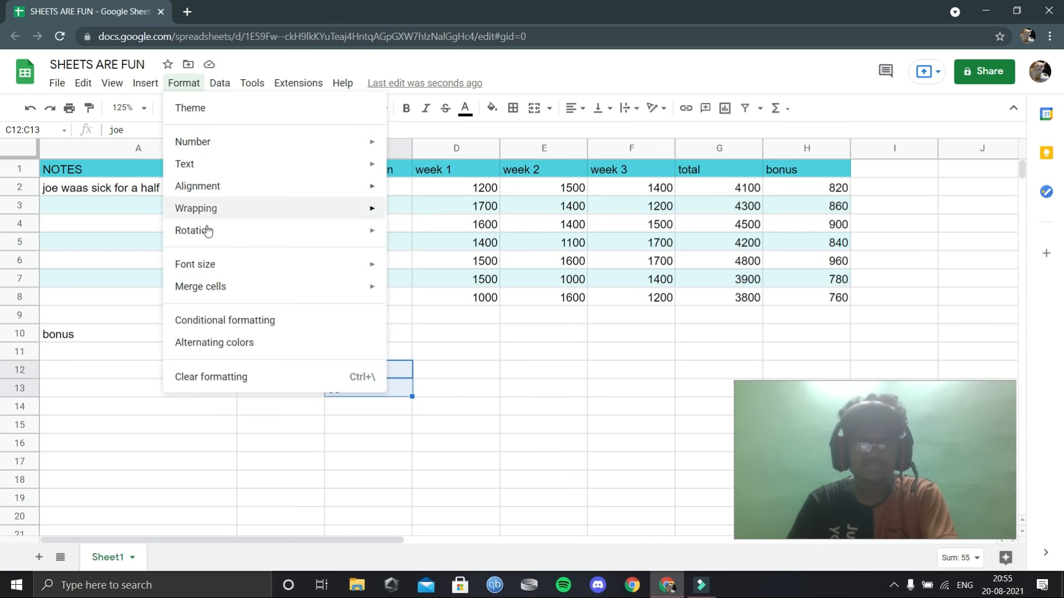
{"action": "mouse_move", "coordinate": [222, 186]}
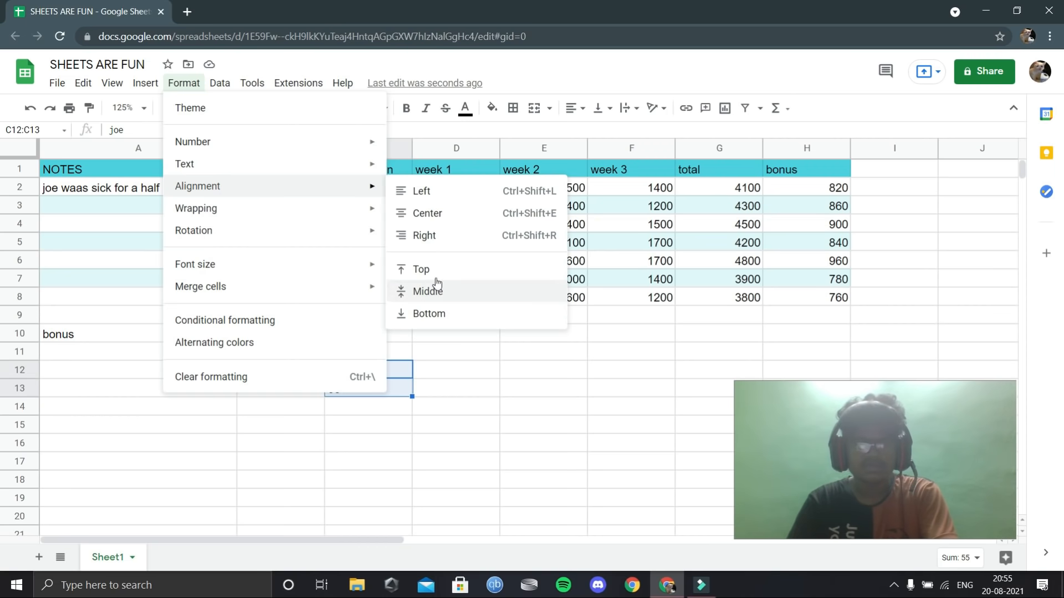
{"action": "left_click", "coordinate": [437, 365]}
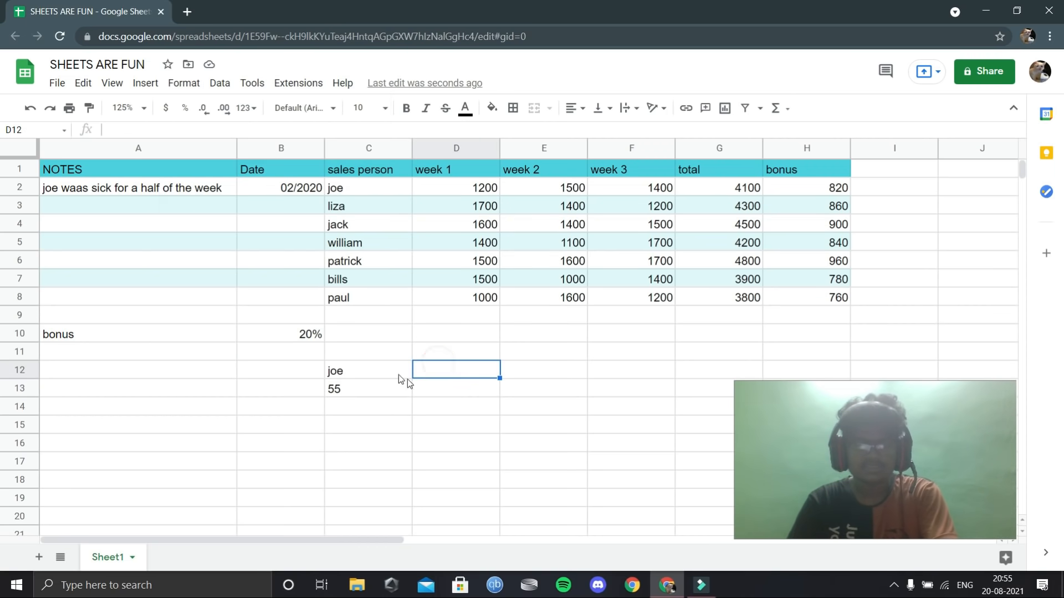
{"action": "left_click", "coordinate": [393, 372]}
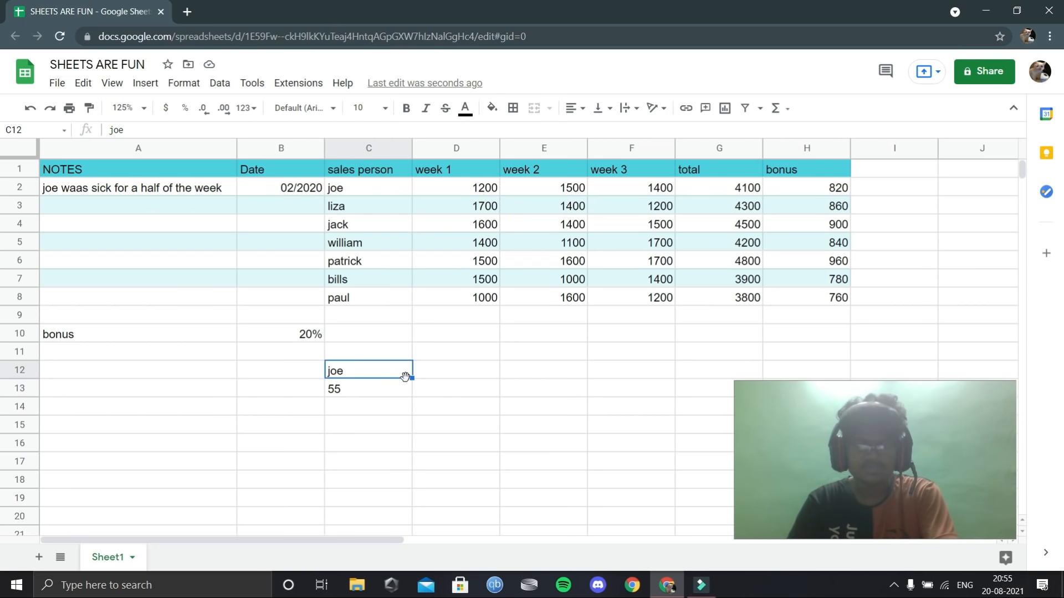
{"action": "left_click_drag", "start_coordinate": [403, 378], "coordinate": [378, 395]}
{"action": "left_click", "coordinate": [378, 393]}
{"action": "left_click", "coordinate": [370, 370]}
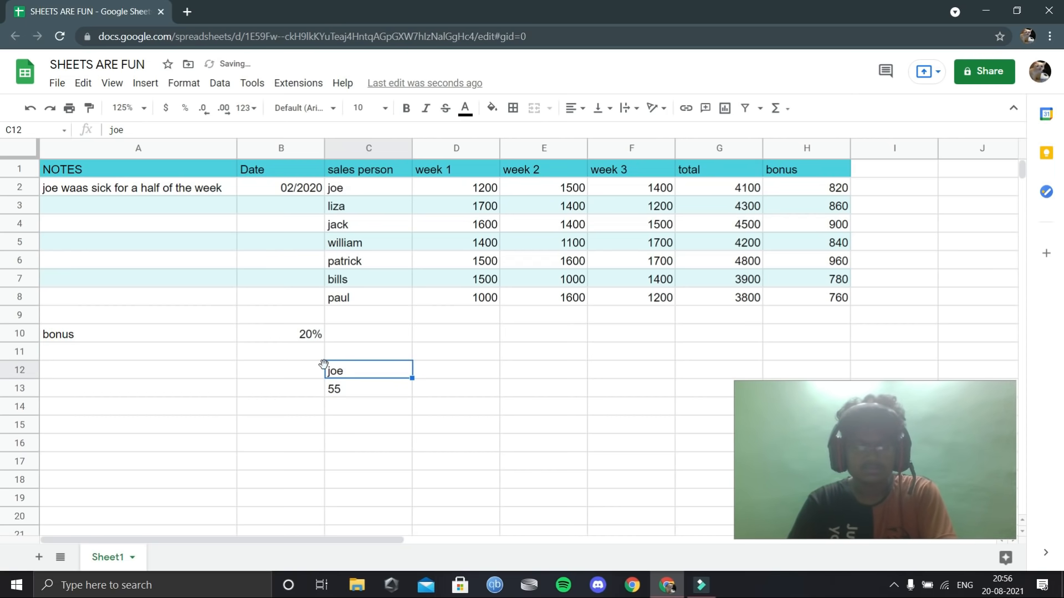
{"action": "left_click", "coordinate": [266, 394]}
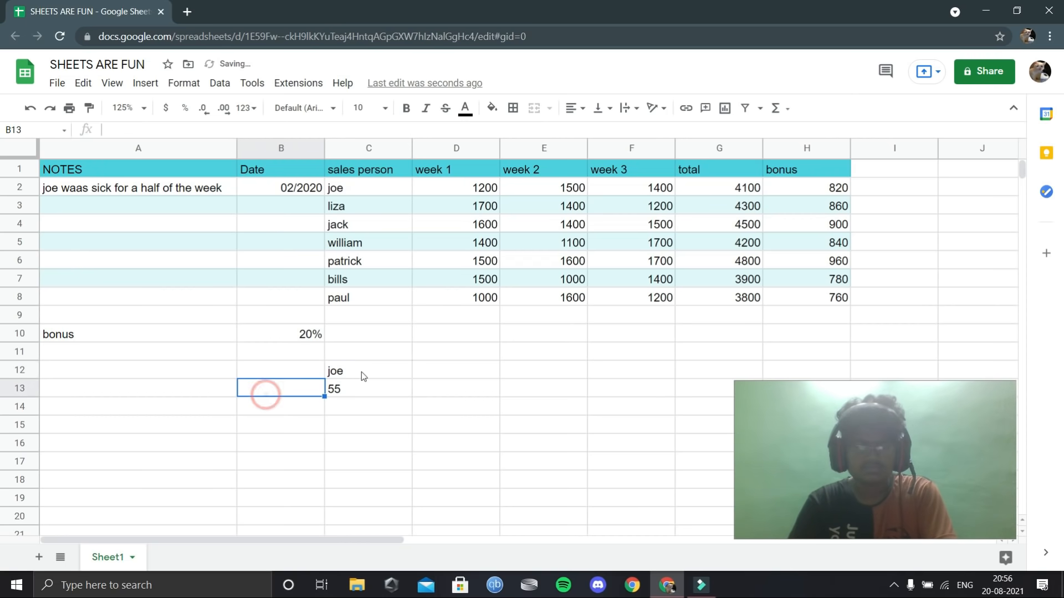
Set the vertical alignment of the text entry in C12 to Top
{"action": "left_click", "coordinate": [368, 370]}
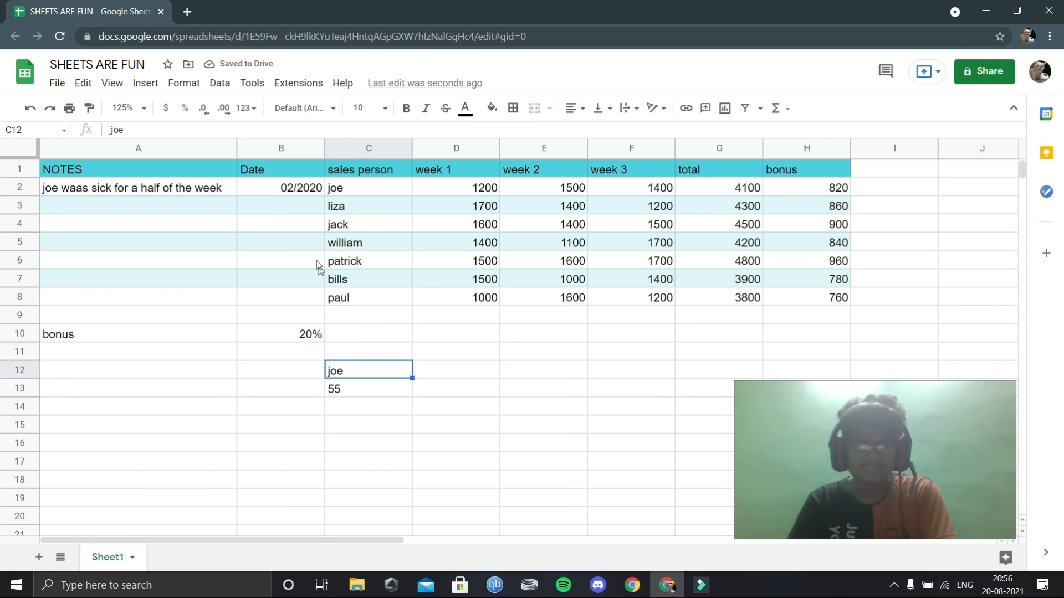
{"action": "left_click", "coordinate": [169, 83]}
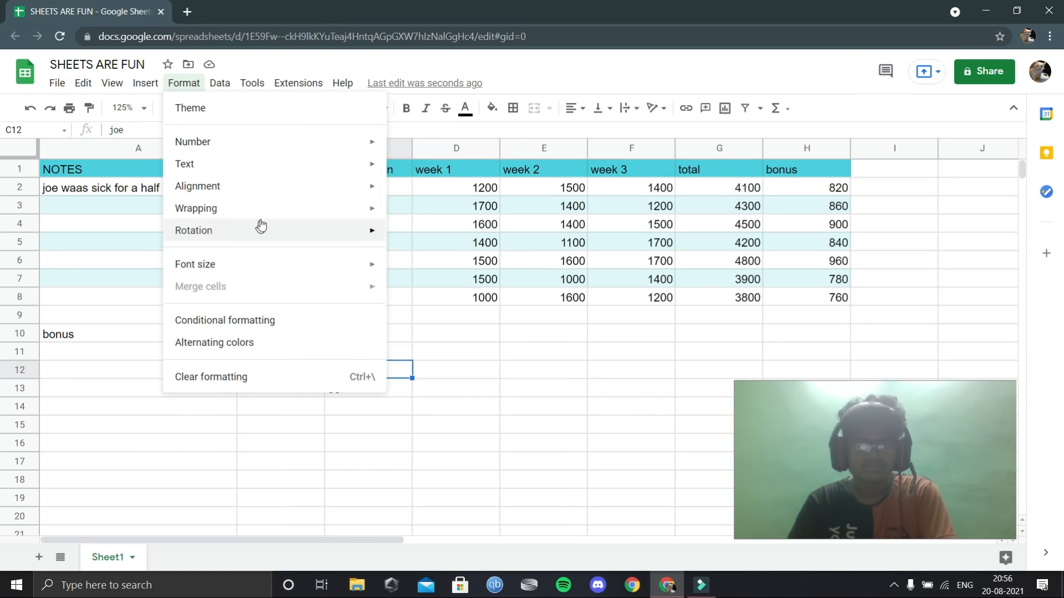
{"action": "mouse_move", "coordinate": [278, 190]}
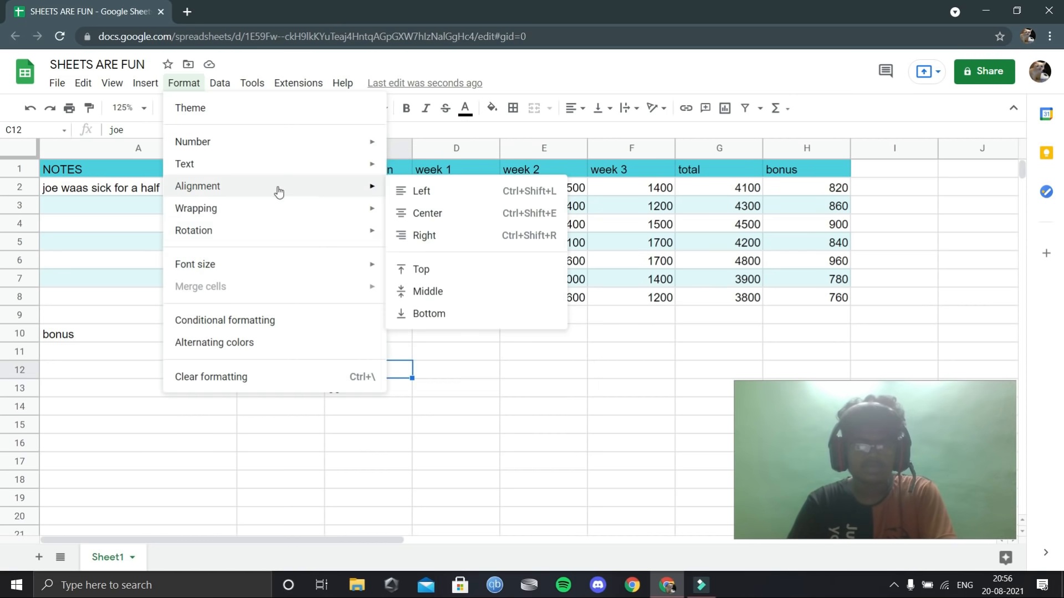
{"action": "left_click", "coordinate": [437, 270]}
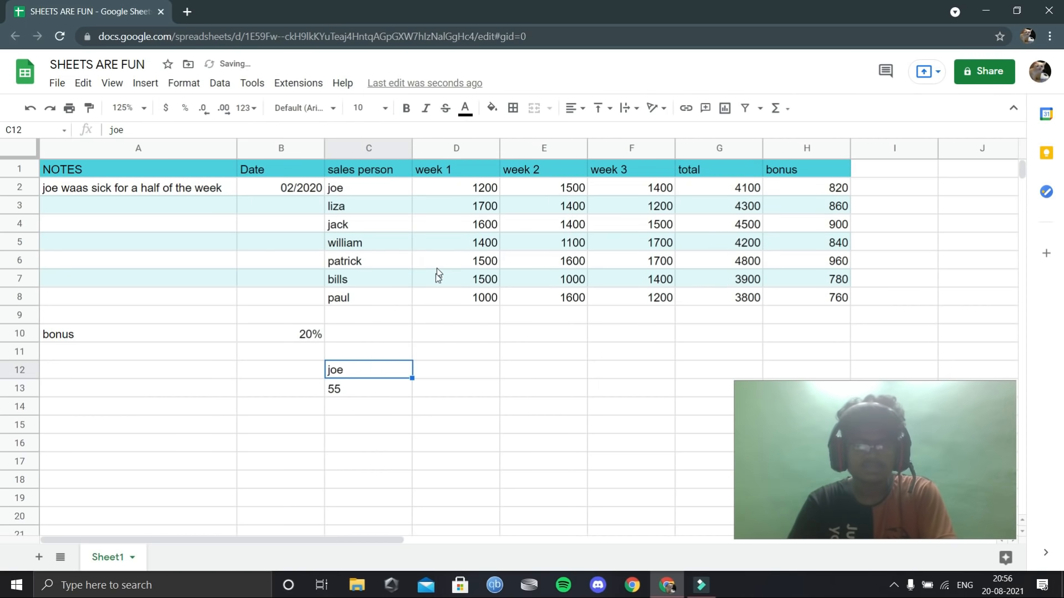
Compare the vertical placement of the text in C12 with the number in C13
{"action": "left_click", "coordinate": [387, 387]}
{"action": "left_click", "coordinate": [530, 387]}
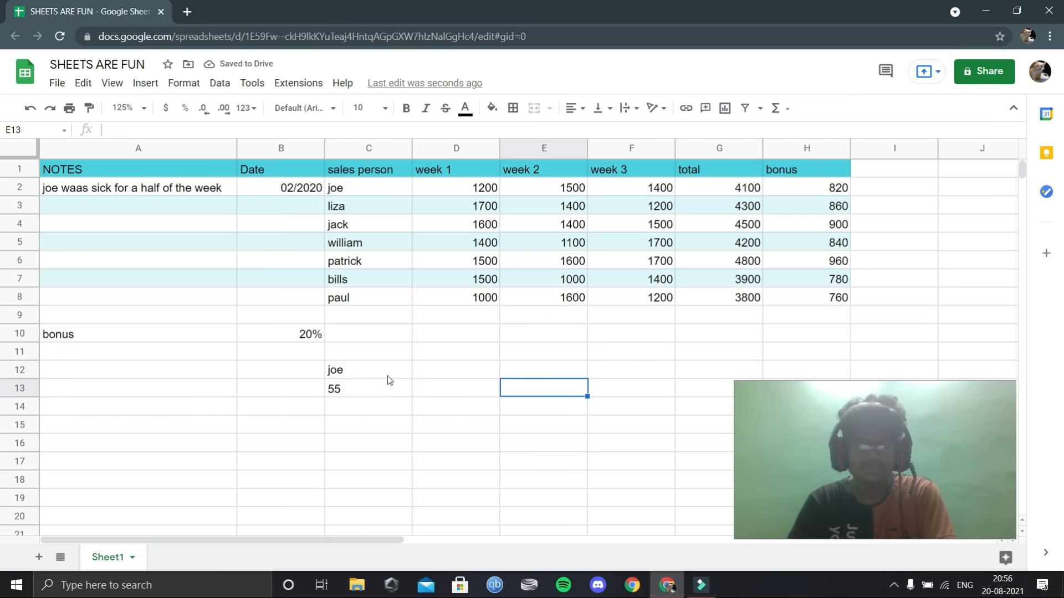
{"action": "left_click", "coordinate": [381, 382]}
{"action": "left_click", "coordinate": [380, 374]}
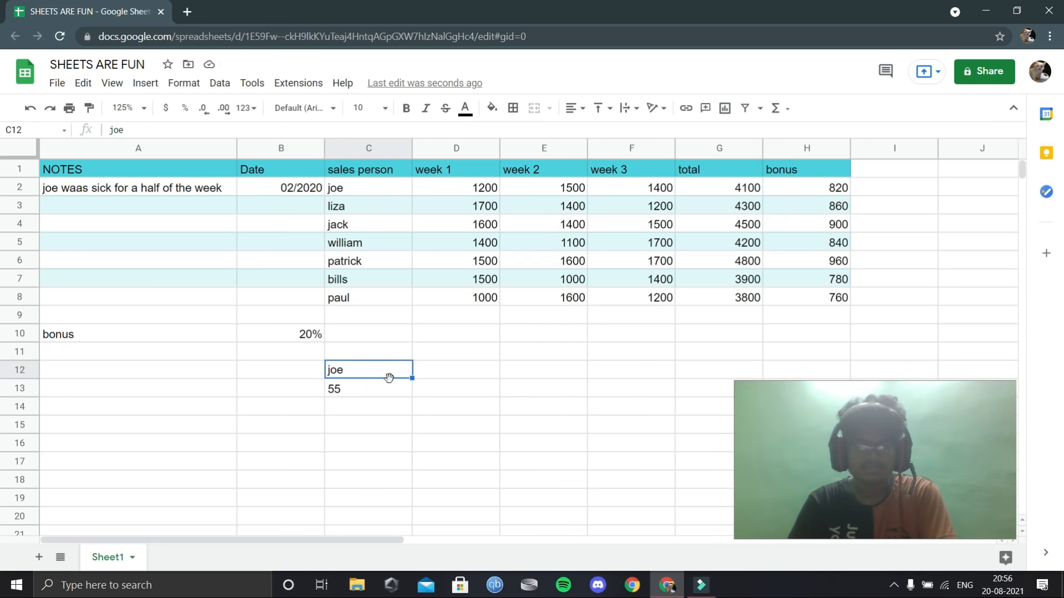
{"action": "left_click_drag", "start_coordinate": [380, 373], "coordinate": [380, 390]}
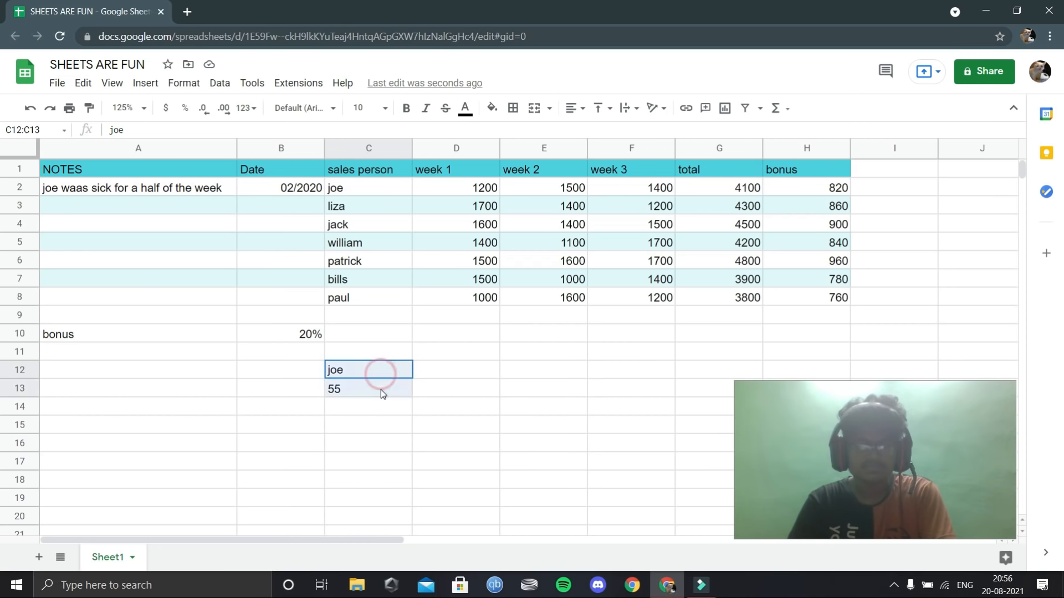
{"action": "left_click", "coordinate": [383, 374]}
{"action": "left_click", "coordinate": [432, 382]}
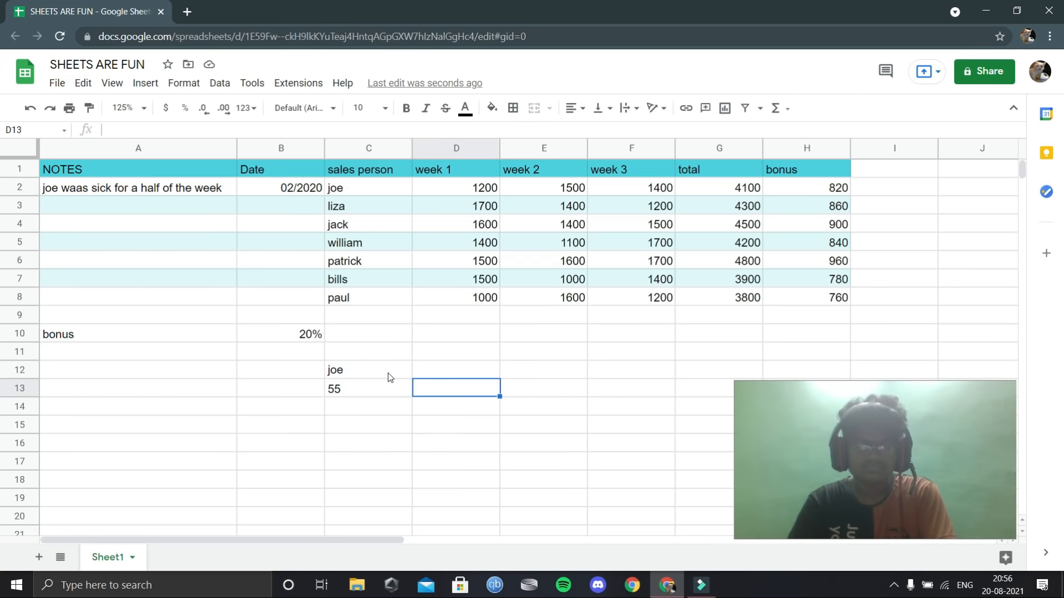
Enlarge row 12 to more than twice the height of a standard row
{"action": "left_click", "coordinate": [185, 371]}
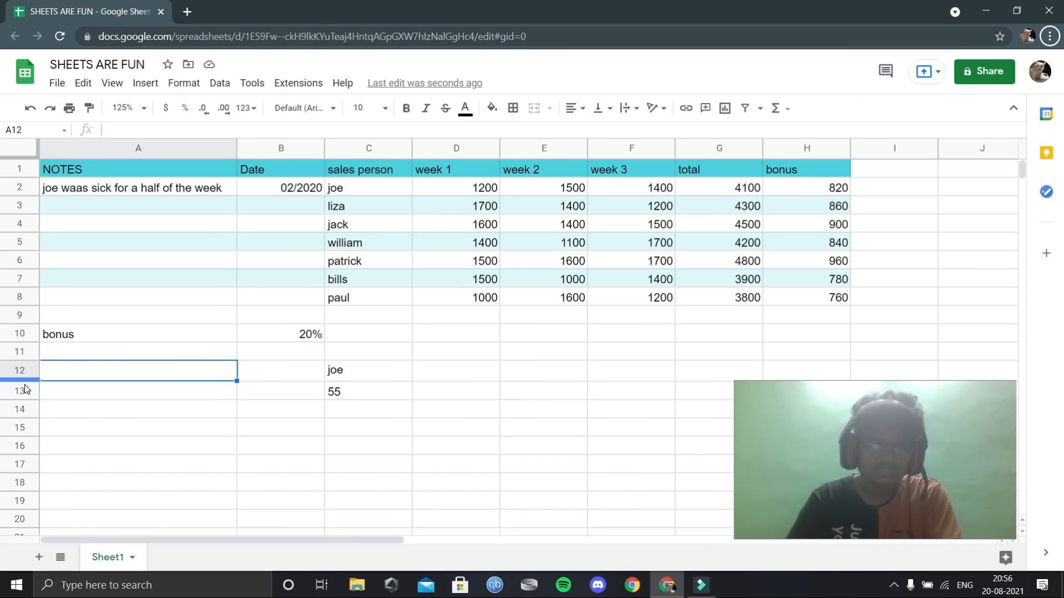
{"action": "left_click_drag", "start_coordinate": [22, 380], "coordinate": [25, 405]}
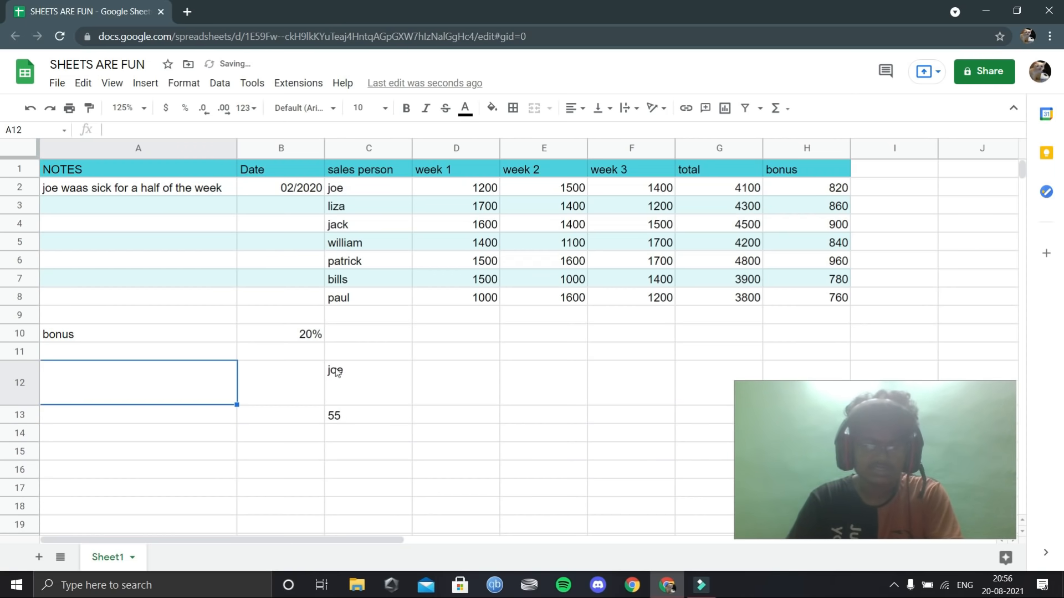
Center the text entry in the enlarged cell C12 horizontally
{"action": "left_click", "coordinate": [329, 389]}
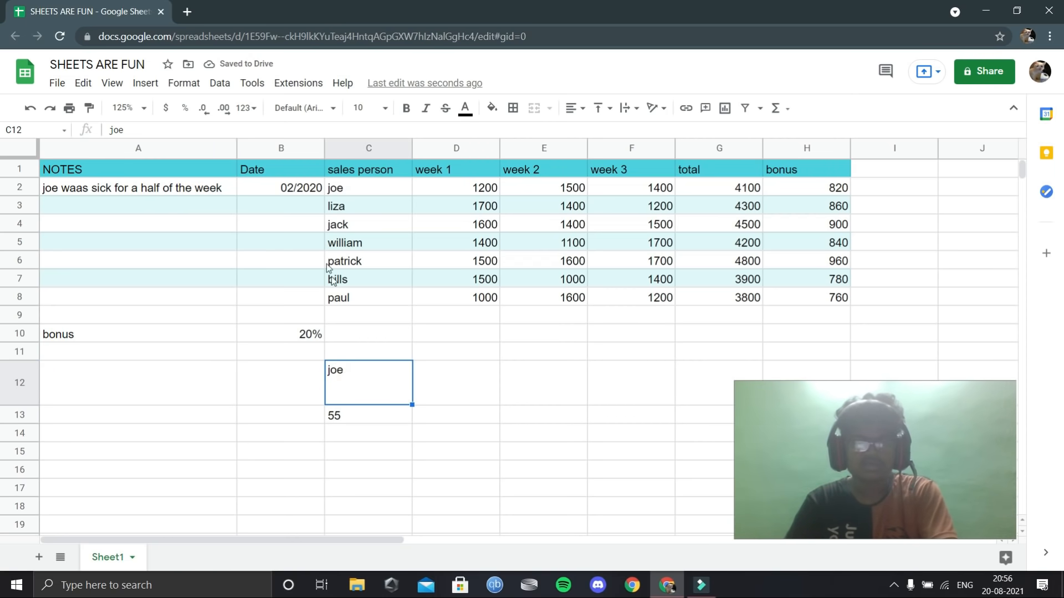
{"action": "left_click", "coordinate": [183, 82]}
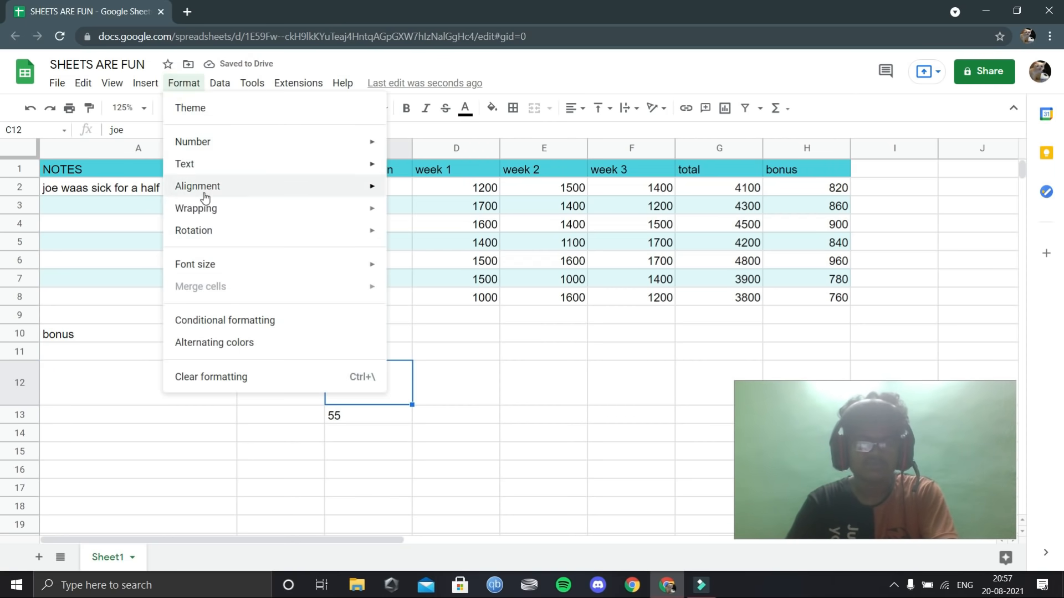
{"action": "mouse_move", "coordinate": [222, 186]}
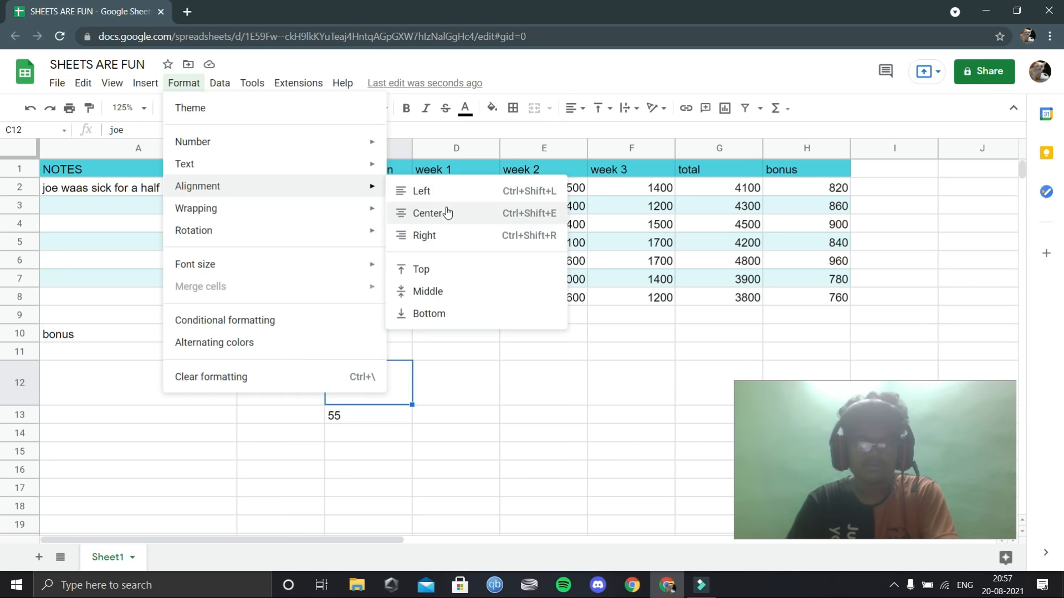
{"action": "left_click", "coordinate": [447, 209]}
Center the number in C13 horizontally
{"action": "left_click", "coordinate": [342, 414]}
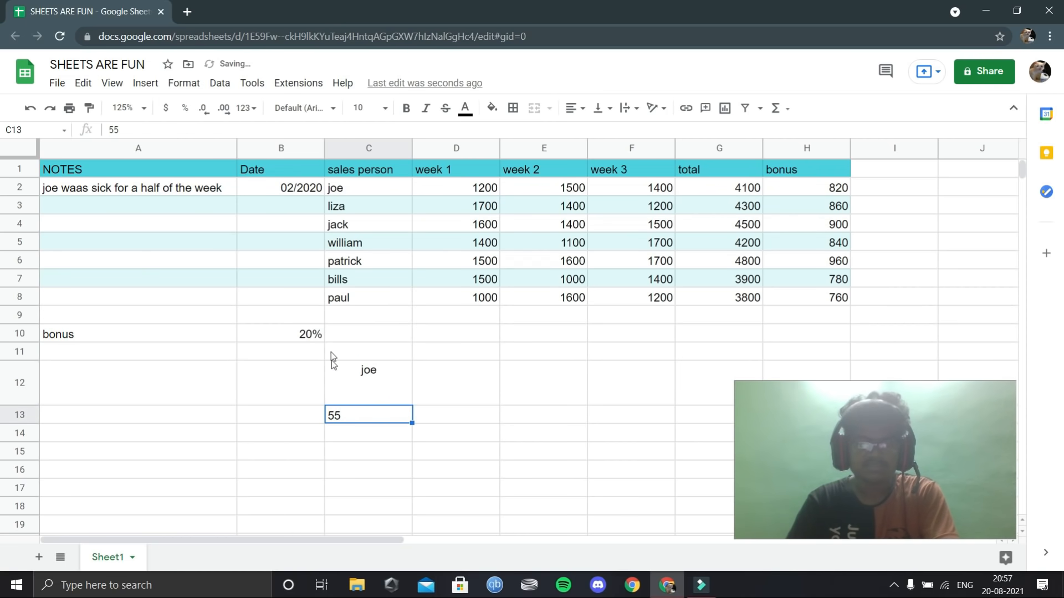
{"action": "left_click", "coordinate": [219, 83]}
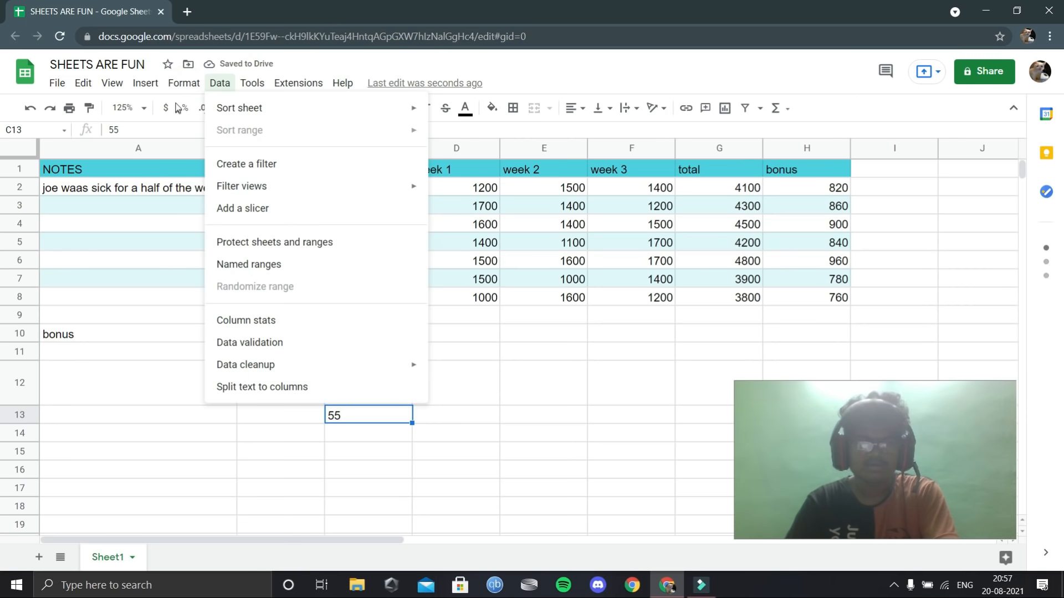
{"action": "mouse_move", "coordinate": [184, 82]}
{"action": "mouse_move", "coordinate": [222, 188]}
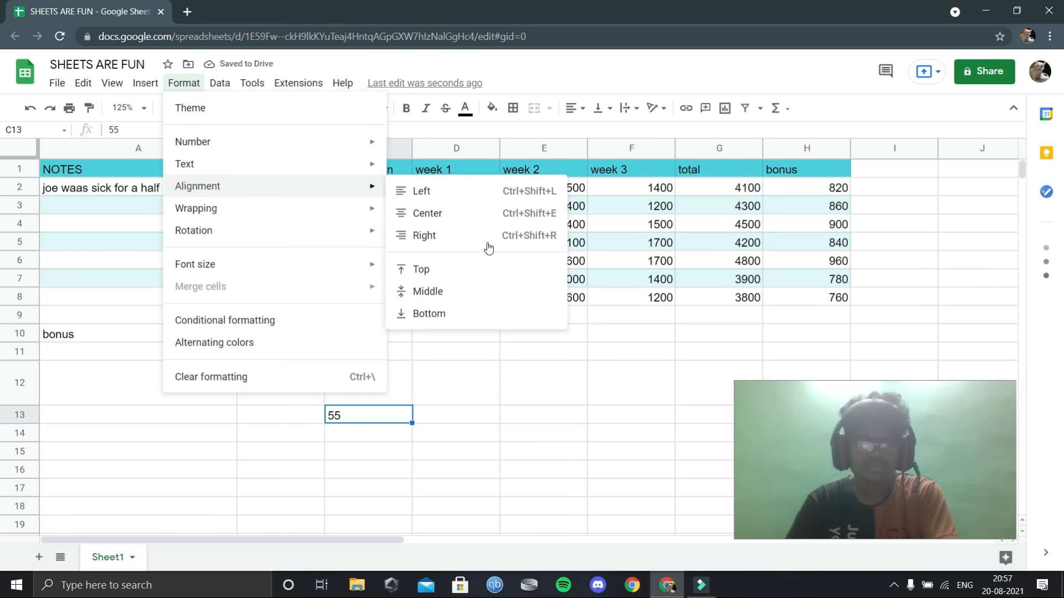
{"action": "left_click", "coordinate": [477, 213]}
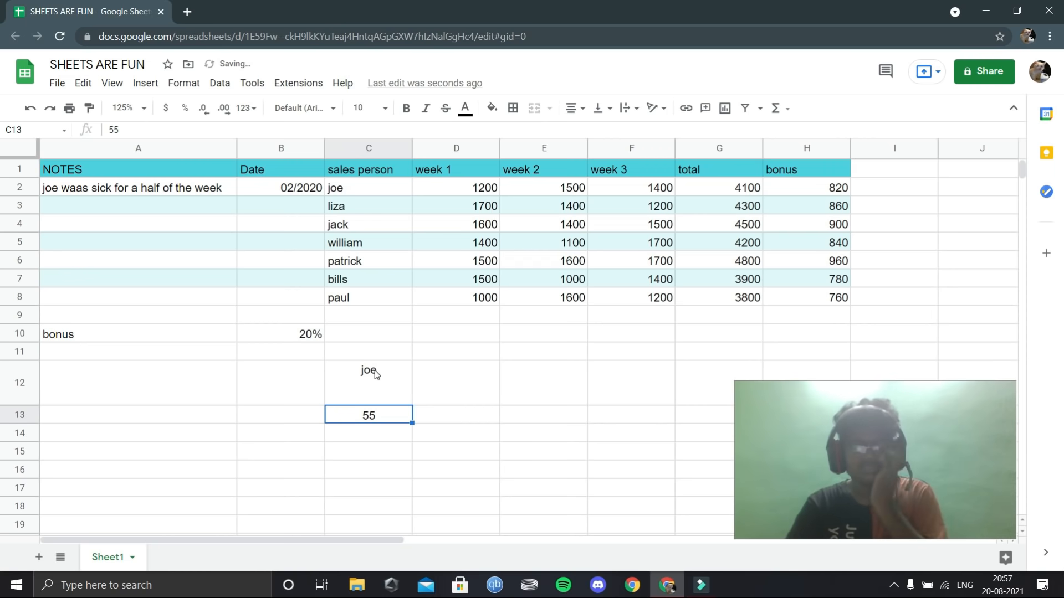
Set the vertical alignment of the text entry in C12 to Middle
{"action": "left_click", "coordinate": [371, 379]}
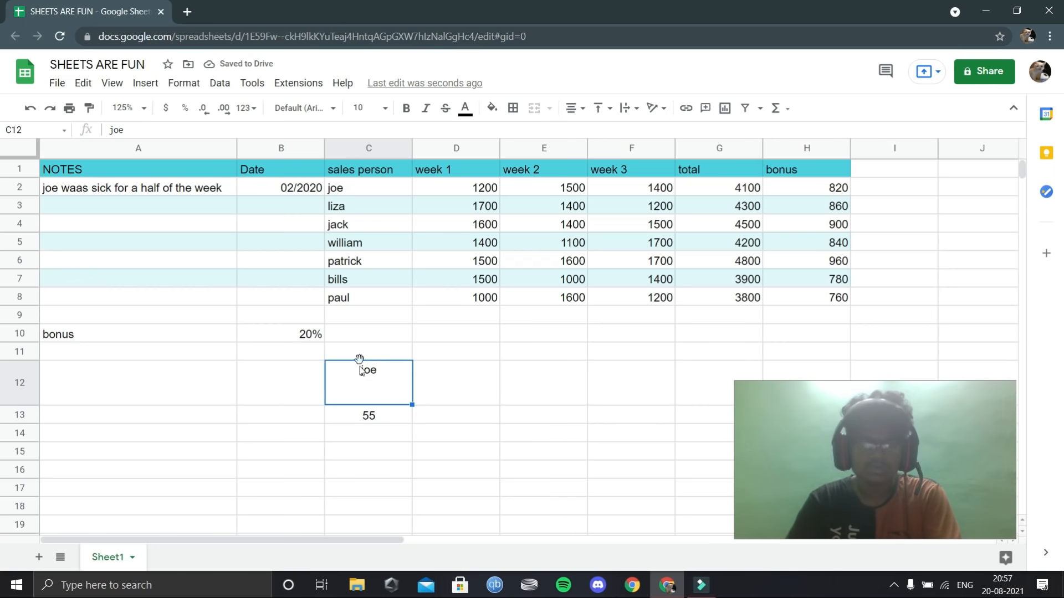
{"action": "left_click", "coordinate": [177, 84]}
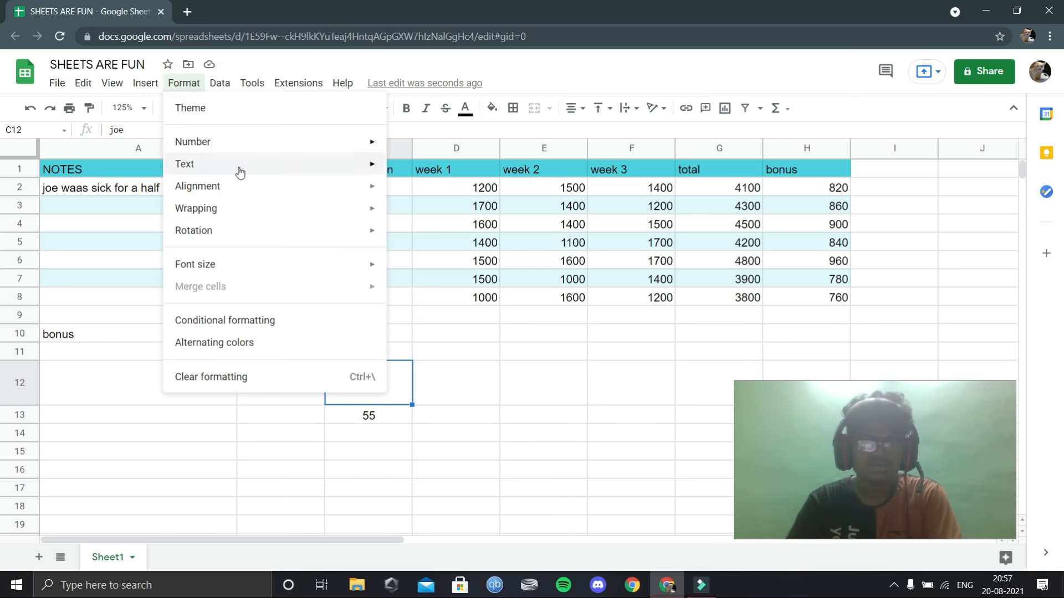
{"action": "mouse_move", "coordinate": [253, 191]}
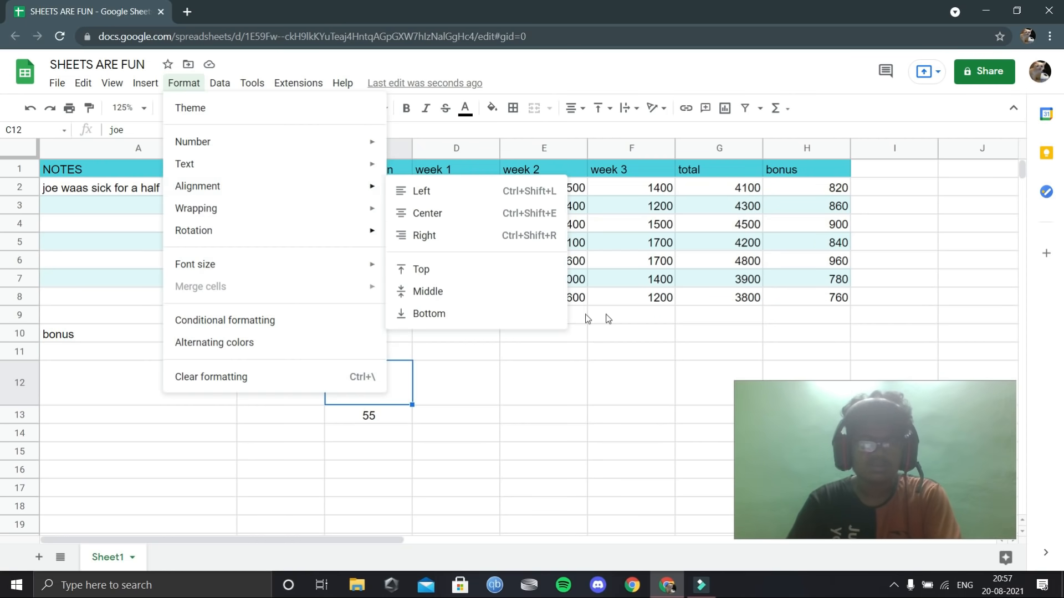
{"action": "left_click", "coordinate": [283, 191]}
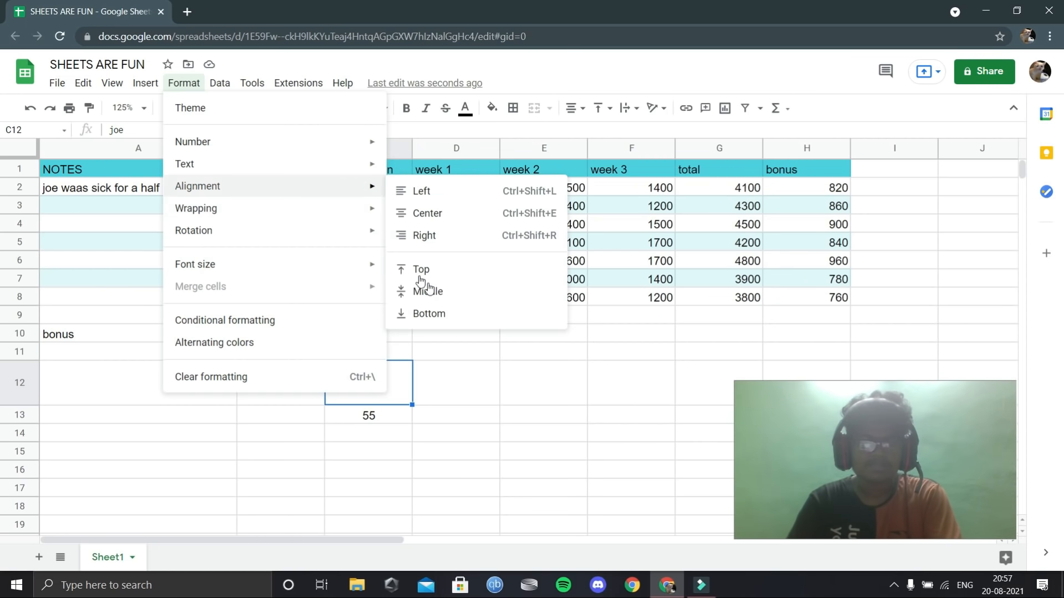
{"action": "left_click", "coordinate": [452, 295]}
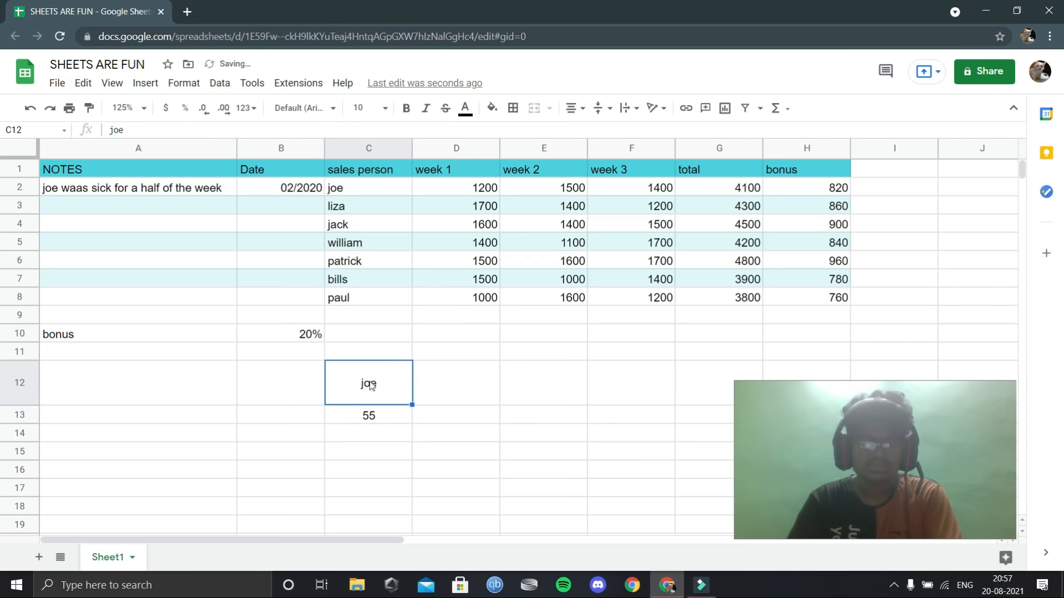
Align the text entry in C12 to the Right horizontally and to the Bottom vertically
{"action": "left_click", "coordinate": [183, 82]}
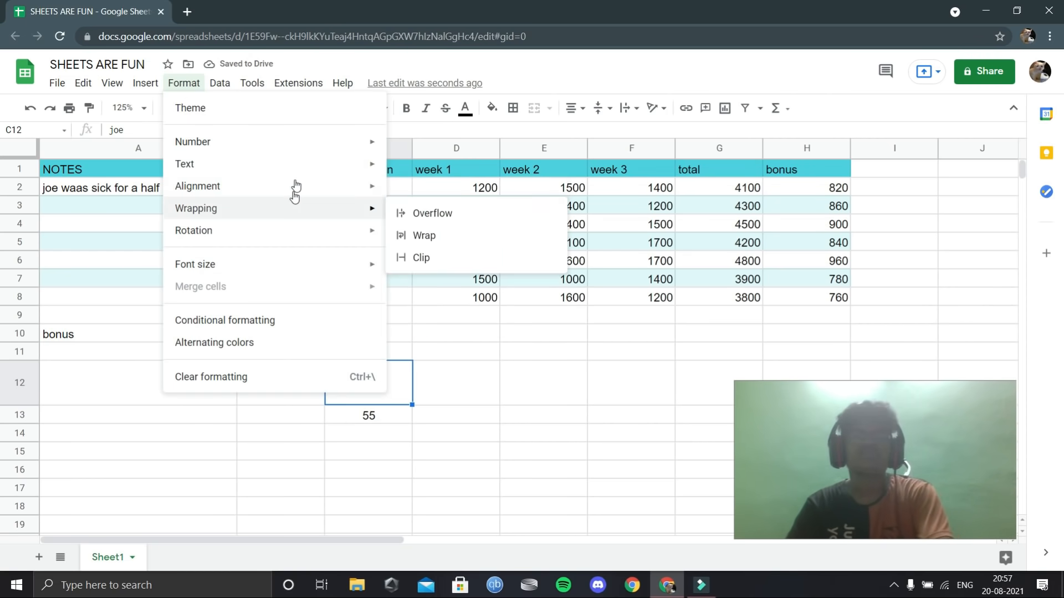
{"action": "mouse_move", "coordinate": [299, 186]}
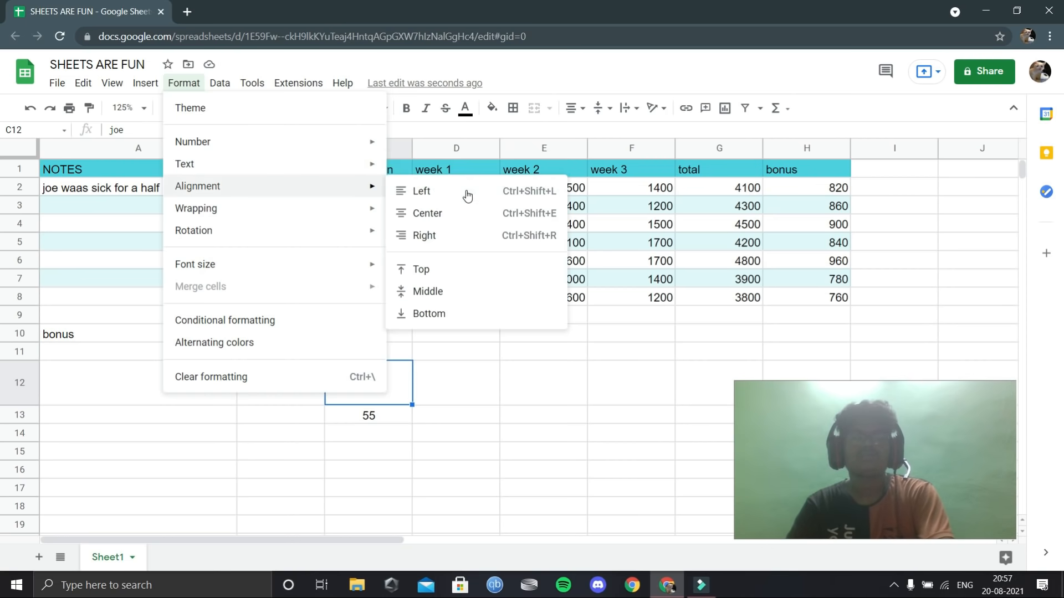
{"action": "left_click", "coordinate": [466, 232]}
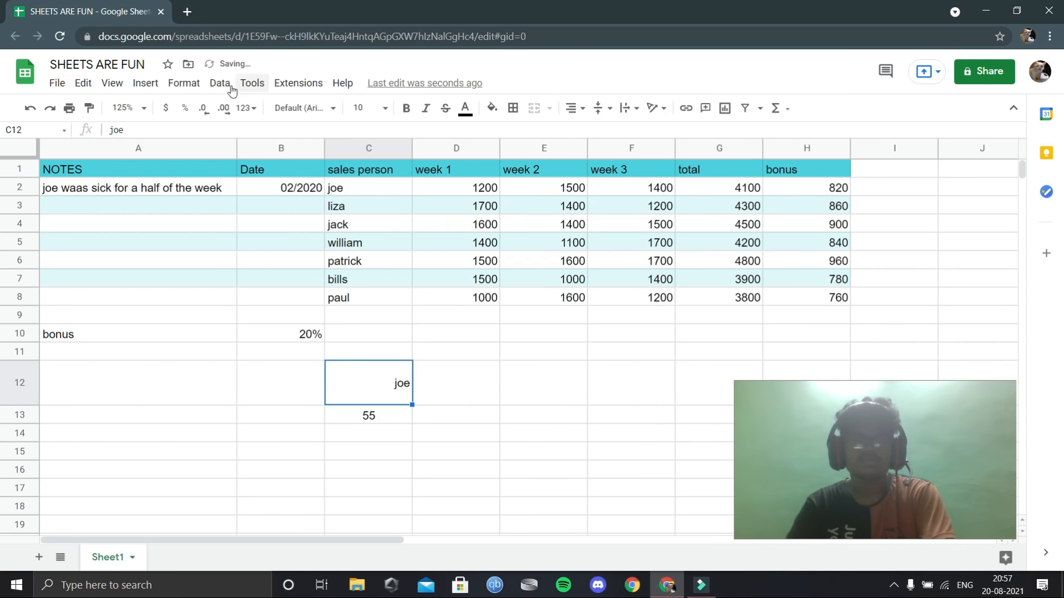
{"action": "left_click", "coordinate": [183, 83]}
{"action": "mouse_move", "coordinate": [261, 201]}
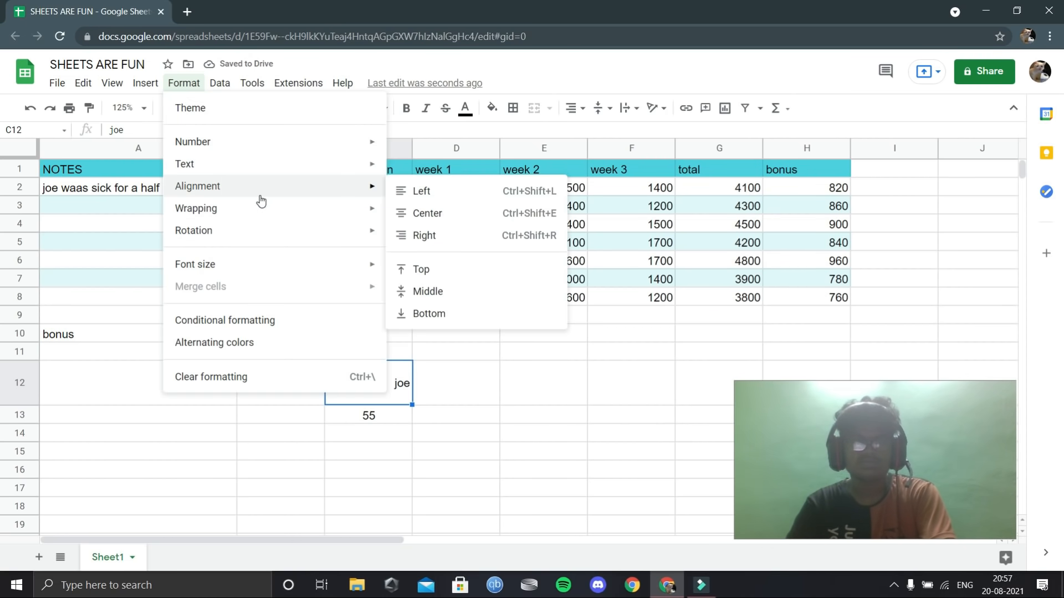
{"action": "left_click", "coordinate": [472, 309]}
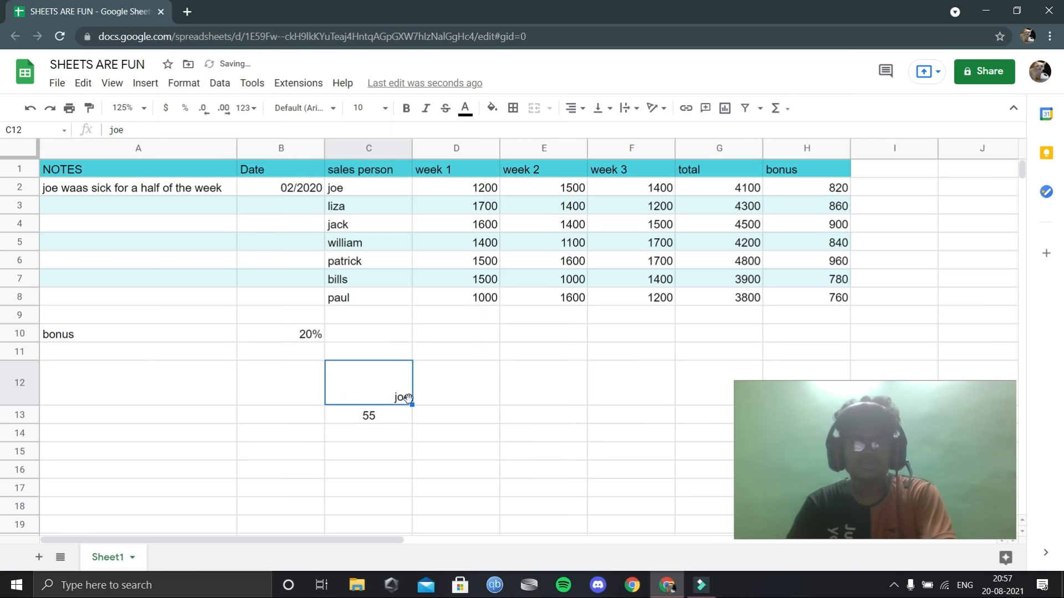
Return the text entry in C12 to Center horizontal and Middle vertical alignment
{"action": "left_click", "coordinate": [183, 83]}
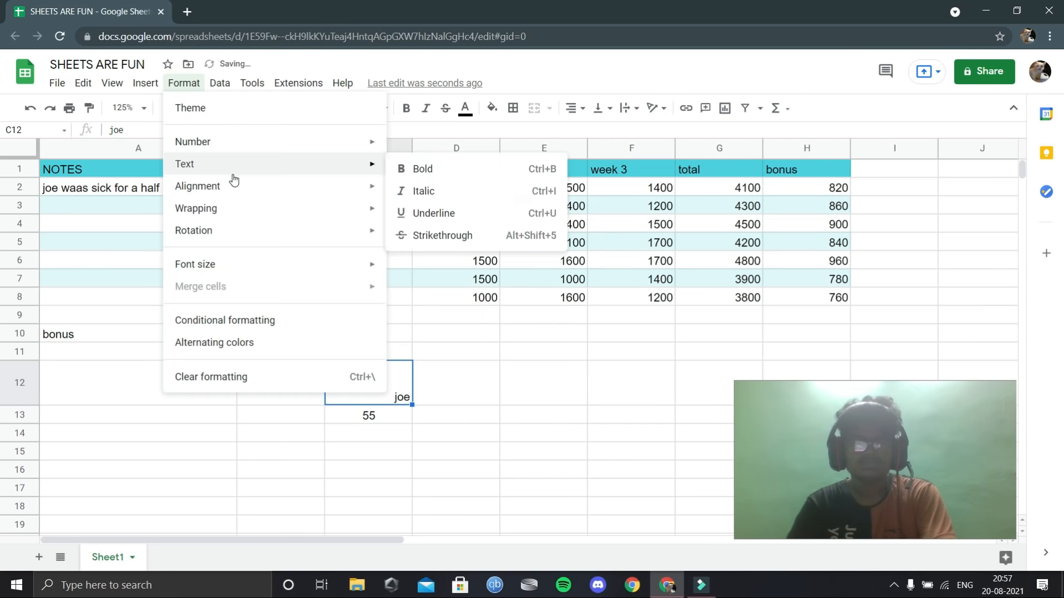
{"action": "mouse_move", "coordinate": [238, 188]}
{"action": "left_click", "coordinate": [405, 212]}
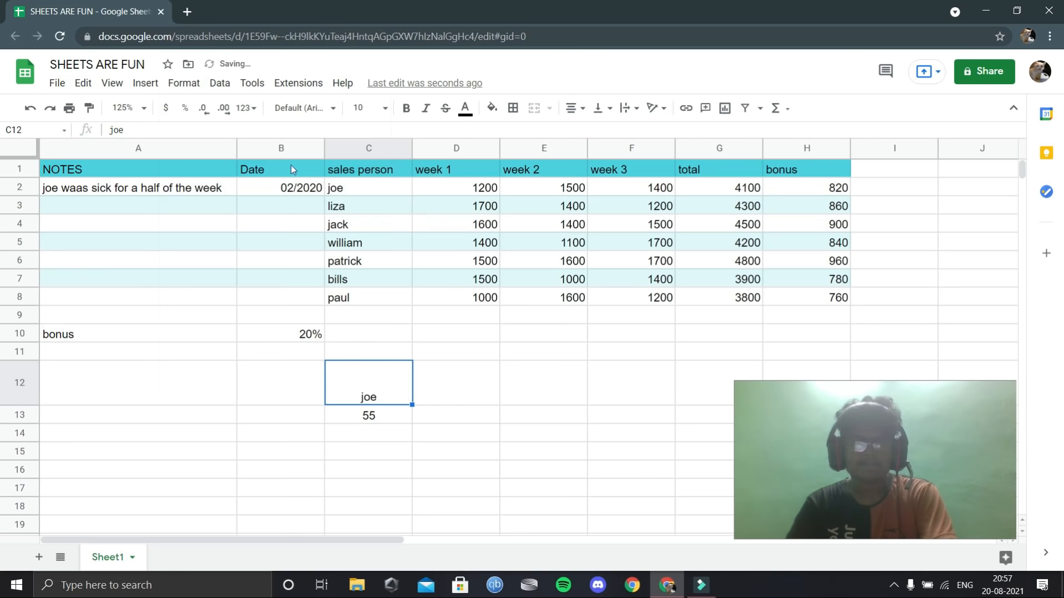
{"action": "left_click", "coordinate": [183, 83]}
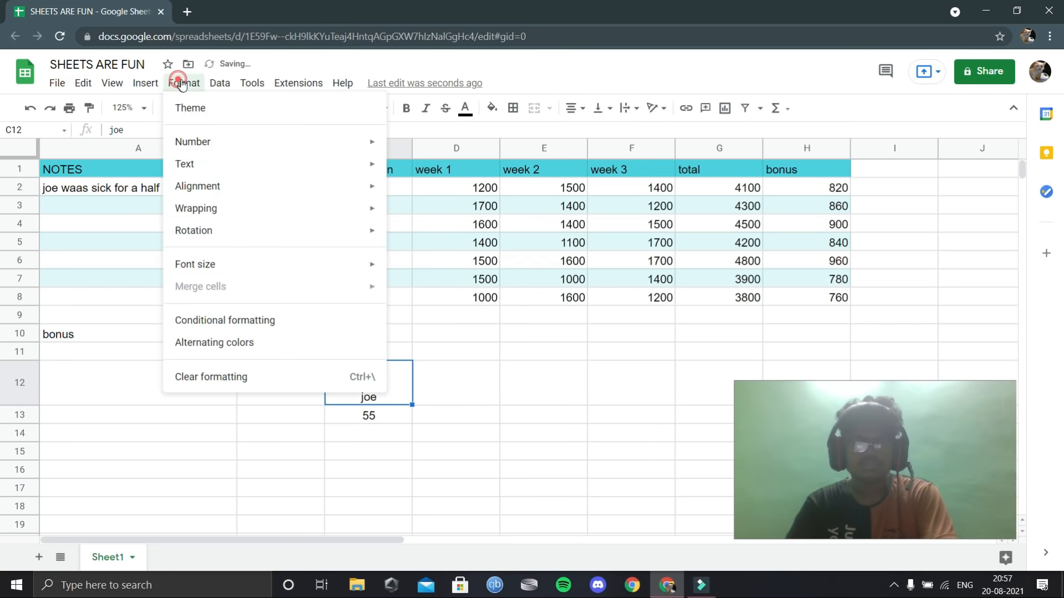
{"action": "mouse_move", "coordinate": [237, 189]}
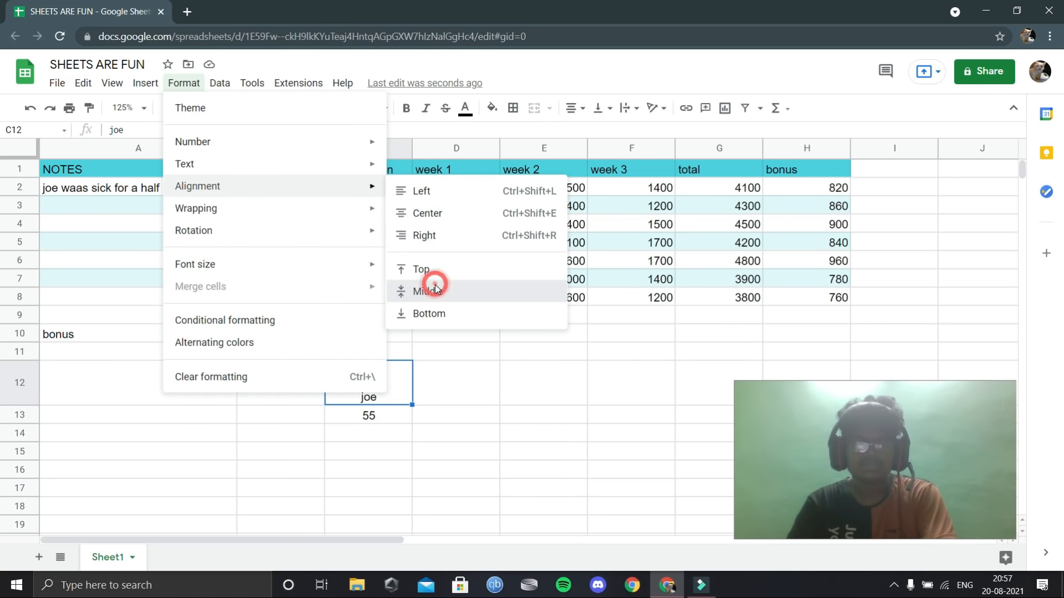
{"action": "left_click", "coordinate": [435, 290]}
{"action": "left_click", "coordinate": [404, 368]}
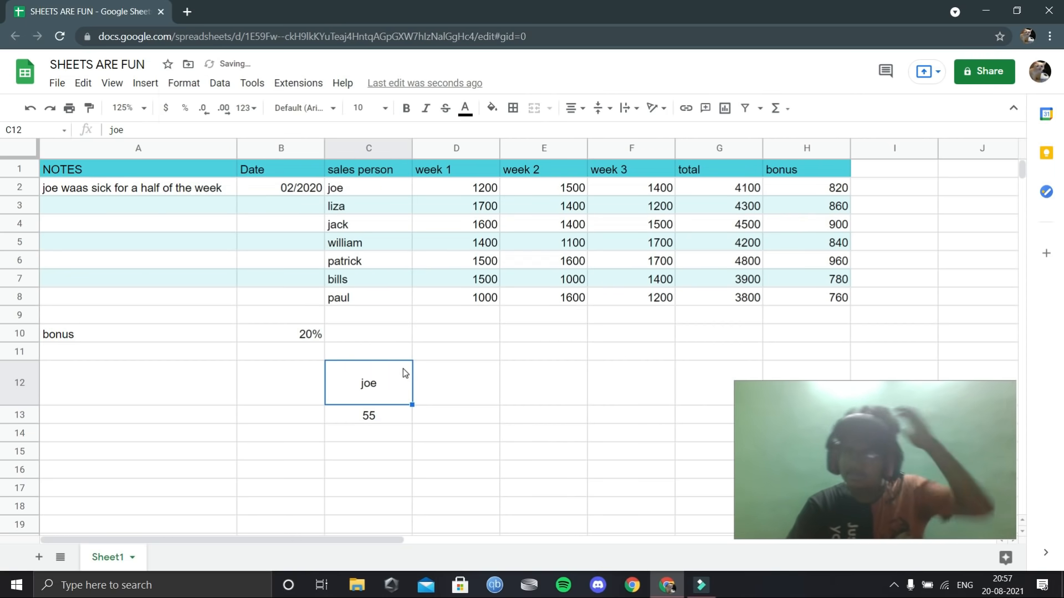
Apply the Tilt up rotation to the text entry in C12
{"action": "left_click", "coordinate": [396, 416]}
{"action": "left_click", "coordinate": [339, 371]}
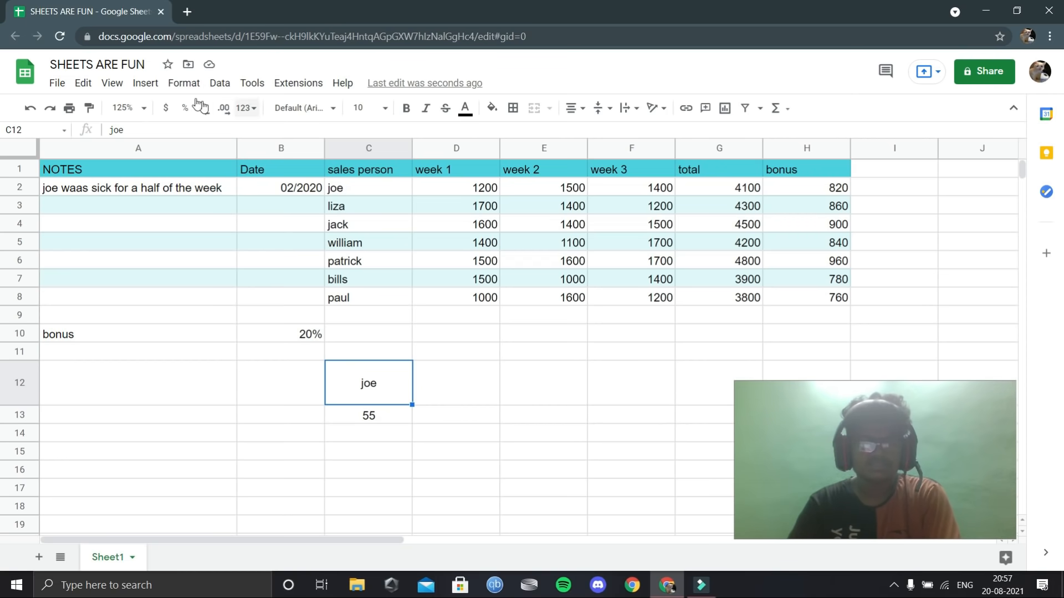
{"action": "left_click", "coordinate": [192, 83]}
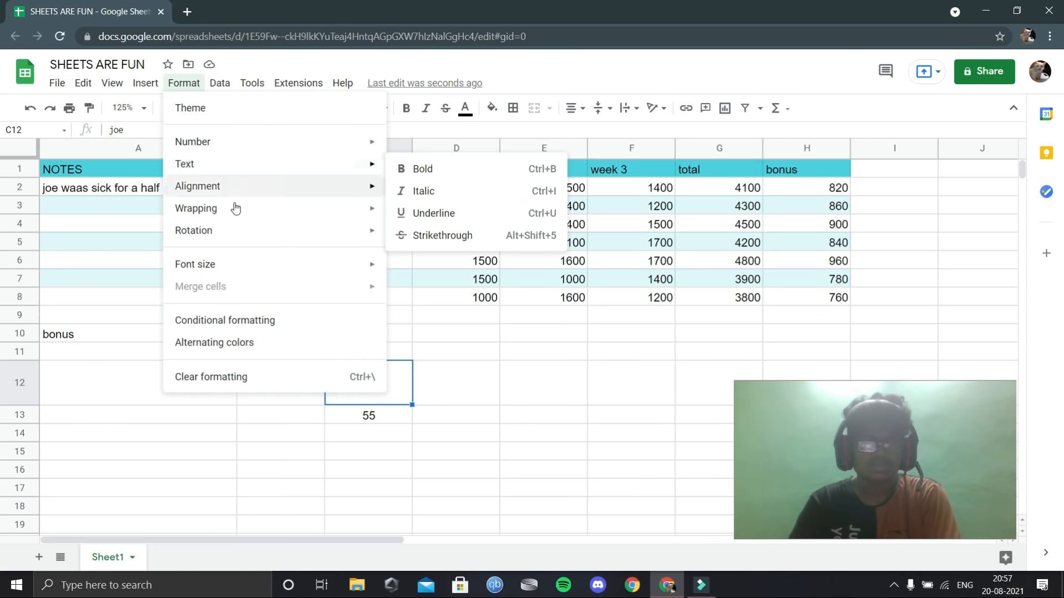
{"action": "mouse_move", "coordinate": [235, 208]}
{"action": "mouse_move", "coordinate": [253, 227]}
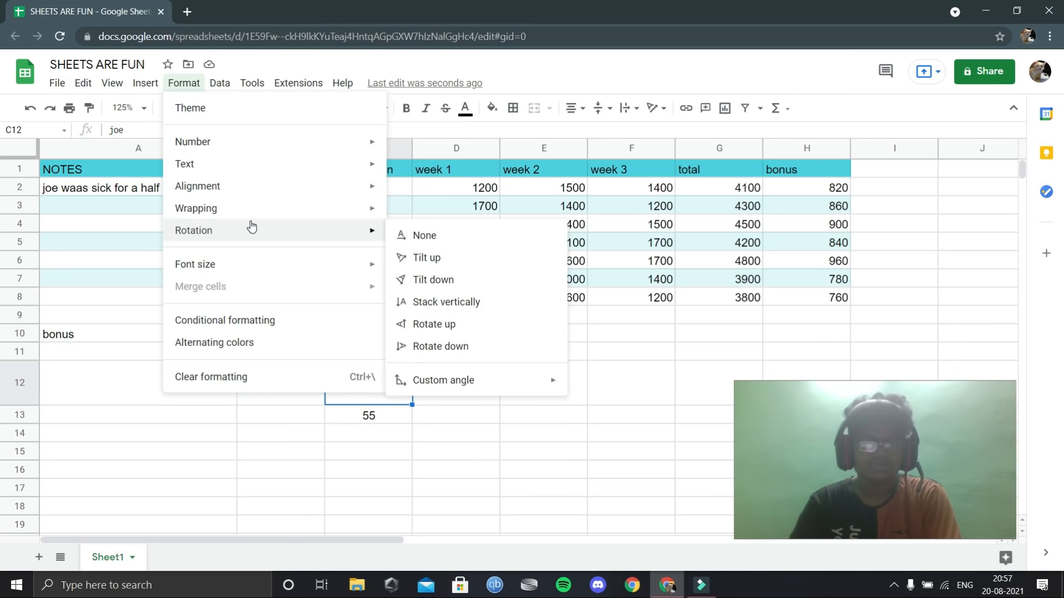
{"action": "left_click", "coordinate": [403, 256]}
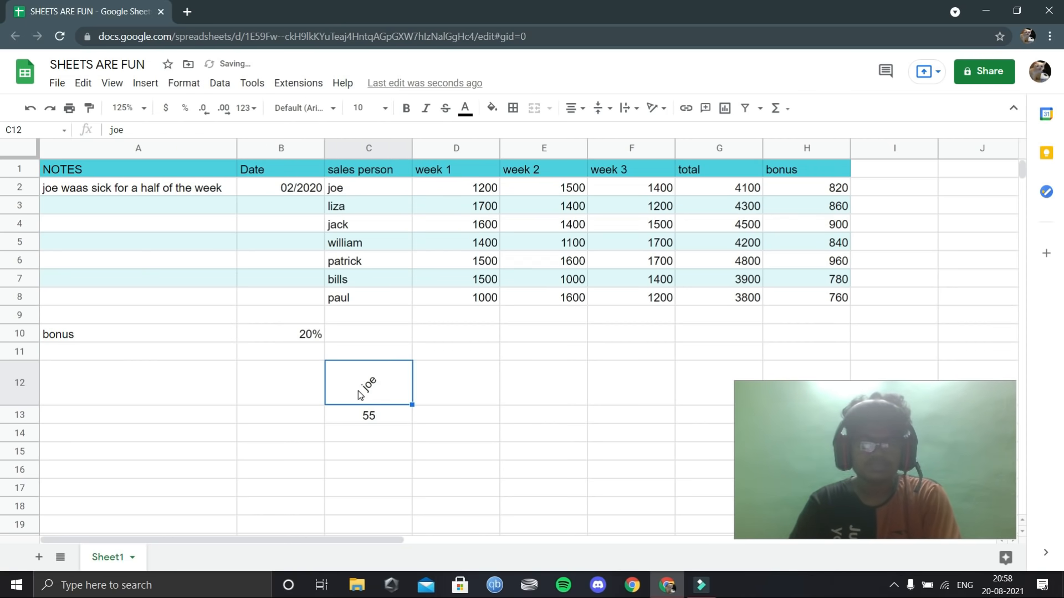
Change the rotation of the text entry in C12 to Tilt down
{"action": "left_click", "coordinate": [185, 84]}
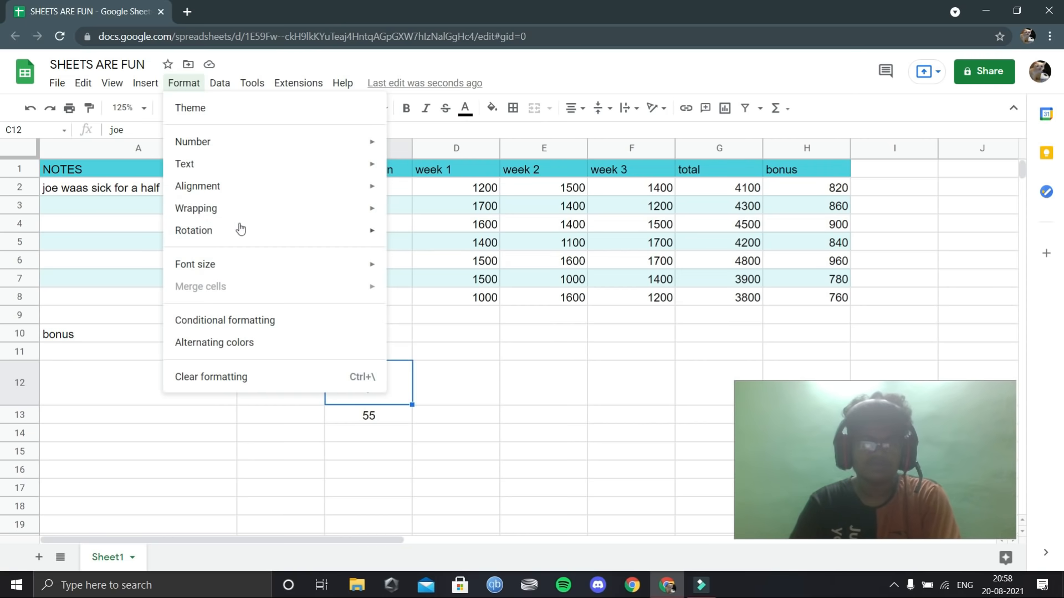
{"action": "mouse_move", "coordinate": [243, 207]}
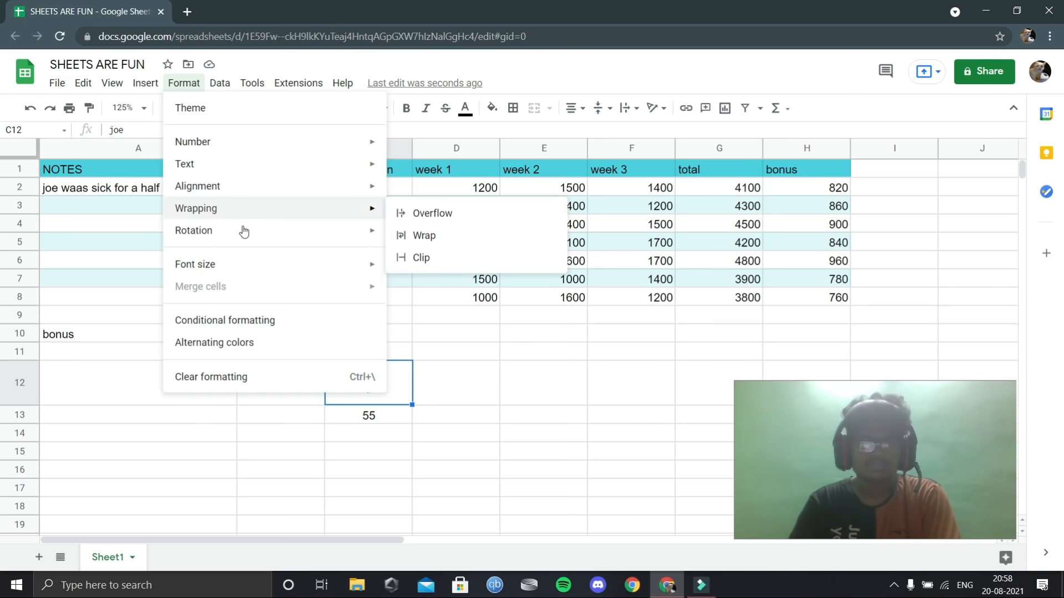
{"action": "mouse_move", "coordinate": [277, 237]}
{"action": "left_click", "coordinate": [413, 279]}
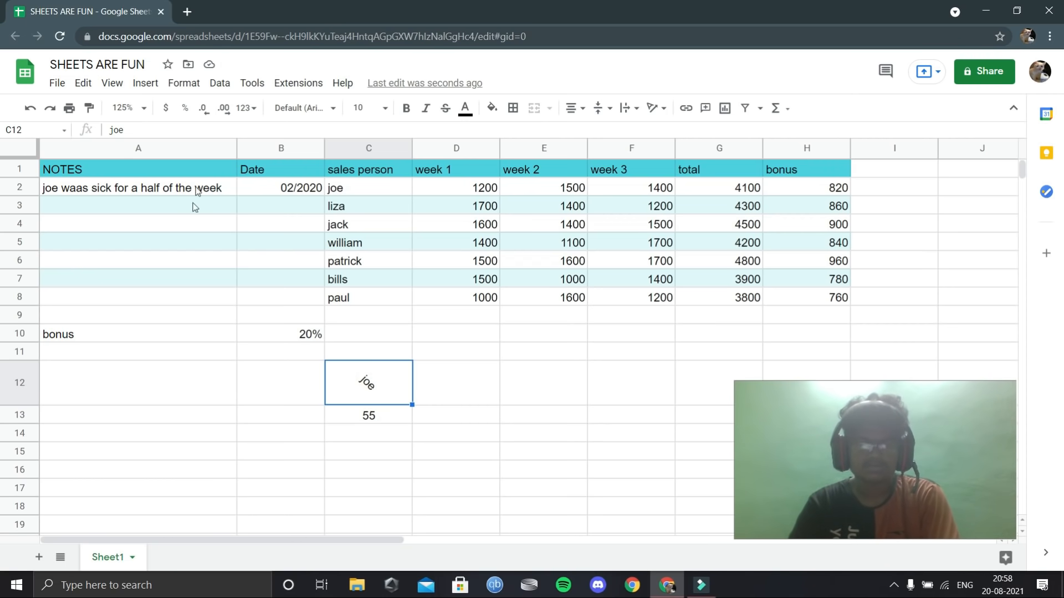
Stack the letters of the text entry in C12 vertically
{"action": "left_click", "coordinate": [184, 83]}
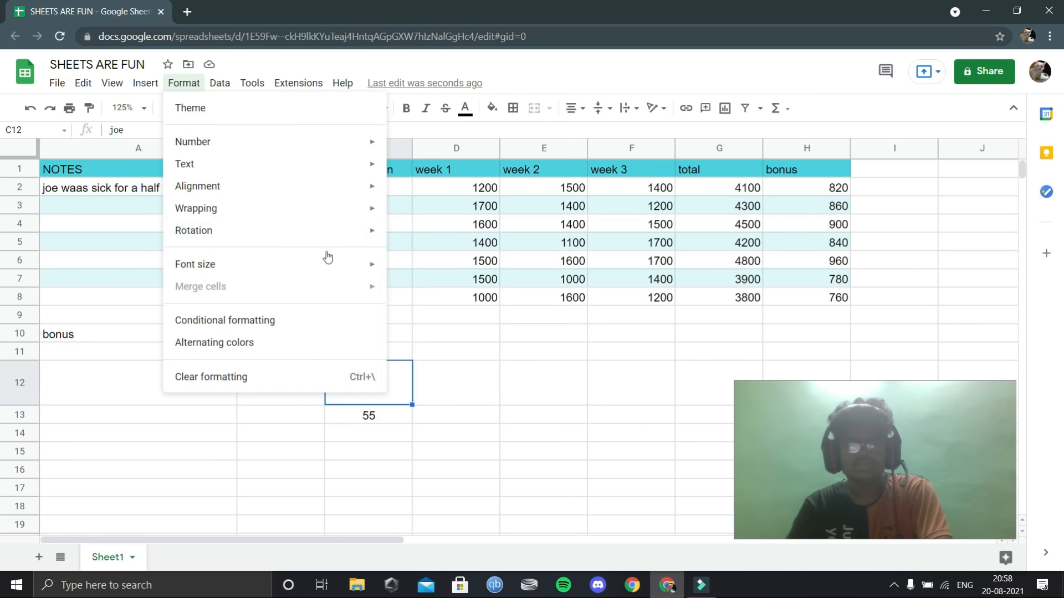
{"action": "mouse_move", "coordinate": [290, 227]}
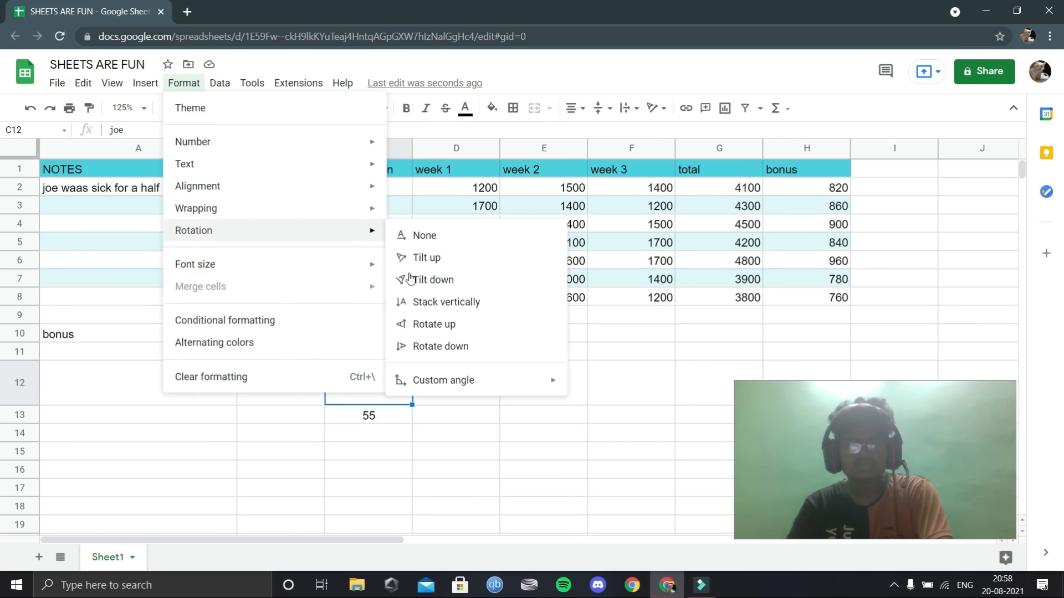
{"action": "left_click", "coordinate": [425, 304]}
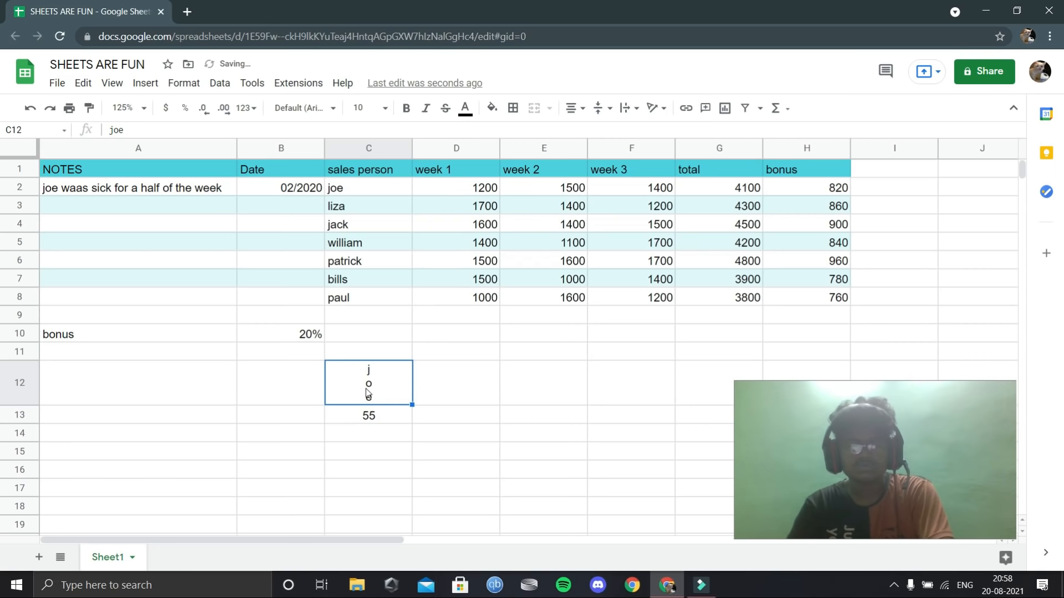
Switch the rotation of the text entry in C12 to Rotate up
{"action": "left_click", "coordinate": [181, 84]}
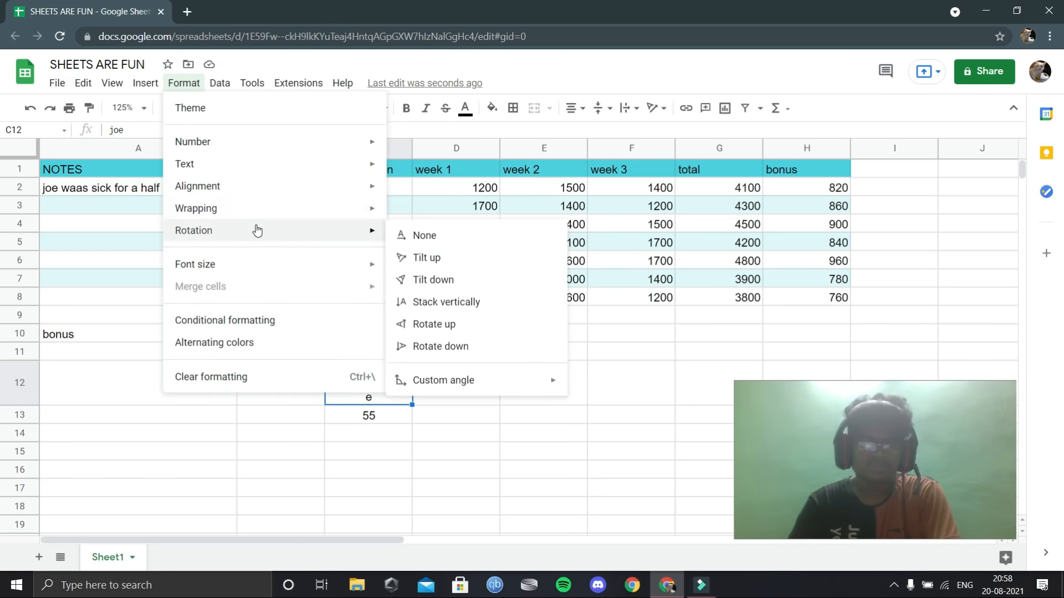
{"action": "mouse_move", "coordinate": [342, 238]}
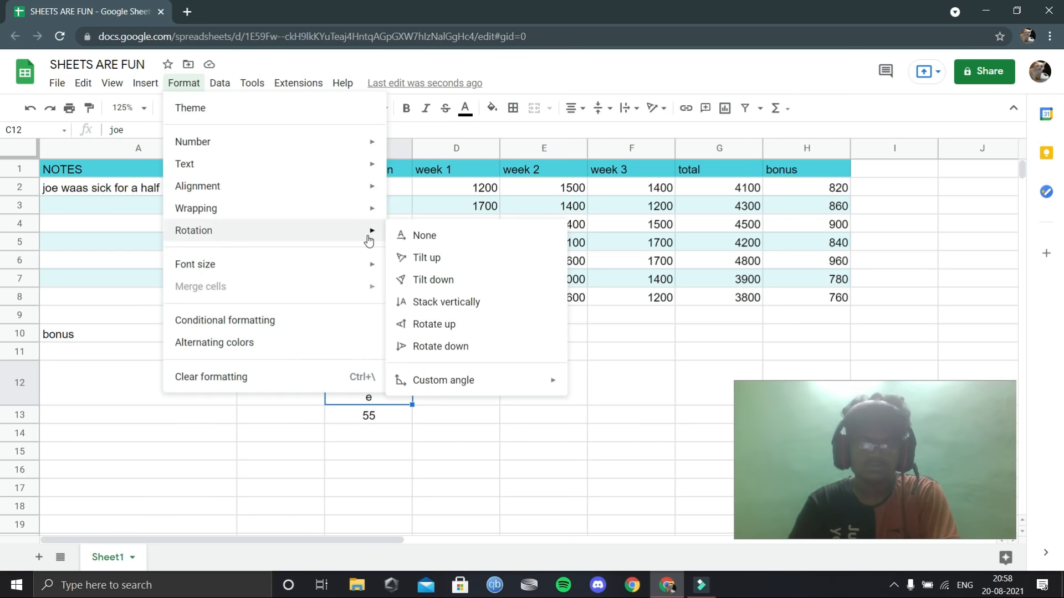
{"action": "left_click", "coordinate": [469, 320]}
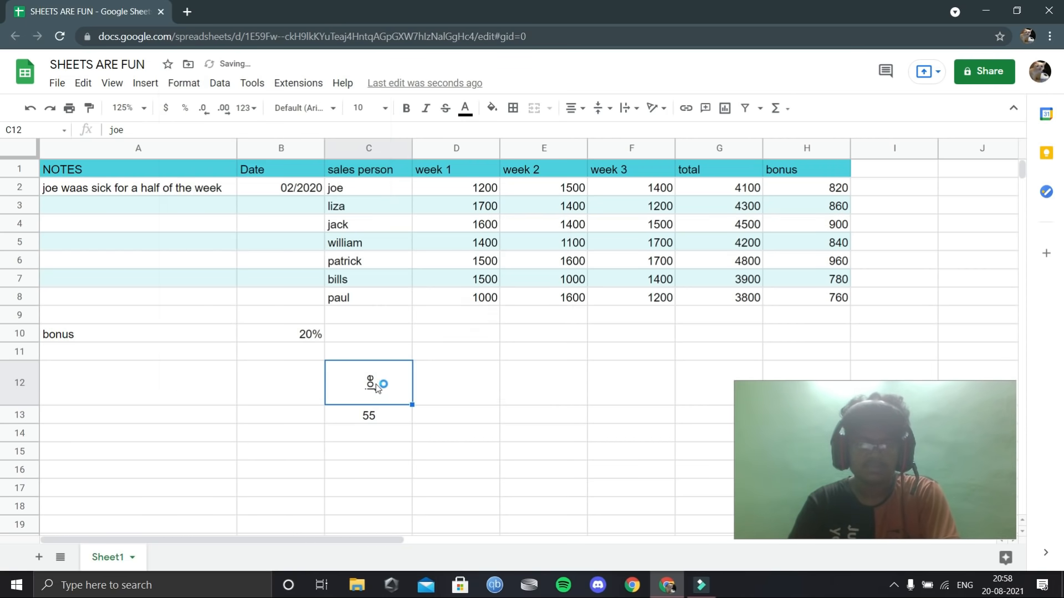
Set the rotation of the text entry in C12 to Rotate down
{"action": "left_click", "coordinate": [193, 83]}
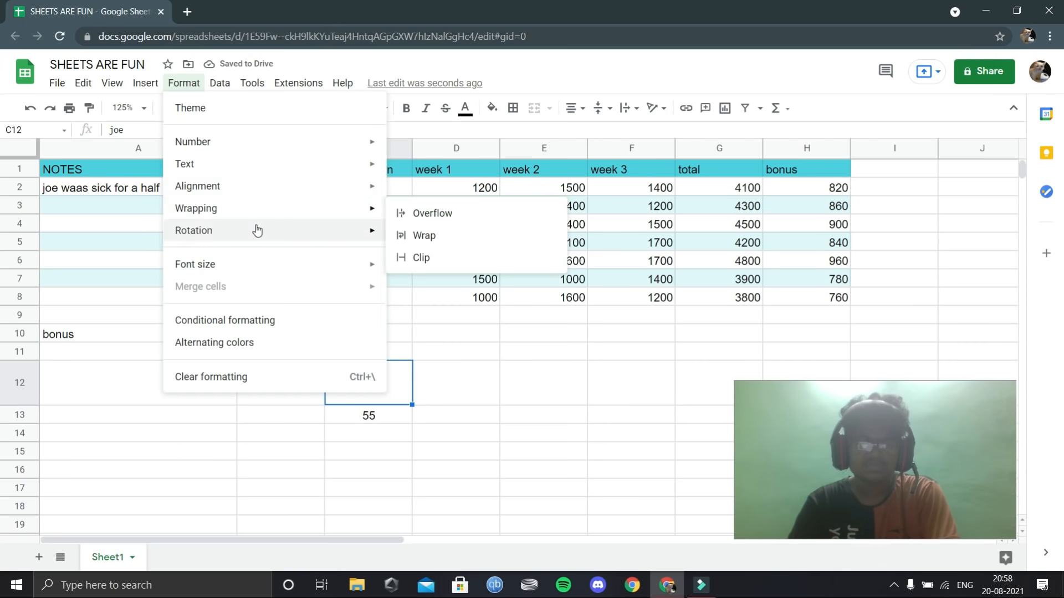
{"action": "mouse_move", "coordinate": [339, 244]}
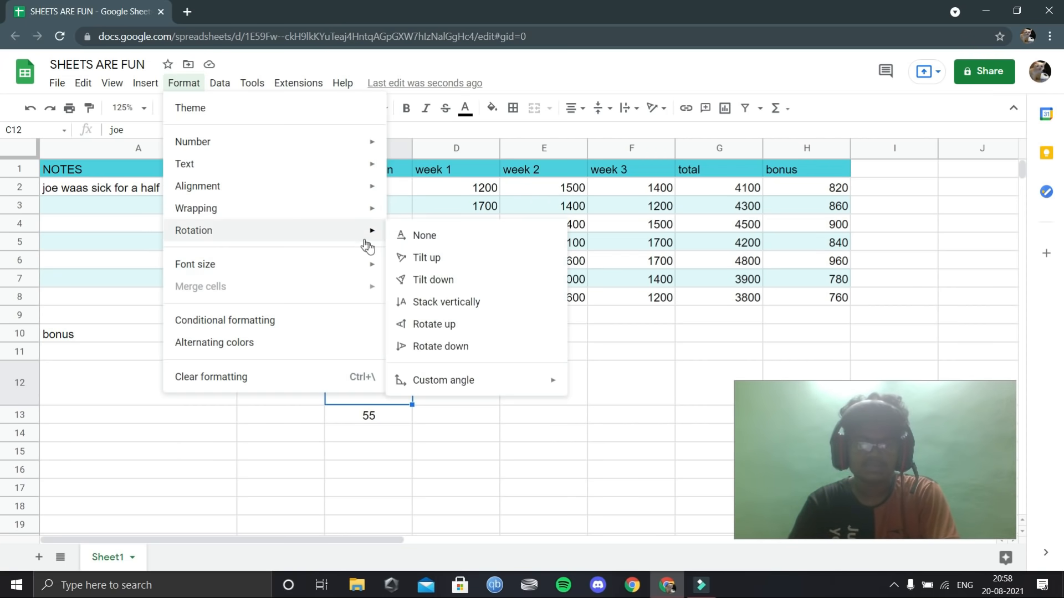
{"action": "left_click", "coordinate": [417, 344]}
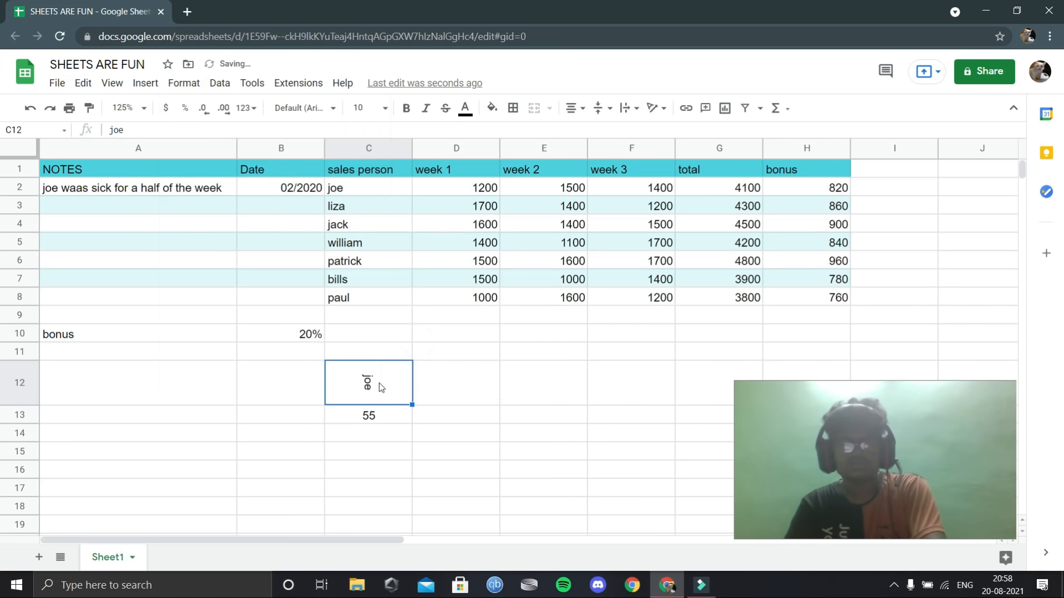
Rotate the text entry in C12 to a custom angle of -45°
{"action": "left_click", "coordinate": [202, 81]}
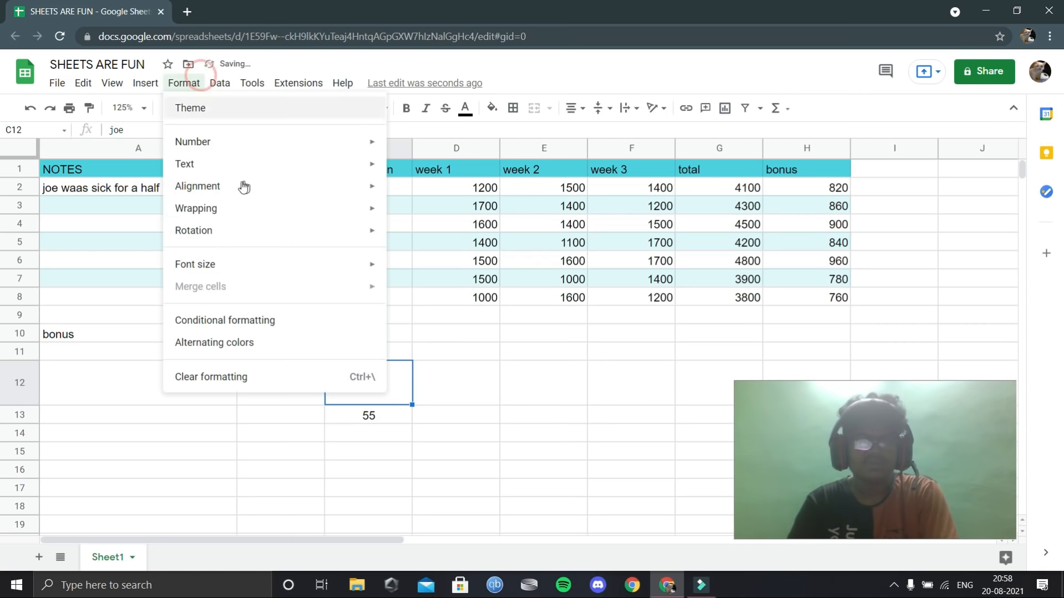
{"action": "mouse_move", "coordinate": [249, 203]}
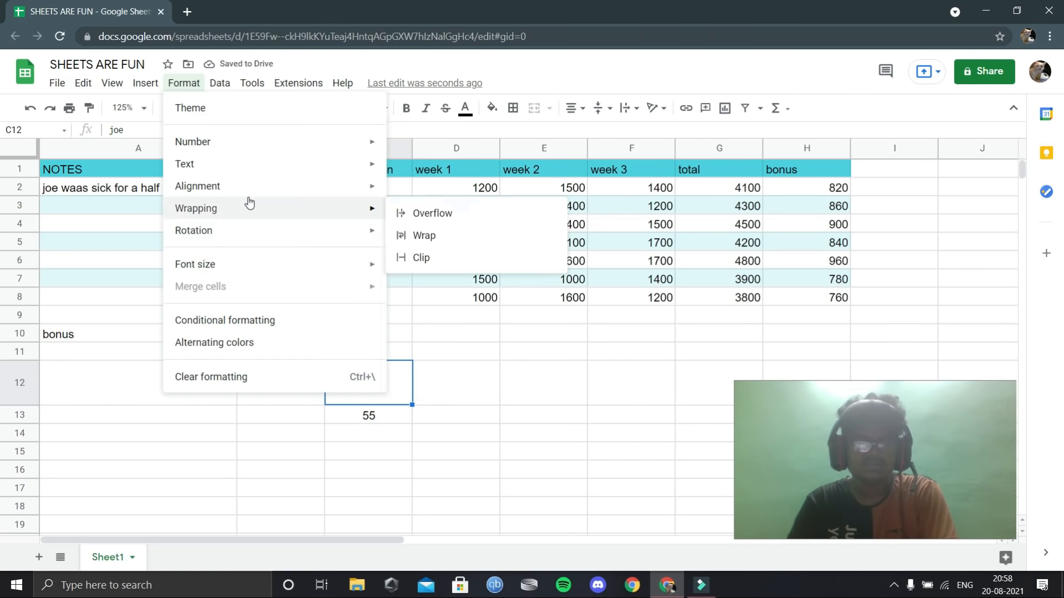
{"action": "mouse_move", "coordinate": [290, 233]}
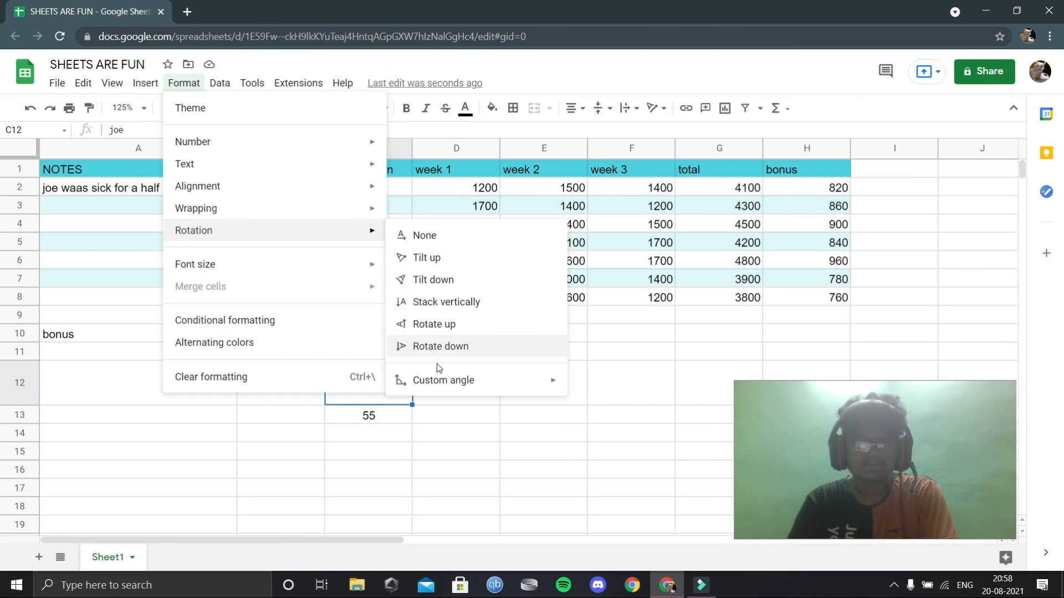
{"action": "mouse_move", "coordinate": [441, 378]}
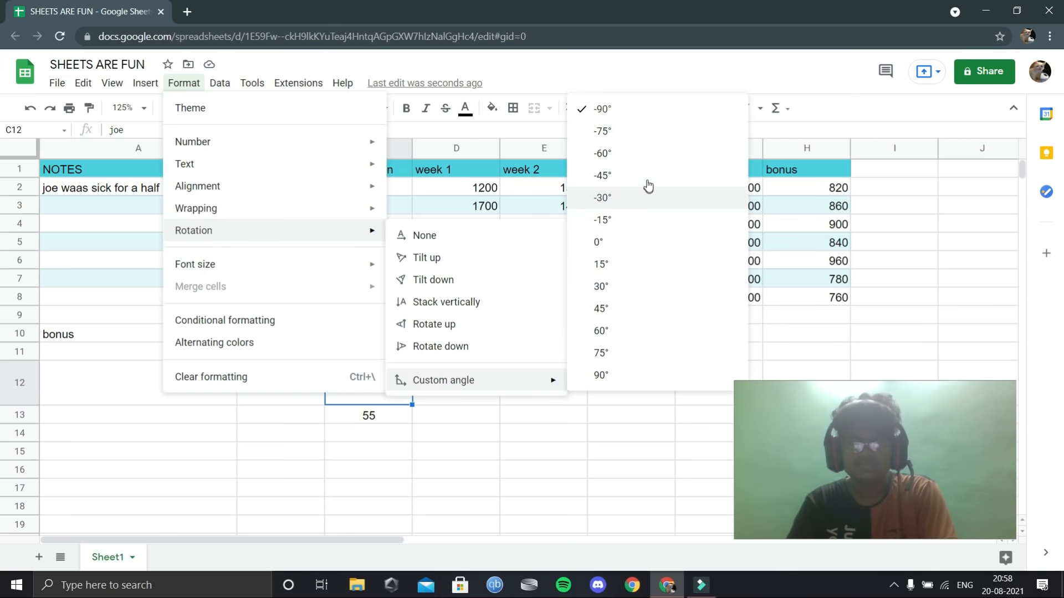
{"action": "left_click", "coordinate": [605, 183]}
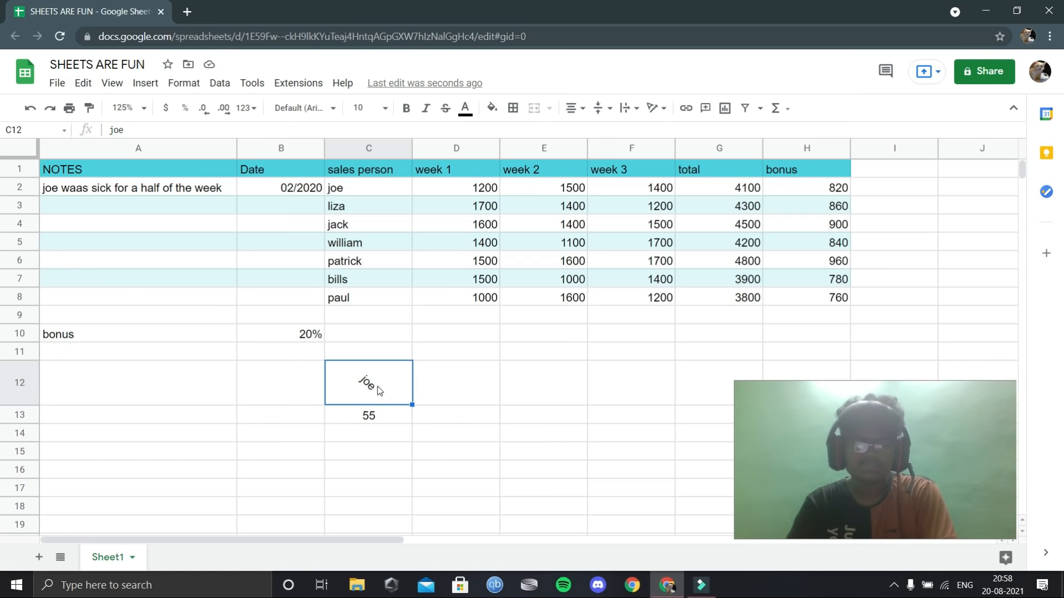
{"action": "left_click", "coordinate": [344, 378]}
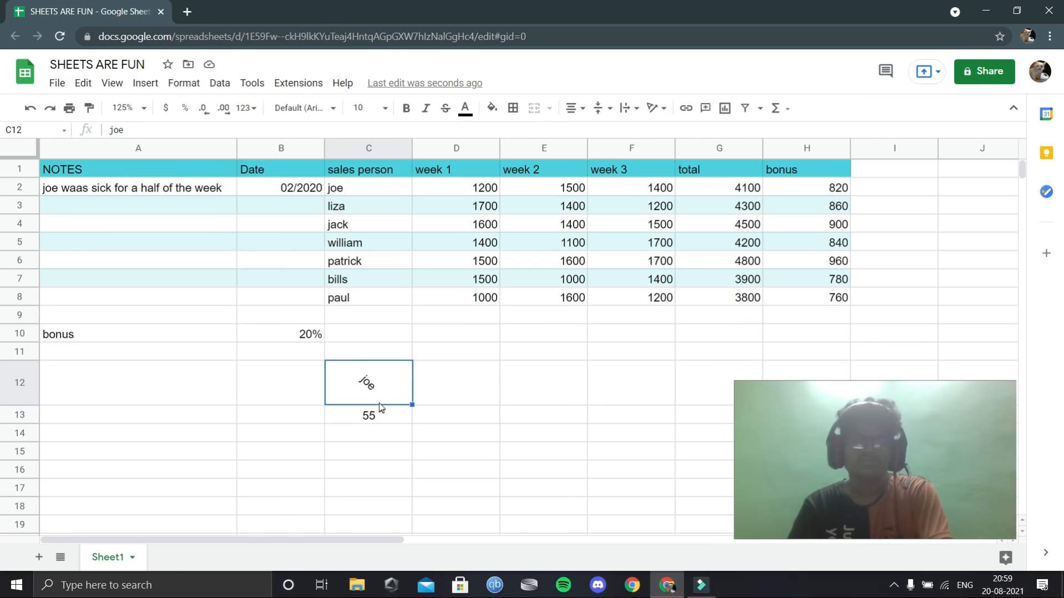
Undo the rotation changes on the text entry in C12
{"action": "left_click", "coordinate": [397, 416]}
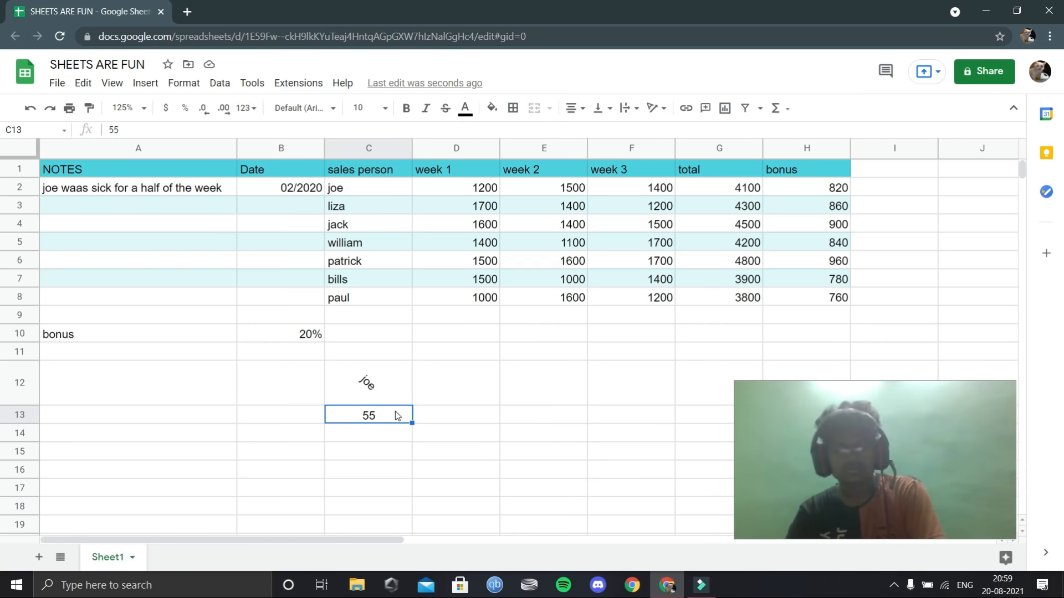
{"action": "key", "text": "ctrl+z"}
{"action": "key", "text": "ctrl+z"}
{"action": "key", "text": "ctrl+z"}
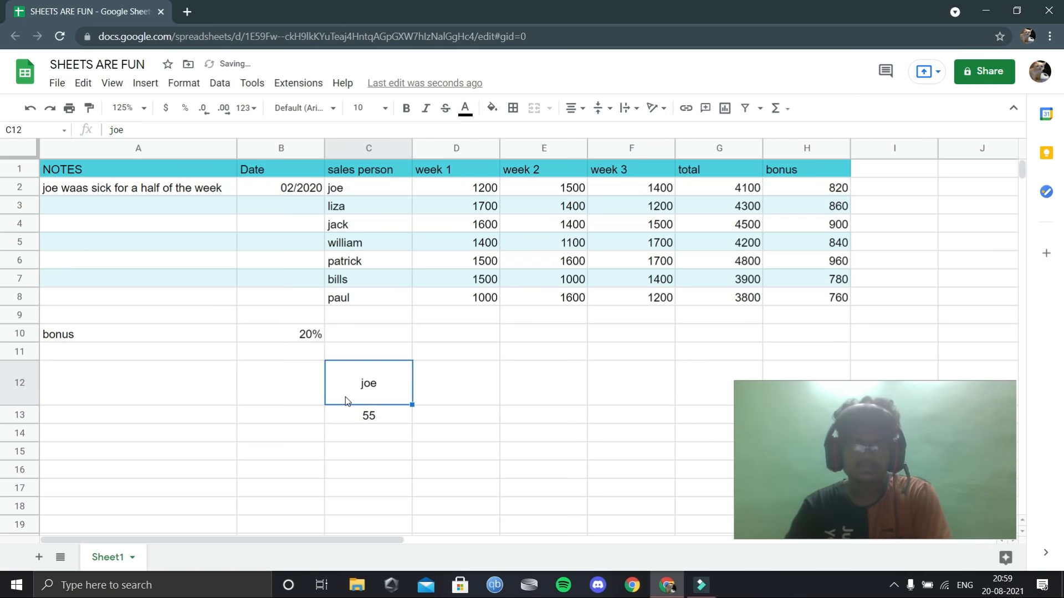
Clear the sample entries in C12:C13 and reduce row 12 to the height of the other rows
{"action": "left_click_drag", "start_coordinate": [379, 391], "coordinate": [353, 410]}
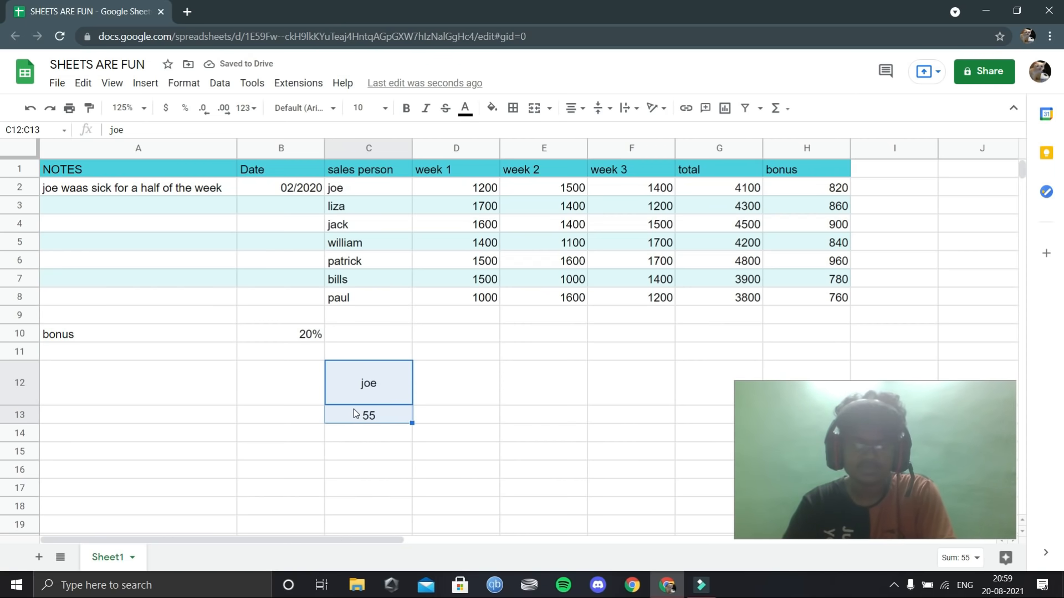
{"action": "key", "text": "Delete"}
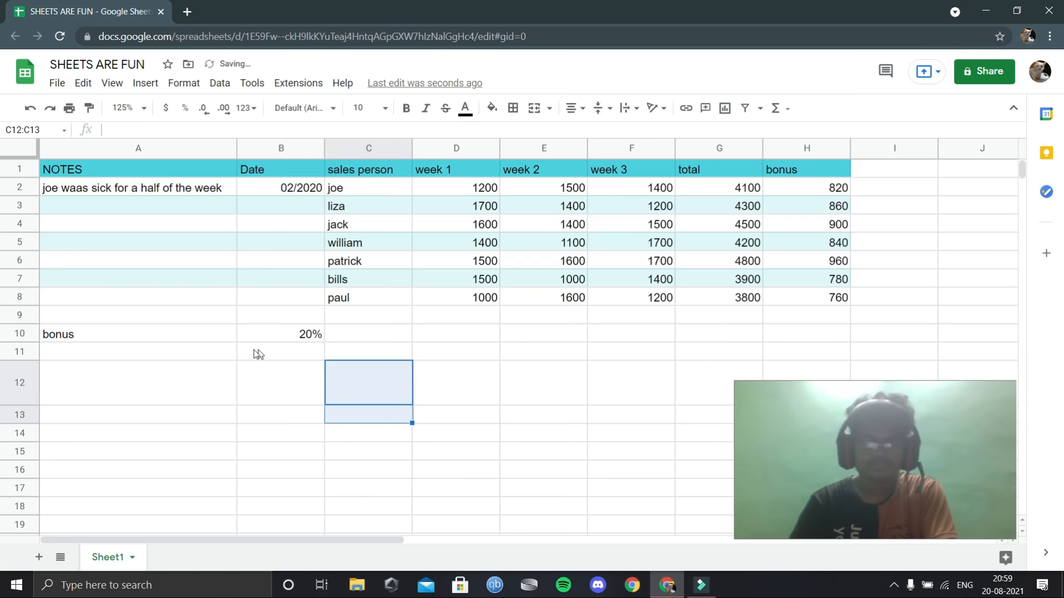
{"action": "mouse_move", "coordinate": [20, 394]}
{"action": "left_mouse_down"}
{"action": "mouse_move", "coordinate": [20, 377]}
{"action": "mouse_move", "coordinate": [33, 381]}
{"action": "left_mouse_up"}
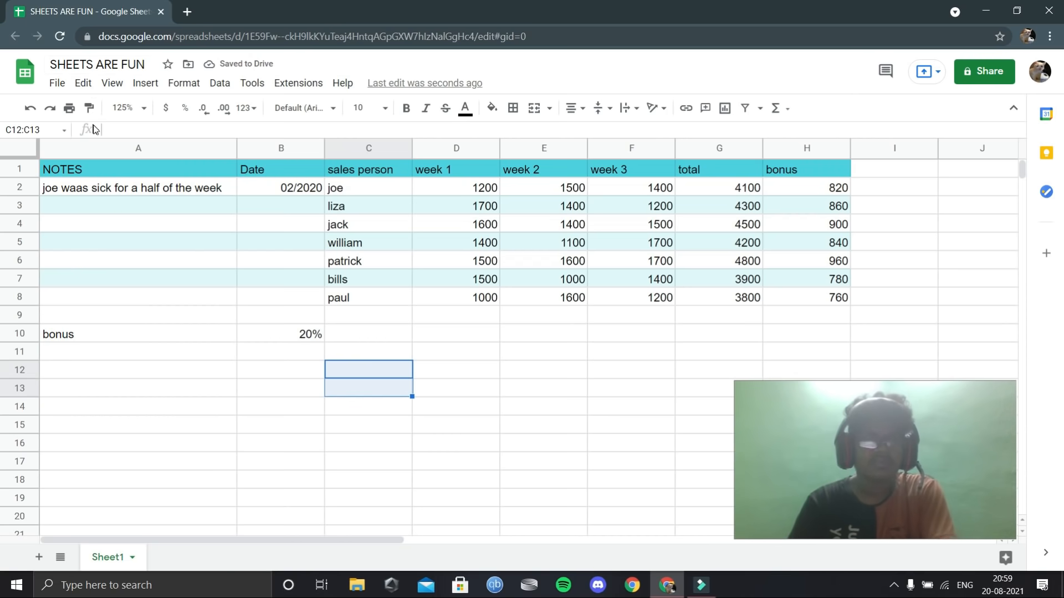
Narrow column A until the note in A2 no longer fits, keeping A2 selected
{"action": "left_click", "coordinate": [141, 152]}
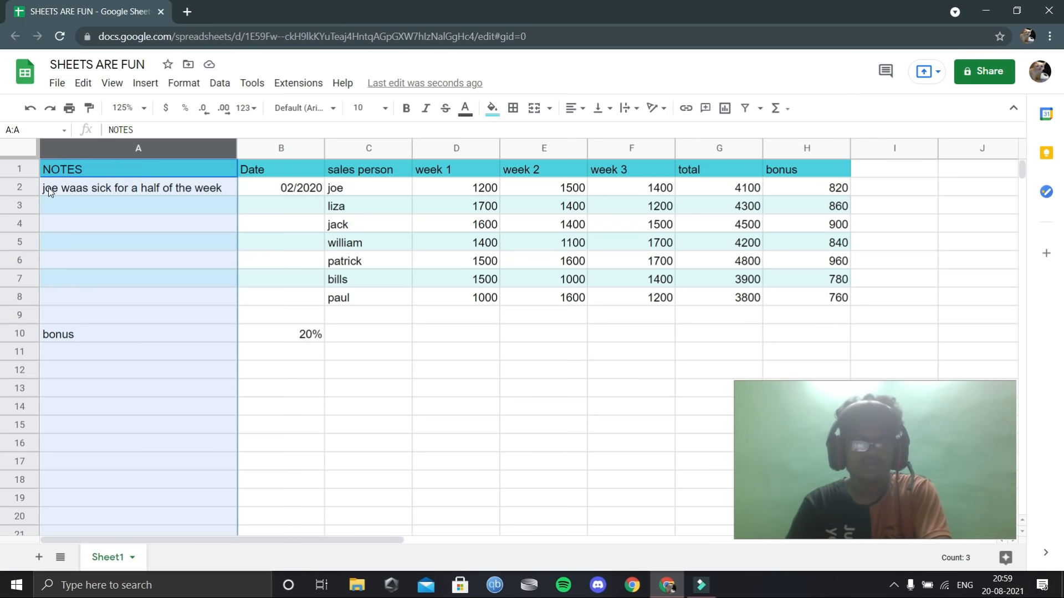
{"action": "left_click", "coordinate": [75, 190]}
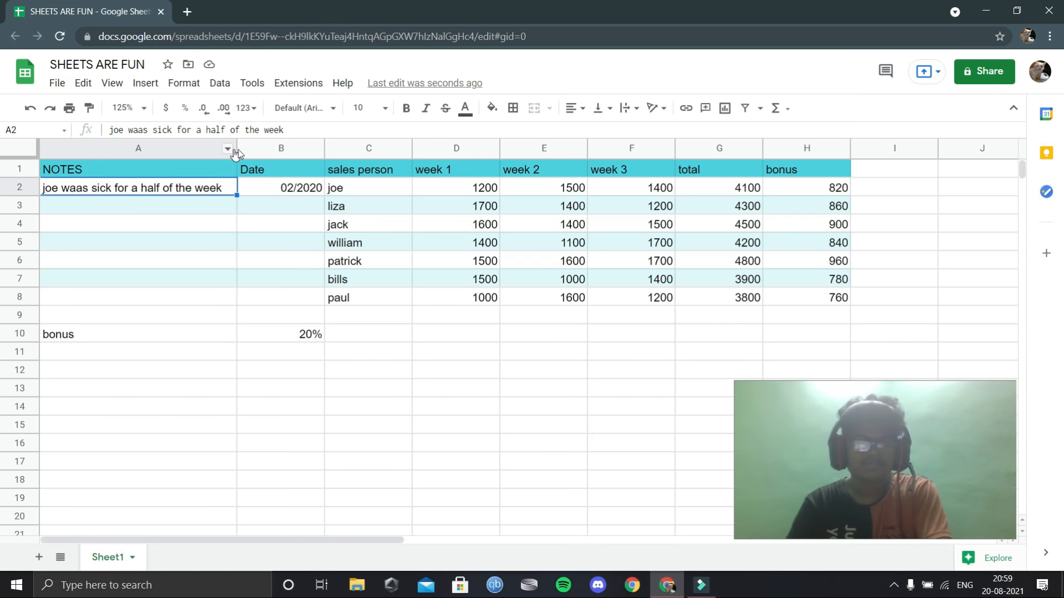
{"action": "left_click_drag", "start_coordinate": [230, 151], "coordinate": [197, 151]}
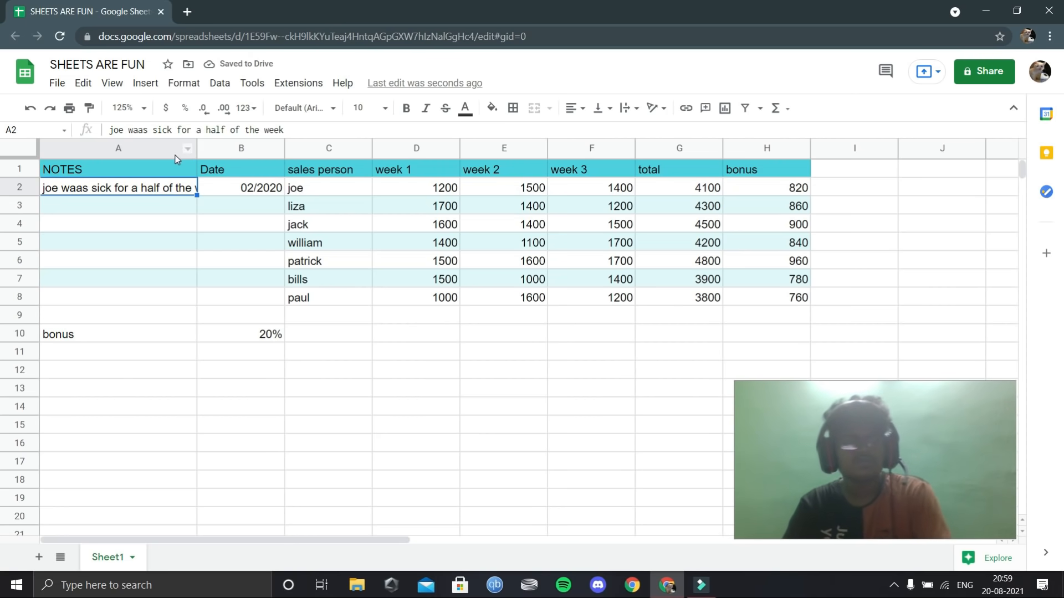
Set the text wrapping of the note in A2 to Overflow
{"action": "left_click", "coordinate": [182, 83]}
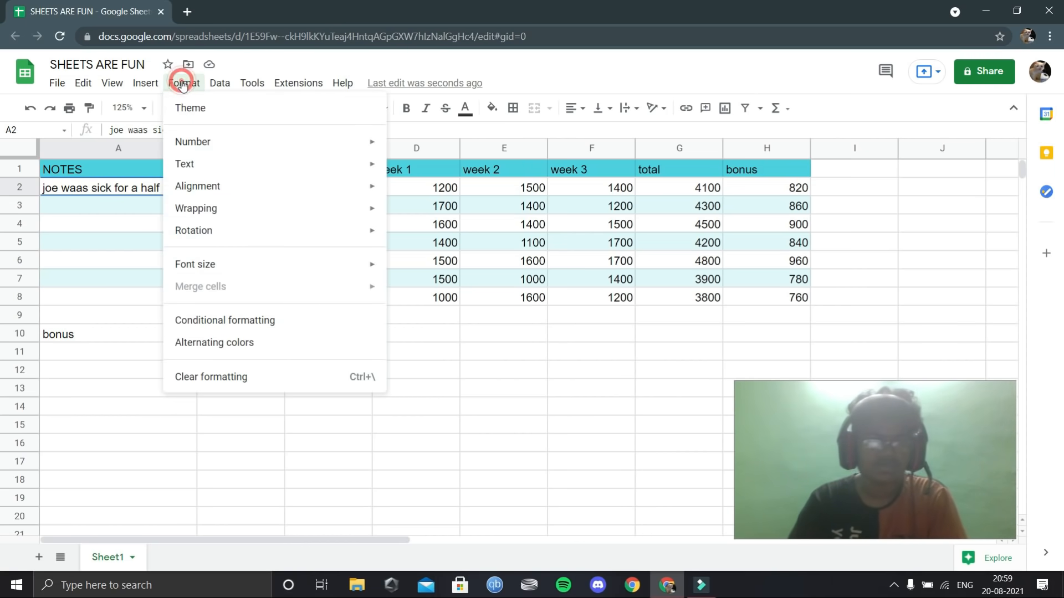
{"action": "mouse_move", "coordinate": [217, 208]}
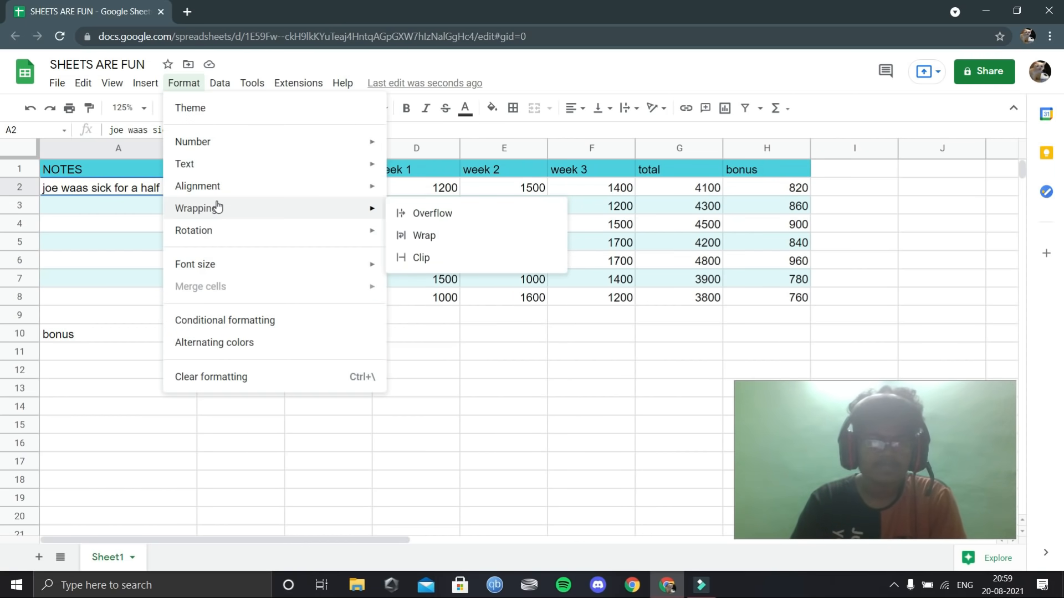
{"action": "left_click", "coordinate": [392, 212]}
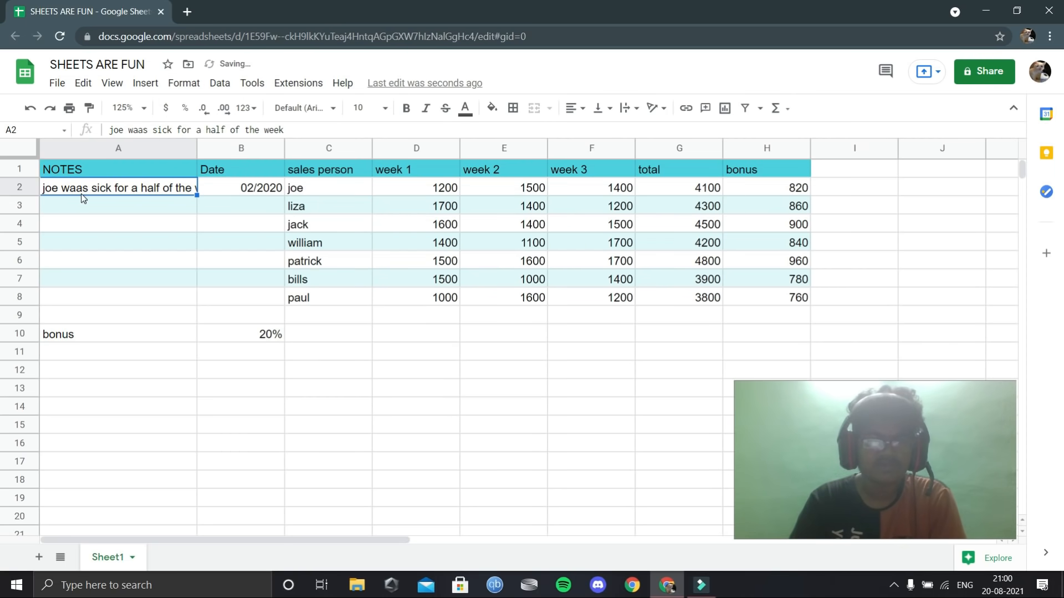
Change the text wrapping of the note in A2 to Wrap
{"action": "left_click", "coordinate": [173, 88]}
{"action": "mouse_move", "coordinate": [188, 208]}
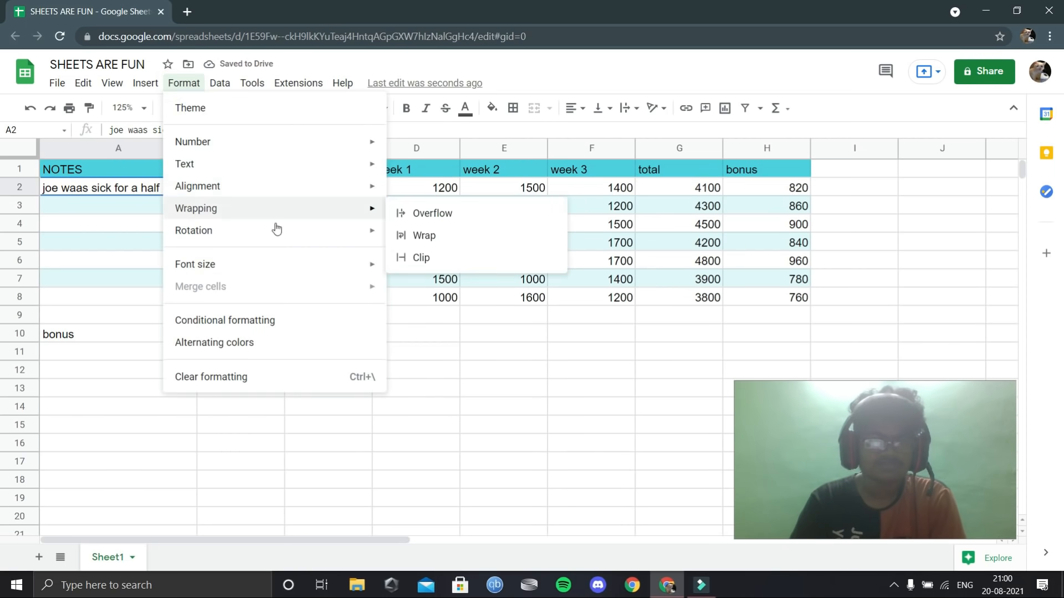
{"action": "left_click", "coordinate": [393, 235]}
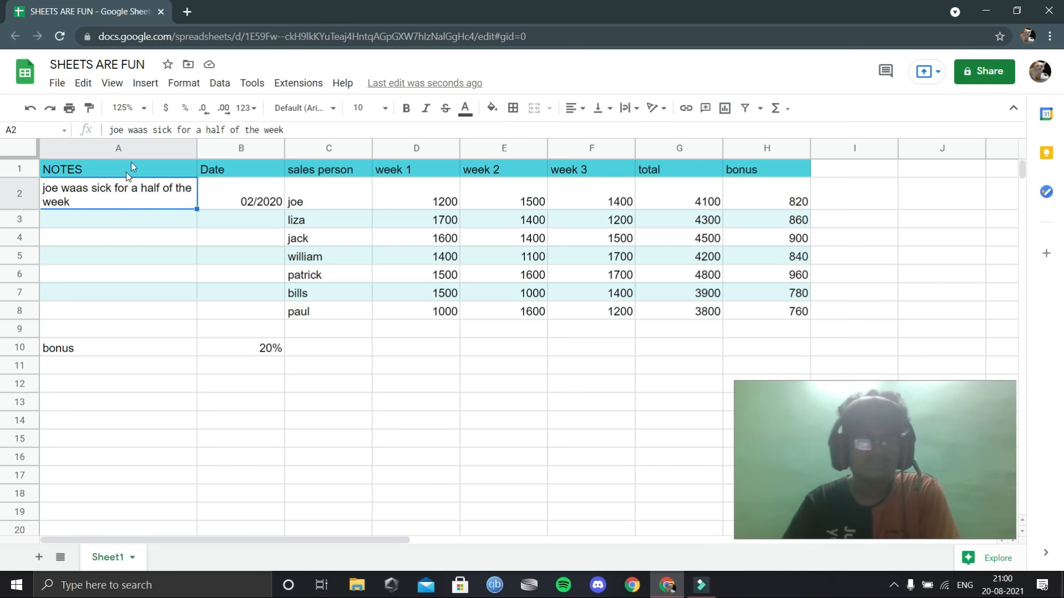
Set the text wrapping of the note in A2 to Clip
{"action": "left_click", "coordinate": [185, 85]}
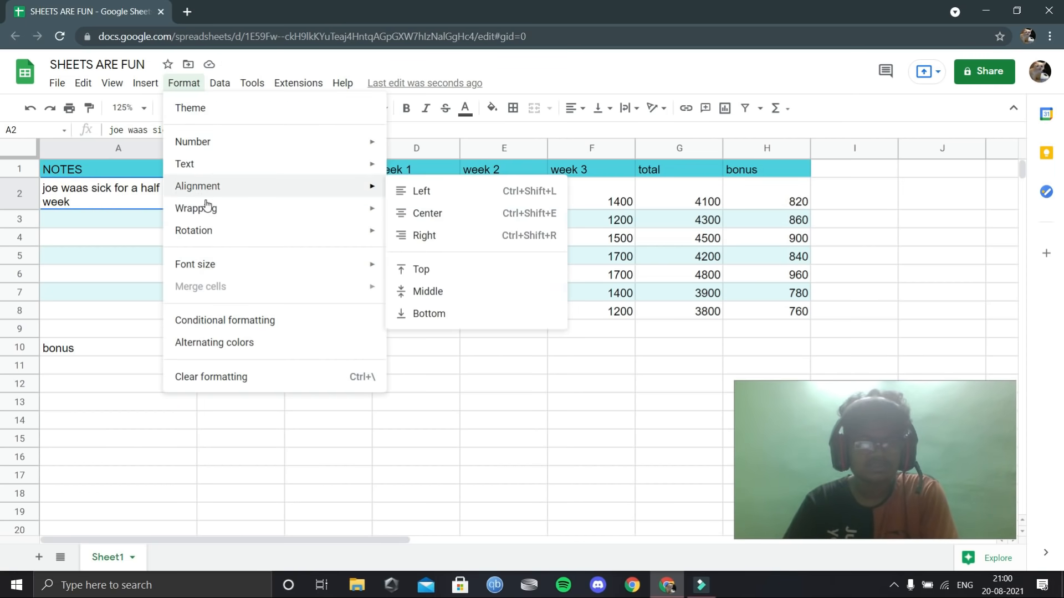
{"action": "mouse_move", "coordinate": [214, 207]}
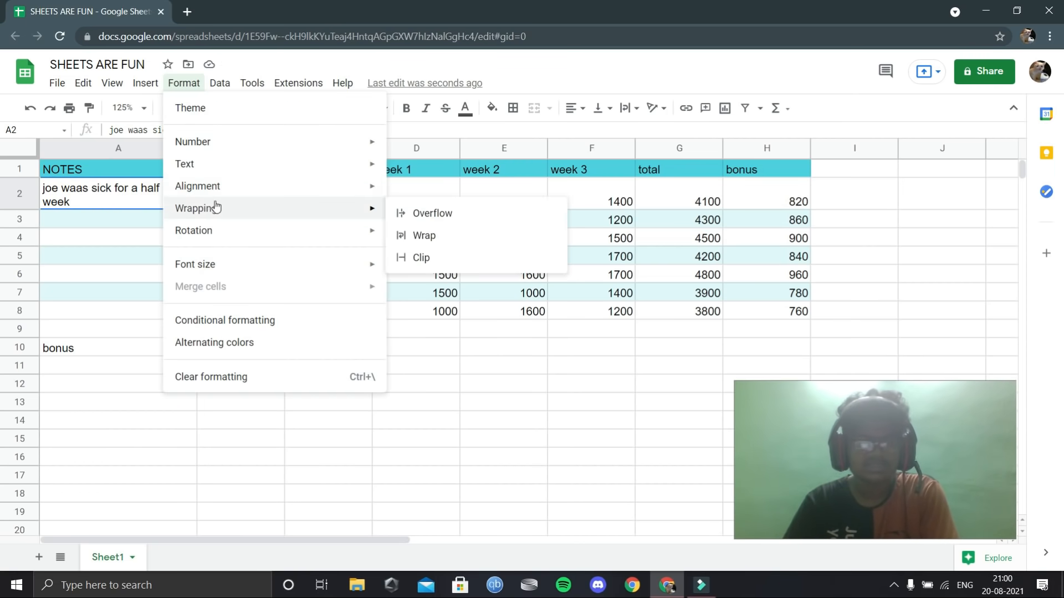
{"action": "left_click", "coordinate": [450, 267]}
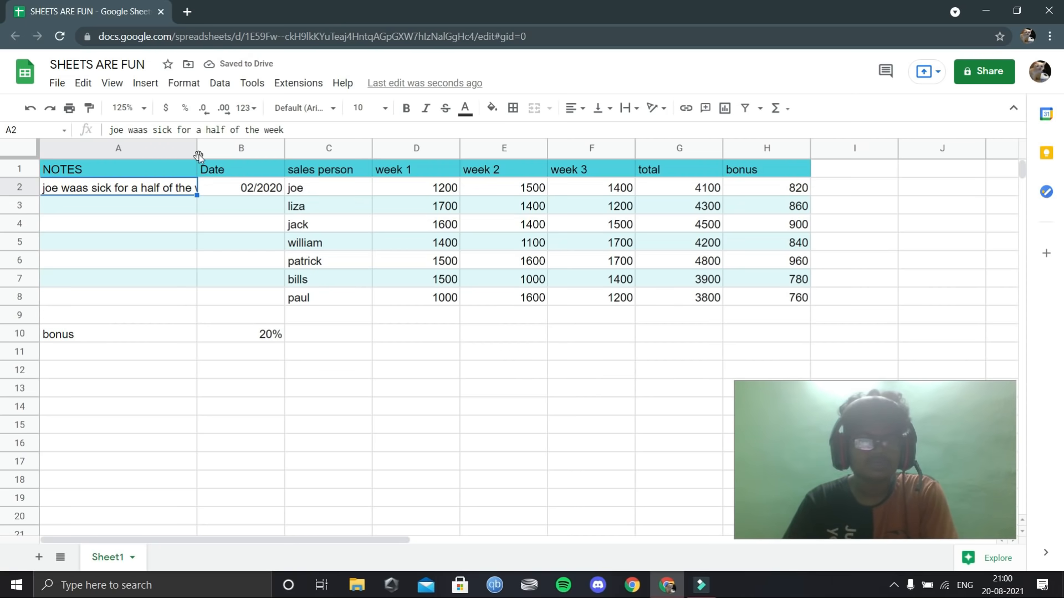
{"action": "left_click_drag", "start_coordinate": [198, 150], "coordinate": [157, 148]}
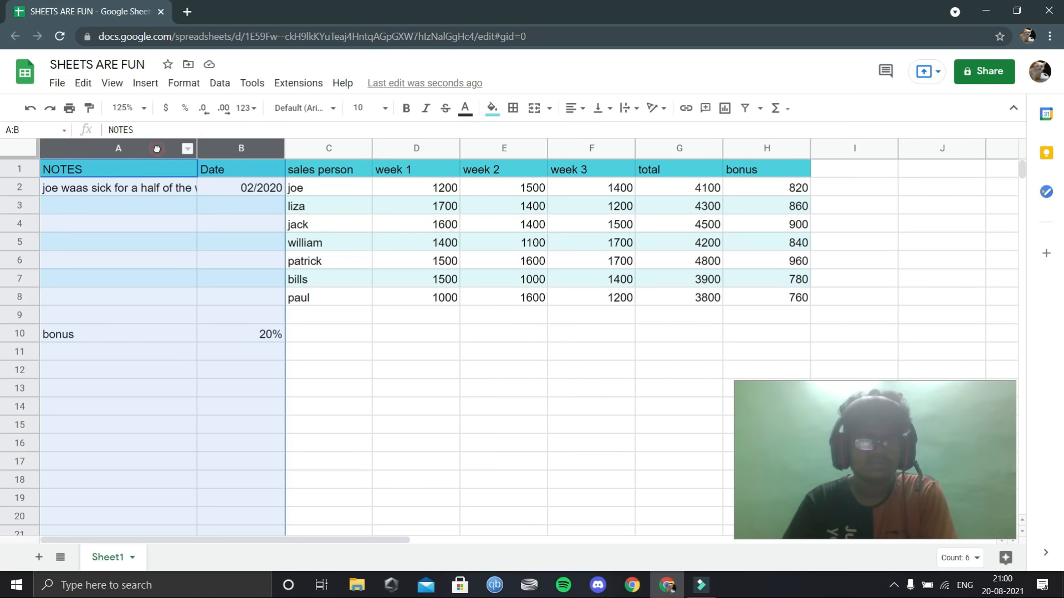
{"action": "left_click", "coordinate": [224, 107]}
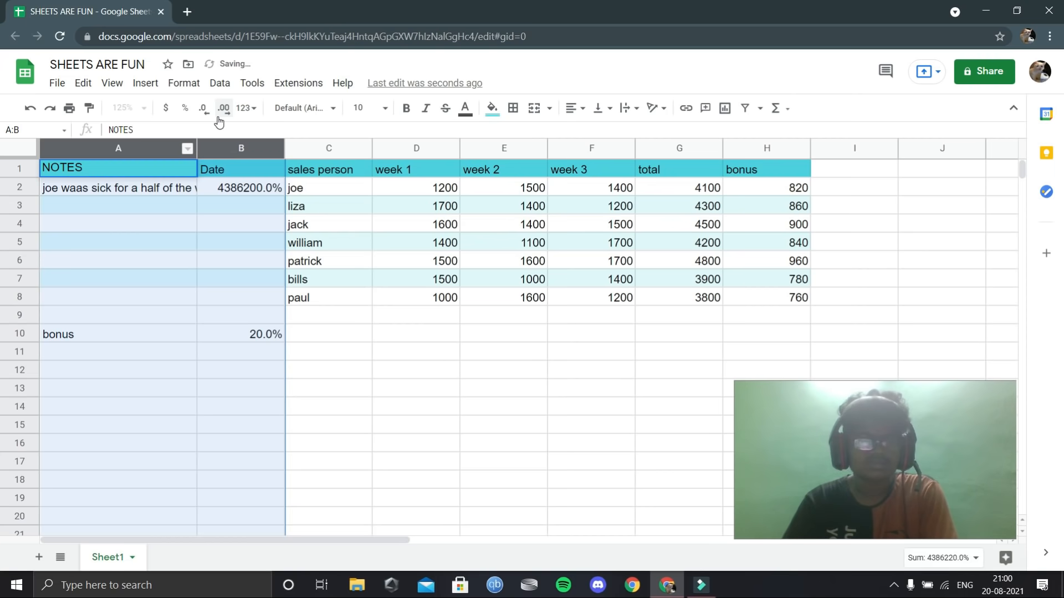
{"action": "left_click", "coordinate": [32, 107]}
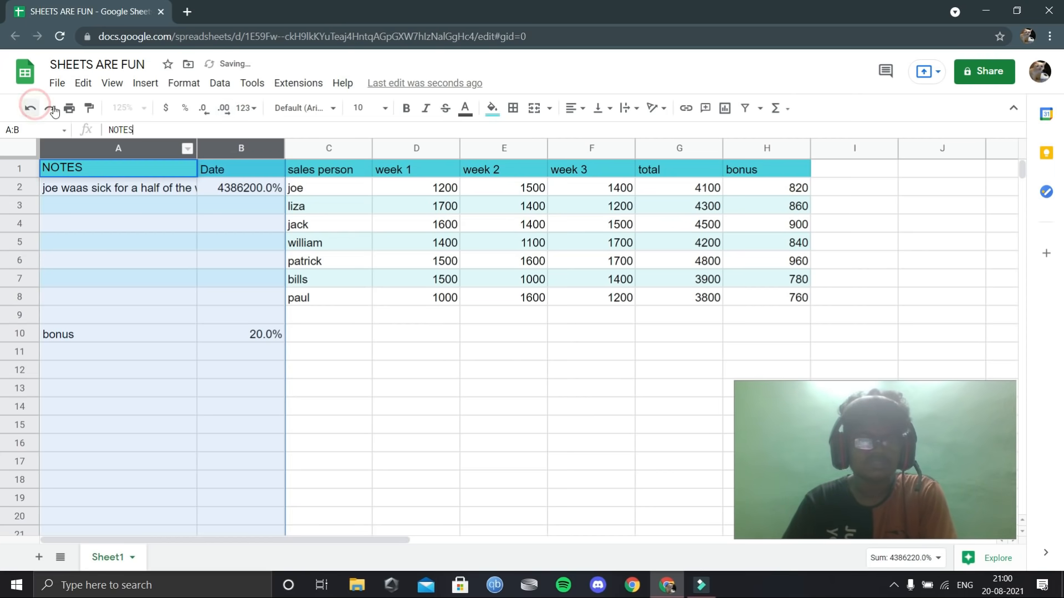
{"action": "left_click", "coordinate": [32, 107]}
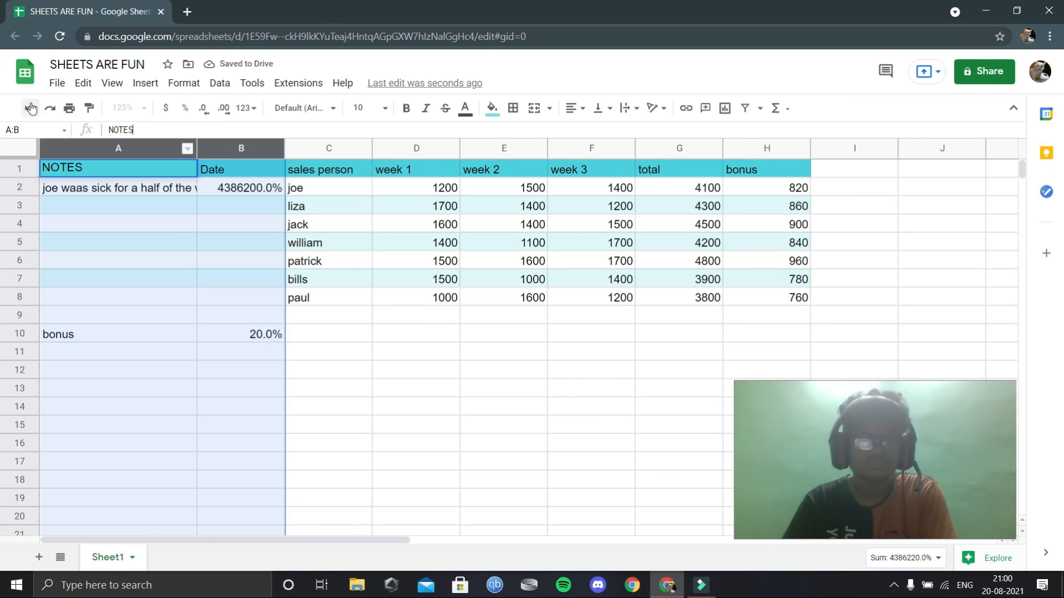
{"action": "left_click", "coordinate": [331, 370]}
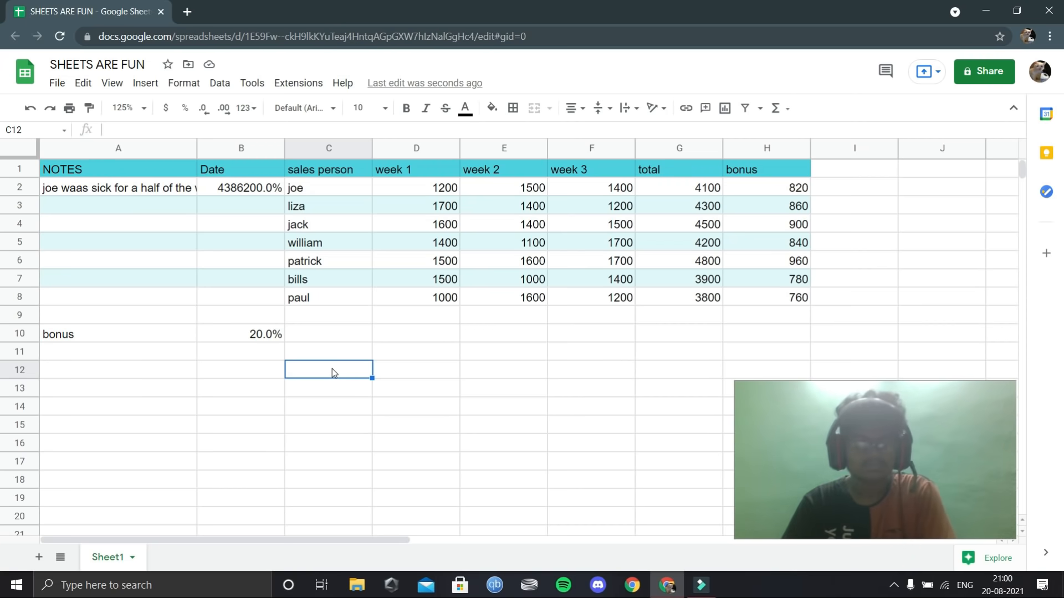
{"action": "key", "text": "ctrl+z"}
Widen column A to fit the full note in A2, and apply Wrap to the empty cell D15
{"action": "left_click", "coordinate": [399, 425]}
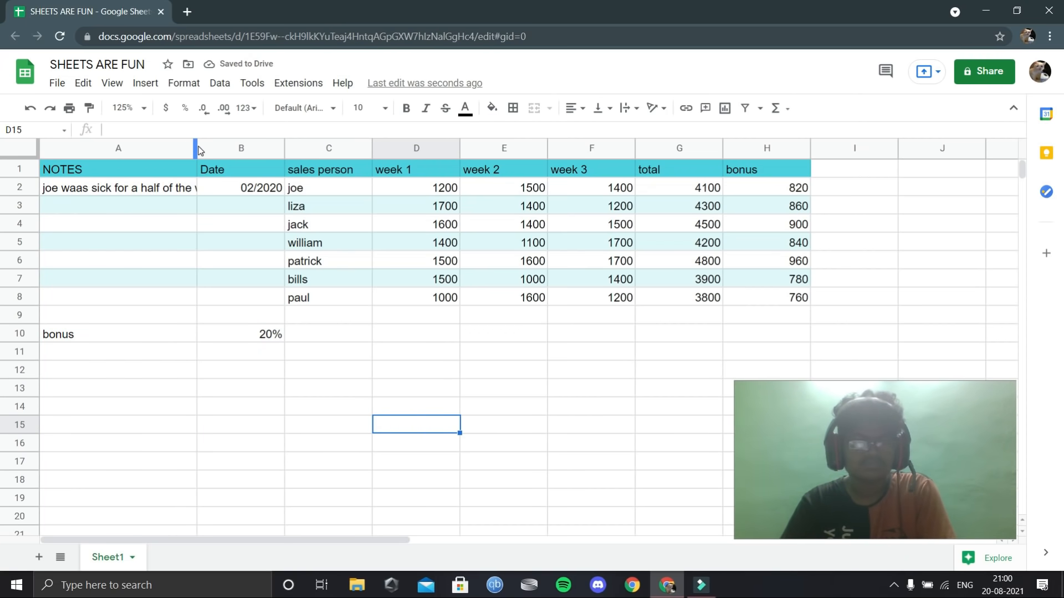
{"action": "left_click_drag", "start_coordinate": [196, 145], "coordinate": [225, 153]}
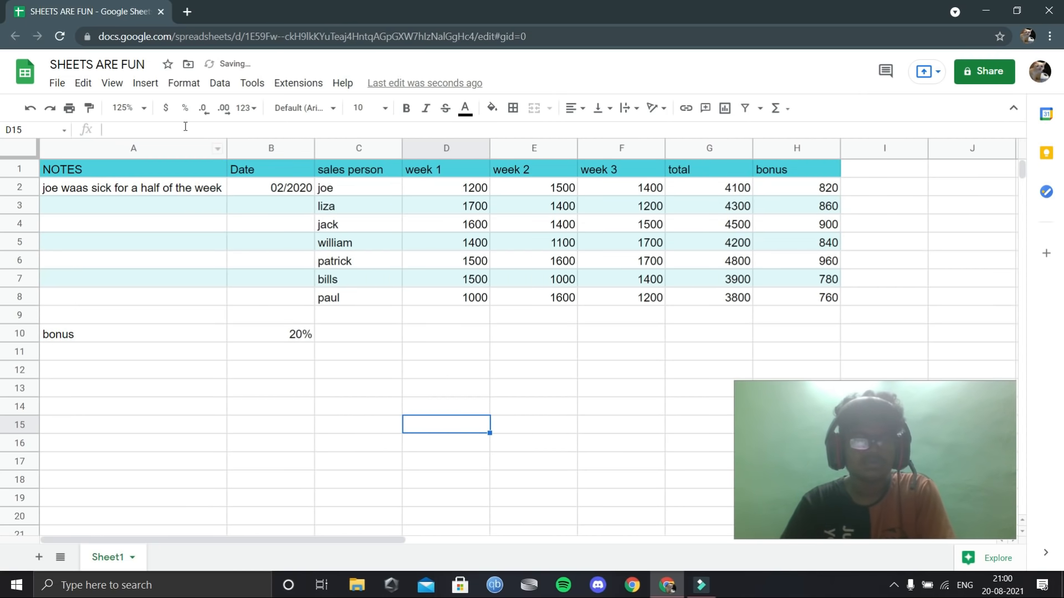
{"action": "left_click", "coordinate": [172, 83]}
{"action": "mouse_move", "coordinate": [188, 210]}
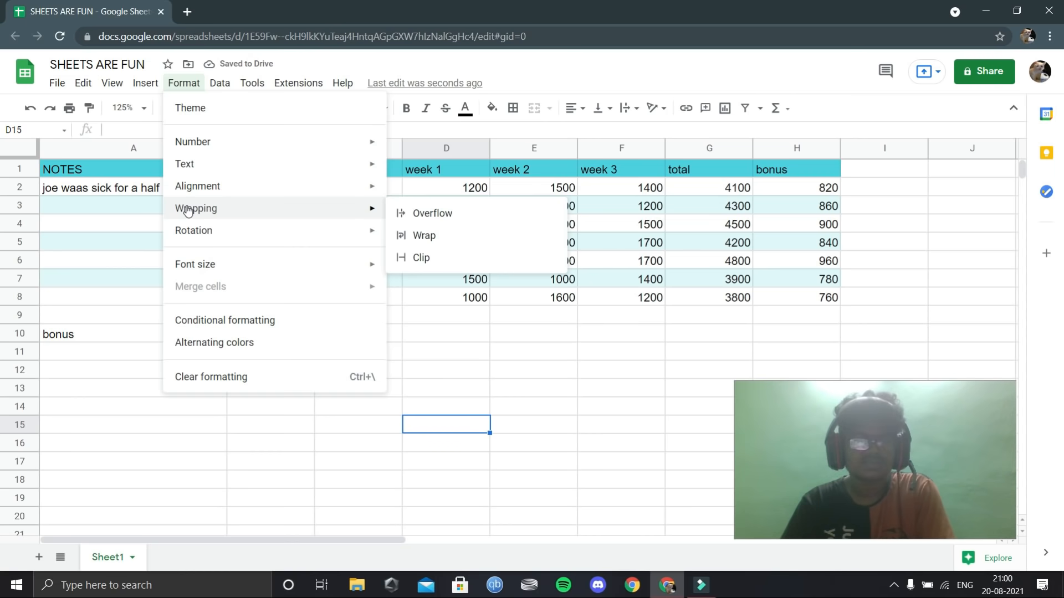
{"action": "left_click", "coordinate": [423, 234]}
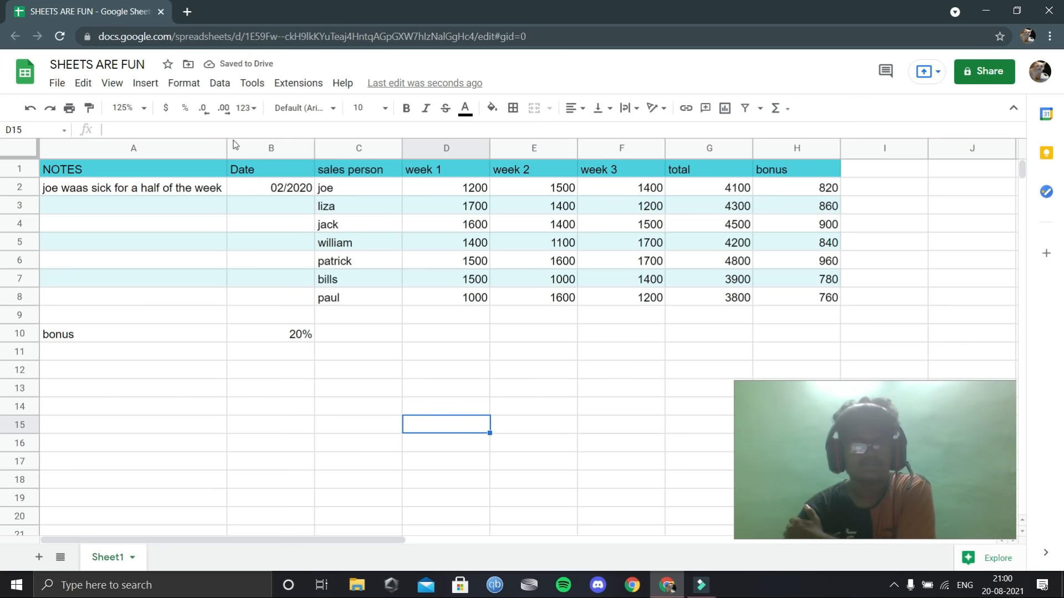
Narrow column A so that it cuts off the end of the note, and apply Wrap to D15 again
{"action": "left_click_drag", "start_coordinate": [227, 148], "coordinate": [194, 149]}
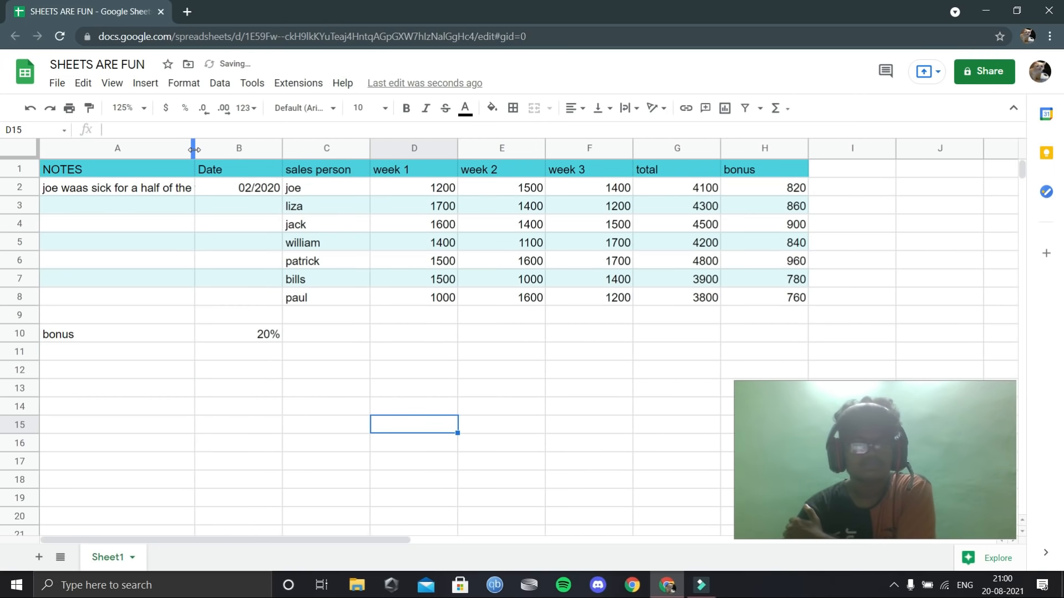
{"action": "left_click", "coordinate": [183, 83]}
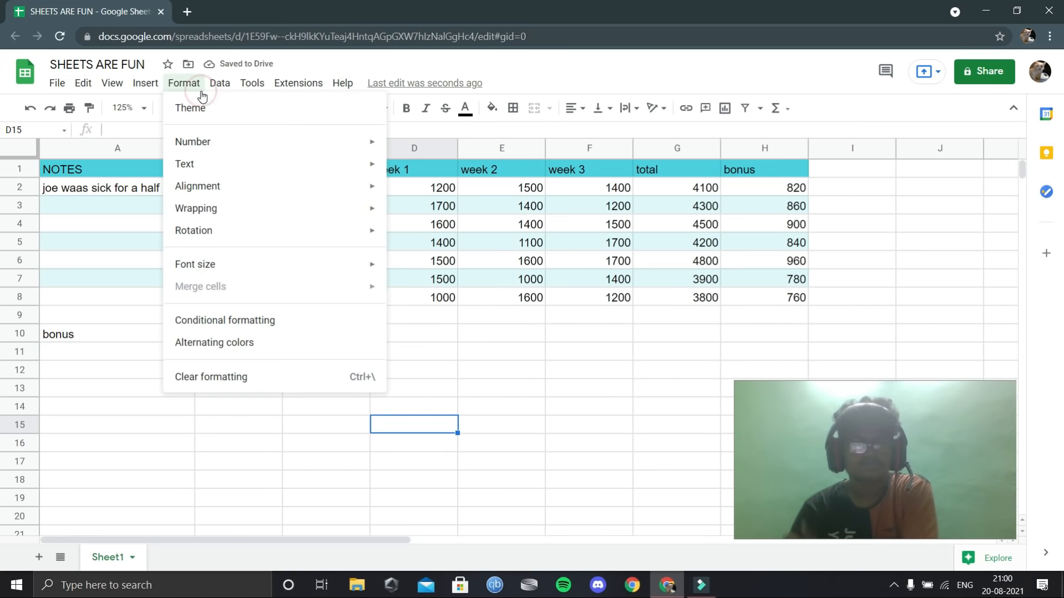
{"action": "mouse_move", "coordinate": [208, 211]}
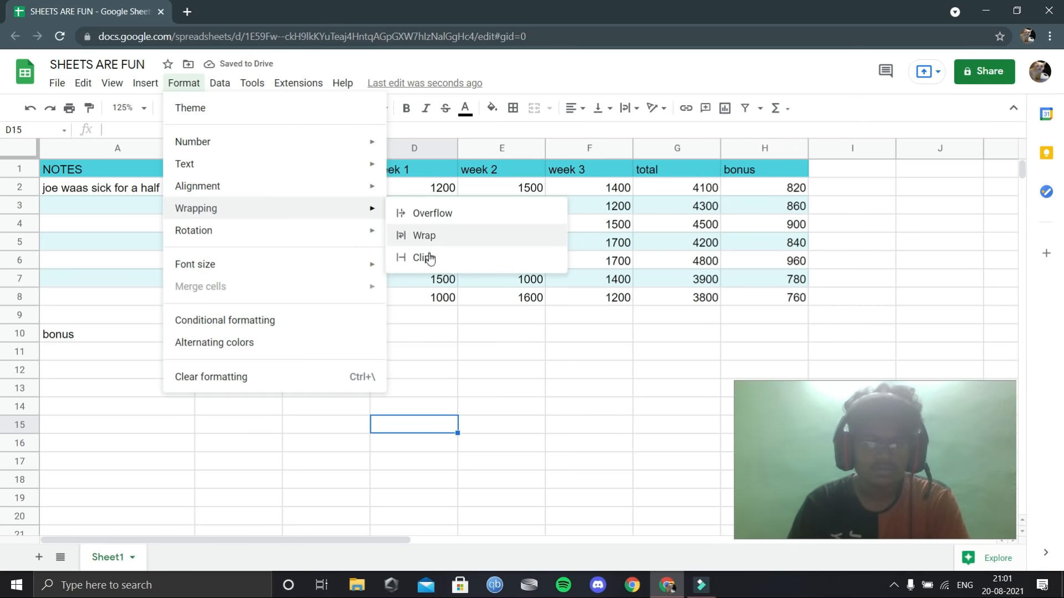
{"action": "left_click", "coordinate": [428, 236]}
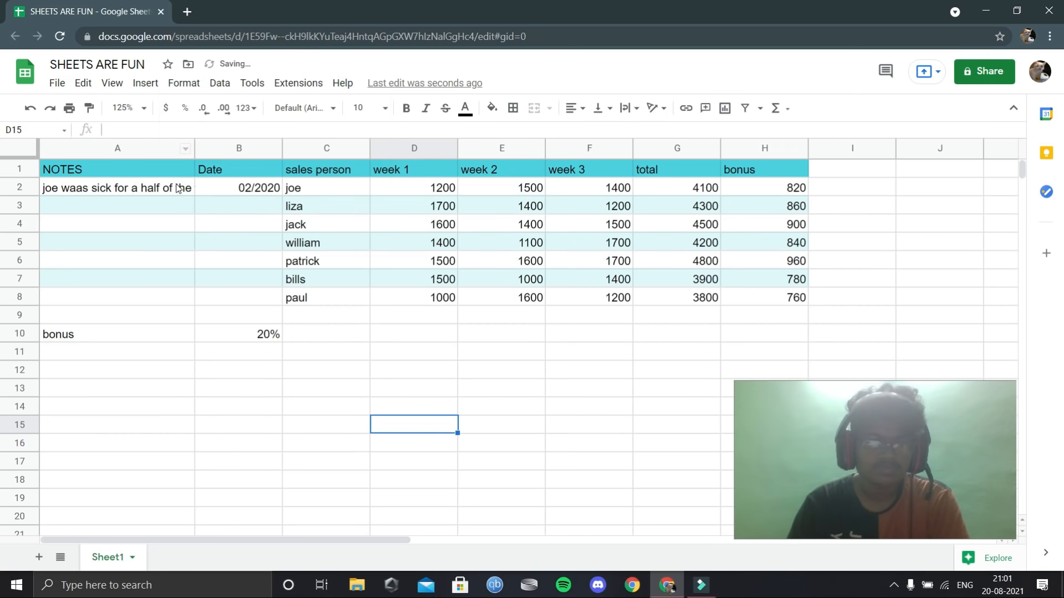
Set the text wrapping of the note in A2 to Clip
{"action": "left_click", "coordinate": [180, 184]}
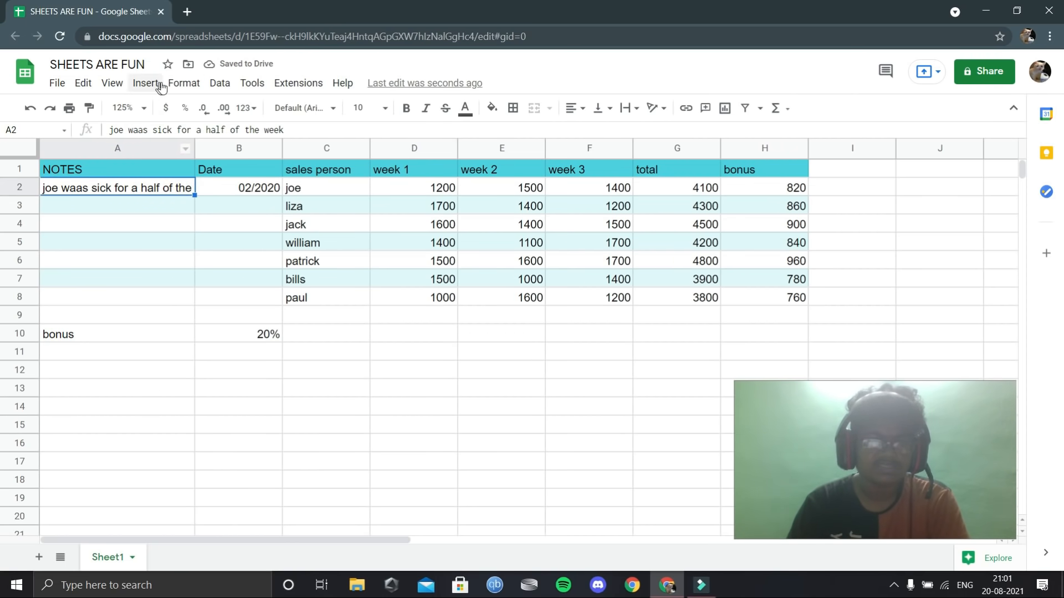
{"action": "left_click", "coordinate": [188, 88]}
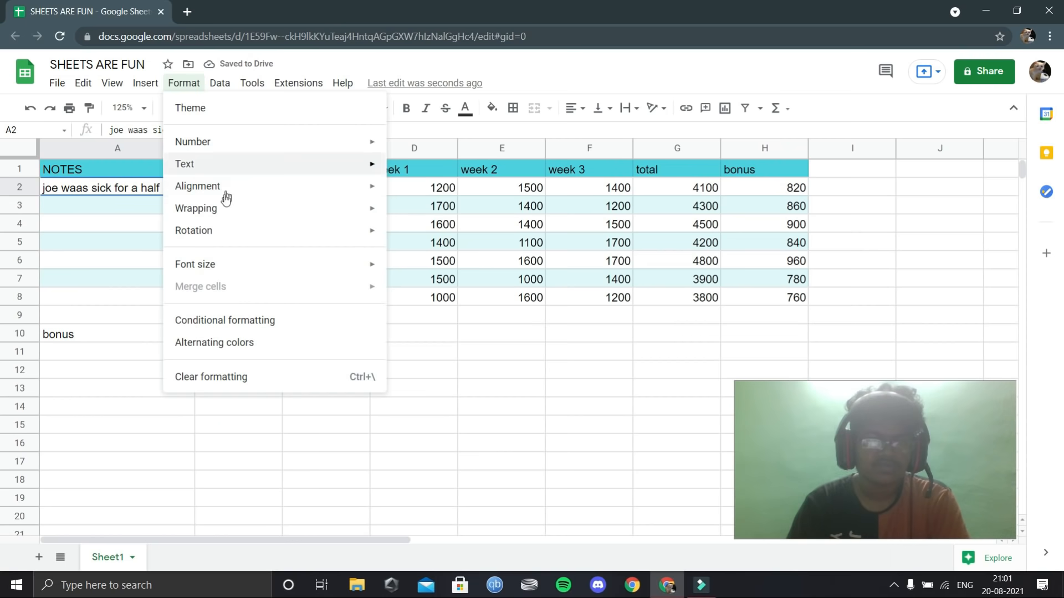
{"action": "mouse_move", "coordinate": [227, 207]}
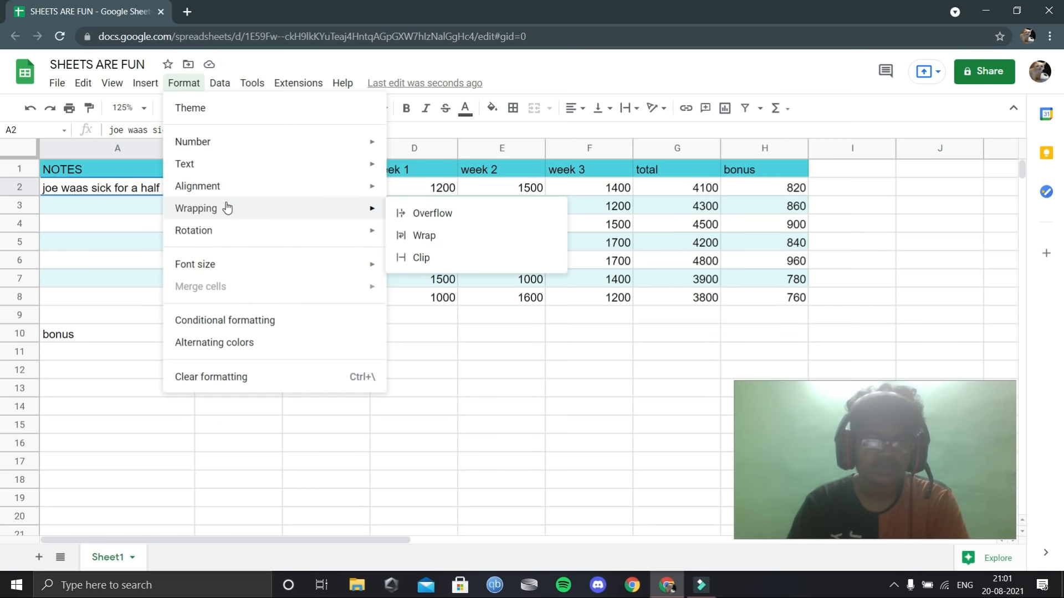
{"action": "left_click", "coordinate": [422, 257]}
Switch the text wrapping of the note in A2 to Wrap
{"action": "left_click", "coordinate": [185, 84]}
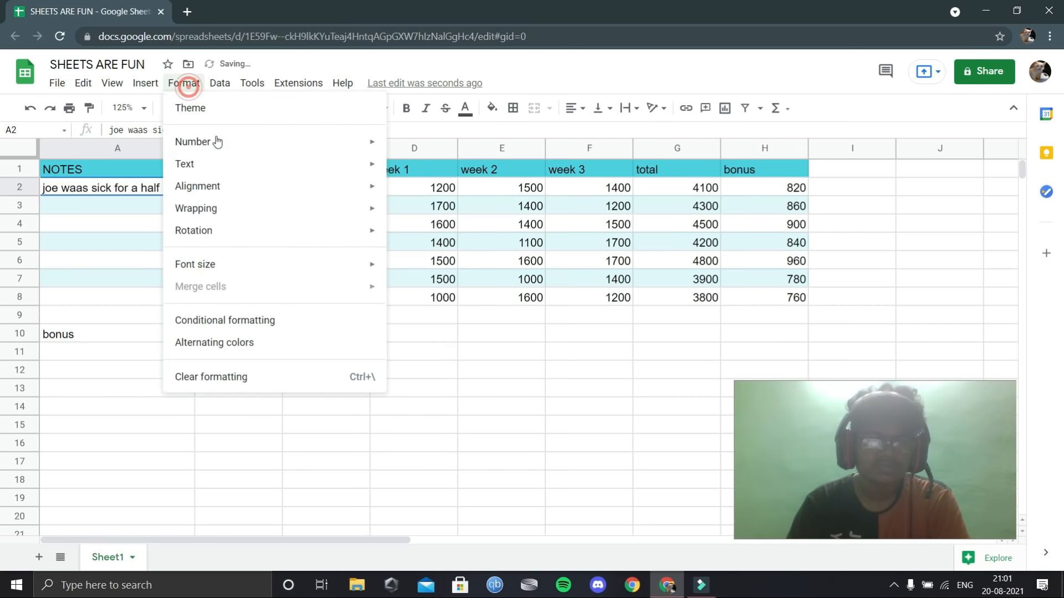
{"action": "mouse_move", "coordinate": [225, 192]}
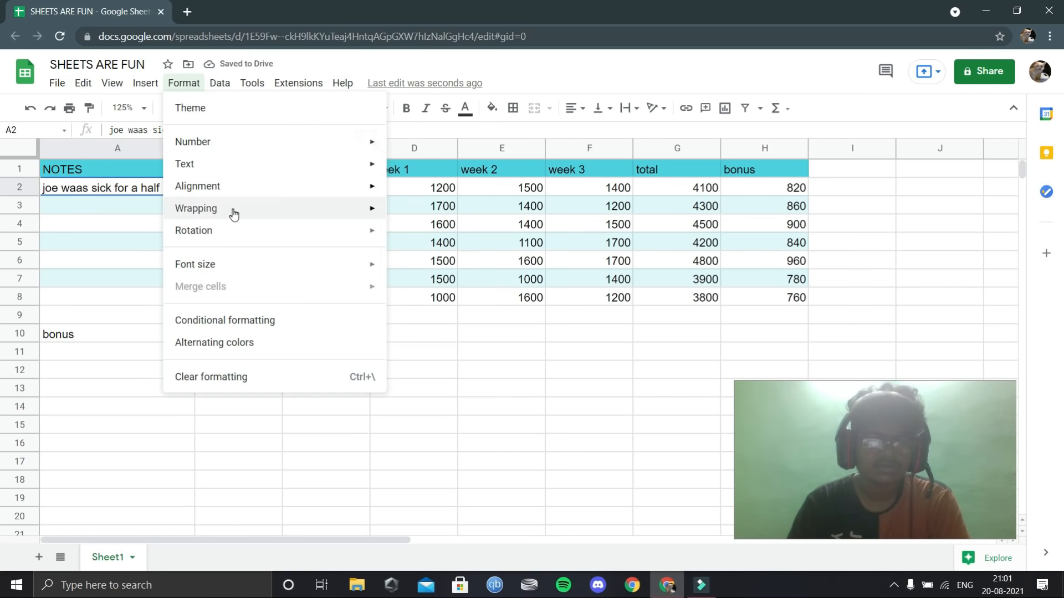
{"action": "mouse_move", "coordinate": [358, 214]}
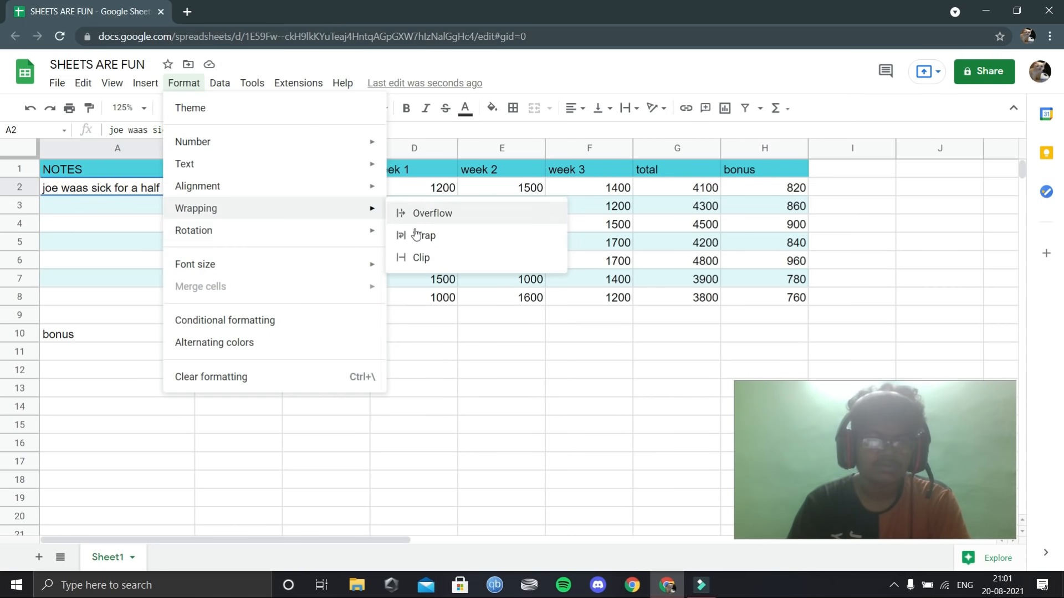
{"action": "left_click", "coordinate": [421, 235]}
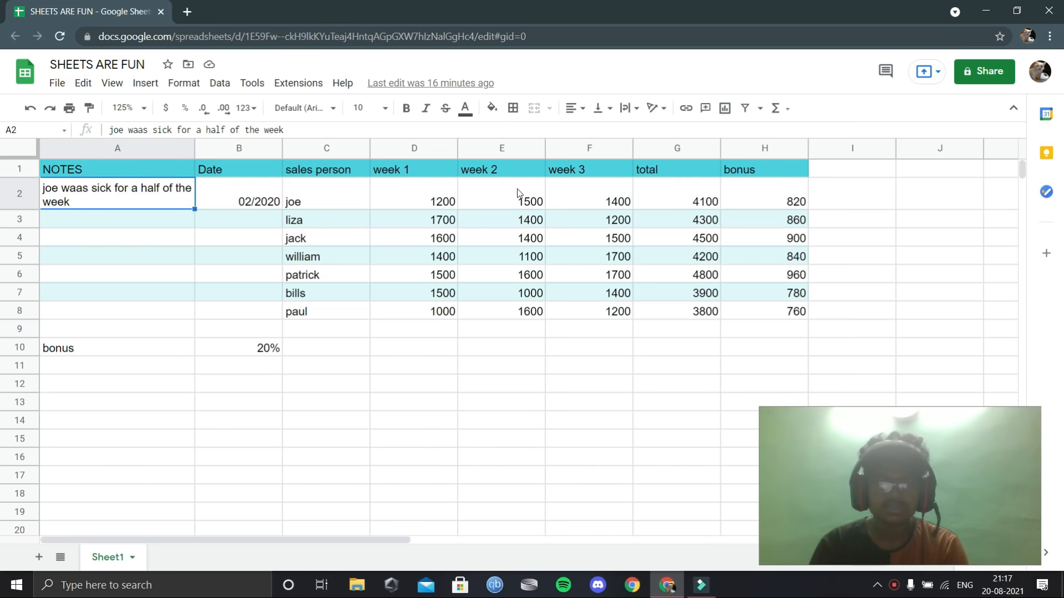
Fill the header cells A1:I1 with dark grey, and replace that fill with the blue theme colour
{"action": "left_click", "coordinate": [825, 181]}
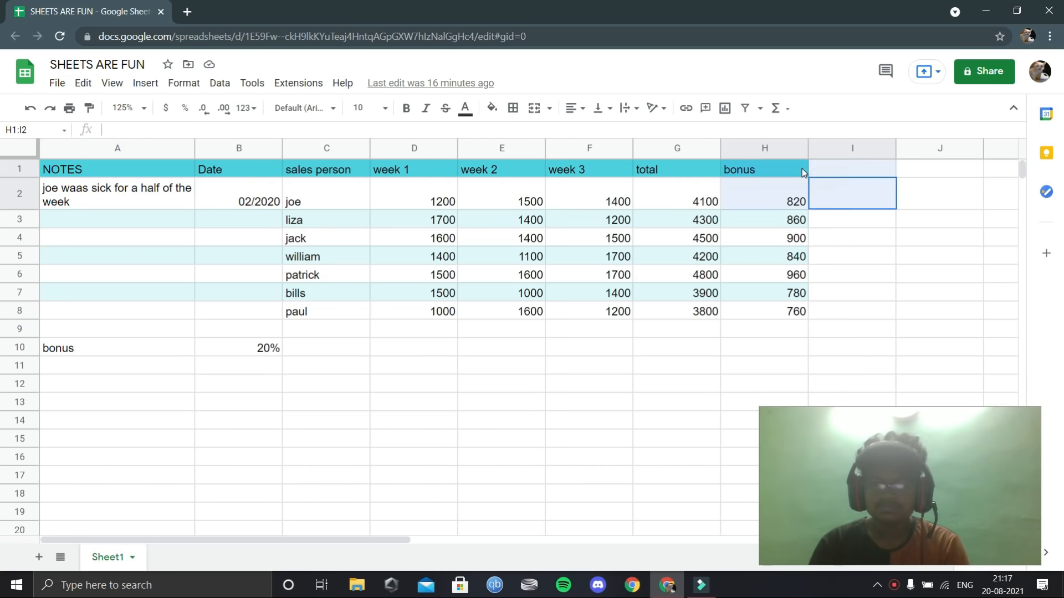
{"action": "left_click", "coordinate": [914, 170]}
{"action": "left_click_drag", "start_coordinate": [811, 170], "coordinate": [135, 174]}
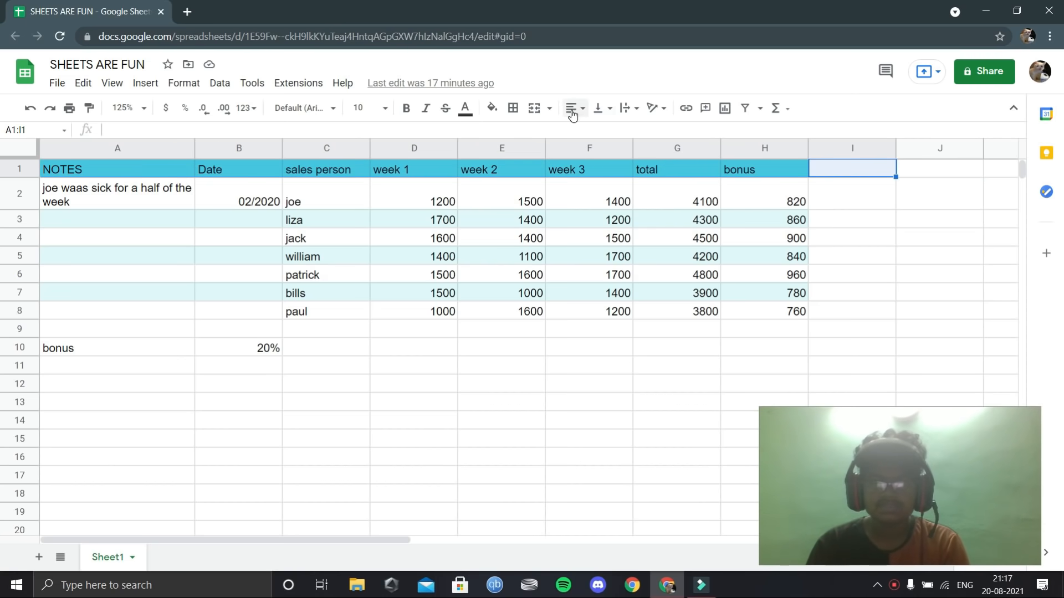
{"action": "left_click", "coordinate": [488, 109]}
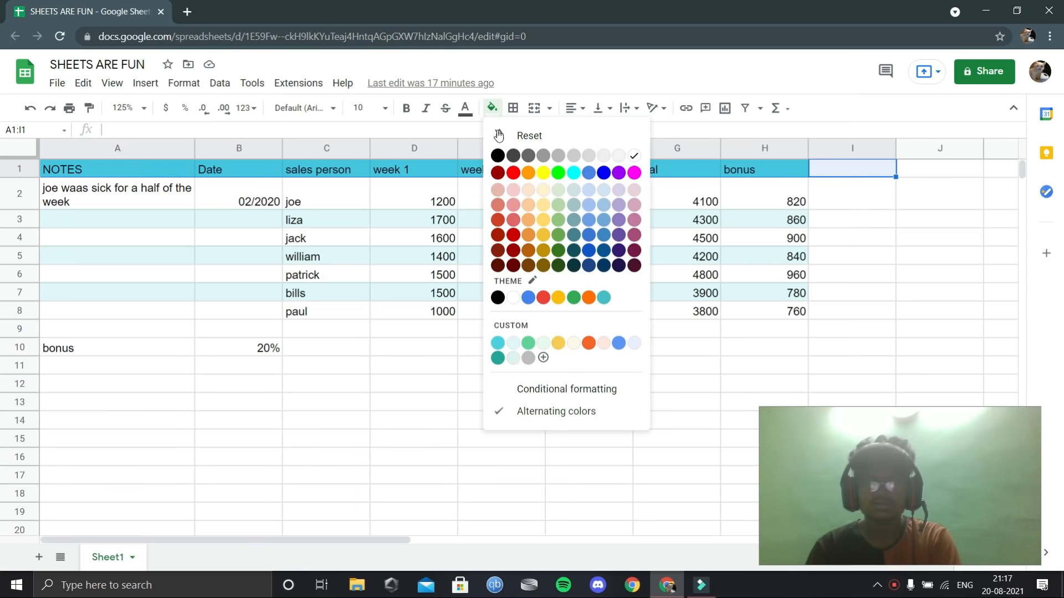
{"action": "left_click", "coordinate": [513, 156]}
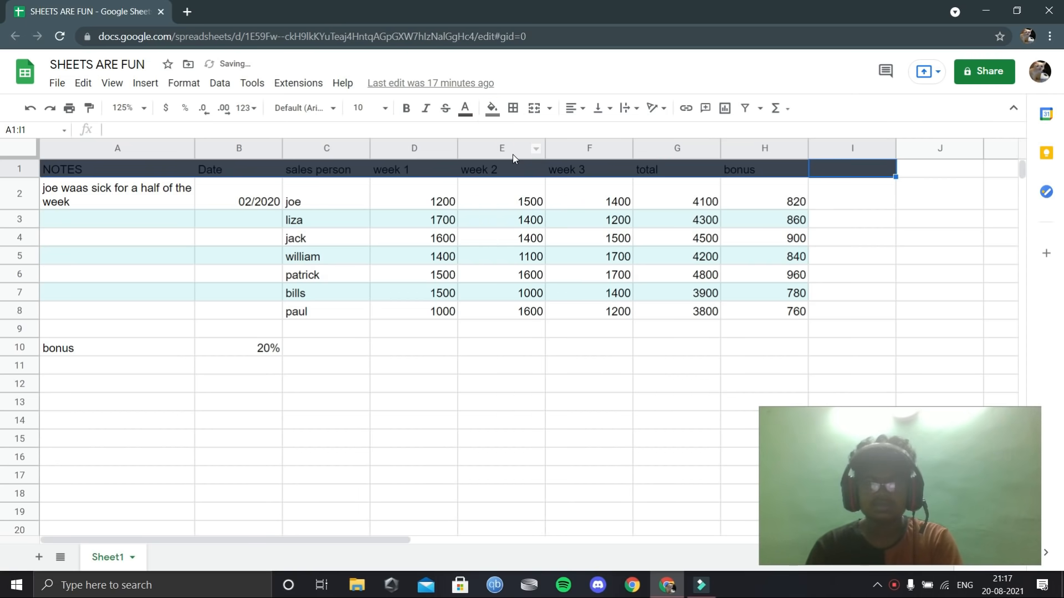
{"action": "left_click", "coordinate": [493, 109]}
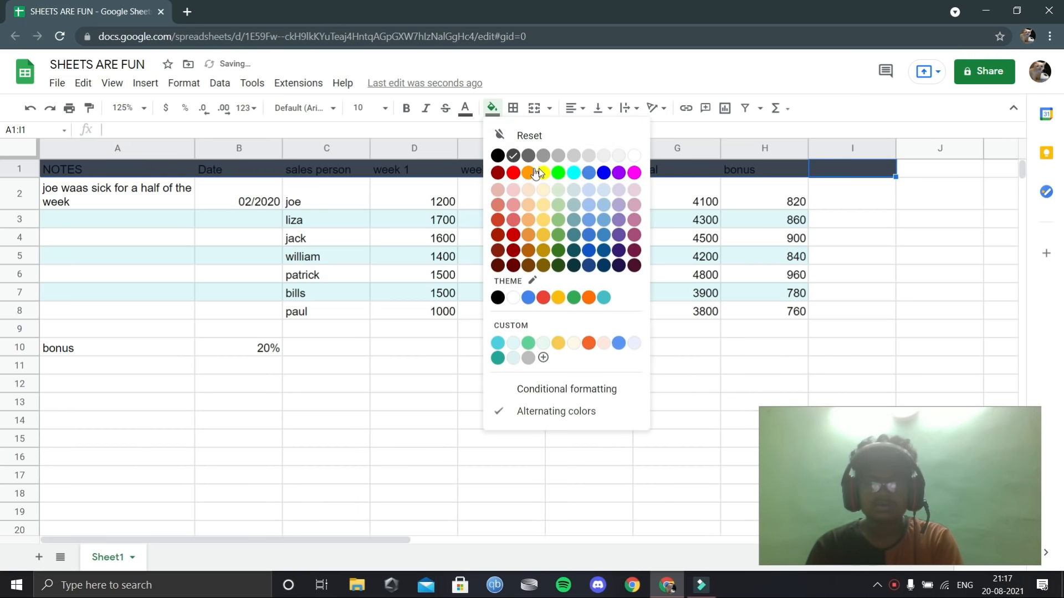
{"action": "left_click", "coordinate": [530, 298]}
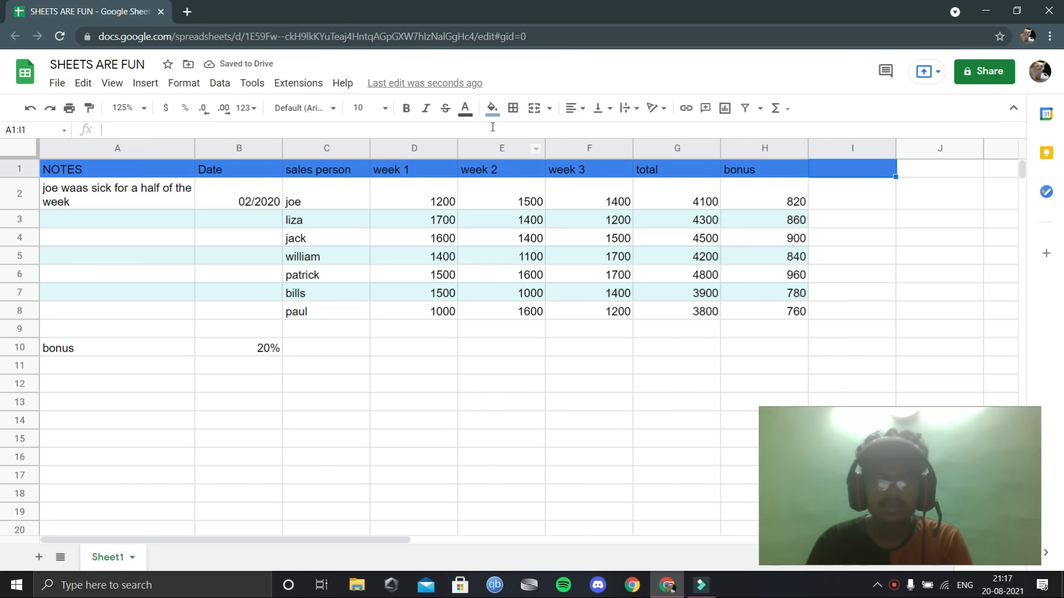
Make the header text in A1:I1 bold and italic, and give it a dark text colour
{"action": "left_click", "coordinate": [408, 111]}
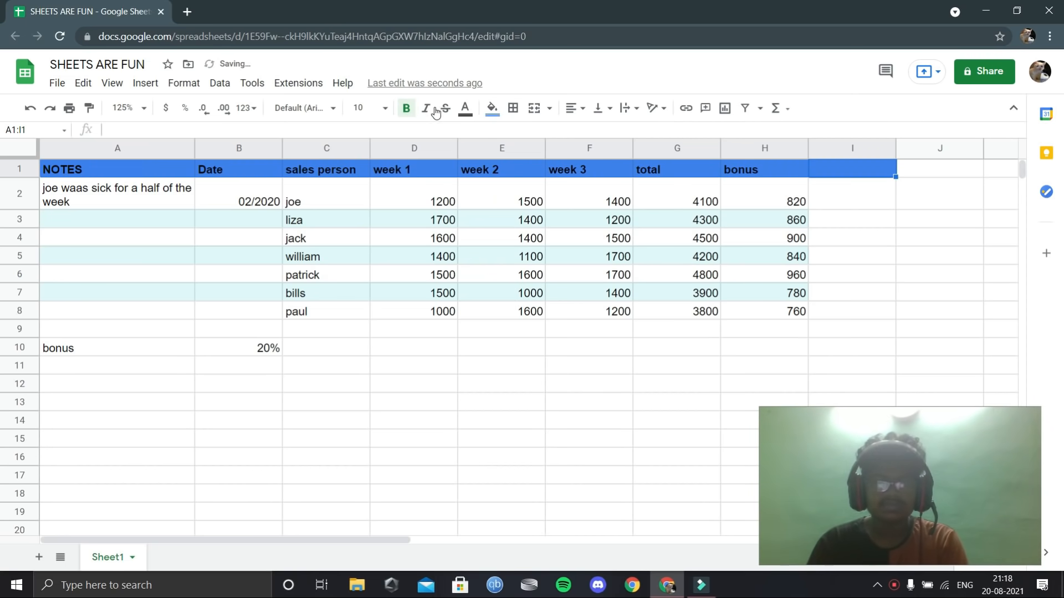
{"action": "left_click", "coordinate": [426, 109]}
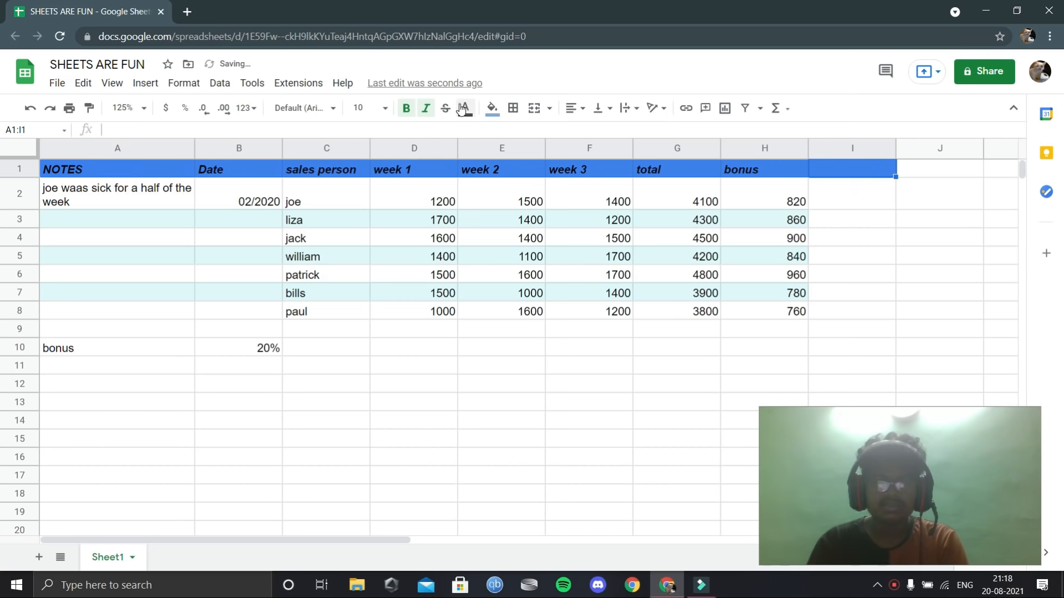
{"action": "left_click", "coordinate": [465, 108]}
{"action": "left_click", "coordinate": [486, 156]}
{"action": "left_click", "coordinate": [463, 109]}
{"action": "left_click", "coordinate": [475, 151]}
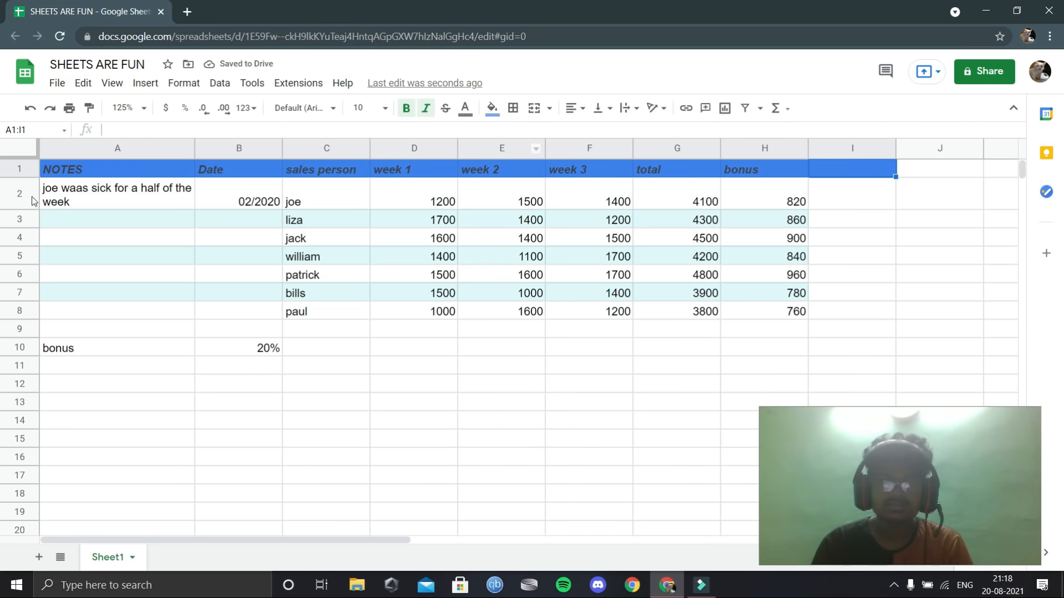
Apply all borders to the table range A1:H8
{"action": "left_click_drag", "start_coordinate": [45, 168], "coordinate": [800, 319]}
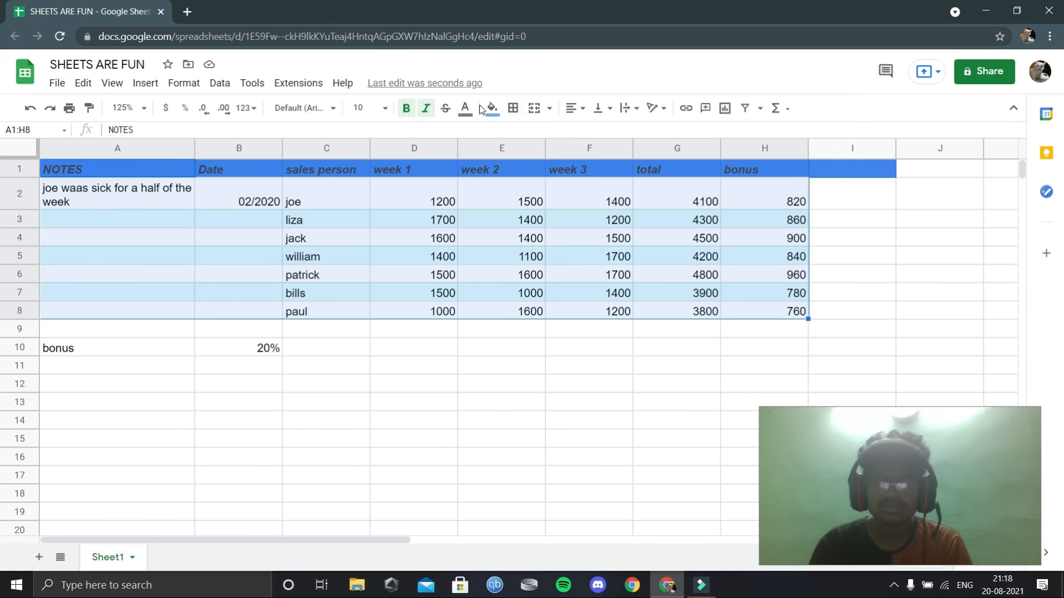
{"action": "left_click", "coordinate": [511, 109]}
{"action": "left_click", "coordinate": [519, 134]}
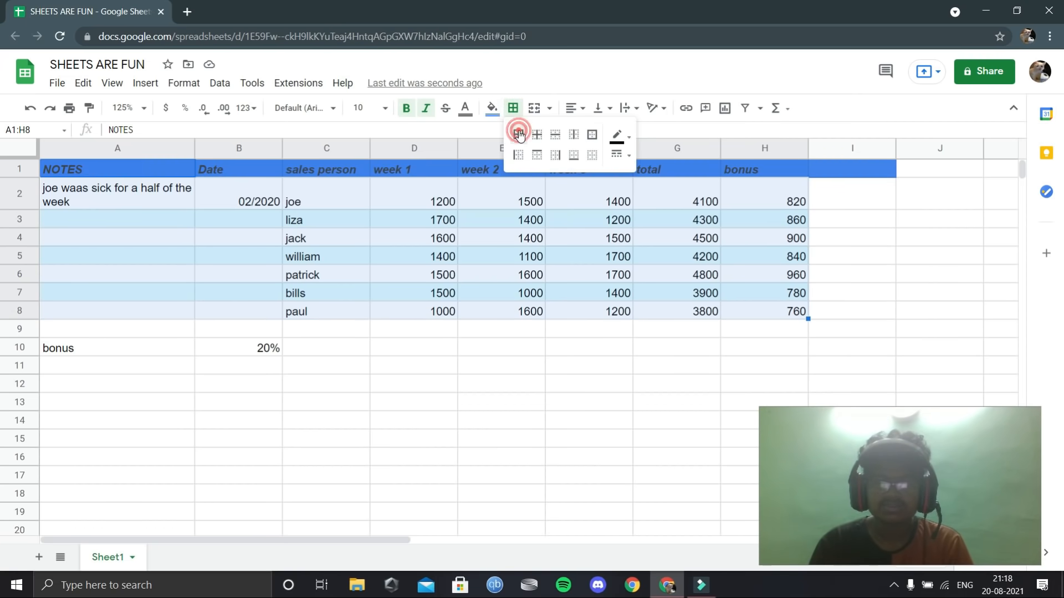
{"action": "left_click", "coordinate": [852, 172]}
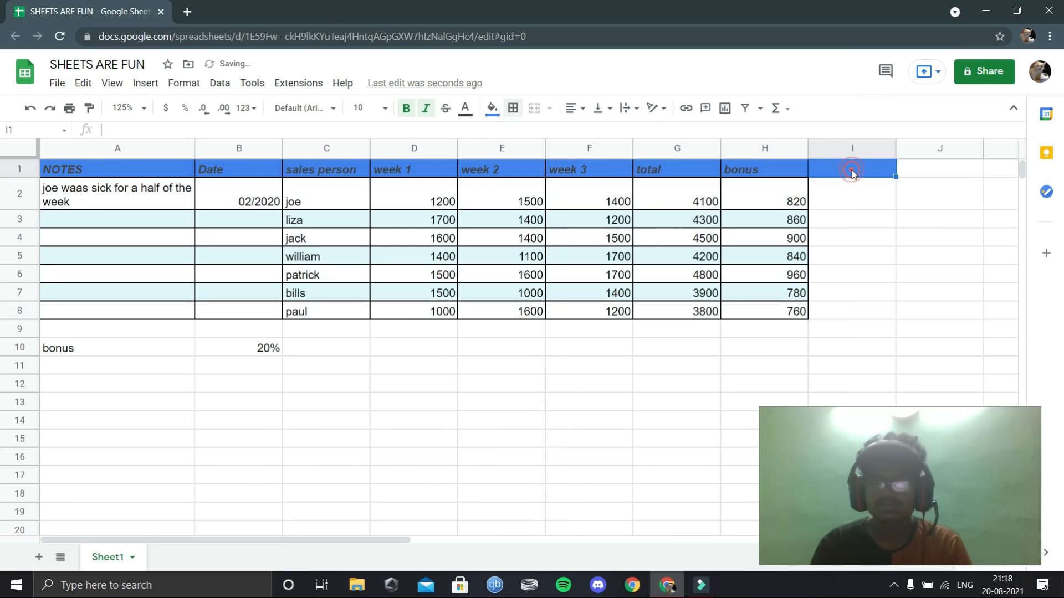
{"action": "right_click", "coordinate": [852, 172]}
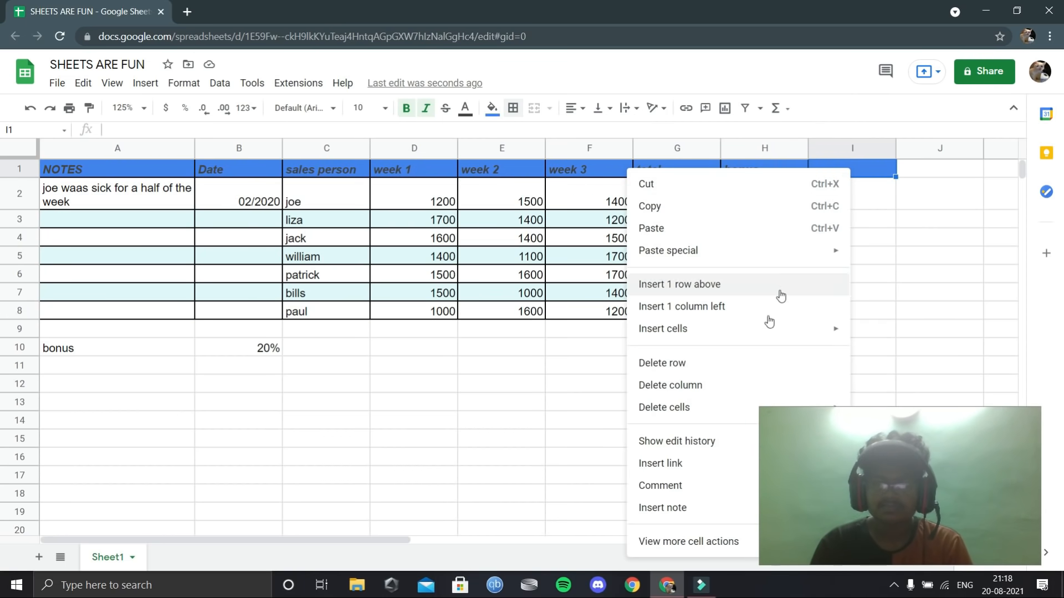
{"action": "left_click", "coordinate": [753, 366]}
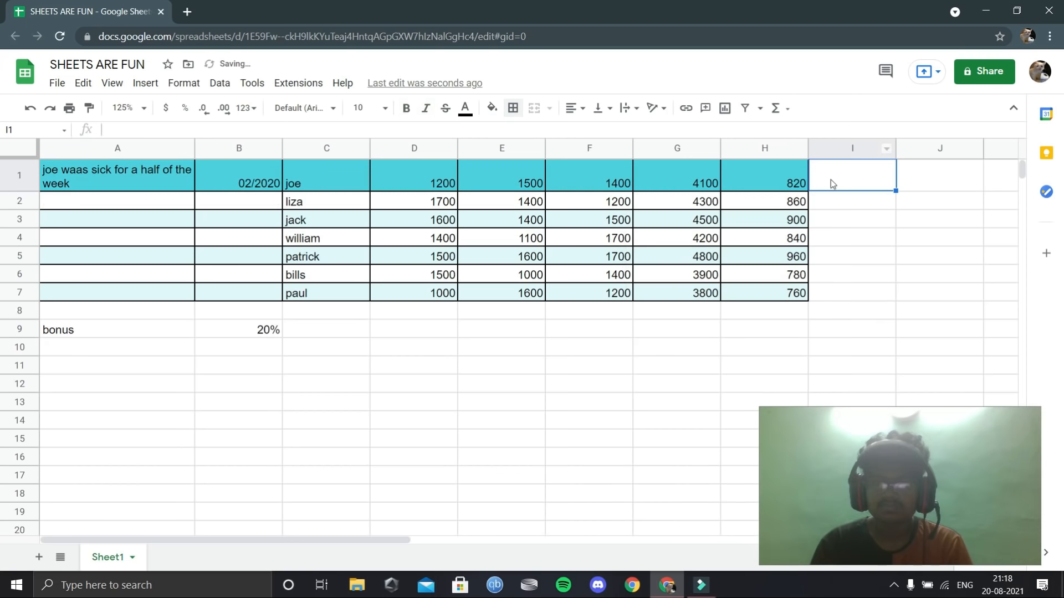
{"action": "left_click", "coordinate": [844, 239]}
{"action": "scroll", "coordinate": [563, 242], "scroll_direction": "down", "scroll_amount": 3}
{"action": "scroll", "coordinate": [565, 240], "scroll_direction": "up", "scroll_amount": 3}
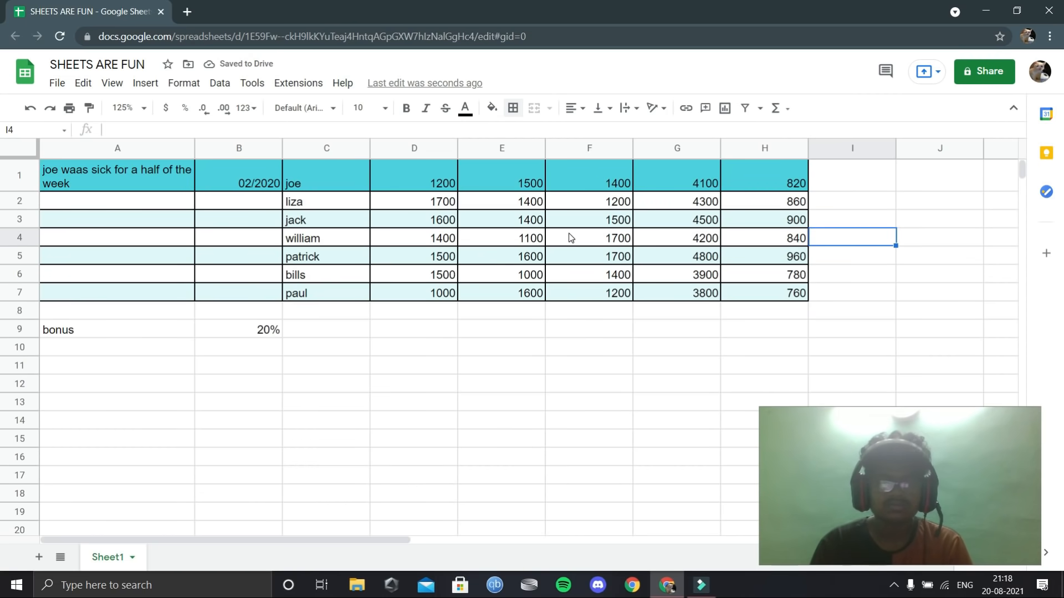
{"action": "key", "text": "ctrl+z"}
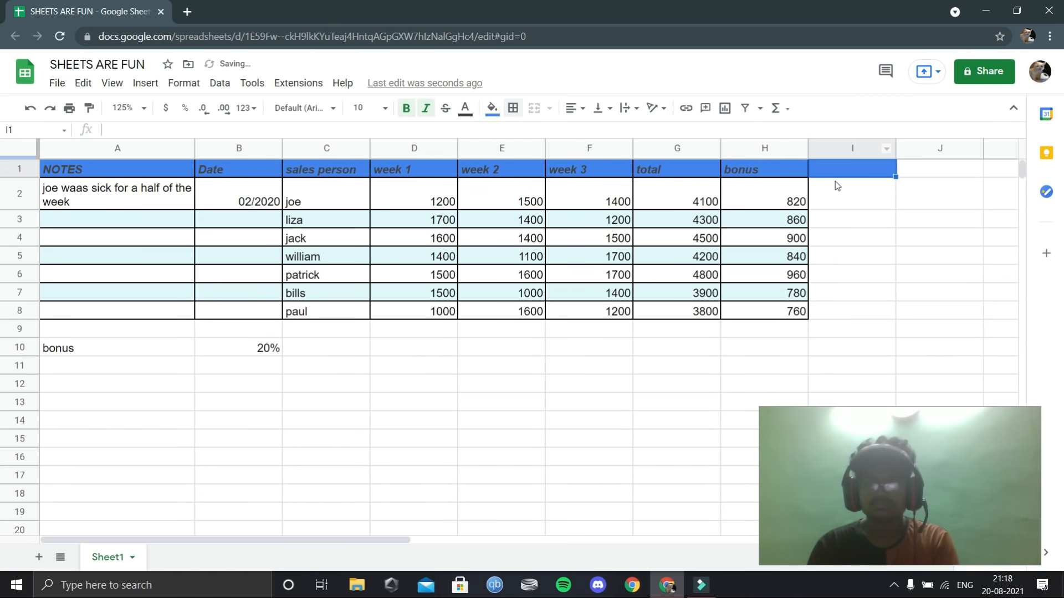
Delete column I, which holds the extra blue header cell beside the bonus column
{"action": "left_click", "coordinate": [851, 199]}
{"action": "left_click", "coordinate": [855, 165]}
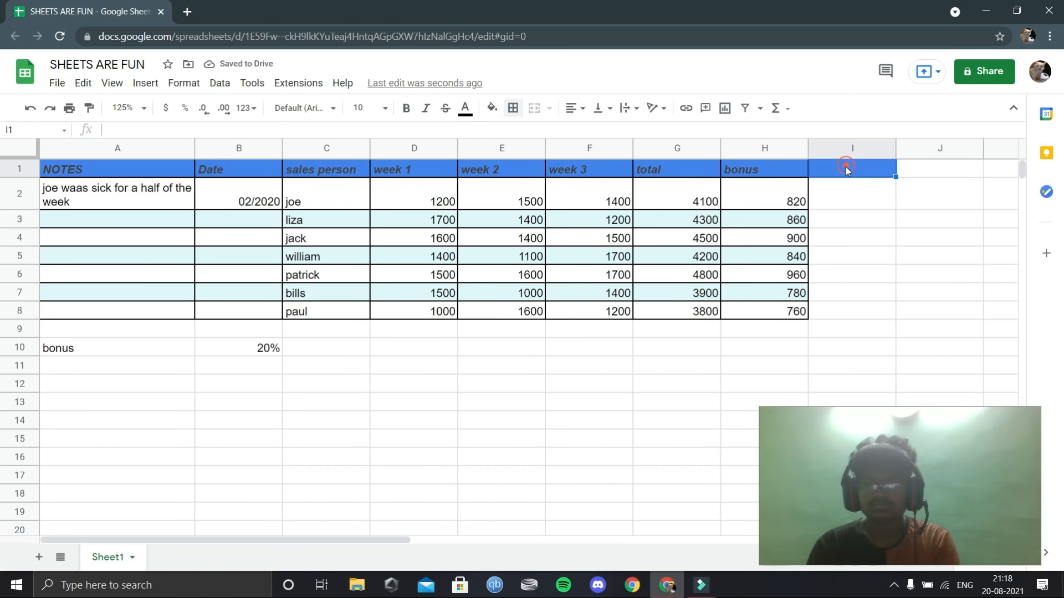
{"action": "right_click", "coordinate": [846, 167]}
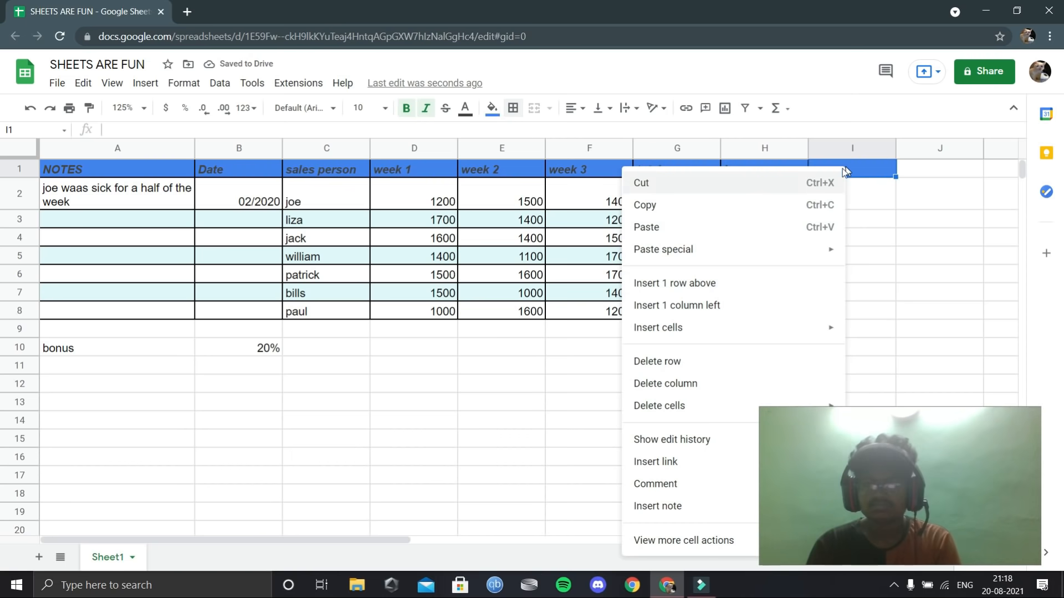
{"action": "left_click", "coordinate": [700, 382]}
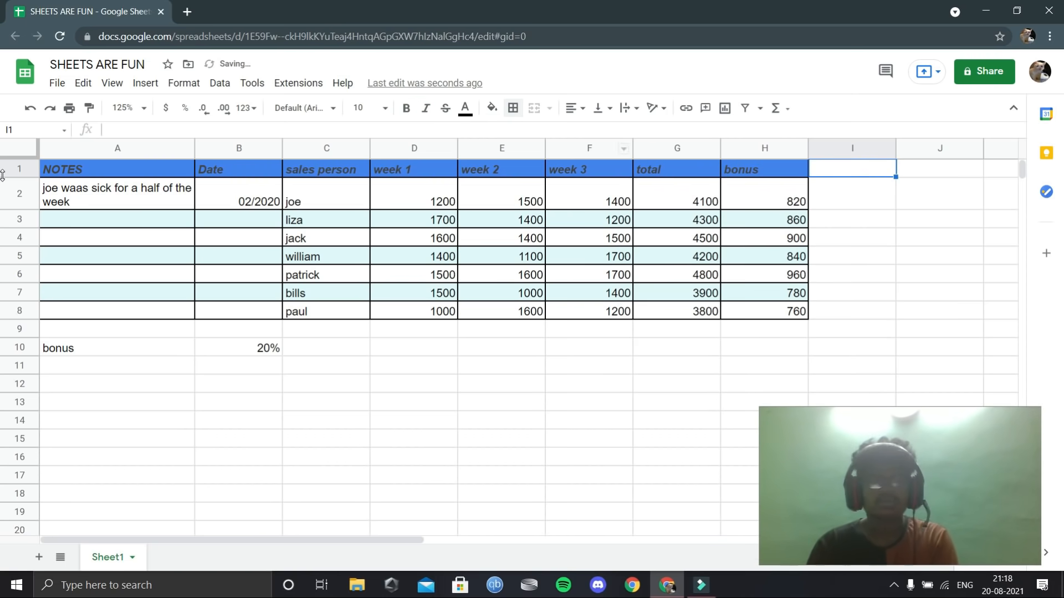
Clear the bonus rate in B10 and the bonus label in A10
{"action": "left_click", "coordinate": [256, 348]}
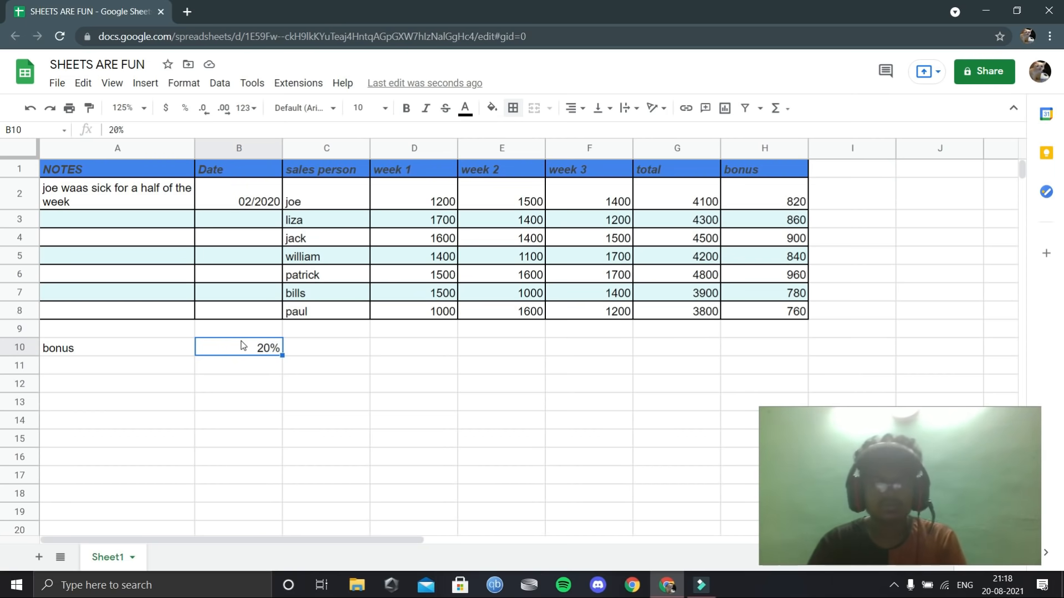
{"action": "key", "text": "Delete"}
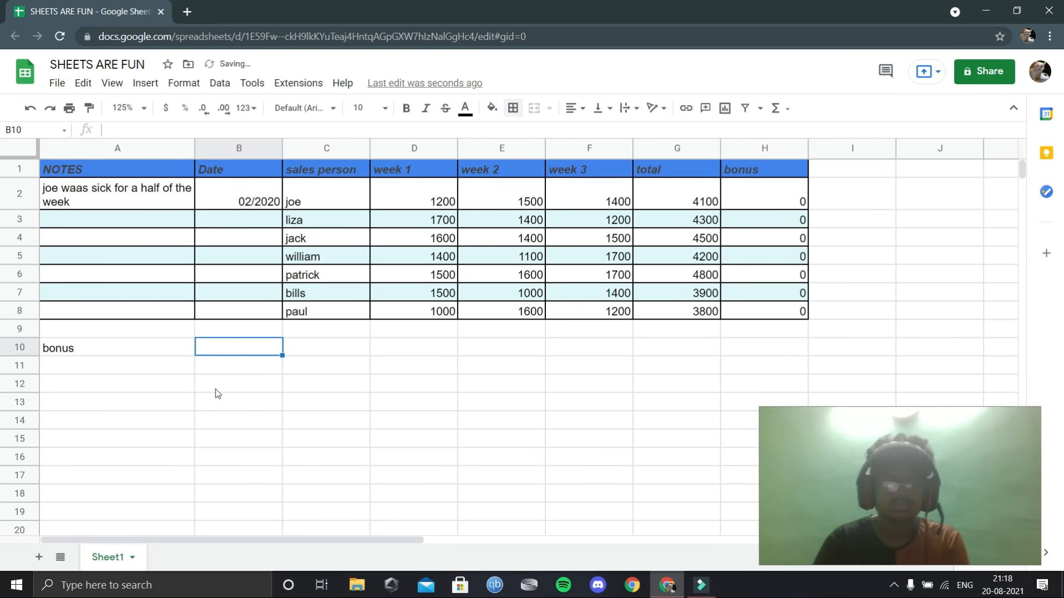
{"action": "left_click", "coordinate": [124, 348]}
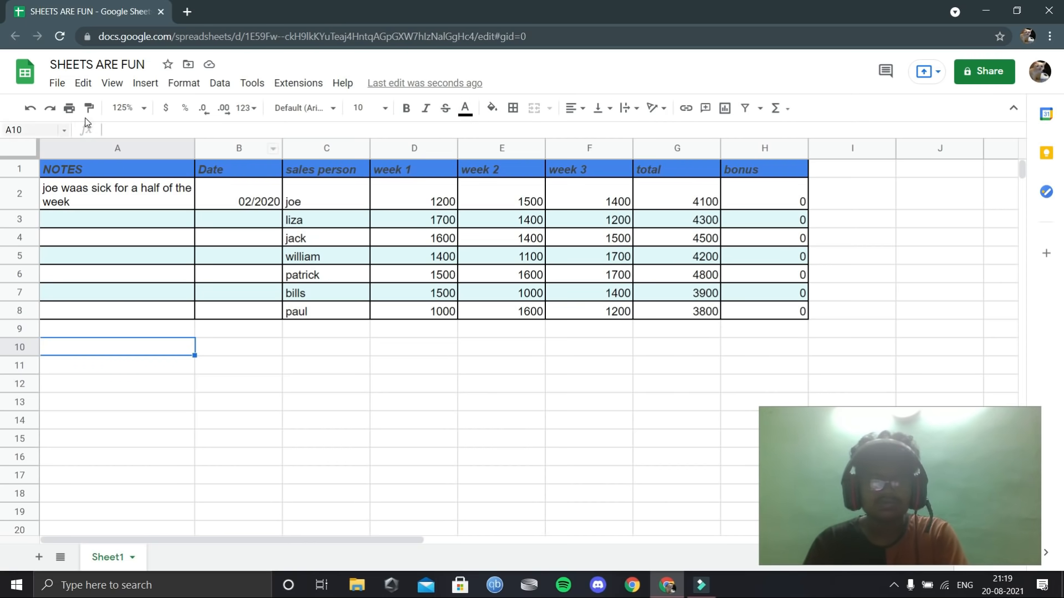
Open the spreadsheet's theme settings and browse the list of available themes
{"action": "left_click", "coordinate": [176, 84]}
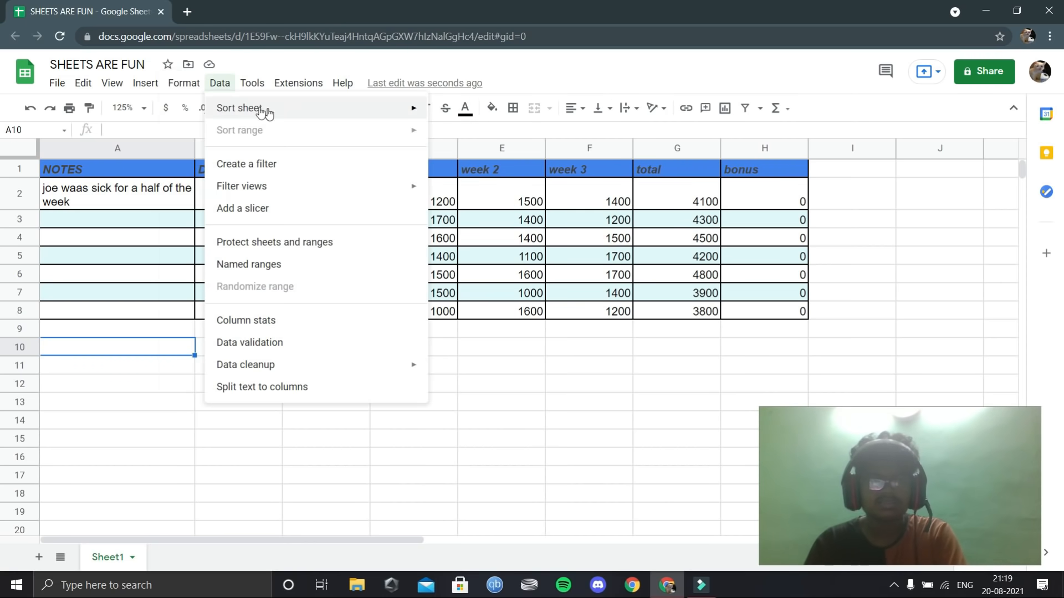
{"action": "mouse_move", "coordinate": [191, 83]}
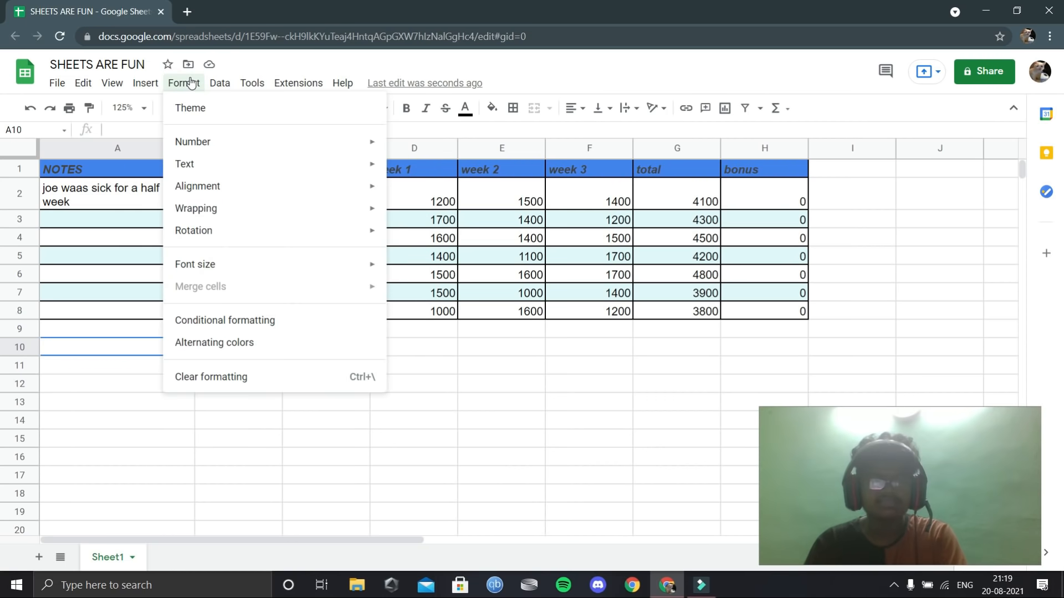
{"action": "left_click", "coordinate": [201, 109]}
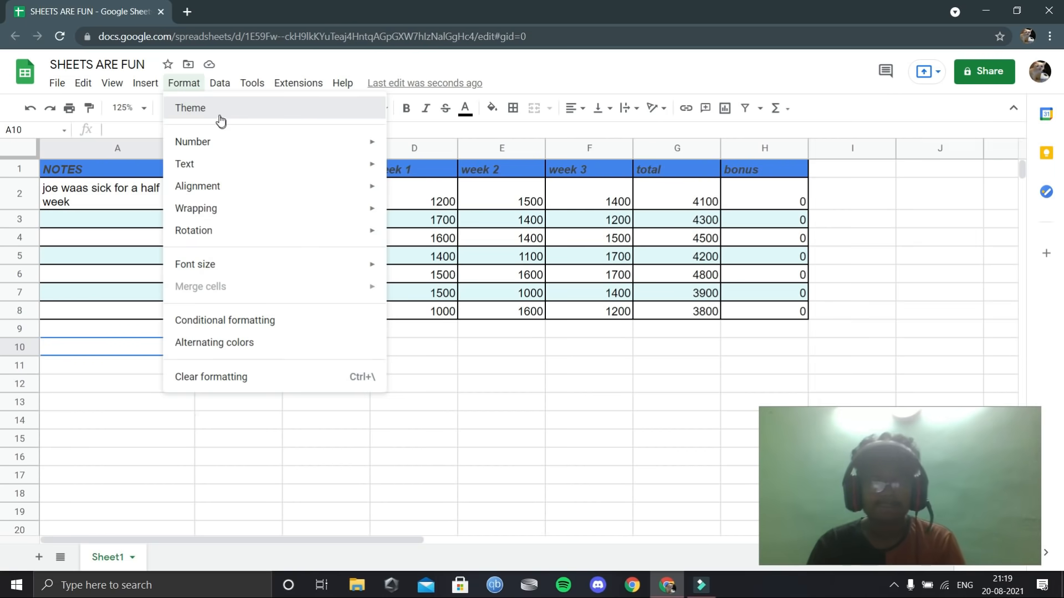
{"action": "left_click_drag", "start_coordinate": [823, 443], "coordinate": [420, 397]}
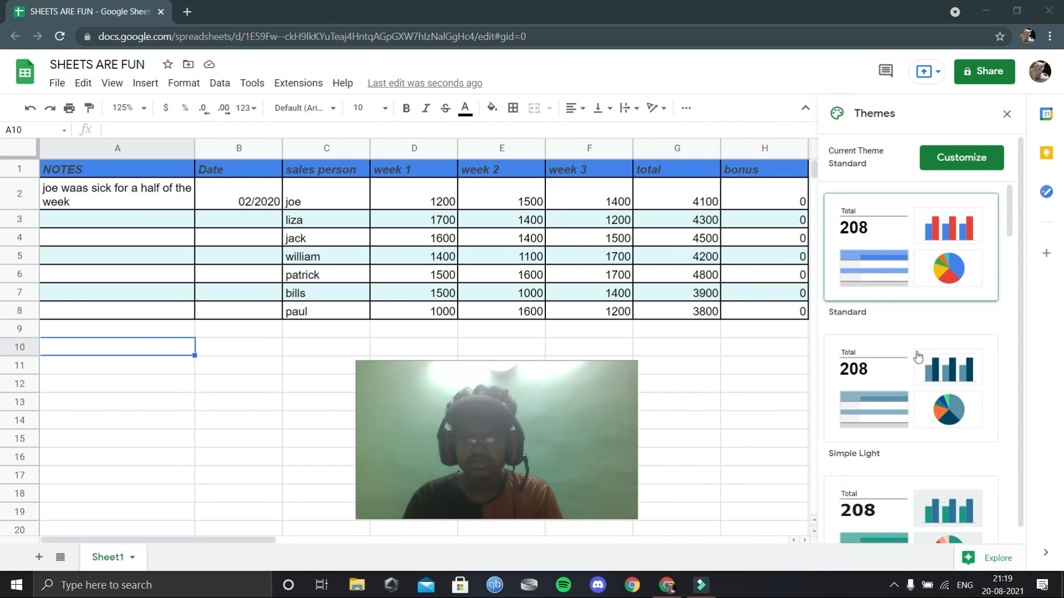
{"action": "scroll", "coordinate": [937, 285], "scroll_direction": "down", "scroll_amount": 15}
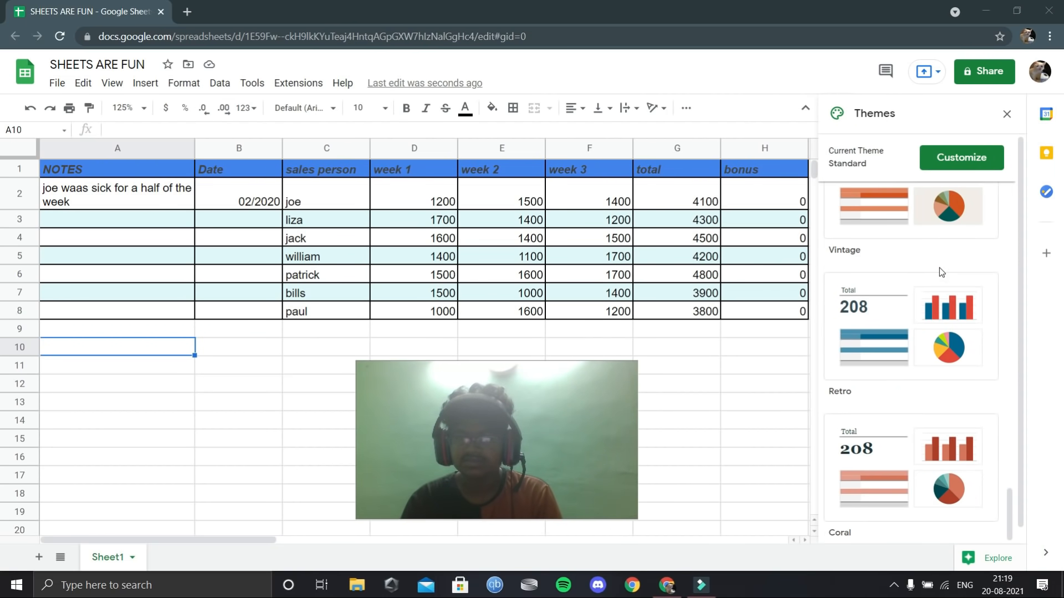
{"action": "scroll", "coordinate": [940, 267], "scroll_direction": "up", "scroll_amount": 15}
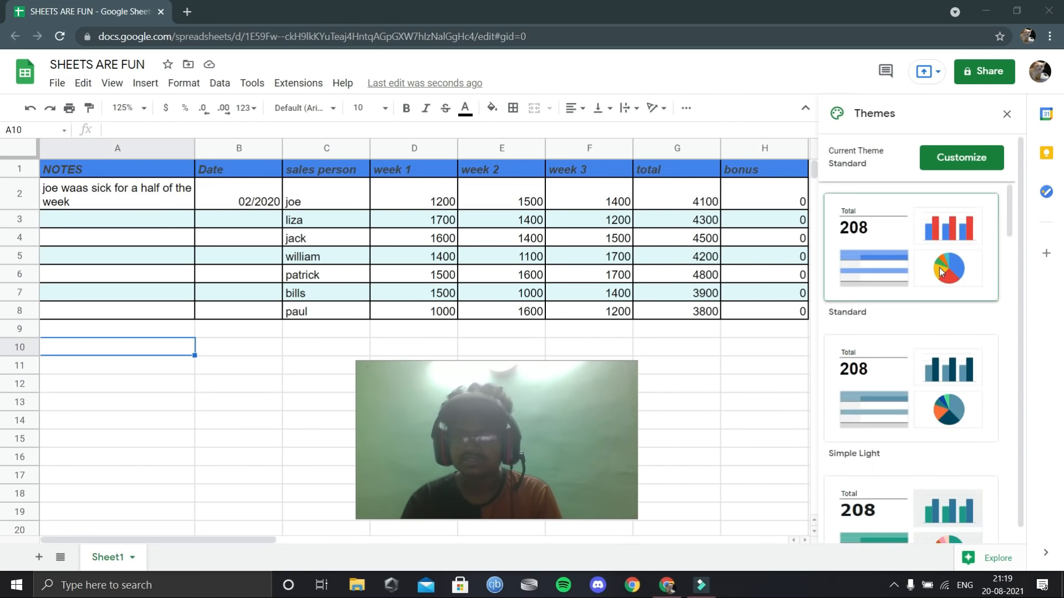
Try the Simple Light, Streamline, Paradigm, Shift, Momentum, Earthy and Energetic themes on the sheet in turn
{"action": "left_click", "coordinate": [925, 392]}
{"action": "left_click", "coordinate": [925, 392]}
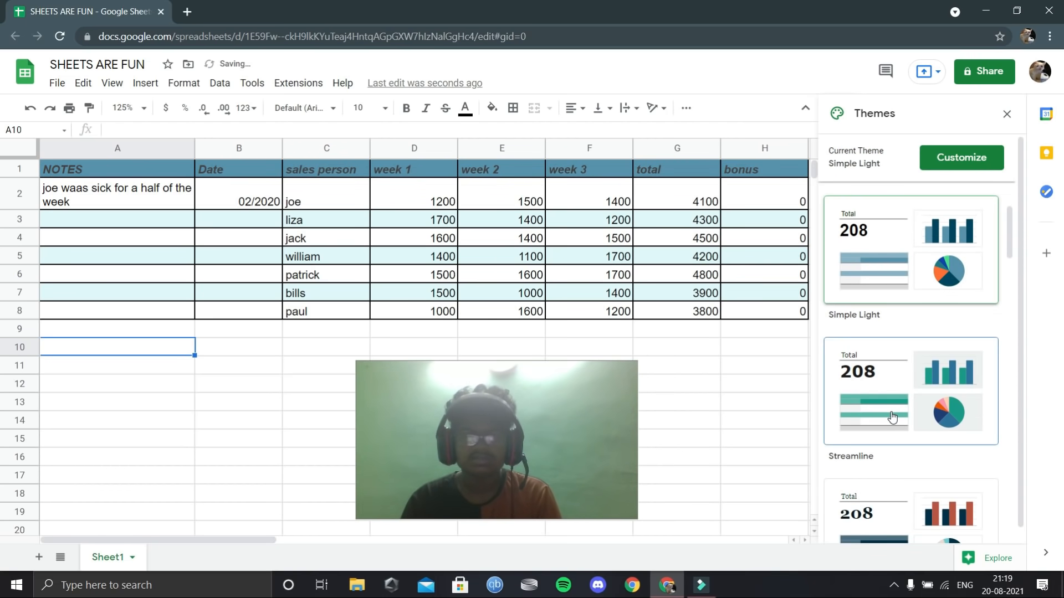
{"action": "left_click", "coordinate": [892, 414]}
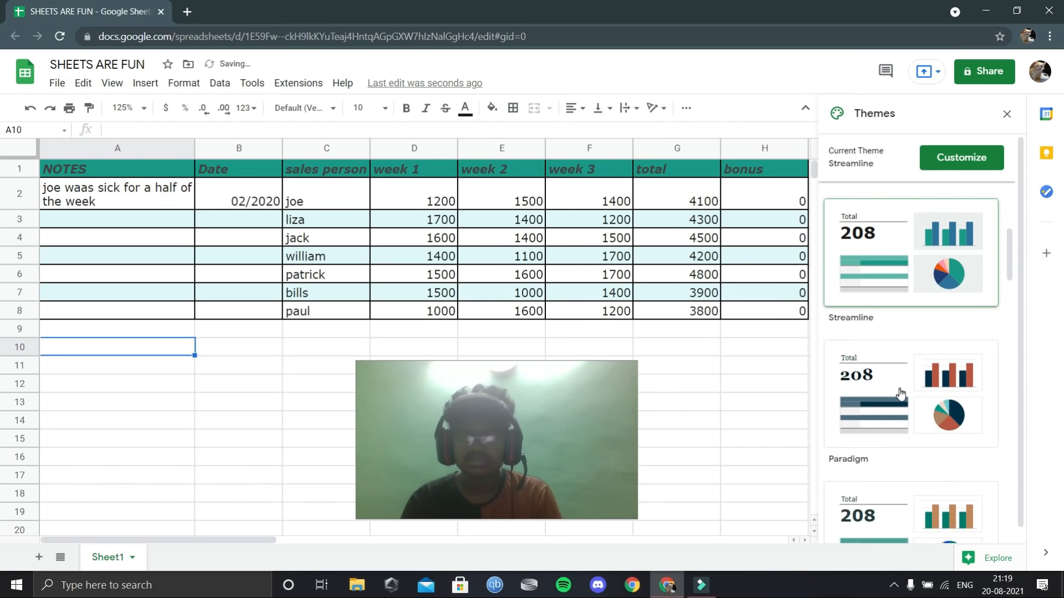
{"action": "left_click", "coordinate": [899, 392]}
{"action": "scroll", "coordinate": [892, 377], "scroll_direction": "down", "scroll_amount": 3}
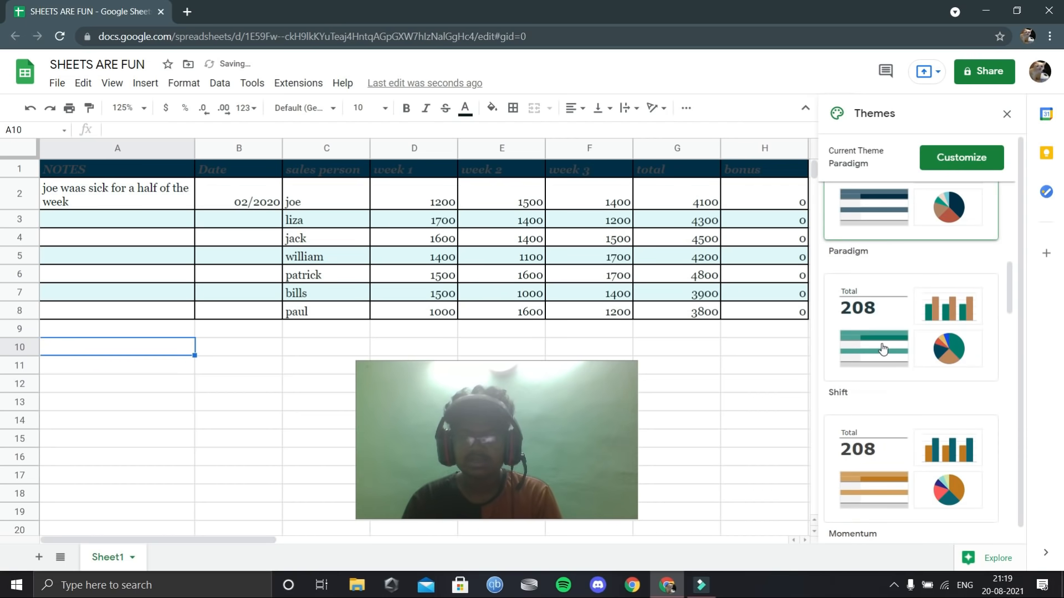
{"action": "left_click", "coordinate": [882, 348]}
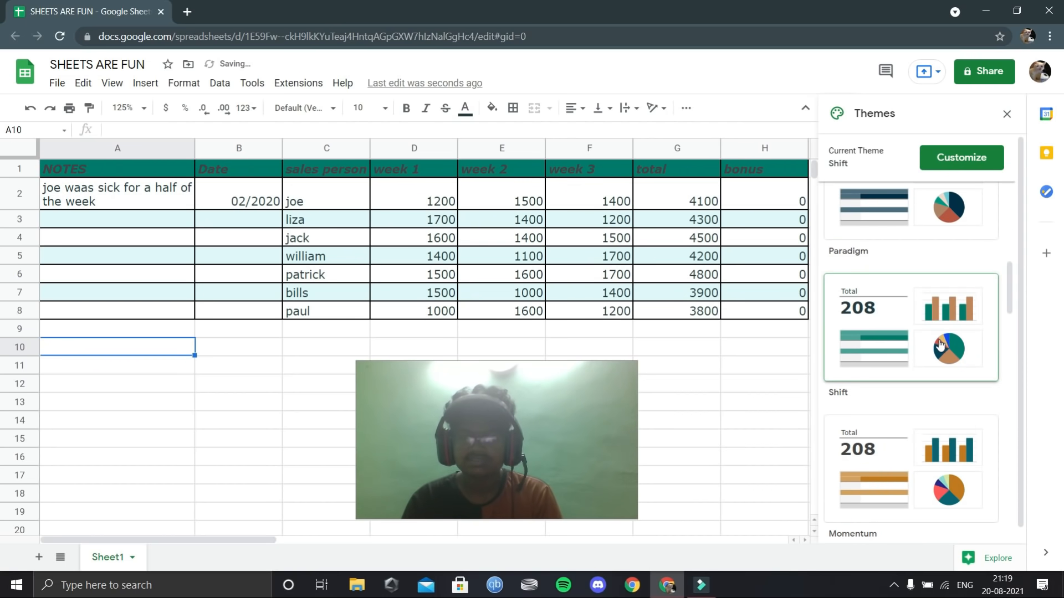
{"action": "scroll", "coordinate": [939, 345], "scroll_direction": "down", "scroll_amount": 3}
{"action": "left_click", "coordinate": [908, 291]}
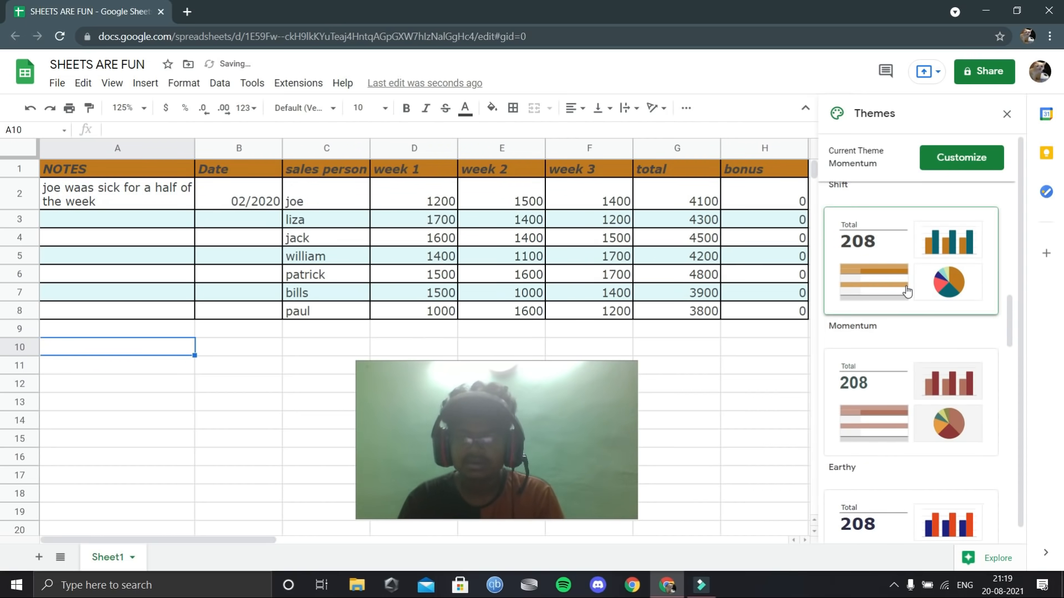
{"action": "scroll", "coordinate": [903, 310], "scroll_direction": "down", "scroll_amount": 3}
{"action": "left_click", "coordinate": [896, 365]}
{"action": "scroll", "coordinate": [891, 455], "scroll_direction": "down", "scroll_amount": 1}
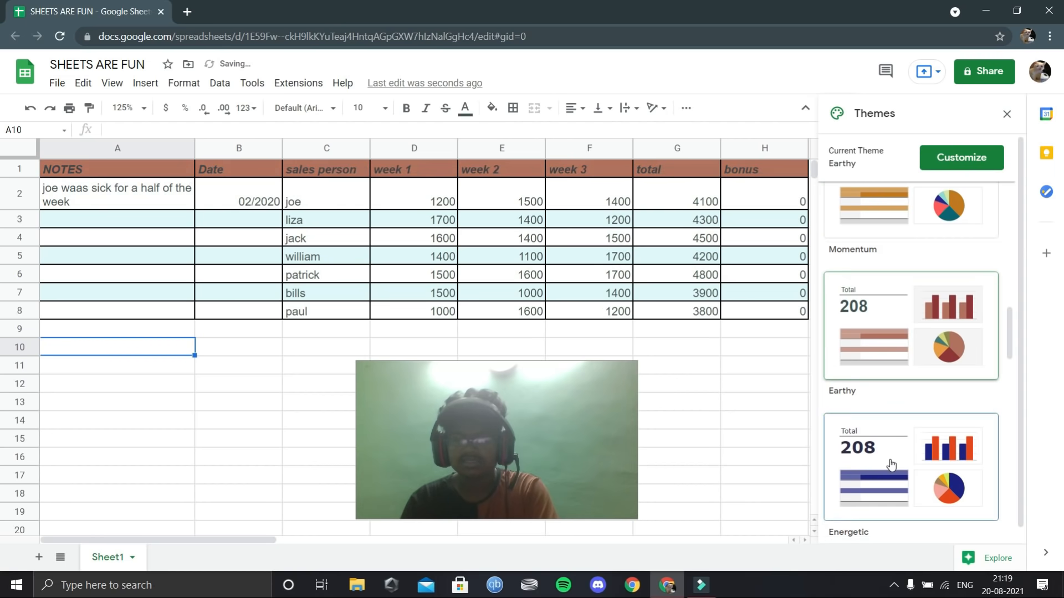
{"action": "left_click", "coordinate": [891, 464]}
Apply the Ocean theme to the spreadsheet and look through the remaining themes
{"action": "scroll", "coordinate": [890, 465], "scroll_direction": "down", "scroll_amount": 3}
{"action": "left_click", "coordinate": [892, 409]}
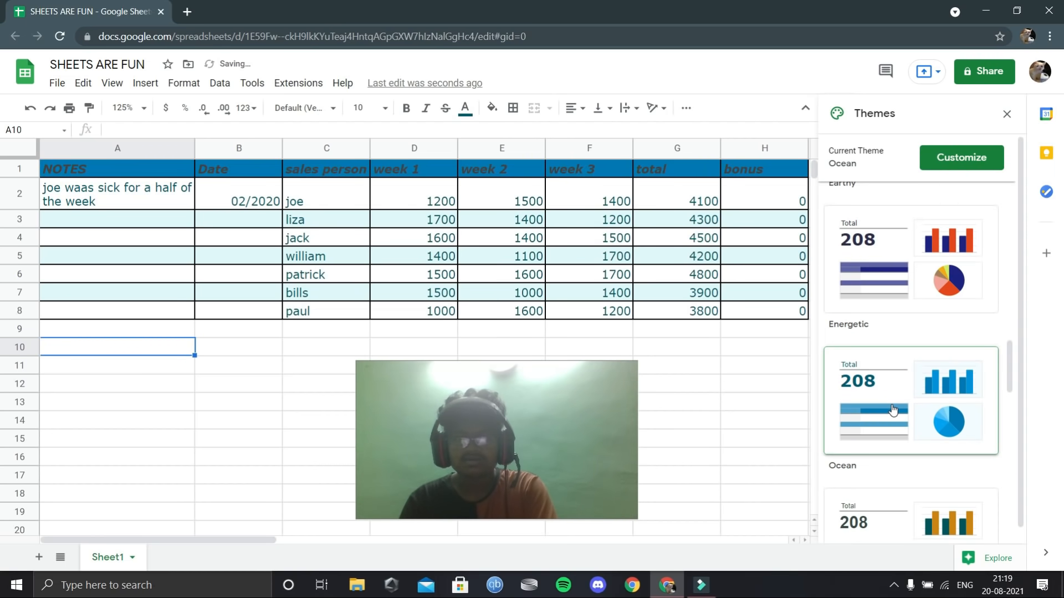
{"action": "scroll", "coordinate": [905, 406], "scroll_direction": "down", "scroll_amount": 10}
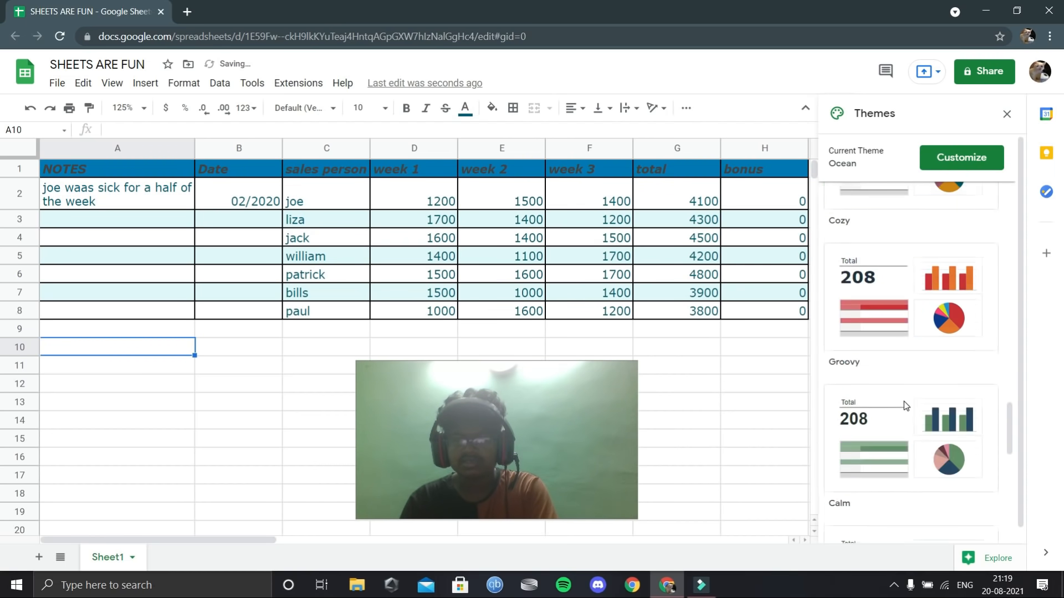
{"action": "scroll", "coordinate": [903, 401], "scroll_direction": "up", "scroll_amount": 15}
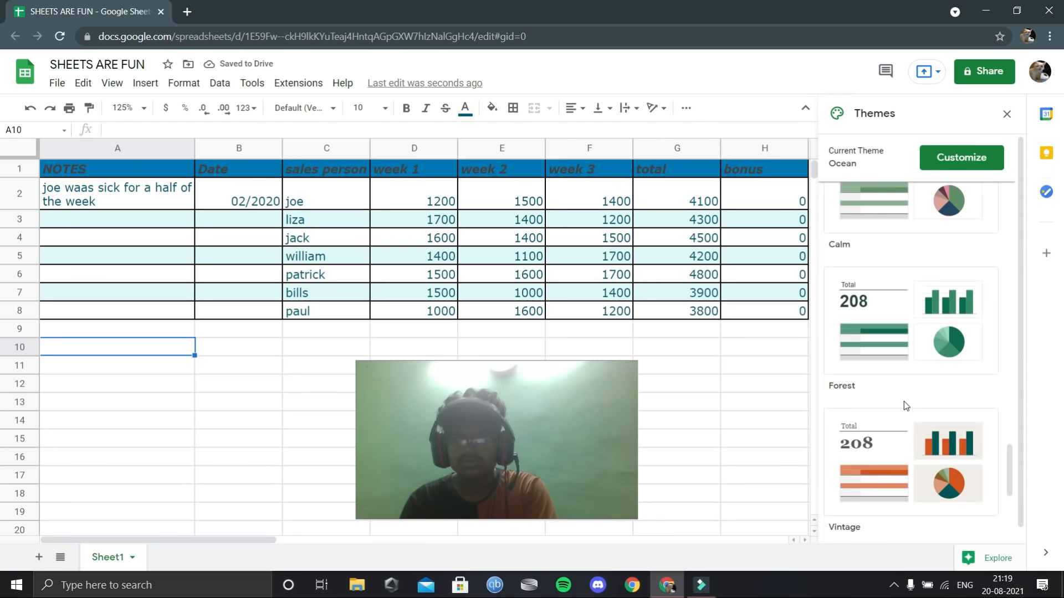
{"action": "scroll", "coordinate": [903, 402], "scroll_direction": "up", "scroll_amount": 2}
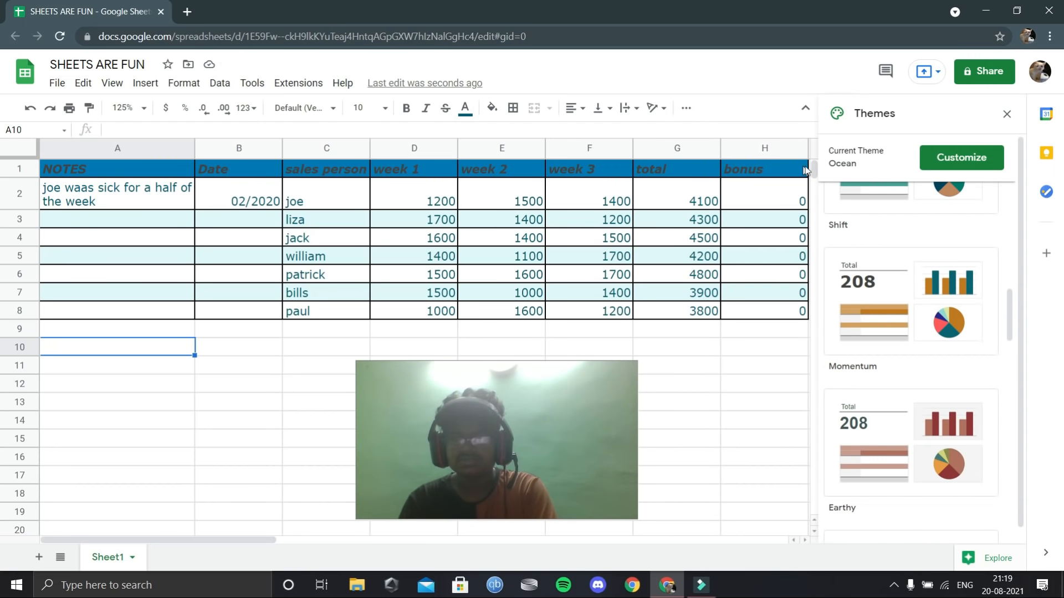
Start customizing the Ocean theme, try Comic Sans MS as its font, and return the font to Verdana
{"action": "left_click", "coordinate": [975, 157]}
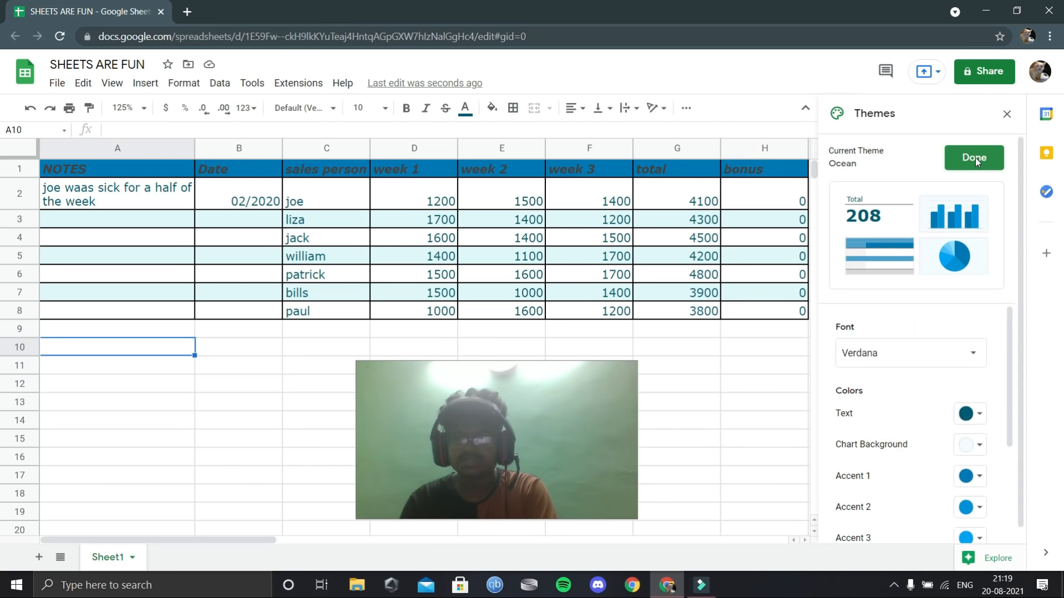
{"action": "left_click", "coordinate": [933, 364]}
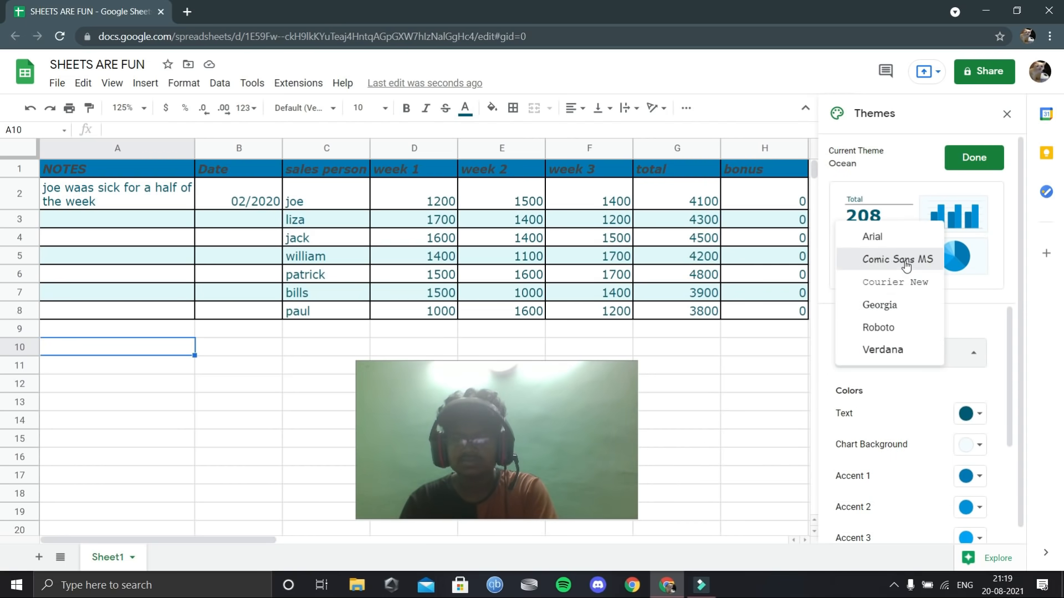
{"action": "left_click", "coordinate": [914, 355]}
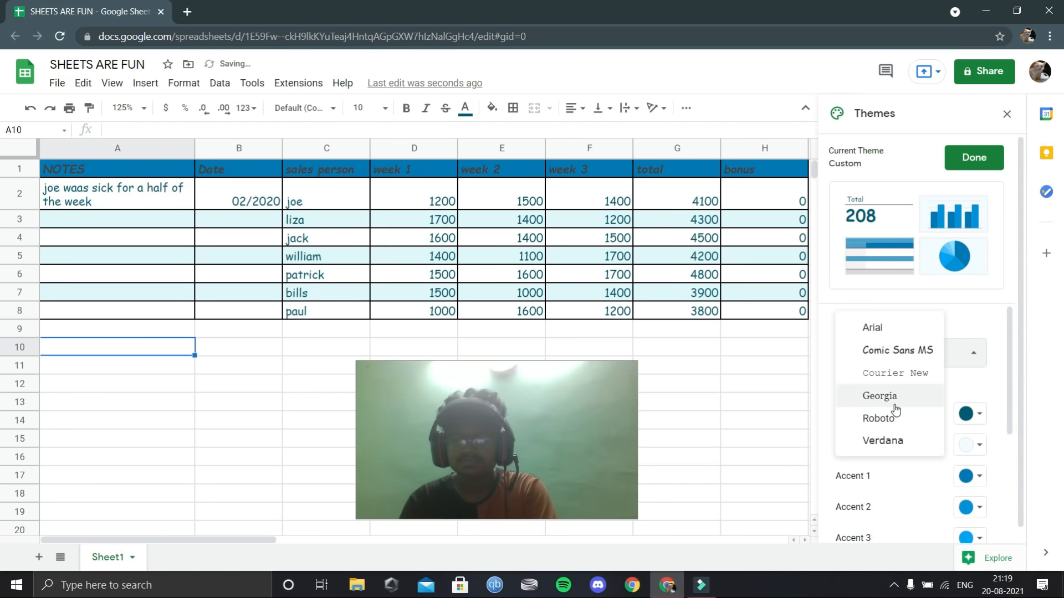
{"action": "left_click", "coordinate": [892, 440]}
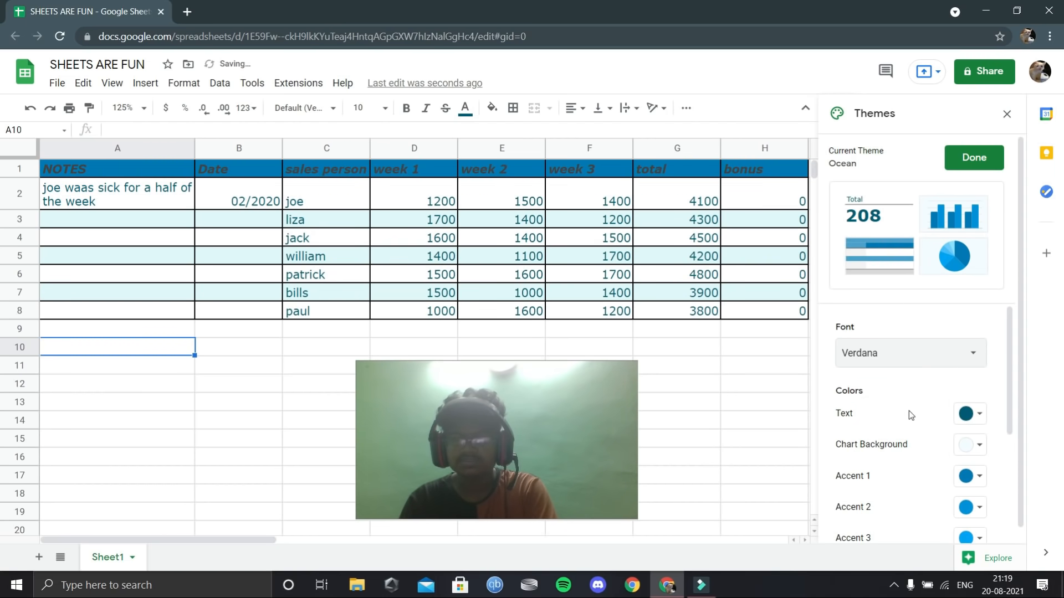
Set the theme's text colour to a light cornflower blue
{"action": "left_click", "coordinate": [978, 419]}
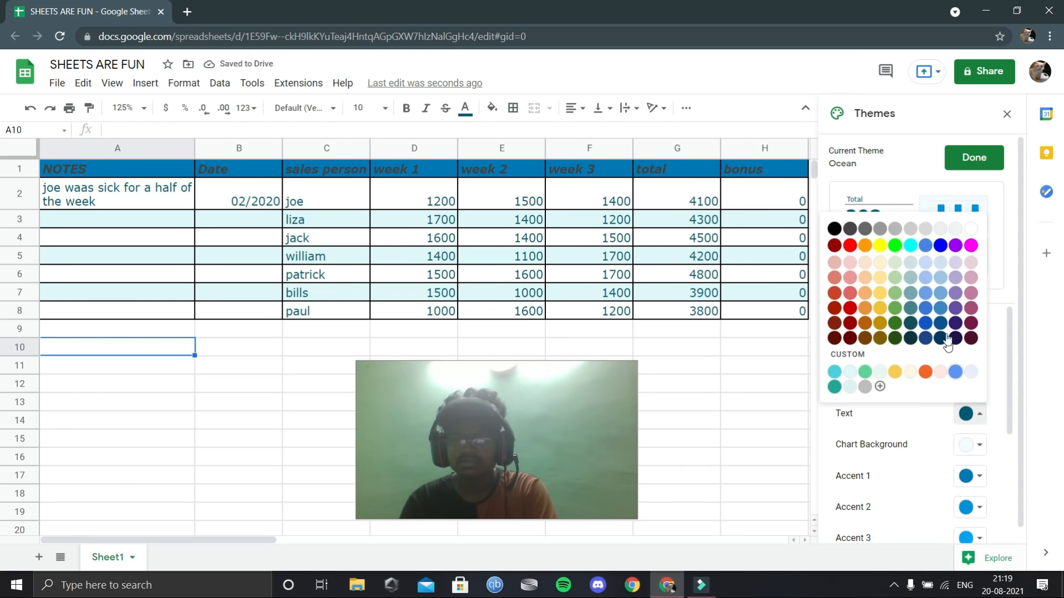
{"action": "left_click", "coordinate": [929, 297]}
{"action": "scroll", "coordinate": [920, 381], "scroll_direction": "down", "scroll_amount": 3}
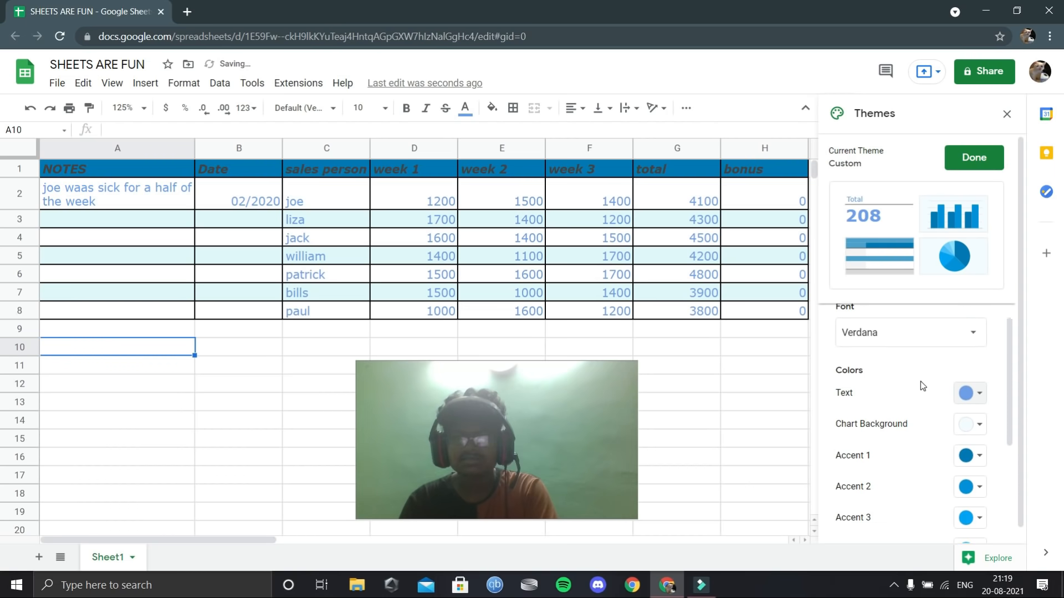
Set the theme's hyperlink colour to a darker cornflower blue and finish customizing the theme
{"action": "scroll", "coordinate": [933, 425], "scroll_direction": "down", "scroll_amount": 1}
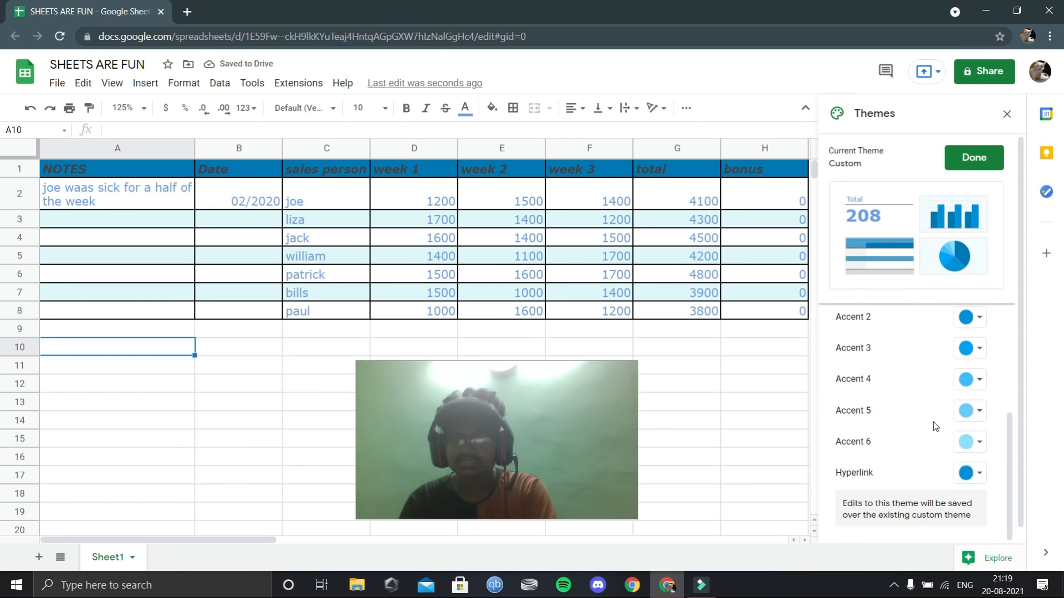
{"action": "left_click", "coordinate": [975, 472]}
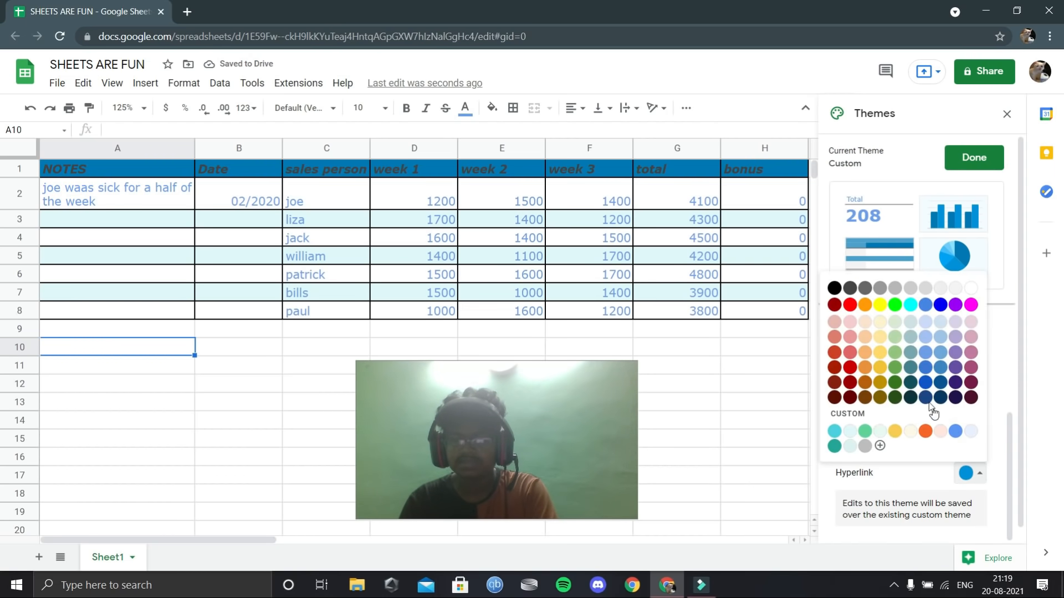
{"action": "left_click", "coordinate": [927, 366]}
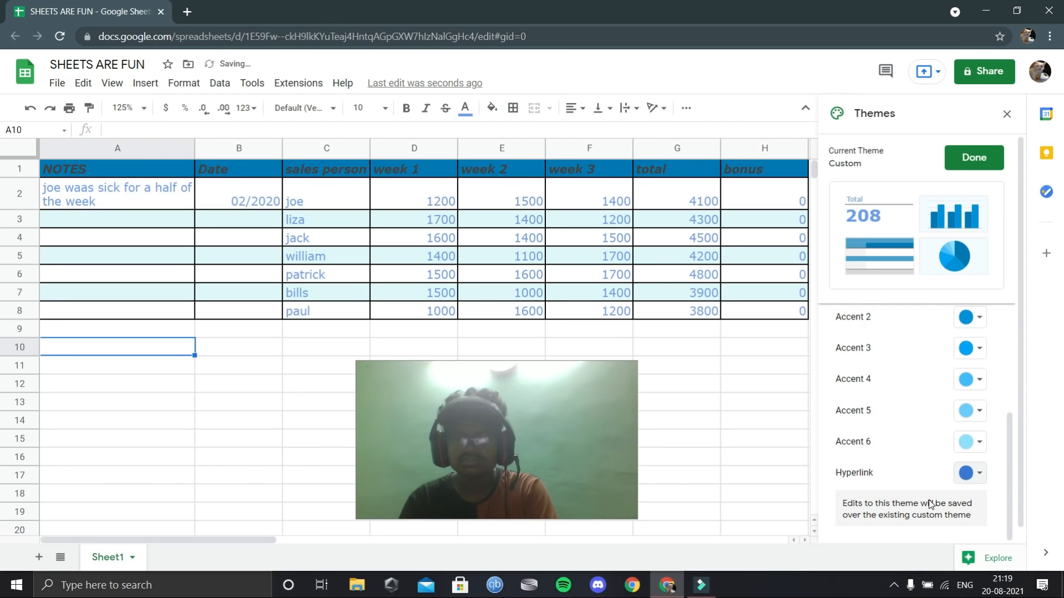
{"action": "scroll", "coordinate": [851, 321], "scroll_direction": "up", "scroll_amount": 3}
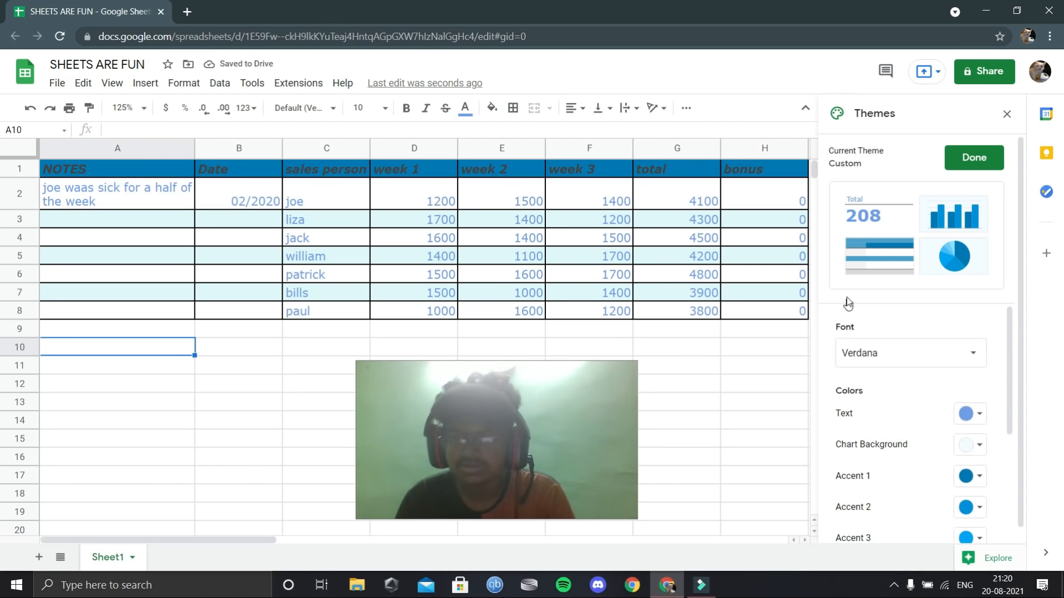
{"action": "left_click", "coordinate": [983, 159]}
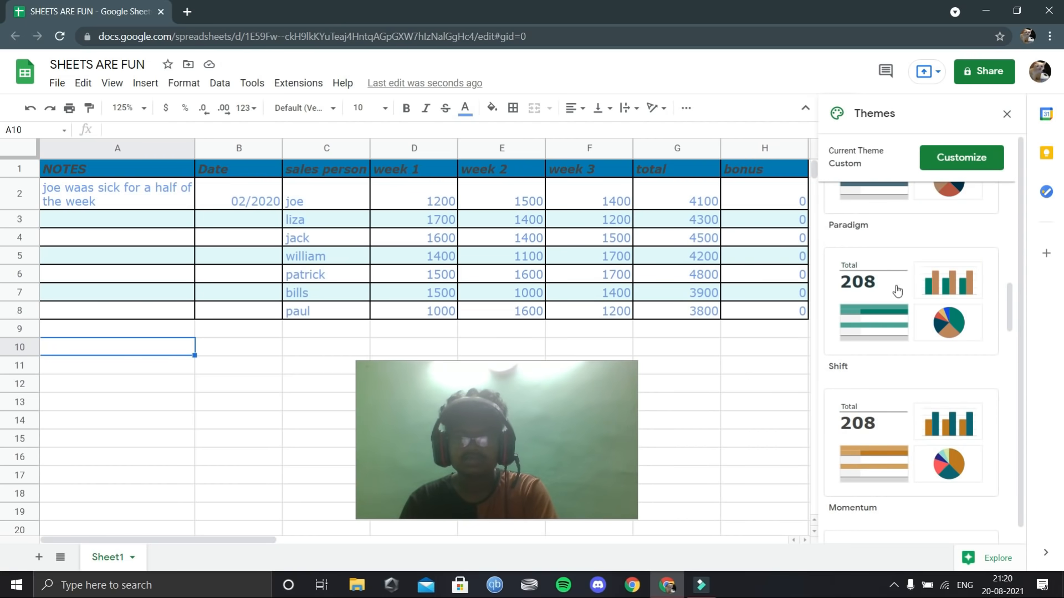
Reopen the custom theme's settings and examine the colour choices for the chart background and accents
{"action": "scroll", "coordinate": [1001, 262], "scroll_direction": "up", "scroll_amount": 10}
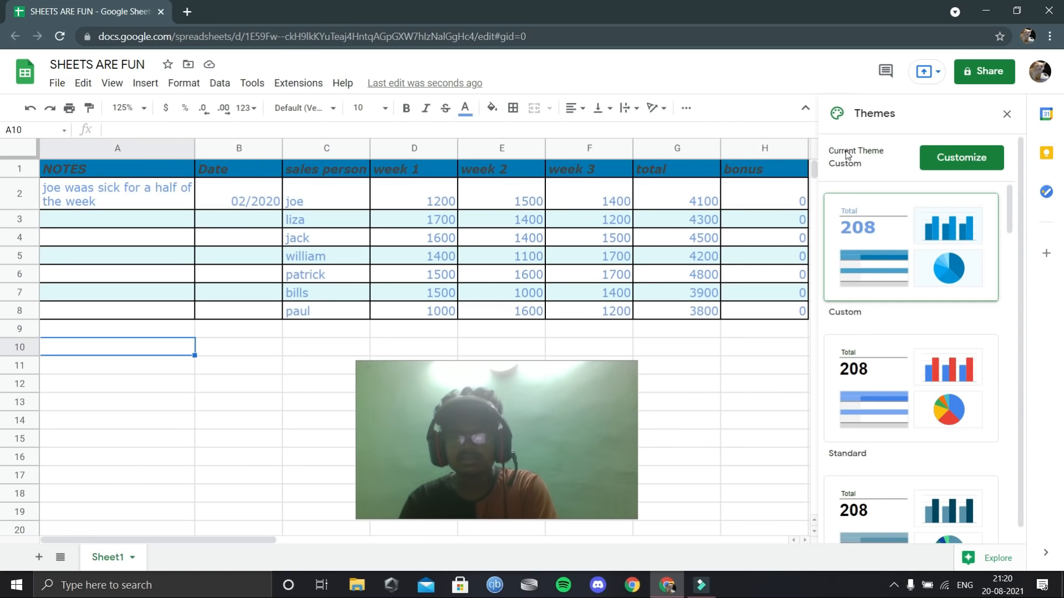
{"action": "left_click", "coordinate": [987, 158]}
{"action": "scroll", "coordinate": [910, 356], "scroll_direction": "down", "scroll_amount": 4}
{"action": "scroll", "coordinate": [1006, 377], "scroll_direction": "up", "scroll_amount": 4}
{"action": "left_click", "coordinate": [976, 445]}
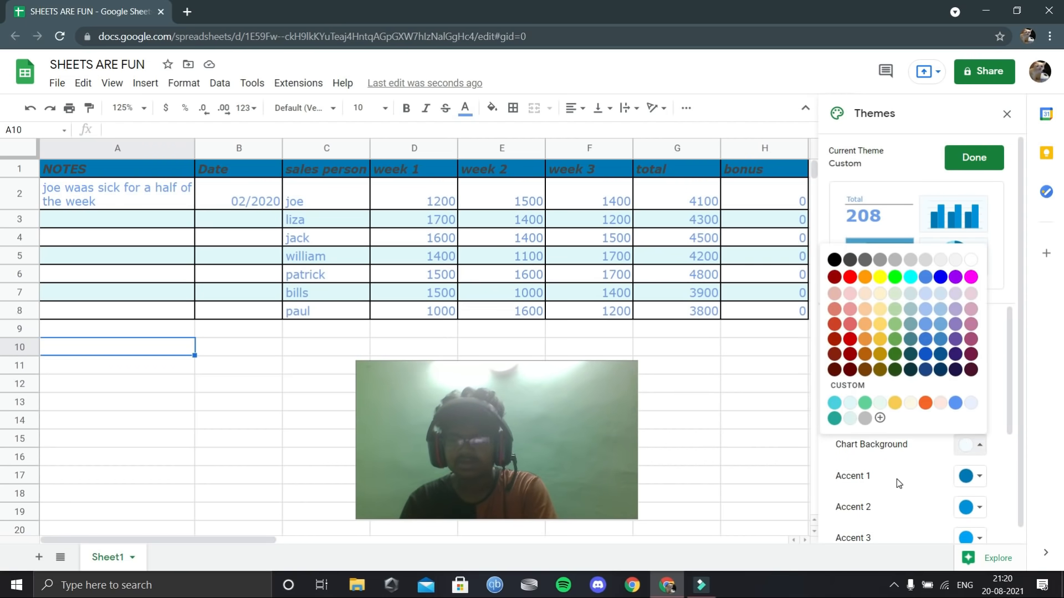
{"action": "scroll", "coordinate": [899, 484], "scroll_direction": "down", "scroll_amount": 4}
{"action": "left_click", "coordinate": [964, 472]}
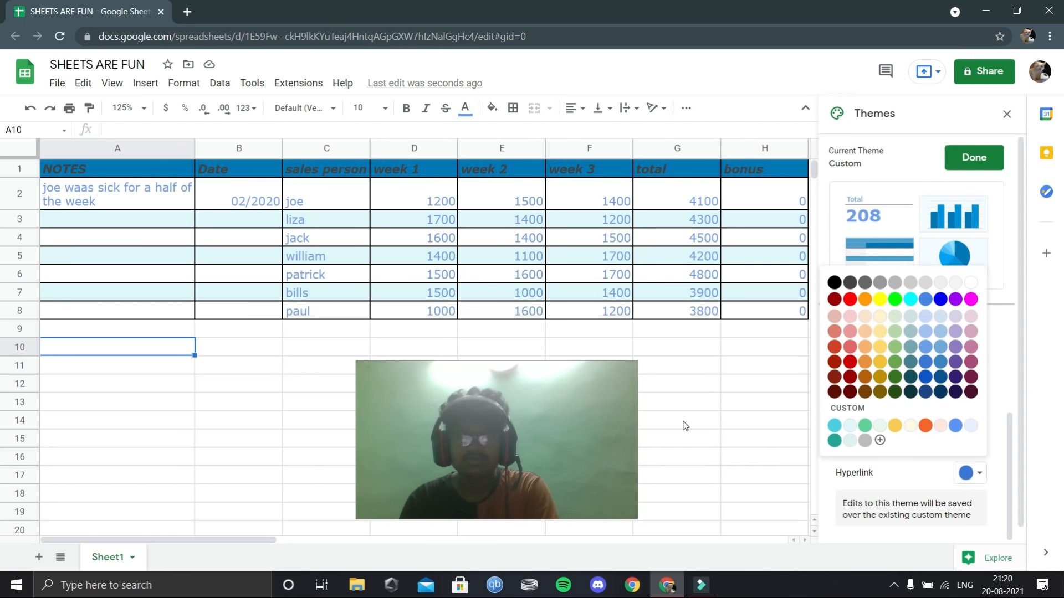
{"action": "left_click", "coordinate": [780, 447]}
{"action": "scroll", "coordinate": [962, 418], "scroll_direction": "up", "scroll_amount": 4}
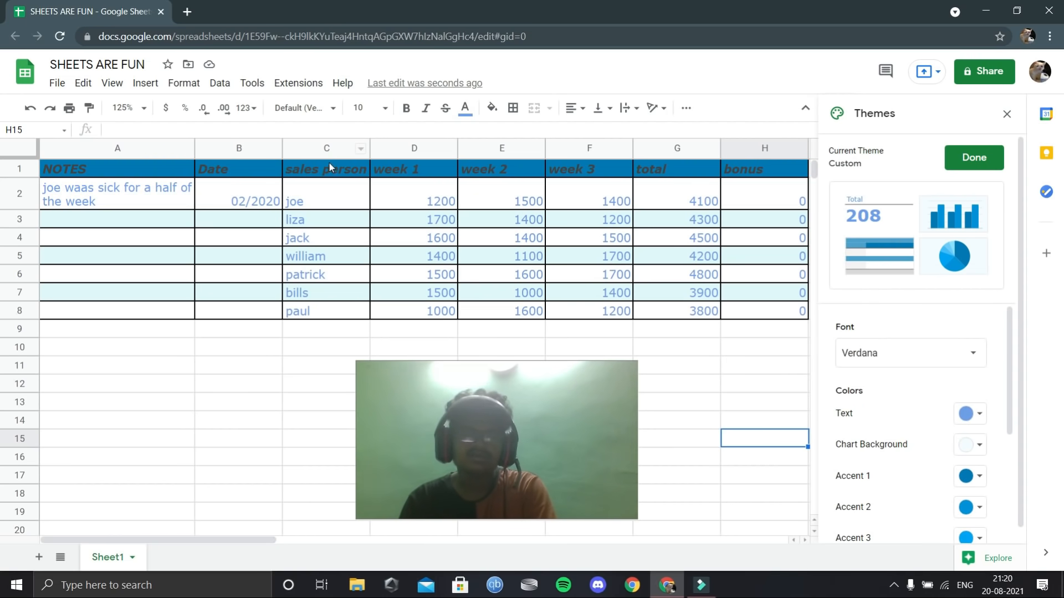
Return to the Sheets home page, open the template gallery and look through the templates down to the Education section
{"action": "left_click", "coordinate": [24, 76]}
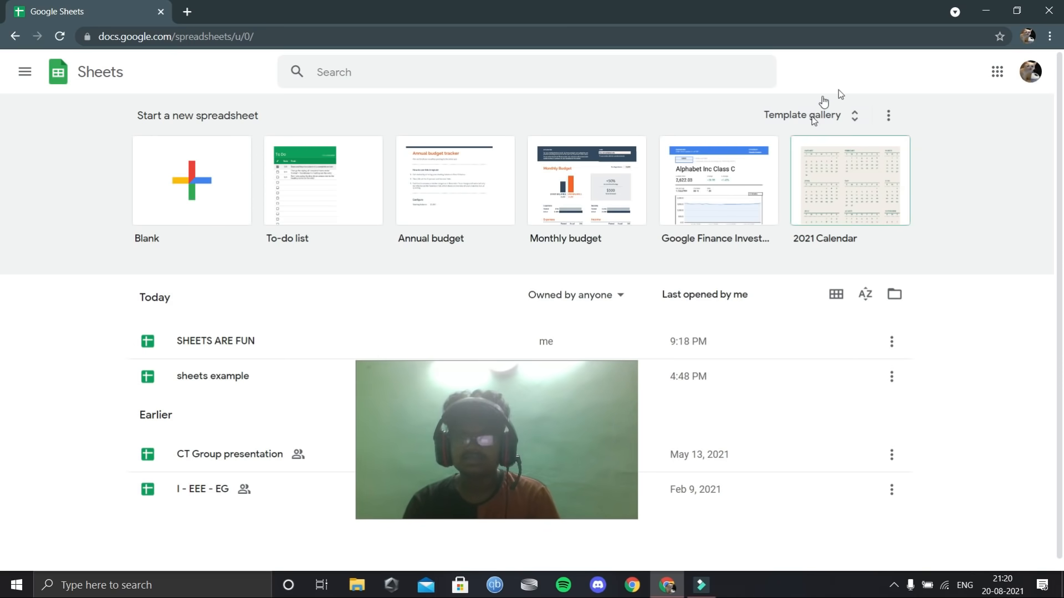
{"action": "left_click", "coordinate": [837, 115]}
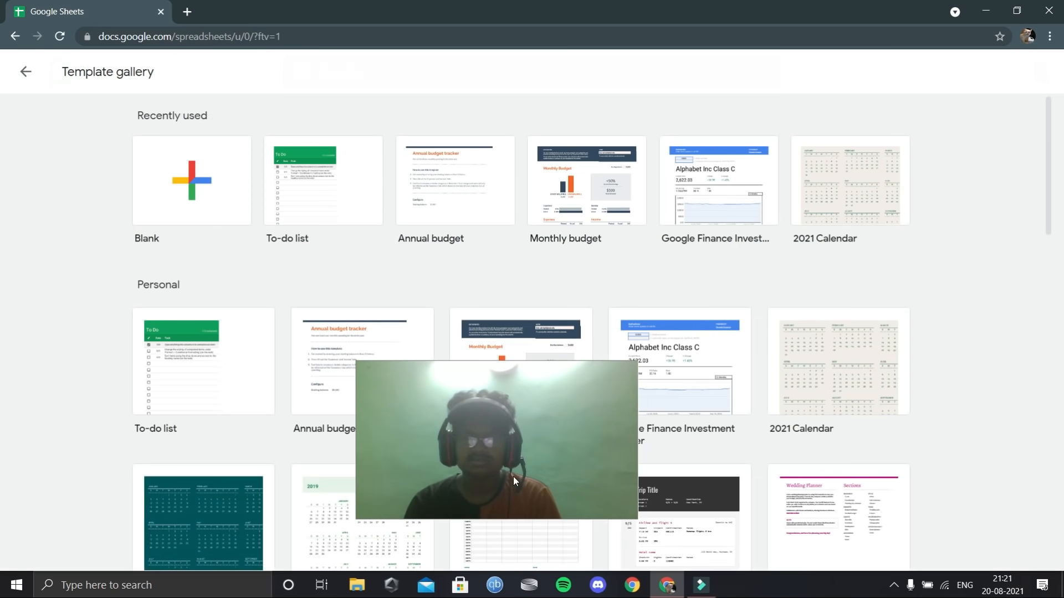
{"action": "scroll", "coordinate": [622, 357], "scroll_direction": "down", "scroll_amount": 9}
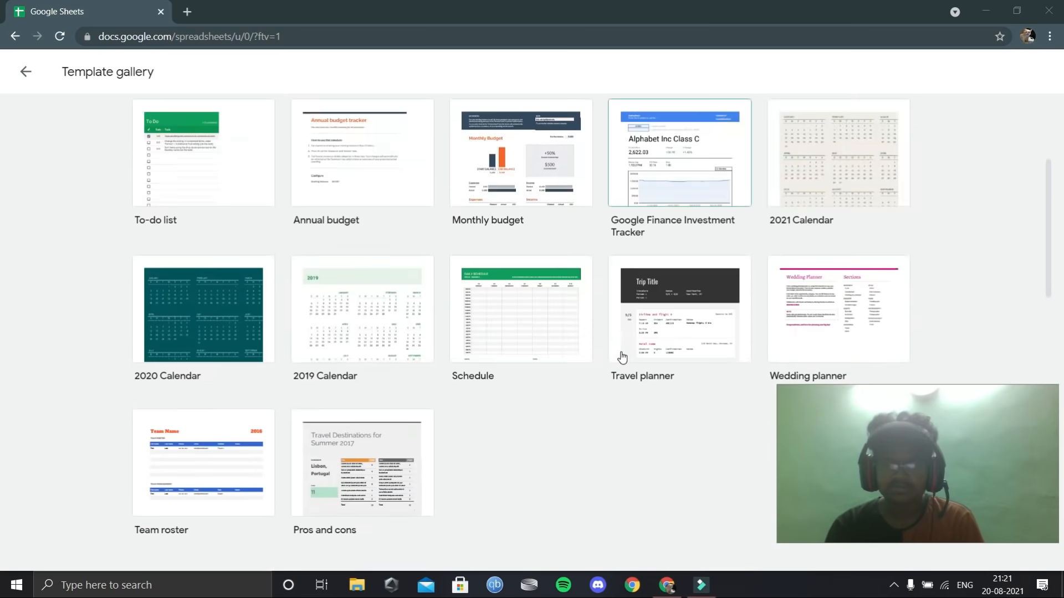
{"action": "scroll", "coordinate": [622, 357], "scroll_direction": "down", "scroll_amount": 10}
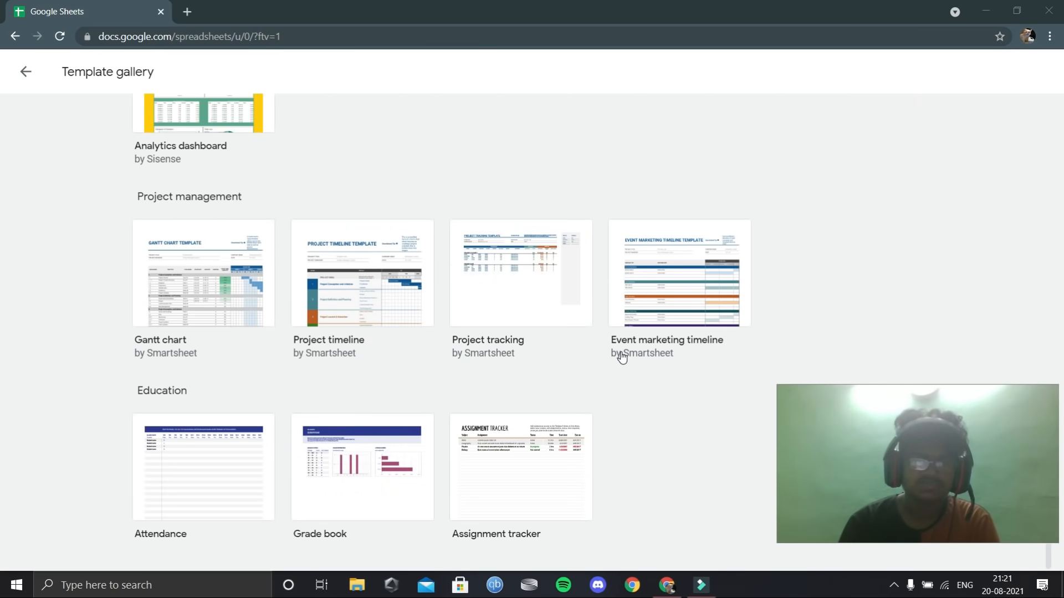
Look through the gallery's Personal, Work, Project management and Education templates and return to the sales spreadsheet
{"action": "scroll", "coordinate": [734, 305], "scroll_direction": "up", "scroll_amount": 14}
{"action": "scroll", "coordinate": [734, 305], "scroll_direction": "up", "scroll_amount": 5}
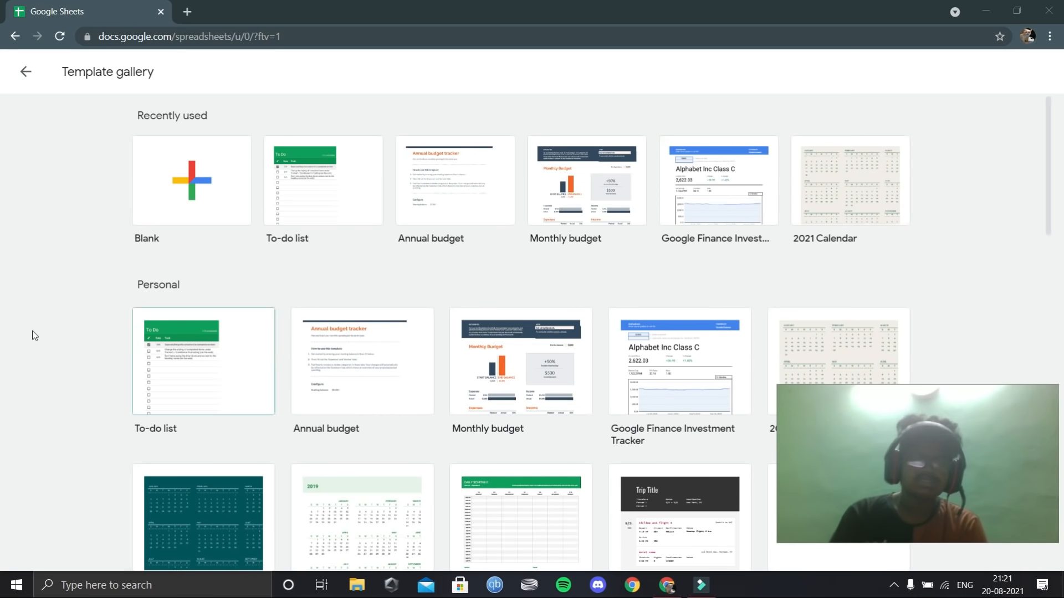
{"action": "scroll", "coordinate": [285, 347], "scroll_direction": "down", "scroll_amount": 1}
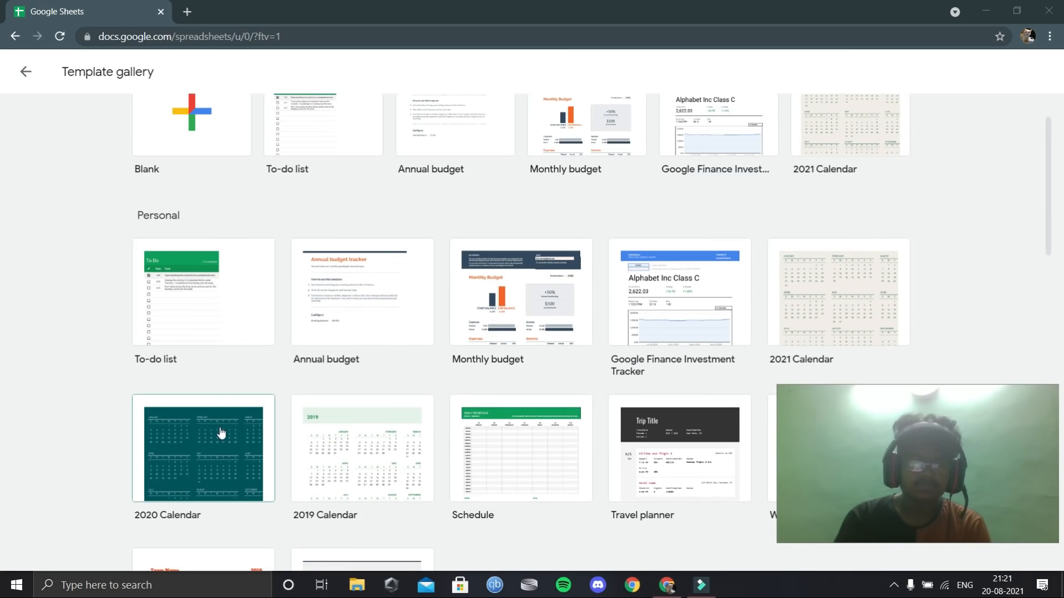
{"action": "scroll", "coordinate": [221, 433], "scroll_direction": "down", "scroll_amount": 1}
{"action": "scroll", "coordinate": [299, 335], "scroll_direction": "down", "scroll_amount": 2}
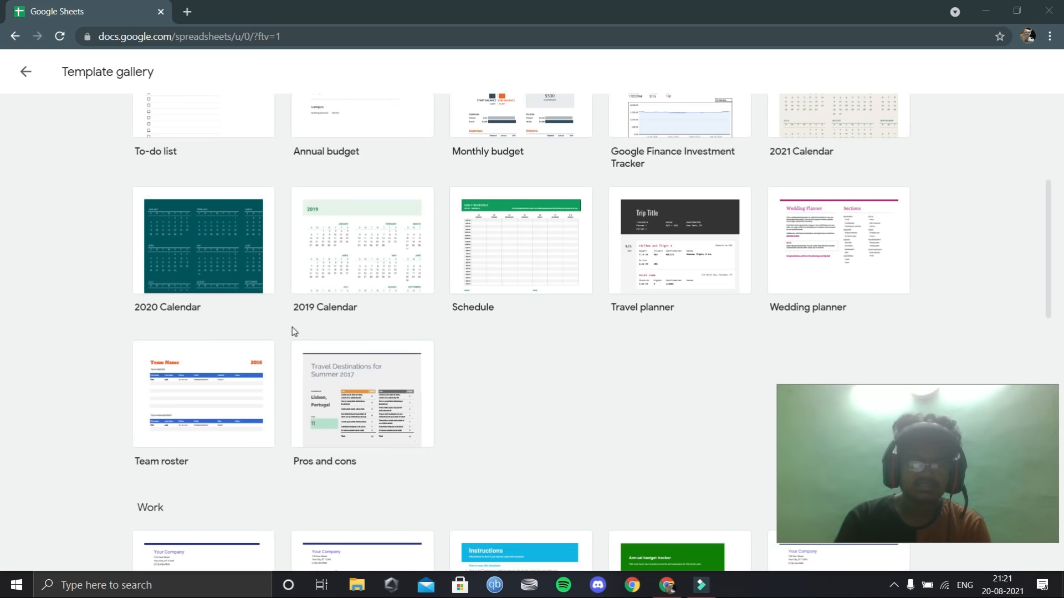
{"action": "scroll", "coordinate": [294, 331], "scroll_direction": "down", "scroll_amount": 2}
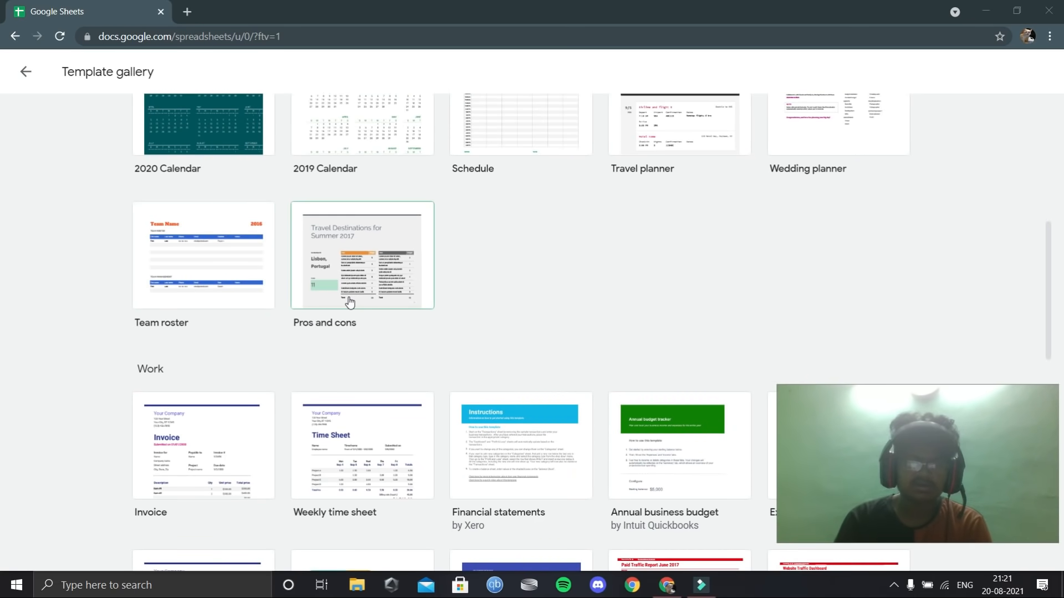
{"action": "scroll", "coordinate": [349, 302], "scroll_direction": "down", "scroll_amount": 3}
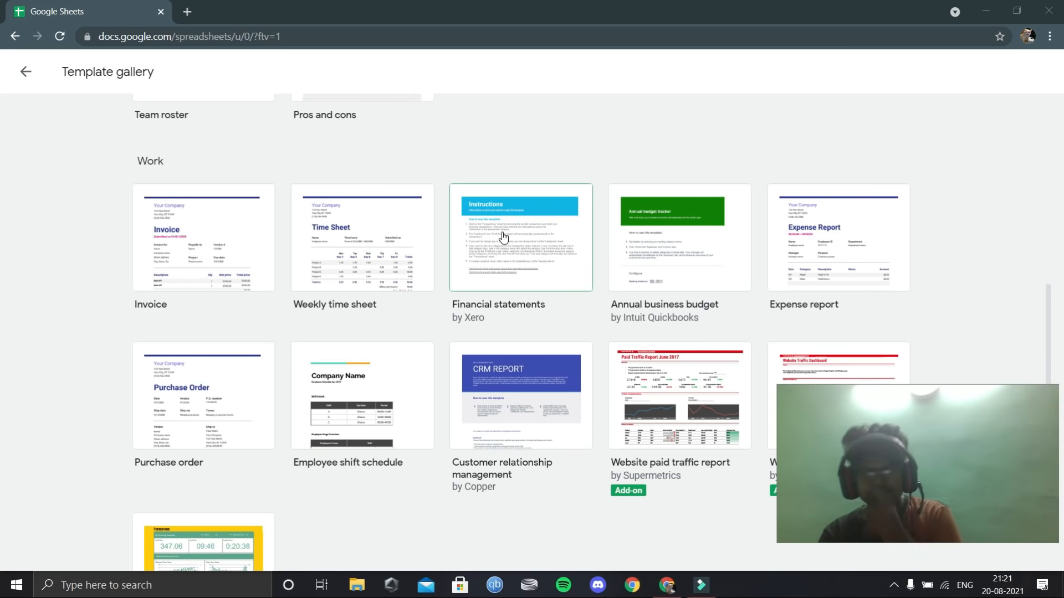
{"action": "scroll", "coordinate": [764, 251], "scroll_direction": "down", "scroll_amount": 6}
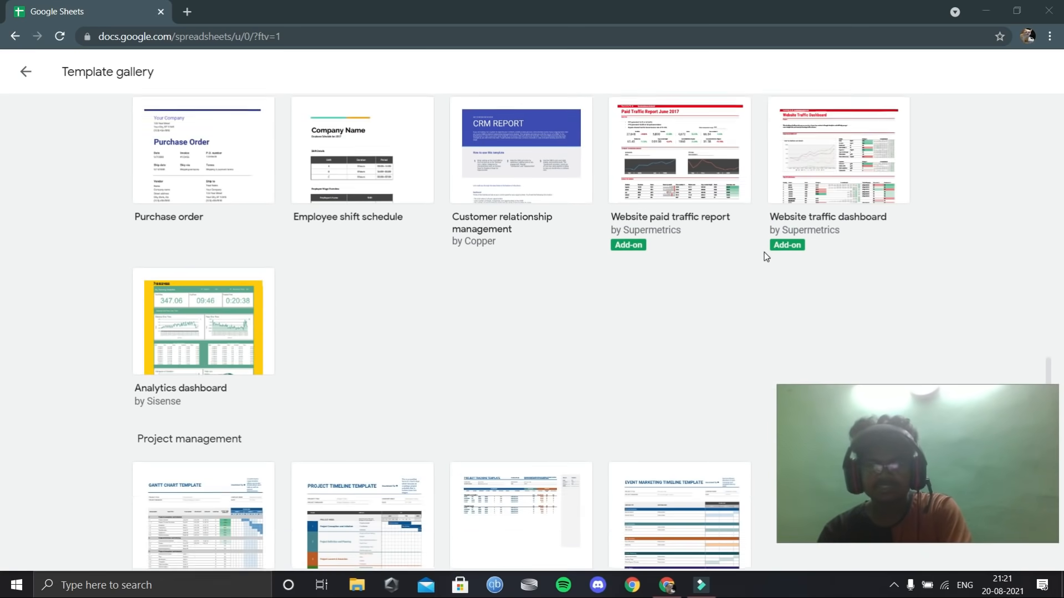
{"action": "scroll", "coordinate": [472, 419], "scroll_direction": "down", "scroll_amount": 2}
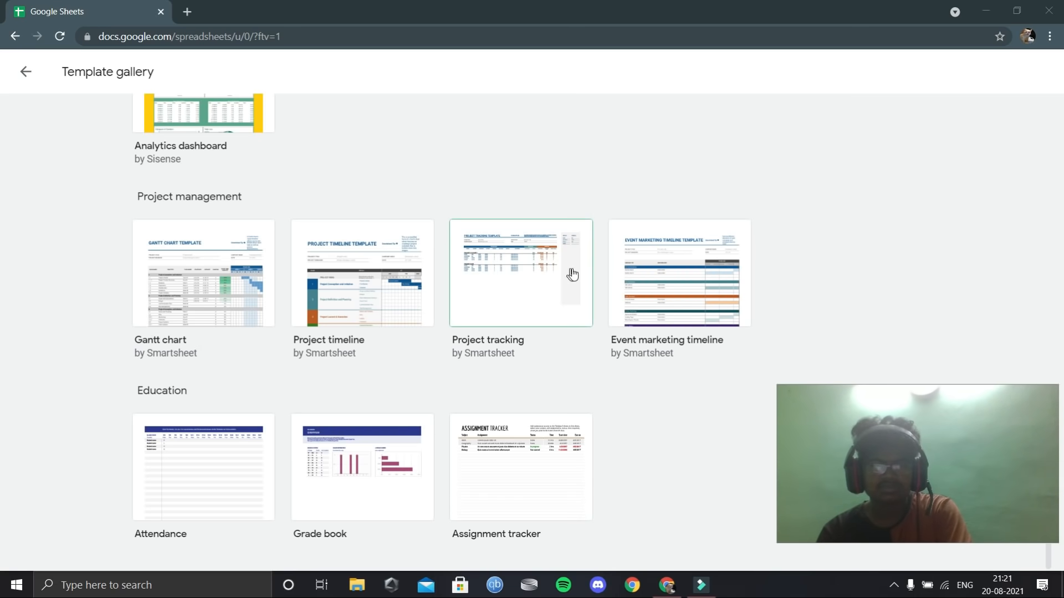
{"action": "scroll", "coordinate": [665, 275], "scroll_direction": "up", "scroll_amount": 10}
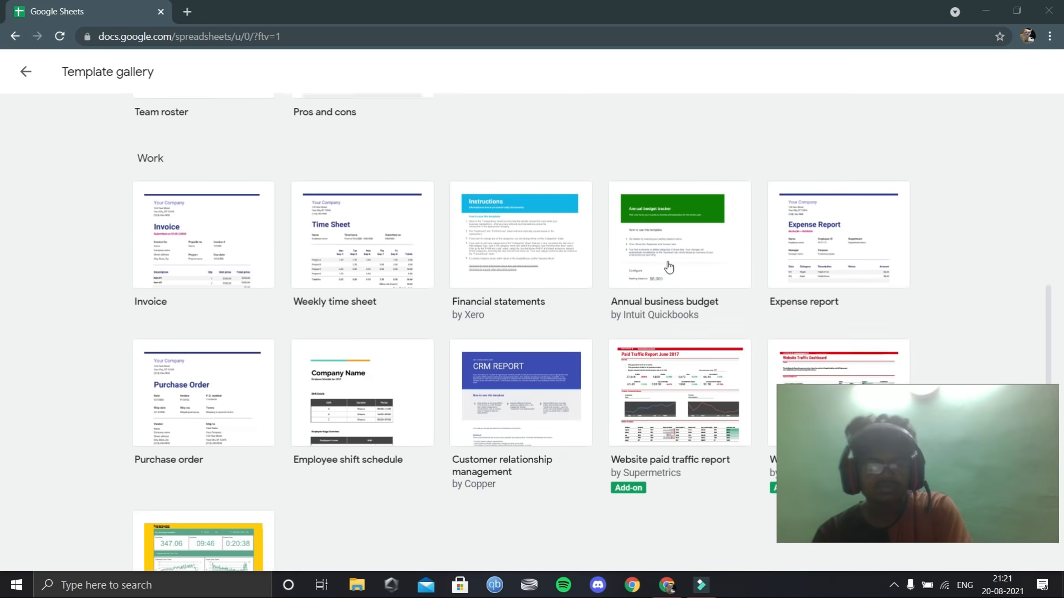
{"action": "scroll", "coordinate": [668, 268], "scroll_direction": "up", "scroll_amount": 10}
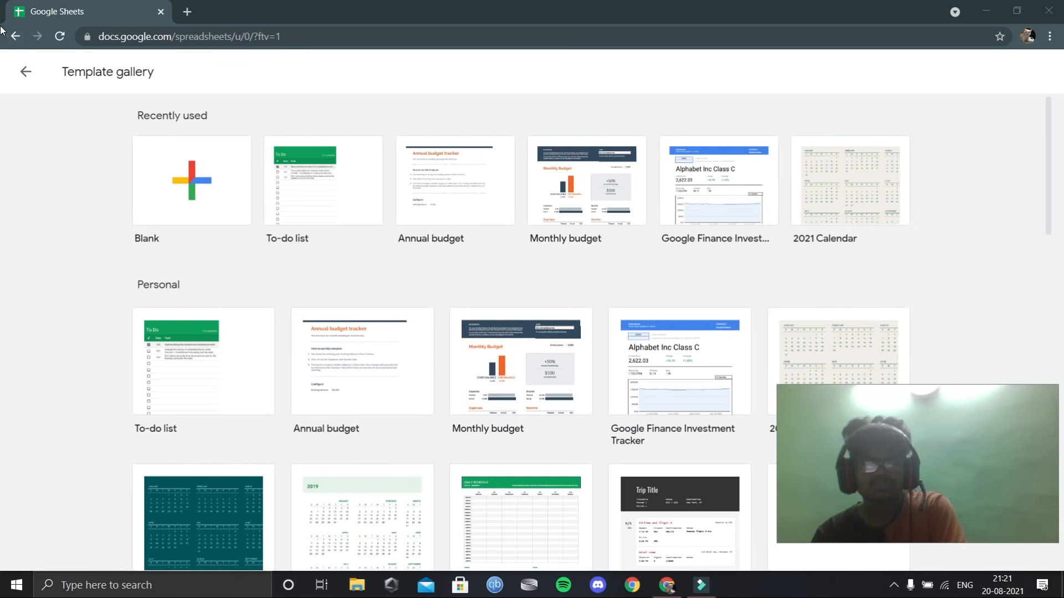
{"action": "left_click", "coordinate": [16, 36]}
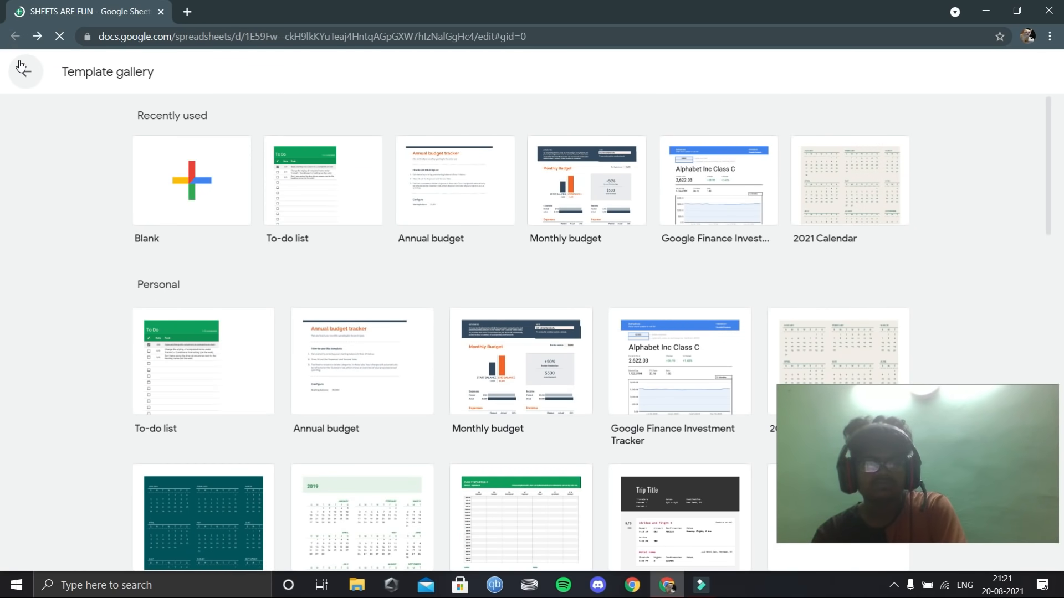
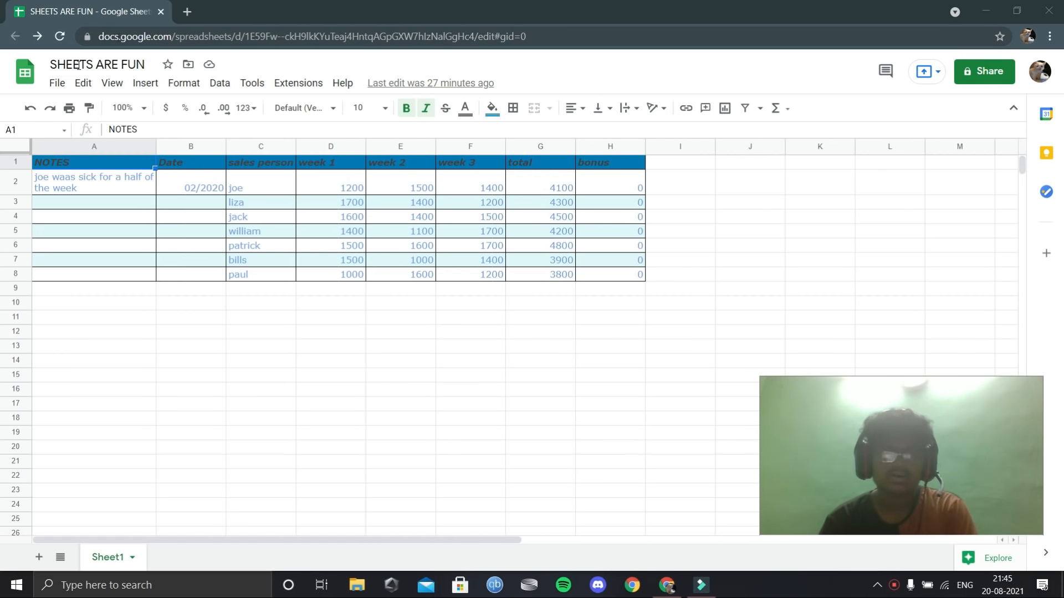
View the sales sheet in Full screen mode and return to the normal view
{"action": "left_click", "coordinate": [114, 84]}
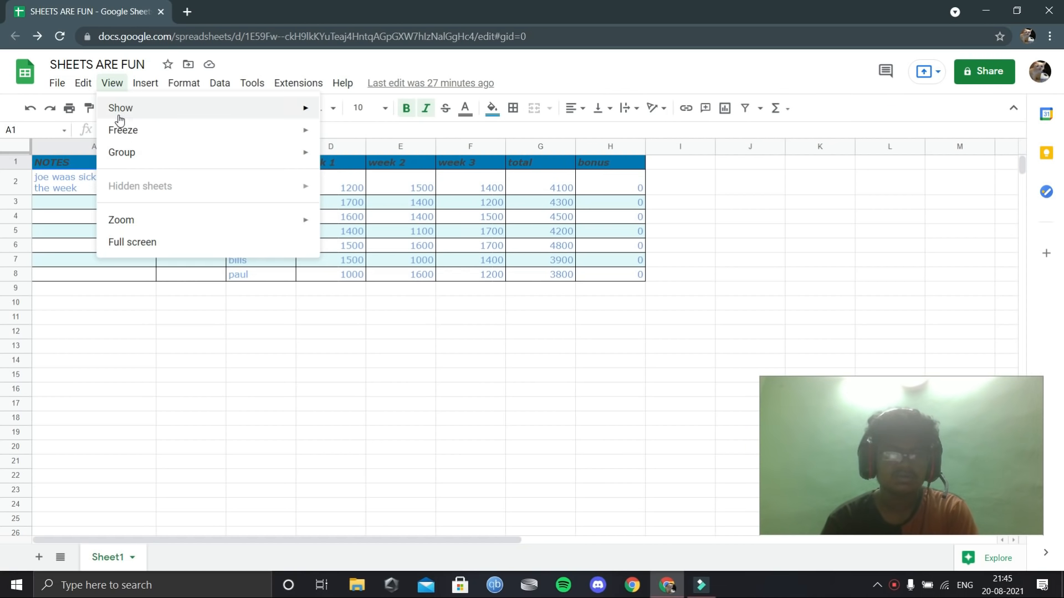
{"action": "left_click", "coordinate": [128, 243]}
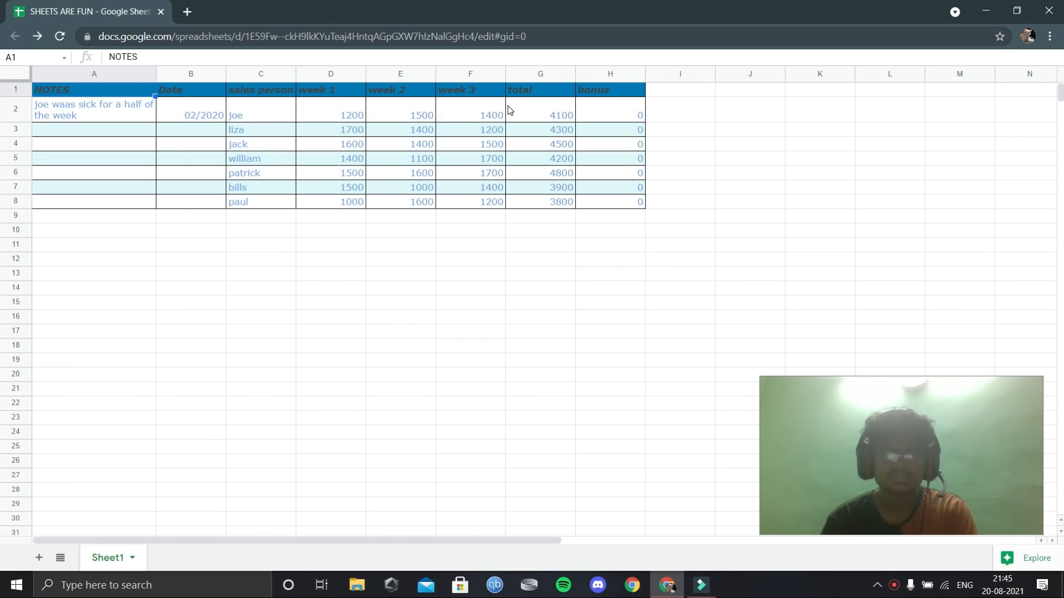
{"action": "key", "text": "Escape"}
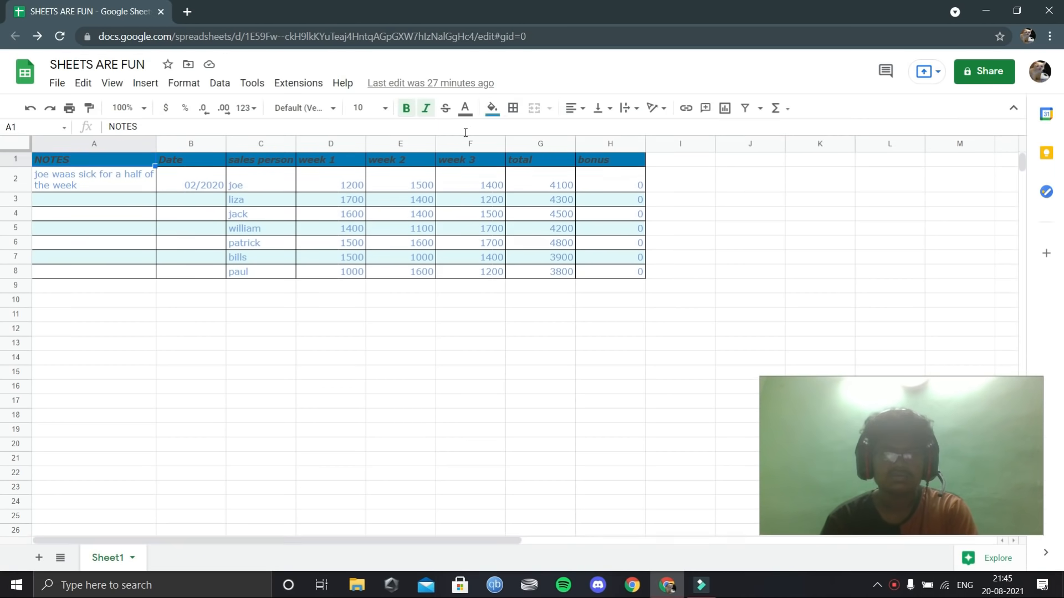
{"action": "scroll", "coordinate": [482, 177], "scroll_direction": "down", "scroll_amount": 2}
{"action": "scroll", "coordinate": [475, 183], "scroll_direction": "up", "scroll_amount": 3}
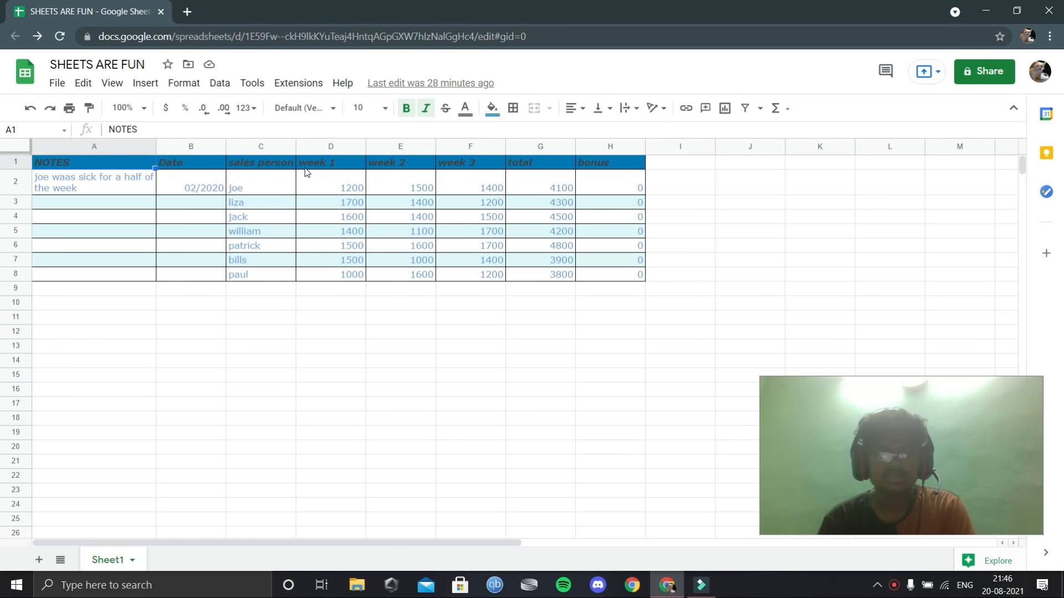
Format the week, total and bonus columns in D1:H8 as dollar currency with no decimal places
{"action": "left_click_drag", "start_coordinate": [291, 186], "coordinate": [599, 266]}
{"action": "left_click", "coordinate": [542, 521]}
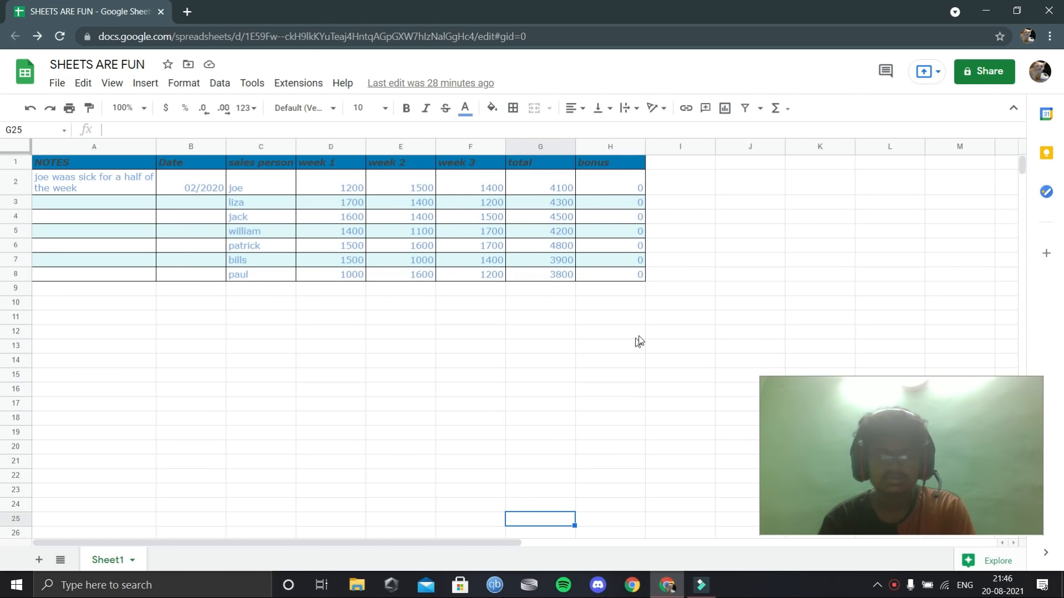
{"action": "left_click_drag", "start_coordinate": [299, 158], "coordinate": [591, 281]}
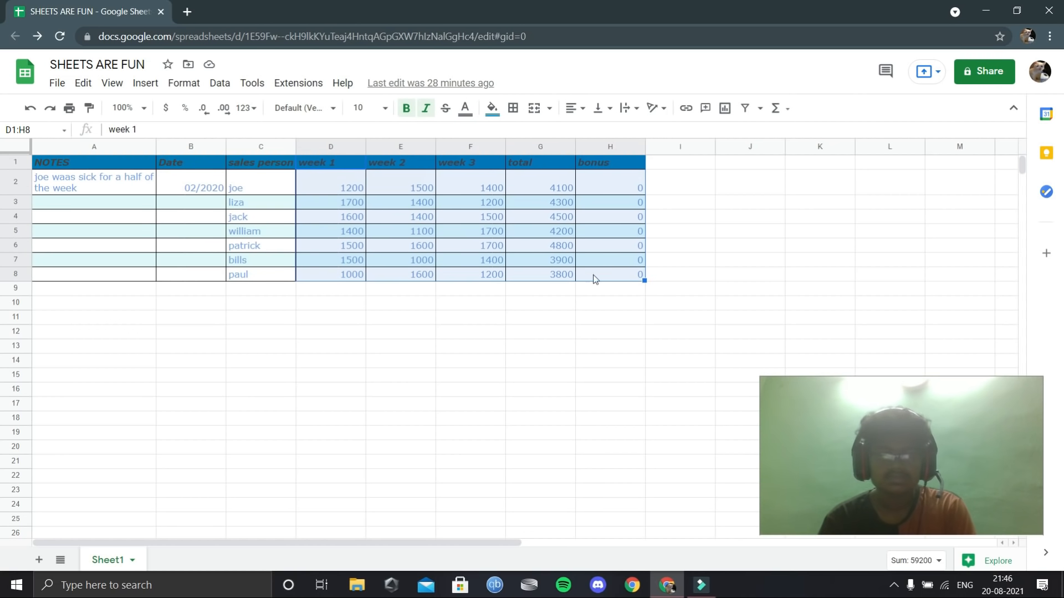
{"action": "left_click", "coordinate": [165, 111]}
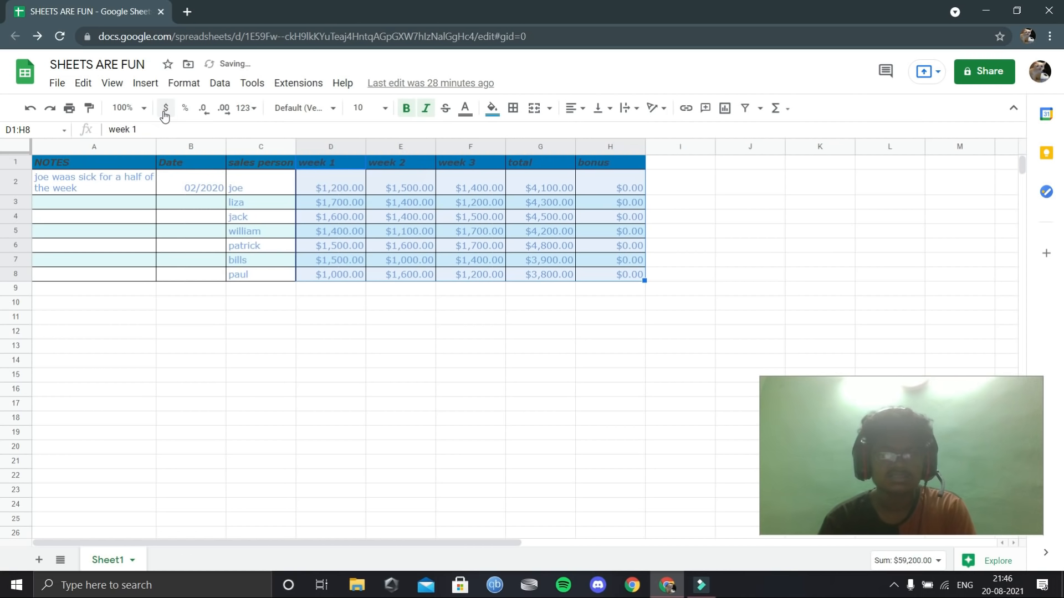
{"action": "left_click", "coordinate": [203, 111]}
{"action": "left_click", "coordinate": [204, 111]}
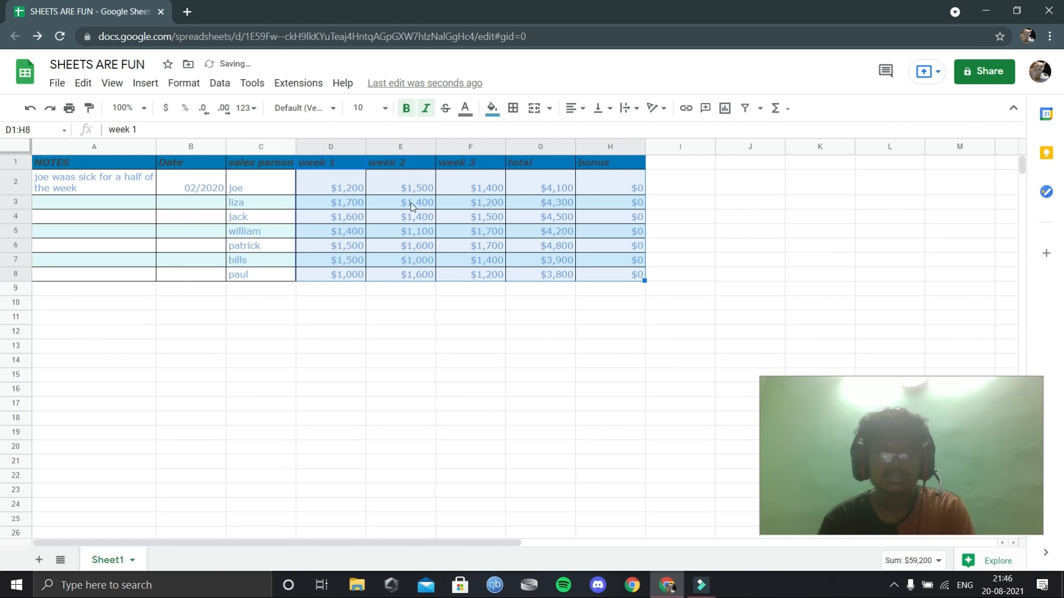
Check the formulas in G2 and H3, and undo the currency and decimal formatting of D1:H8
{"action": "left_click", "coordinate": [685, 180]}
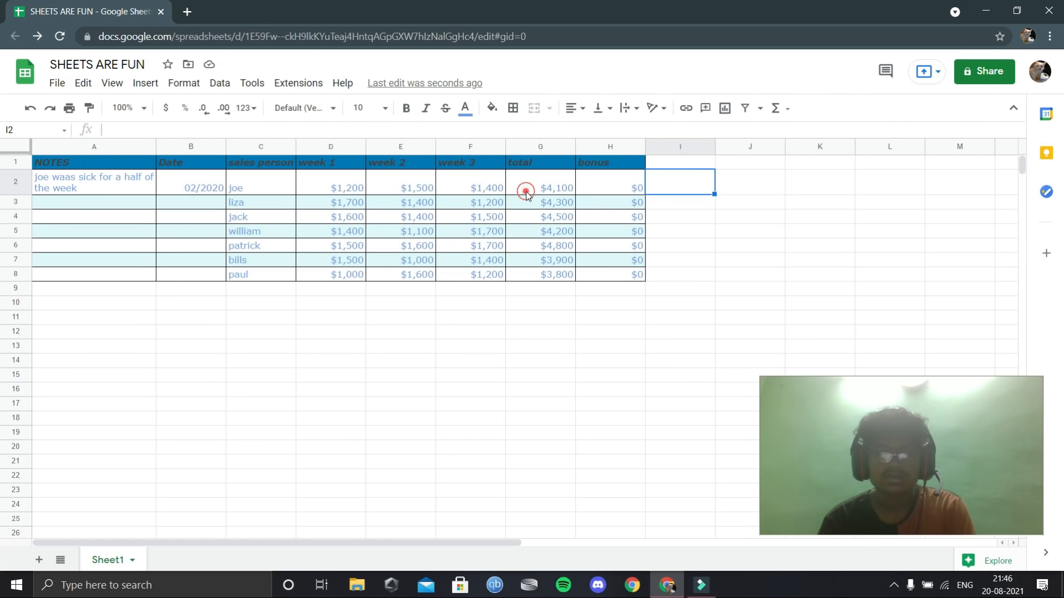
{"action": "left_click", "coordinate": [560, 186]}
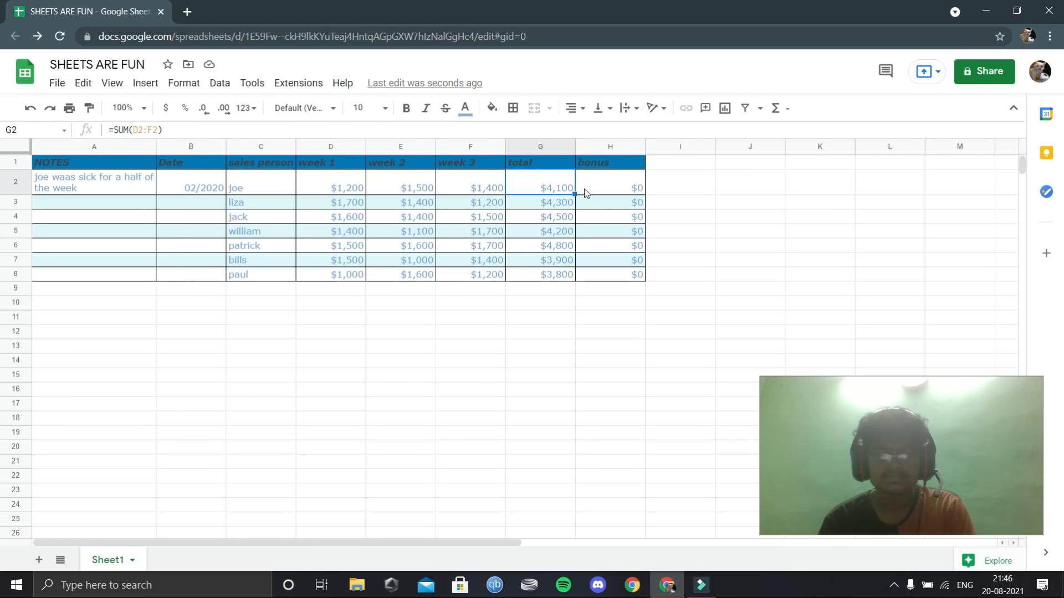
{"action": "left_click", "coordinate": [605, 200]}
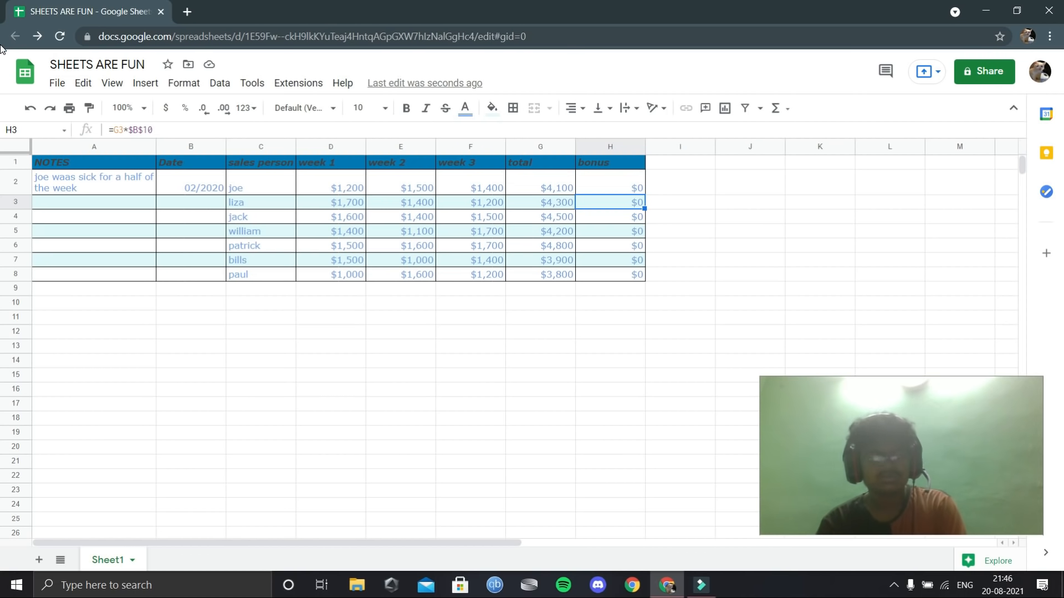
{"action": "key", "text": "ctrl+z"}
{"action": "key", "text": "ctrl+z"}
{"action": "key", "text": "ctrl+z"}
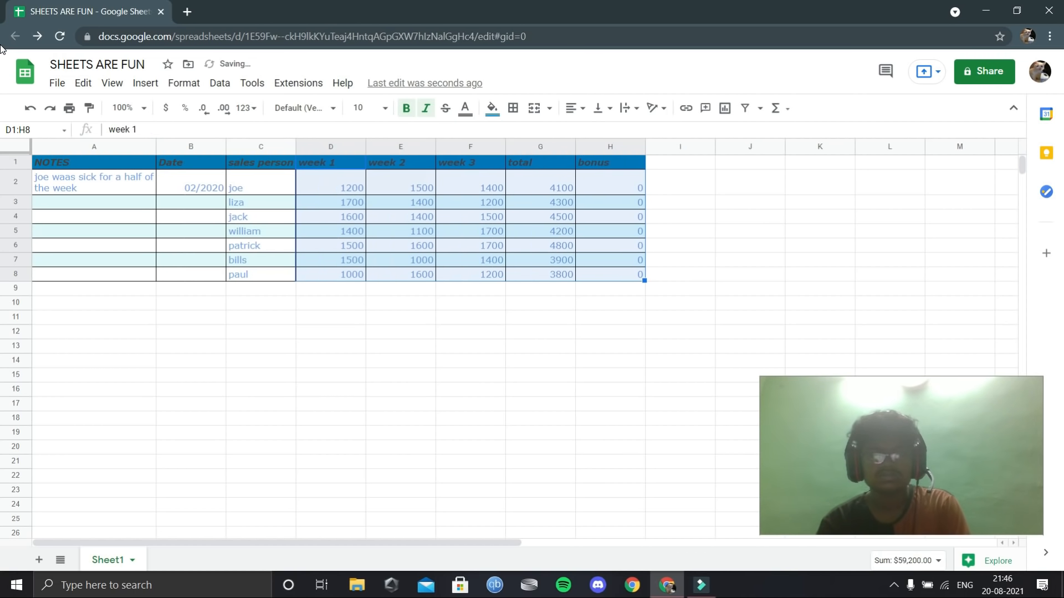
{"action": "left_click", "coordinate": [608, 189]}
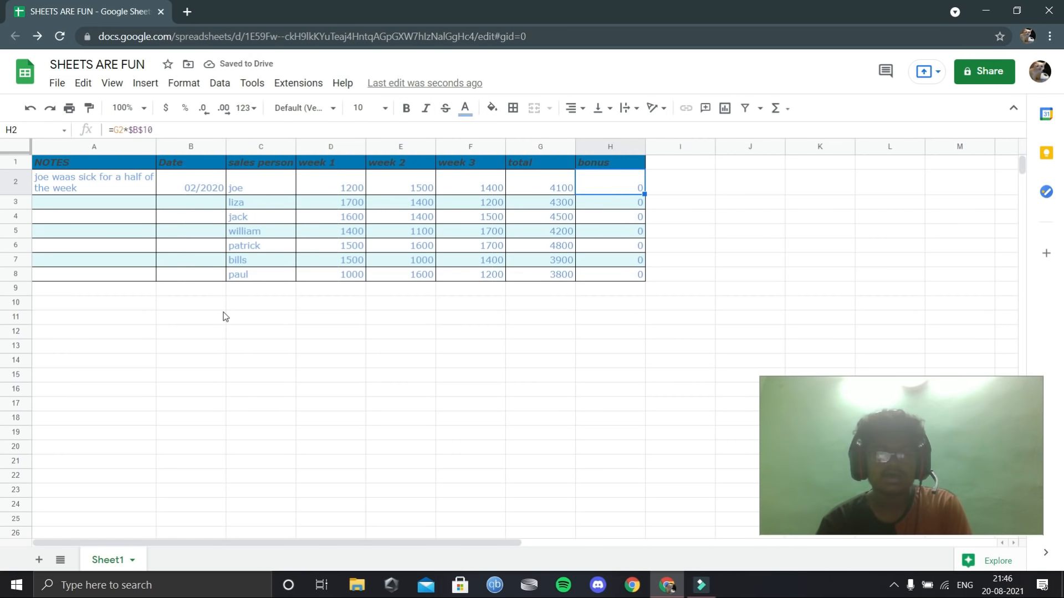
{"action": "left_click", "coordinate": [67, 314]}
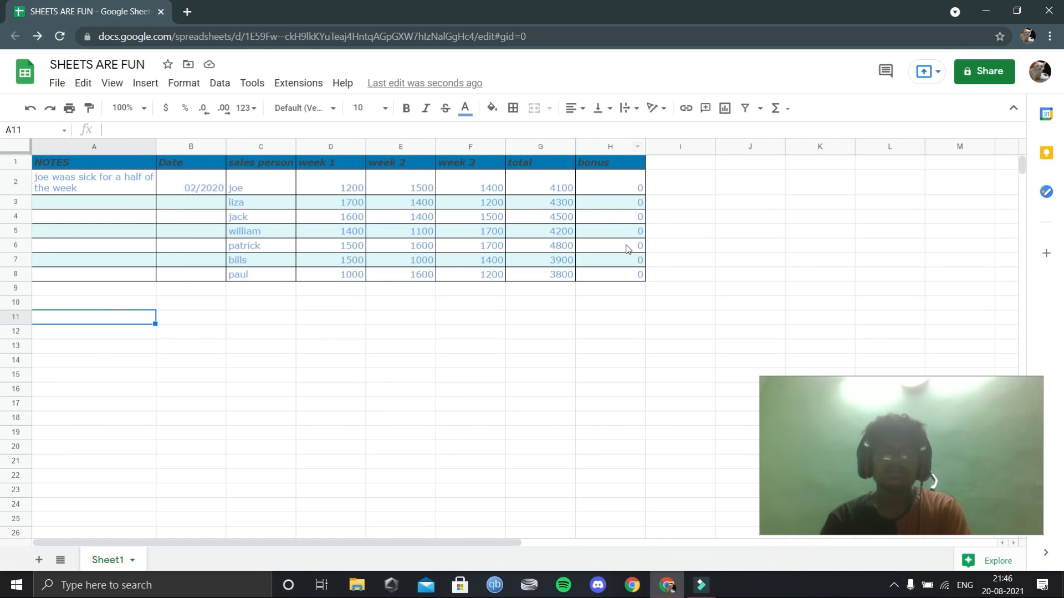
{"action": "type", "text": "bonue="}
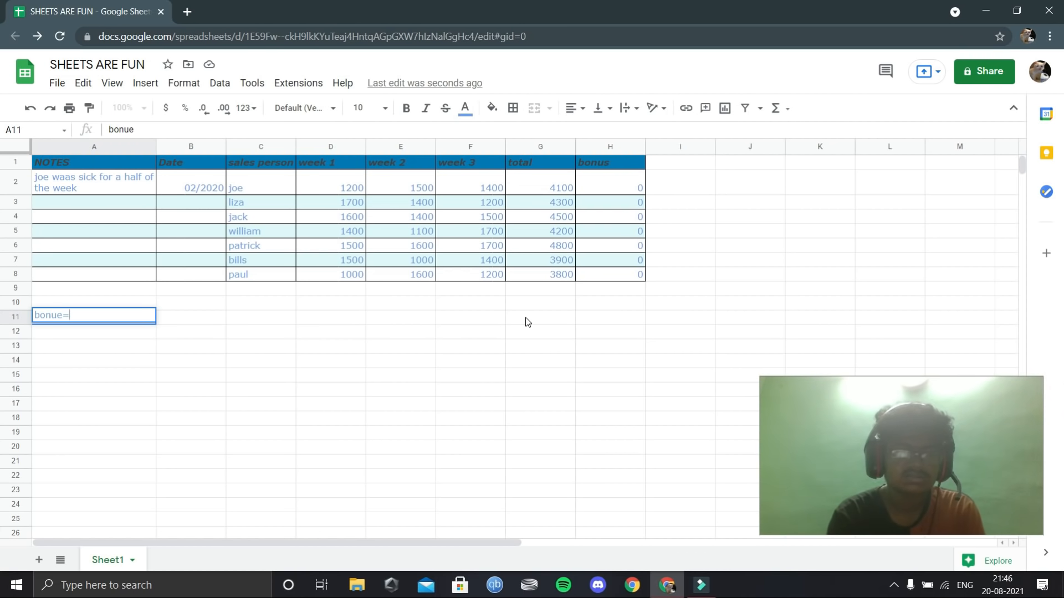
{"action": "key", "text": "BackSpace"}
{"action": "key", "text": "BackSpace"}
{"action": "key", "text": "BackSpace"}
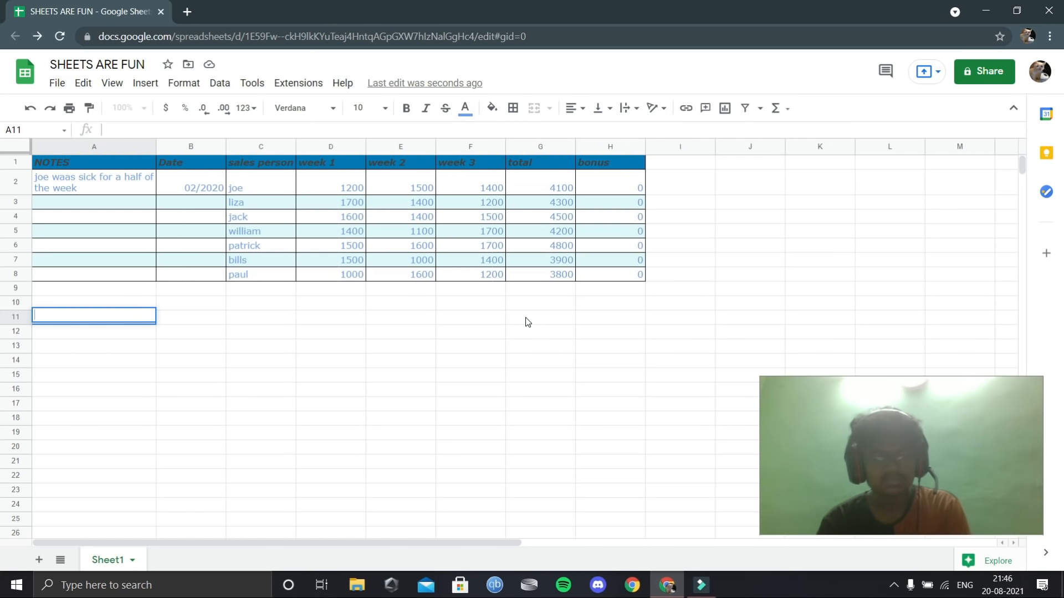
Enter the label "bonus" in A10 with a rate of 20% in B10, and display the browser window in full screen
{"action": "type", "text": "onu"}
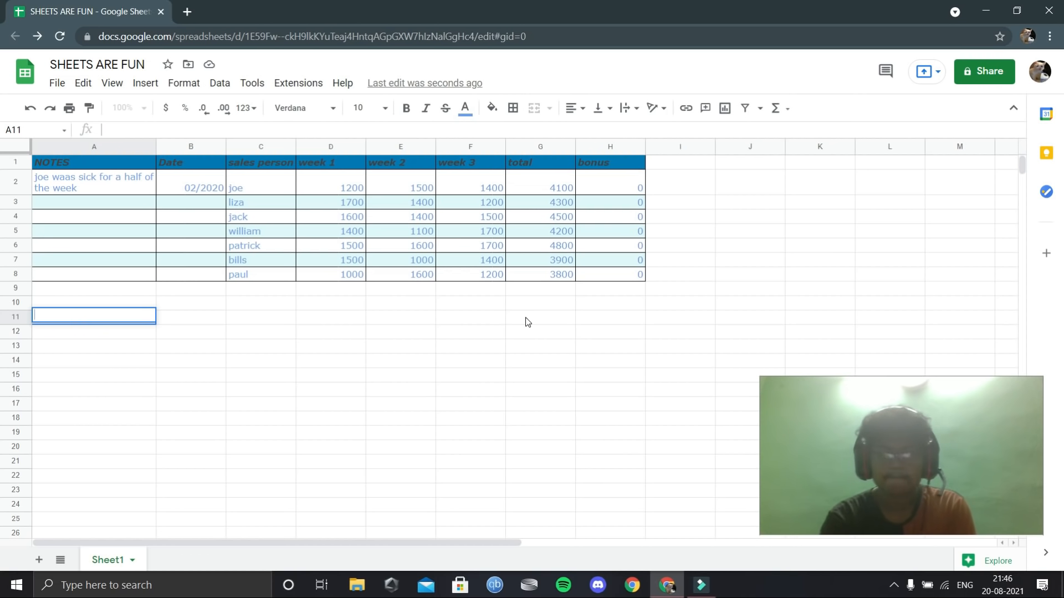
{"action": "key", "text": "F11"}
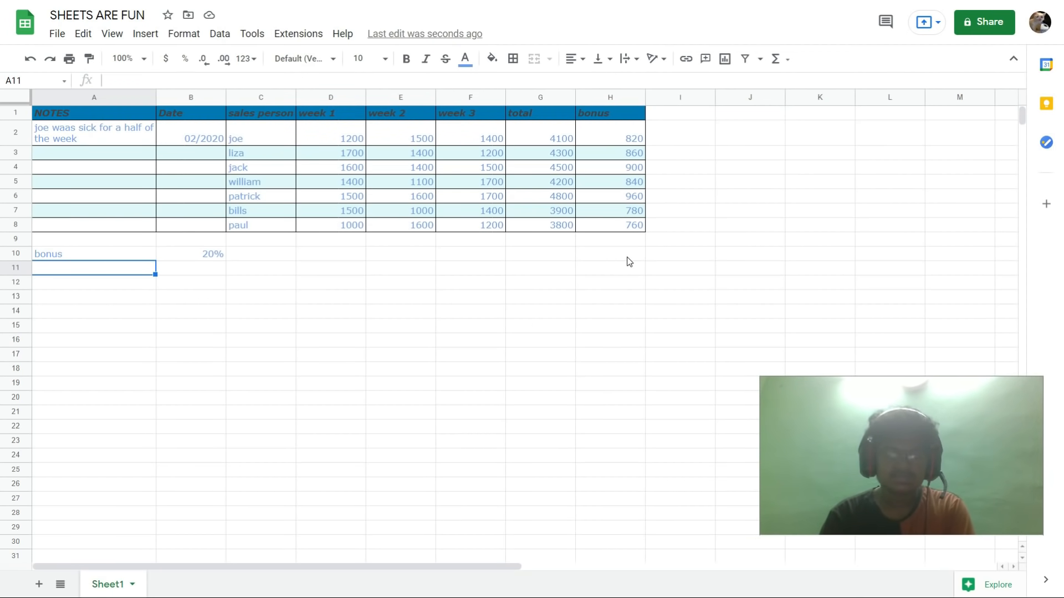
{"action": "type", "text": "z"}
{"action": "key", "text": "BackSpace"}
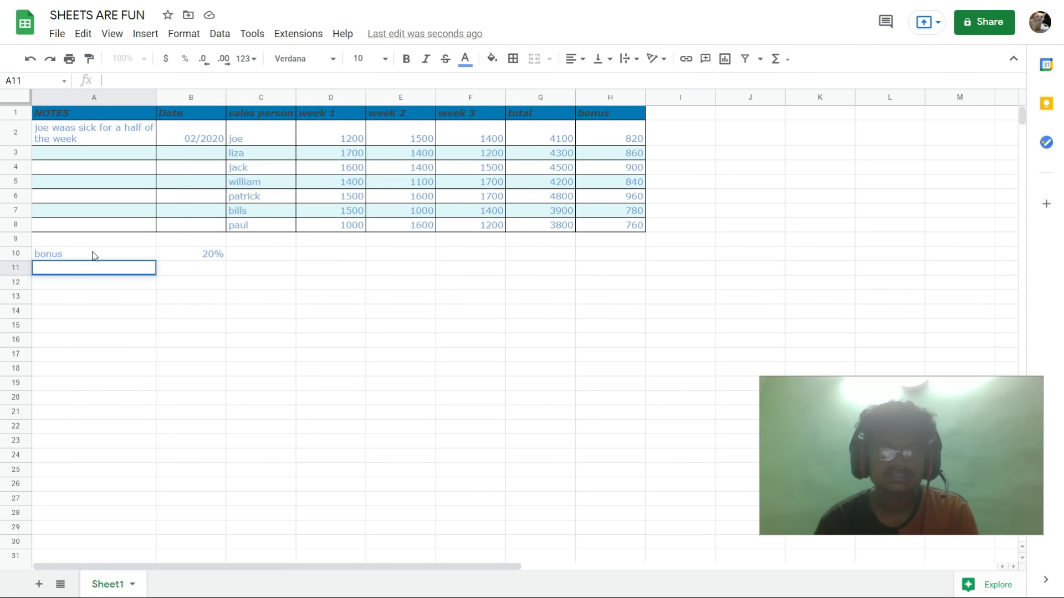
{"action": "left_click", "coordinate": [168, 279]}
{"action": "left_click", "coordinate": [205, 258]}
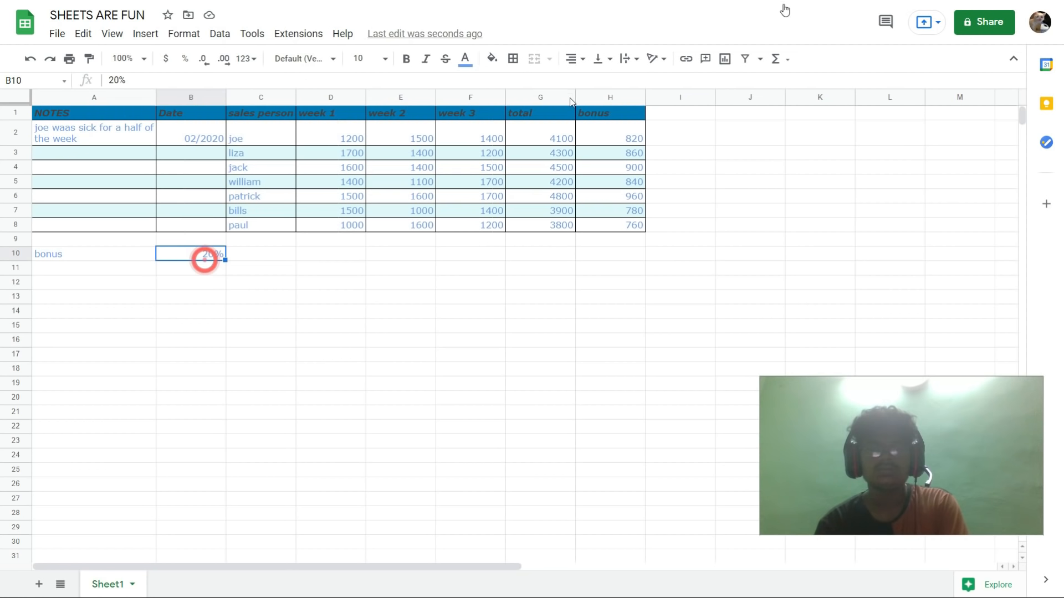
Format the week, total and bonus figures in D2:H8 as dollar currency
{"action": "left_click_drag", "start_coordinate": [295, 115], "coordinate": [554, 217]}
{"action": "left_click", "coordinate": [418, 358]}
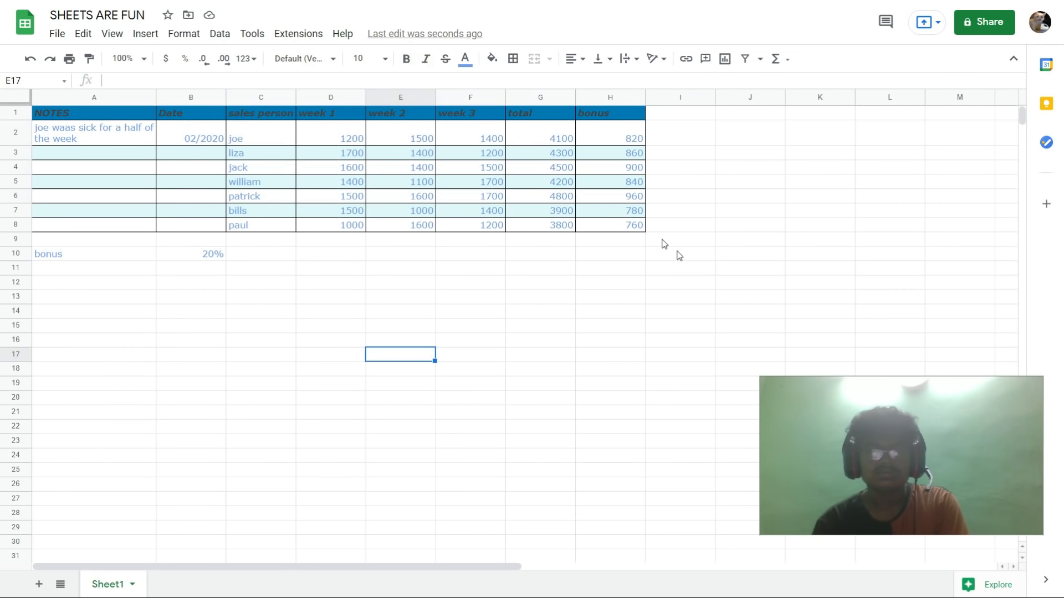
{"action": "left_click_drag", "start_coordinate": [643, 230], "coordinate": [443, 153]}
{"action": "left_click", "coordinate": [745, 340]}
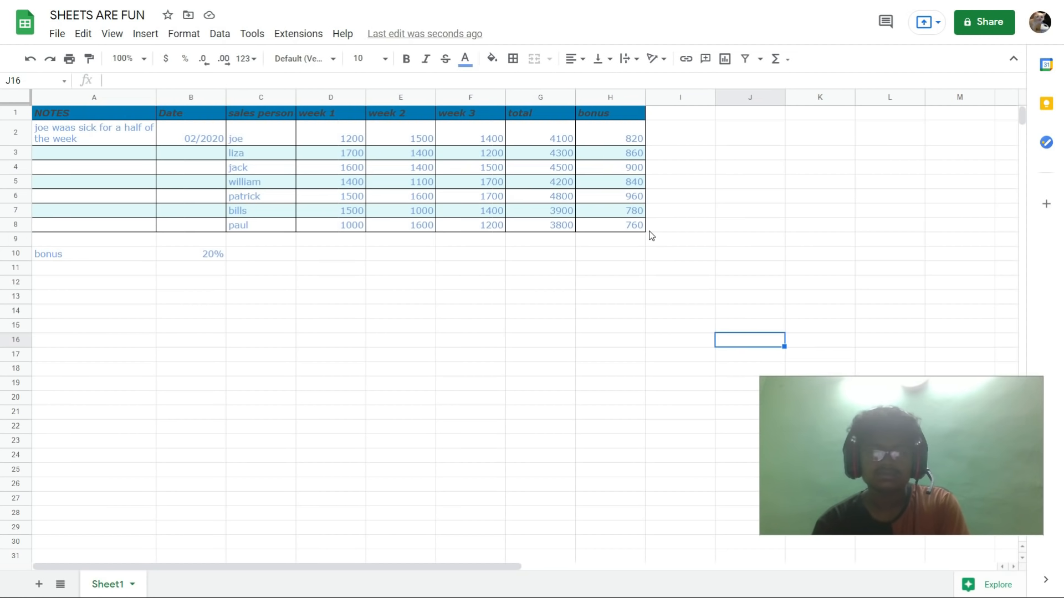
{"action": "left_click_drag", "start_coordinate": [643, 229], "coordinate": [318, 131]}
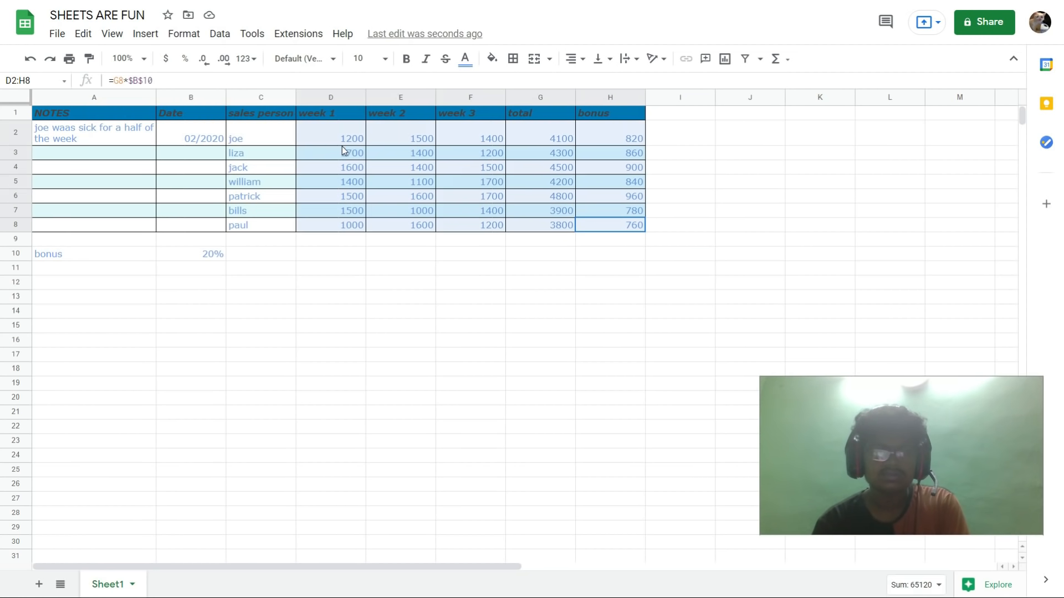
{"action": "left_click", "coordinate": [167, 61]}
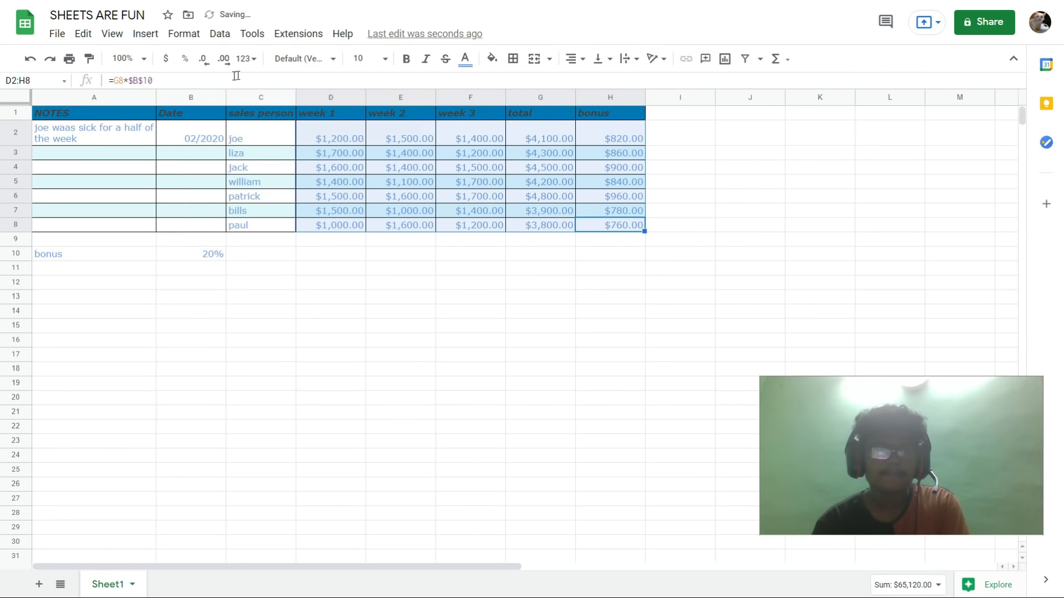
Remove both decimal places from the currency figures in D2:H8 and exit the full-screen view
{"action": "left_click", "coordinate": [209, 64]}
{"action": "left_click", "coordinate": [209, 64]}
{"action": "left_click", "coordinate": [598, 382]}
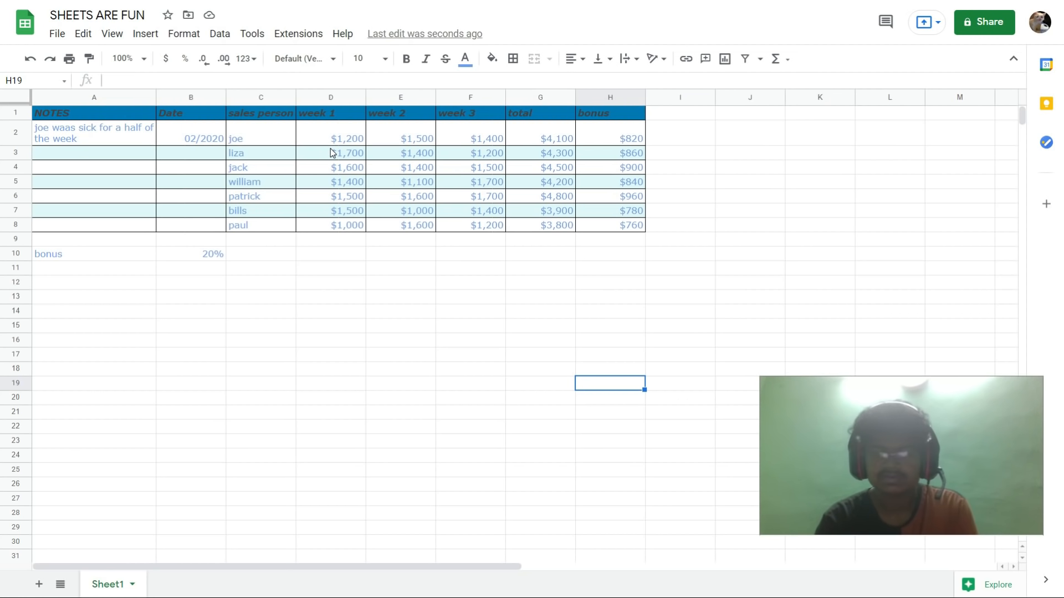
{"action": "key", "text": "F11"}
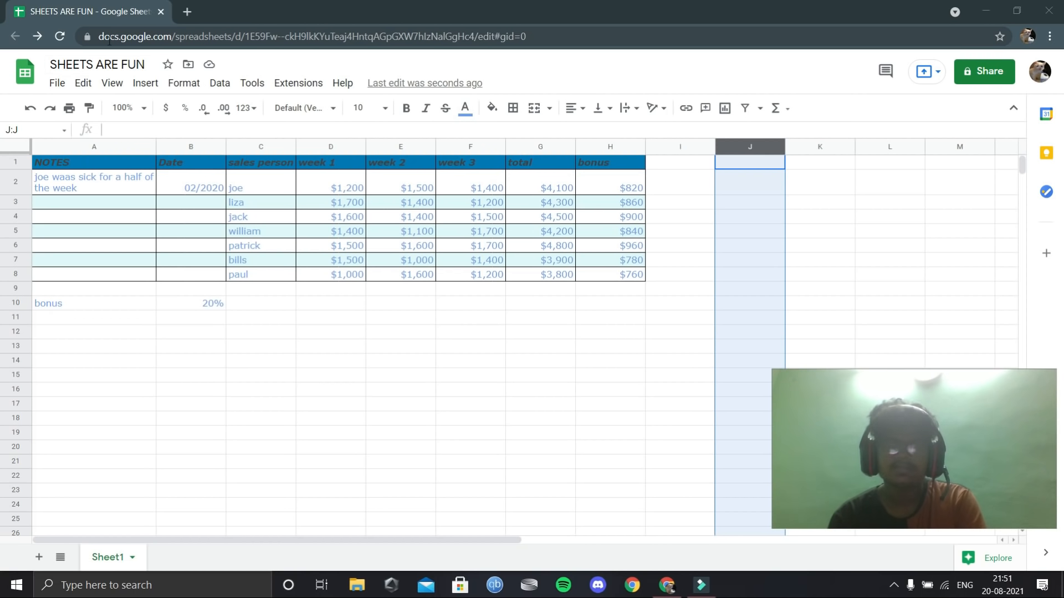
Download the current sheet as a PDF, keeping the default page settings
{"action": "left_click", "coordinate": [57, 83]}
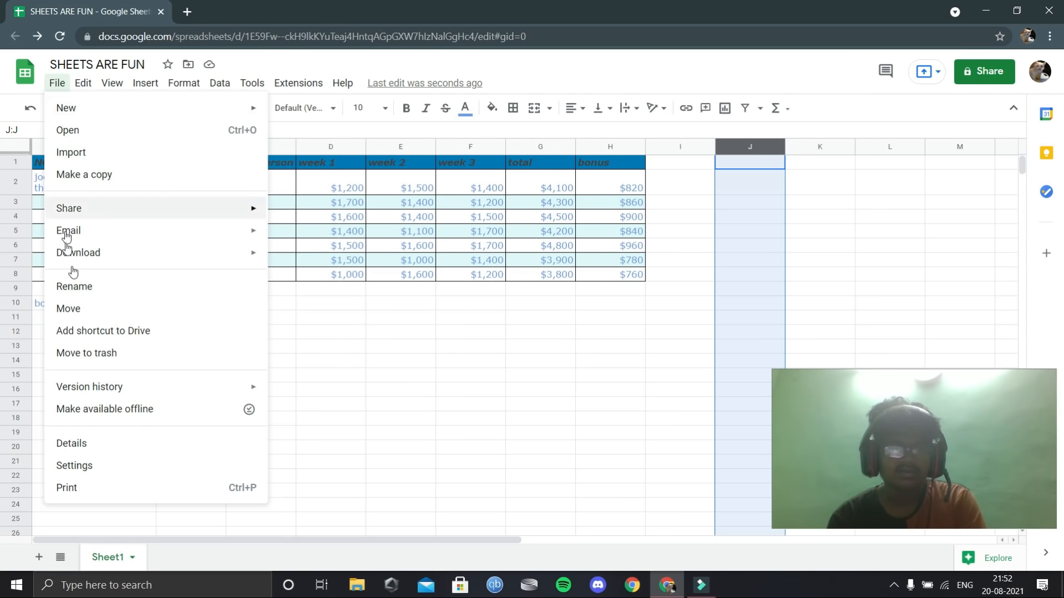
{"action": "mouse_move", "coordinate": [95, 253]}
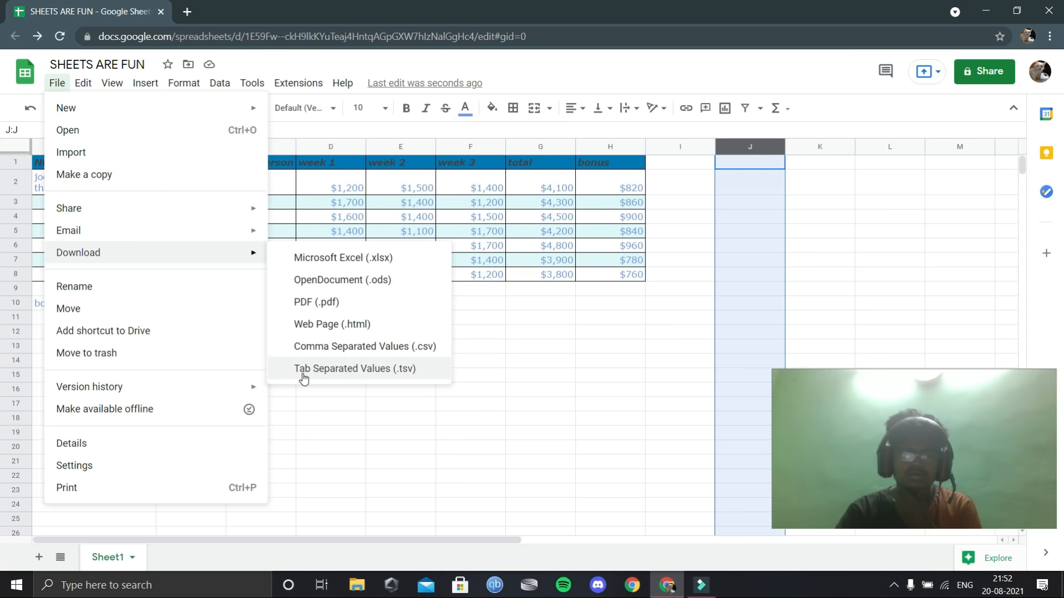
{"action": "left_click", "coordinate": [299, 302]}
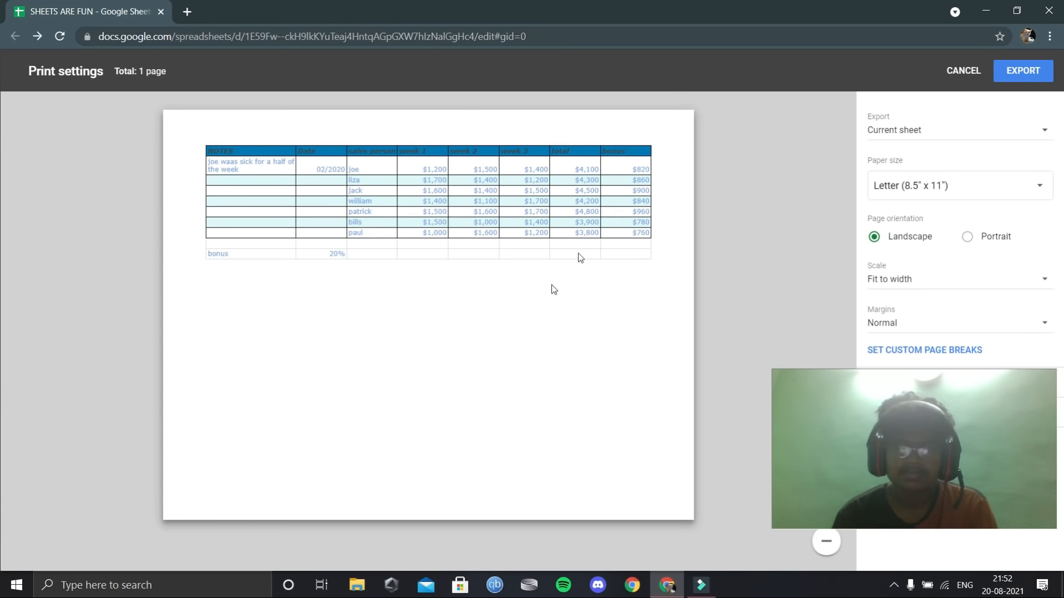
{"action": "left_click_drag", "start_coordinate": [899, 436], "coordinate": [476, 372]}
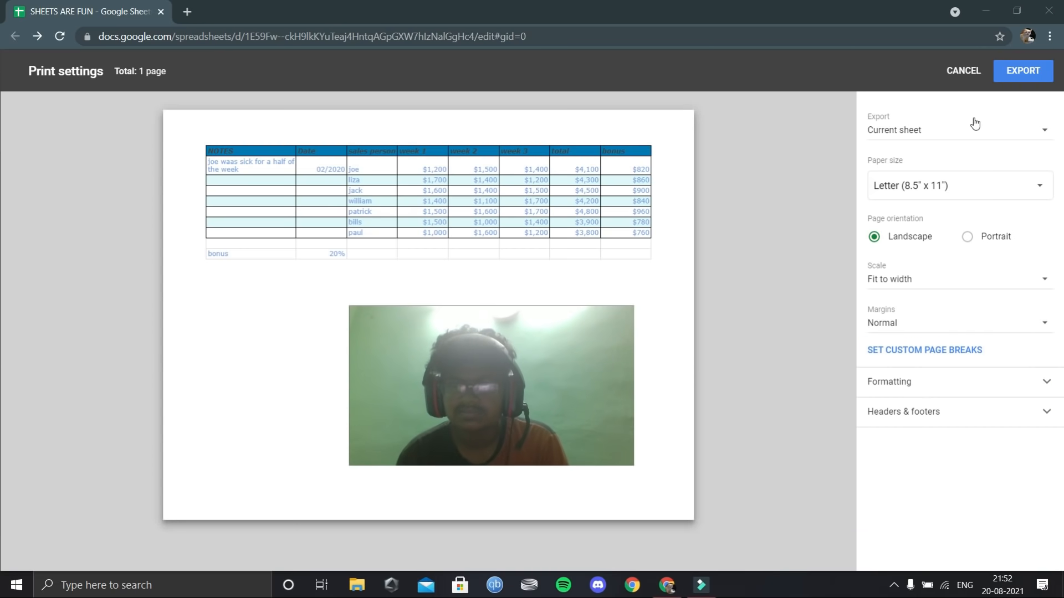
{"action": "left_click", "coordinate": [1014, 73]}
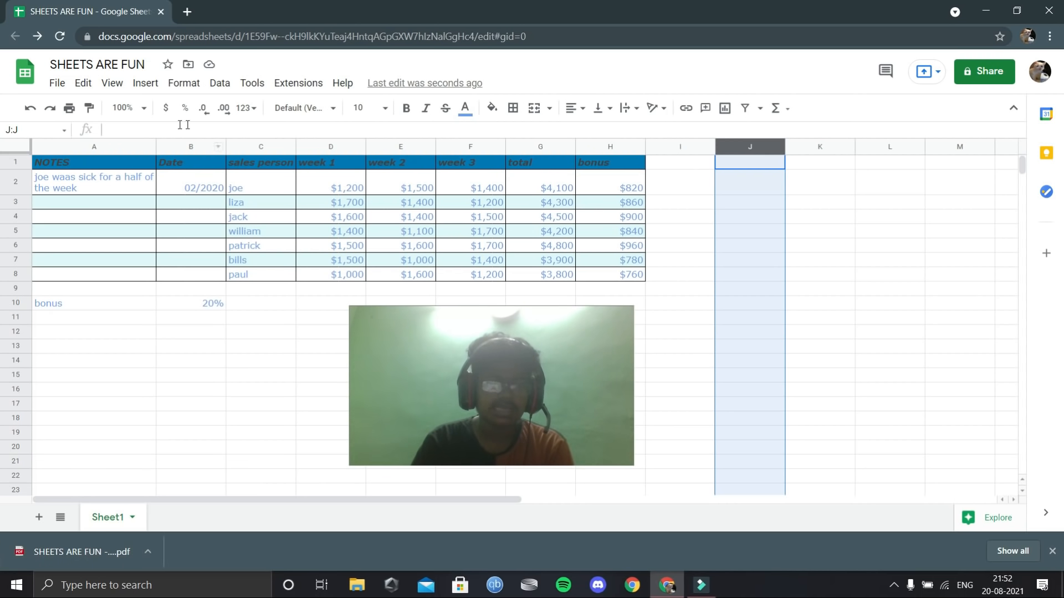
{"action": "left_click_drag", "start_coordinate": [535, 368], "coordinate": [932, 422]}
Start printing the current sheet with the default page settings and proceed to the printer options
{"action": "left_click", "coordinate": [55, 84]}
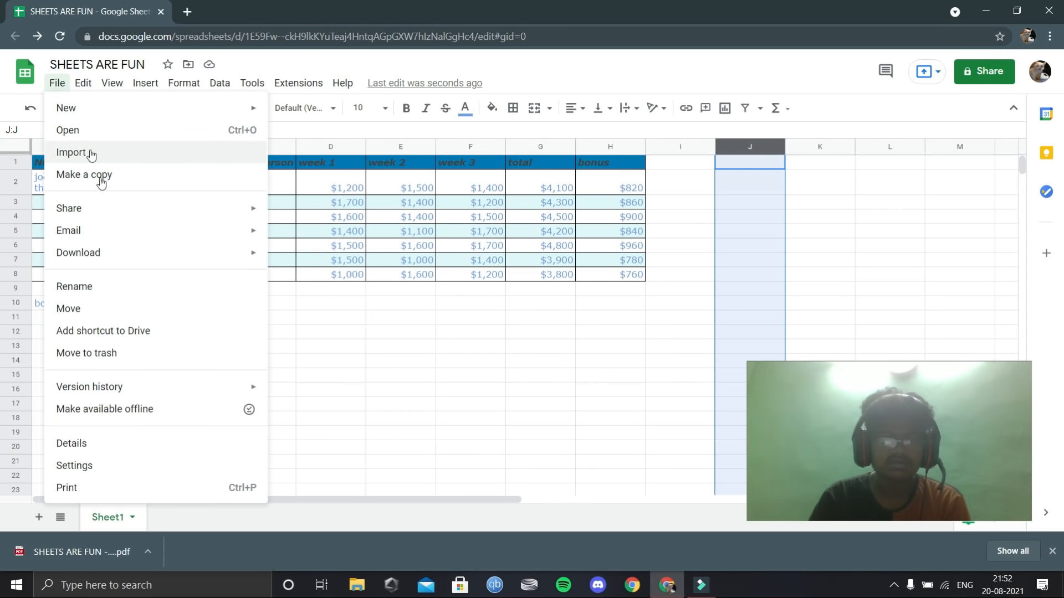
{"action": "left_click", "coordinate": [122, 495]}
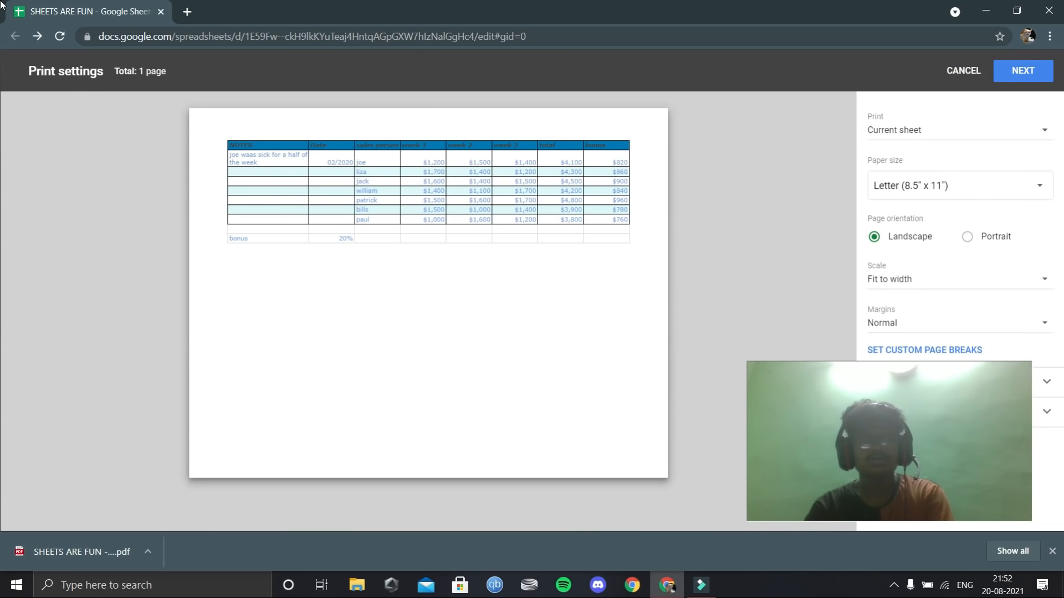
{"action": "left_click_drag", "start_coordinate": [889, 404], "coordinate": [702, 406]}
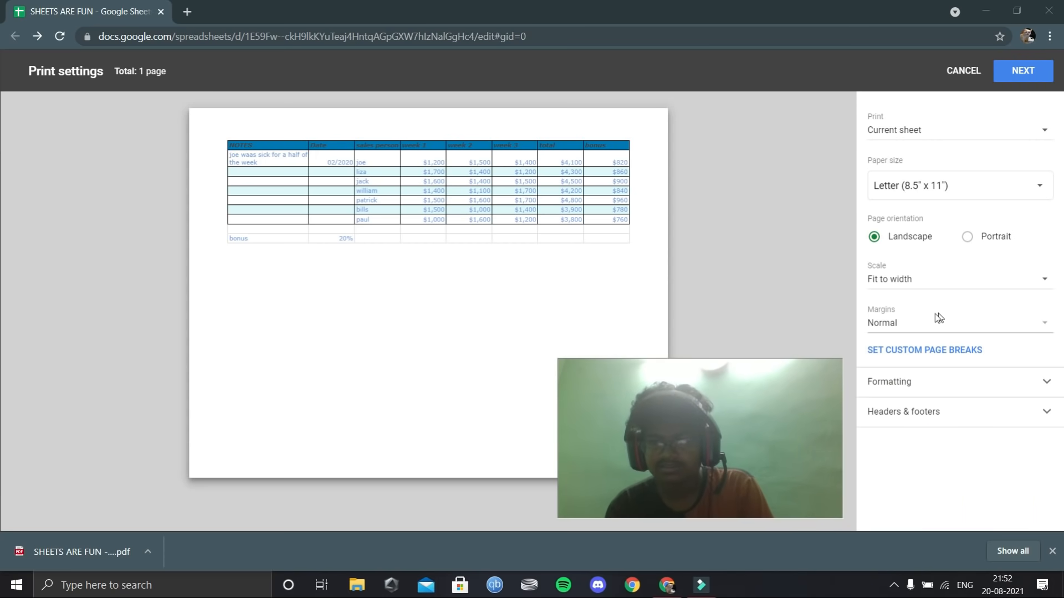
{"action": "left_click", "coordinate": [1022, 65]}
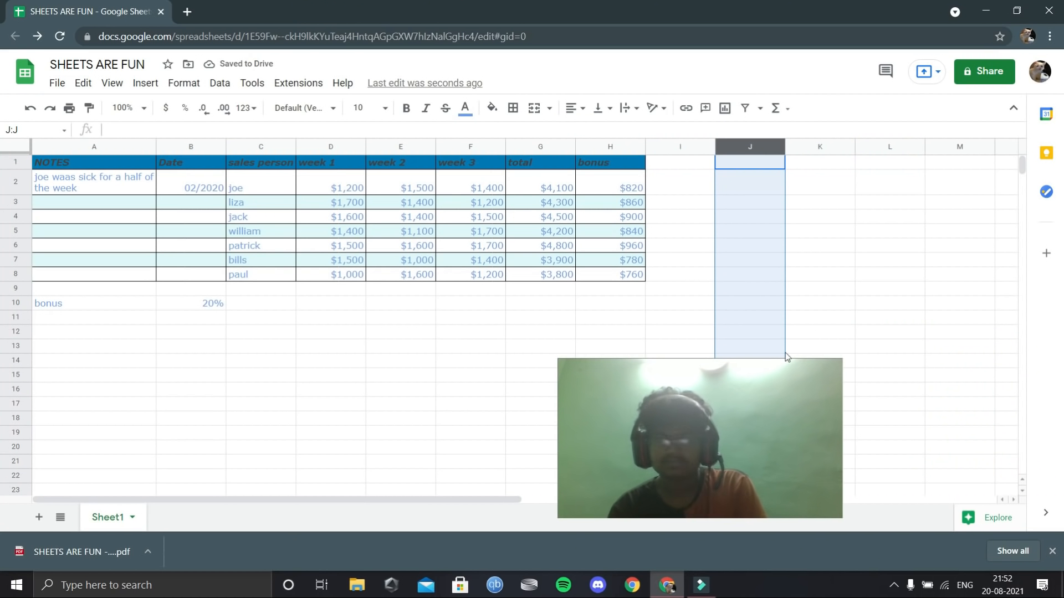
{"action": "left_click_drag", "start_coordinate": [656, 414], "coordinate": [851, 401]}
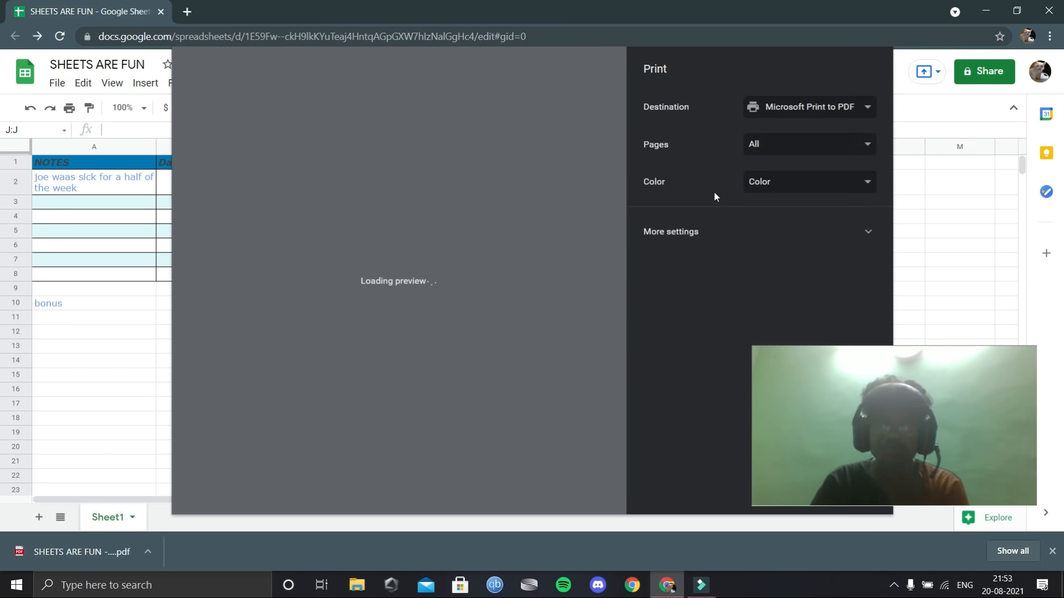
Try the black-and-white print option with all pages included, and set the print back to Color
{"action": "left_click", "coordinate": [775, 153]}
{"action": "left_click", "coordinate": [787, 146]}
{"action": "left_click", "coordinate": [791, 185]}
{"action": "left_click", "coordinate": [768, 198]}
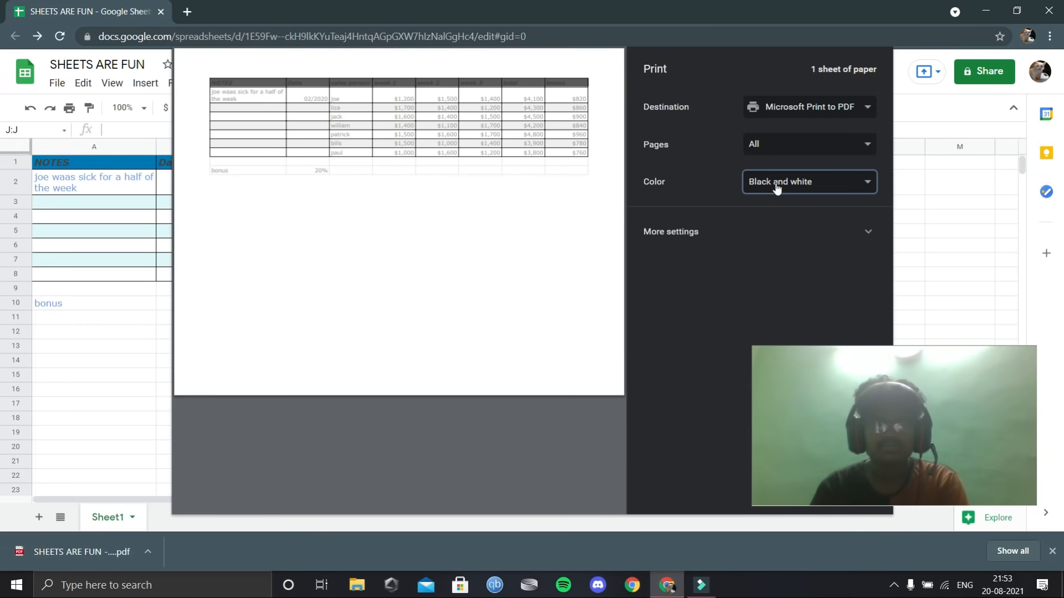
{"action": "left_click", "coordinate": [776, 183]}
{"action": "left_click", "coordinate": [779, 209]}
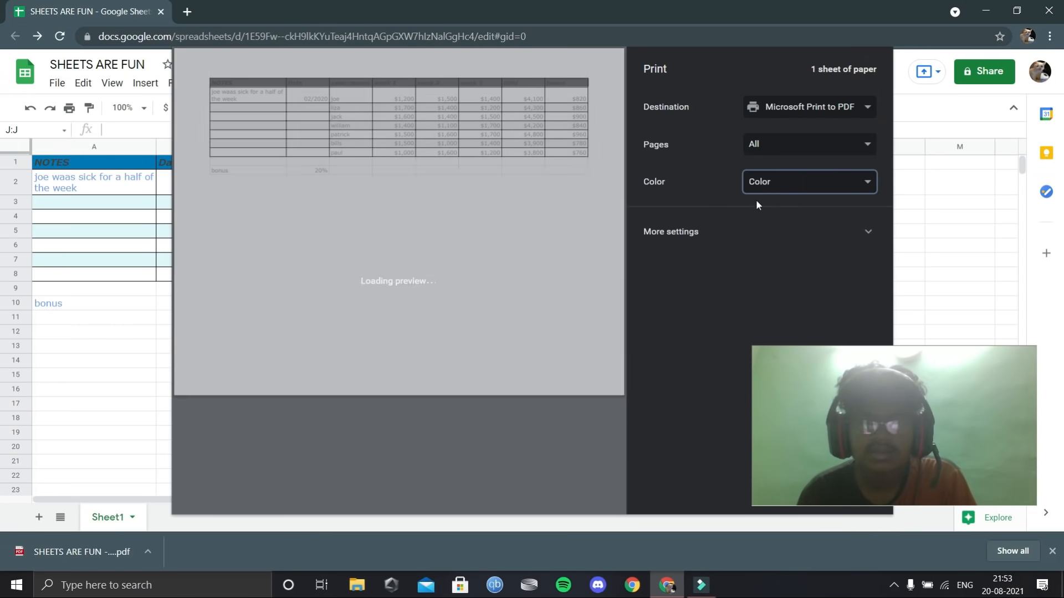
Cancel the print job and close the browser's downloads bar
{"action": "left_click_drag", "start_coordinate": [826, 355], "coordinate": [390, 355]}
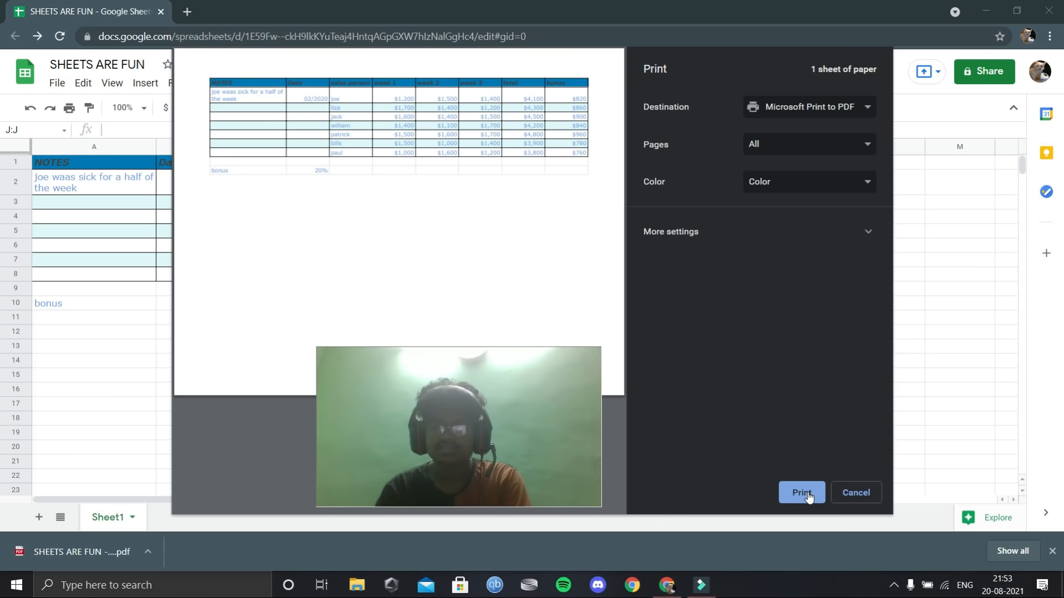
{"action": "left_click", "coordinate": [847, 494]}
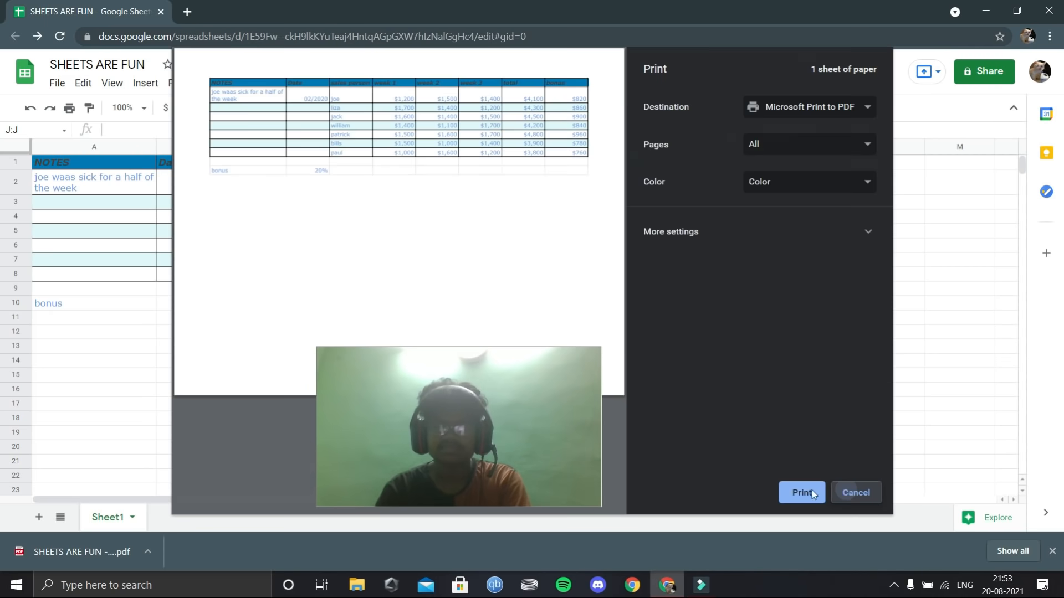
{"action": "left_click_drag", "start_coordinate": [506, 444], "coordinate": [953, 457]}
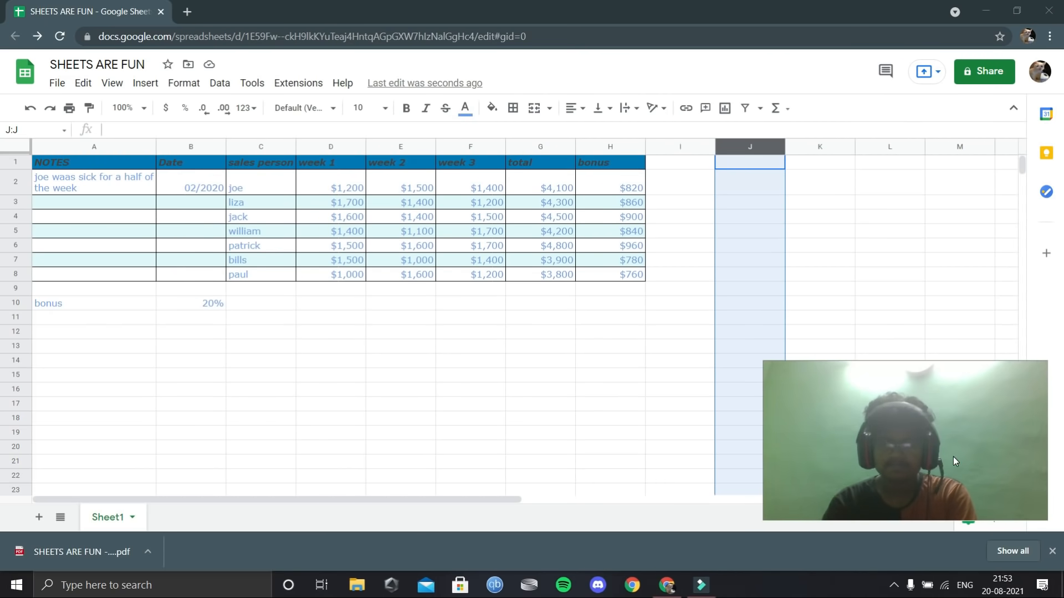
{"action": "left_click", "coordinate": [1052, 551]}
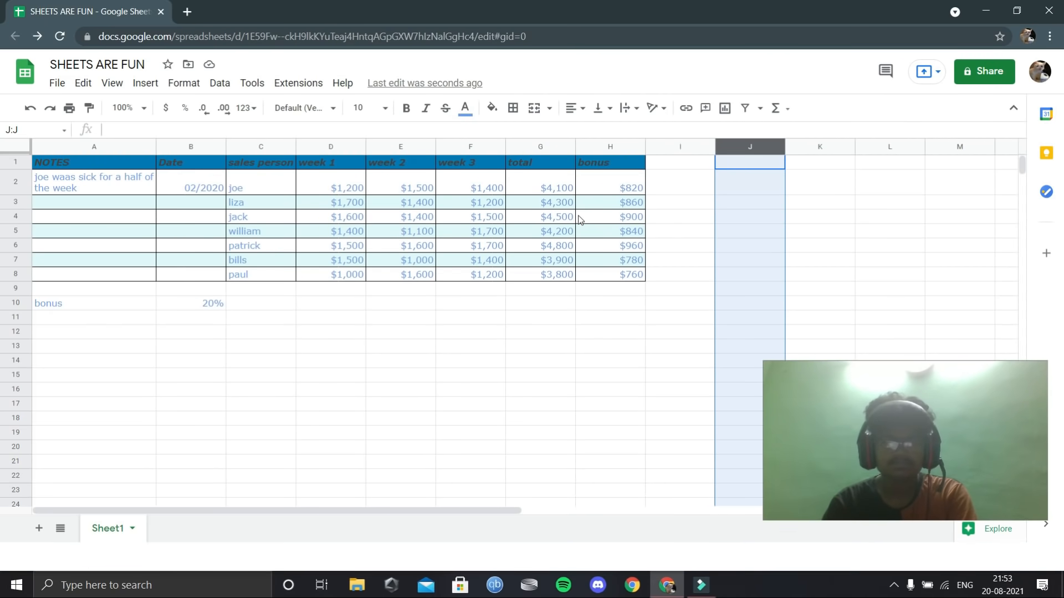